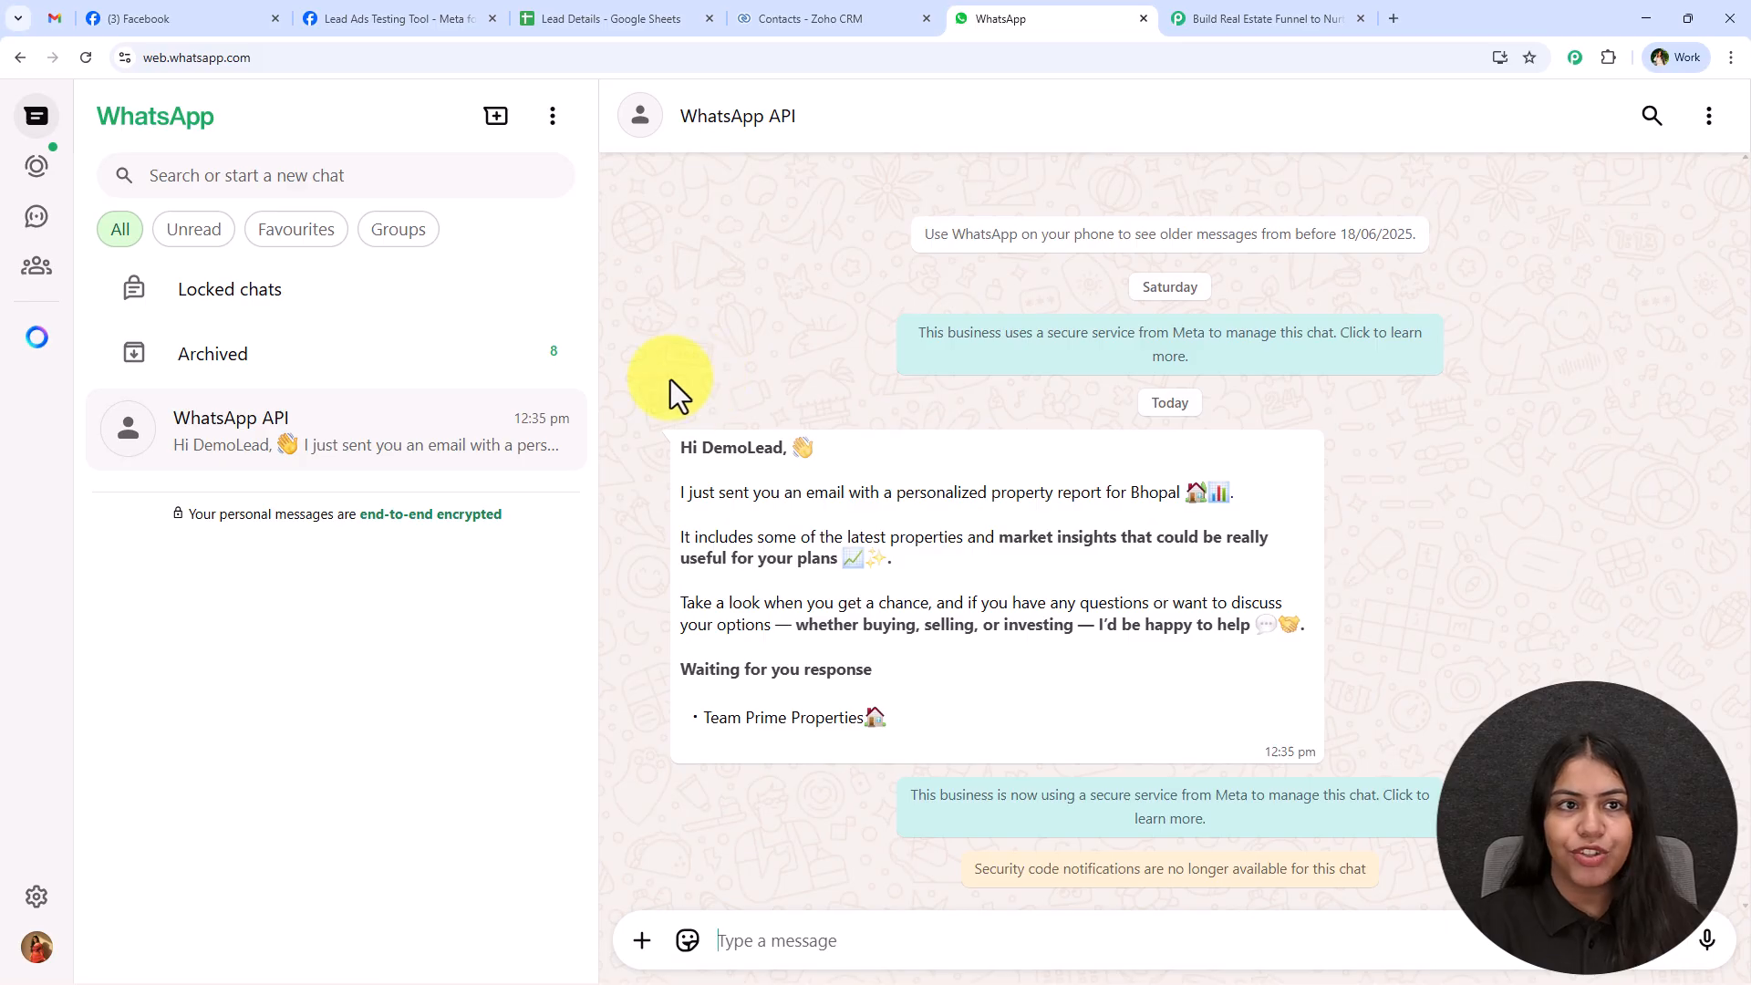
Switch to Meta's Lead Ads Testing Tool and submit the completed Prime Properties test lead form.
left_click(405, 2)
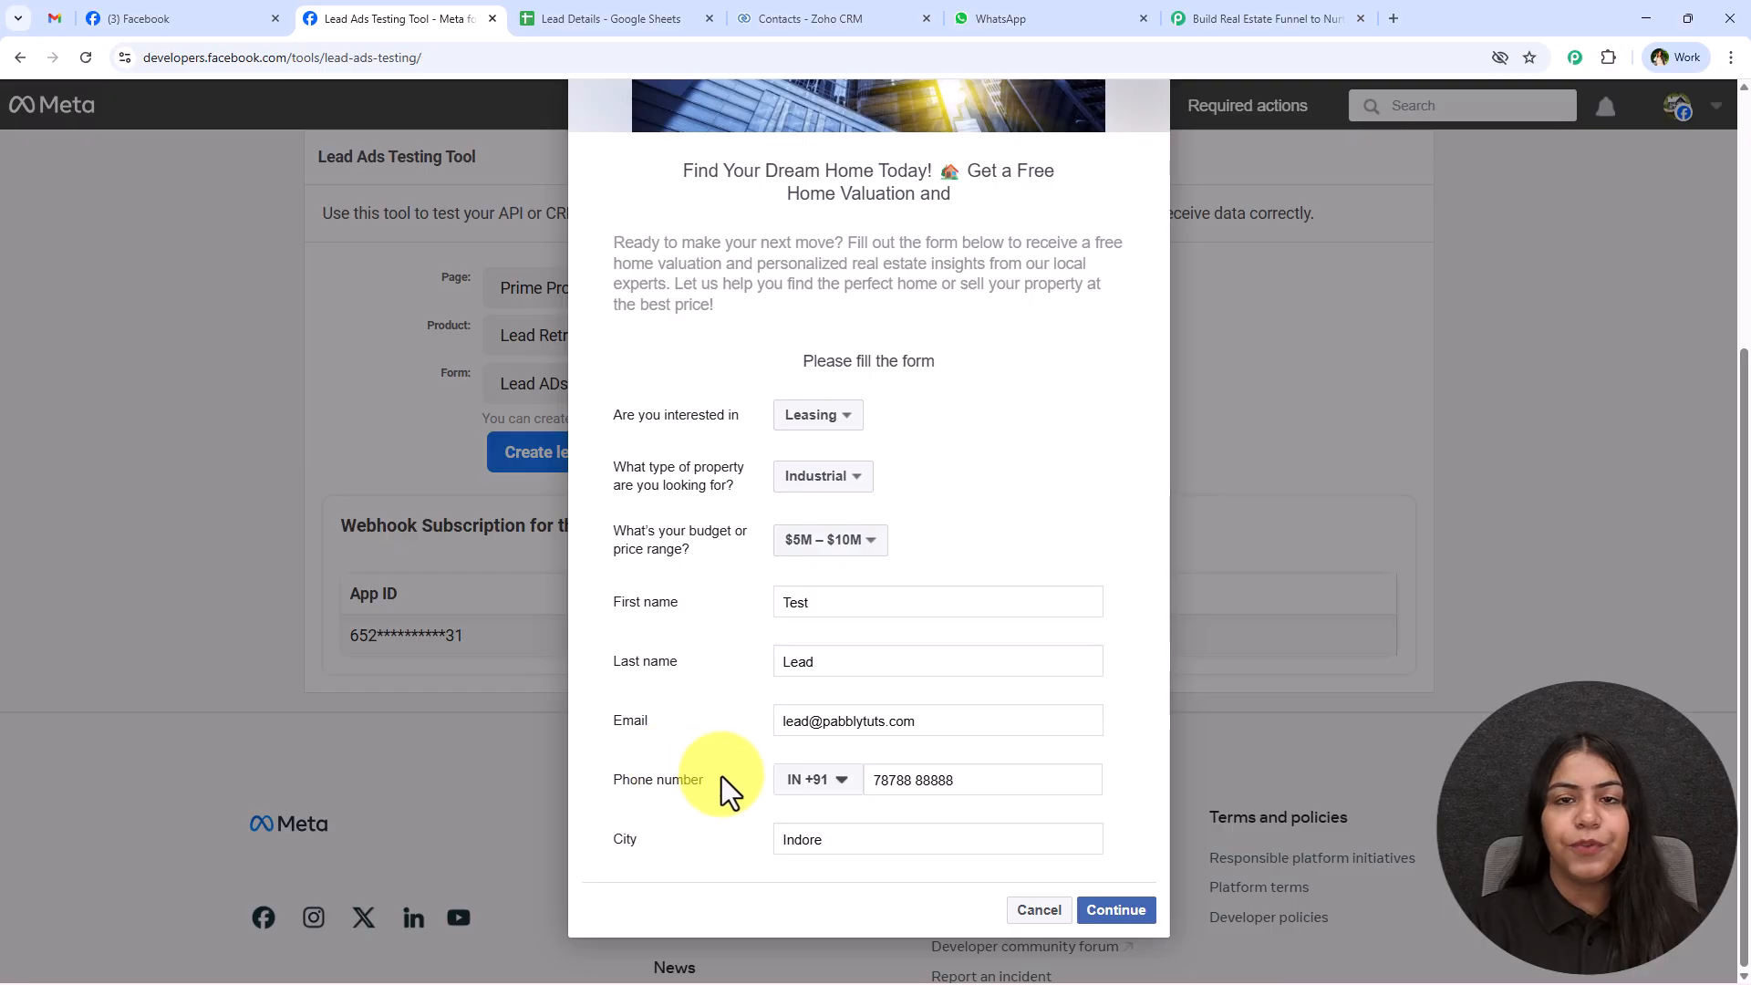
left_click(1118, 910)
left_click(1114, 695)
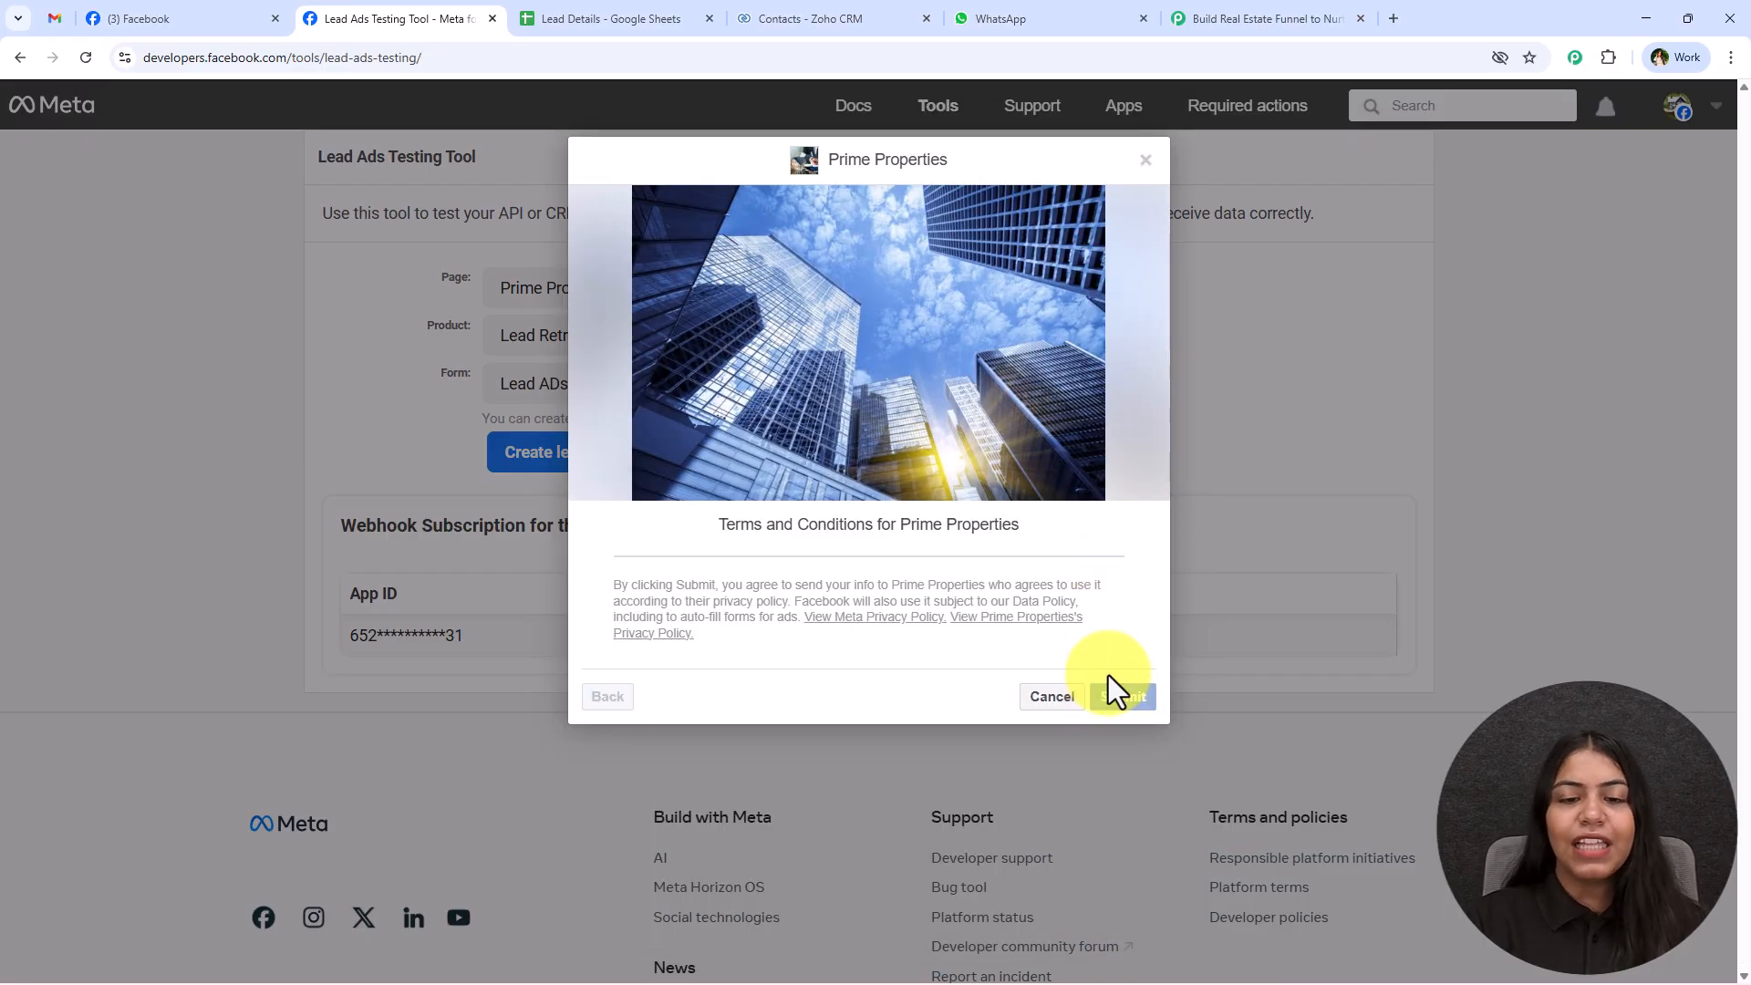
Check the Lead Details spreadsheet in Google Sheets for the submitted lead, and refresh the contacts list in Zoho CRM.
left_click(550, 18)
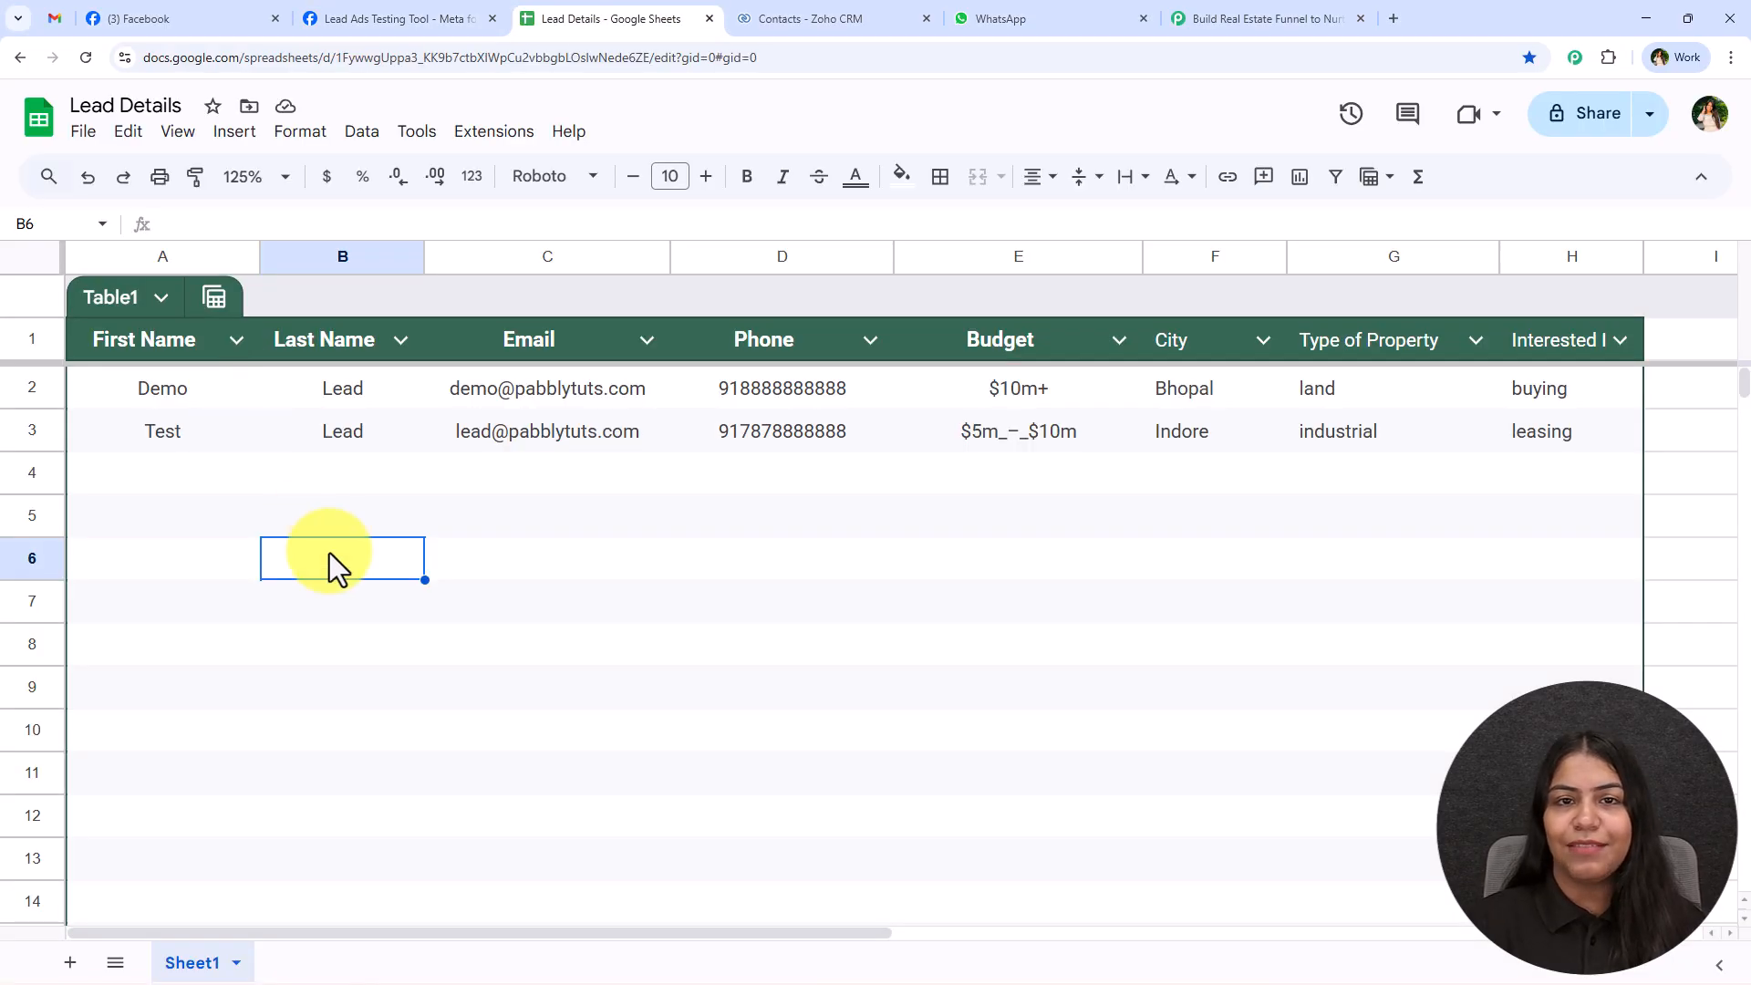
left_click(743, 4)
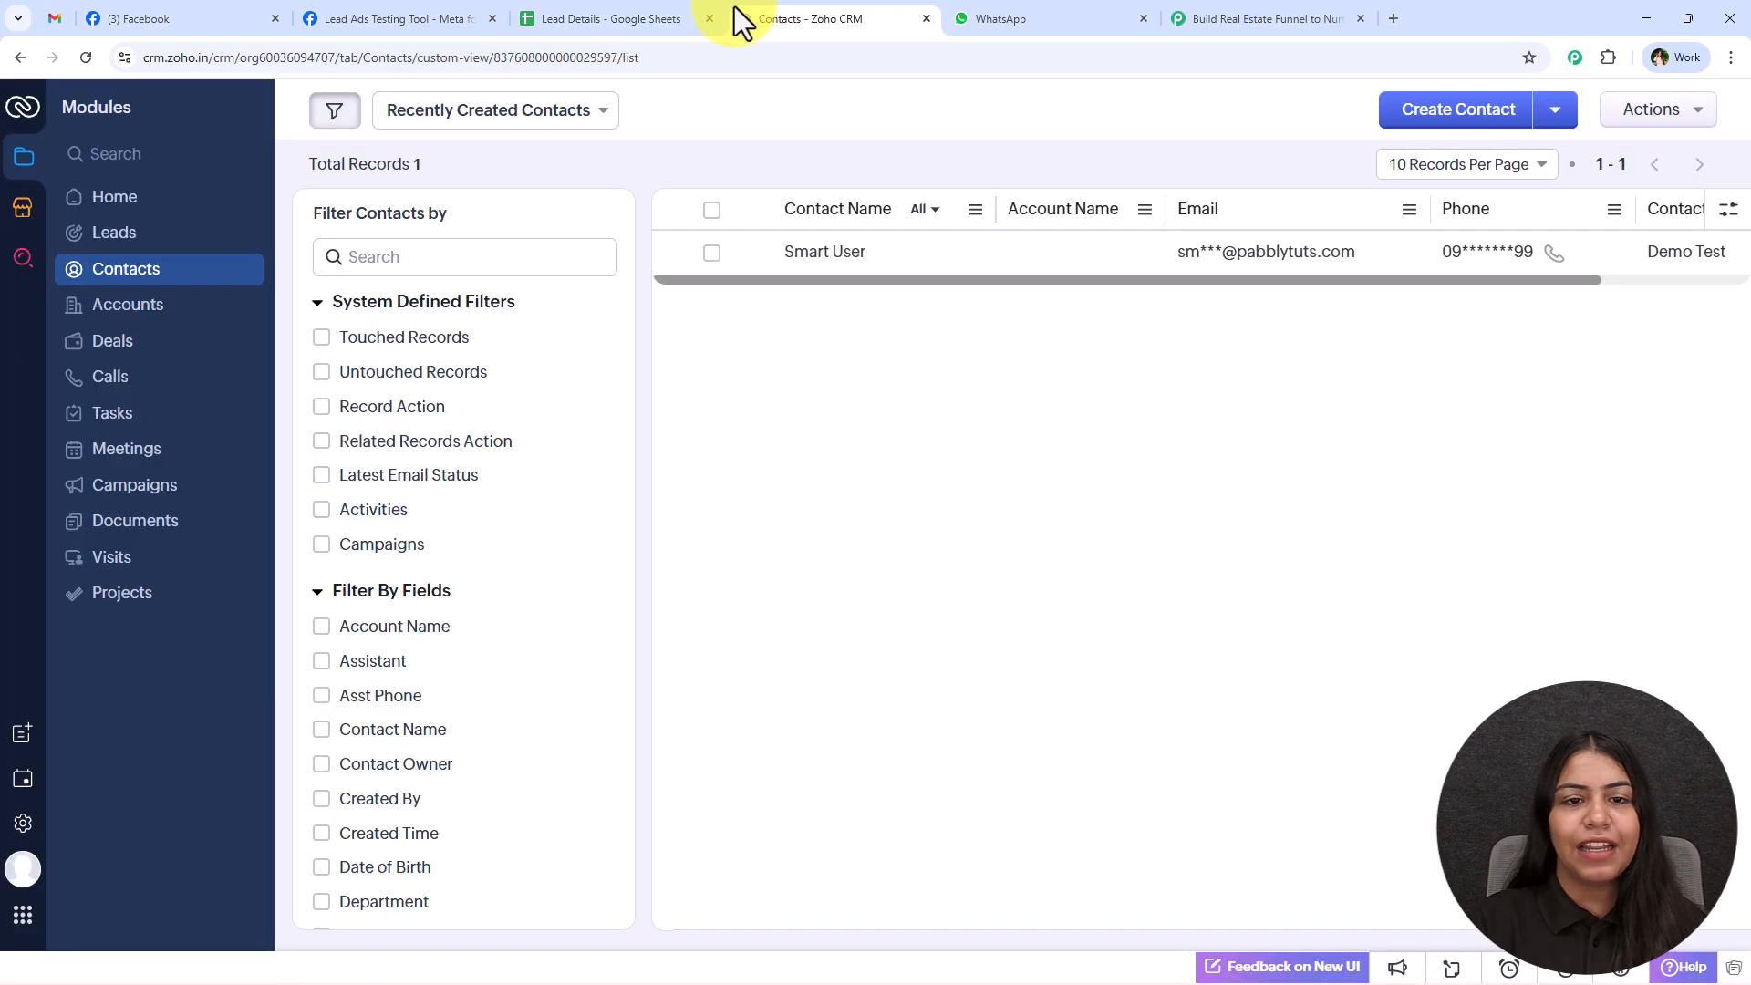
left_click(86, 57)
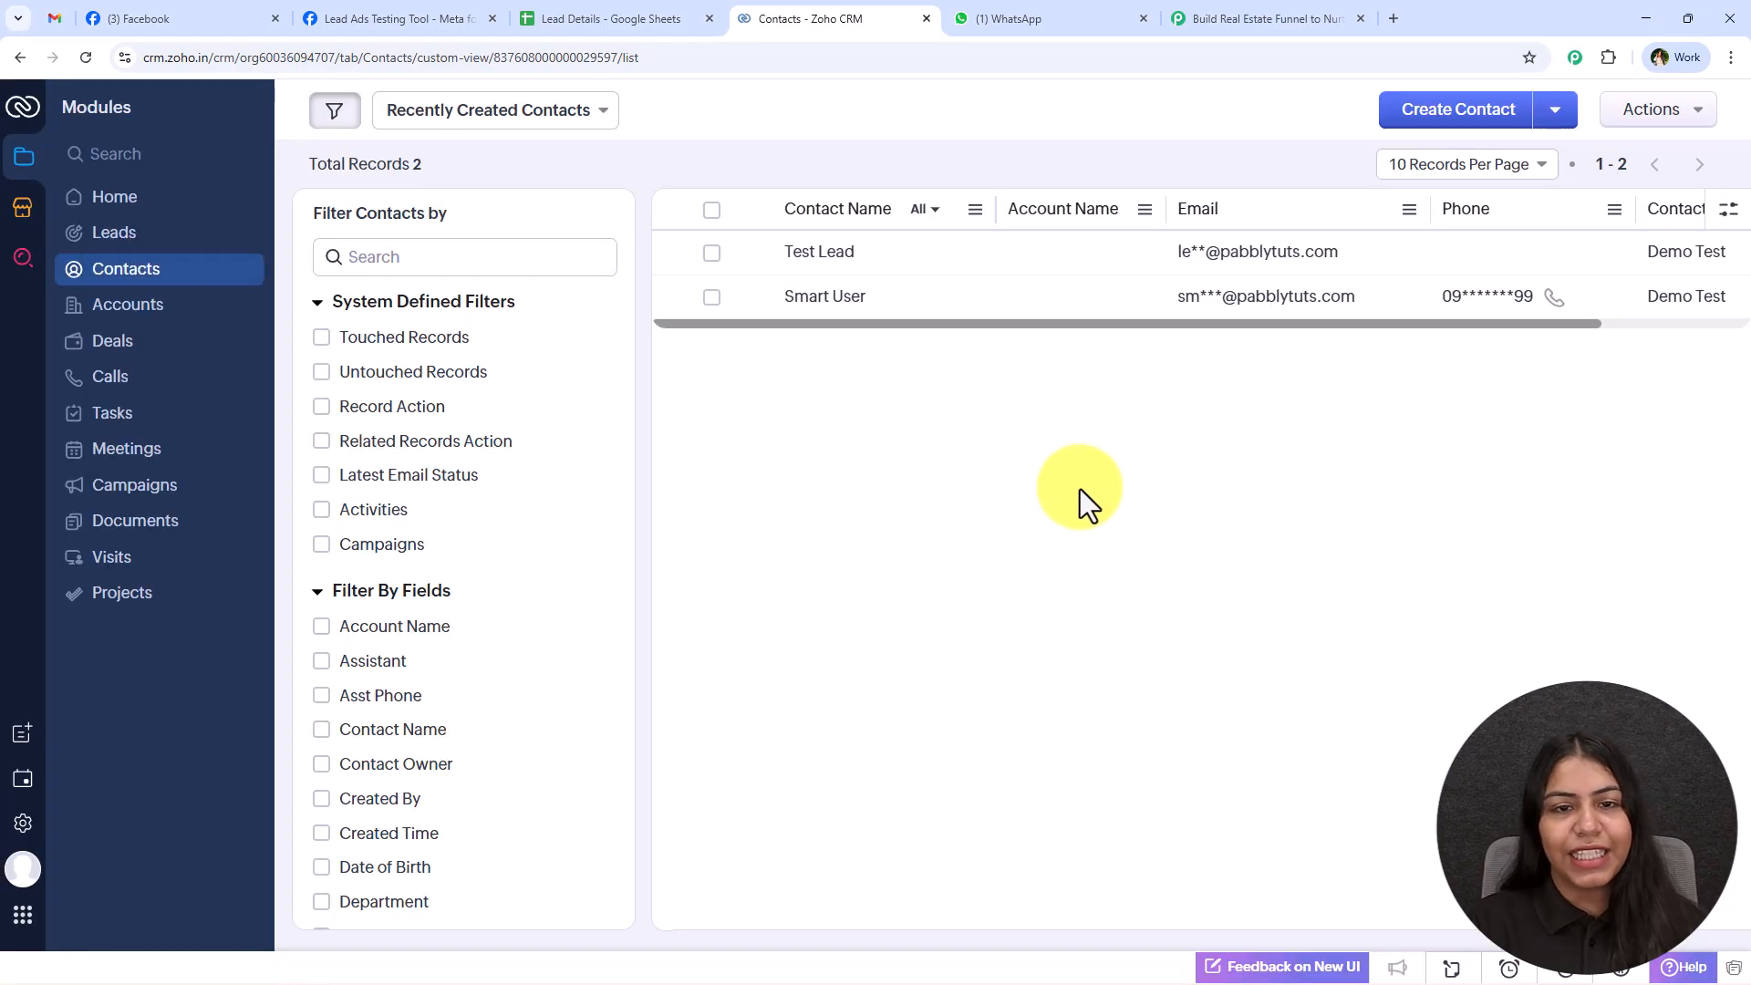
Switch to Gmail, return to the inbox and read the newest Prime Properties email sent to the test lead.
left_click(53, 18)
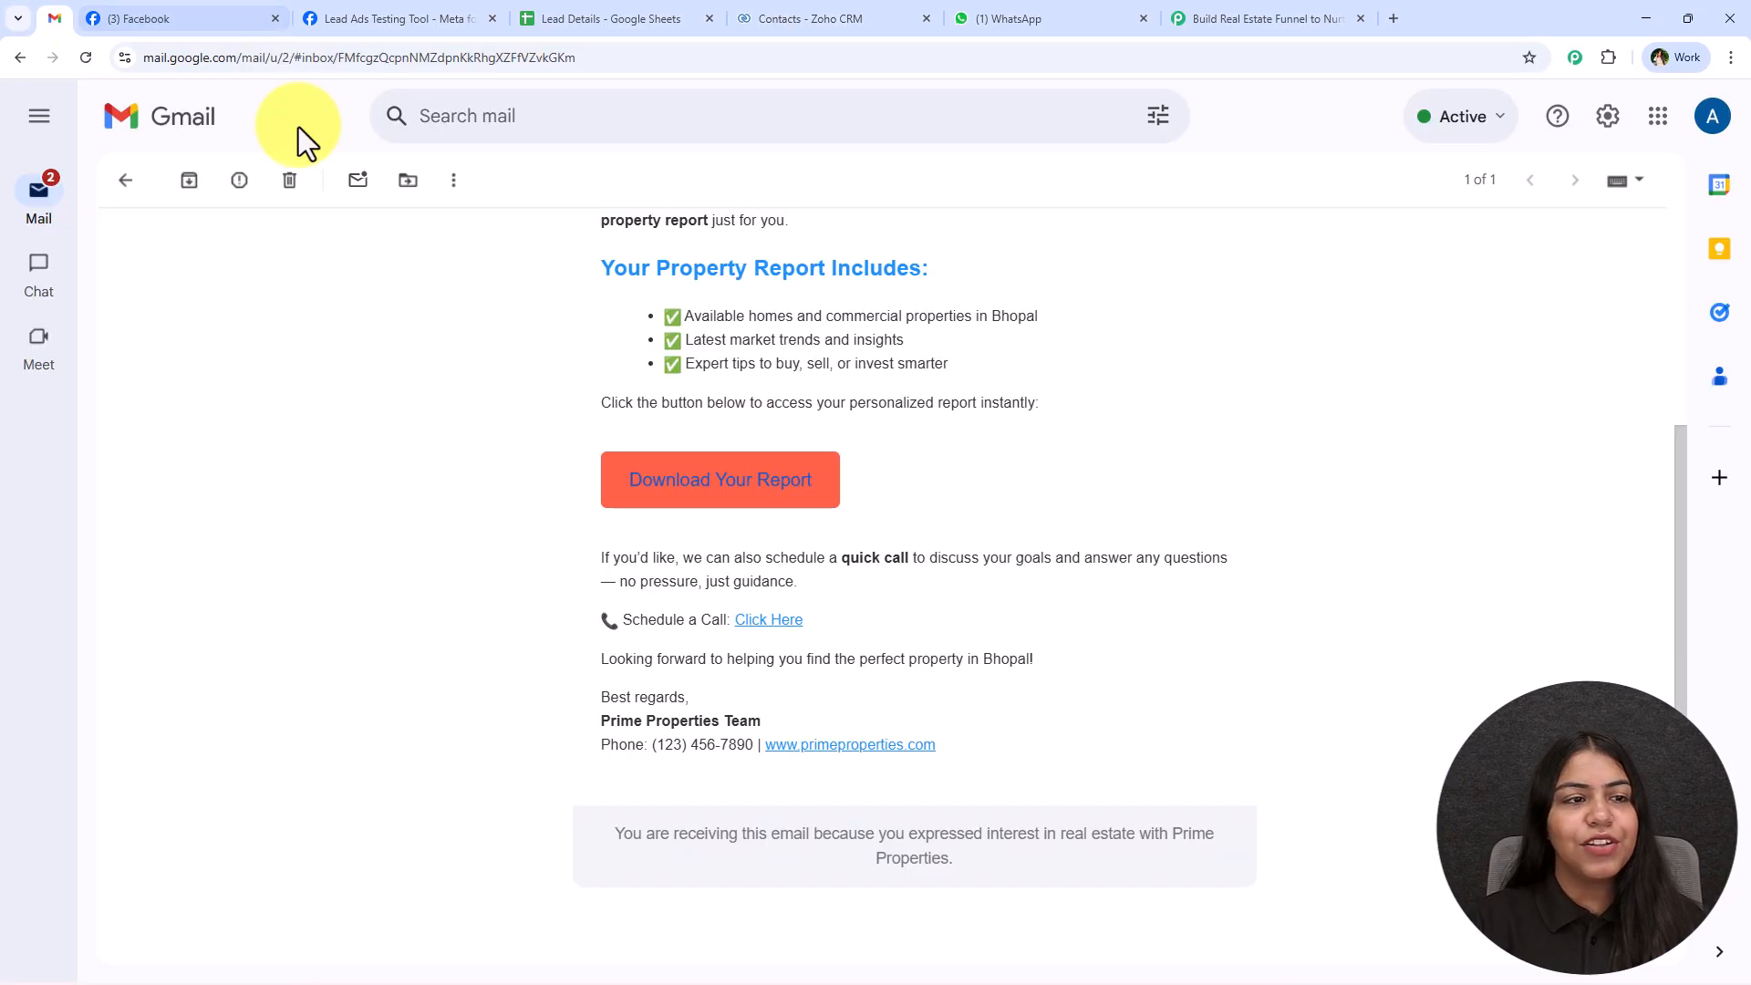
left_click(125, 179)
left_click(670, 296)
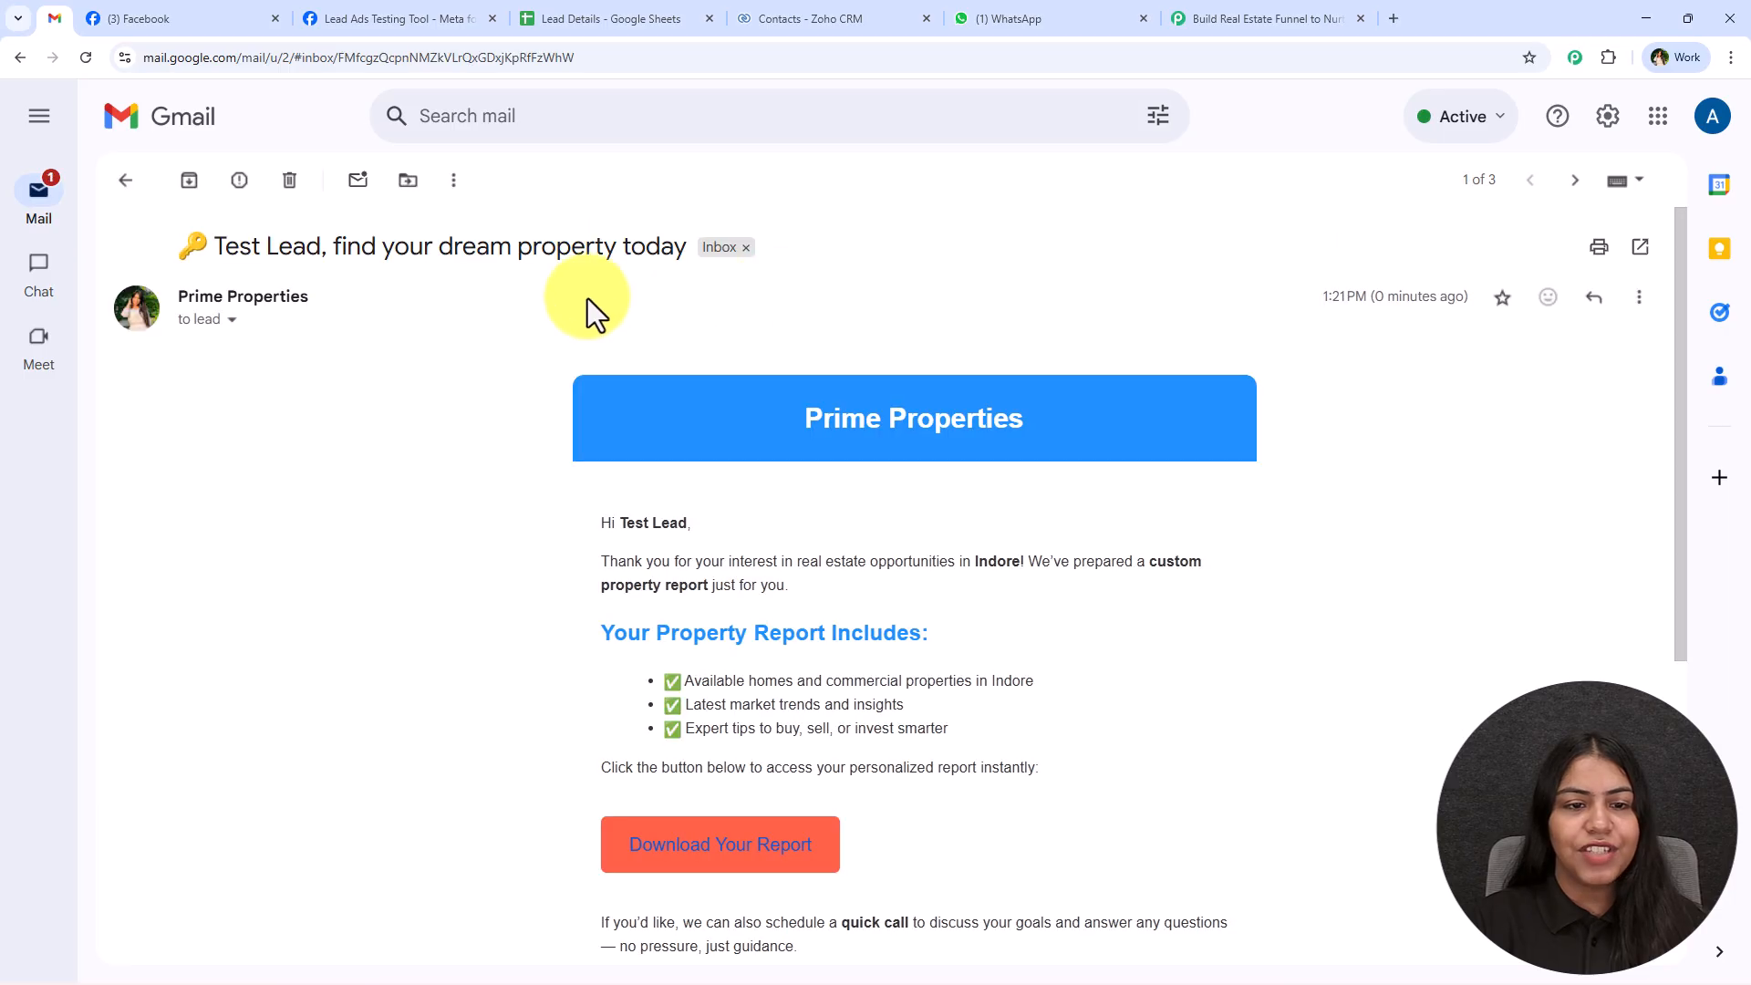
scroll(529, 536, "down", 4)
scroll(529, 540, "up", 4)
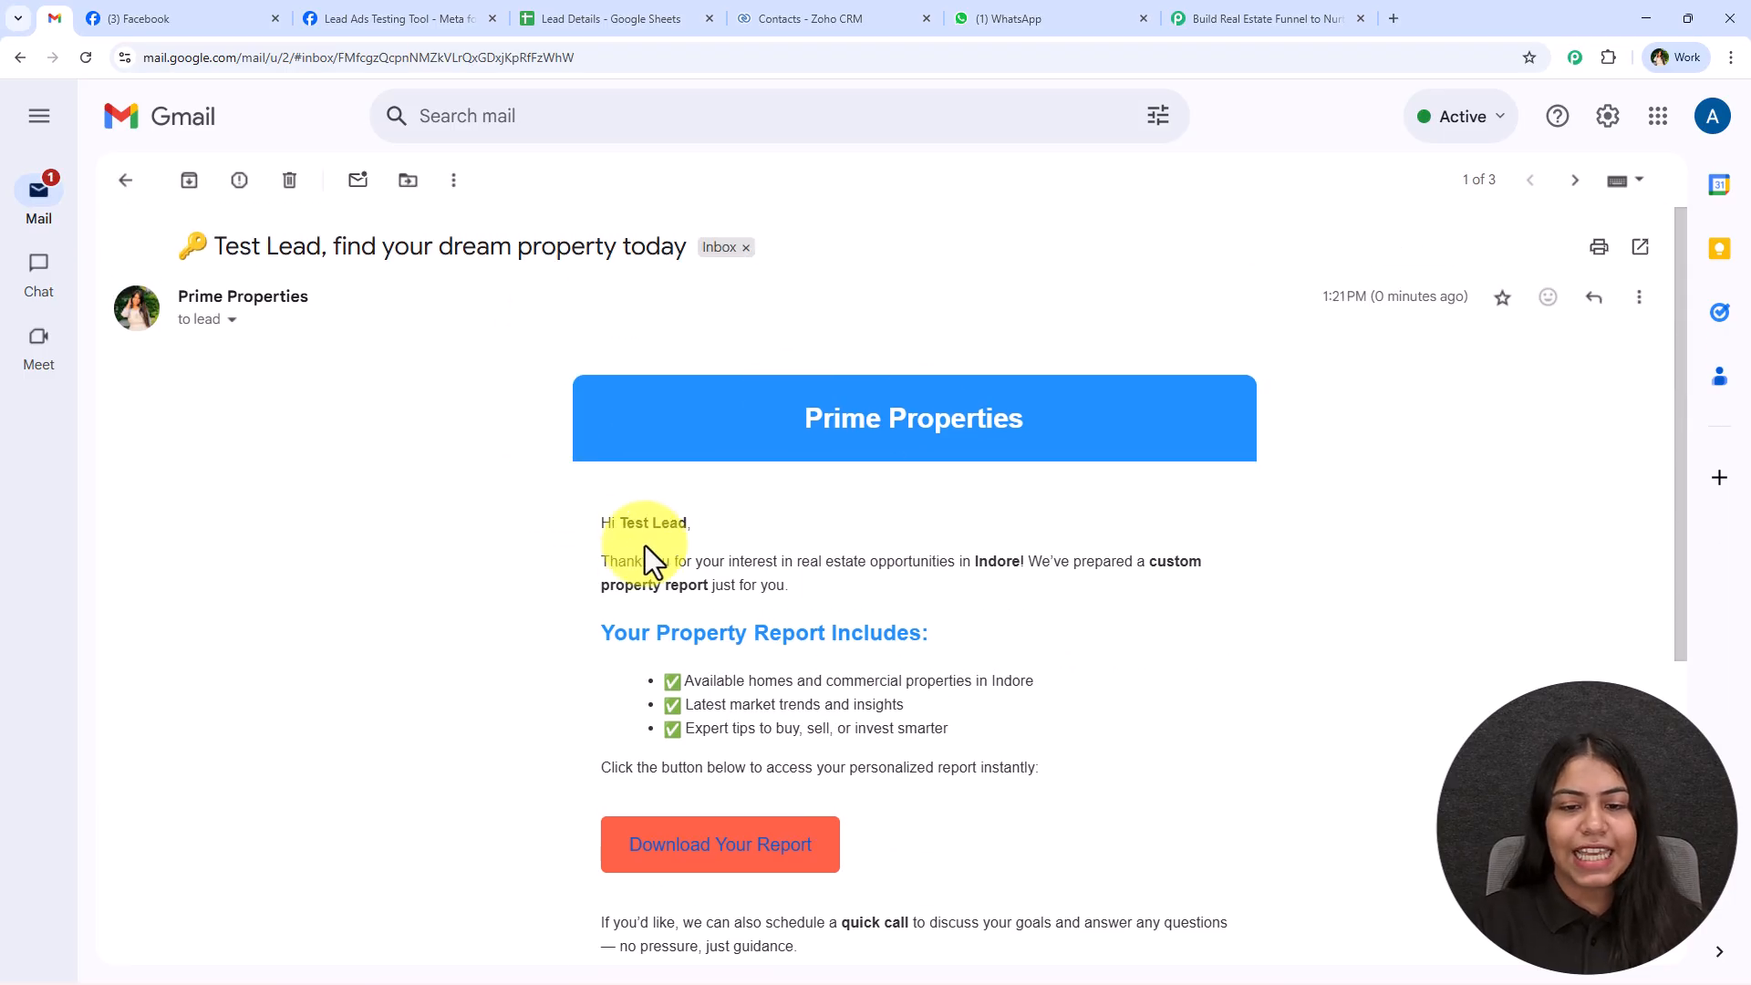
Switch to WhatsApp and review the latest property report message sent to the test lead.
left_click(1021, 5)
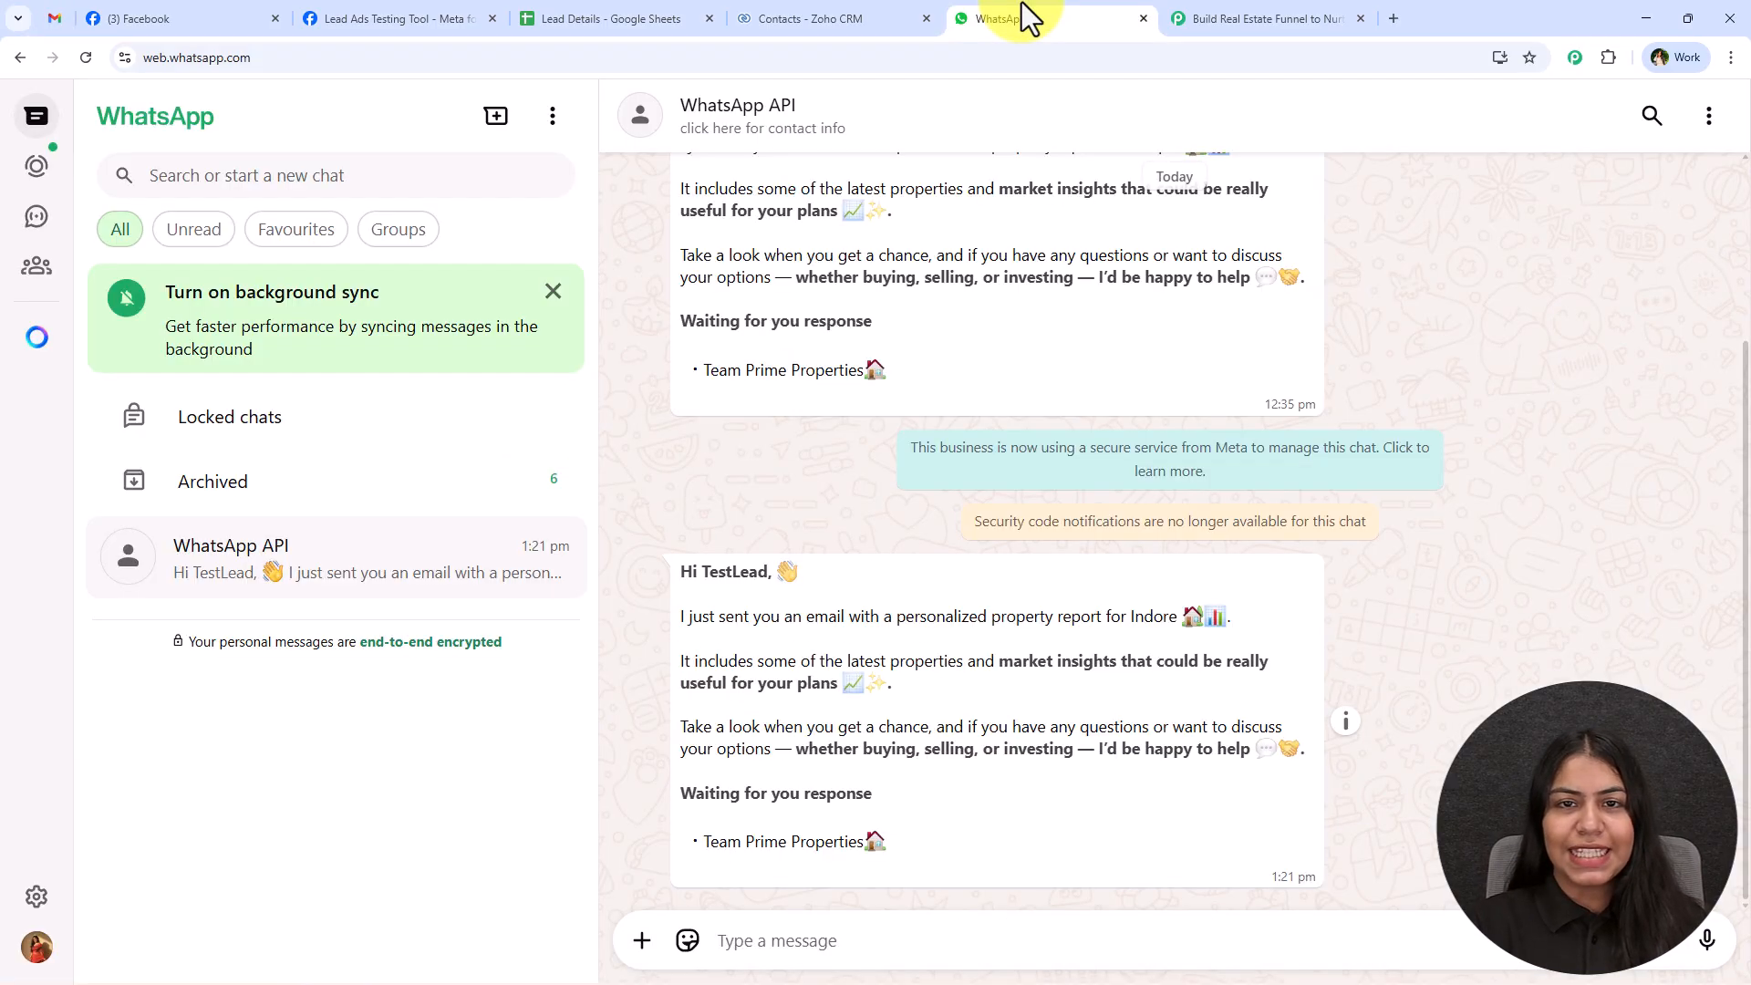
left_click_drag(668, 581, 829, 572)
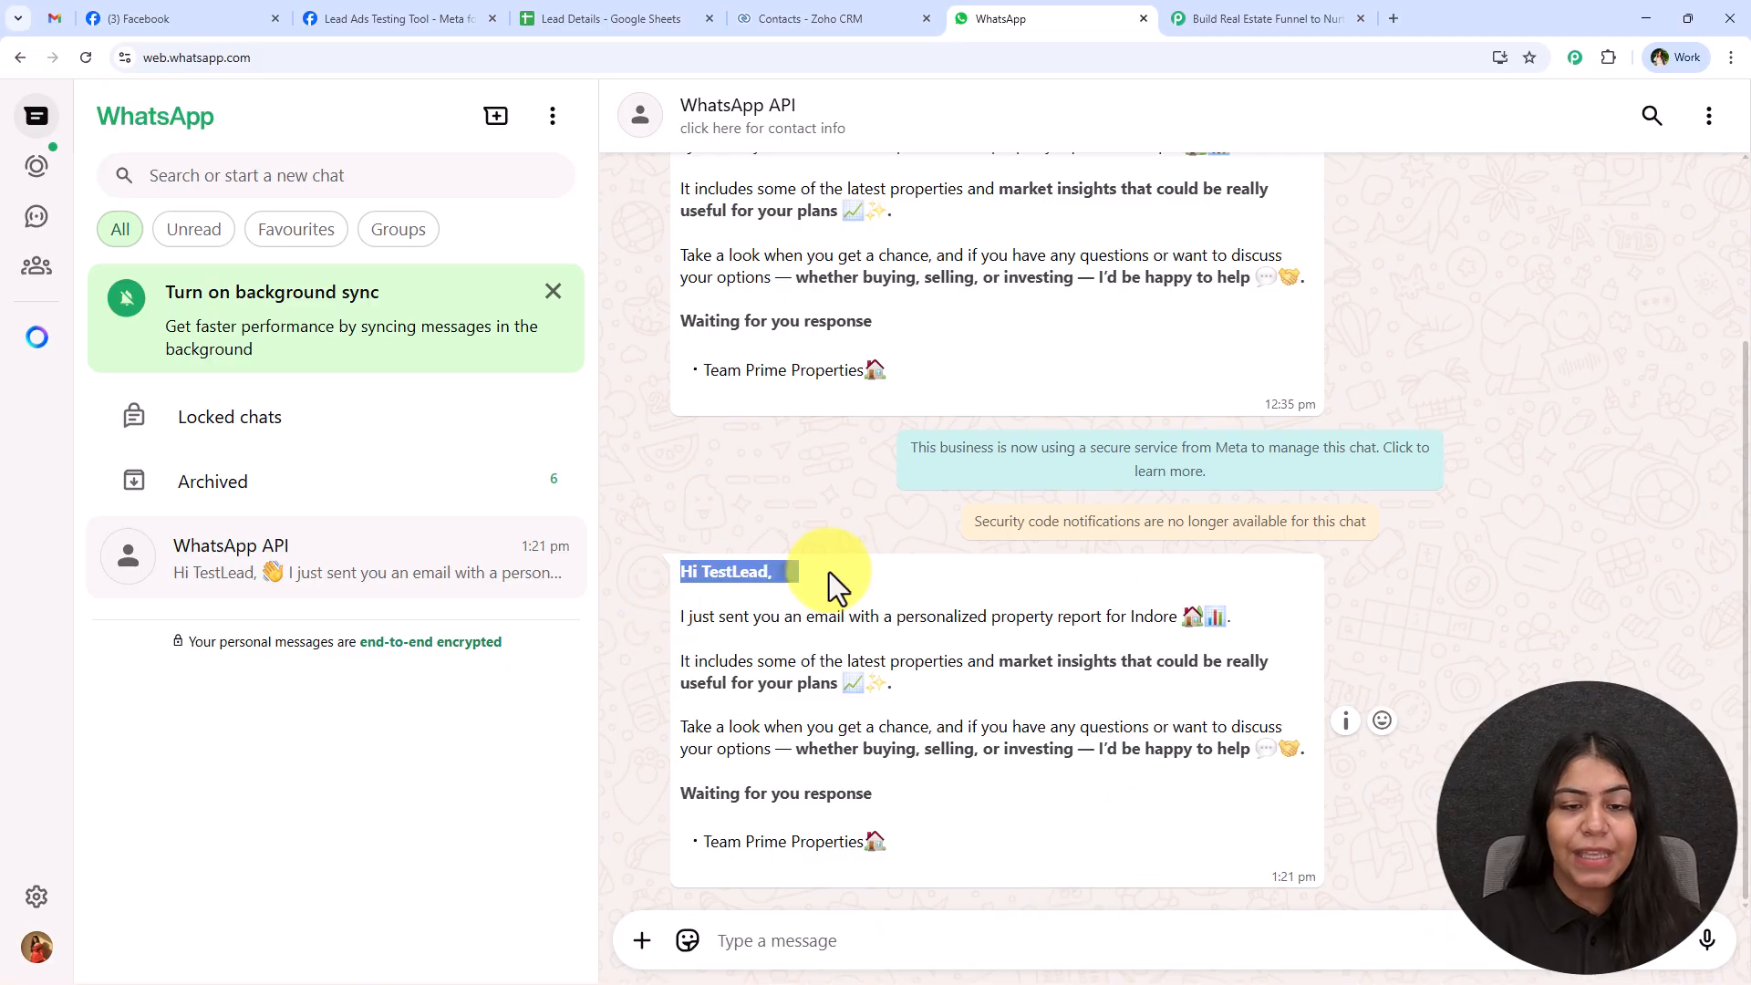
left_click(828, 606)
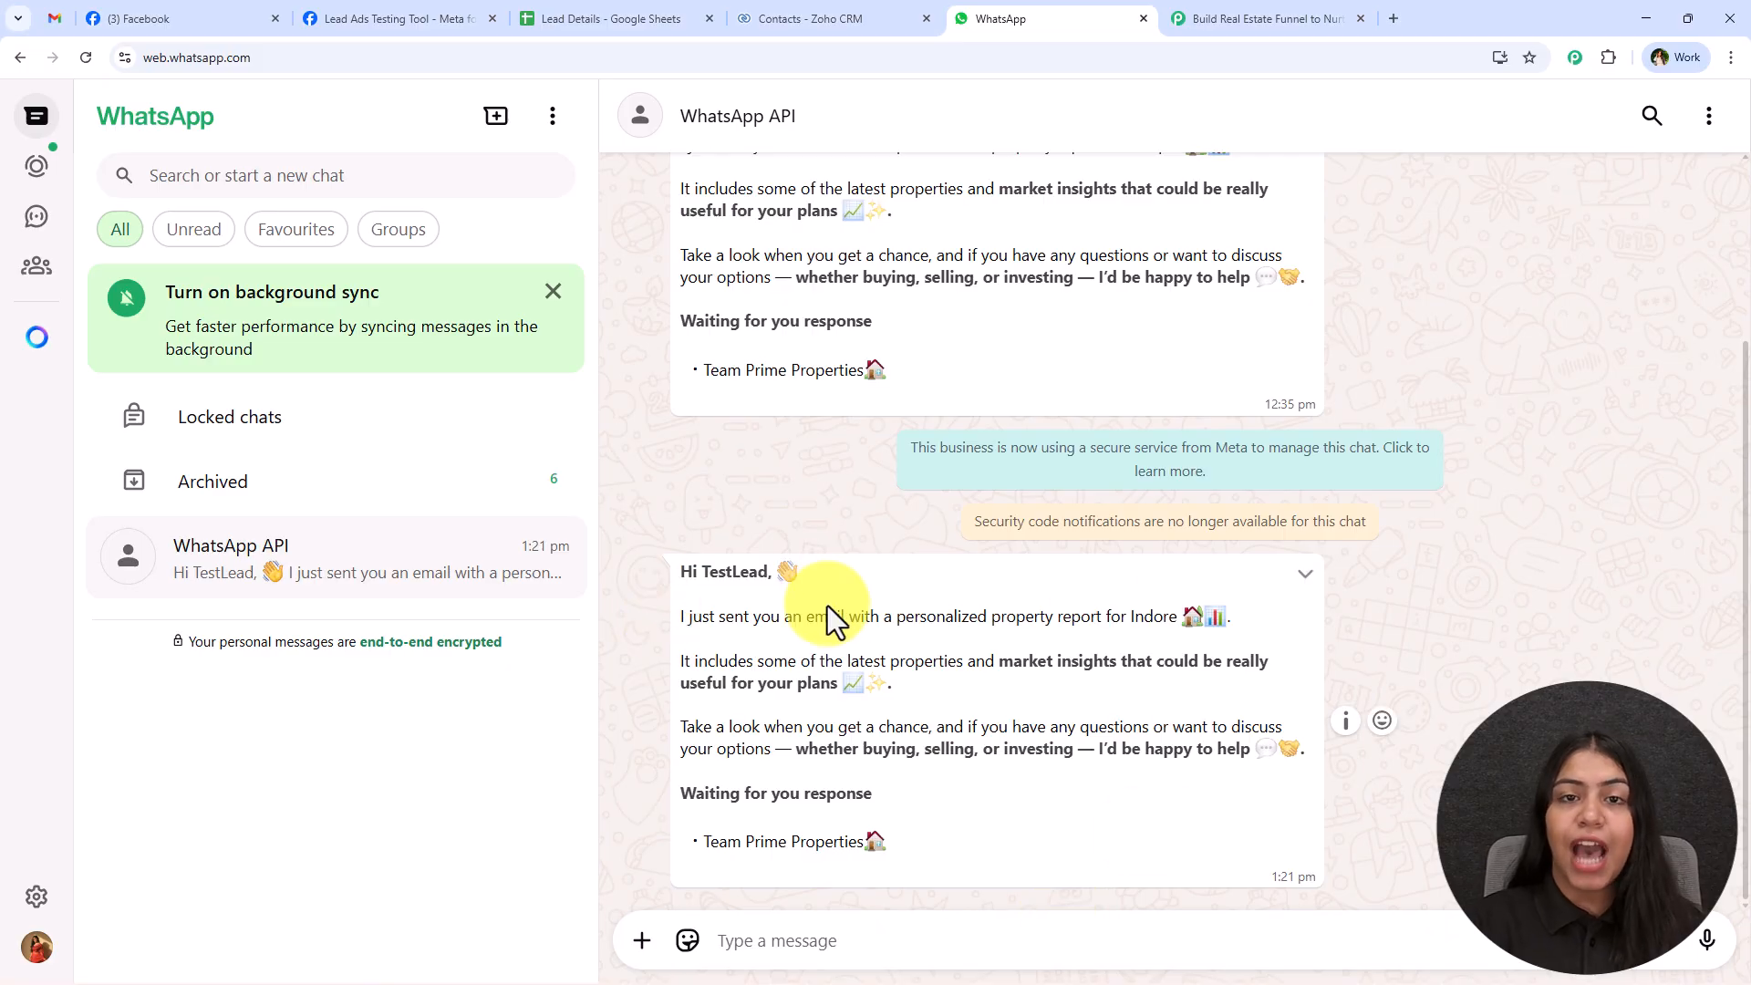
Revisit the Lead Ads Testing Tool and view the Prime Properties page on Facebook.
left_click(543, 1)
left_click(347, 1)
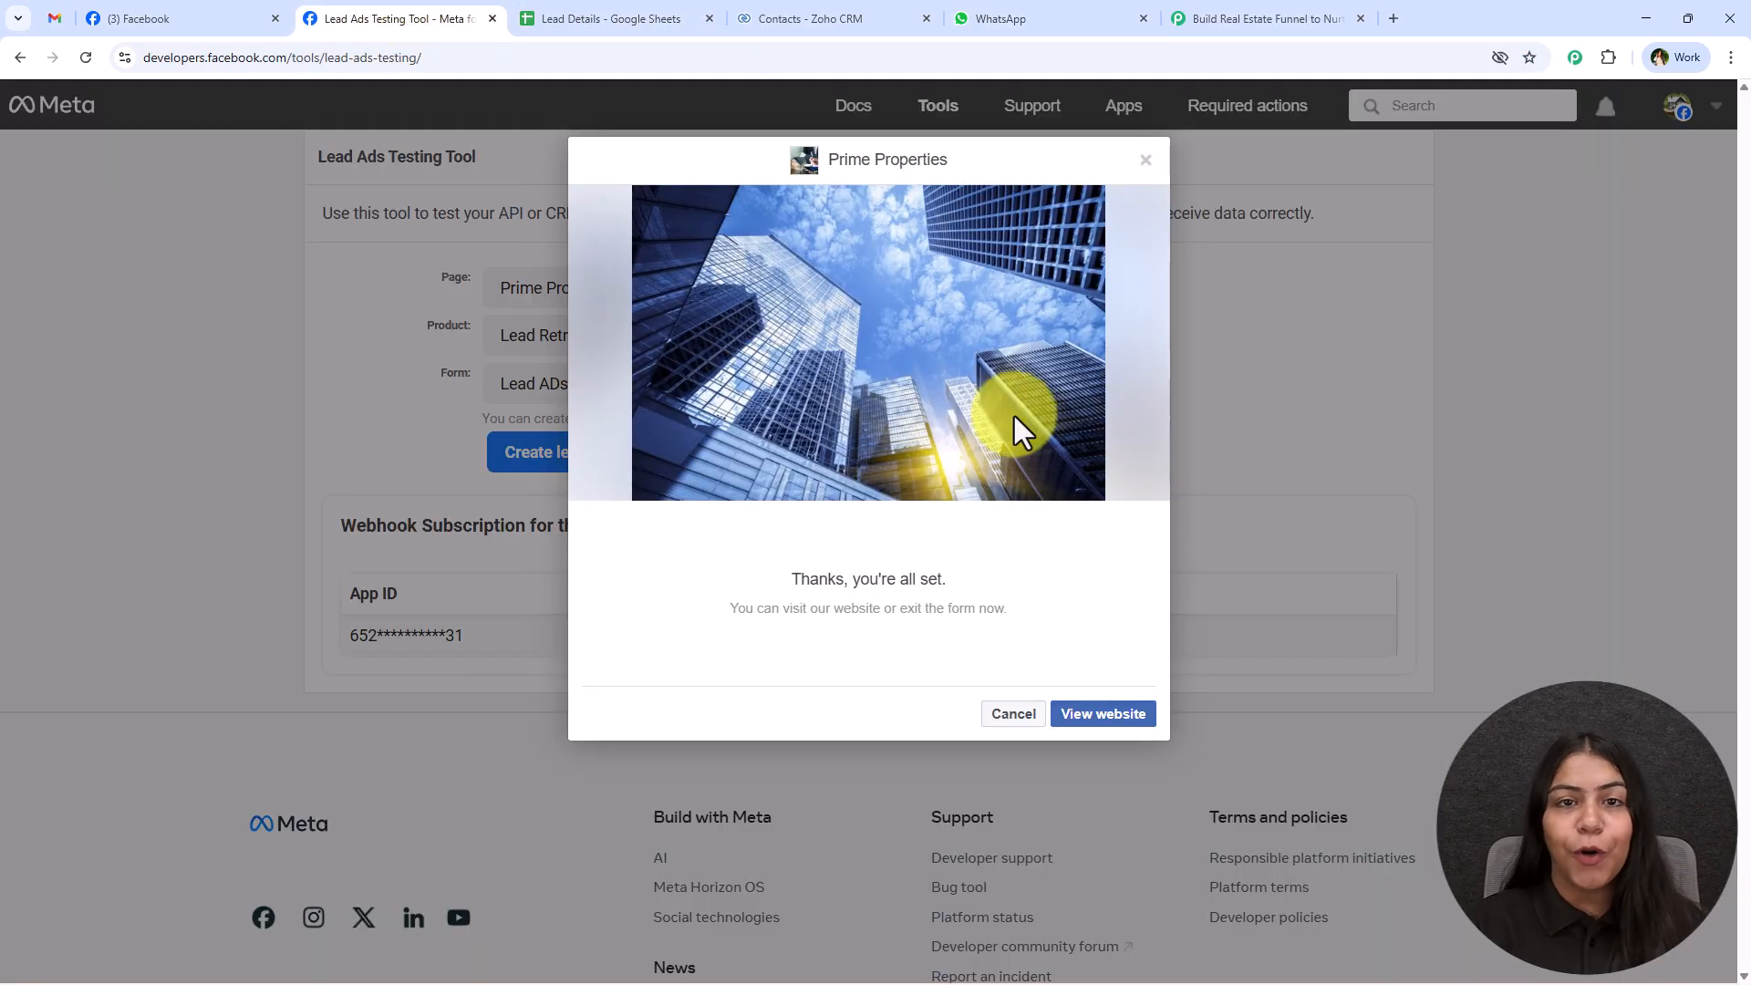
left_click(227, 18)
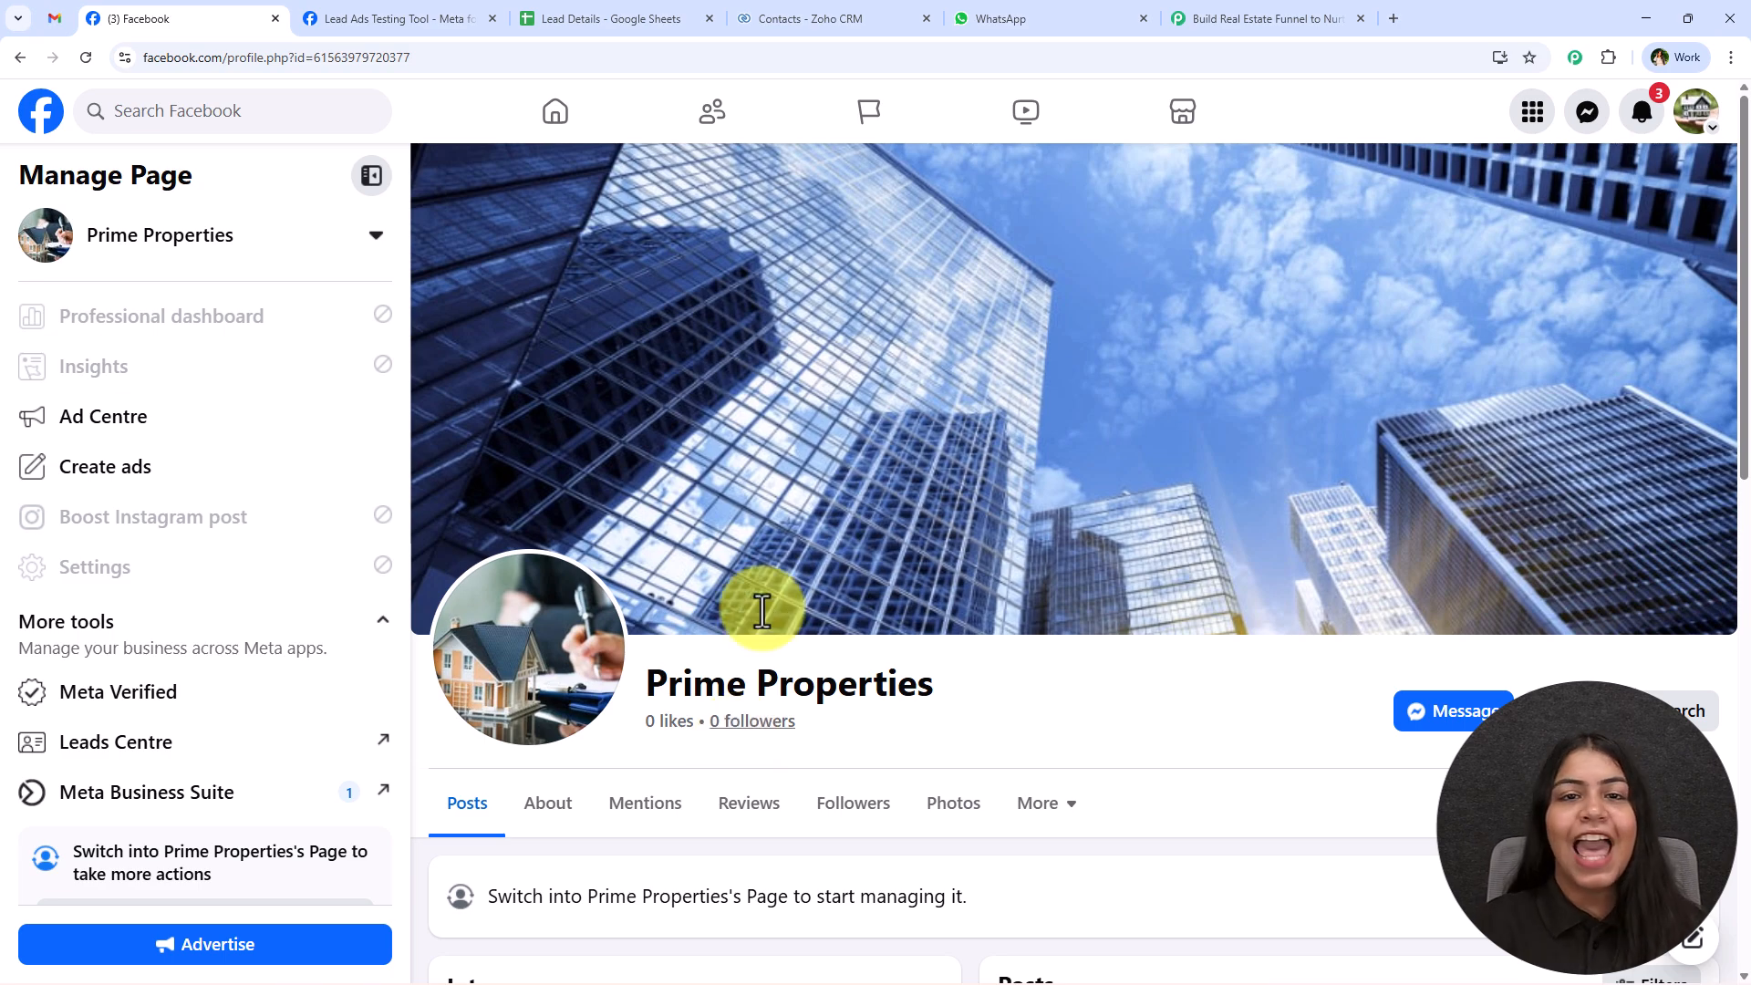
Switch to the Pabbly Connect workflow and set its trigger to Facebook Lead Ads with the New Lead Instant event.
left_click(1213, 11)
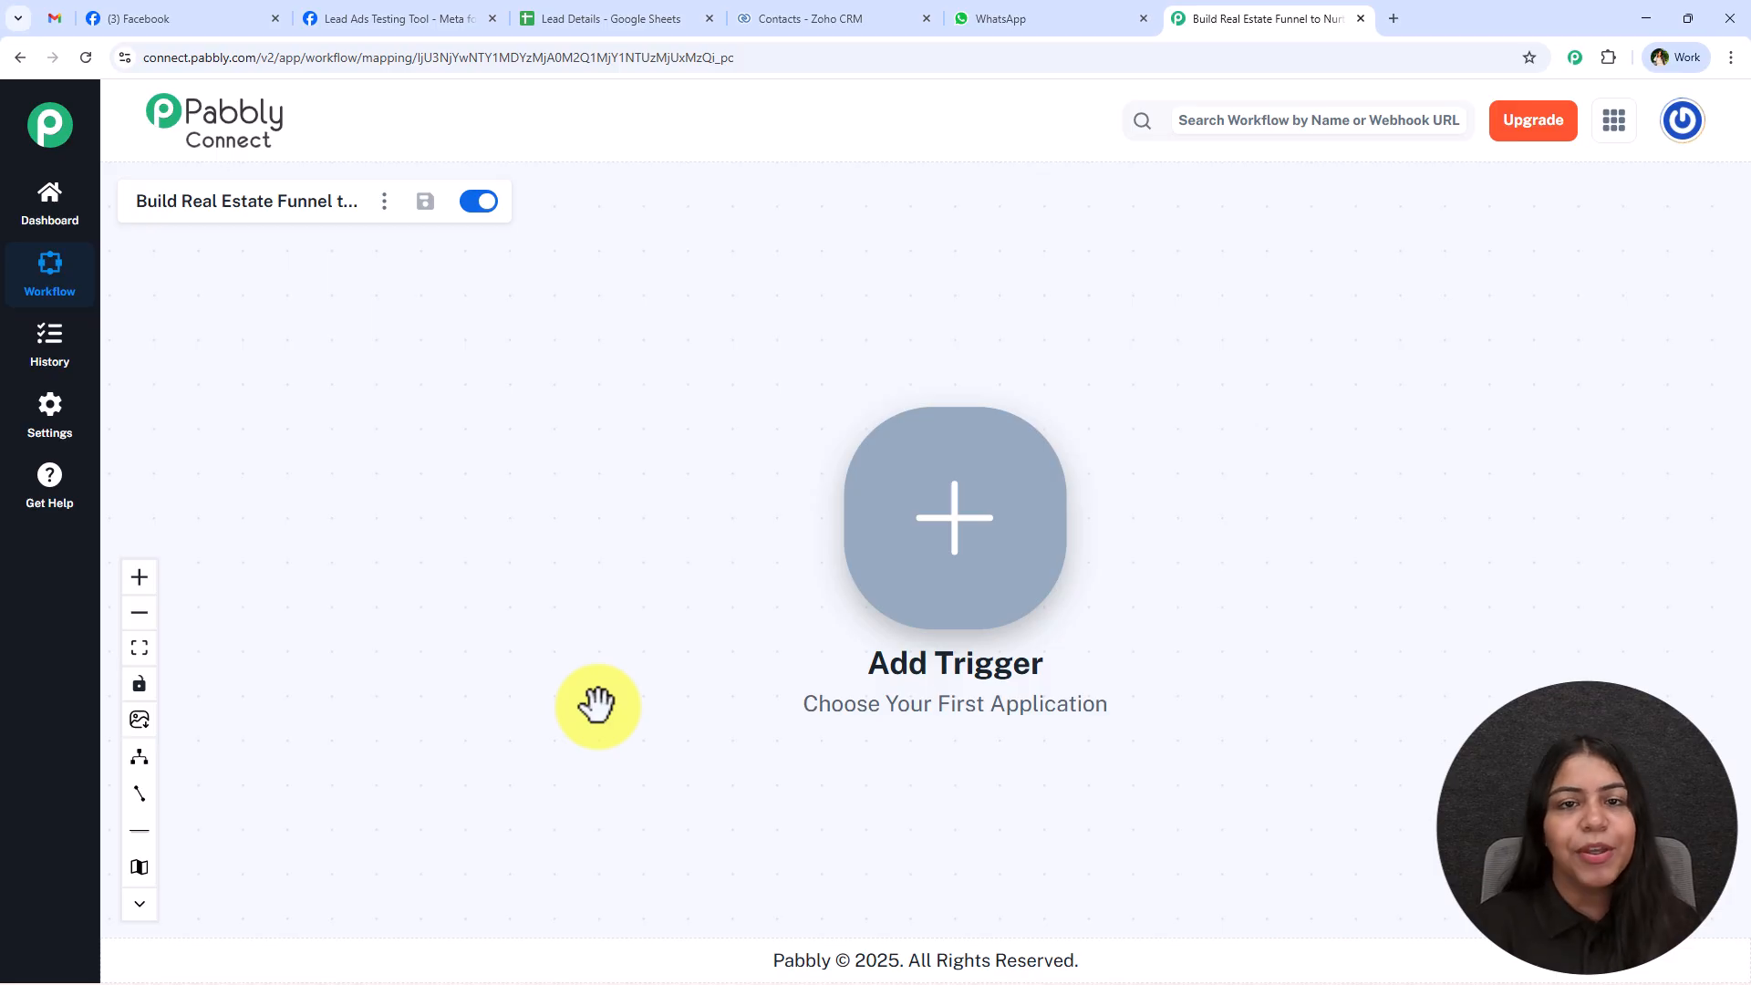
left_click_drag(1216, 630, 814, 535)
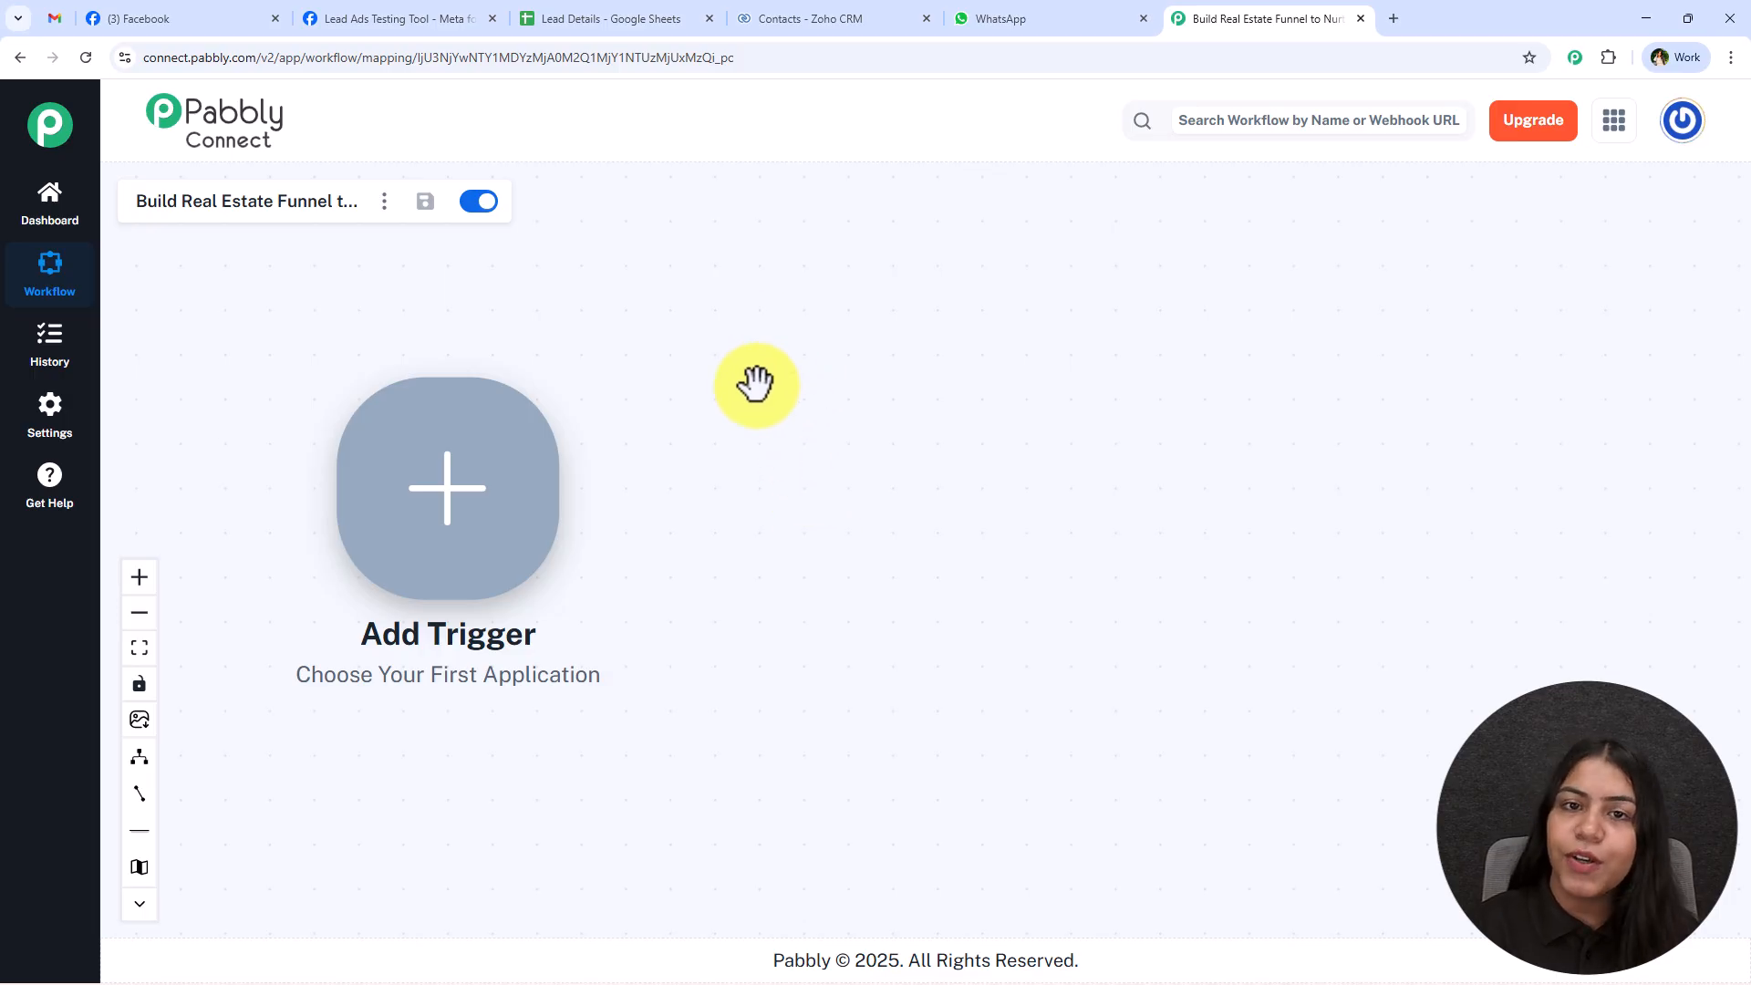
right_click(511, 434)
right_click(510, 434)
left_click(813, 390)
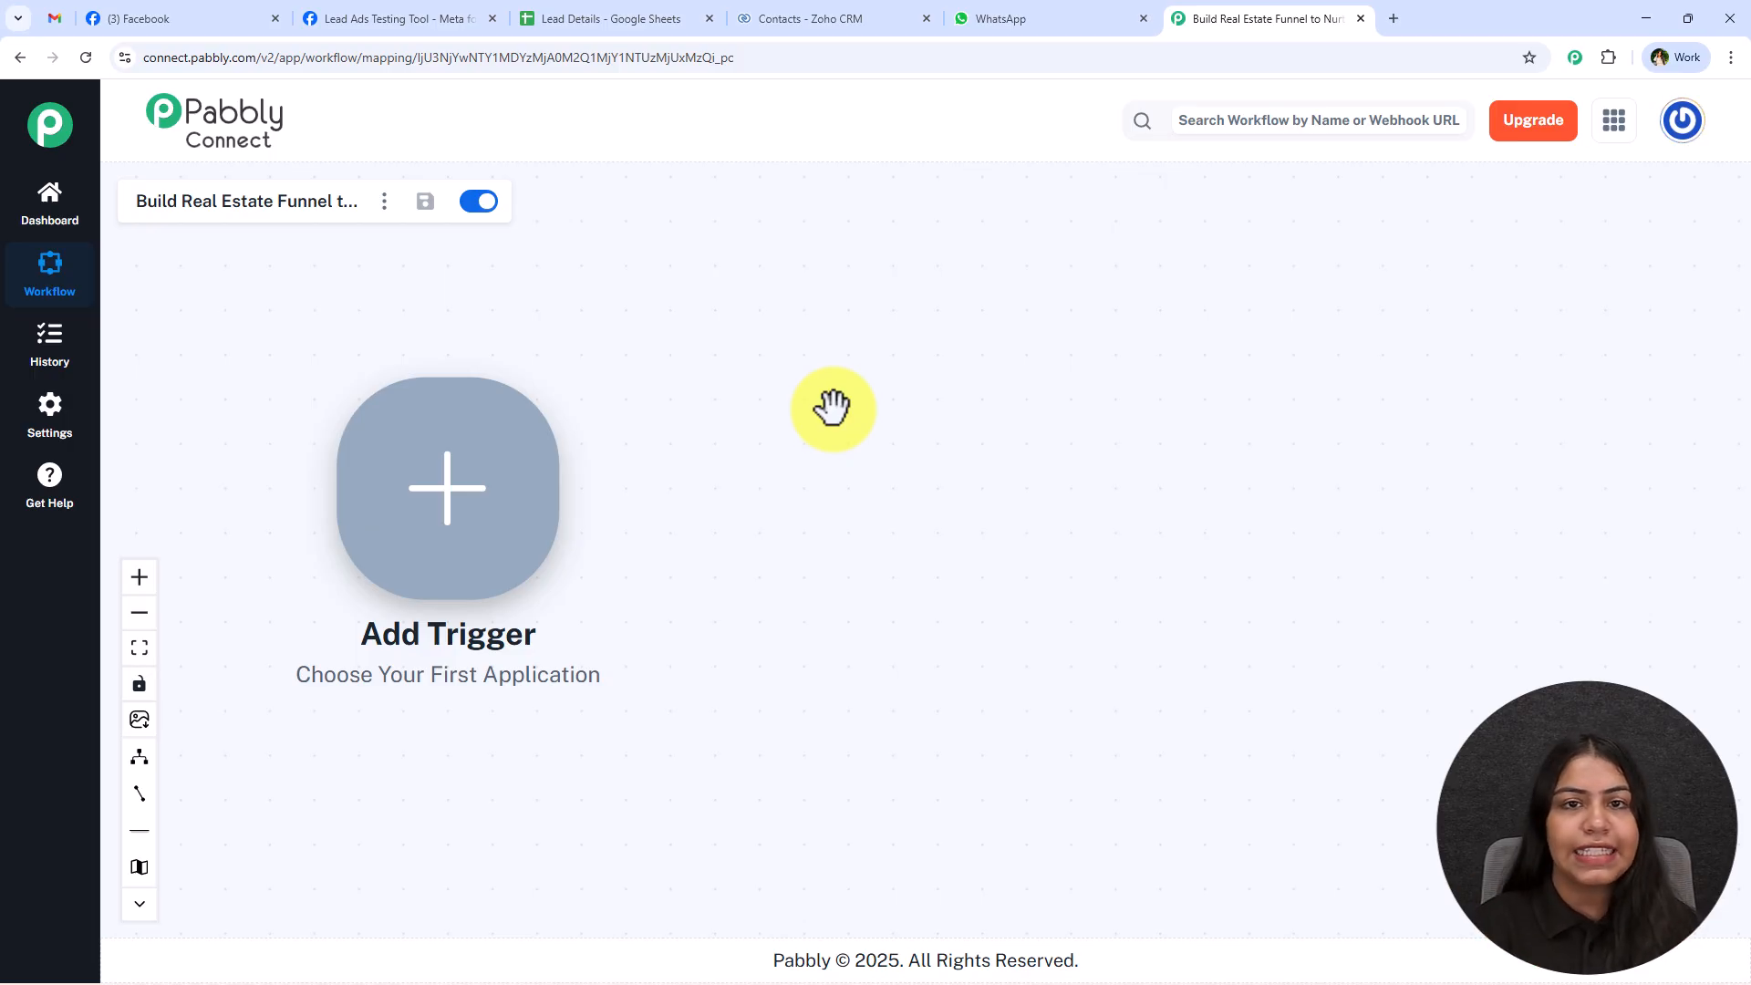
left_click(467, 478)
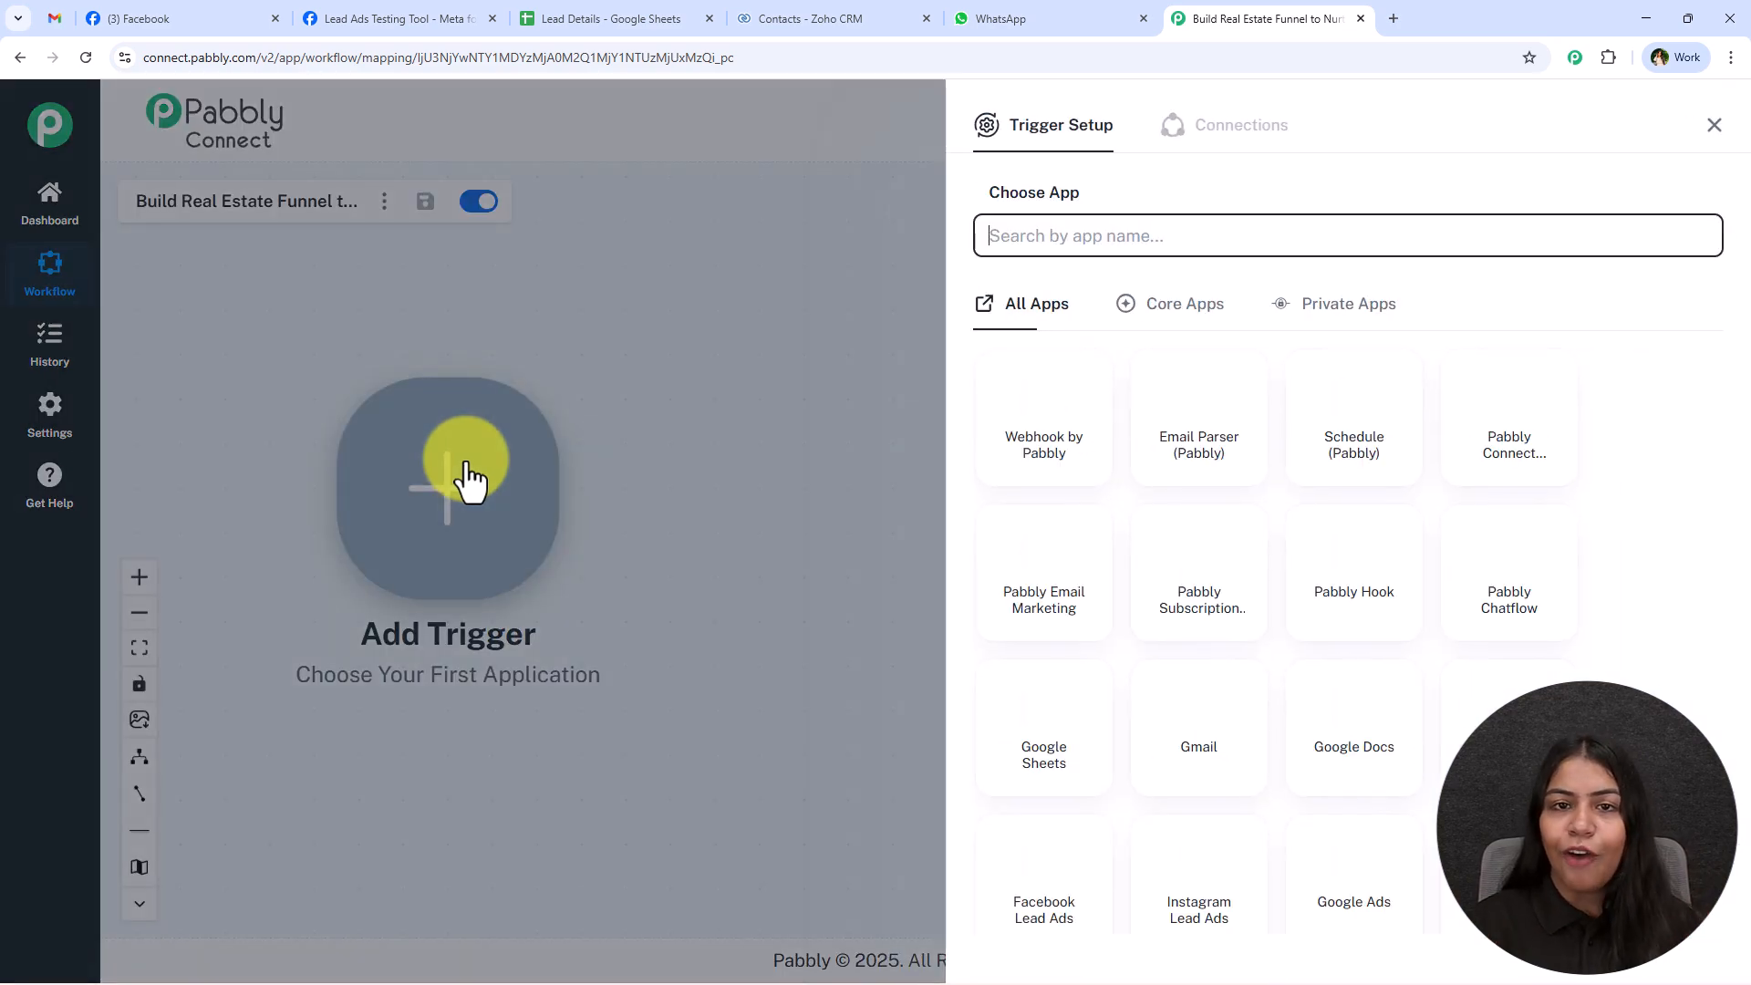
type("Fac")
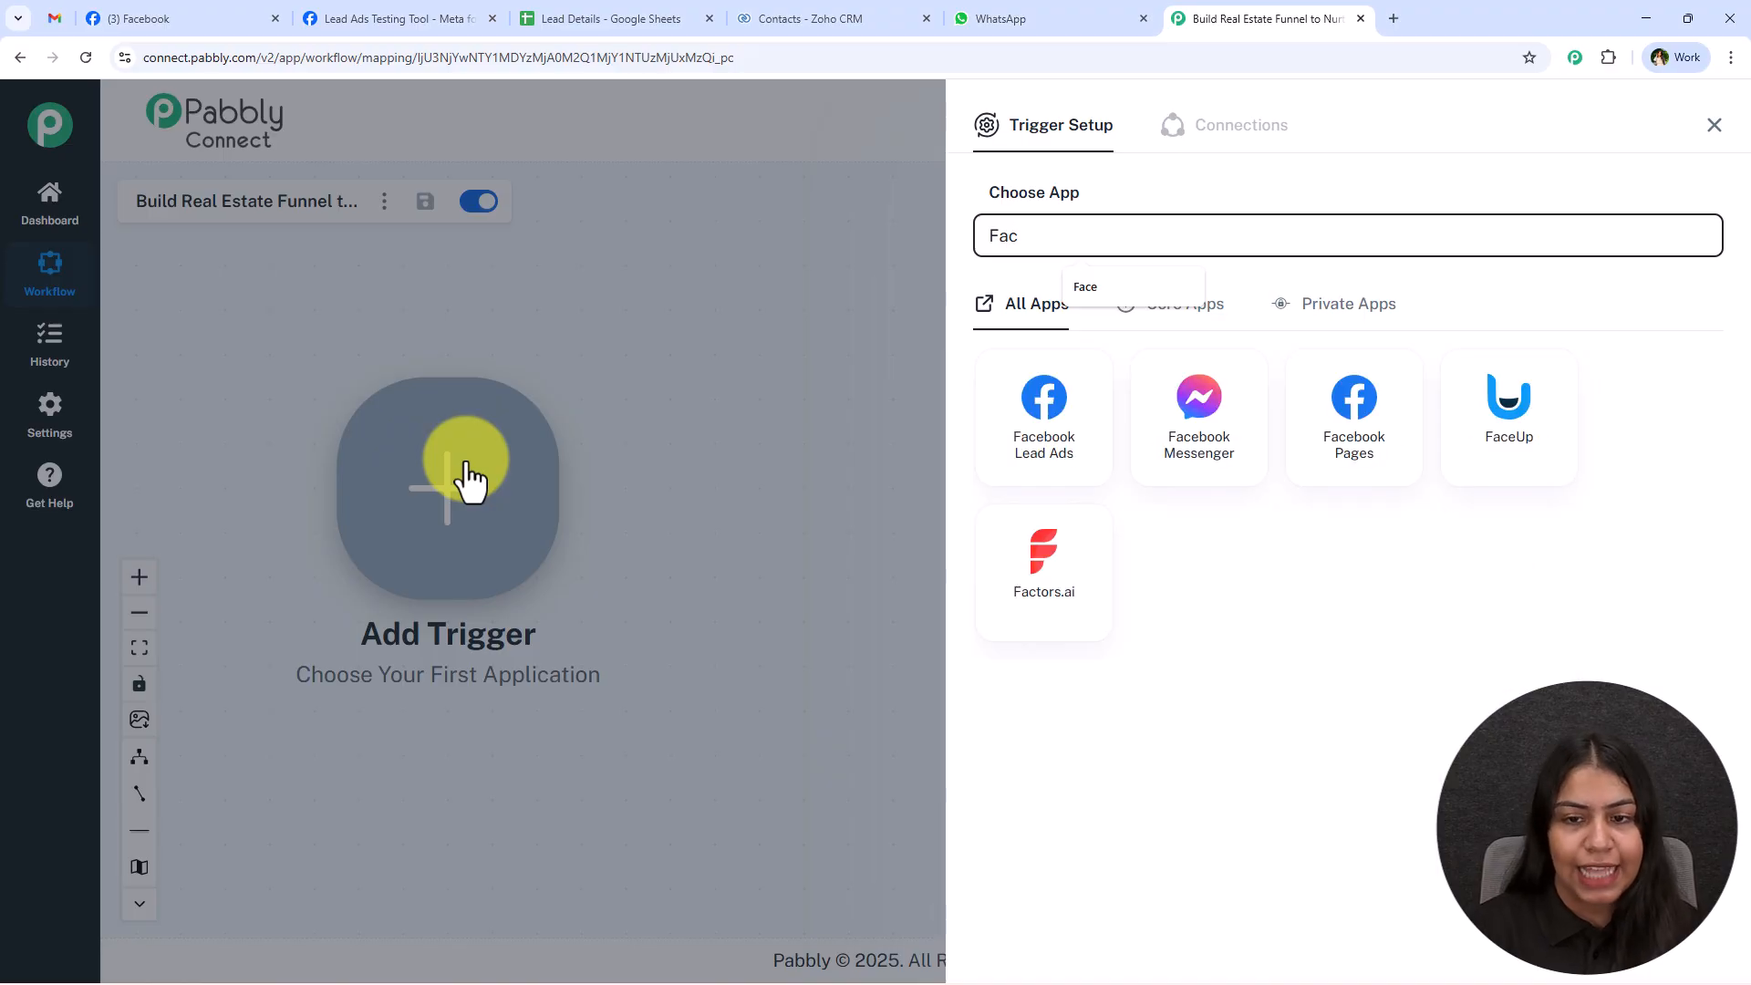
left_click(1037, 479)
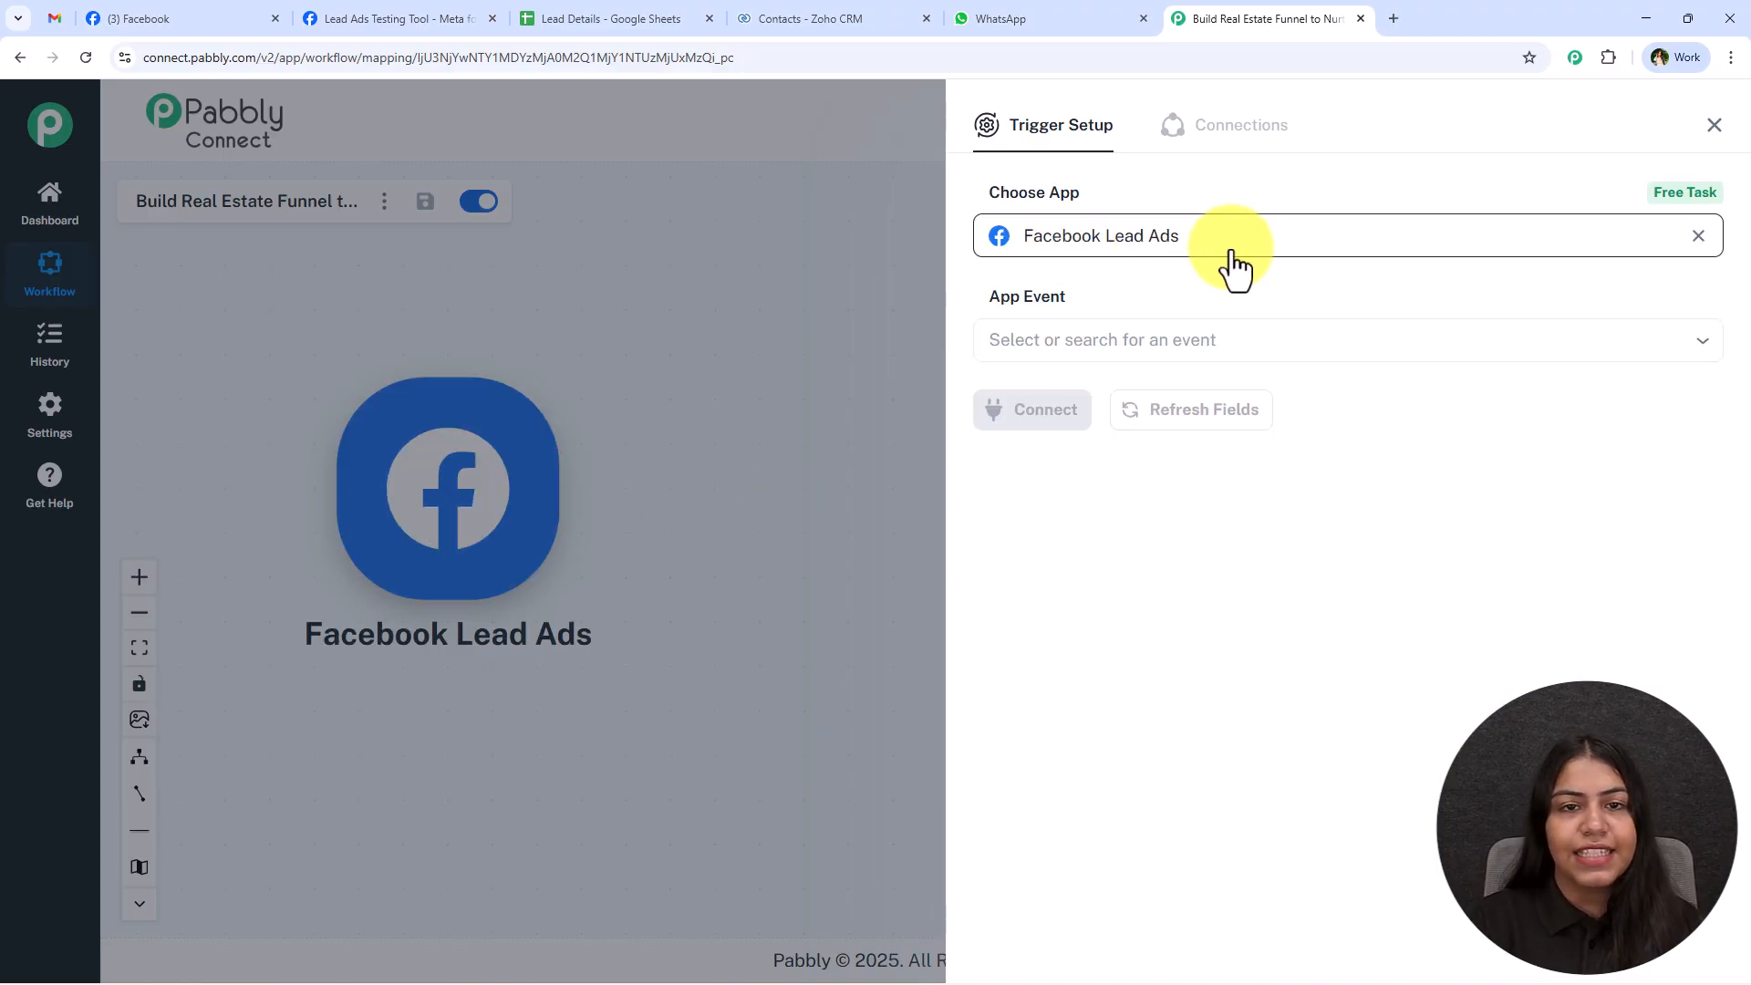
left_click(1125, 342)
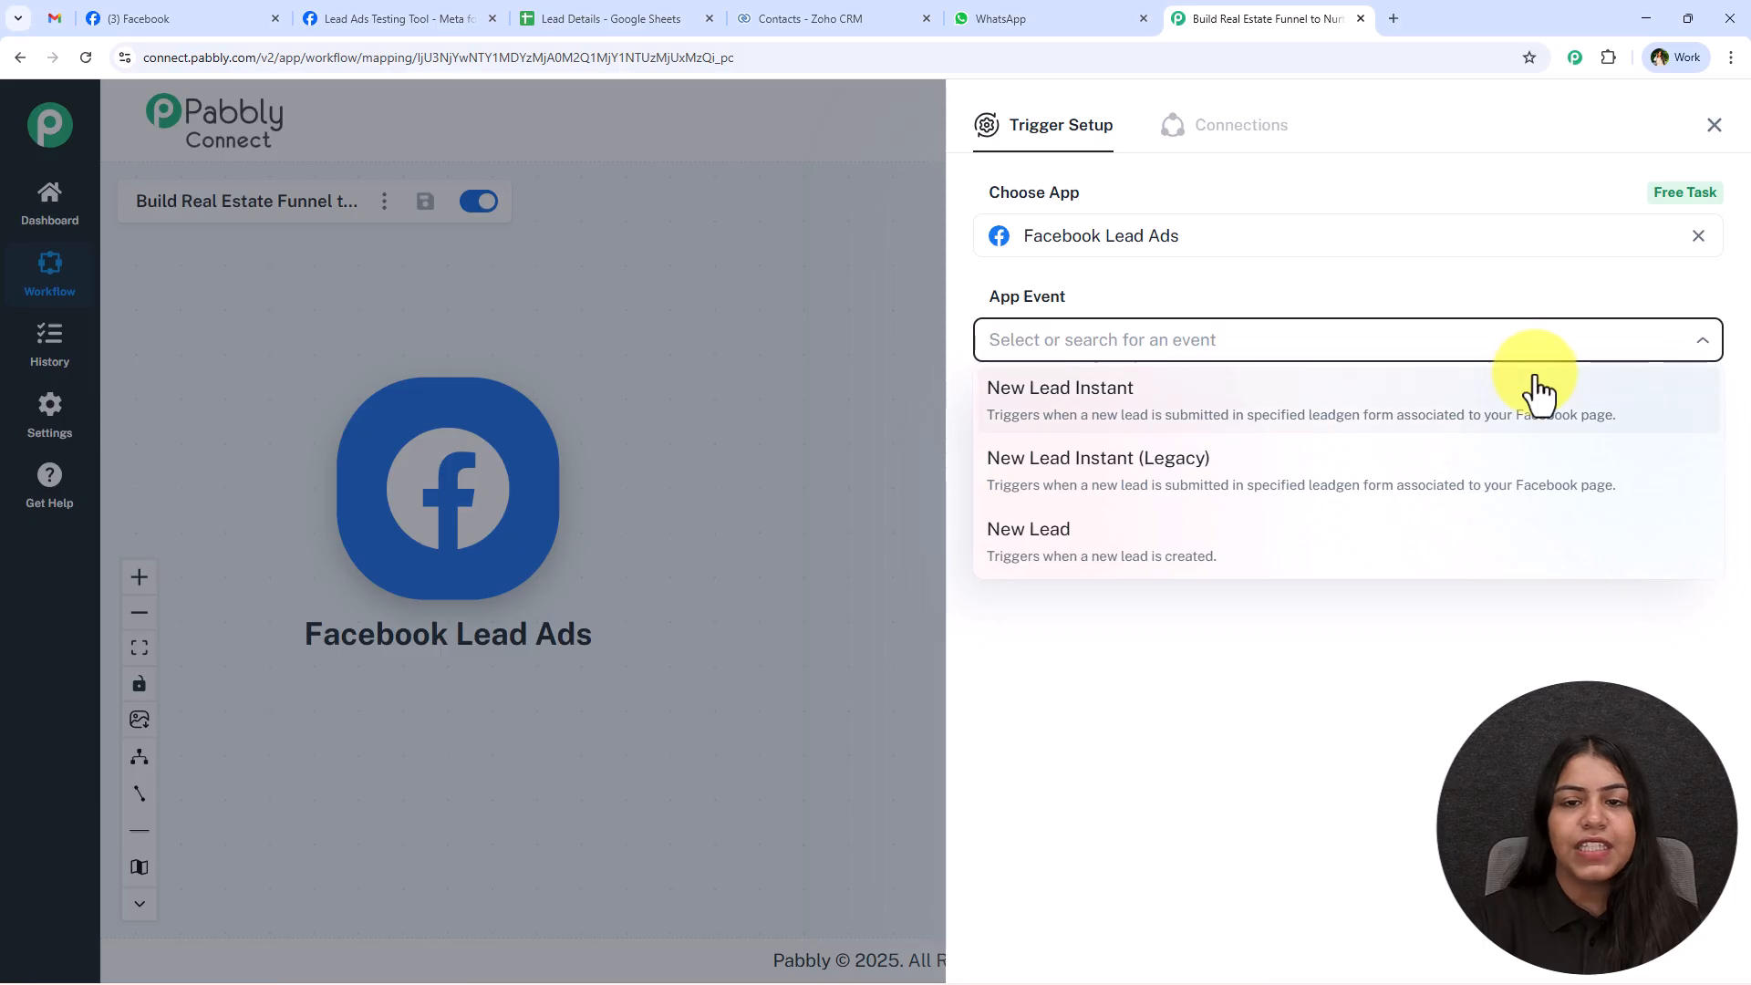
left_click(1537, 392)
Add a new Facebook Lead Ads connection to the trigger and authorize it with the previously logged-in Facebook account.
left_click(1039, 408)
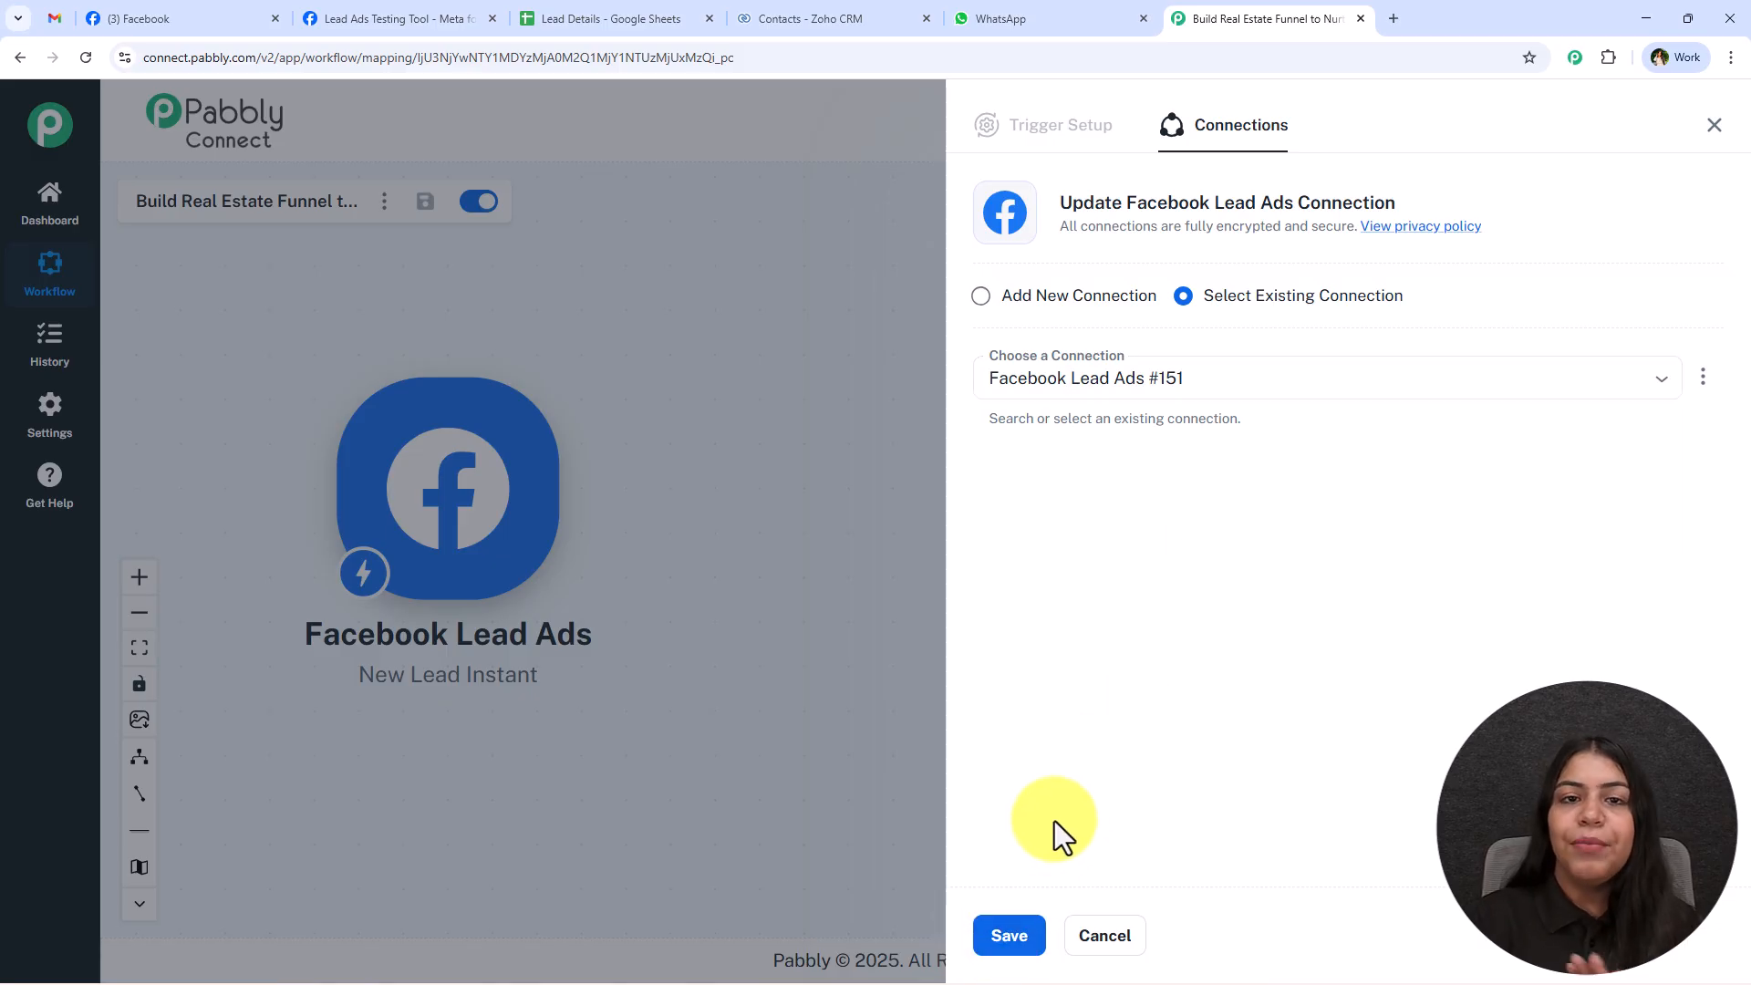
left_click(1094, 301)
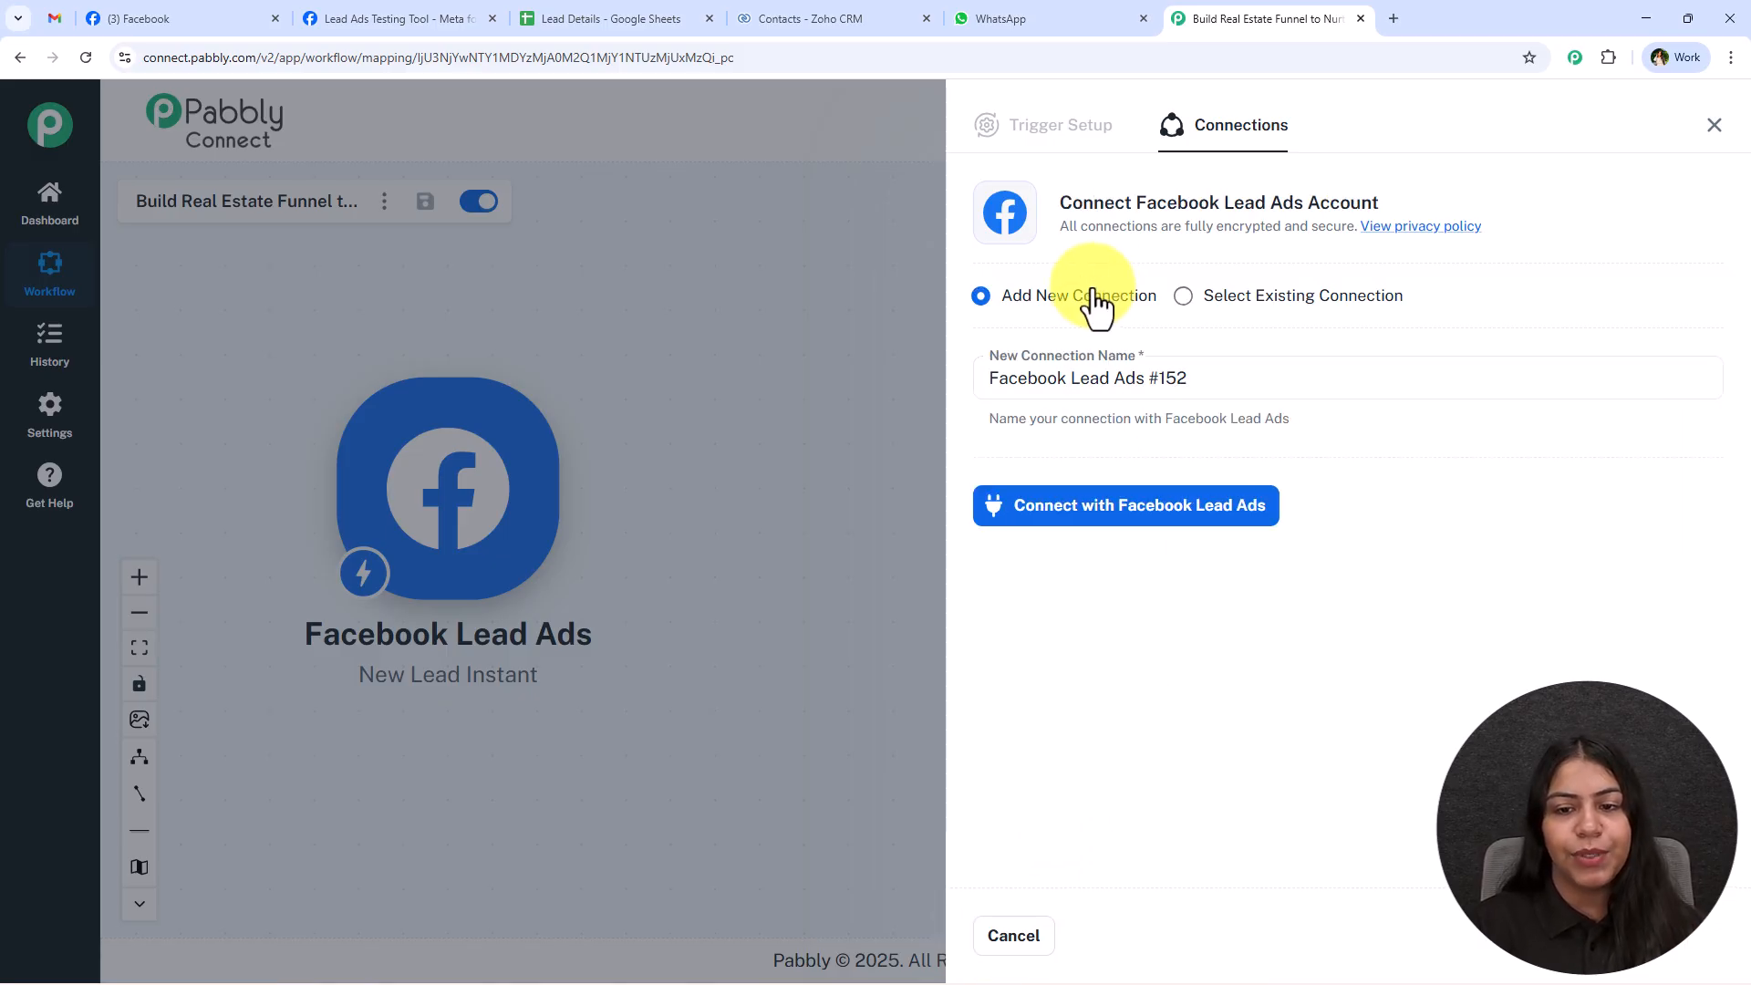
left_click(1083, 534)
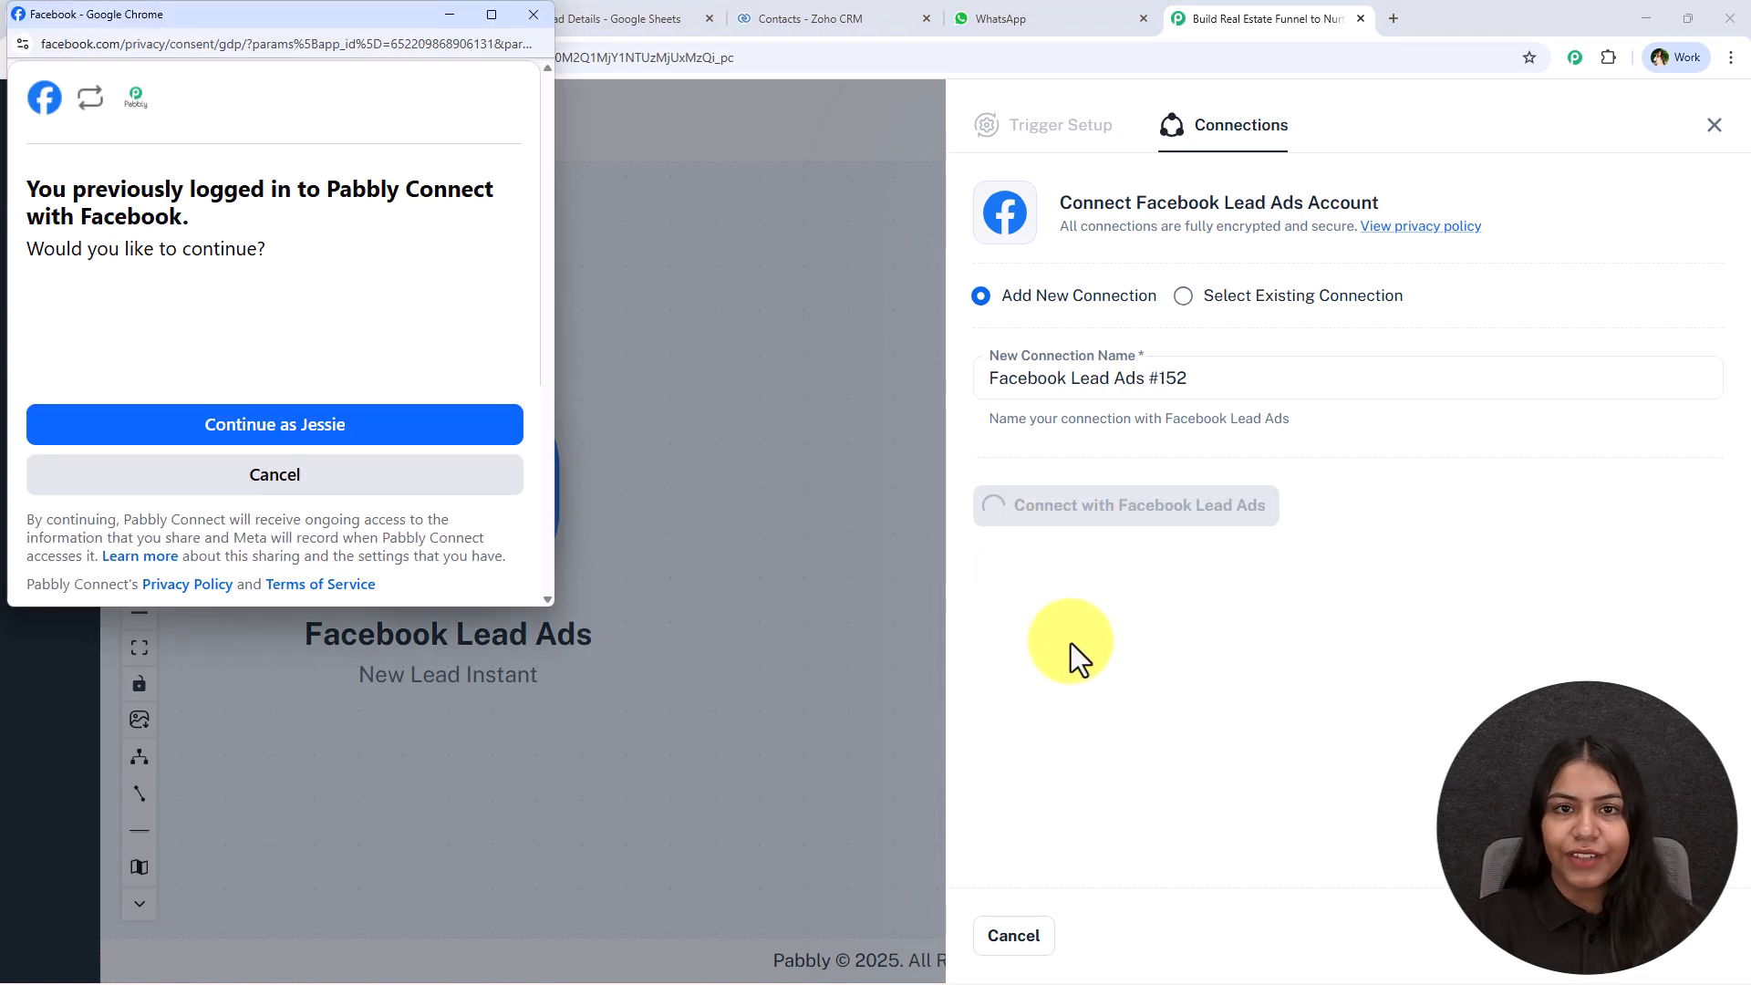
left_click(472, 440)
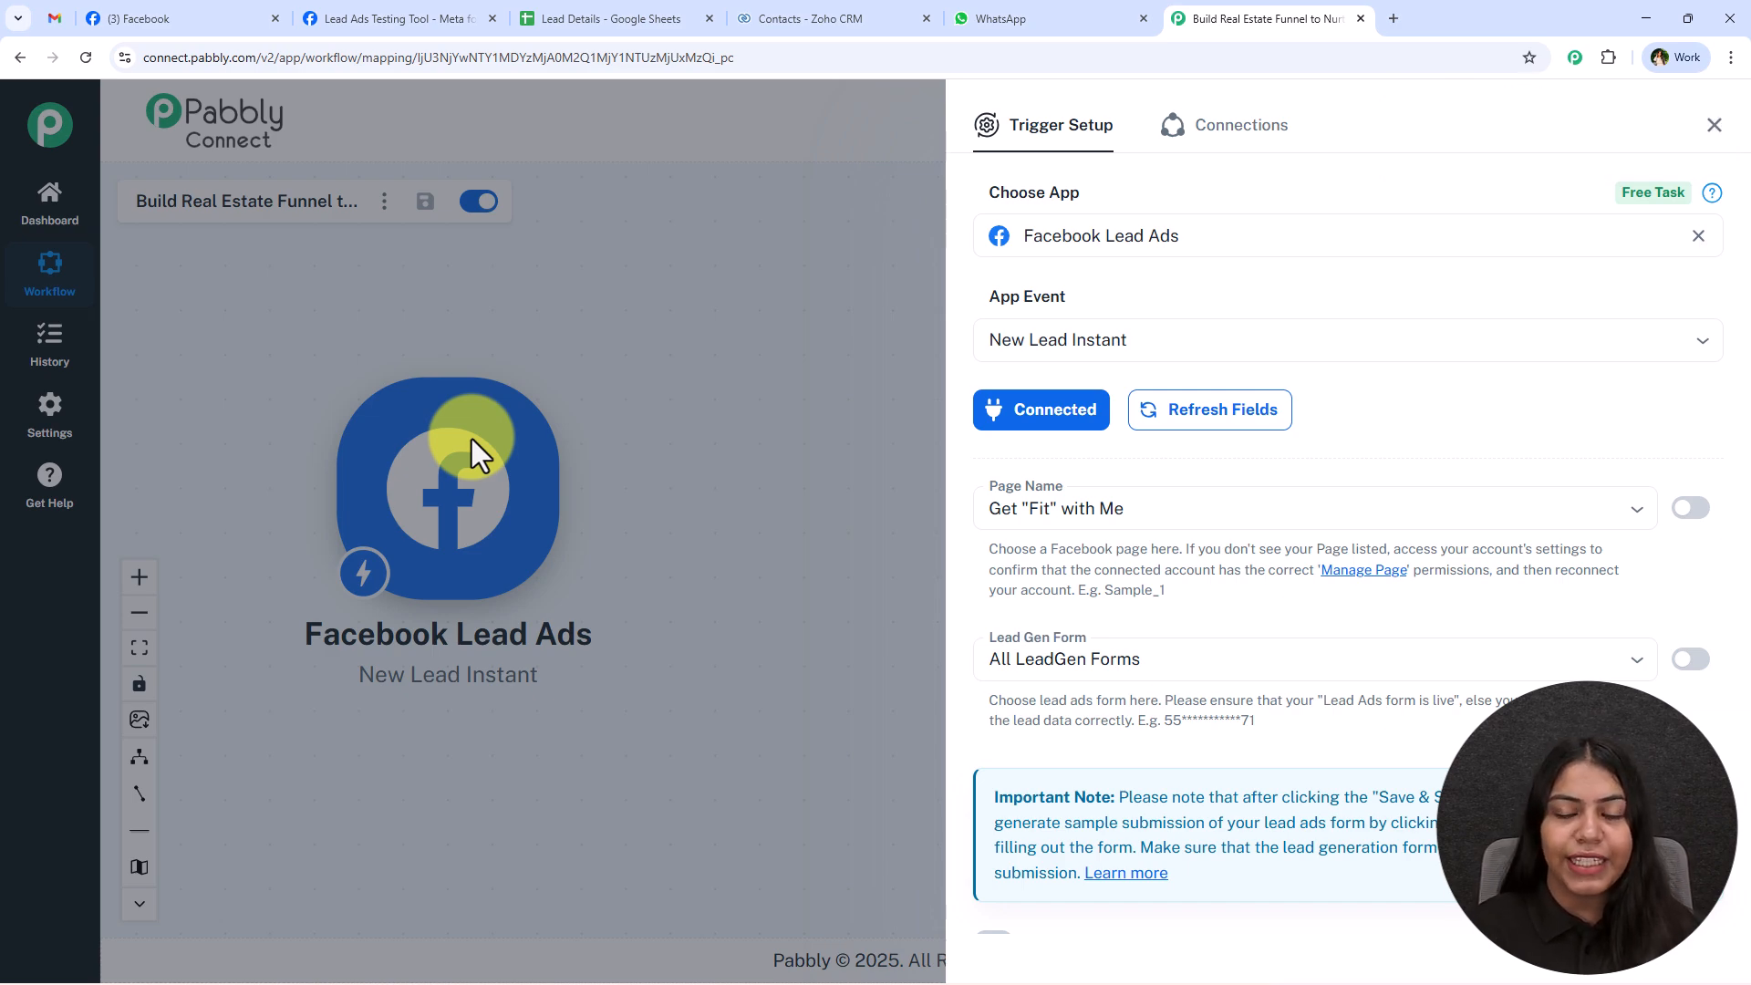
Check the page's name on Facebook and set the trigger's Page Name to Prime Properties.
triple_click(1044, 497)
left_click(182, 19)
left_click_drag(988, 684, 645, 680)
left_click(1233, 13)
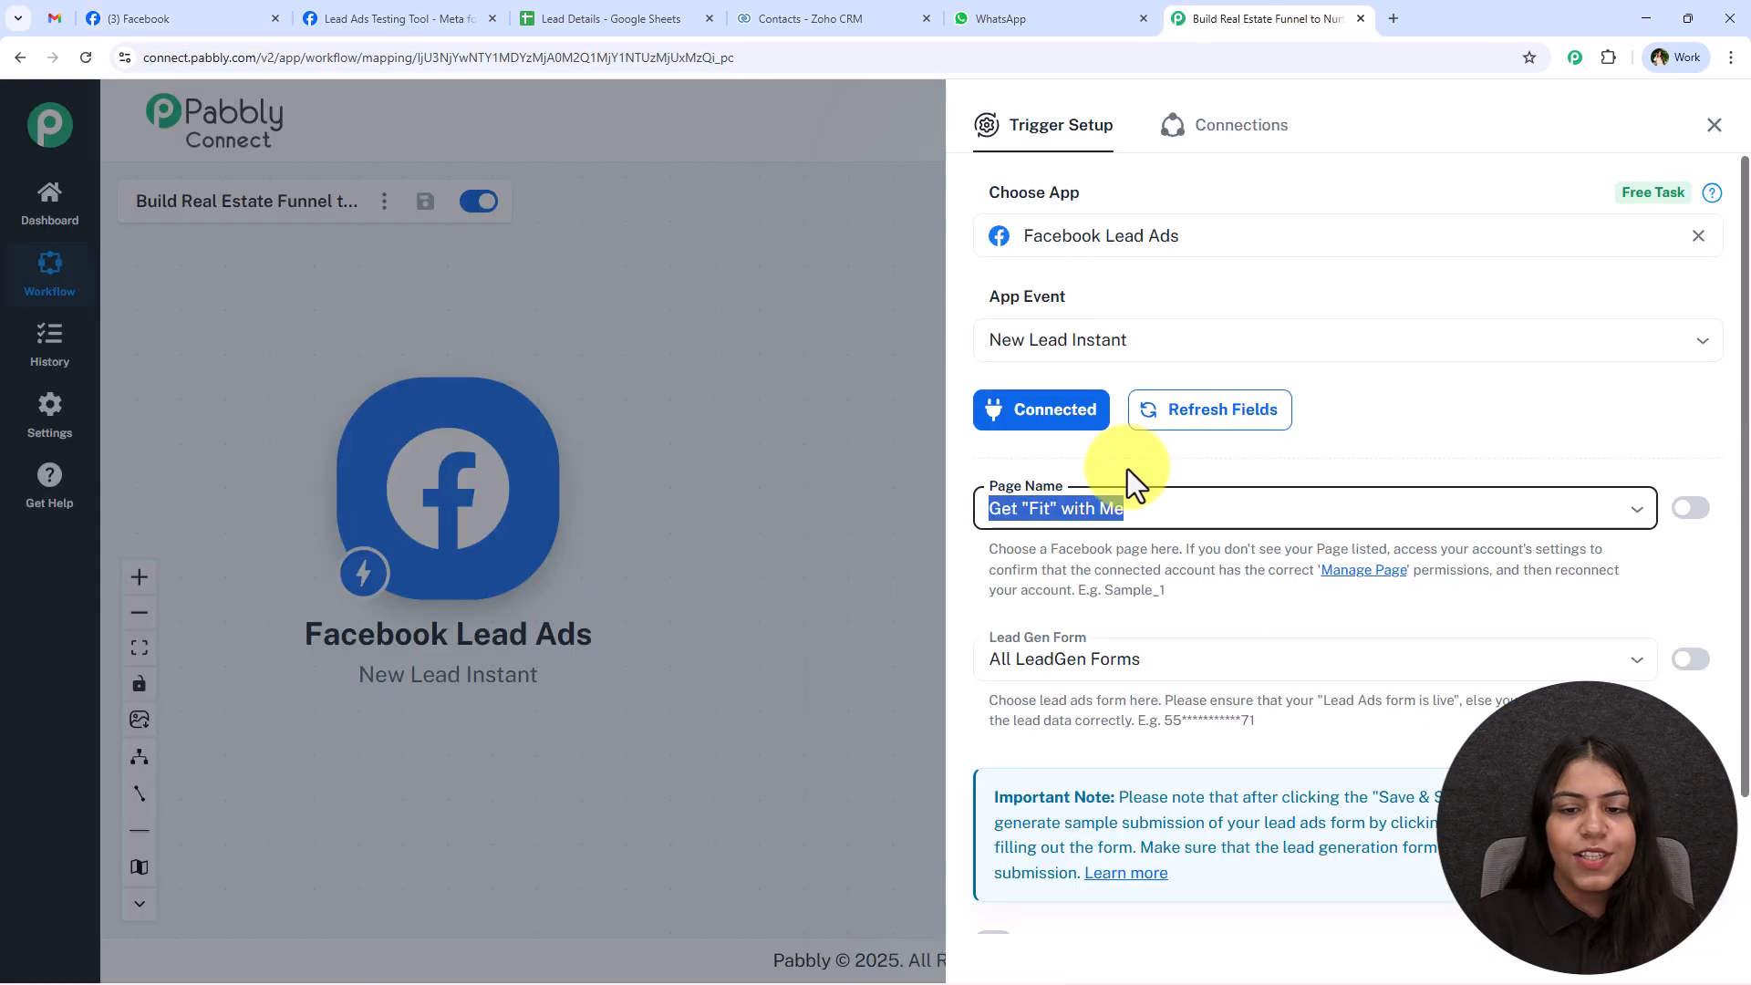
left_click(1114, 508)
triple_click(1114, 507)
type("perti")
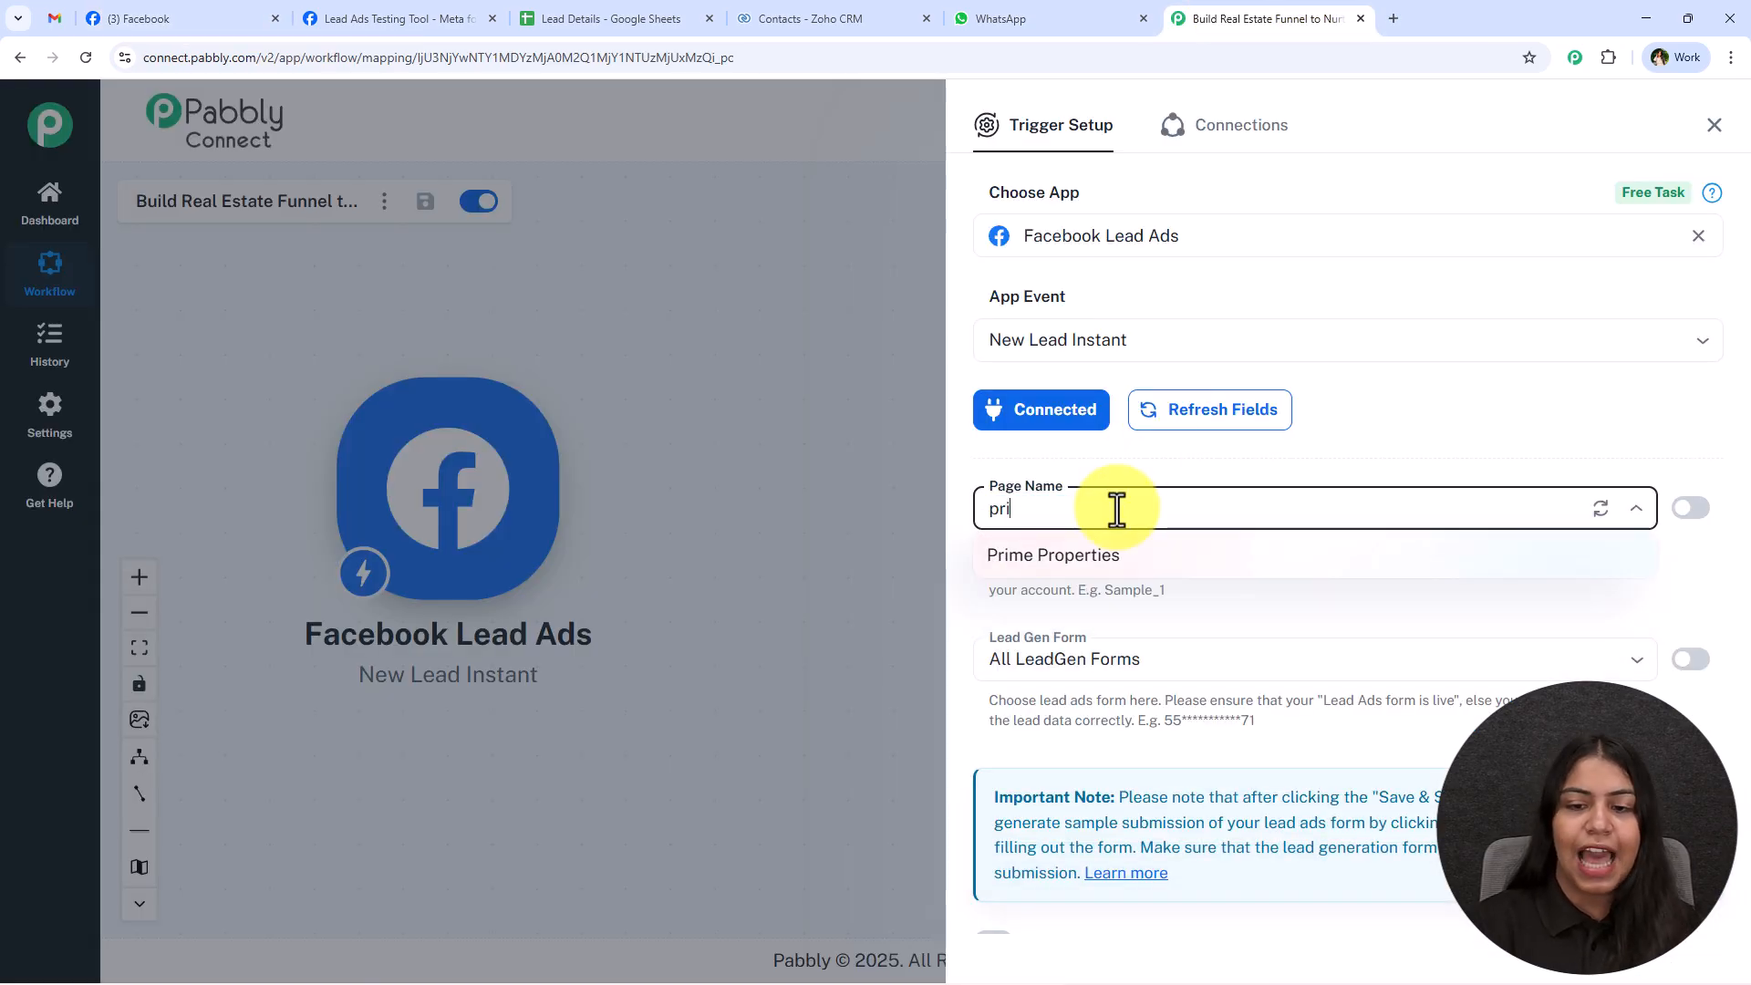
left_click(1141, 551)
Set the trigger's Lead Gen Form to Lead ADs Form.
left_click(1094, 657)
left_click(1055, 401)
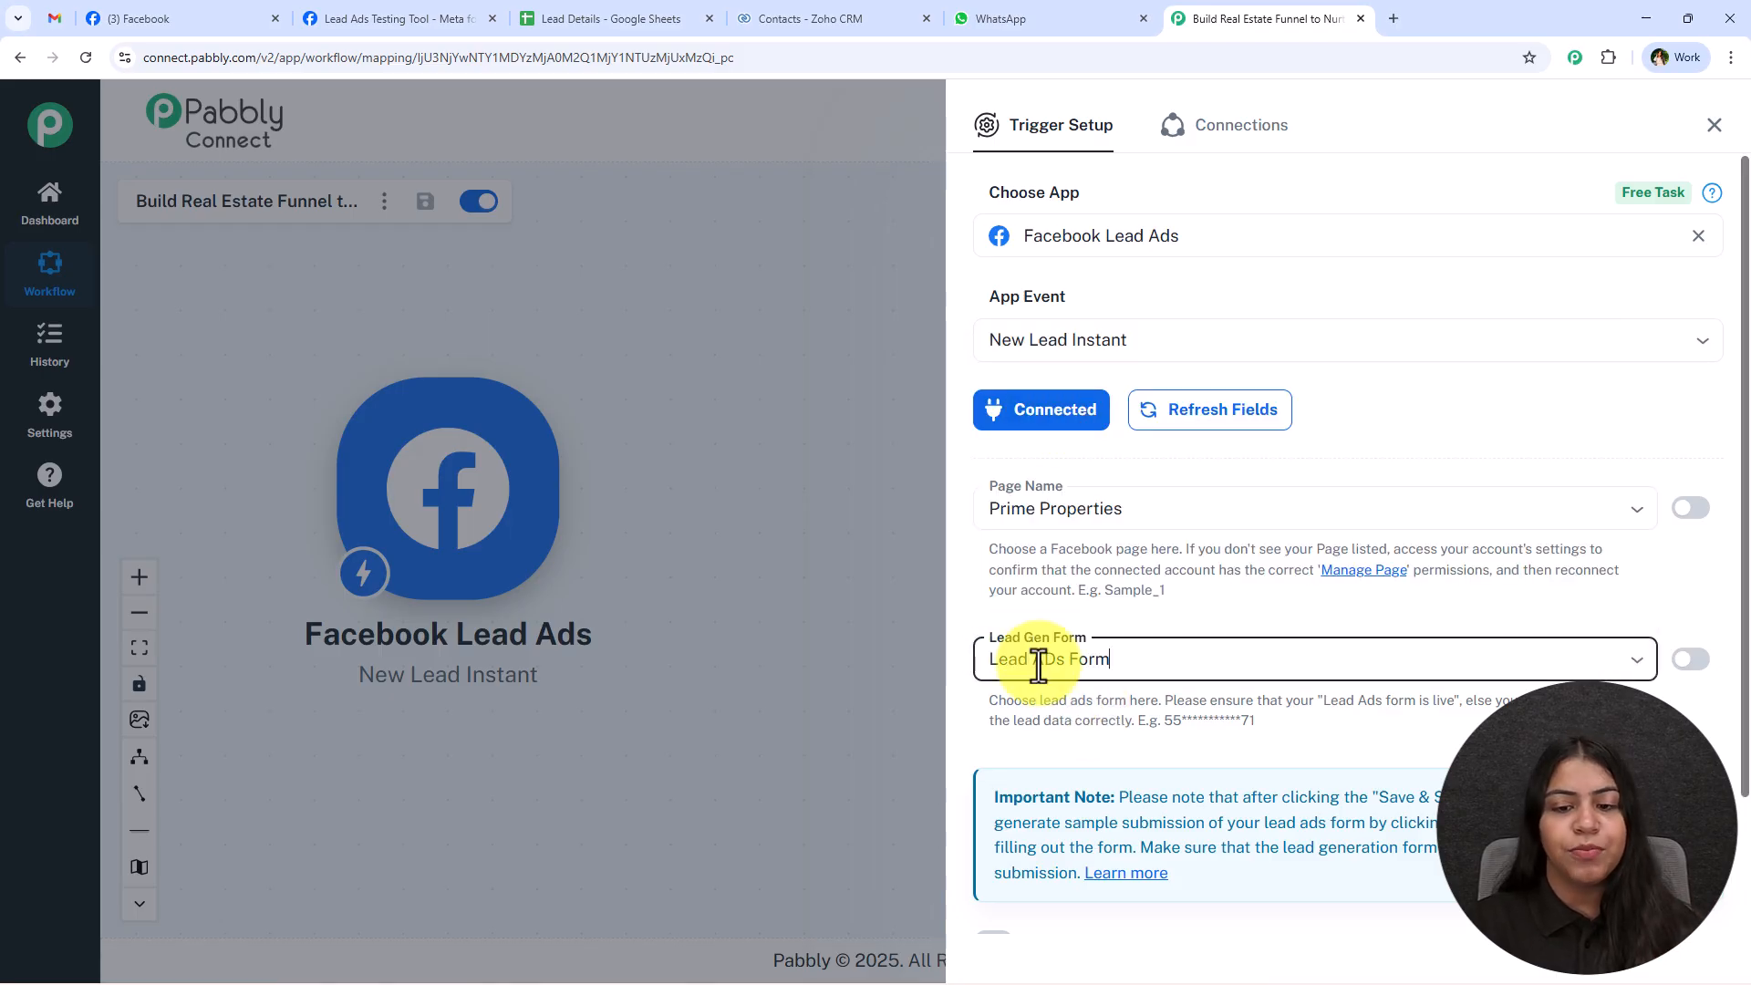
scroll(1075, 614, "down", 3)
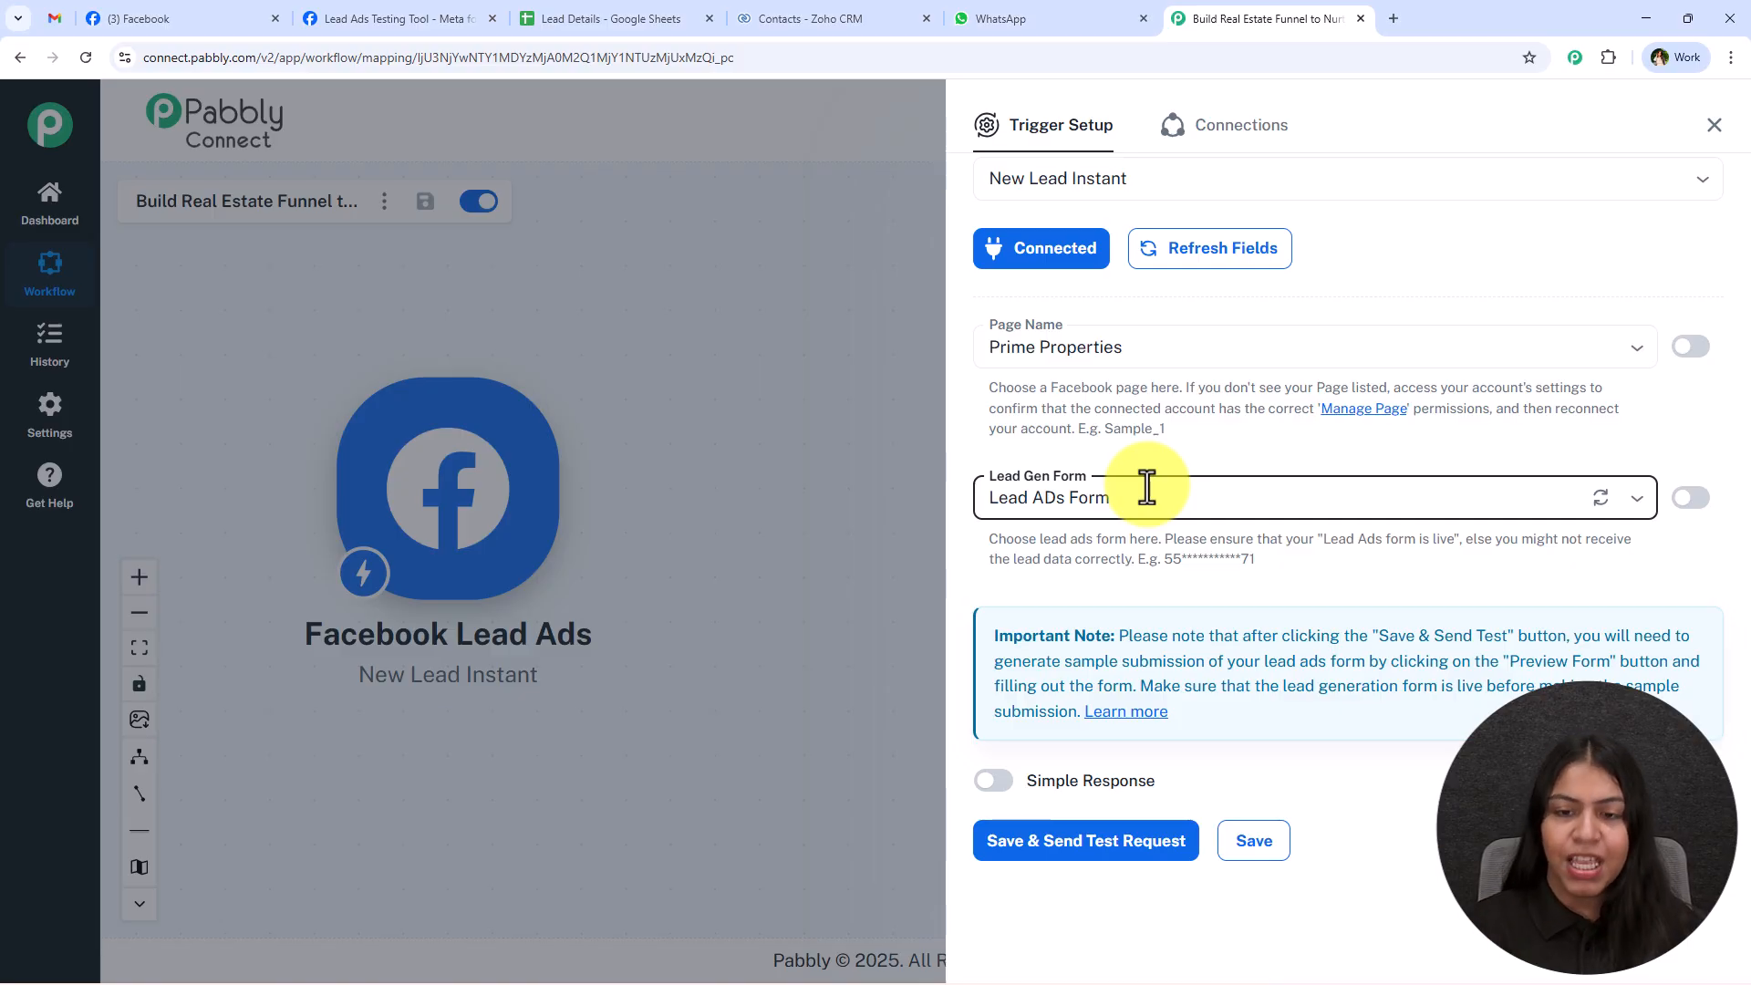
left_click(1146, 489)
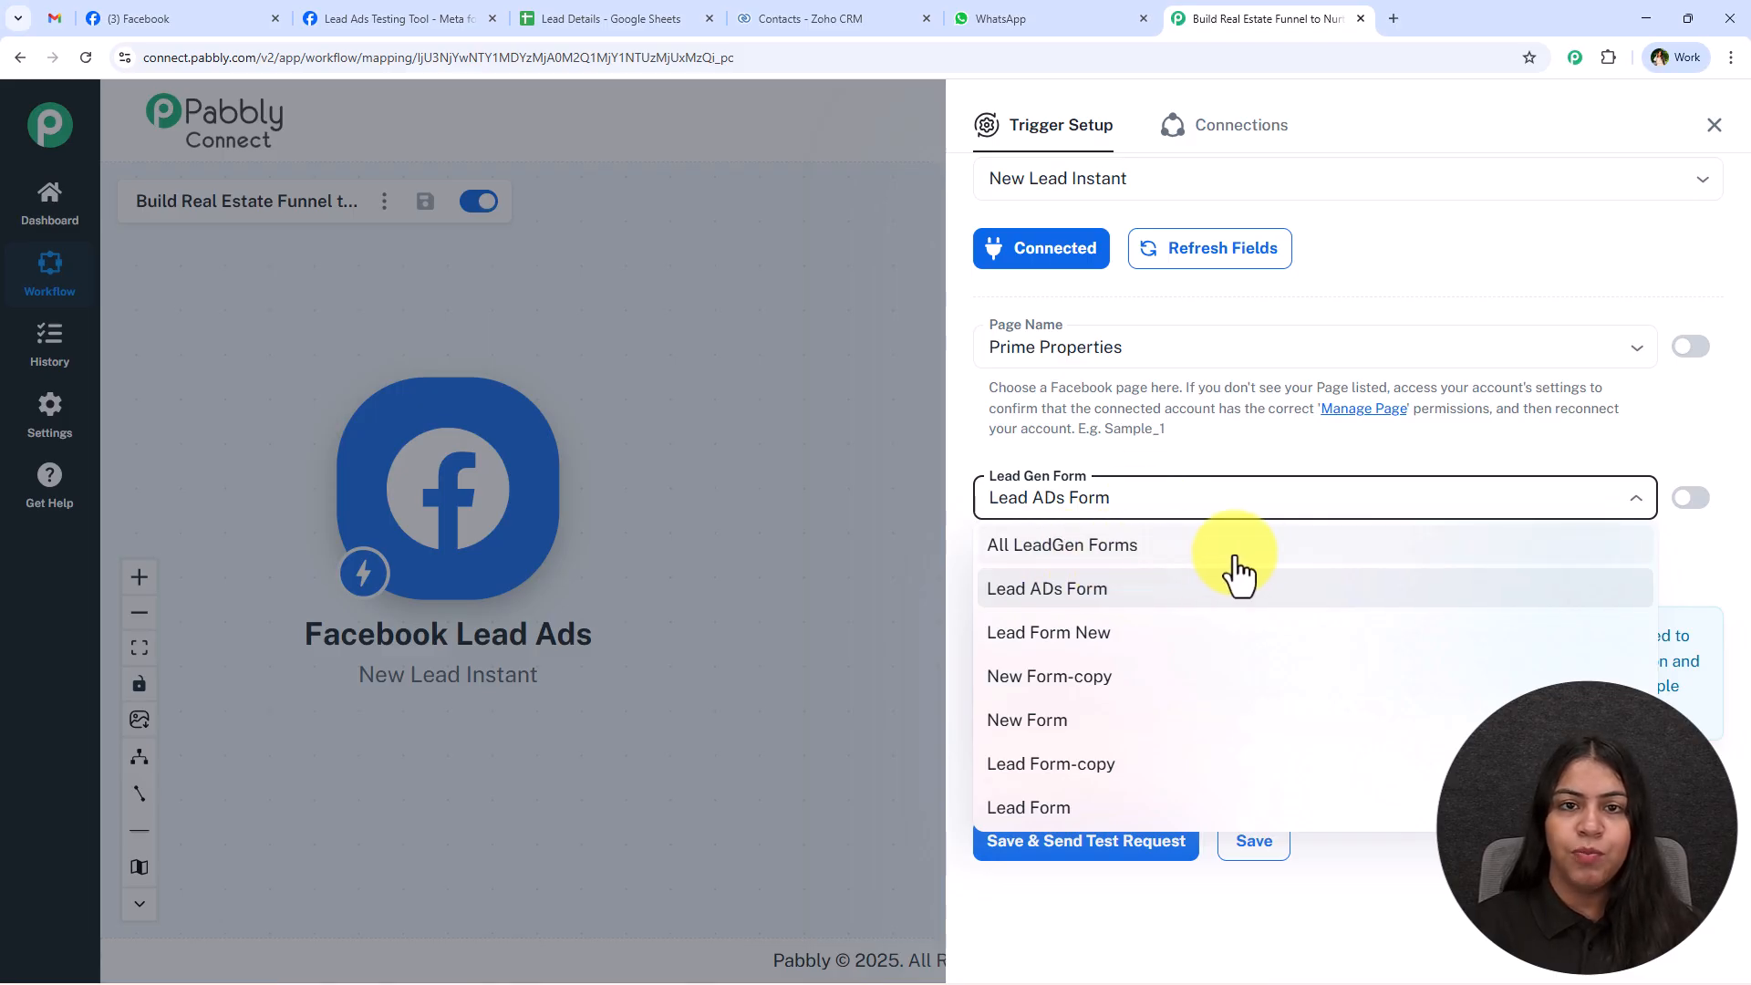
left_click(1212, 456)
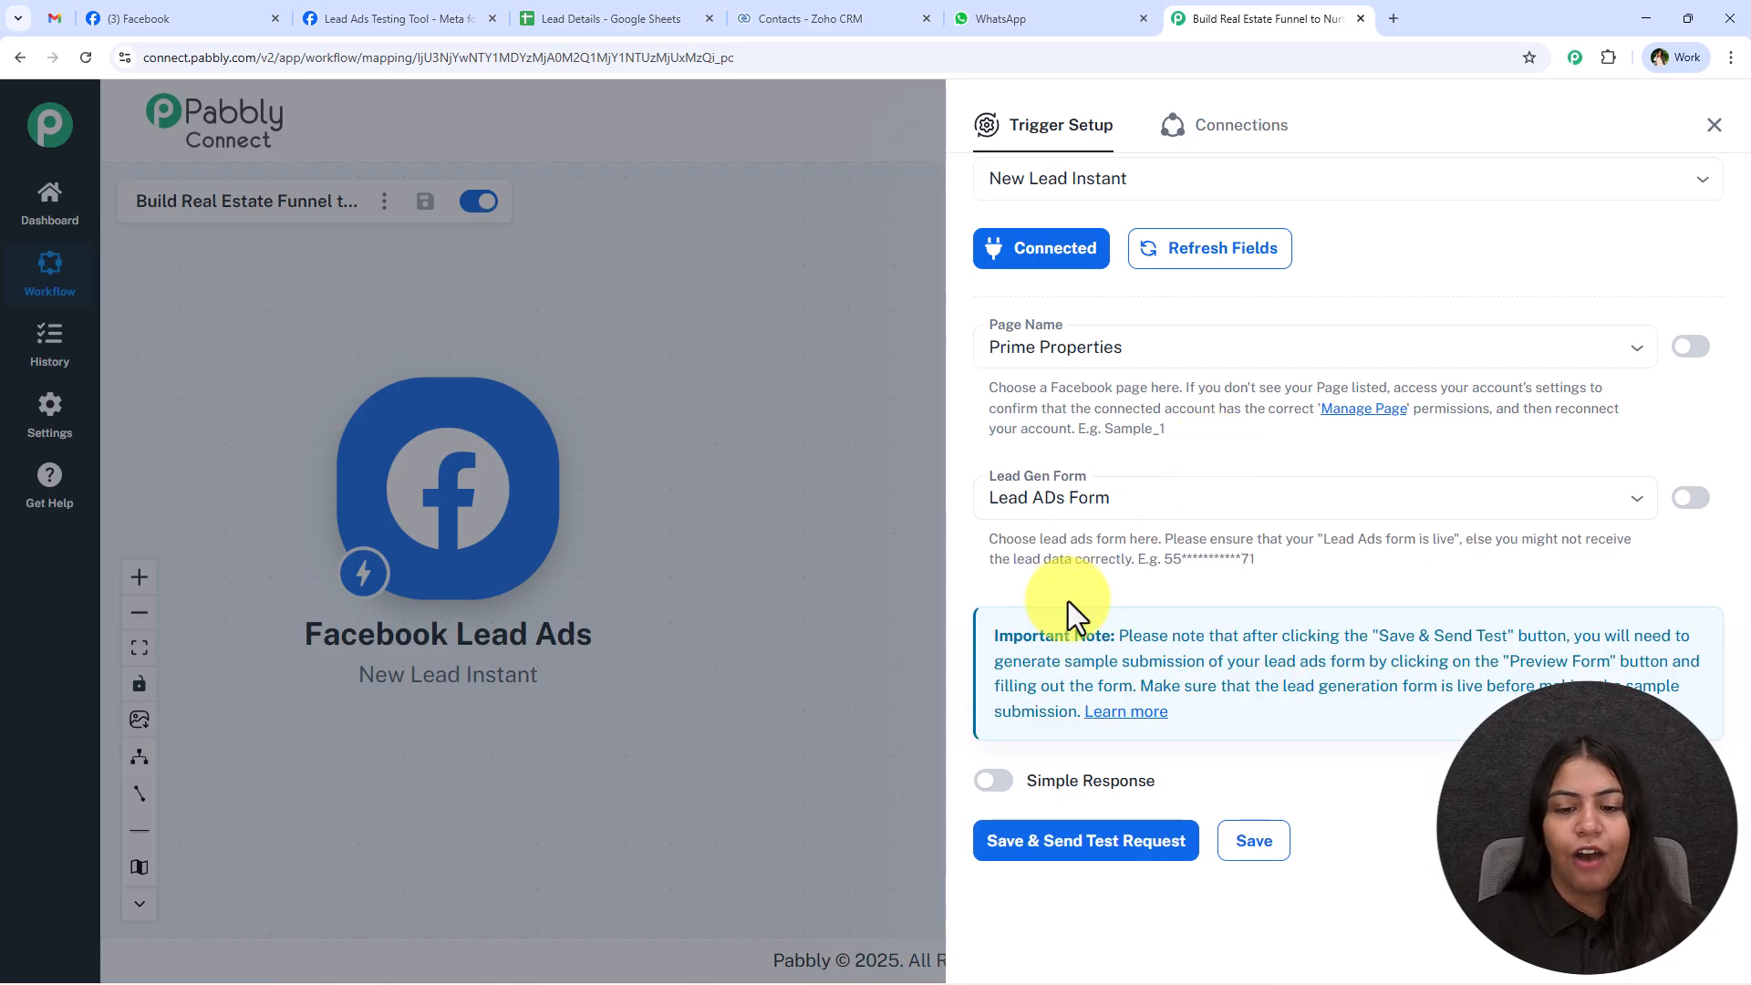
Enable Simple Response for the trigger, save it and send a test request.
left_click(1003, 784)
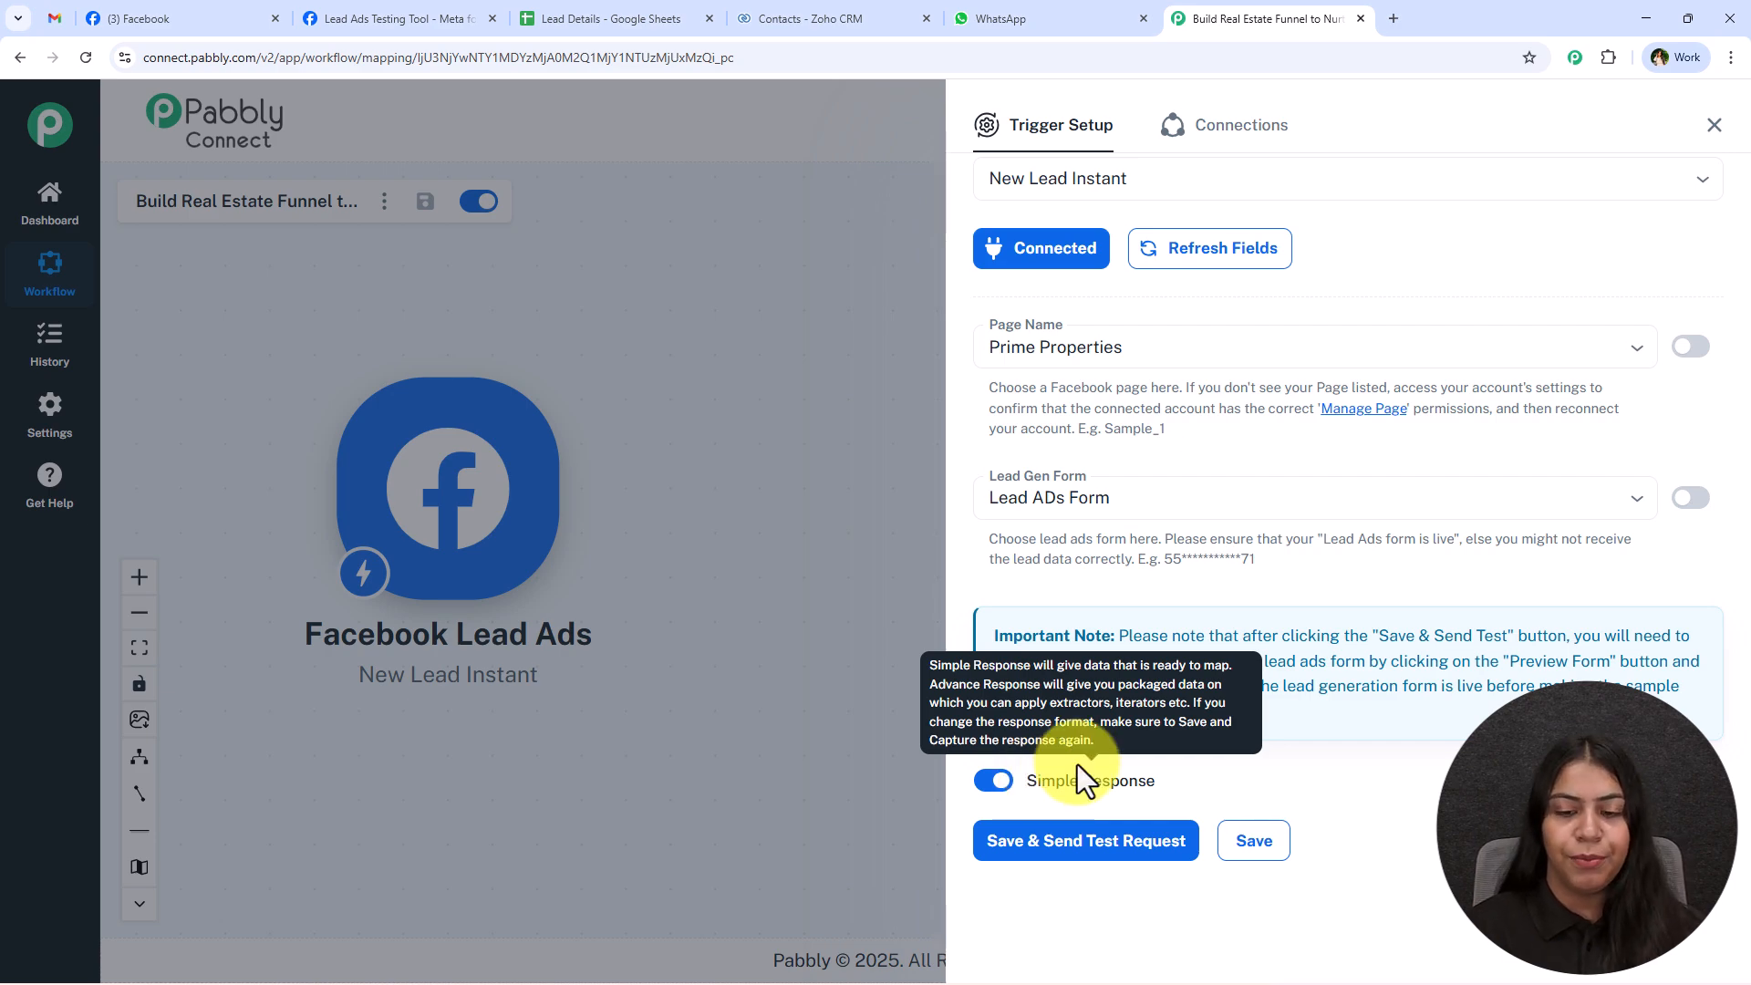
left_click(1076, 846)
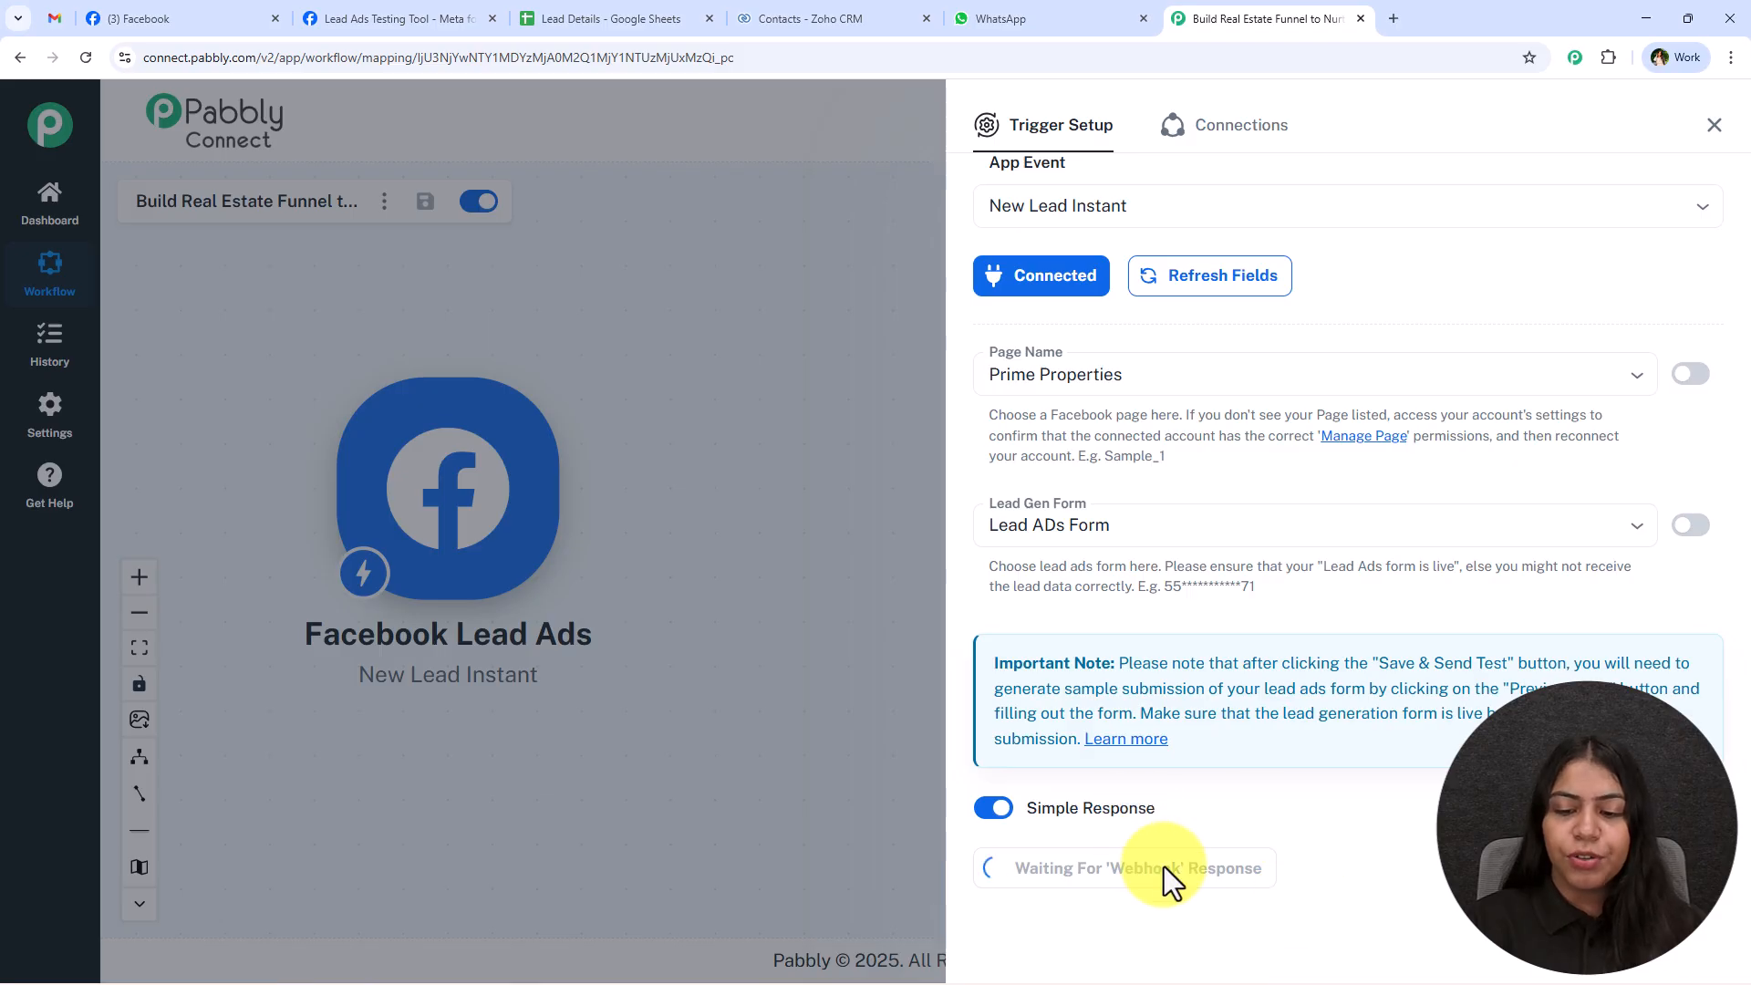
Search Google for "meta for developers" in a new browser tab and open the site's Developer tools page.
left_click(1395, 16)
type("meta")
key("Return")
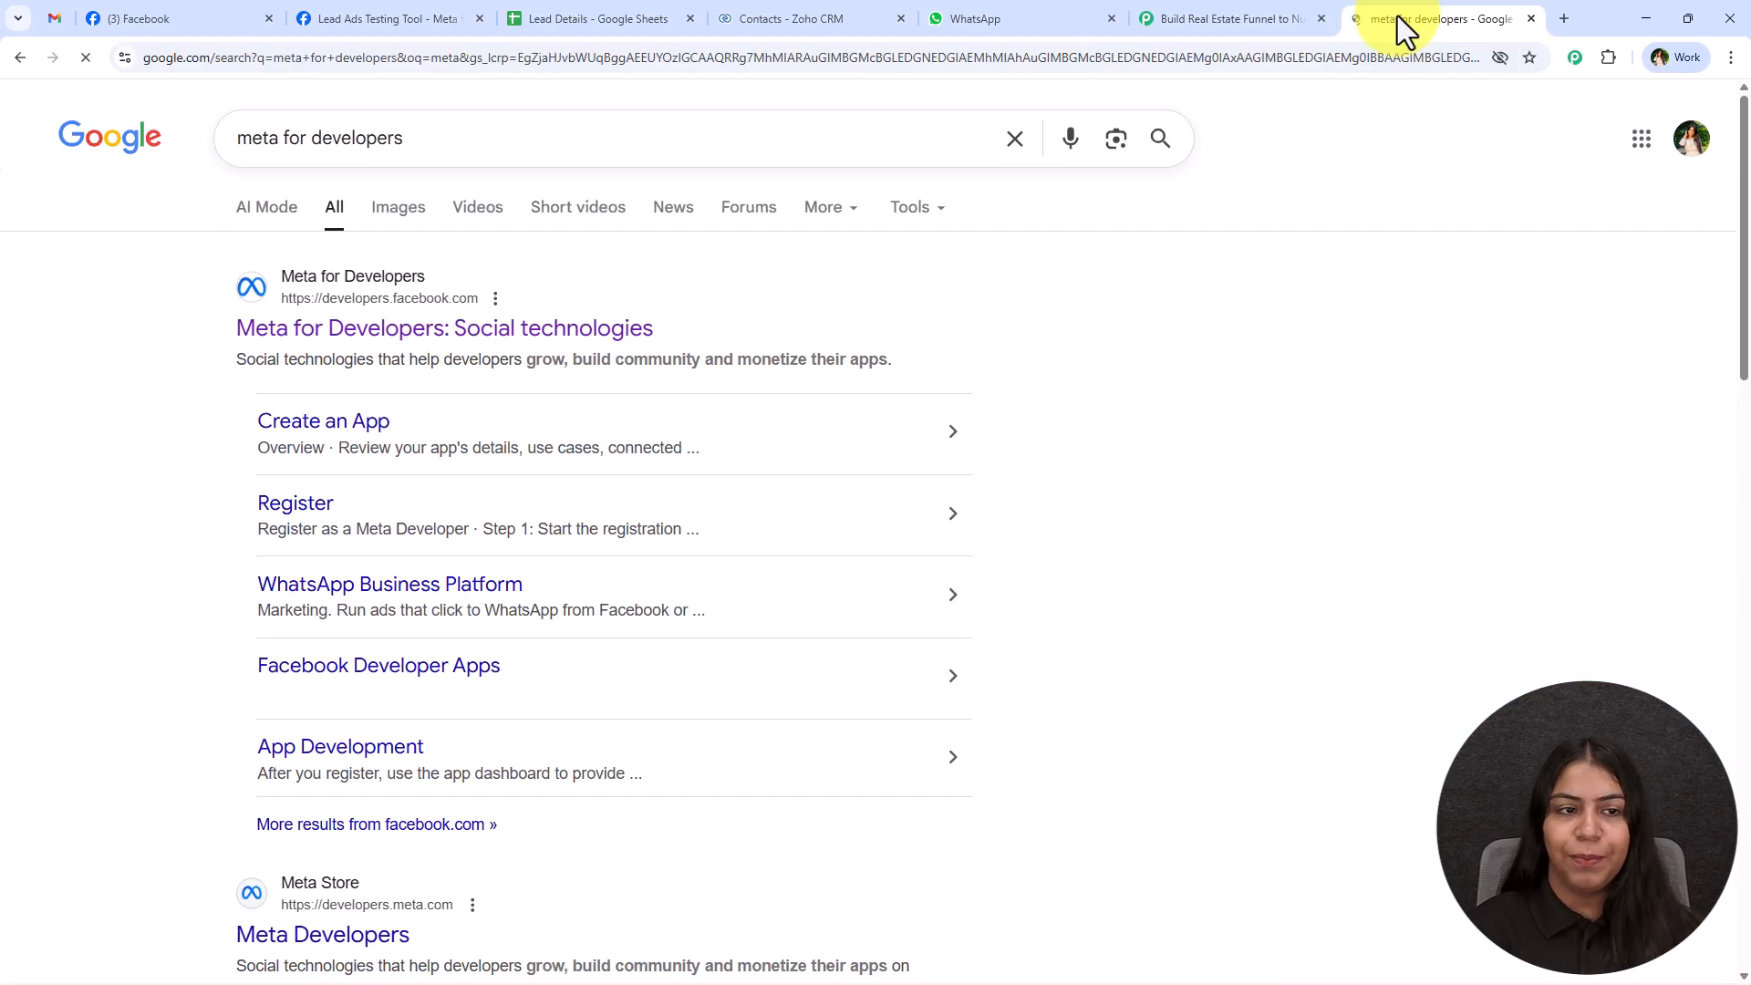
left_click(478, 342)
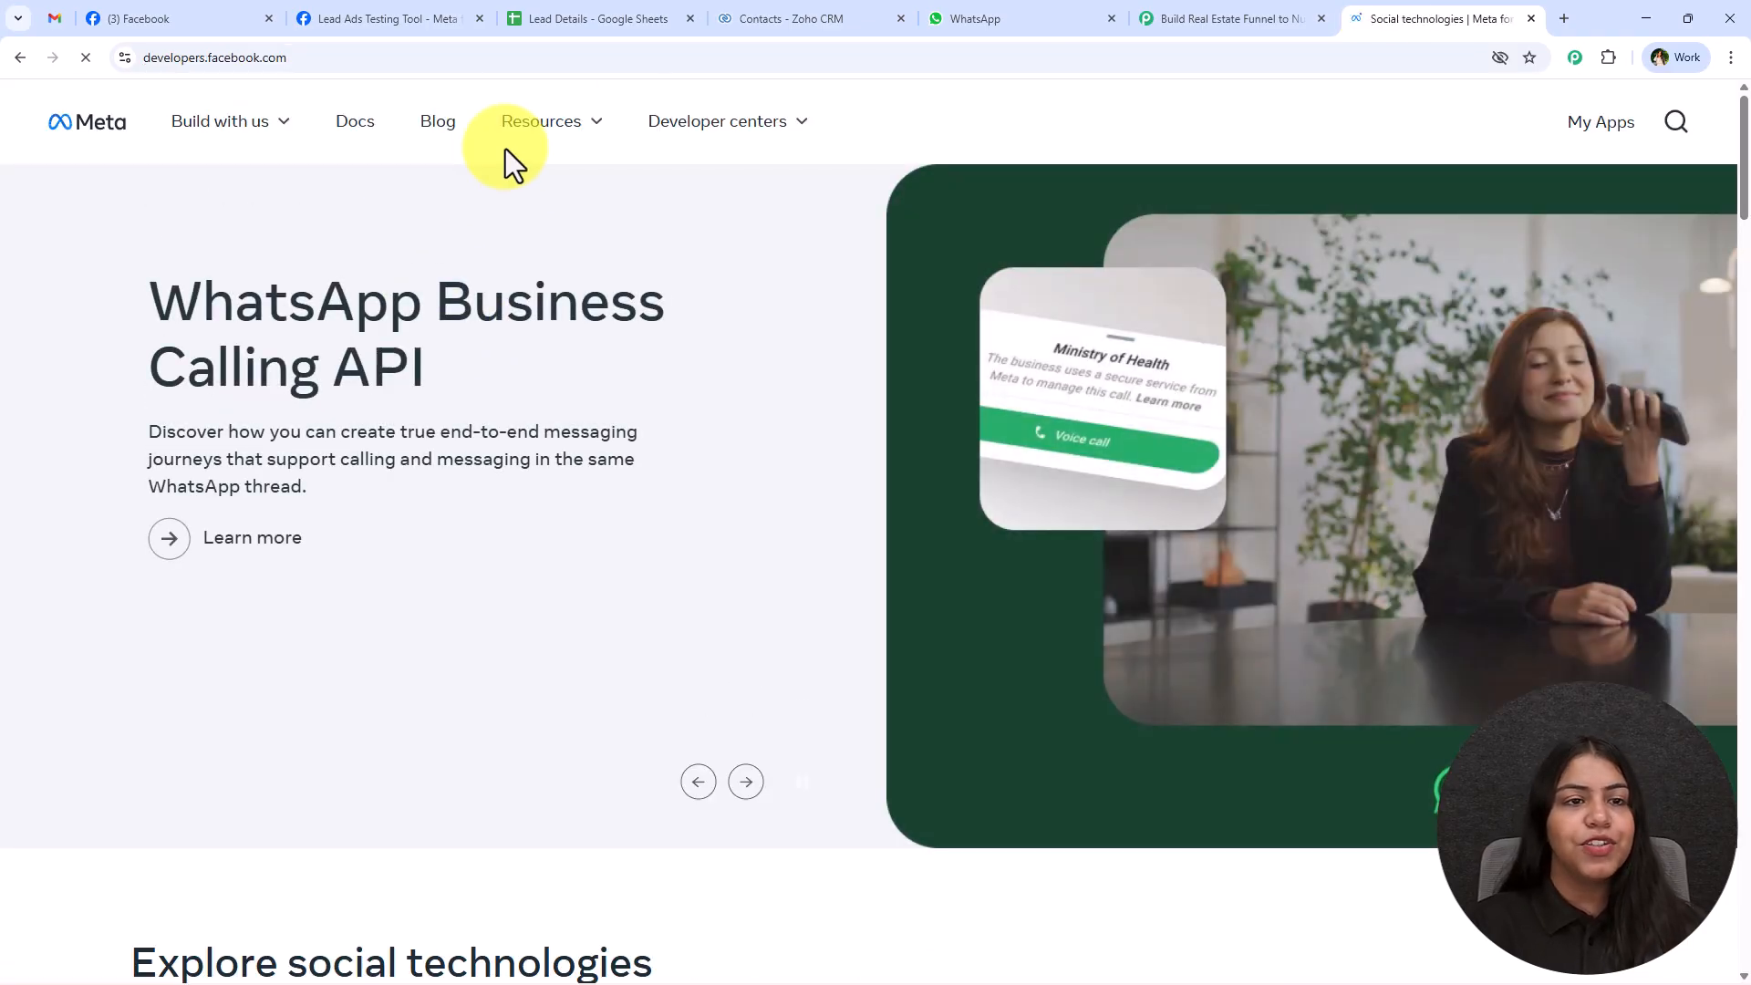
left_click(516, 146)
left_click(285, 290)
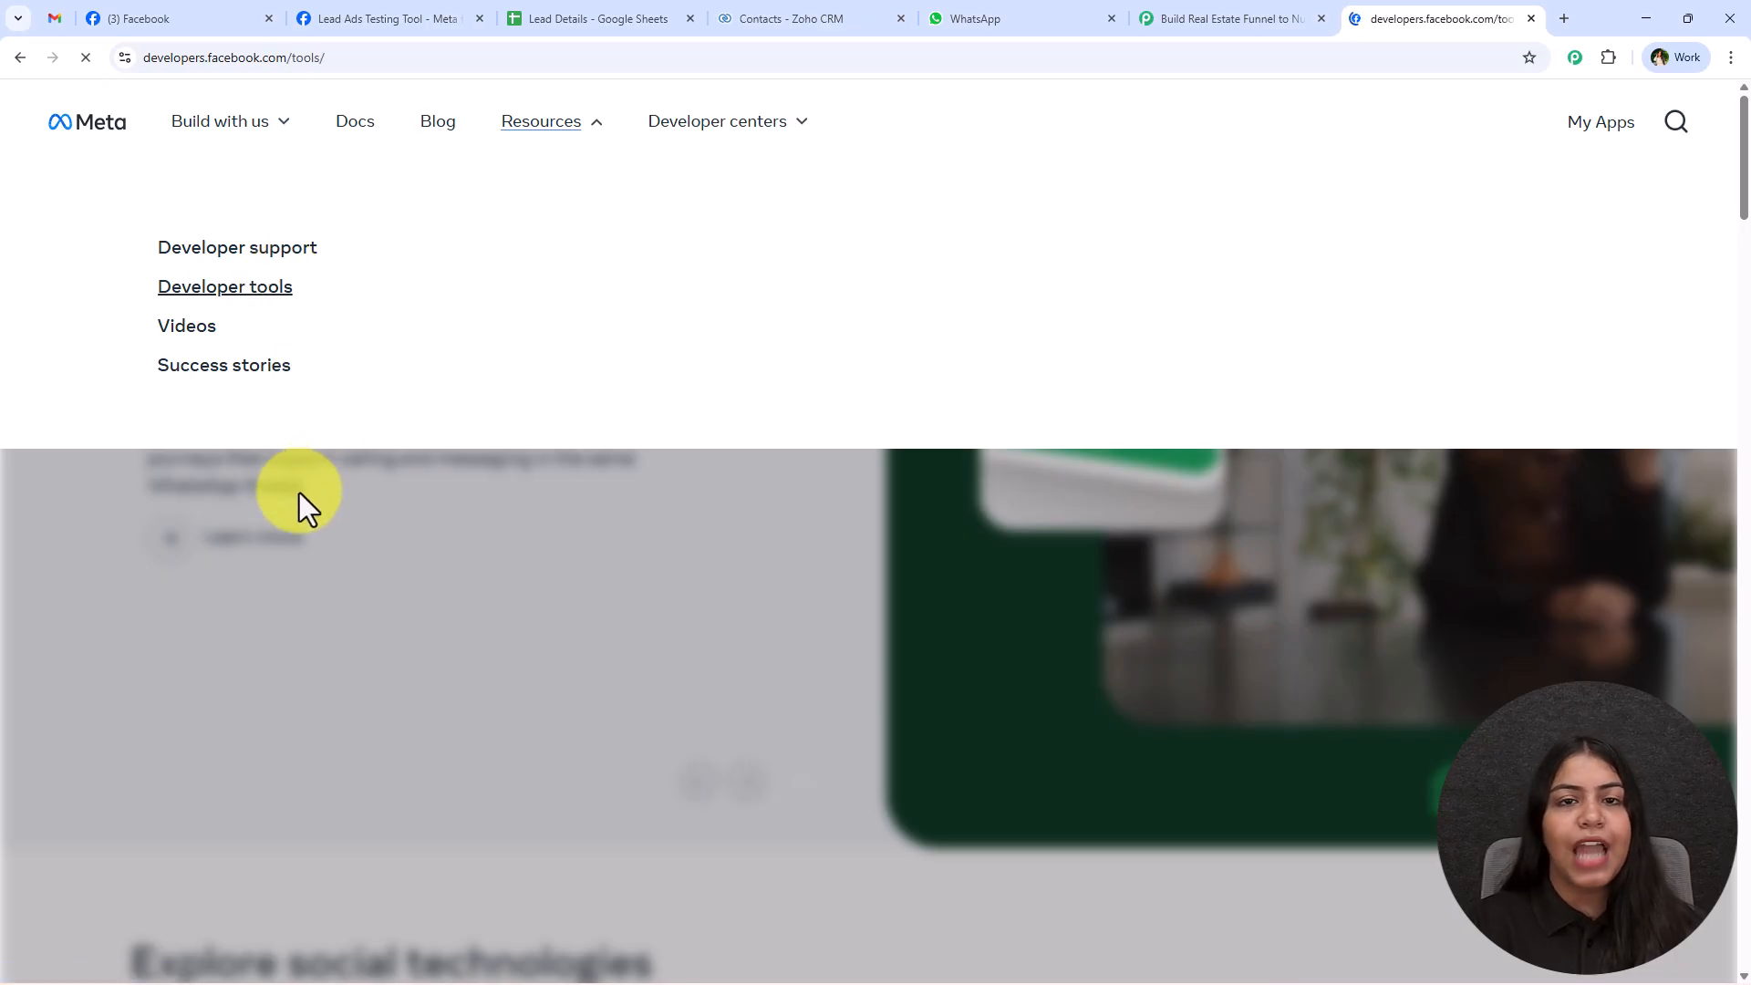
Open Meta's Lead Ads Testing Tool and check the trigger settings on the Pabbly Connect workflow page.
scroll(300, 497, "down", 5)
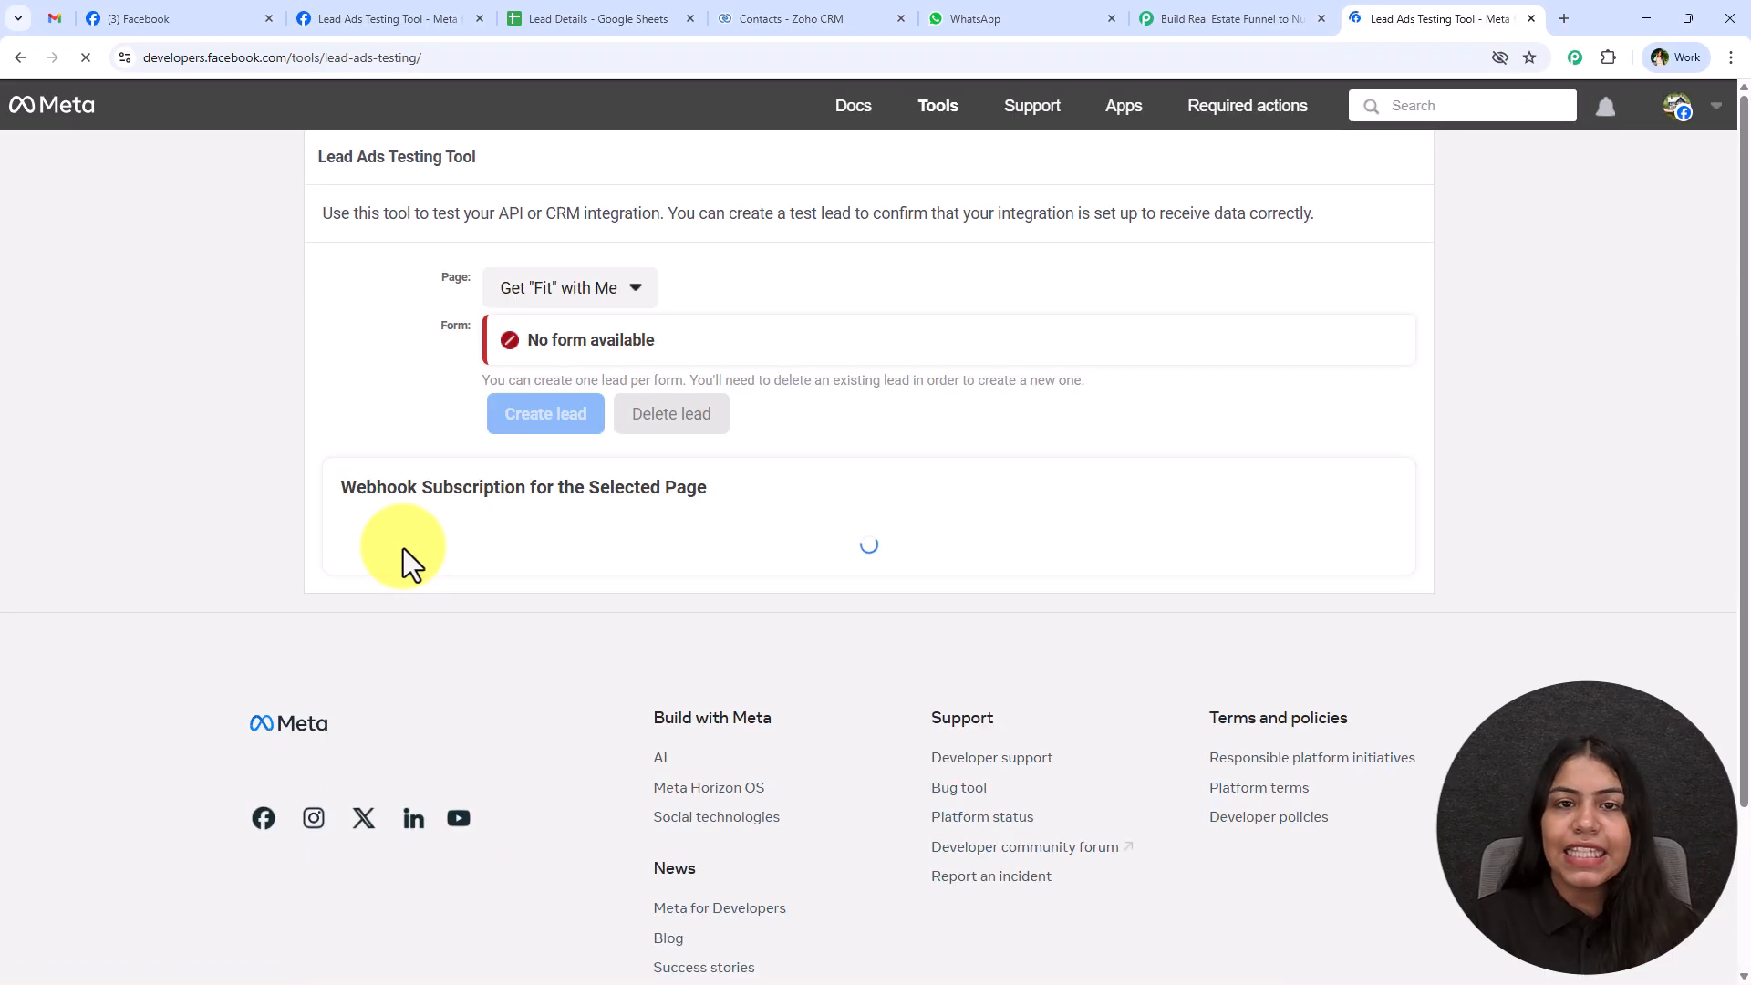
left_click(1151, 4)
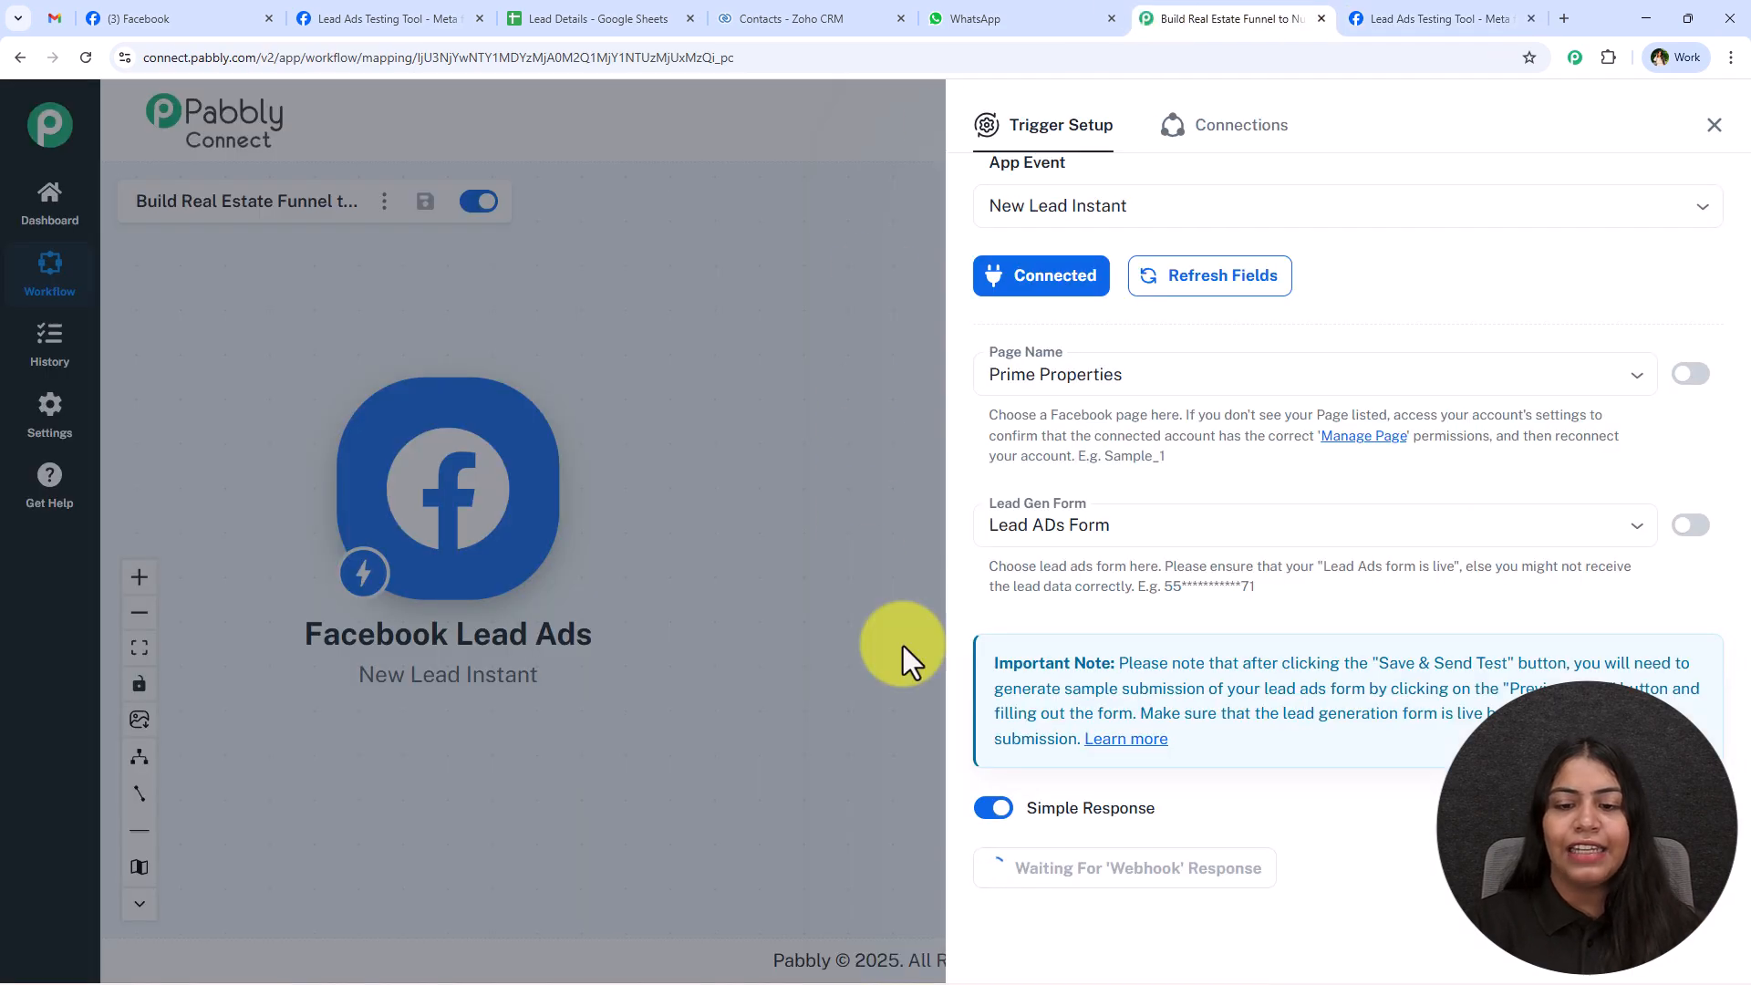
left_click(1374, 4)
left_click(295, 4)
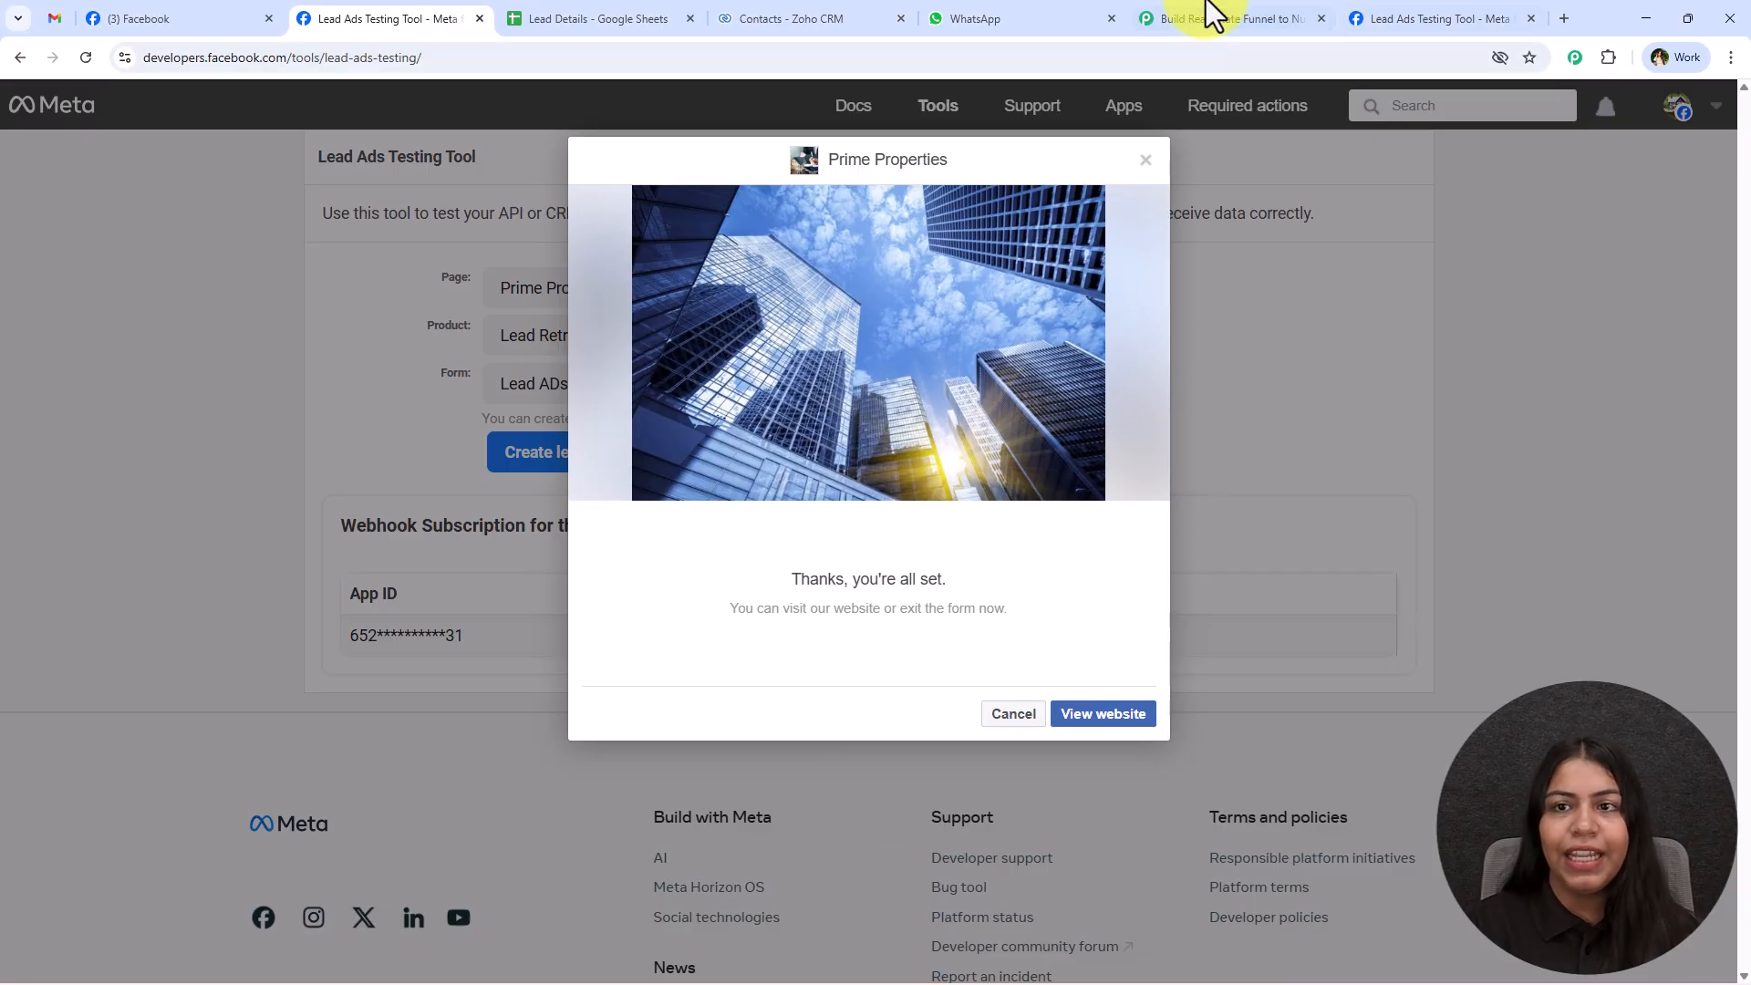
left_click(1196, 9)
left_click(1436, 18)
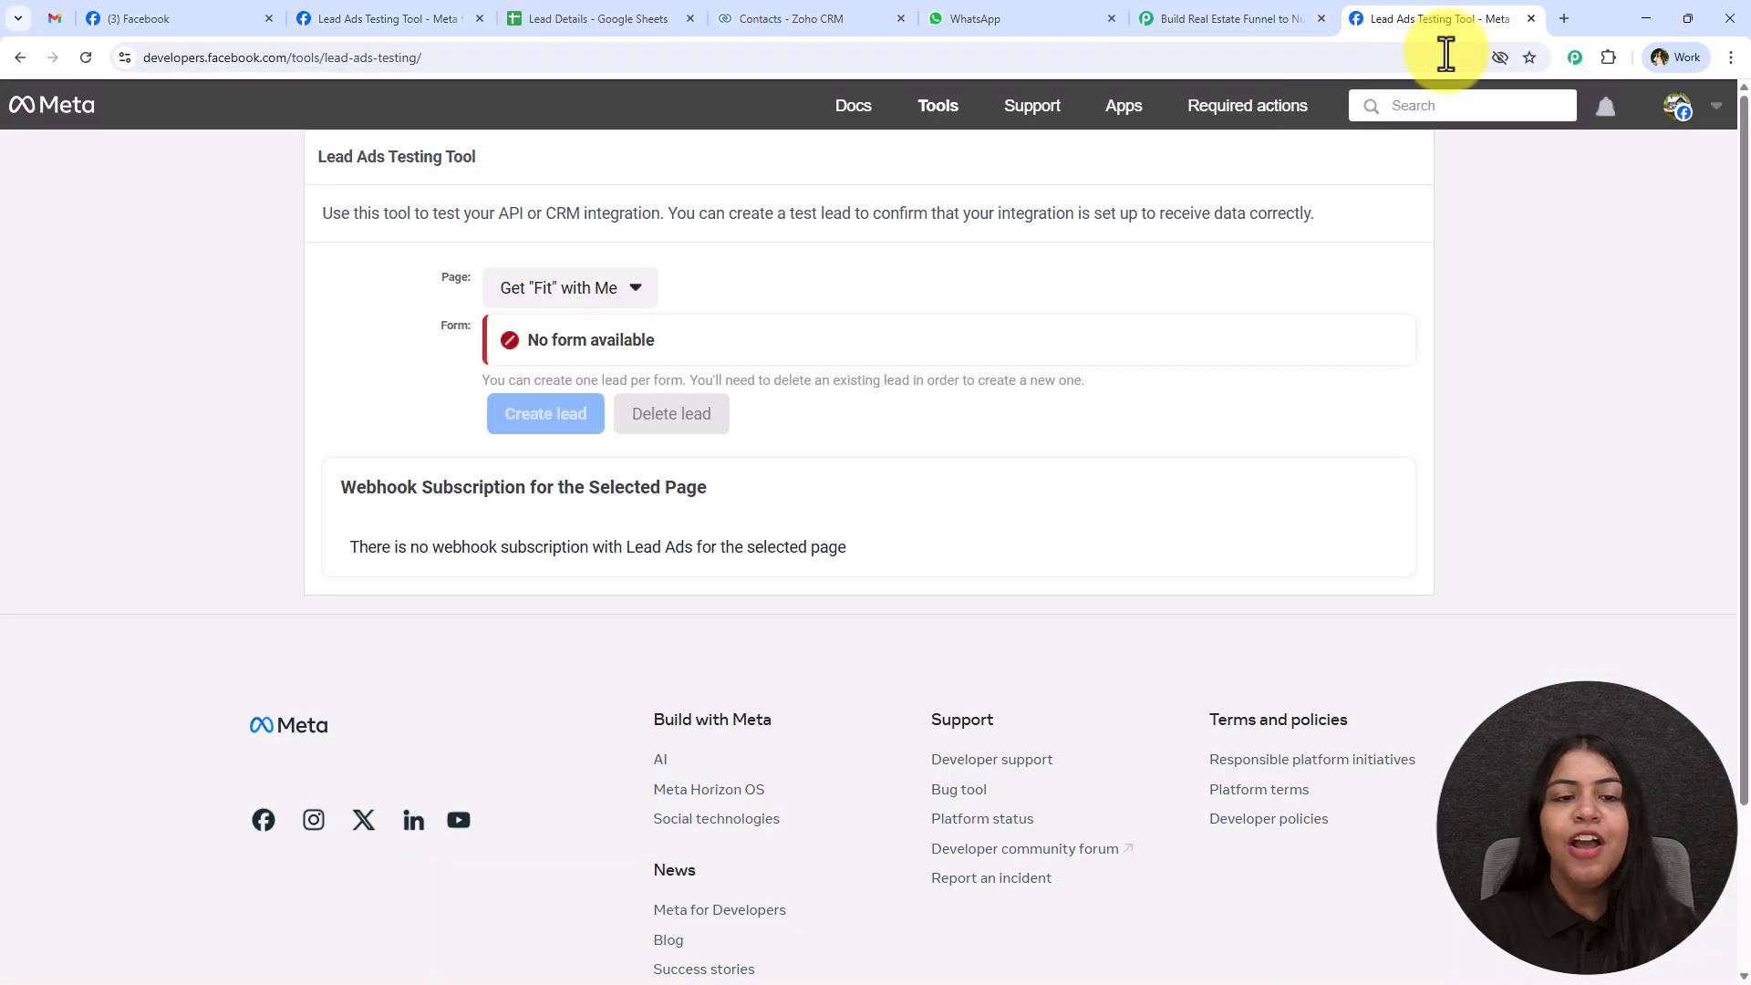
Set the testing tool's page to Prime Properties and compare its page and form with the trigger in Pabbly Connect.
left_click(637, 293)
scroll(520, 698, "down", 2)
scroll(519, 697, "down", 5)
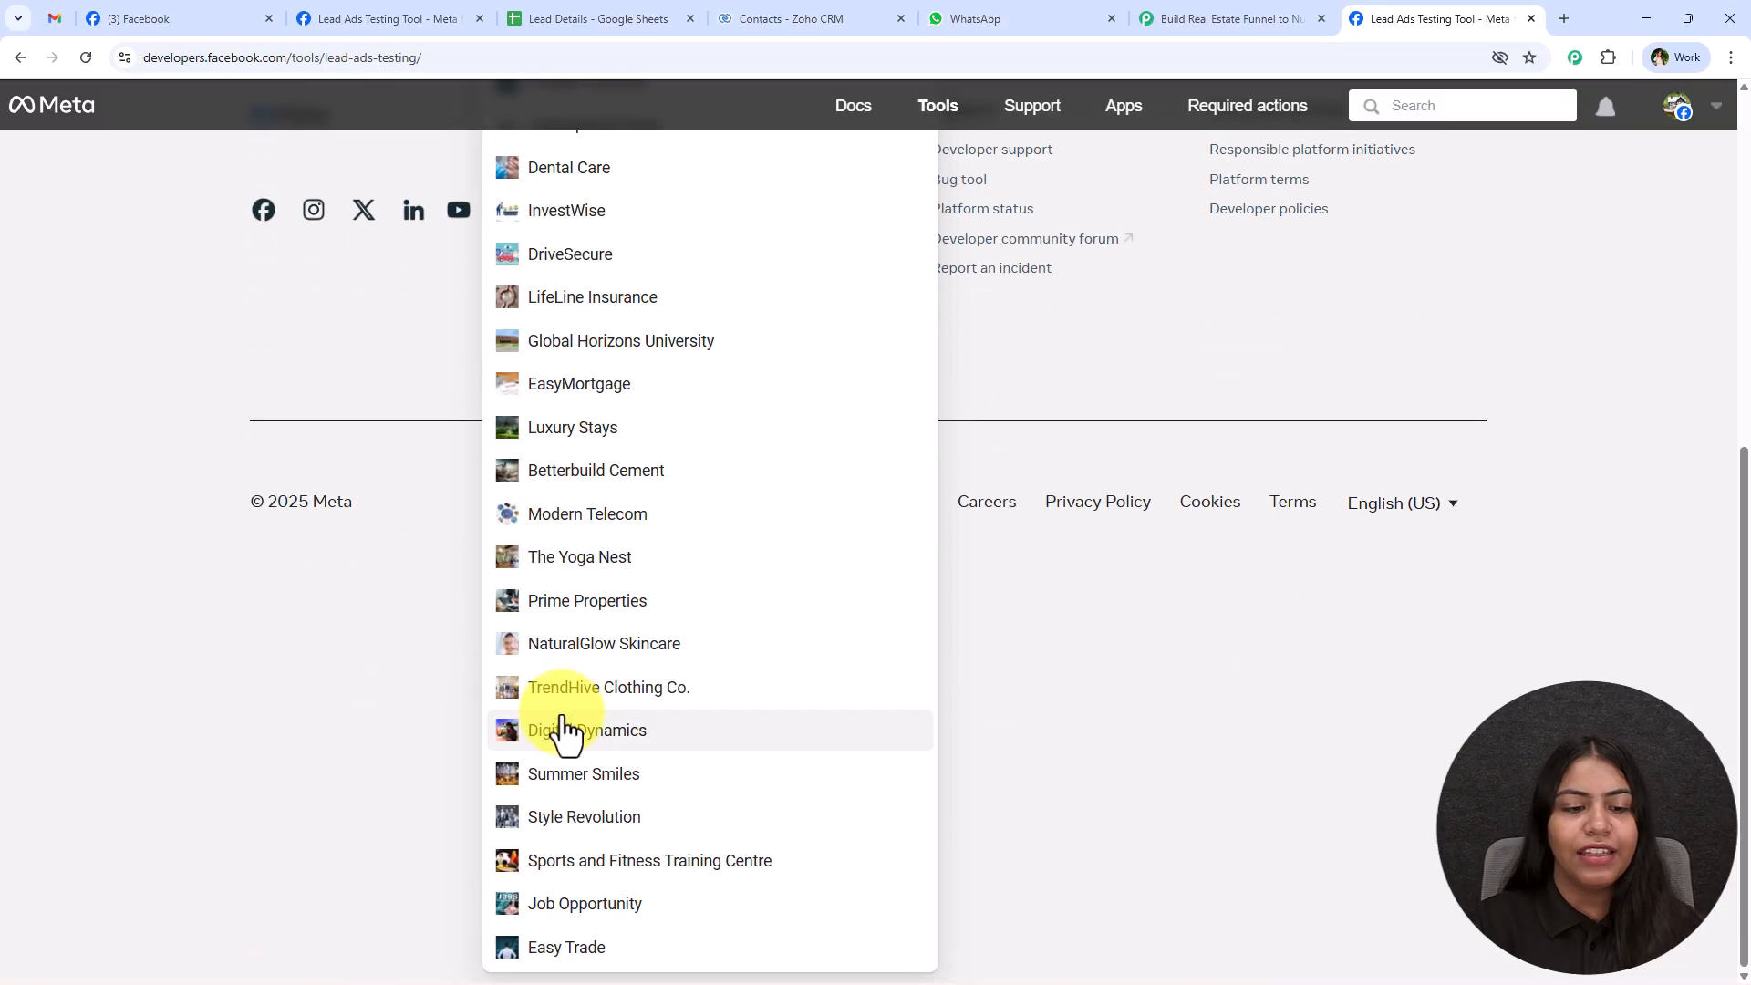
left_click(686, 612)
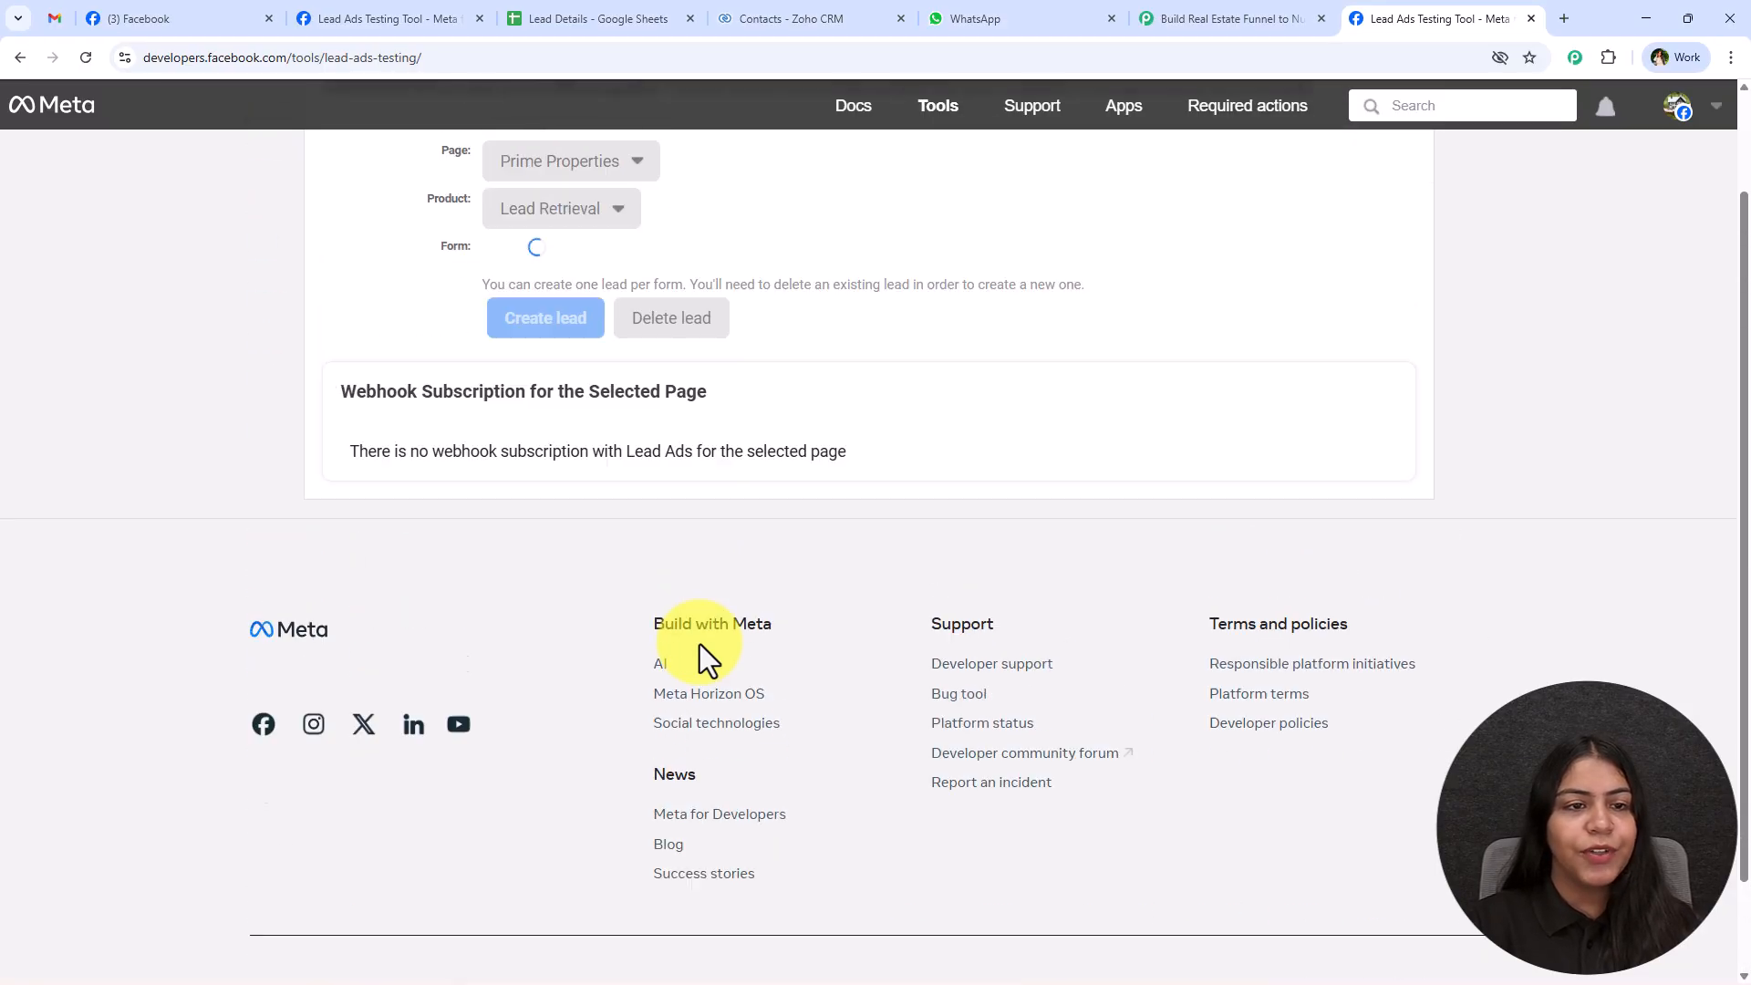
scroll(434, 184, "up", 2)
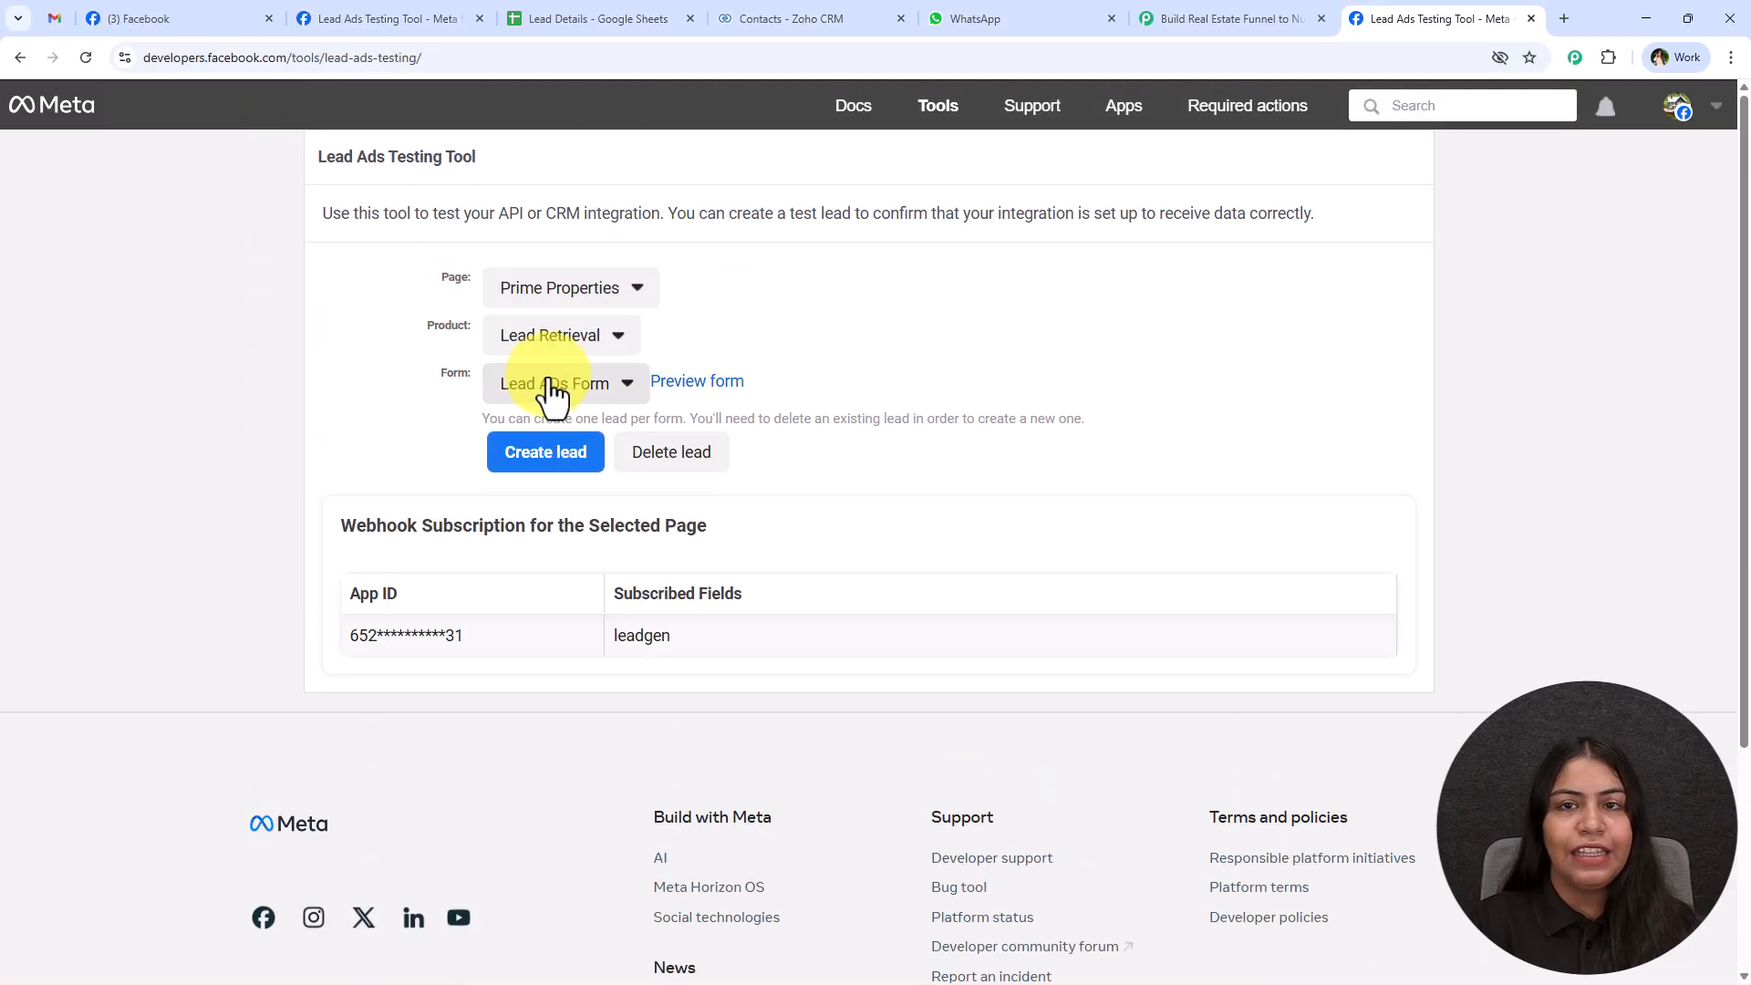
left_click(1212, 18)
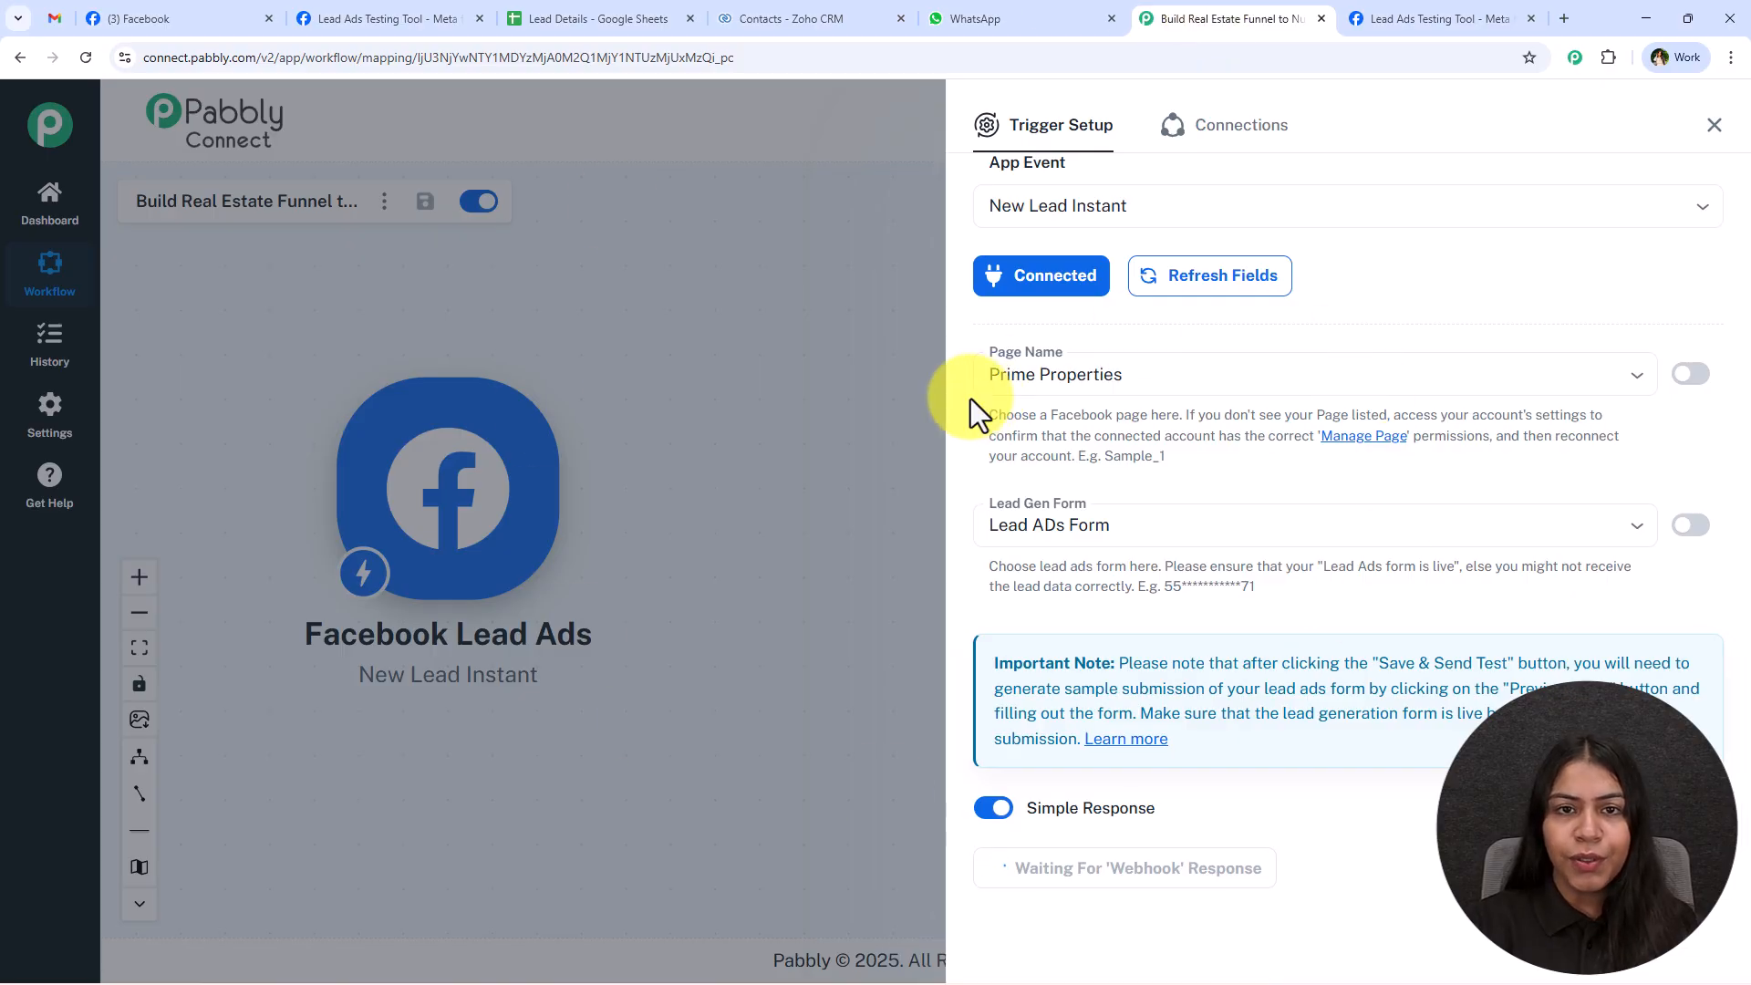
key("ctrl+Tab")
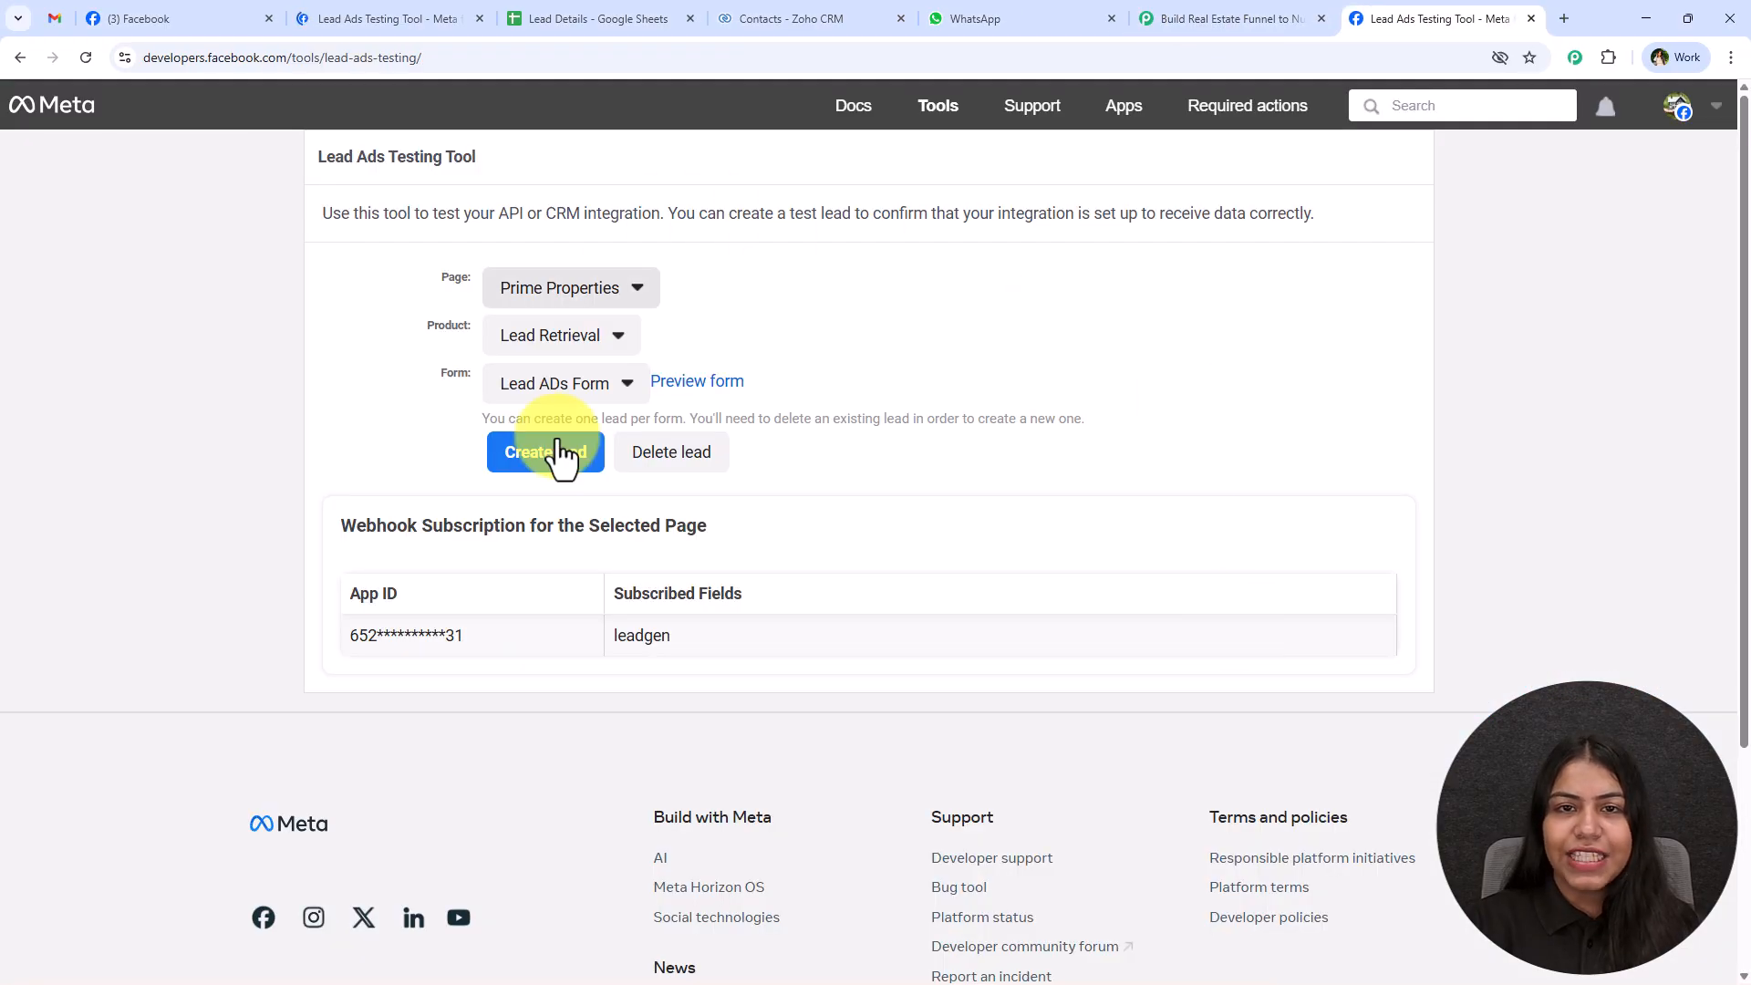
Preview the lead form and set the interest to Investing, the property type to Land and the budget to $5M – $10M.
left_click(733, 386)
scroll(1039, 649, "down", 3)
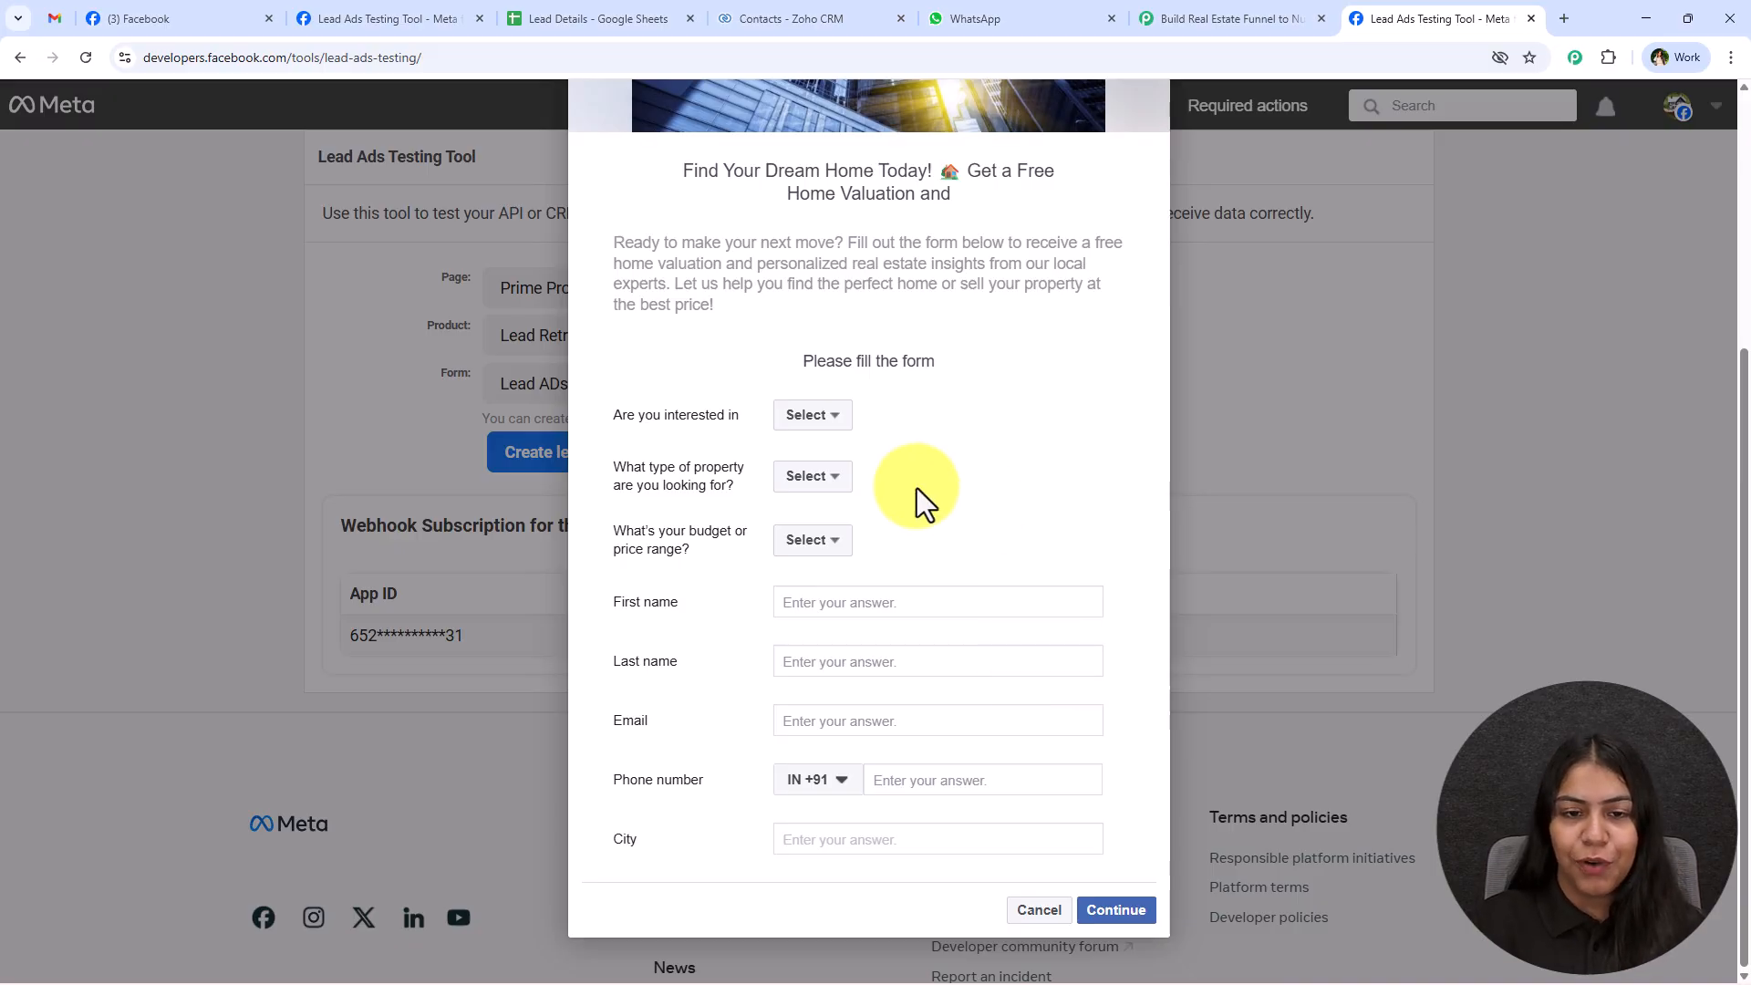
left_click(803, 416)
left_click(826, 532)
left_click(809, 475)
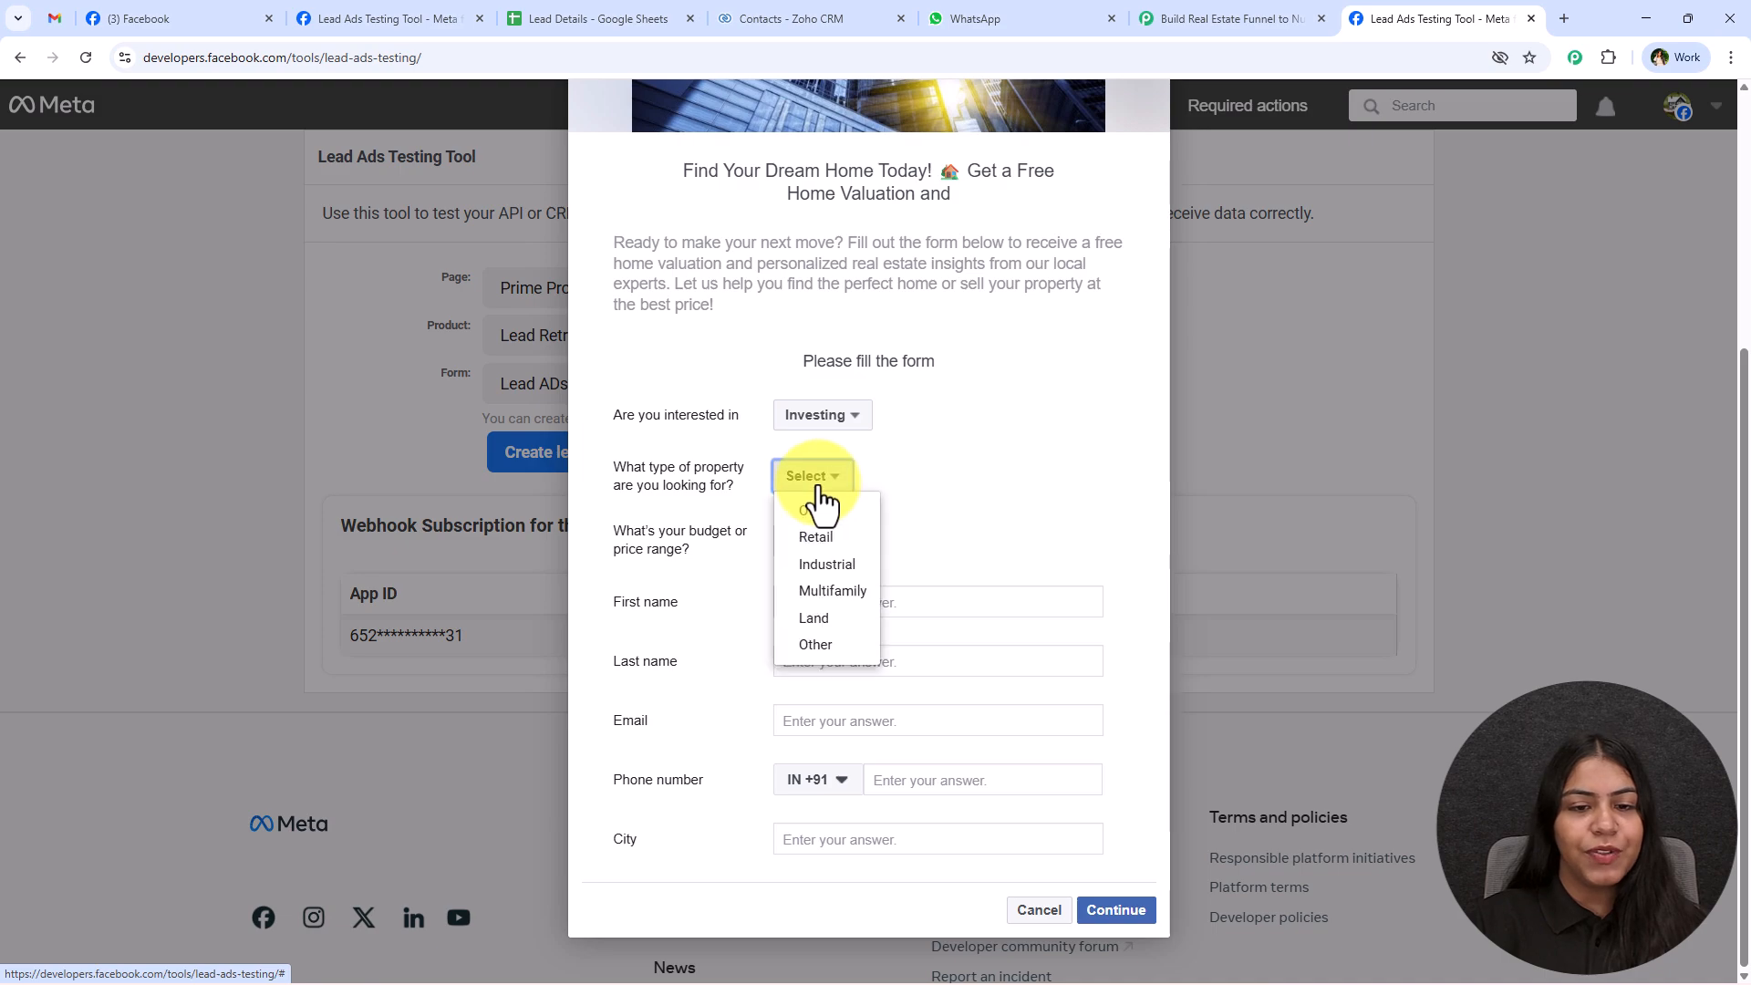
left_click(821, 618)
left_click(811, 541)
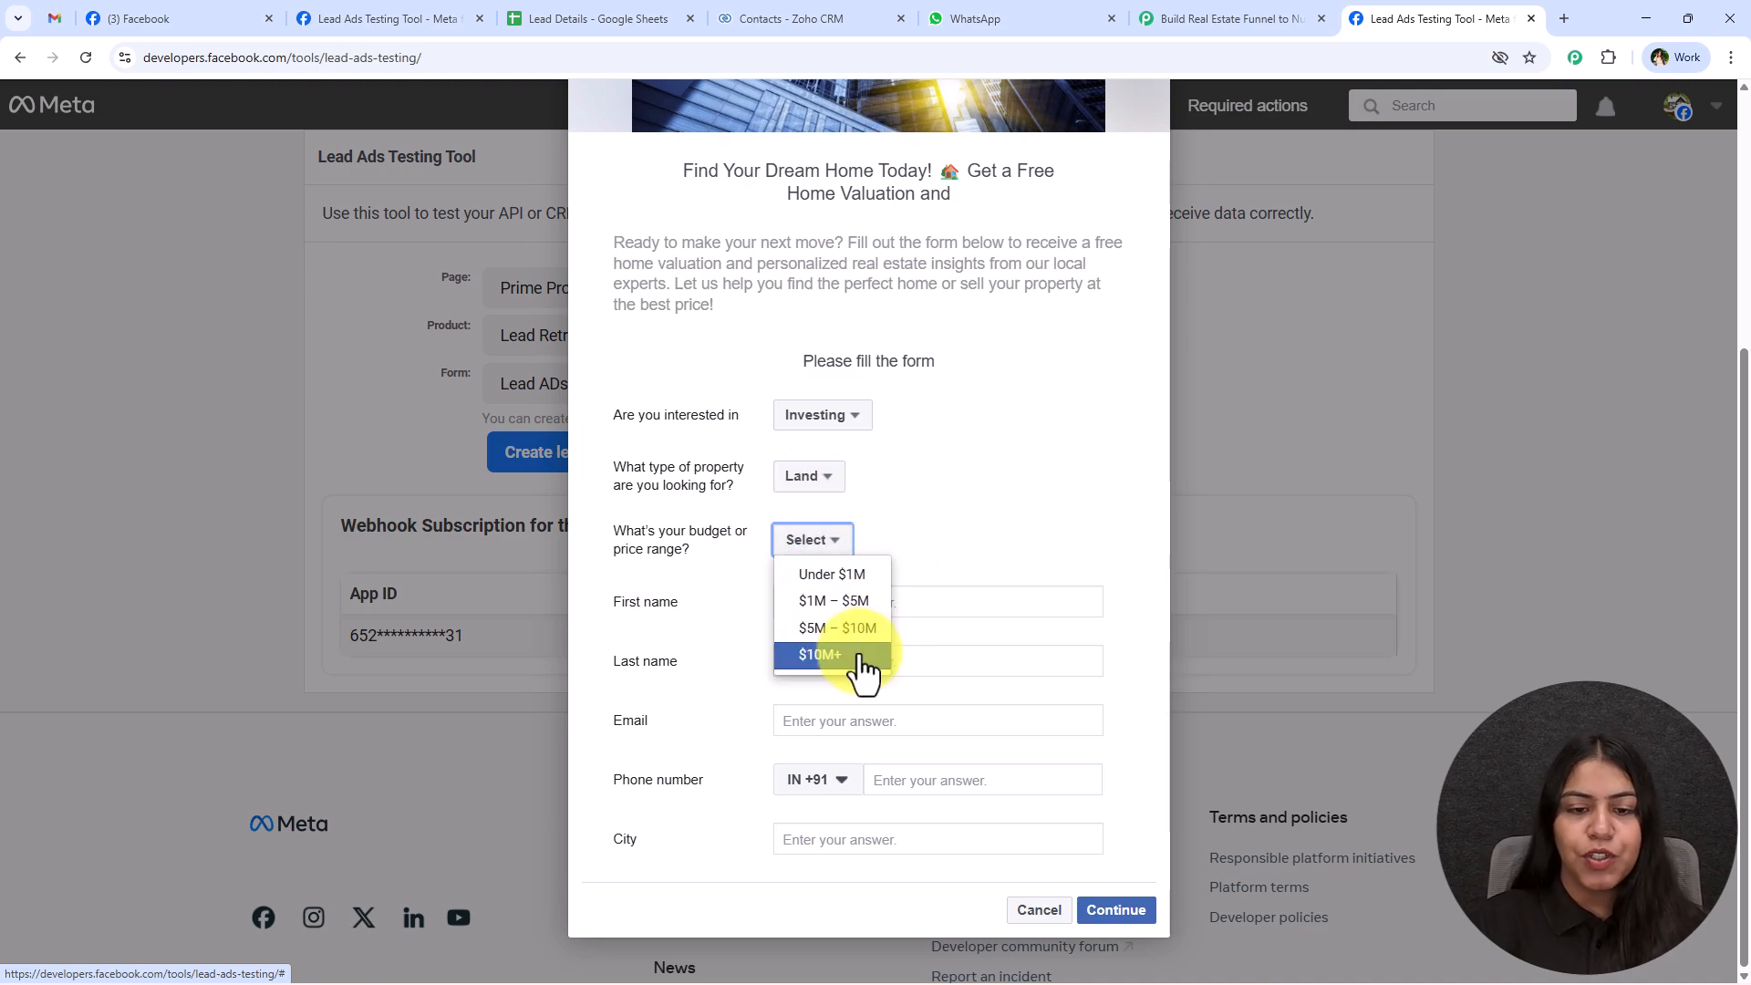
left_click(859, 655)
left_click(816, 539)
left_click(832, 628)
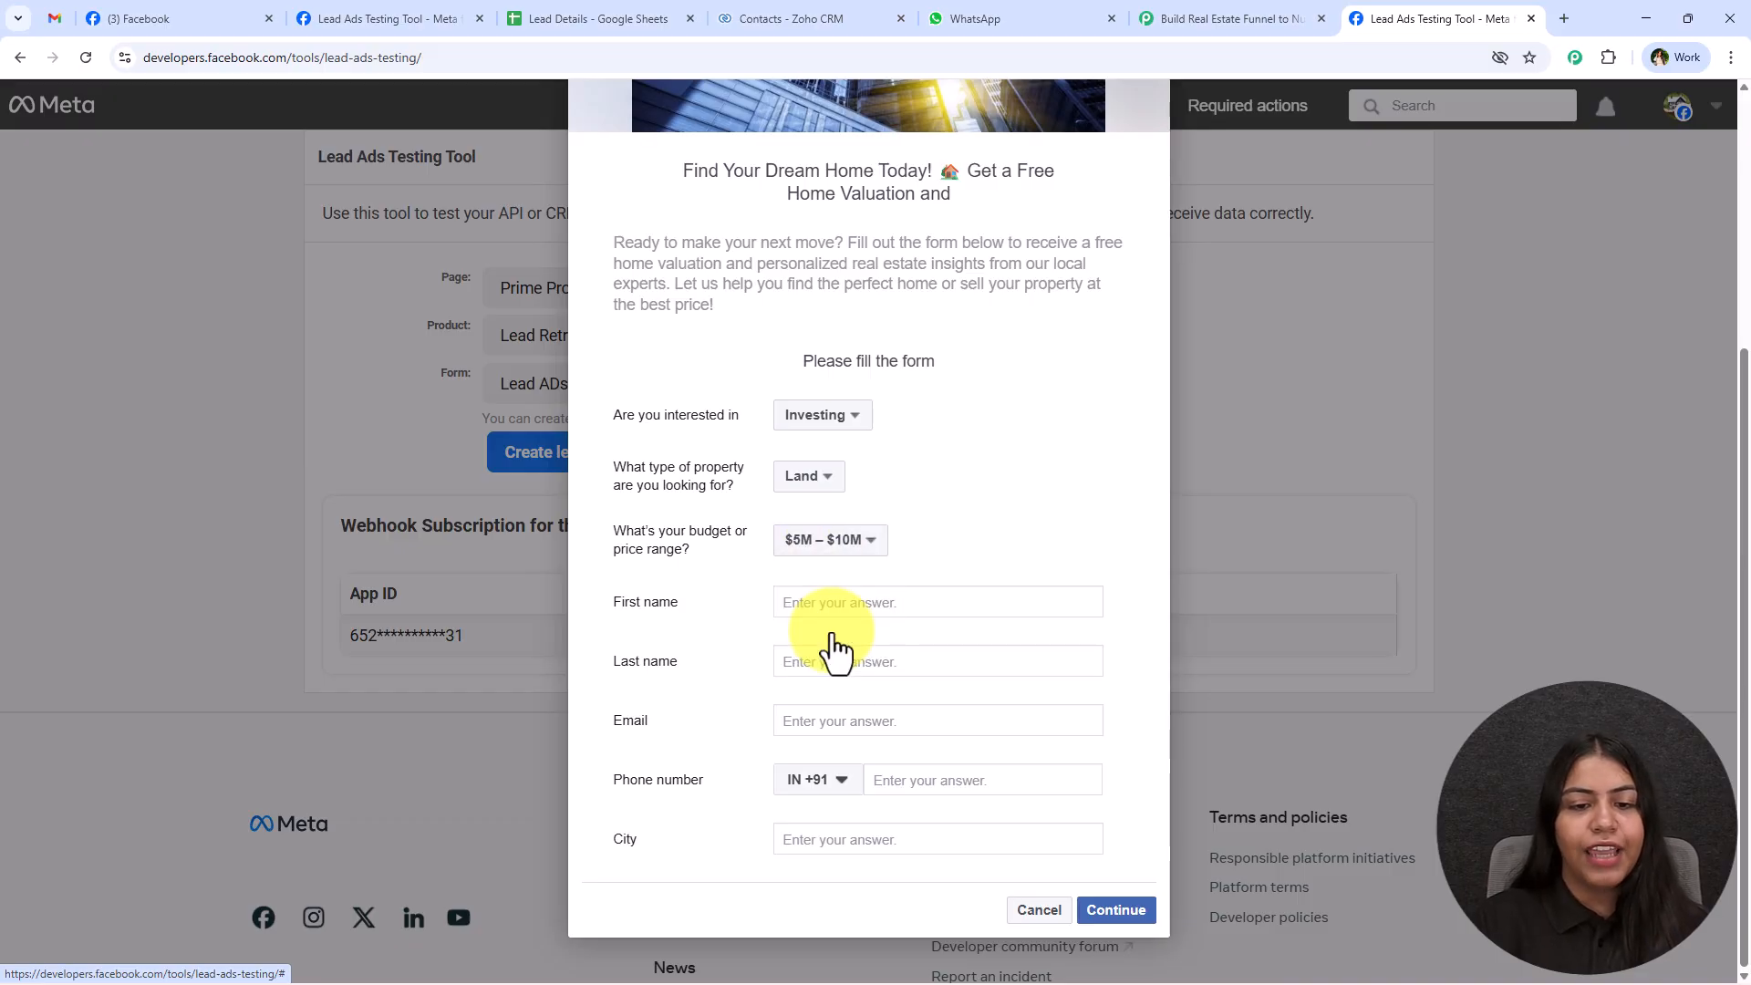
Fill in the test lead's first name, last name, email, phone number and city Jaipur, and submit the form.
left_click(867, 602)
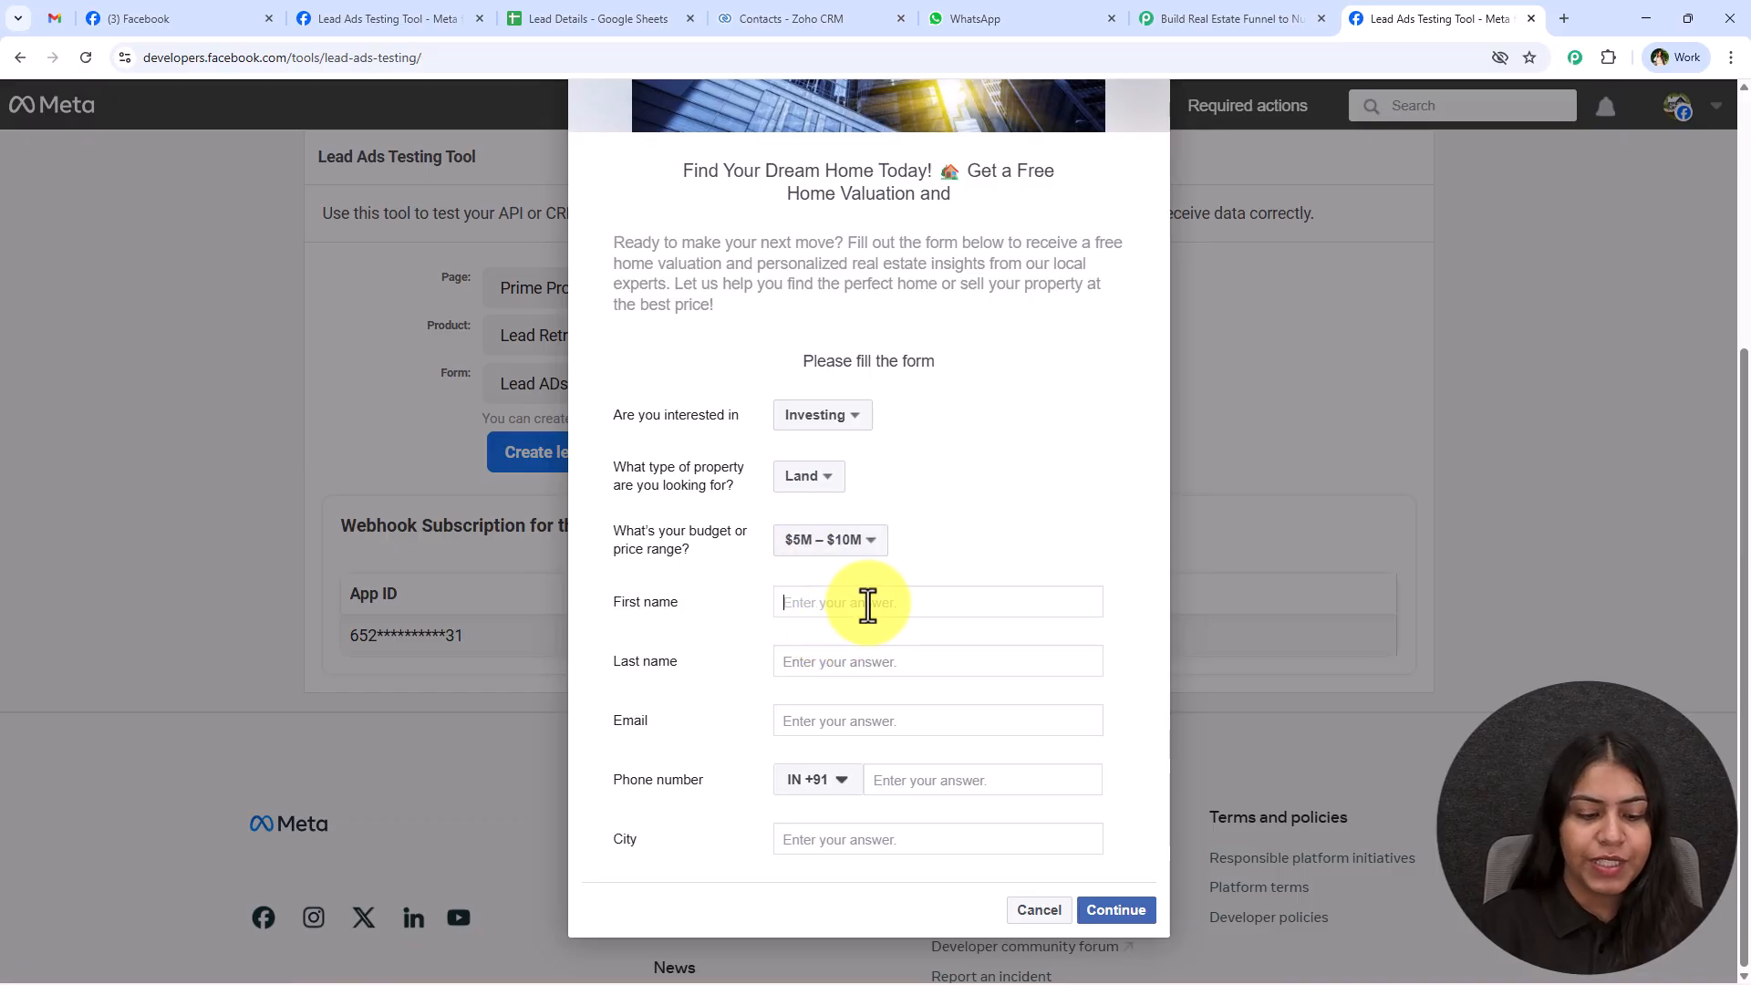
type("New")
left_click(818, 659)
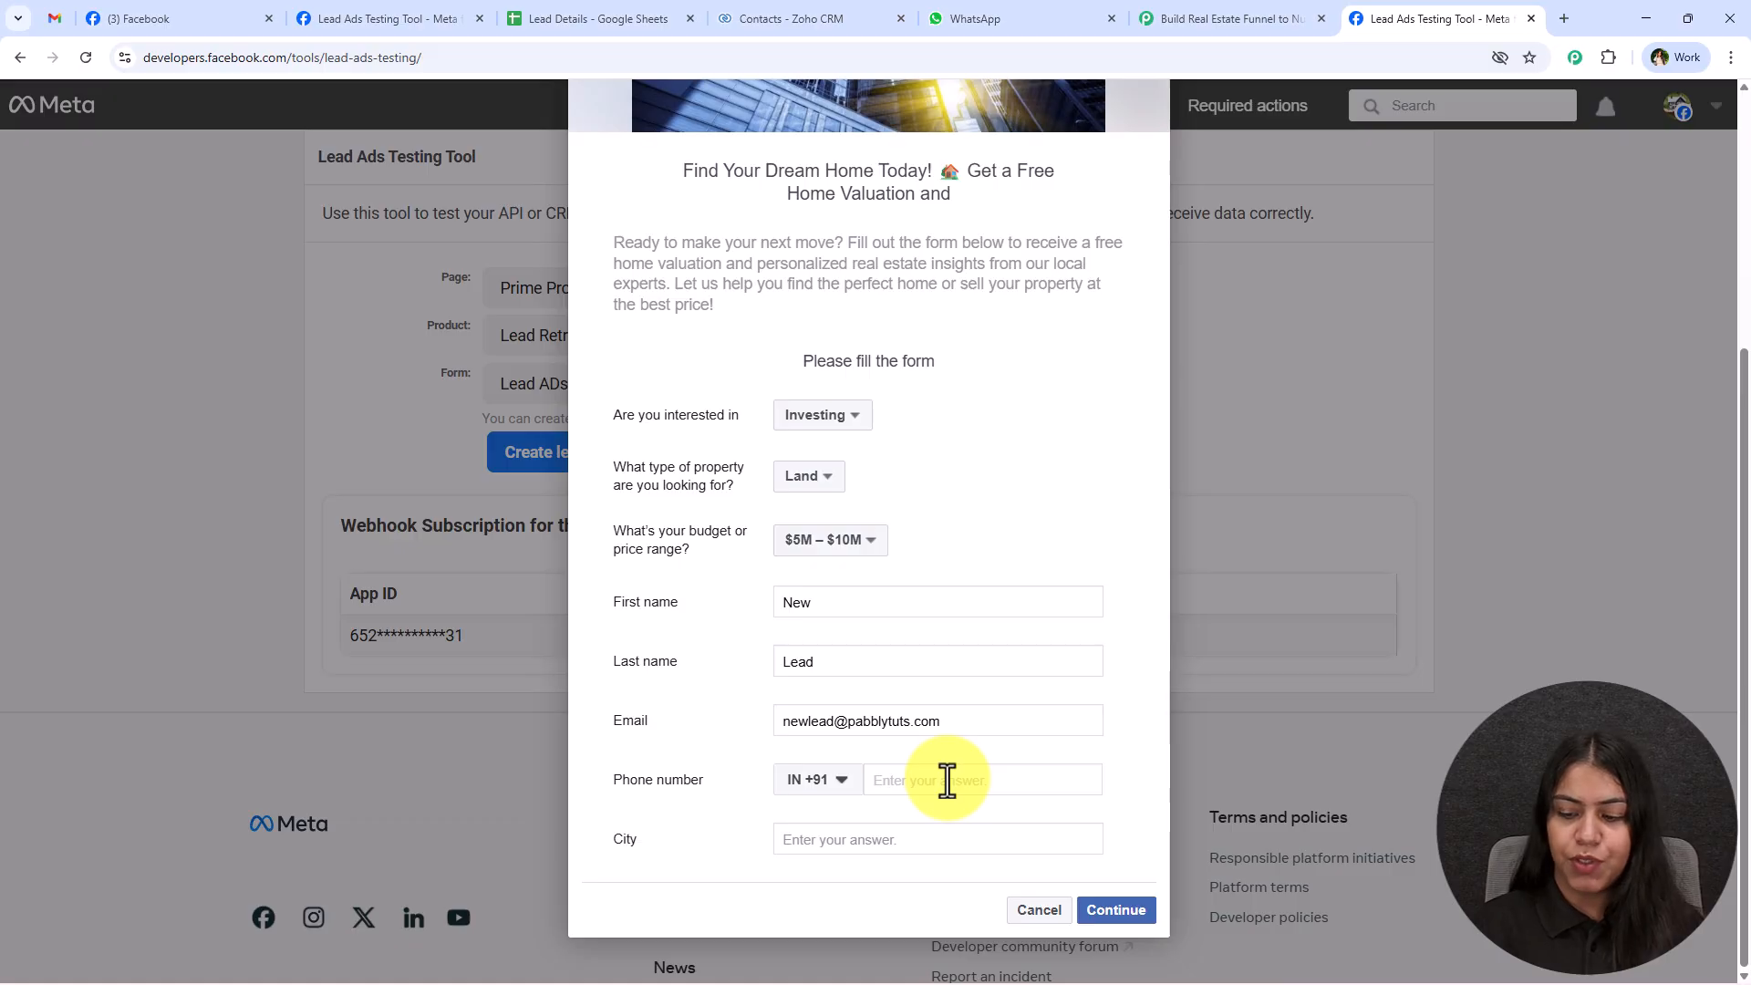
type("888")
left_click(965, 843)
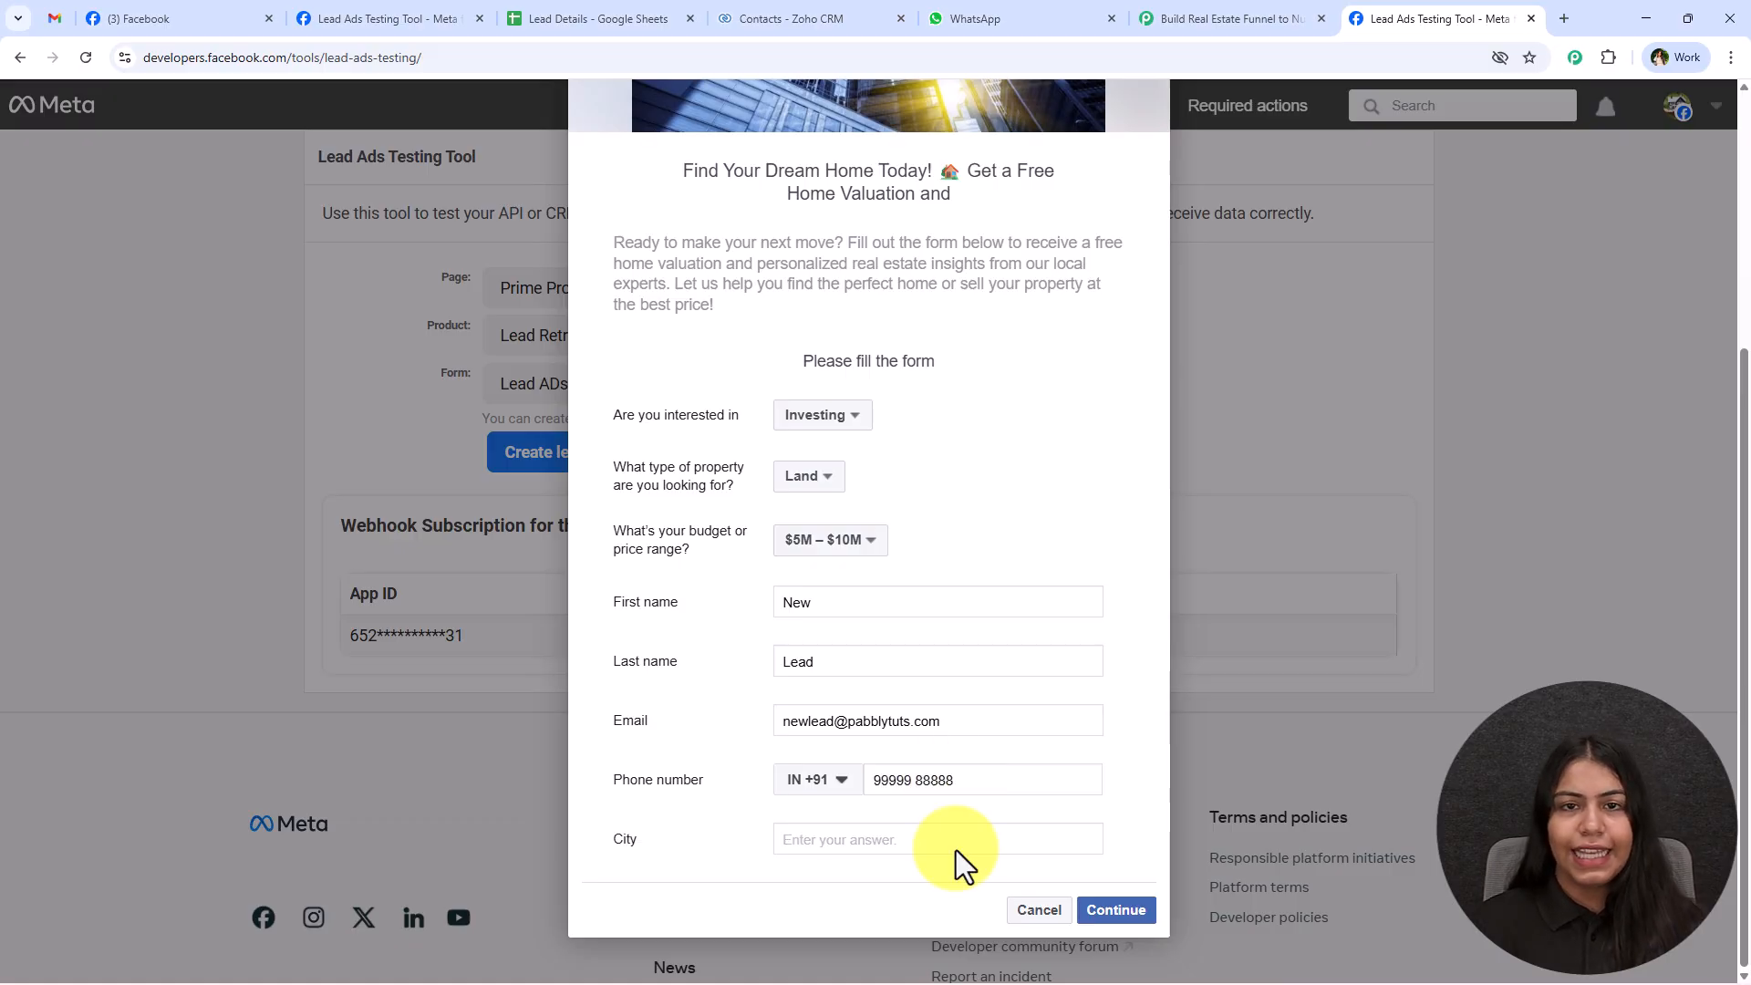
type("Jaipur")
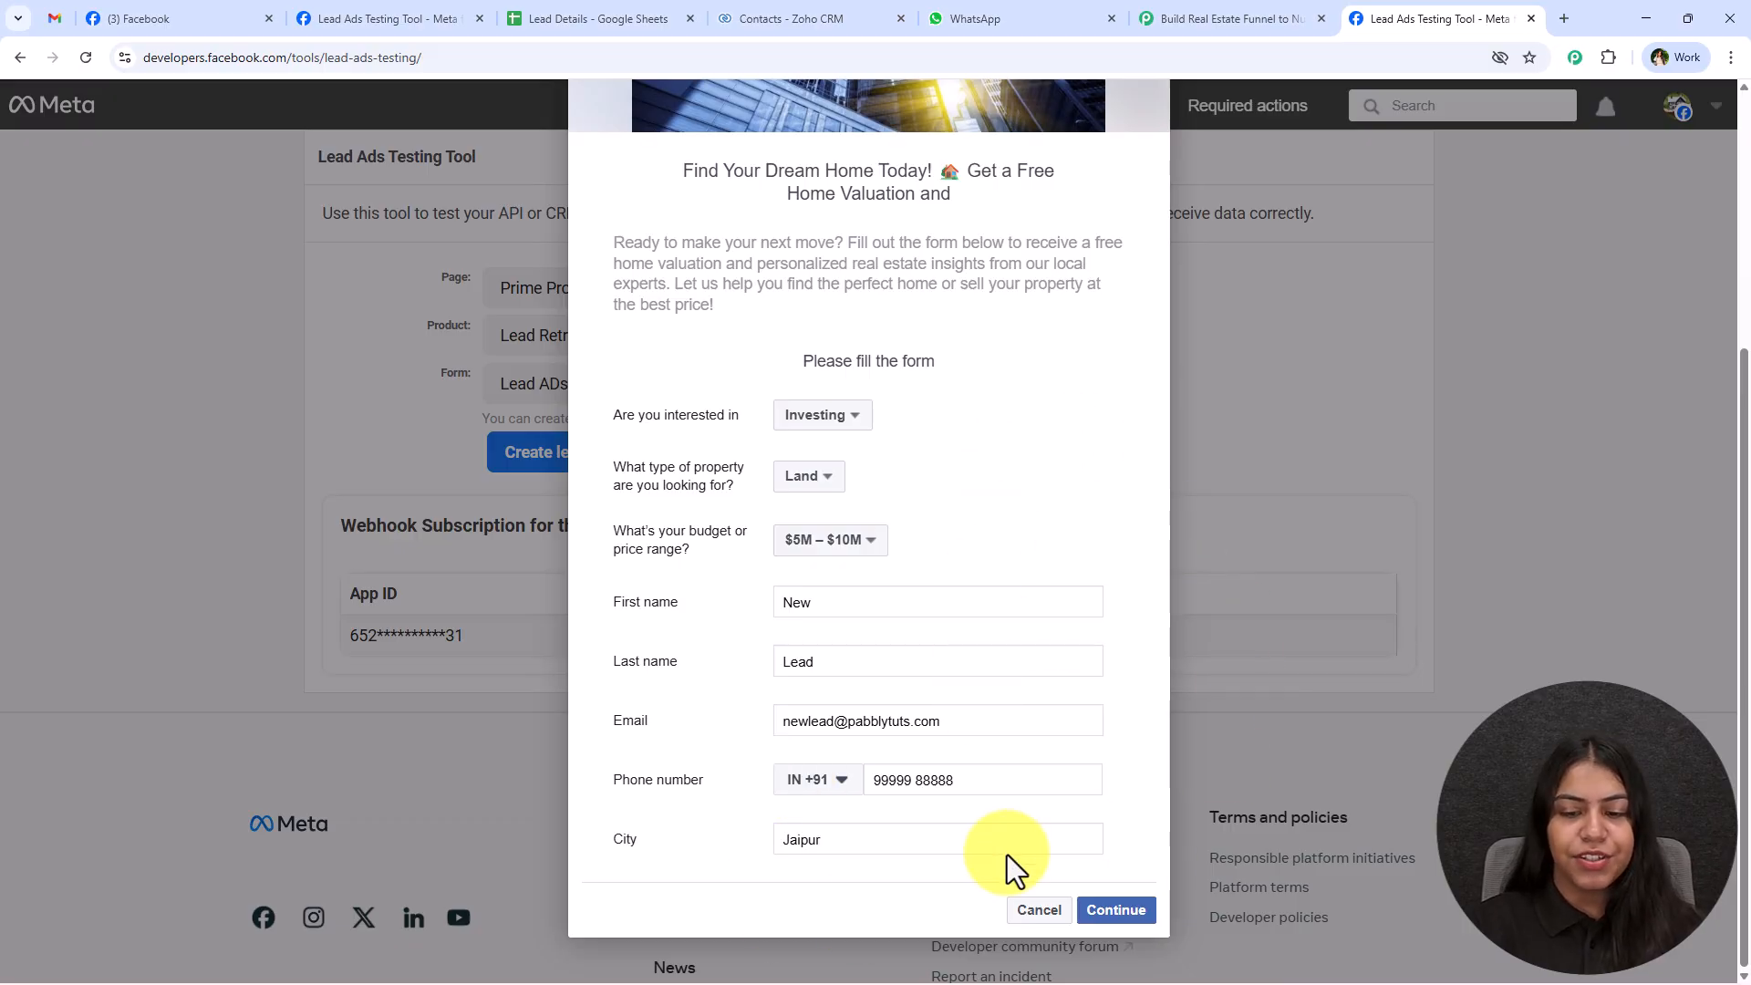
left_click(1137, 903)
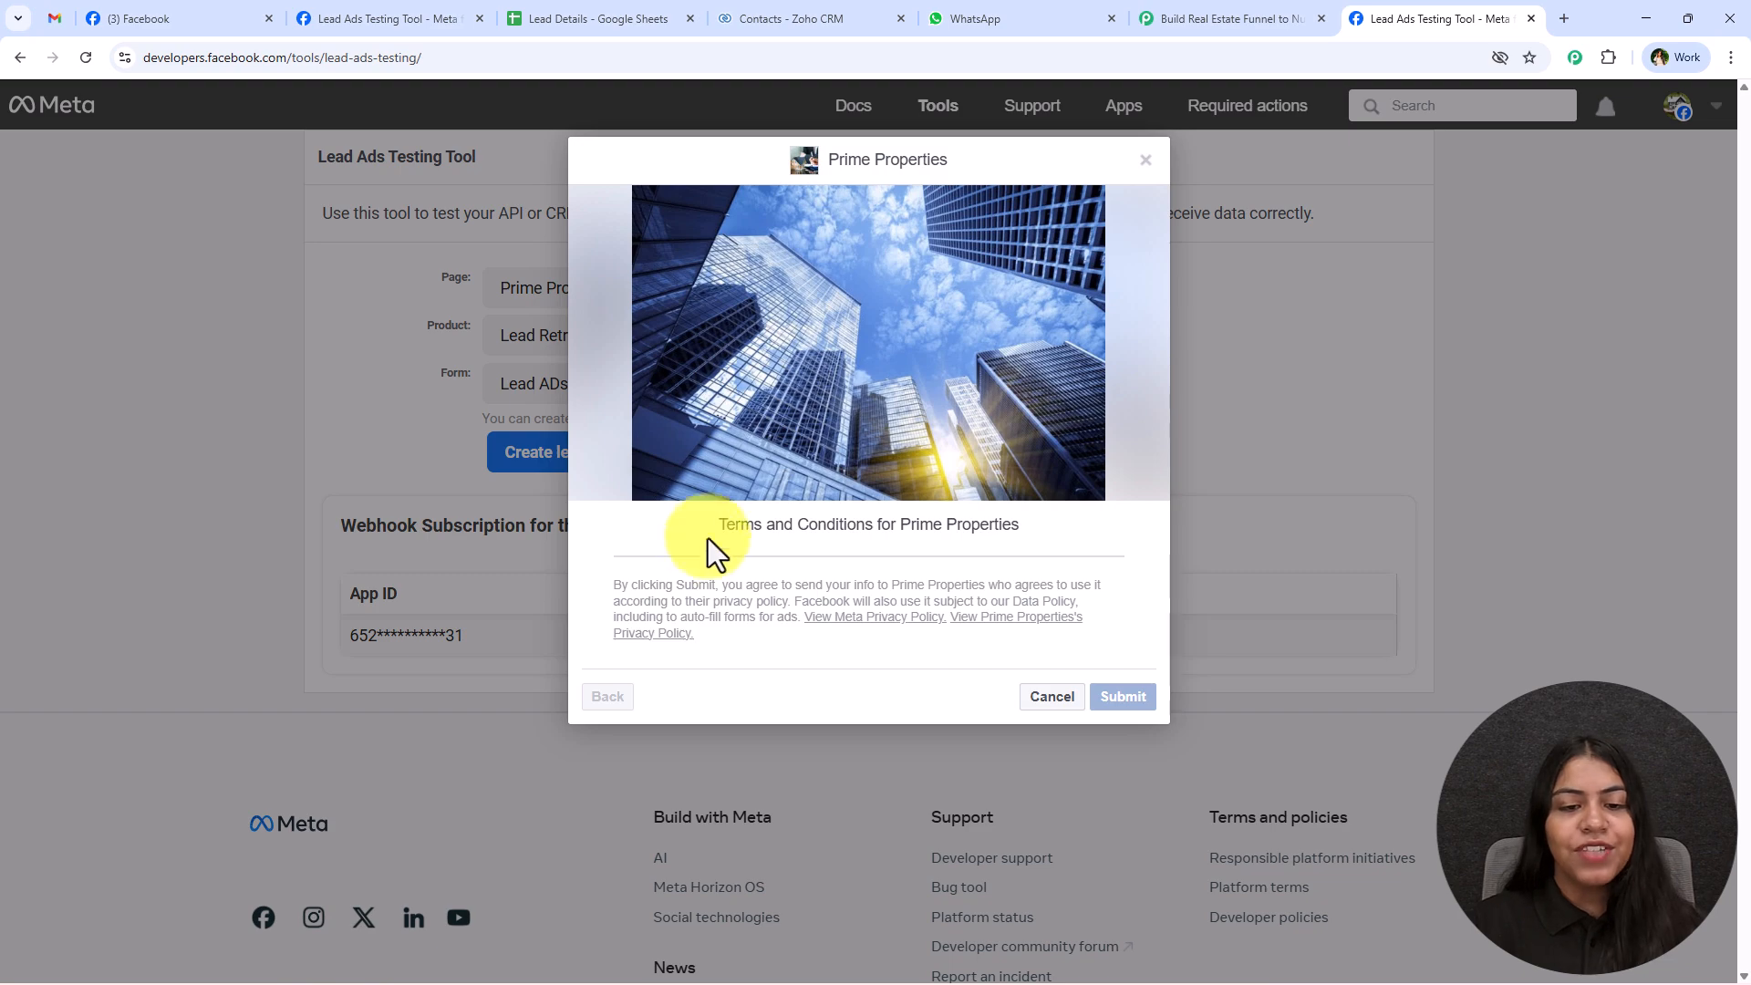
left_click_drag(765, 608, 663, 566)
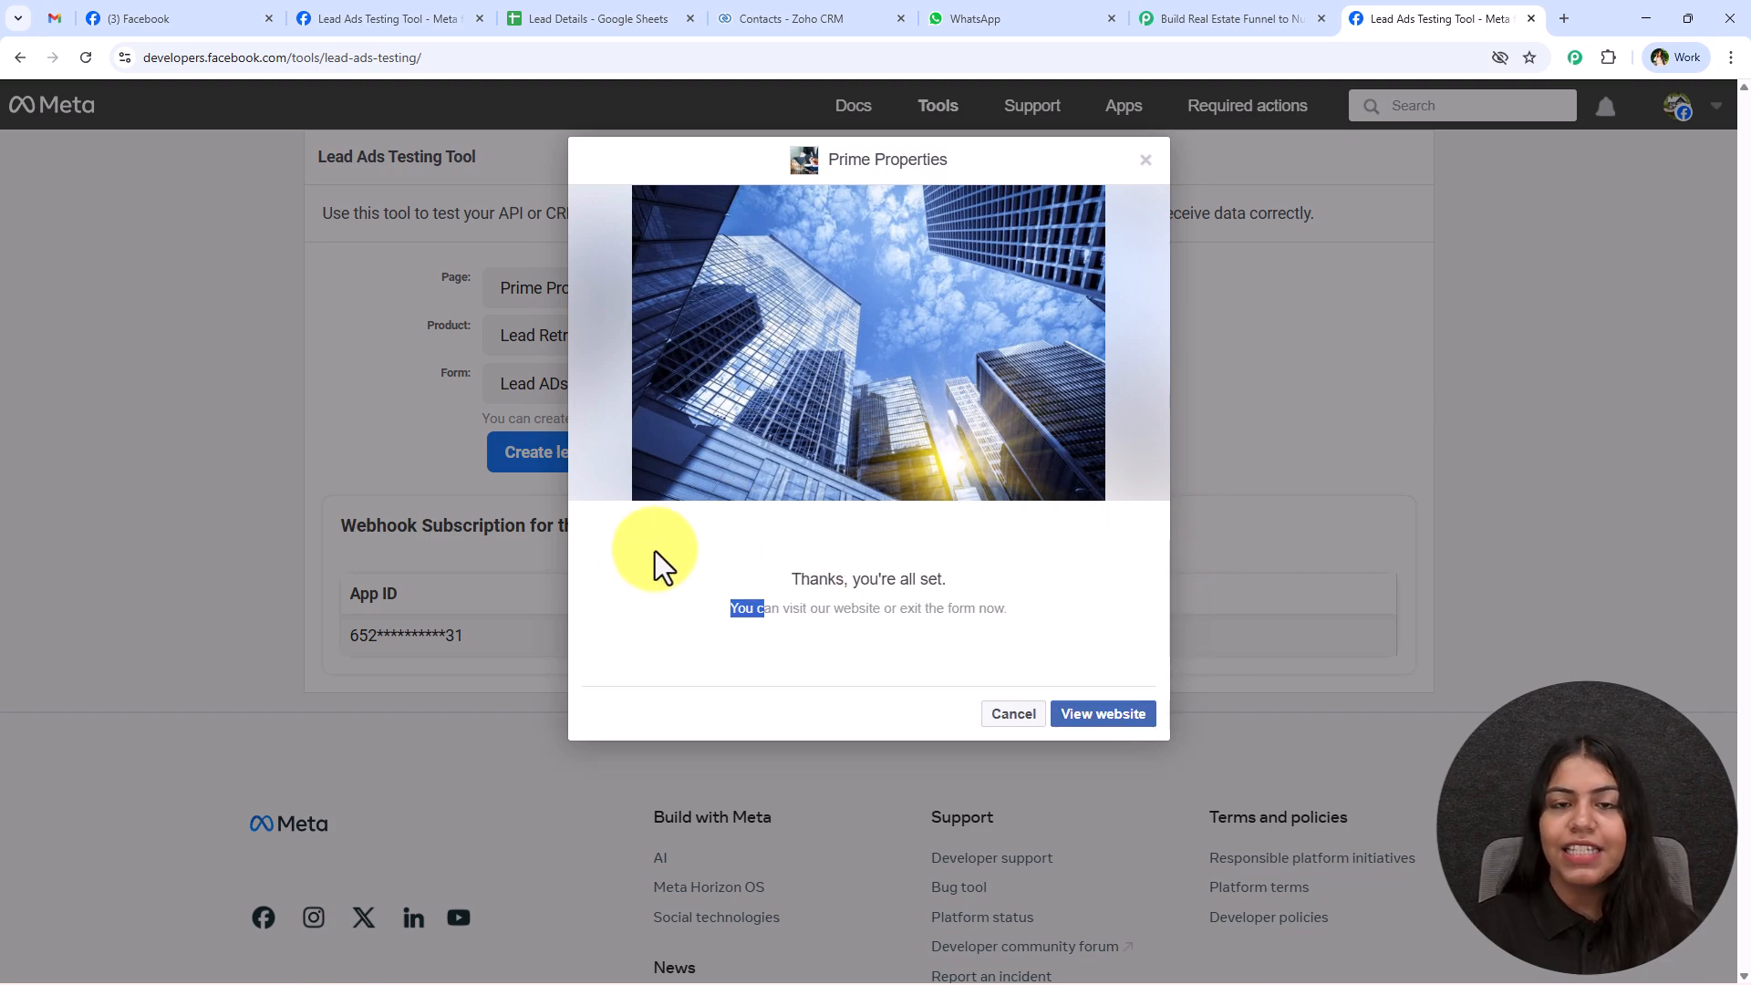
Examine the response captured in Pabbly Connect, comparing its property, budget, contact and city values with the submitted test lead.
left_click(1185, 19)
scroll(1315, 489, "down", 6)
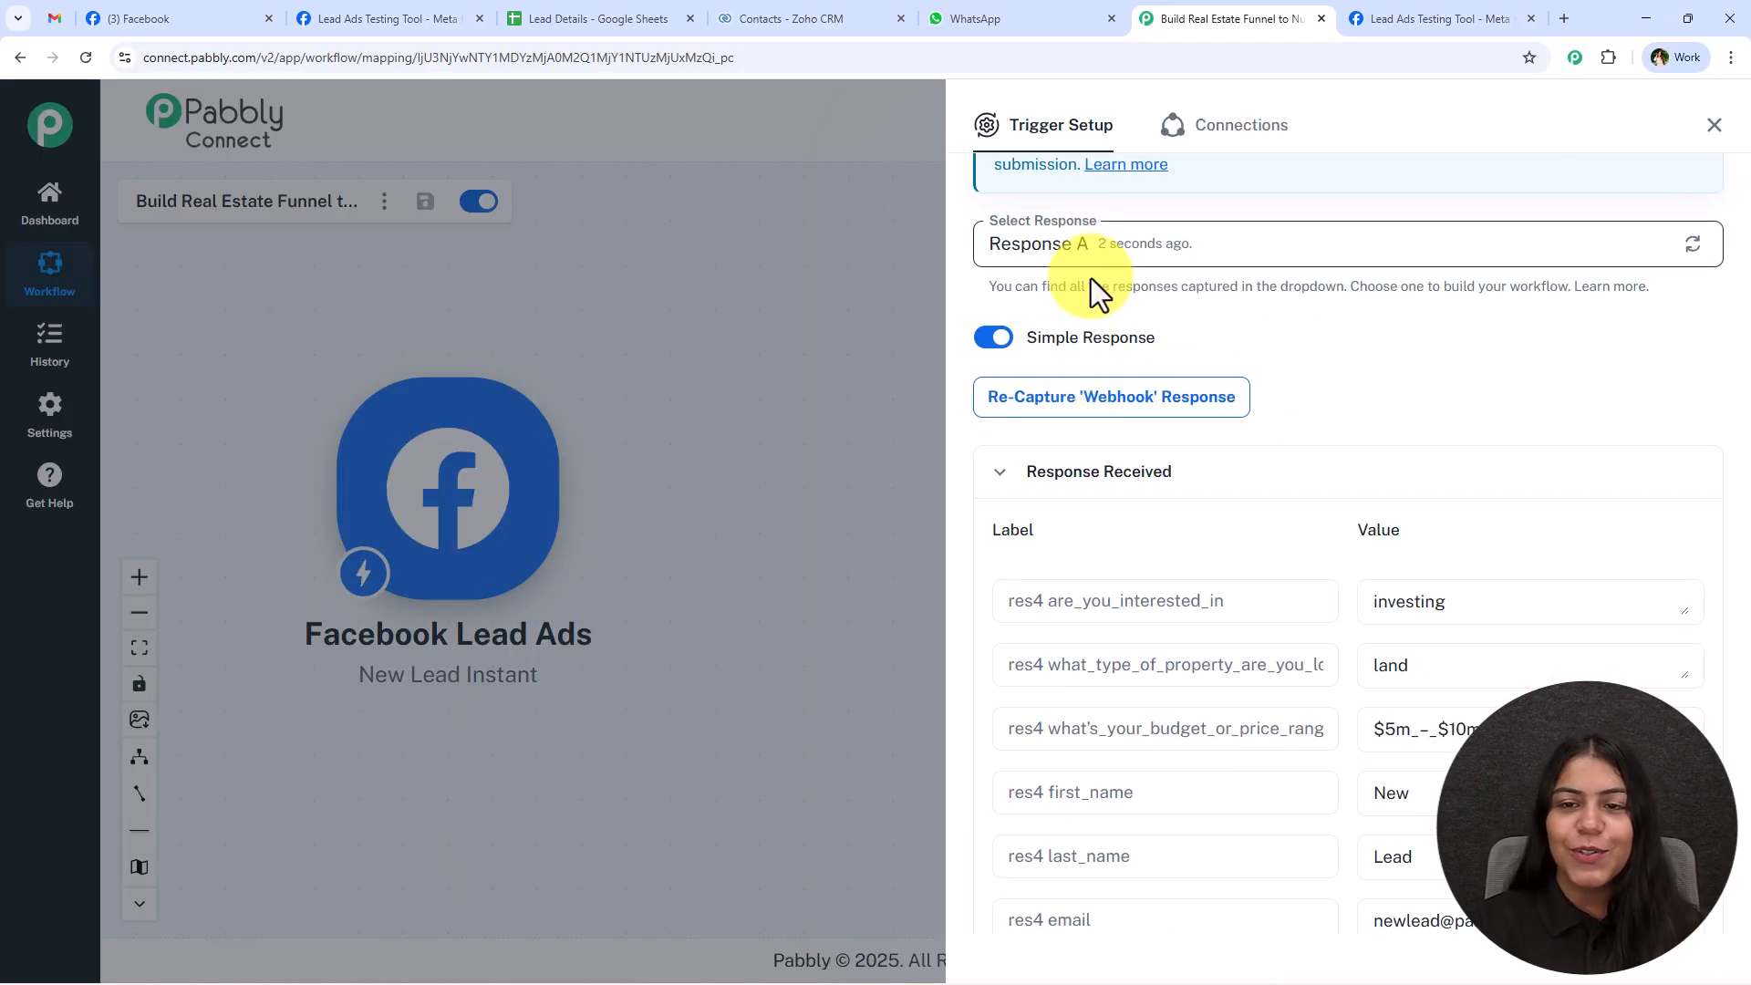
scroll(1412, 465, "down", 2)
left_click_drag(1495, 441, 1333, 443)
left_click_drag(1500, 569, 1304, 588)
left_click_drag(1422, 629, 1324, 638)
left_click_drag(1452, 688, 1322, 693)
scroll(1522, 680, "down", 2)
left_click_drag(1477, 701, 1313, 699)
scroll(1596, 701, "up", 1)
scroll(1602, 702, "up", 2)
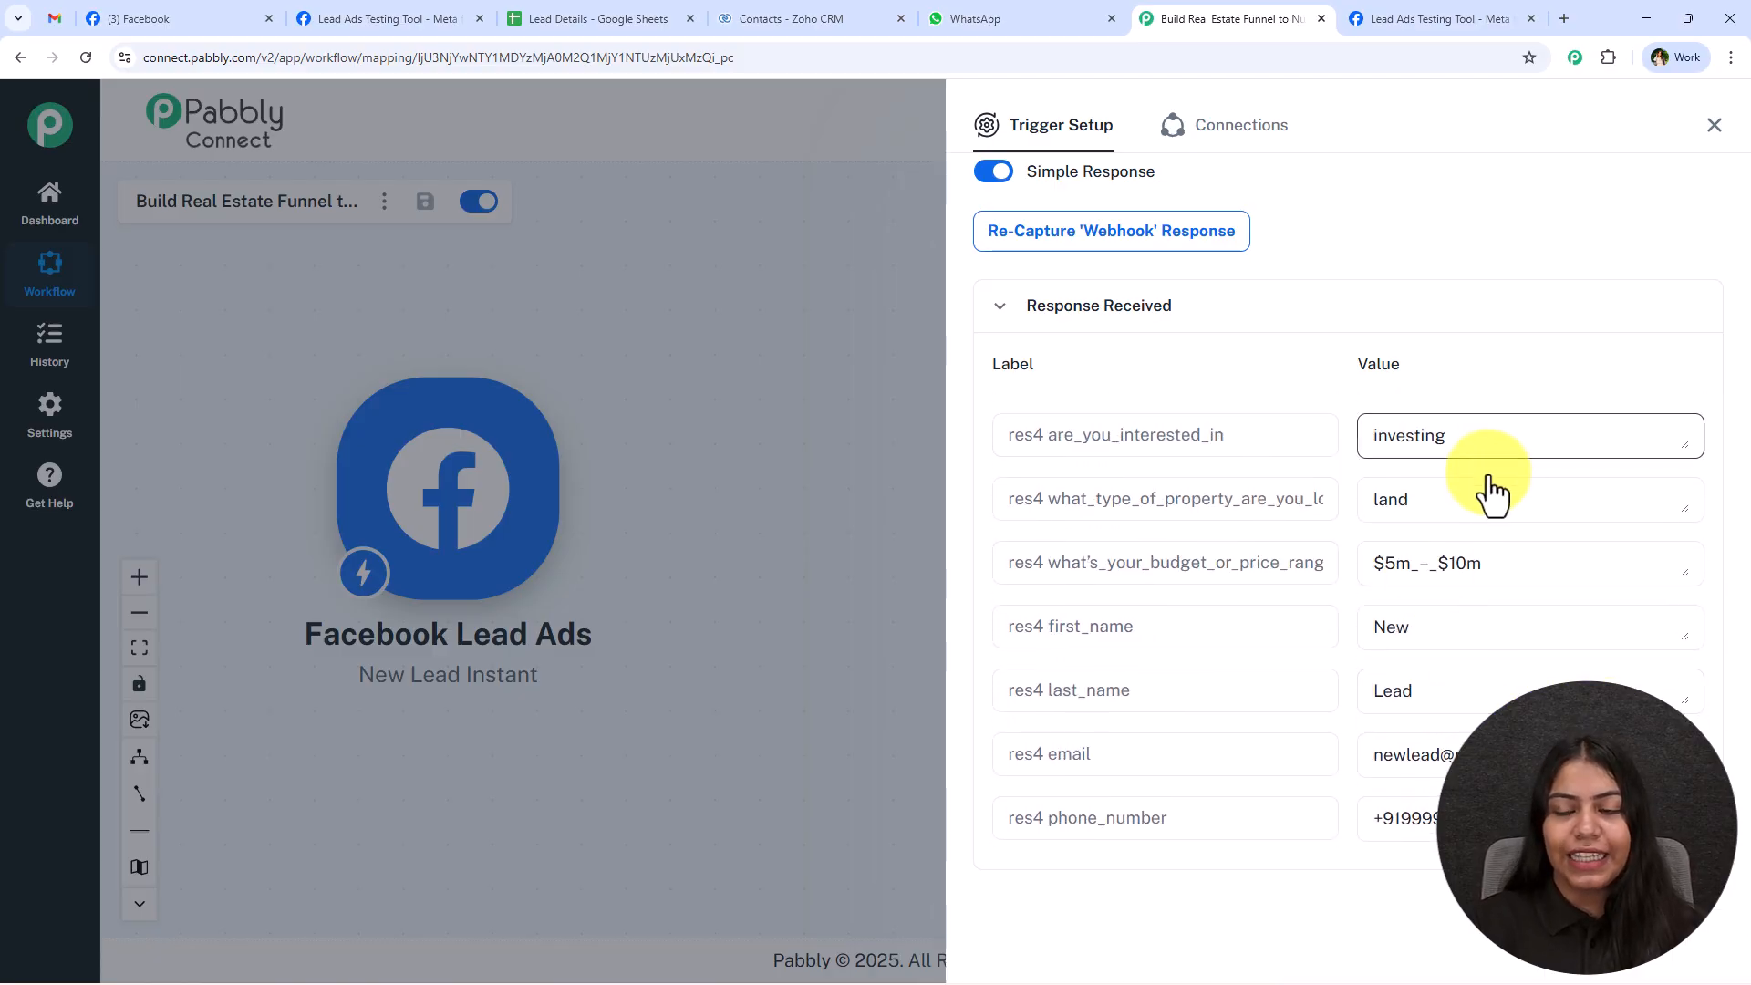
scroll(1541, 555, "down", 1)
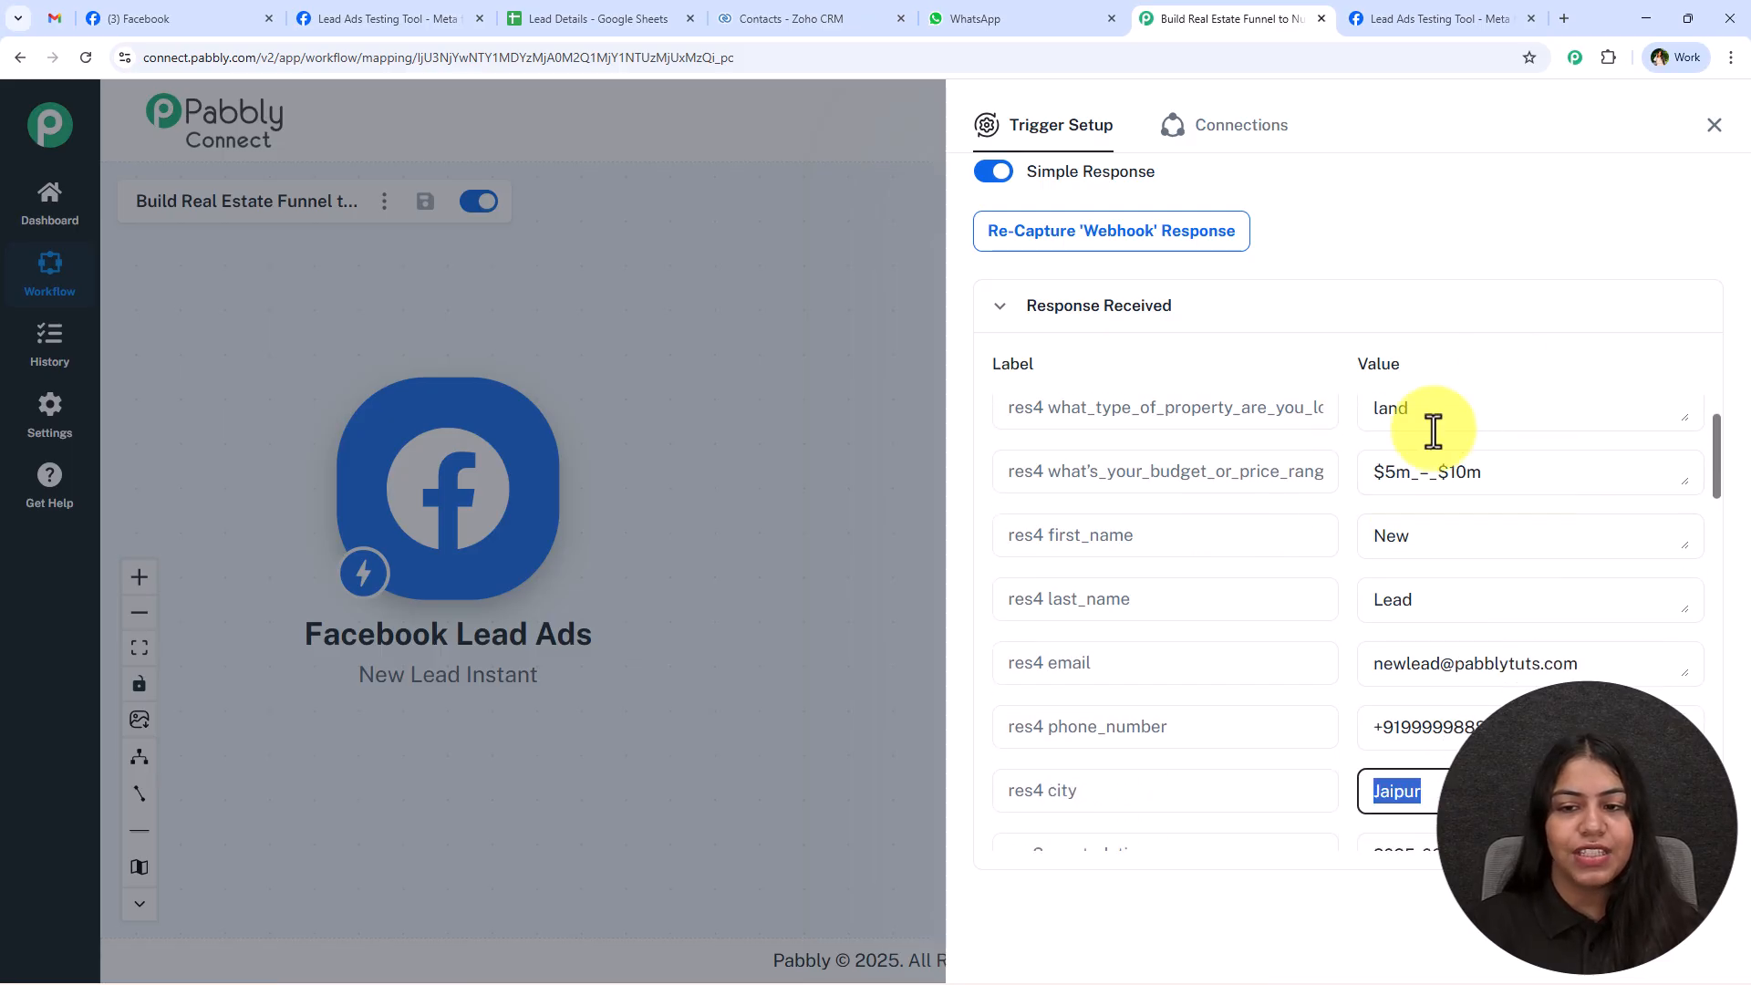
left_click_drag(1500, 474, 1249, 469)
scroll(1532, 511, "down", 1)
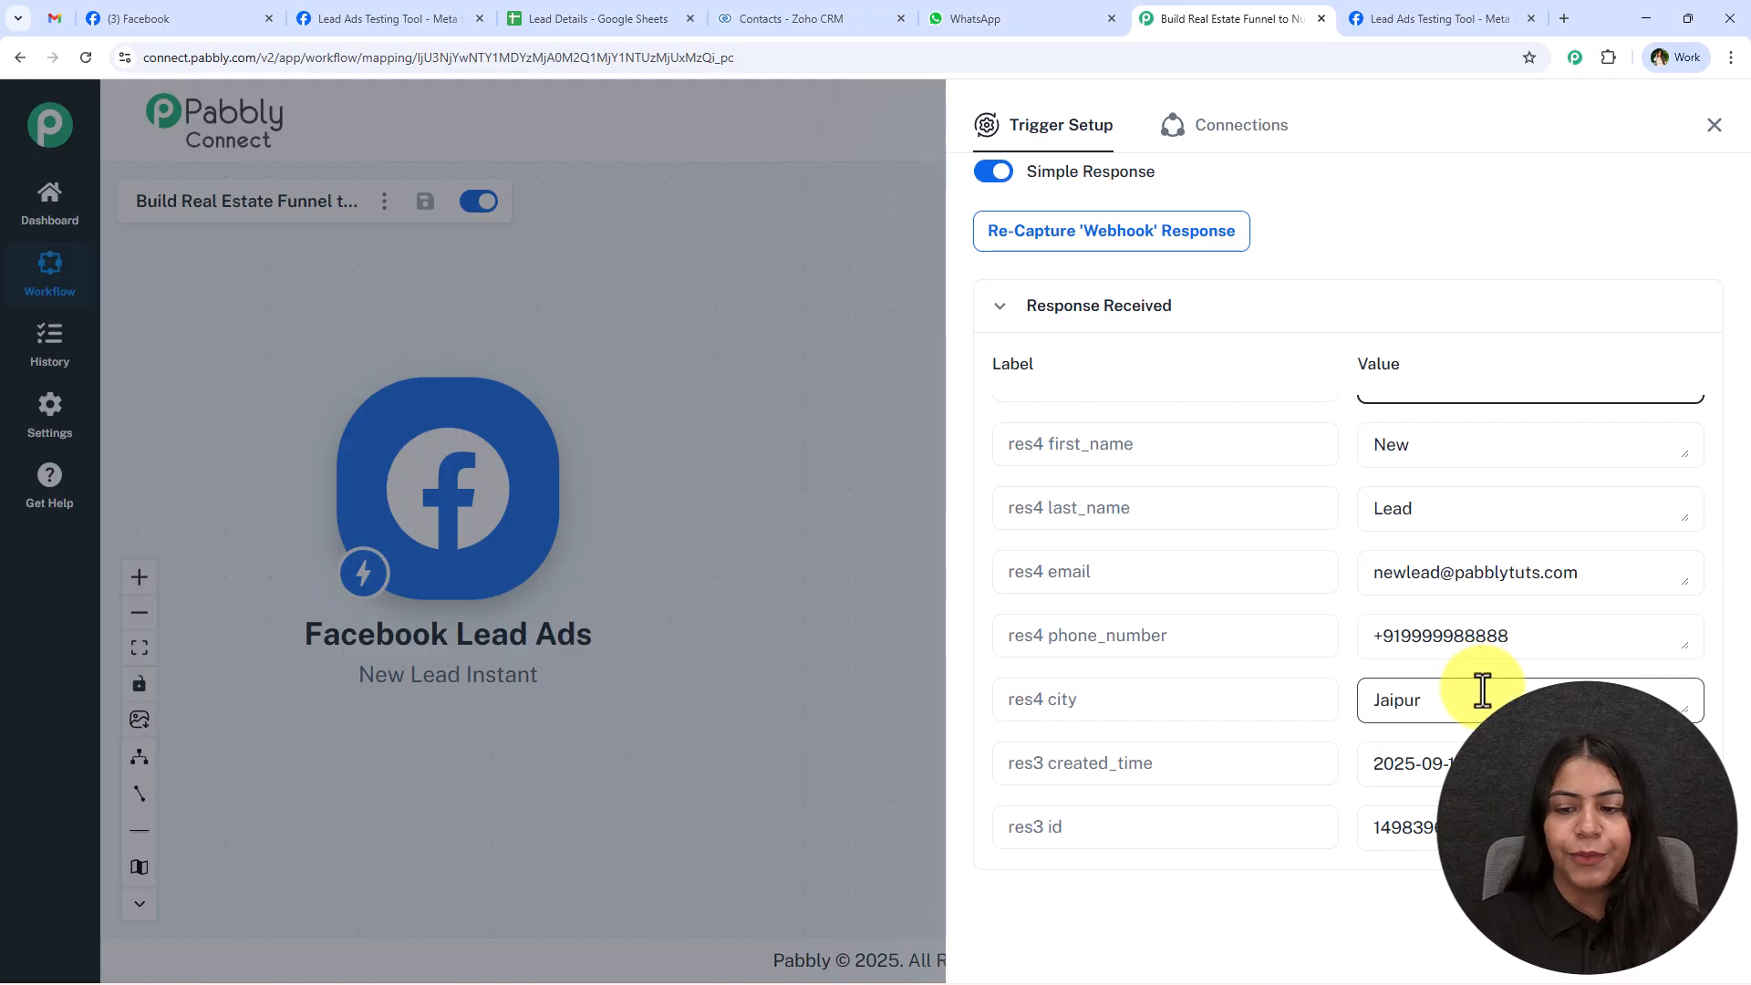
left_click(1422, 18)
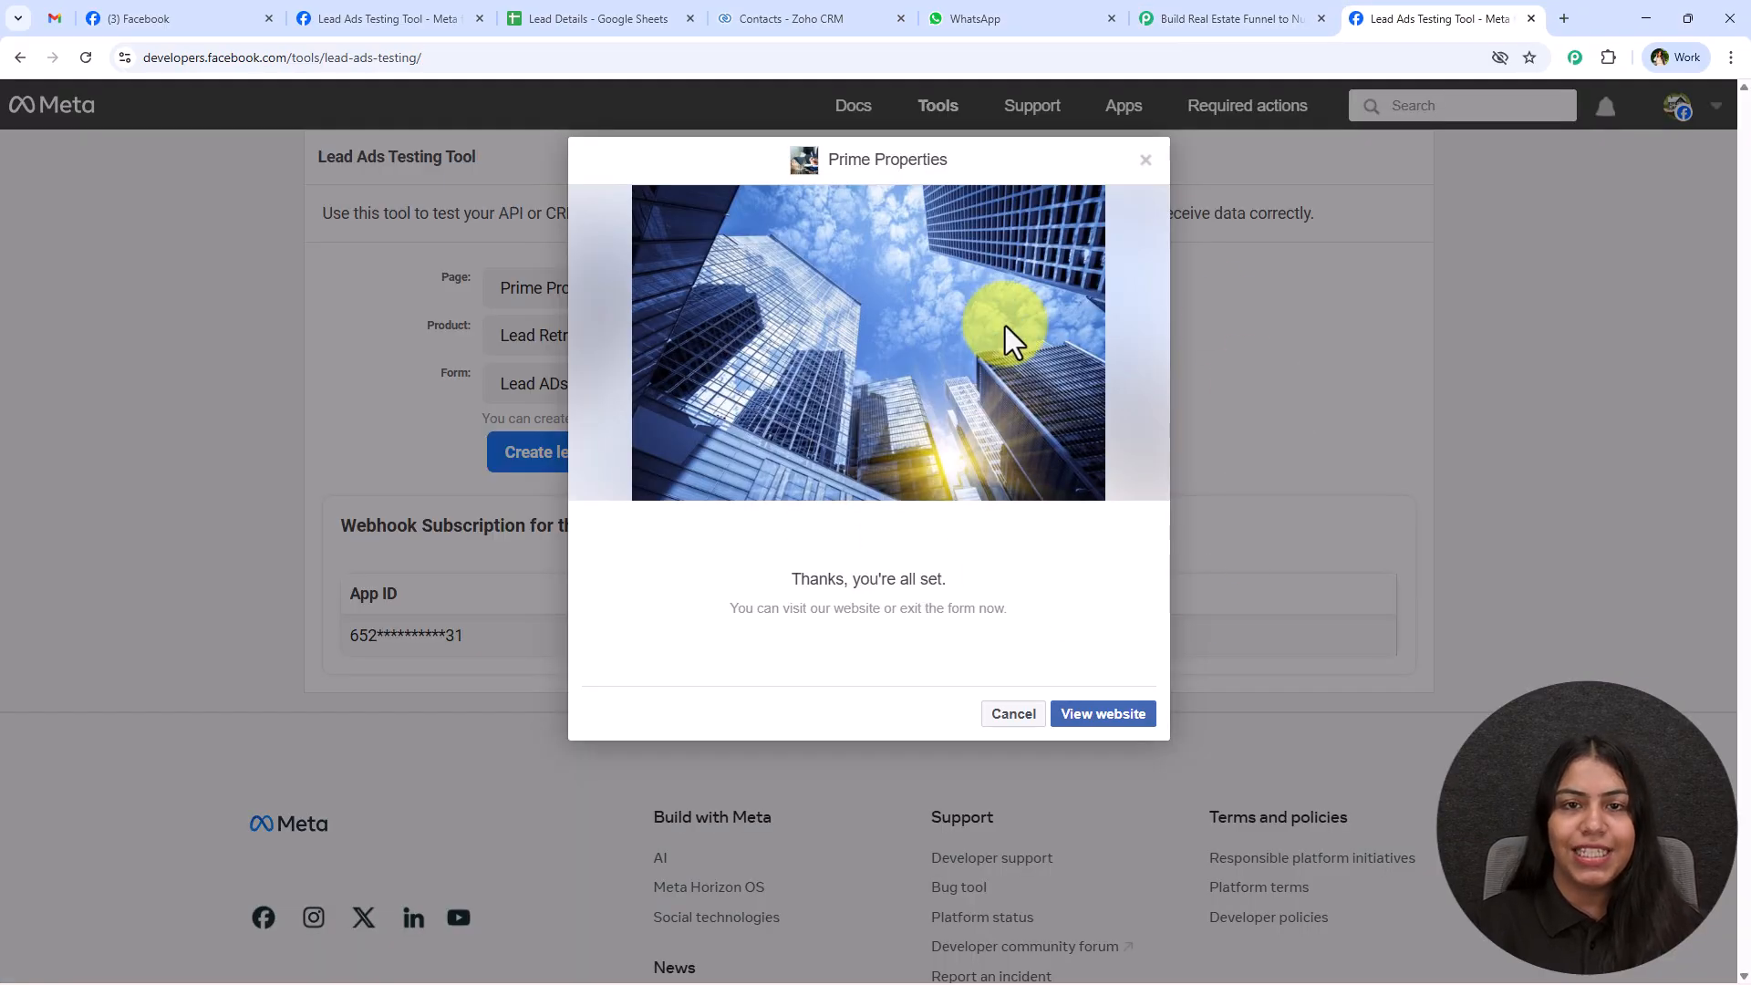
left_click(1254, 16)
double_click(1358, 699)
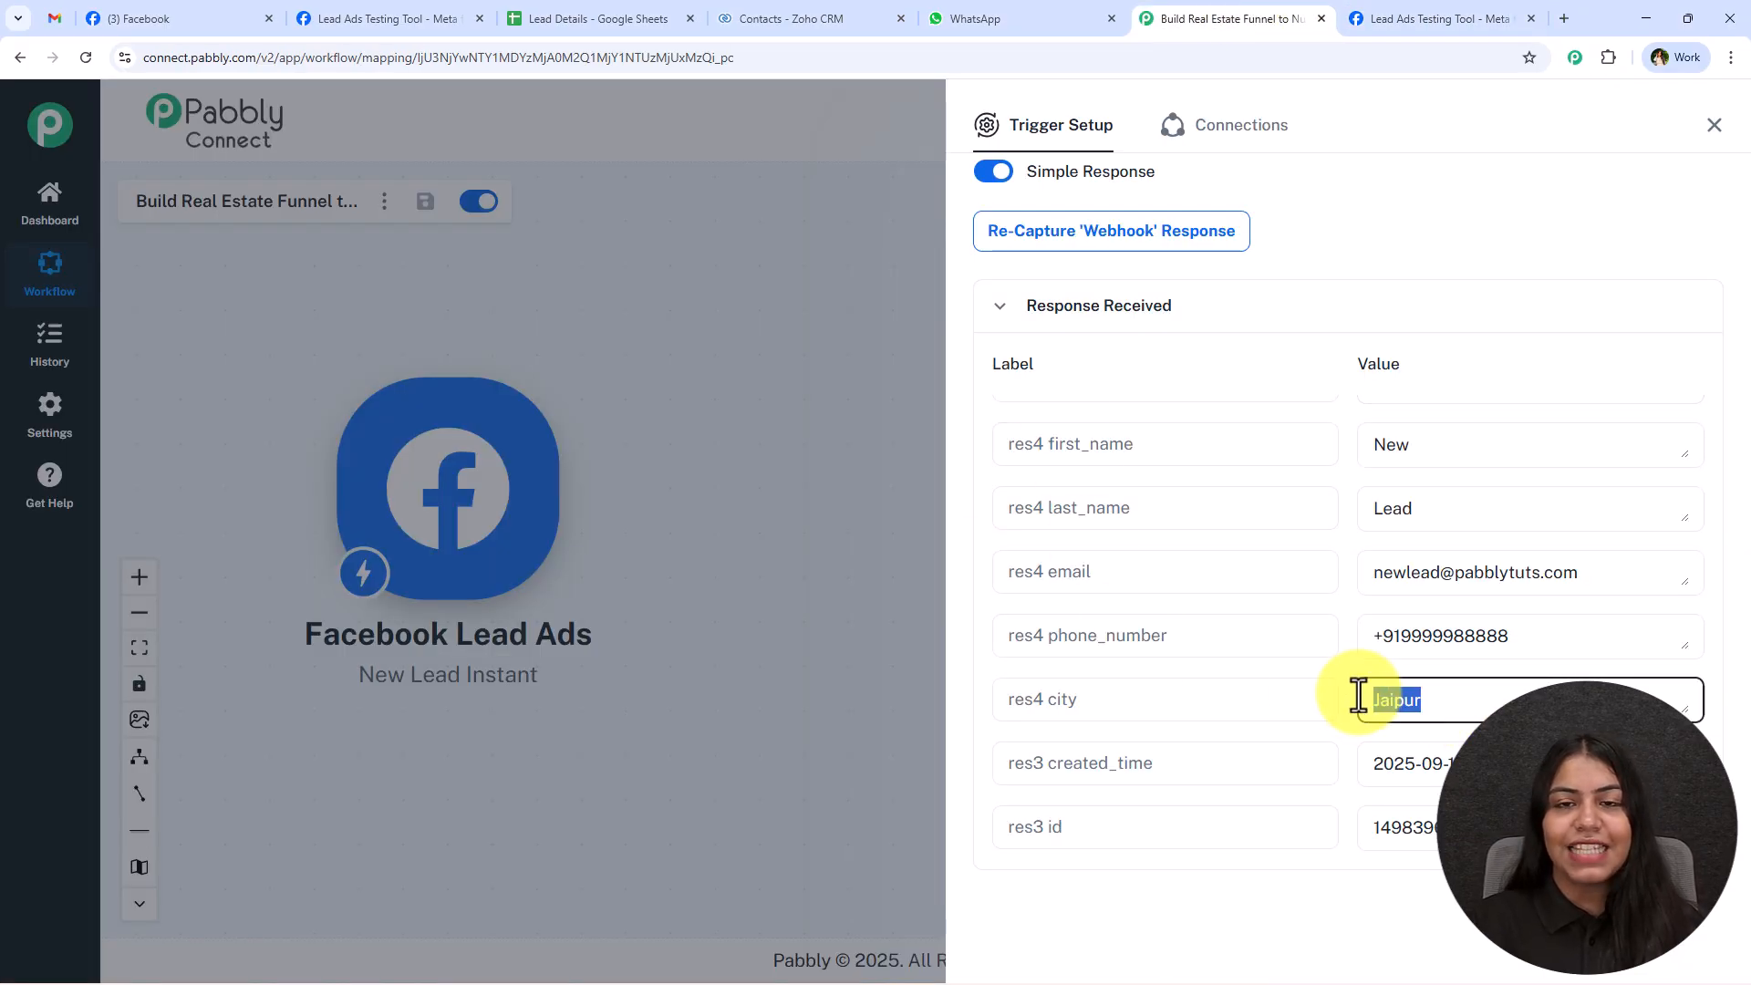
Check the Lead Details spreadsheet's columns, and add a Google Sheets action after the Facebook Lead Ads trigger in Pabbly Connect.
left_click(555, 19)
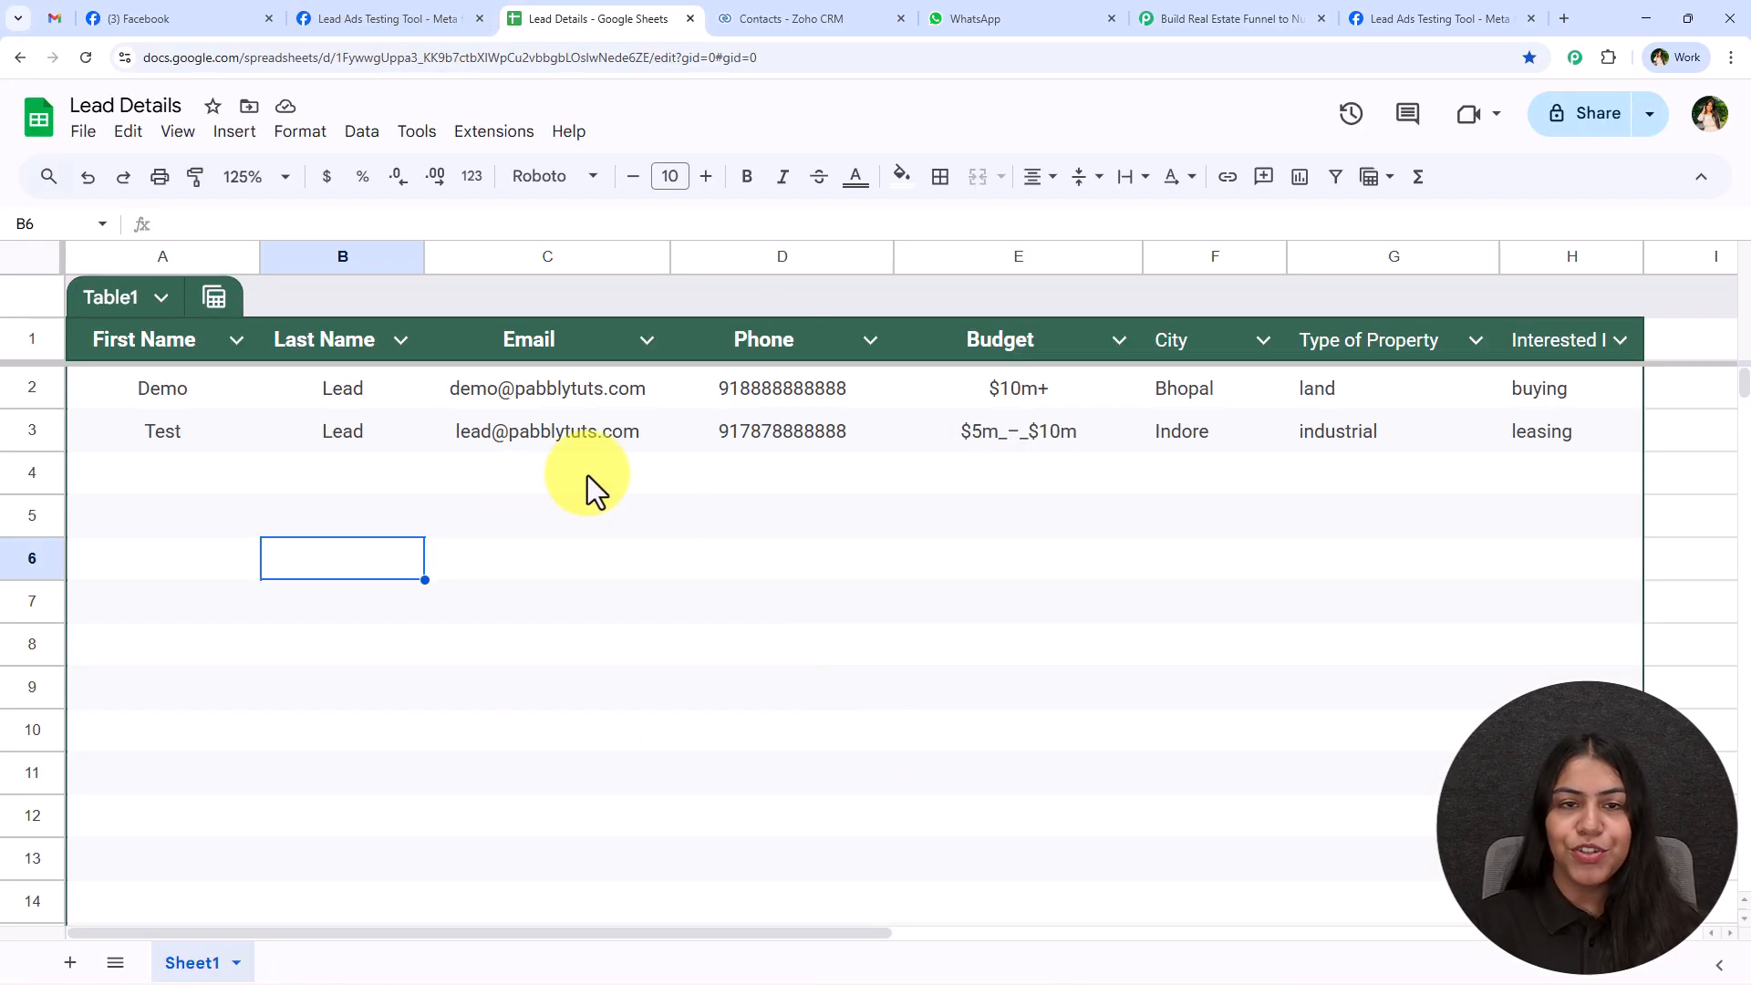
left_click(1206, 9)
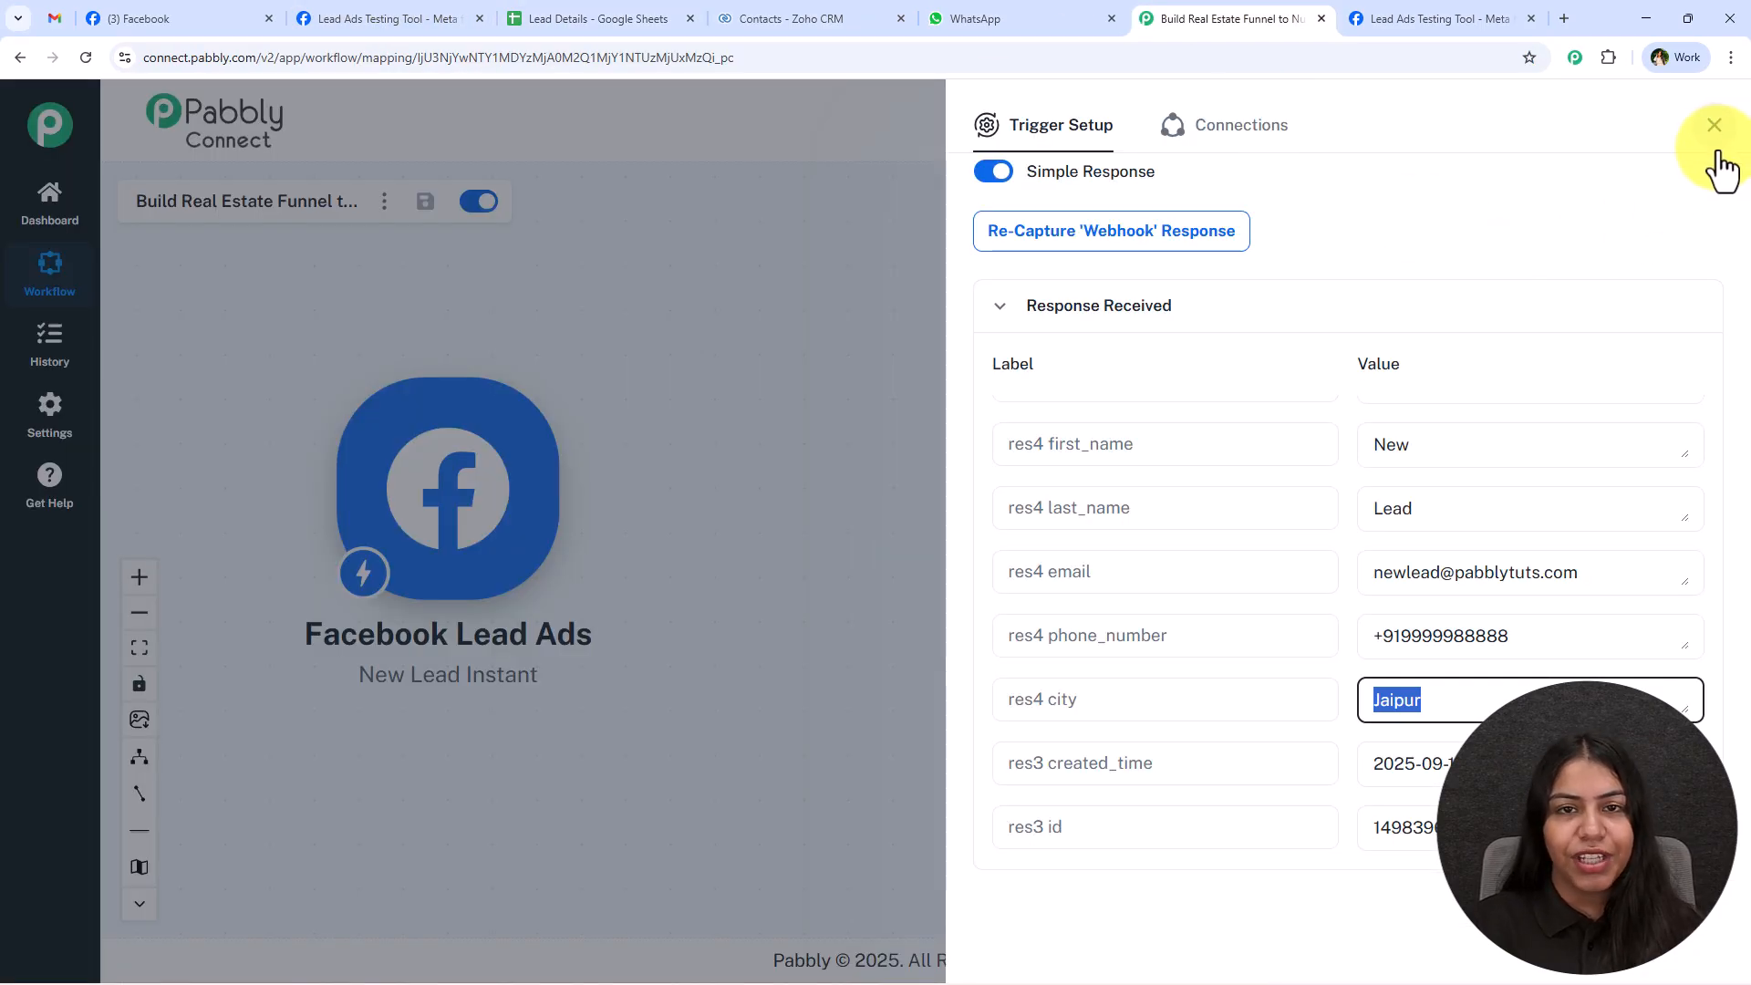
left_click(1718, 150)
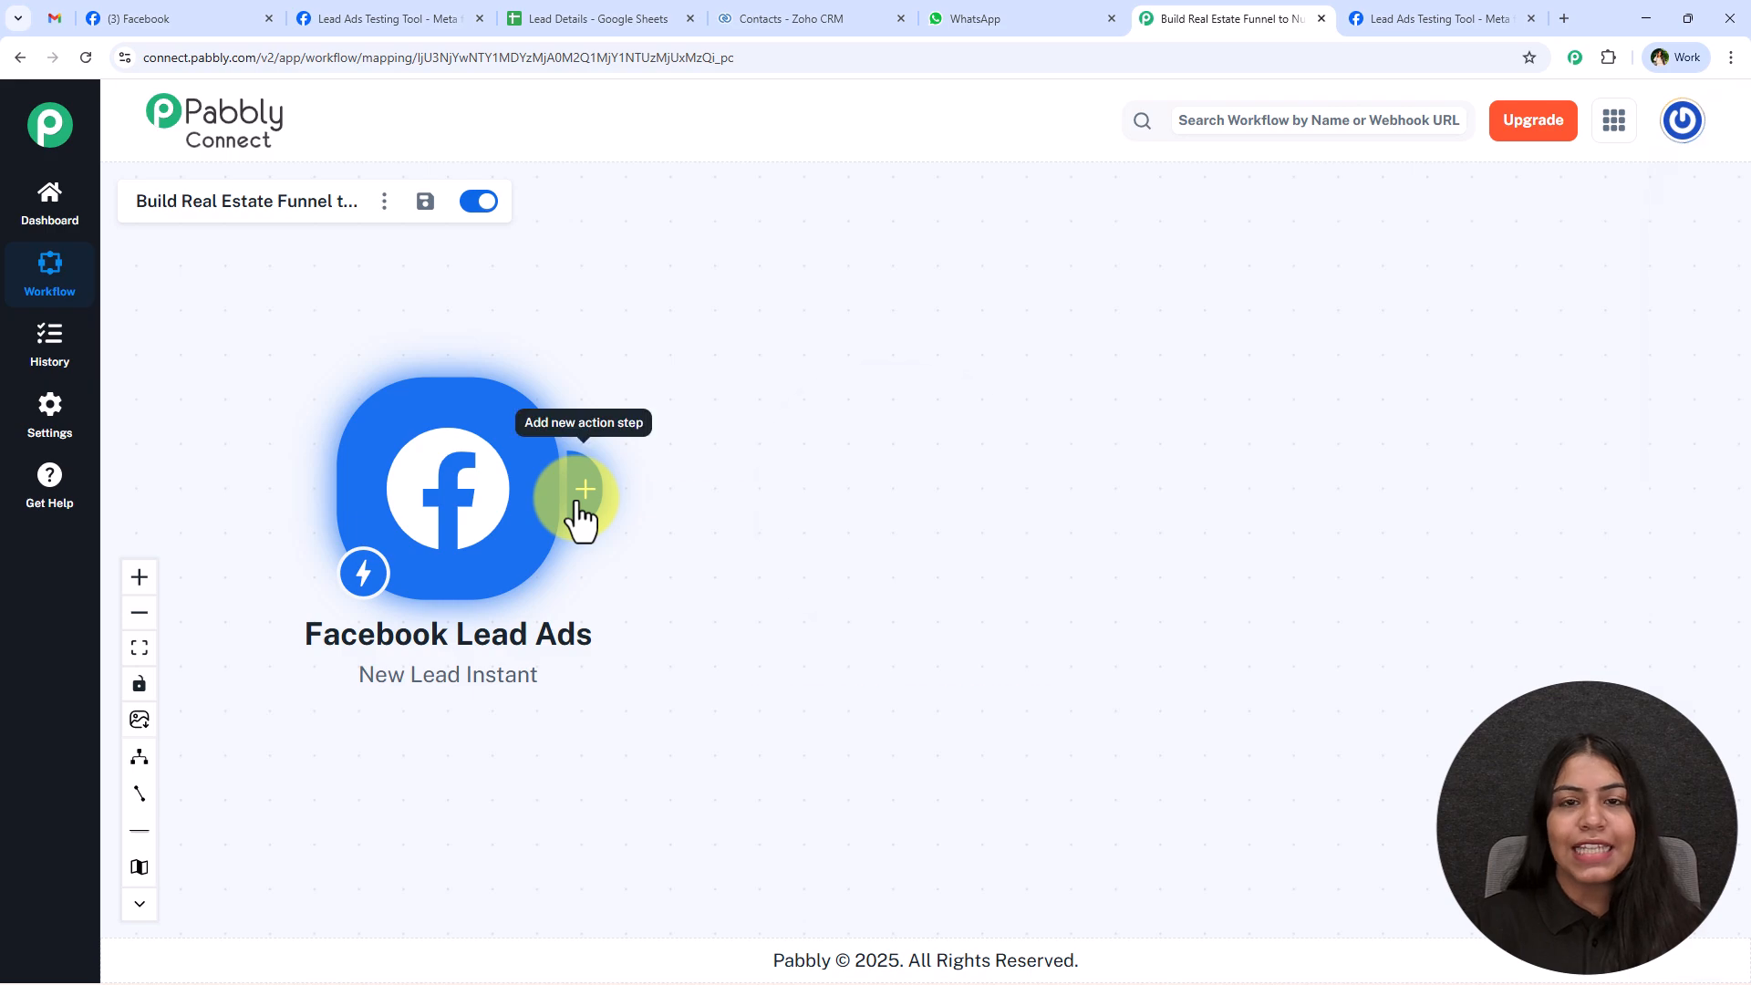
left_click(578, 511)
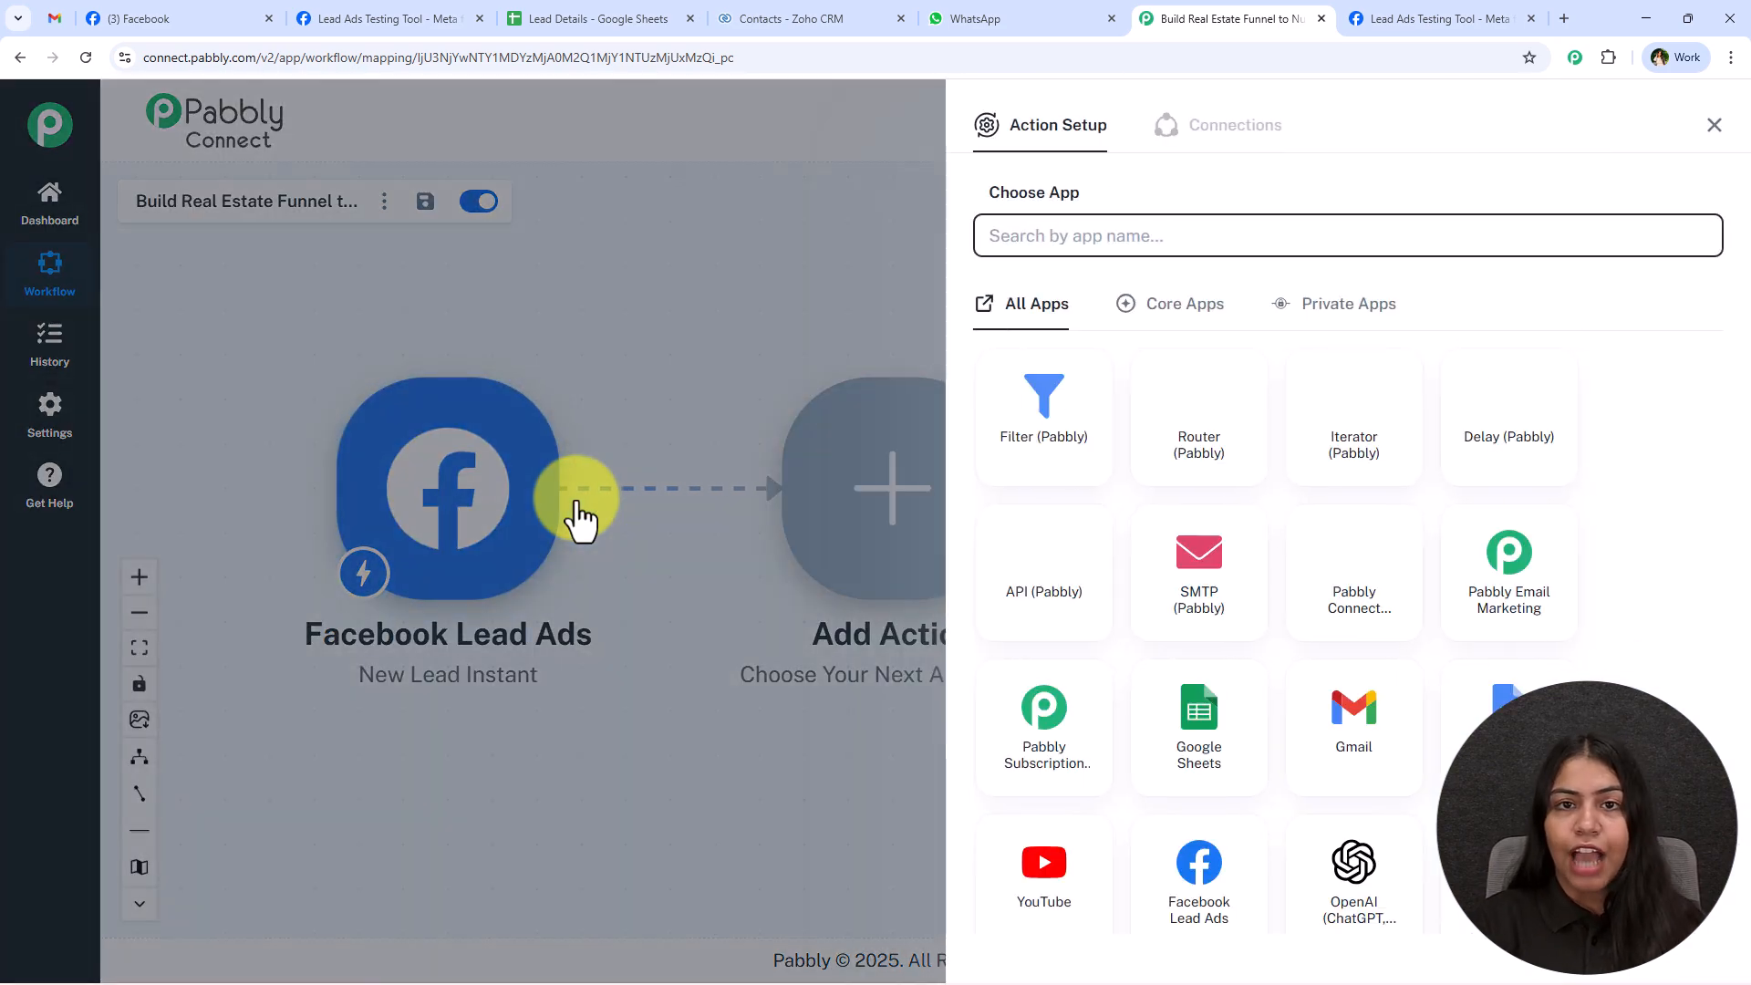
type("SH")
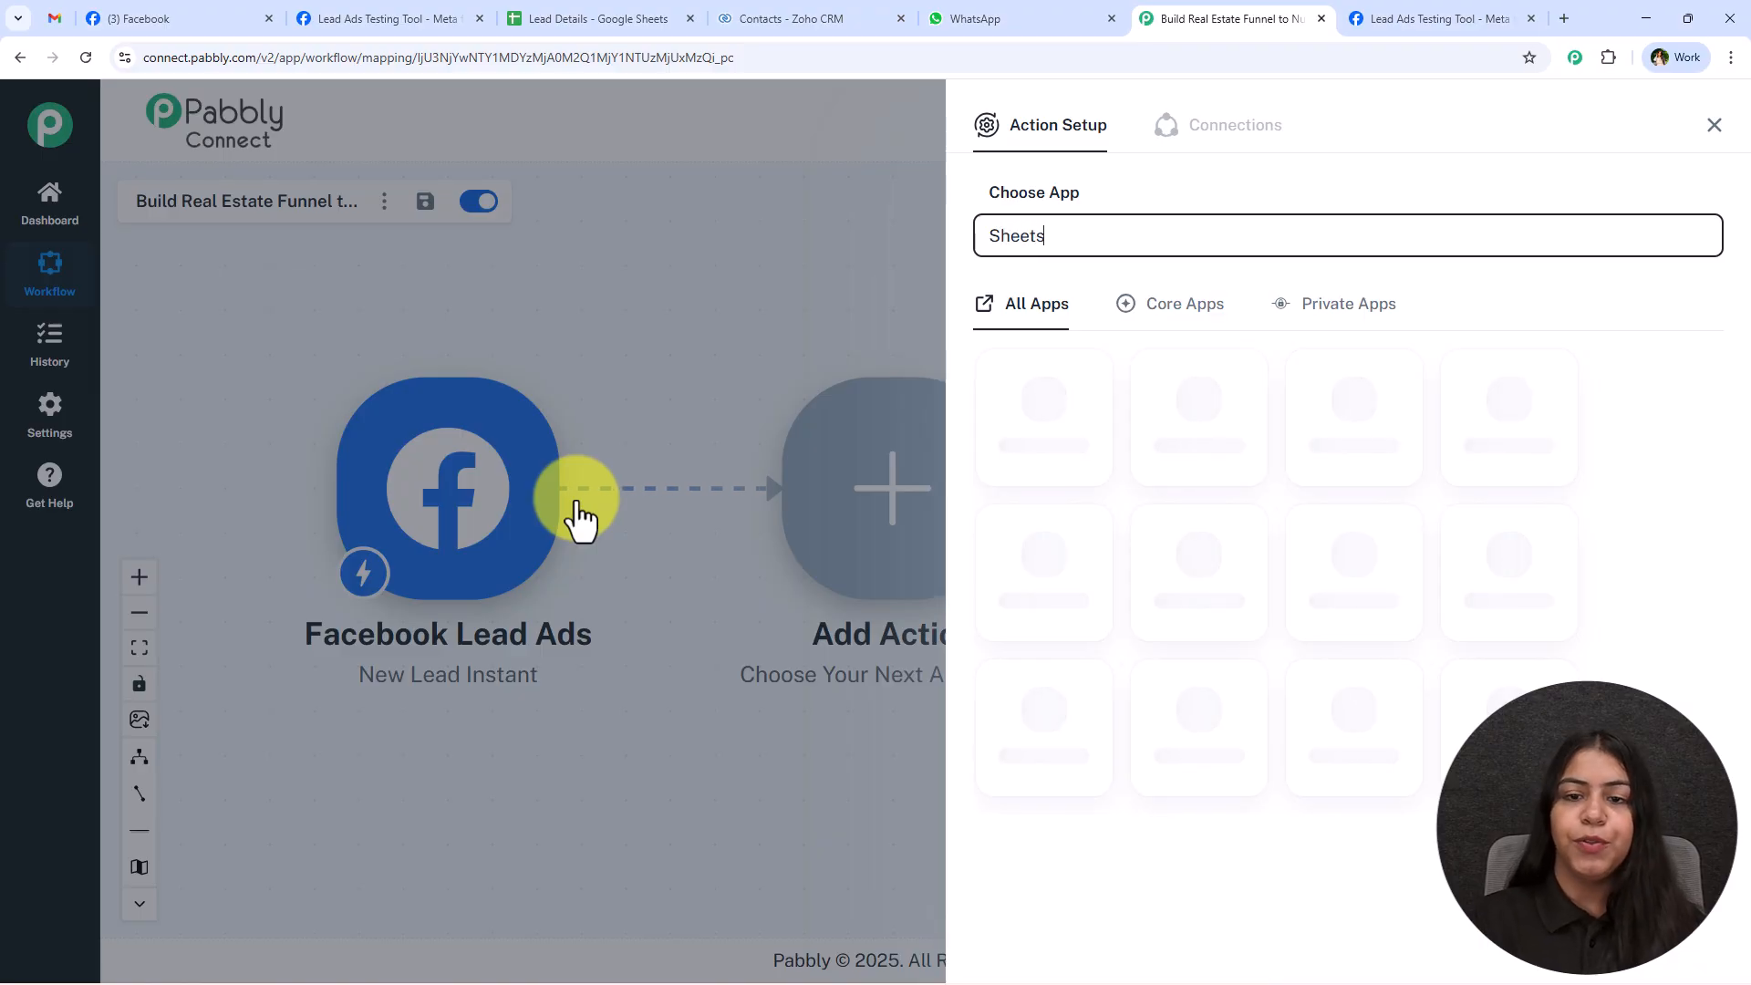
left_click(1067, 403)
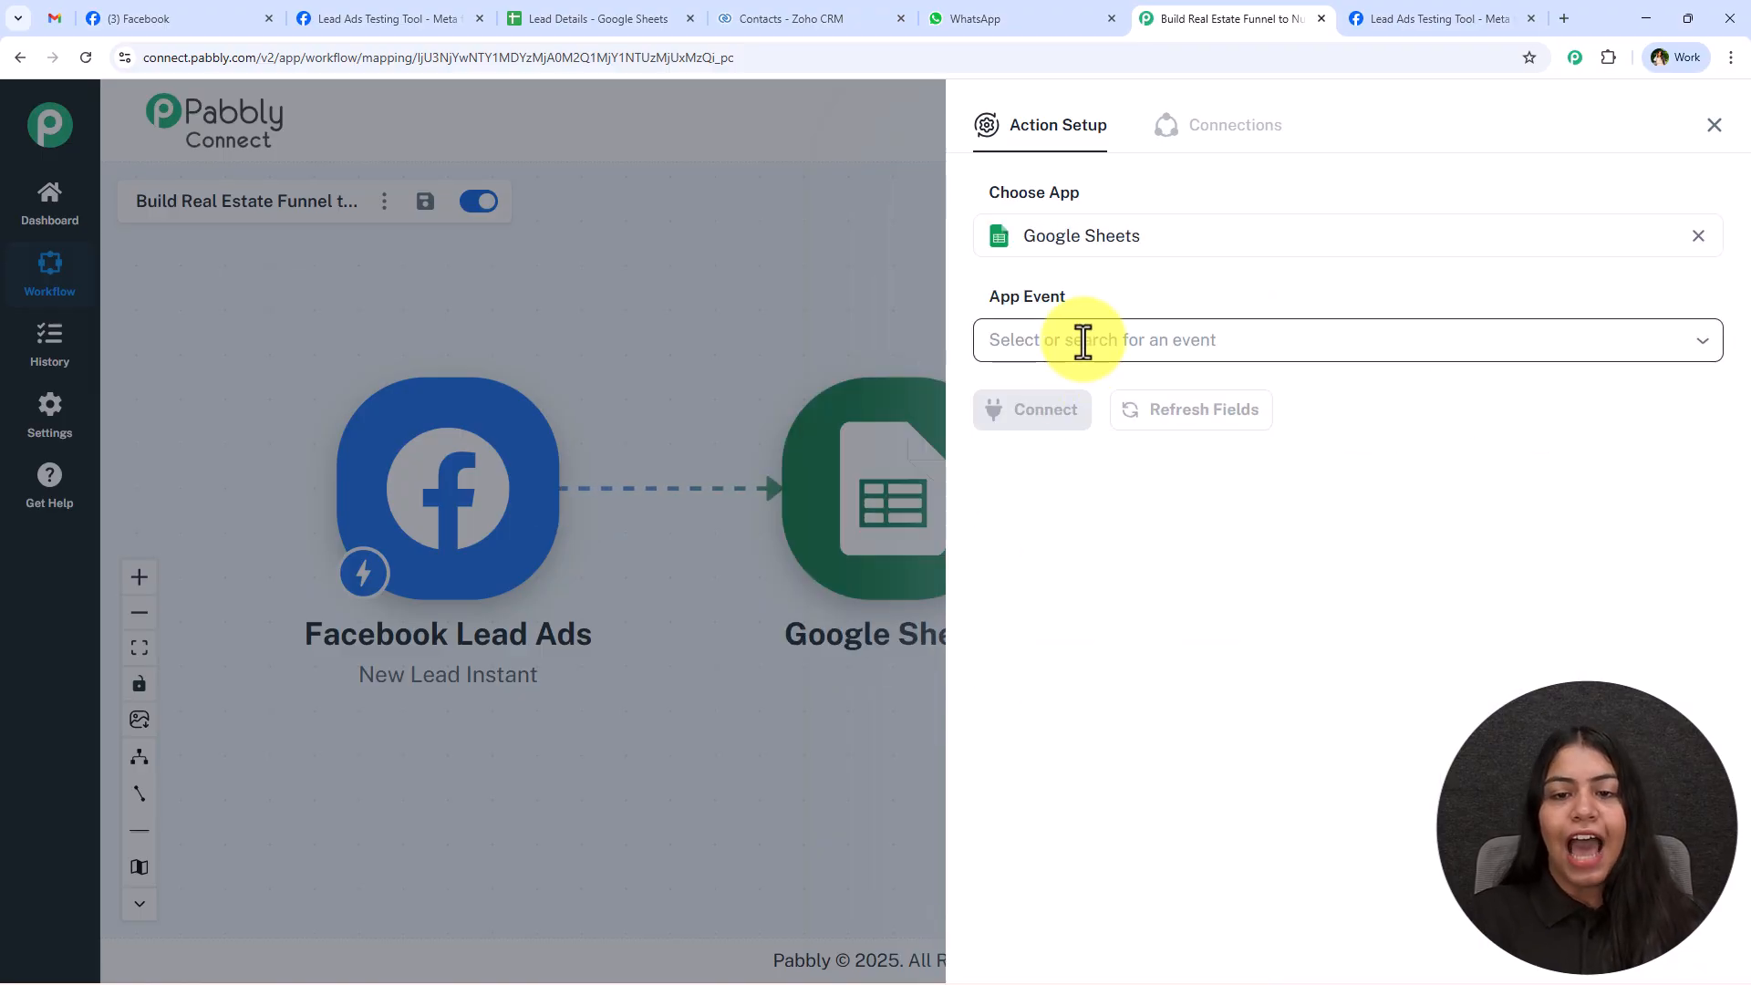
Set the Google Sheets action's event to Add New Row and open its connection setup.
left_click(1083, 341)
left_click(1066, 408)
left_click(1073, 417)
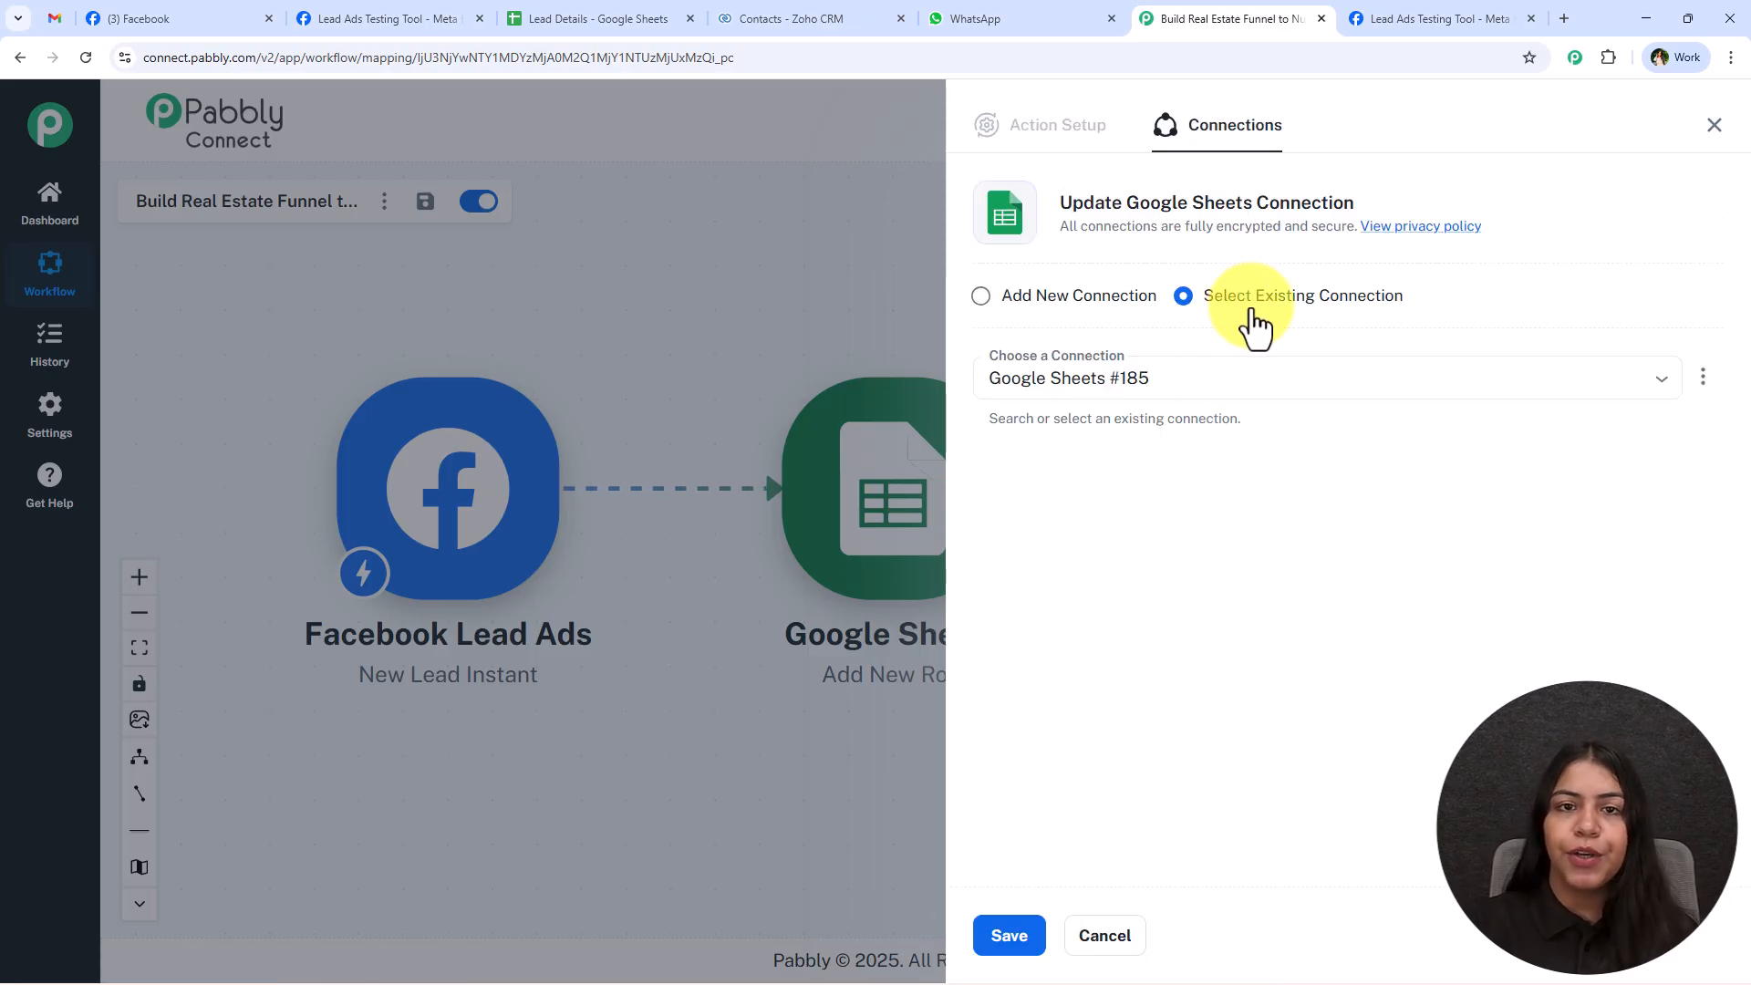
Create a new Google Sheets connection by signing in with the Google account and granting Pabbly Connect Sheets access.
left_click(1111, 299)
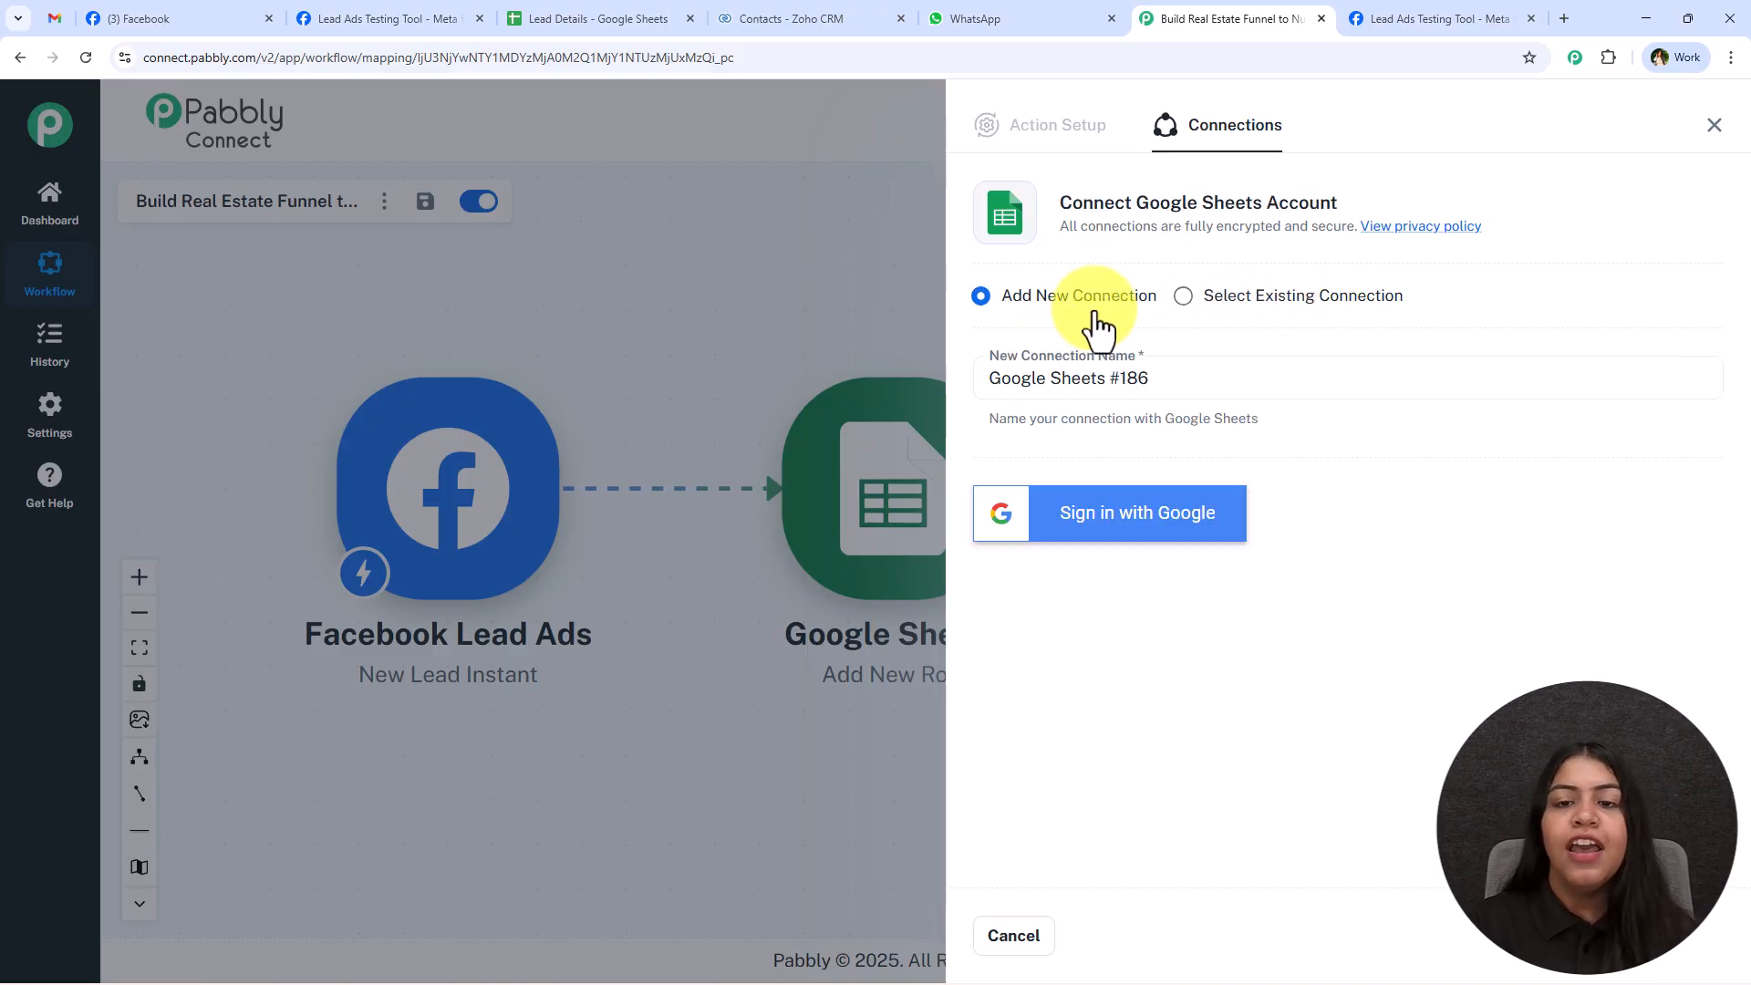
left_click(1144, 525)
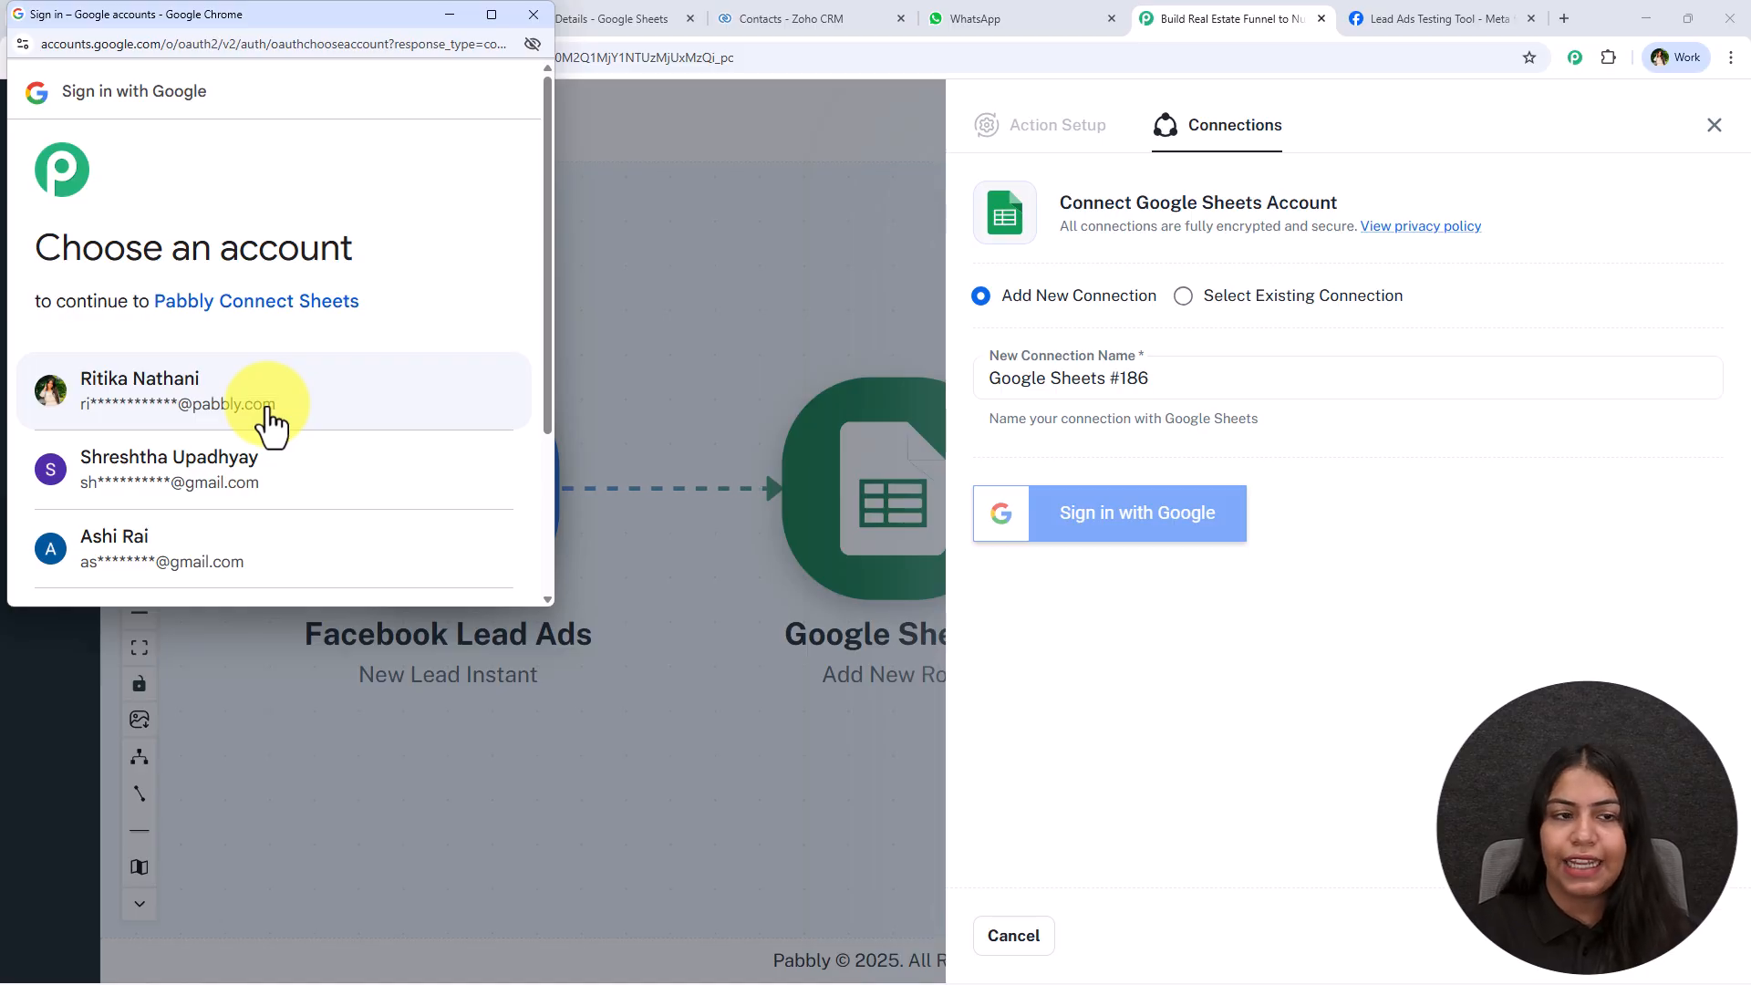
left_click(268, 409)
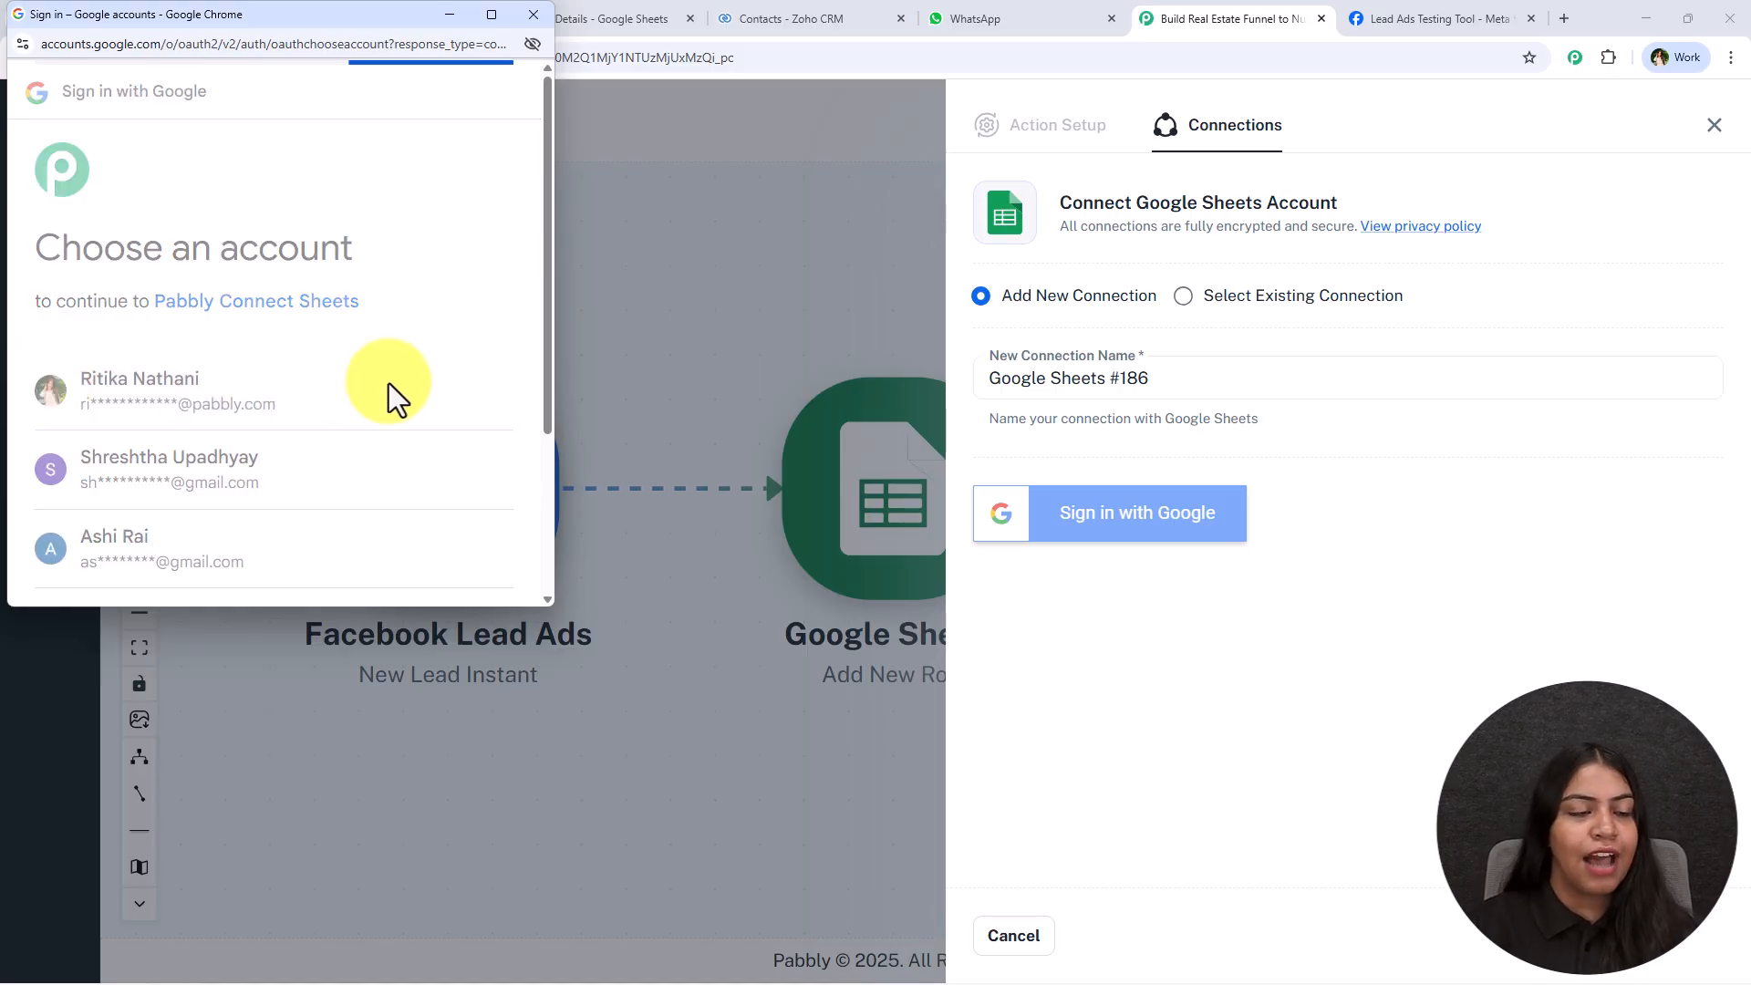
scroll(263, 354, "down", 3)
left_click_drag(80, 237, 240, 238)
left_click_drag(73, 304, 309, 343)
left_click(318, 338)
scroll(320, 337, "down", 3)
left_click(418, 481)
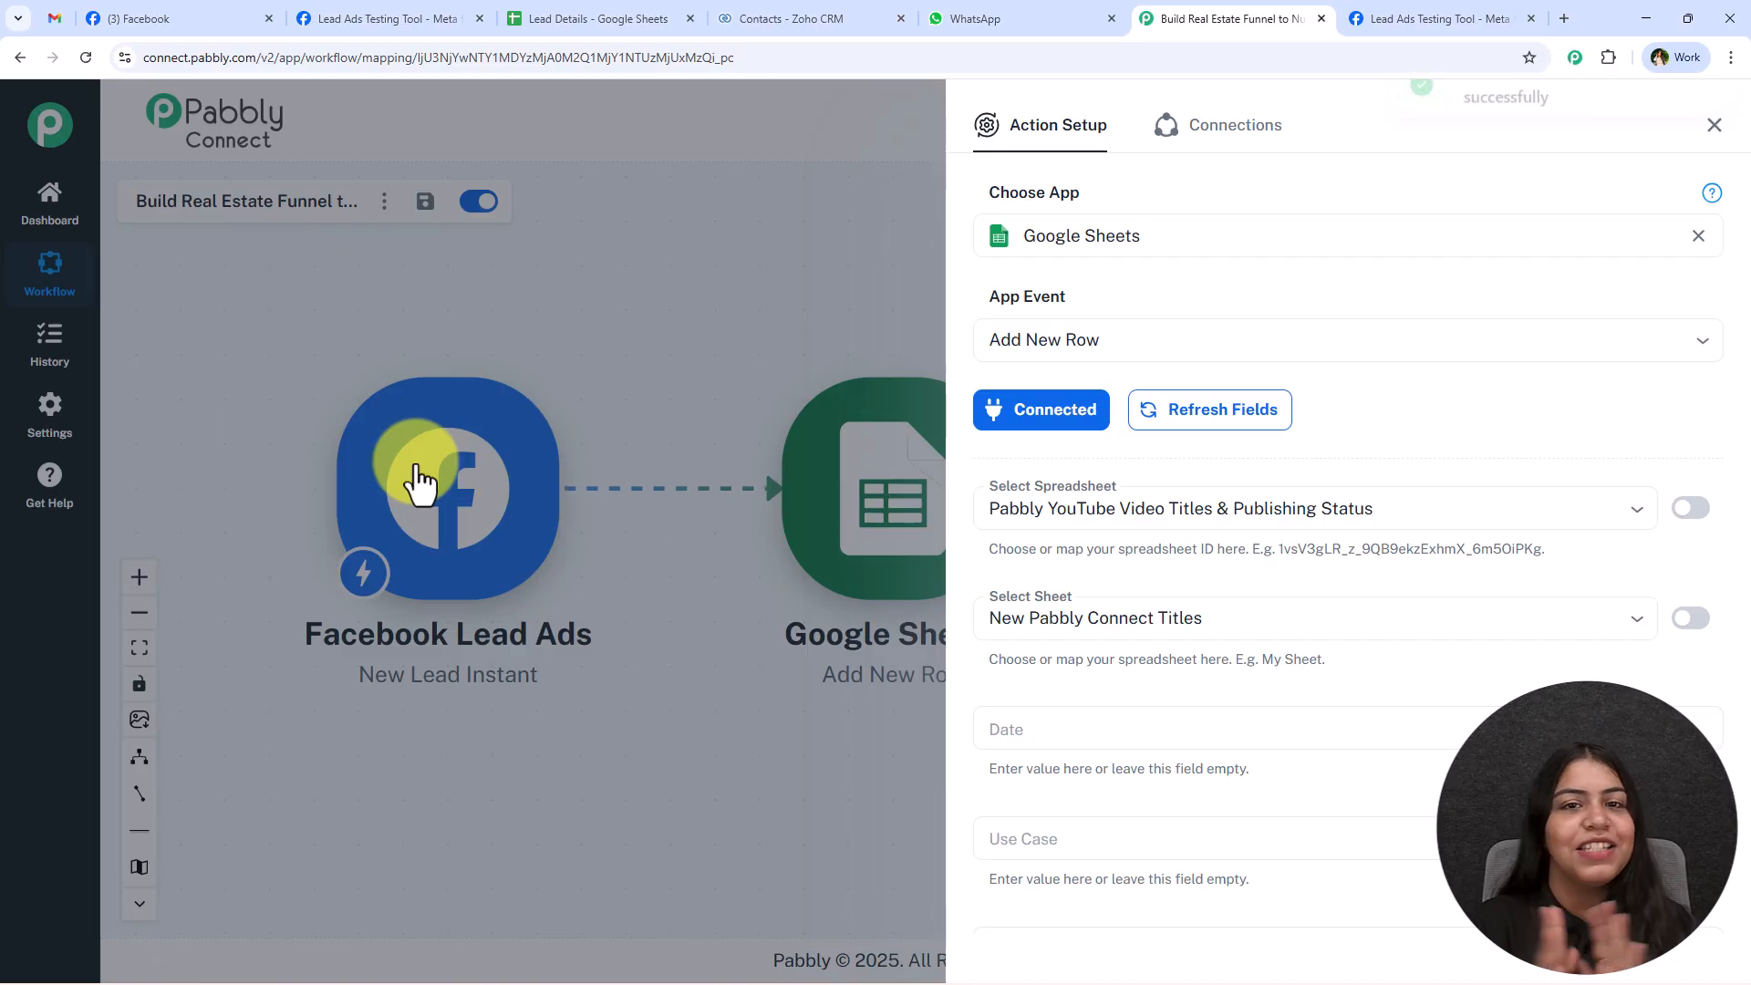
Set the action's spreadsheet to Lead Details and its sheet to Sheet1, checking the name against the open spreadsheet.
scroll(1161, 520, "down", 2)
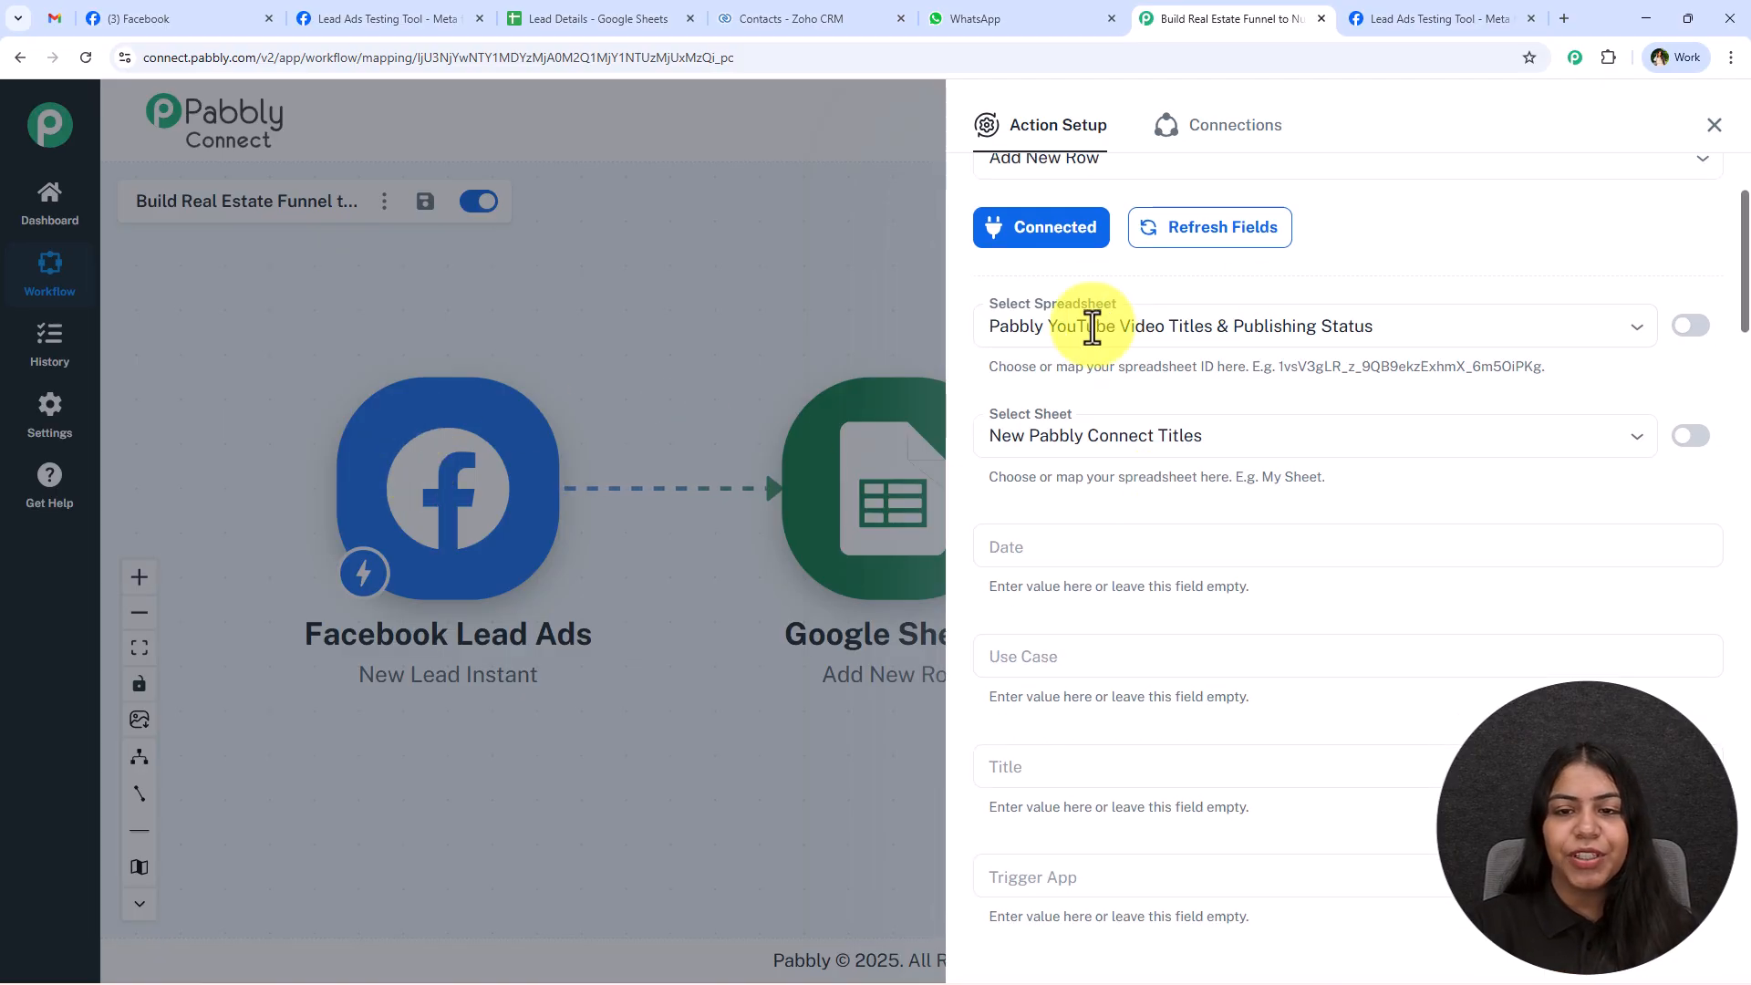
left_click(665, 17)
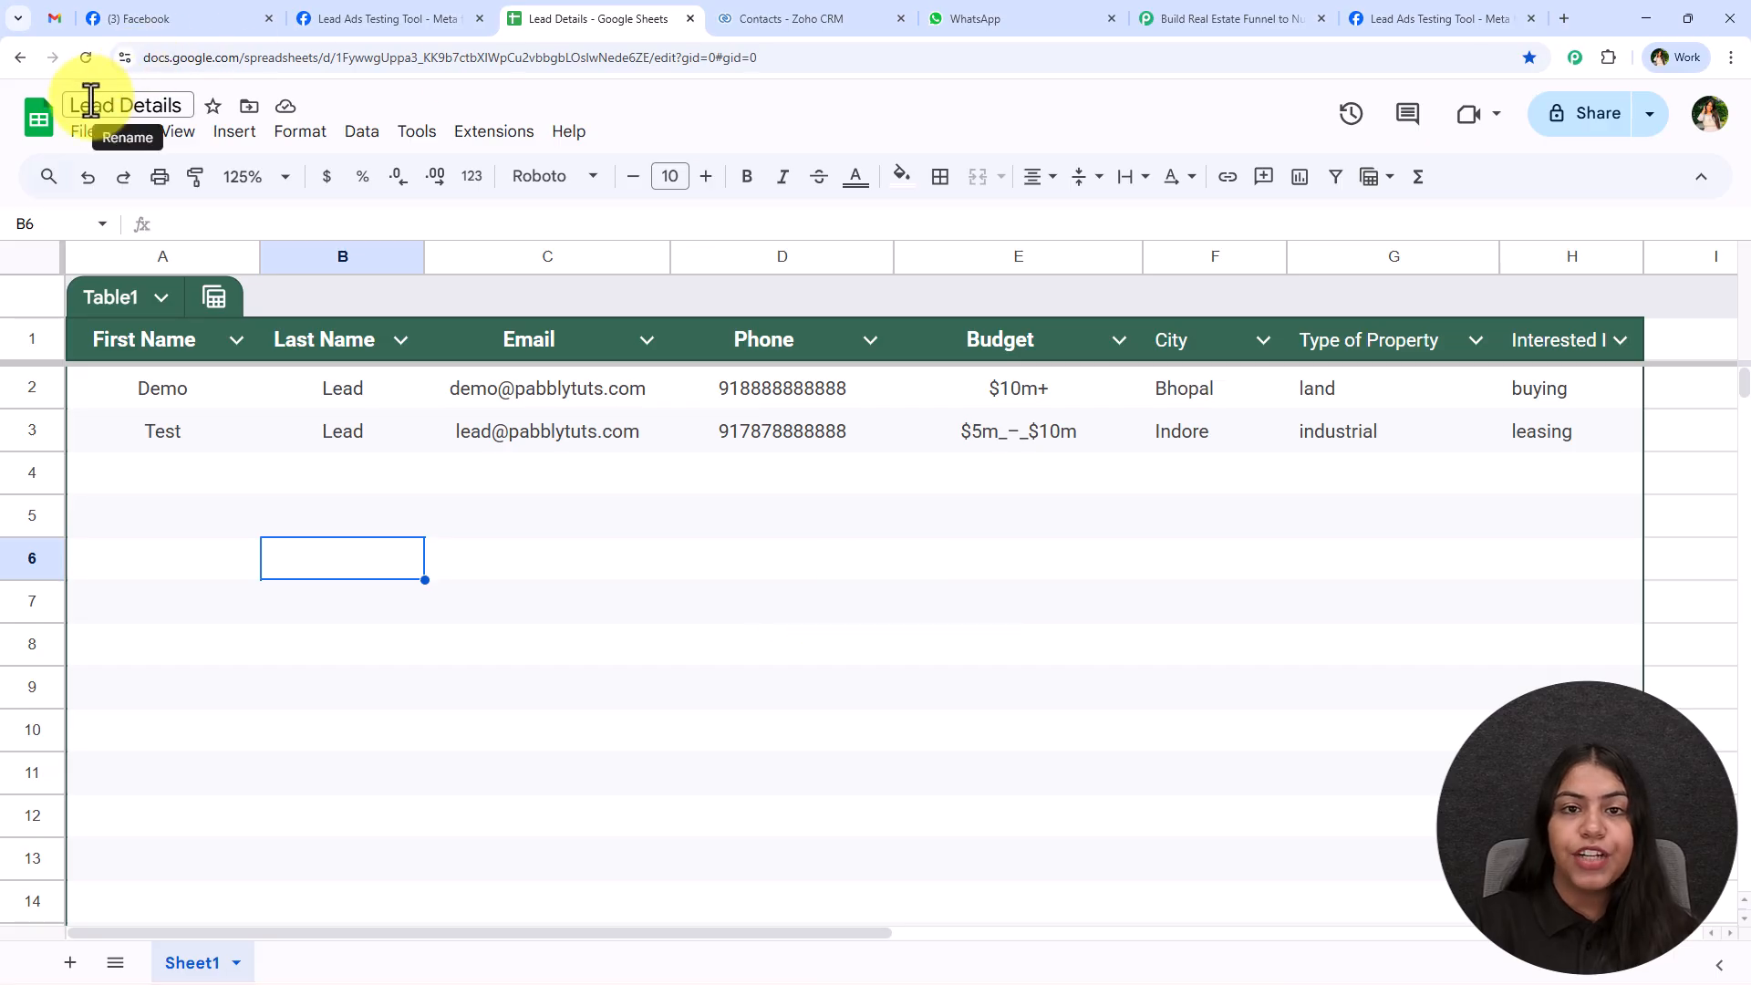
left_click(1254, 16)
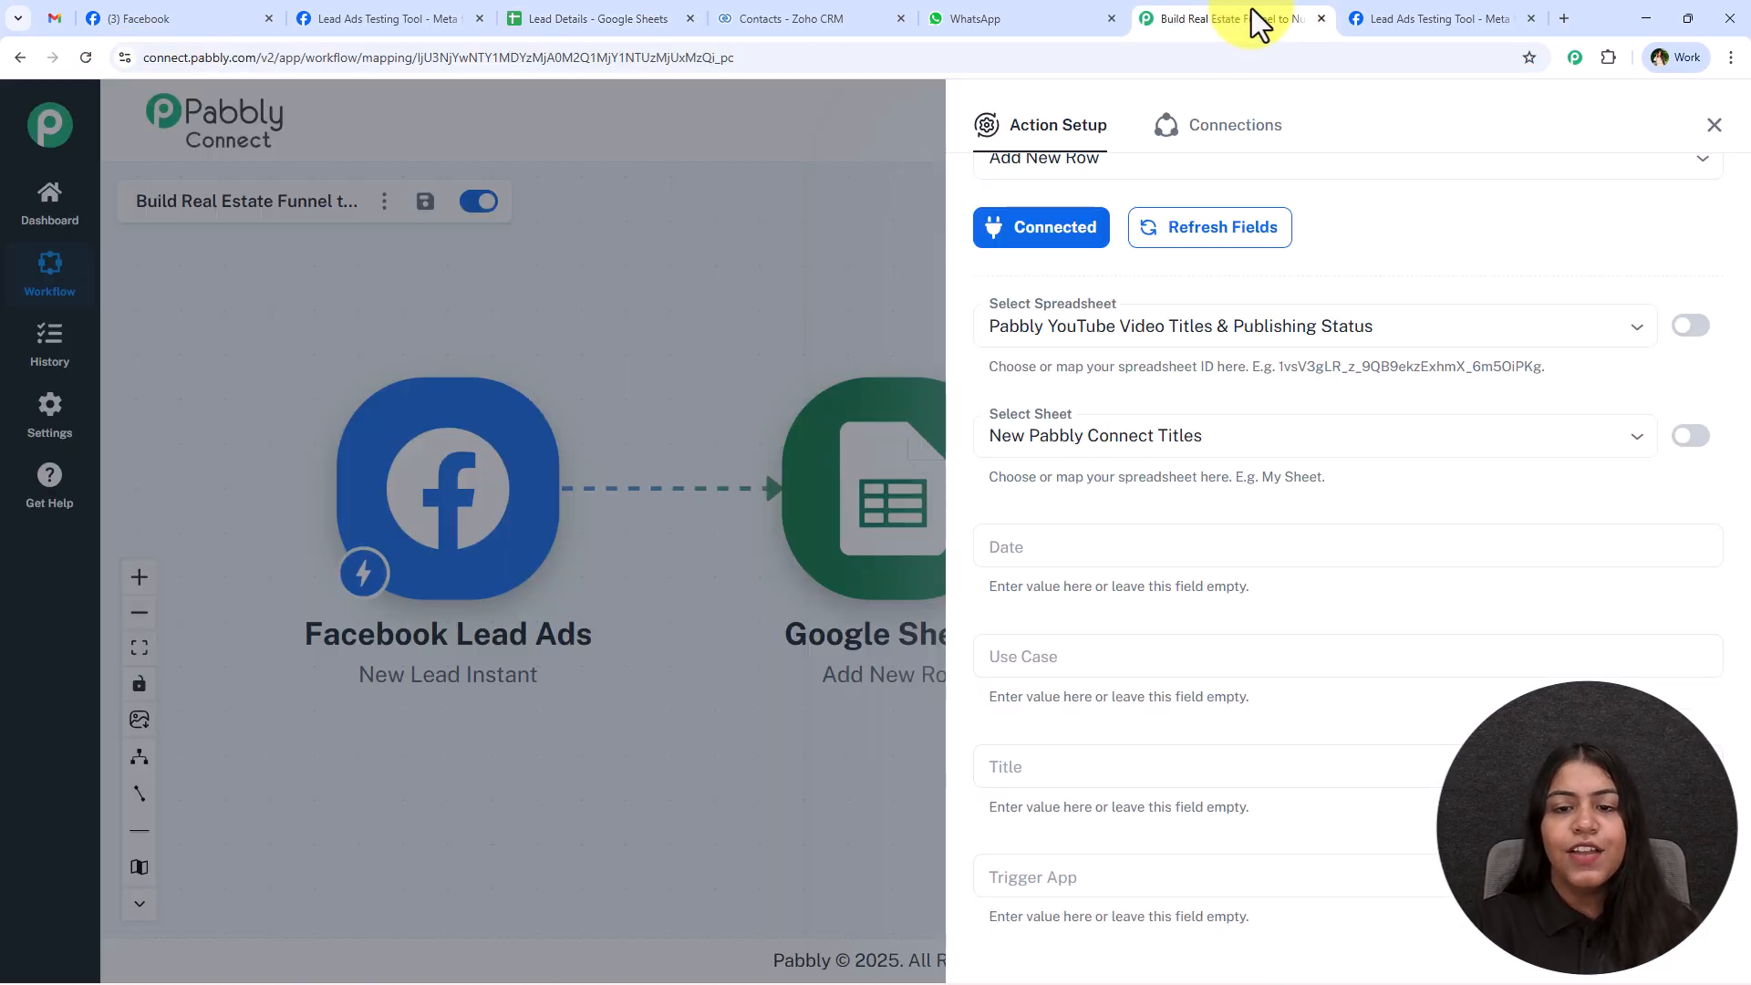
left_click(1189, 325)
left_click(1034, 416)
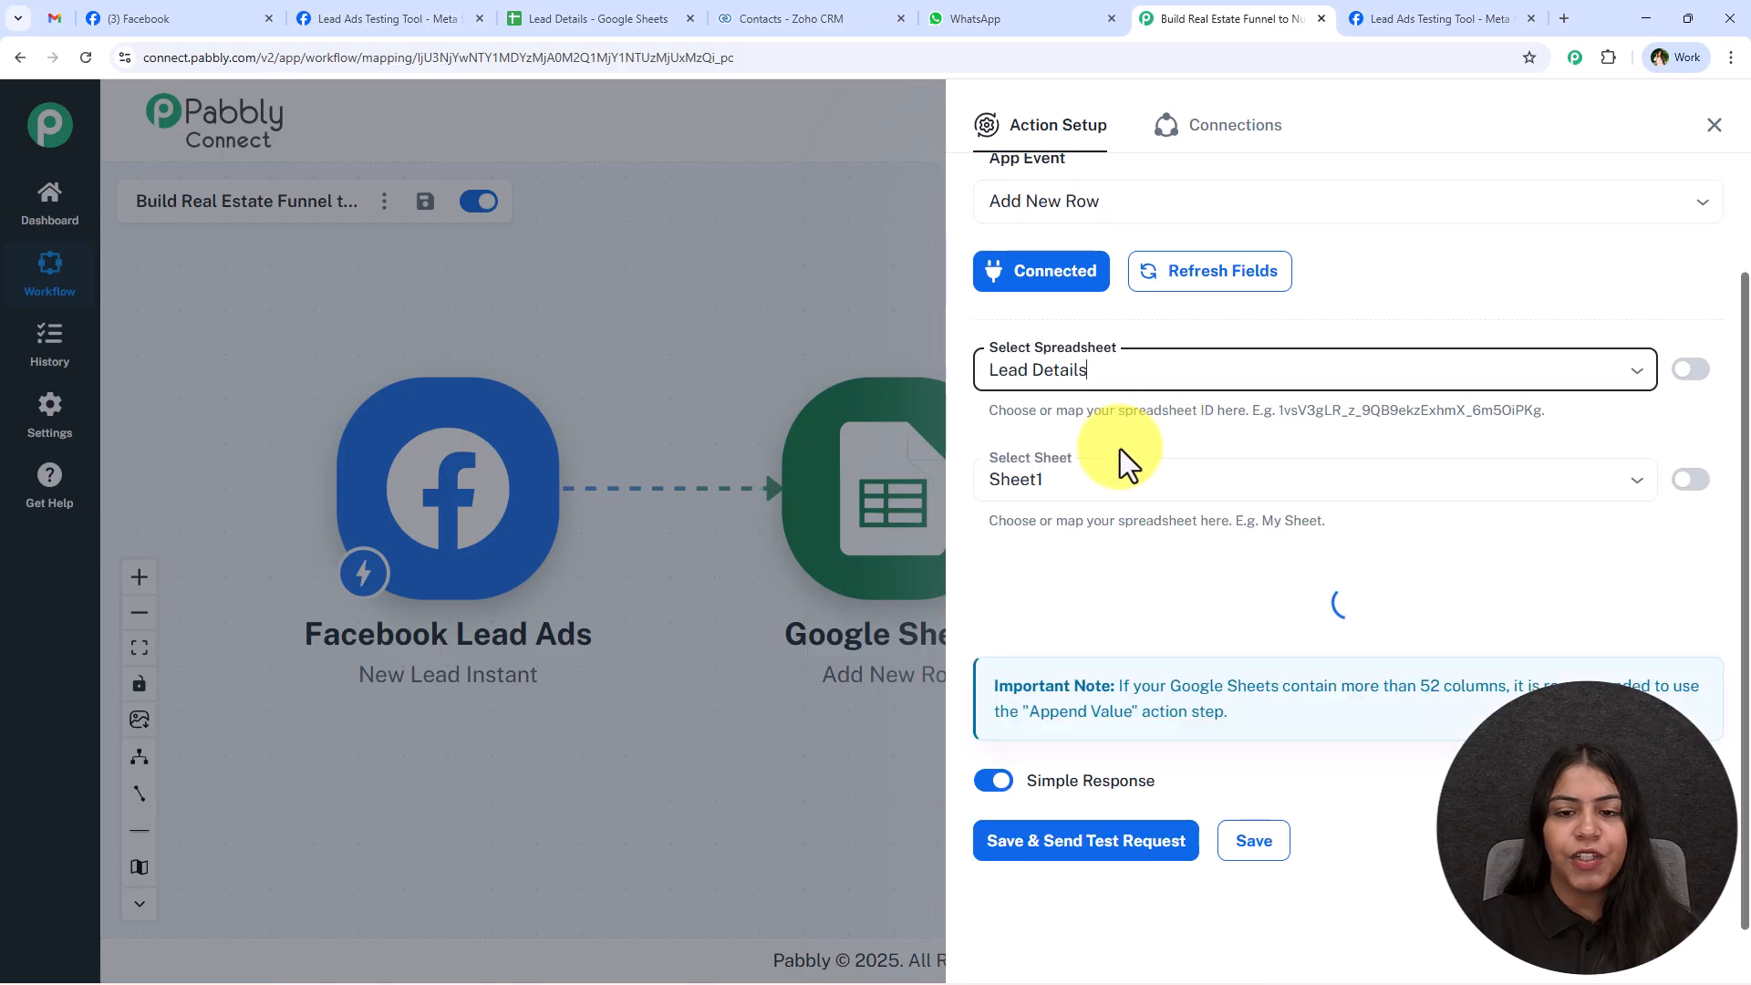
left_click(1131, 412)
left_click(1129, 443)
scroll(1129, 442, "down", 2)
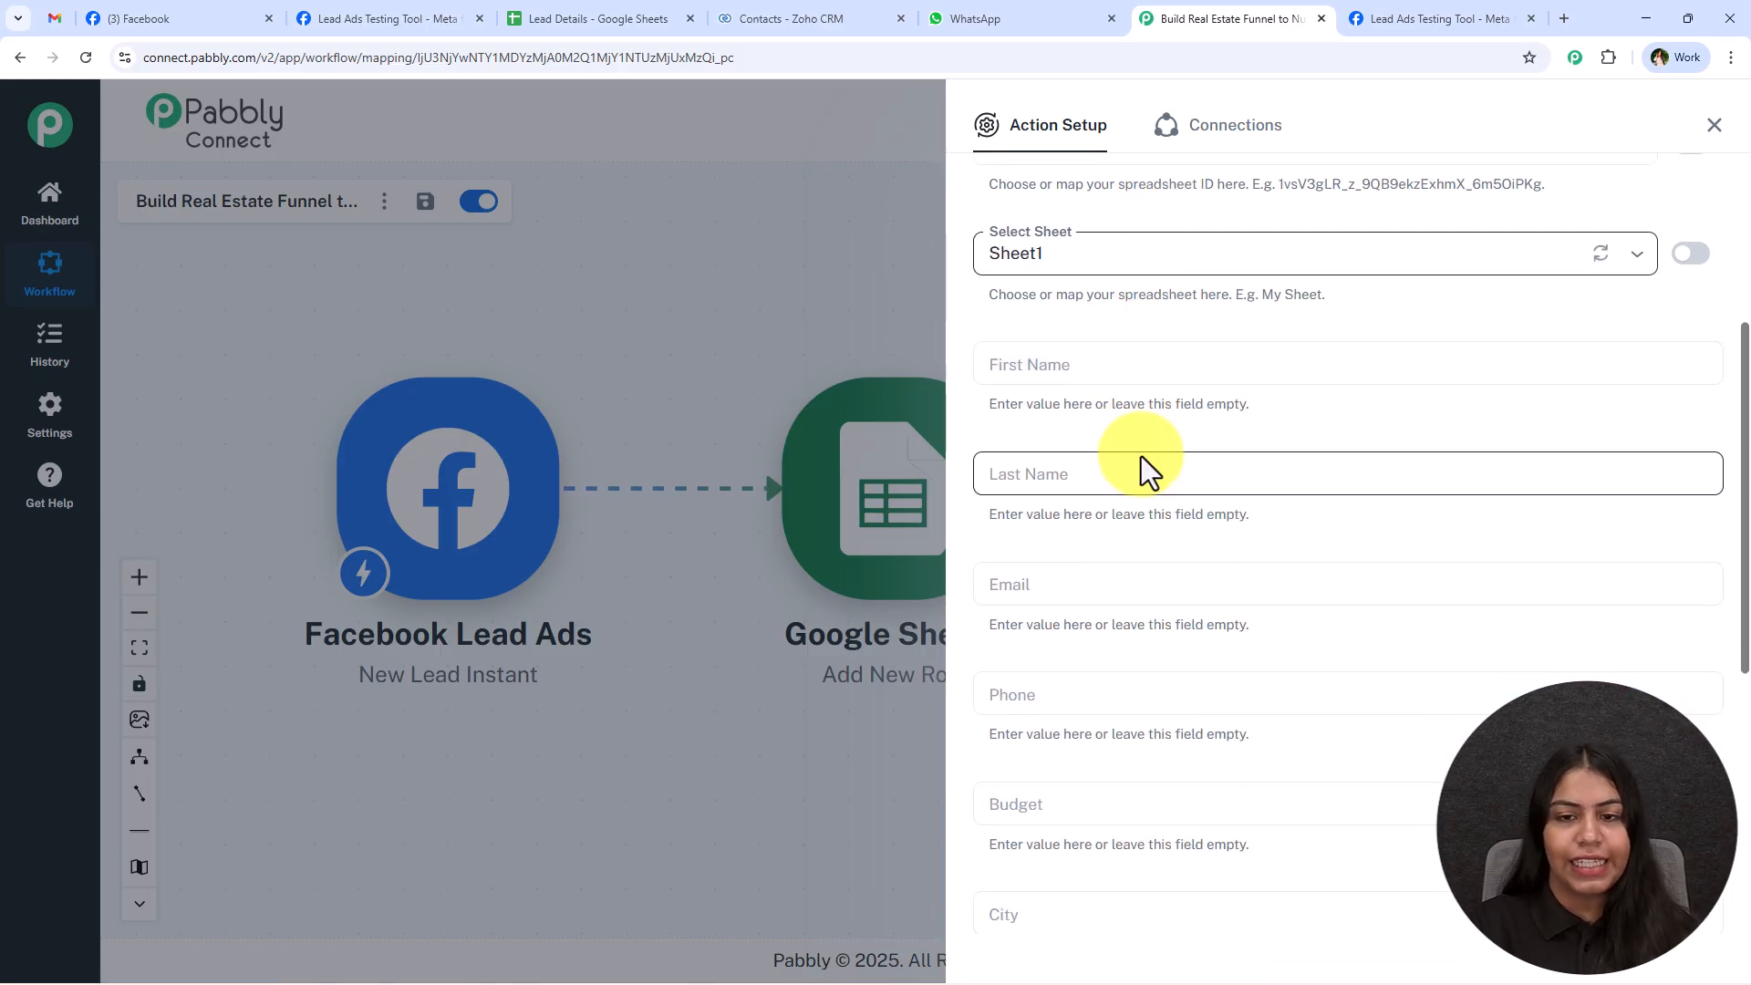
Map the First Name and Last Name columns to the Facebook lead's res4 first_name and res4 last_name values.
left_click(1102, 372)
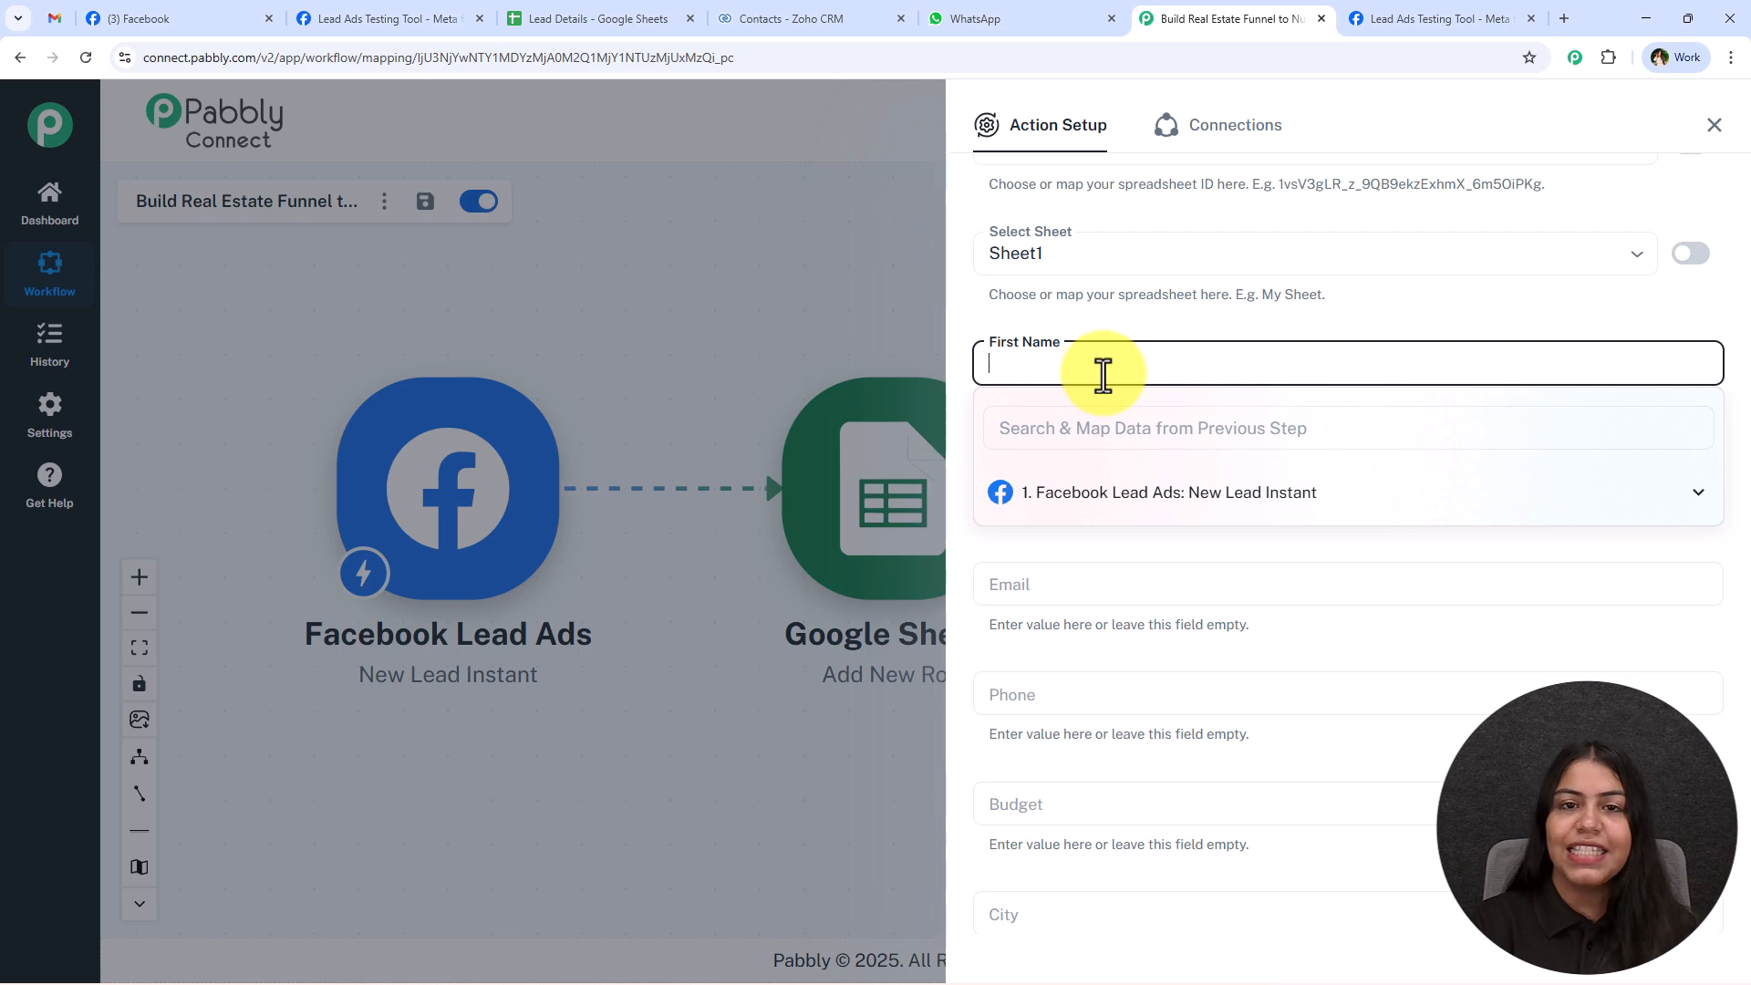
left_click(1178, 493)
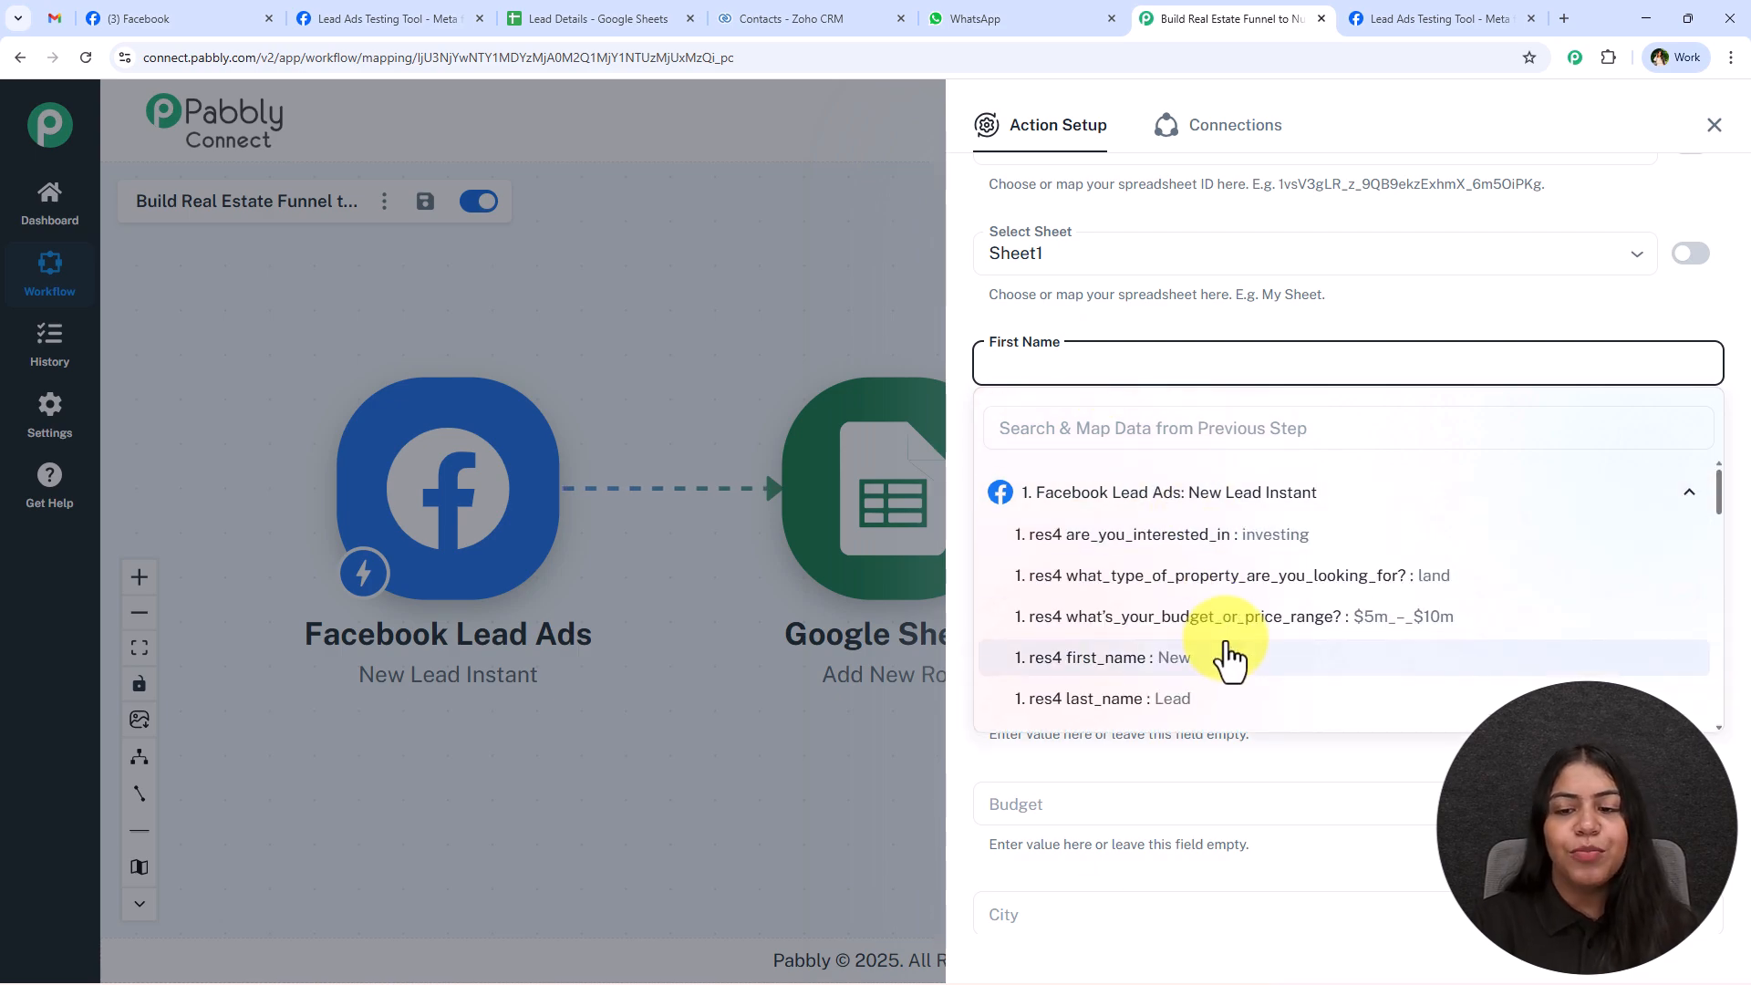
left_click(1230, 658)
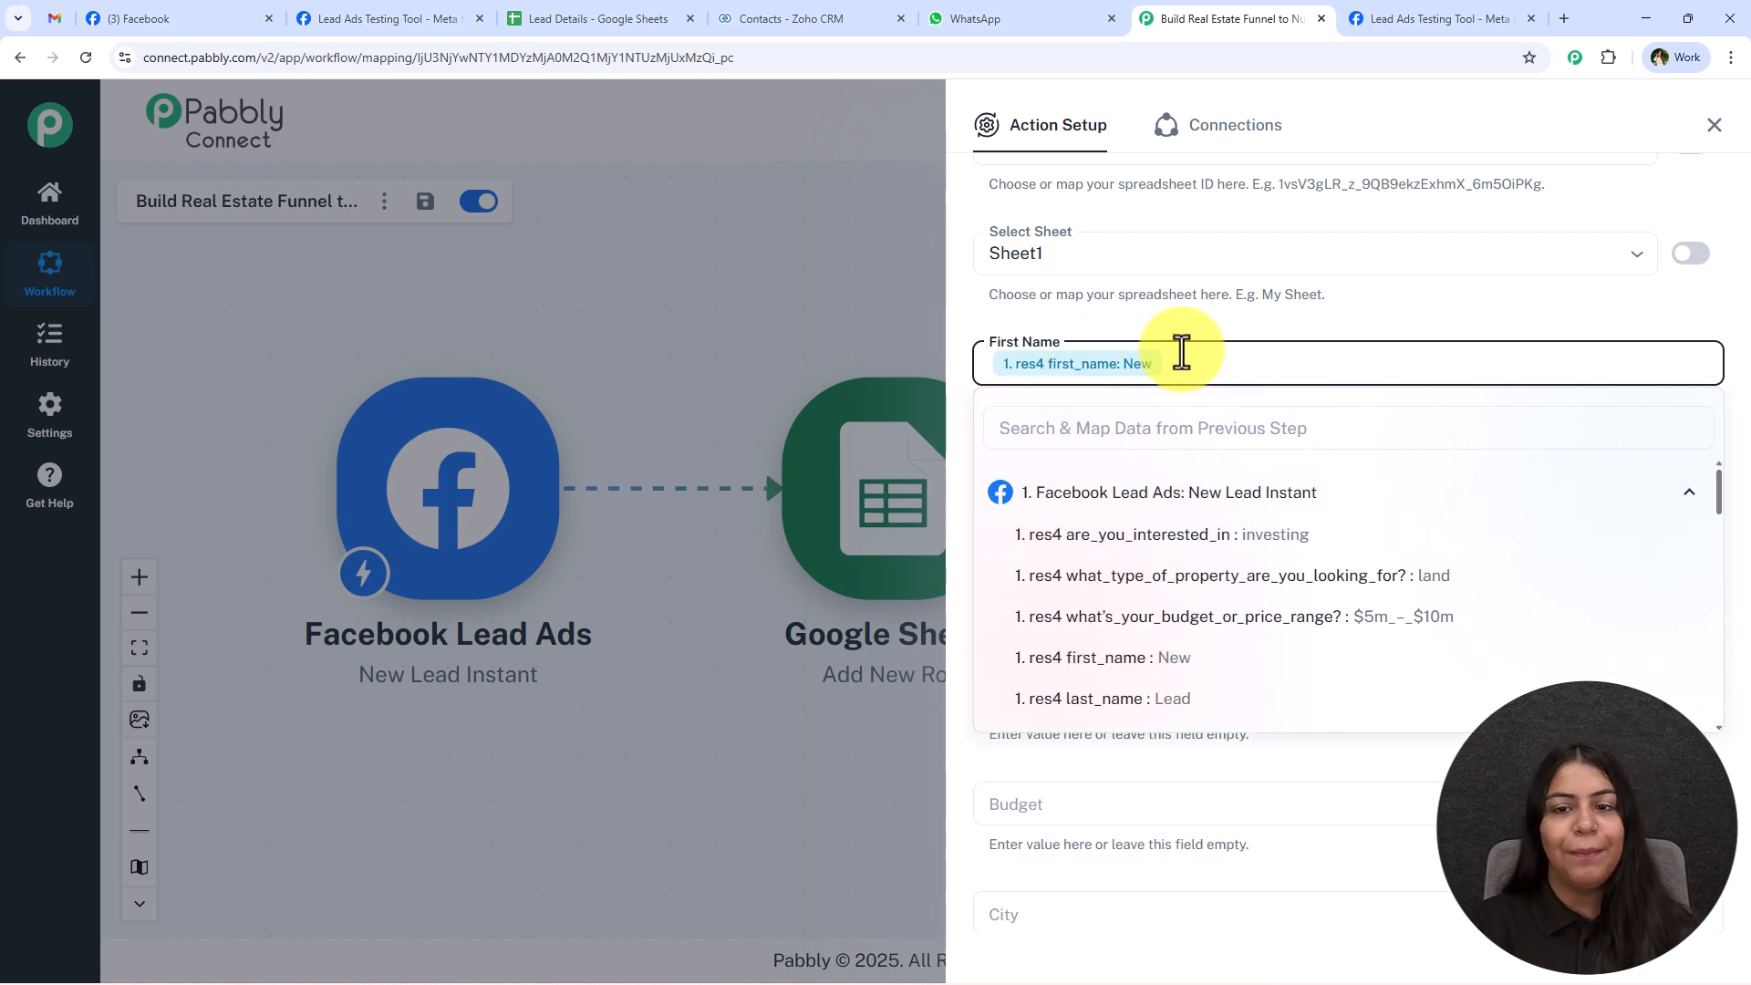
left_click(1059, 474)
left_click(1129, 604)
scroll(1190, 737, "down", 2)
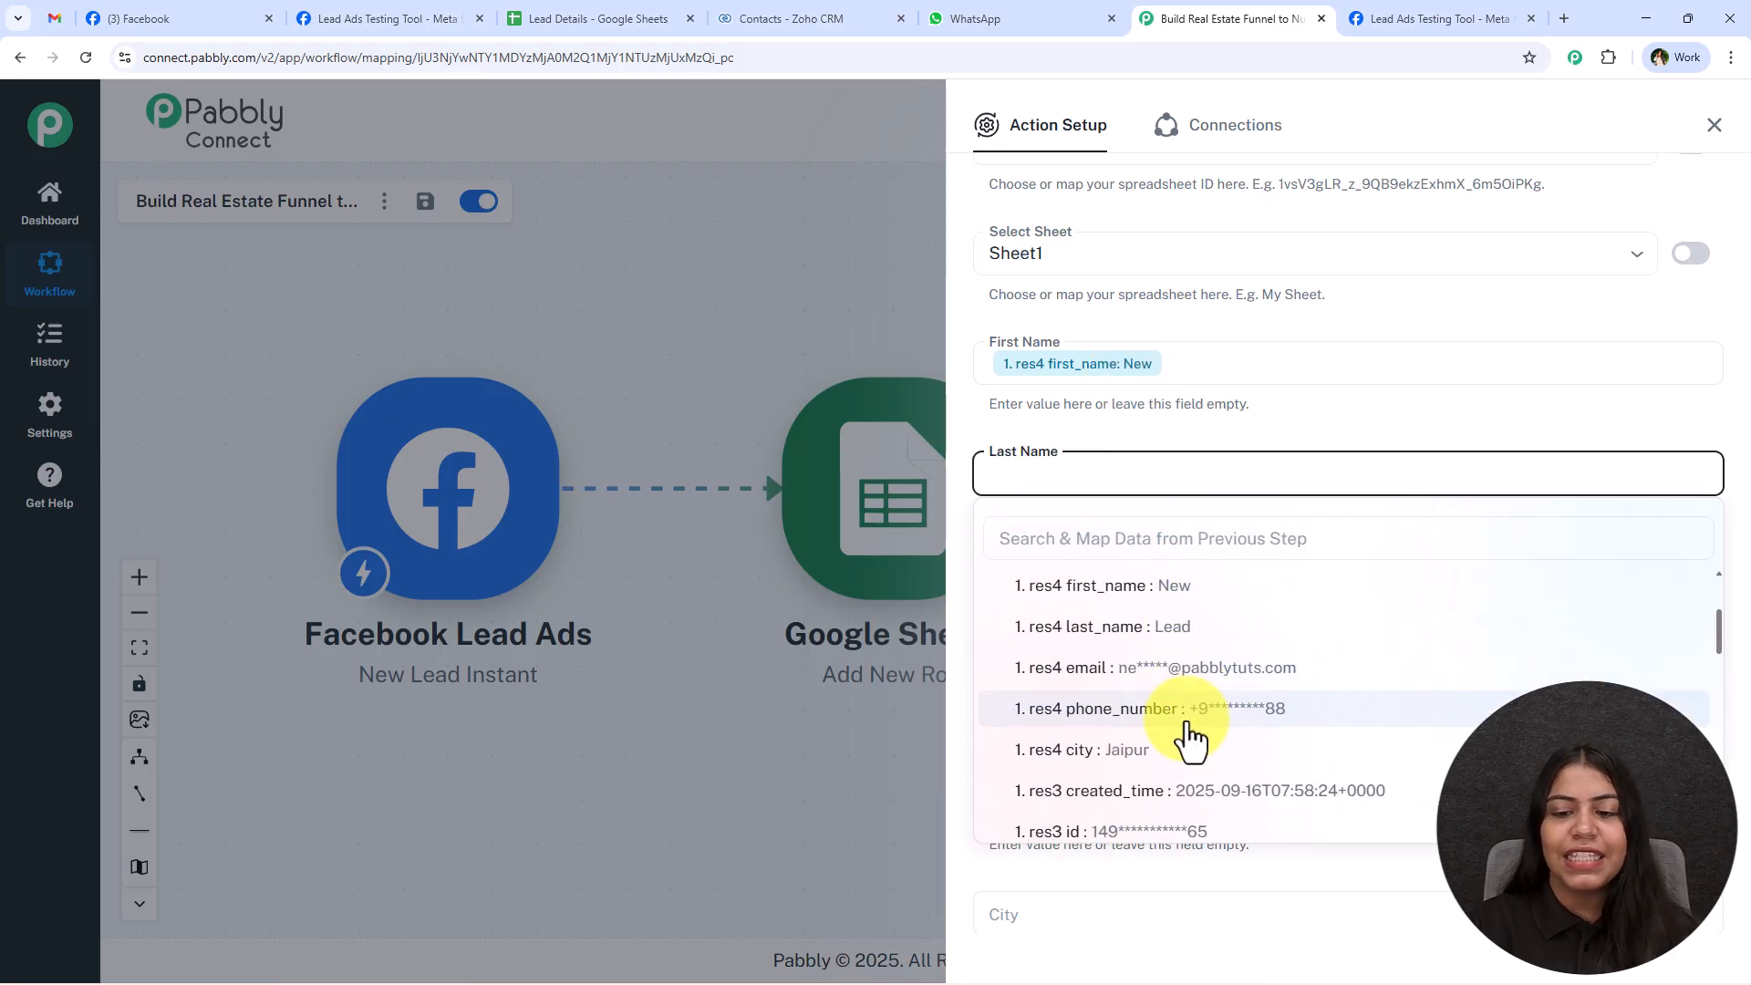
left_click(1177, 625)
Map the Email column to the Facebook lead's res4 email value.
scroll(1161, 547, "down", 2)
left_click(1131, 410)
left_click(1113, 469)
type("@")
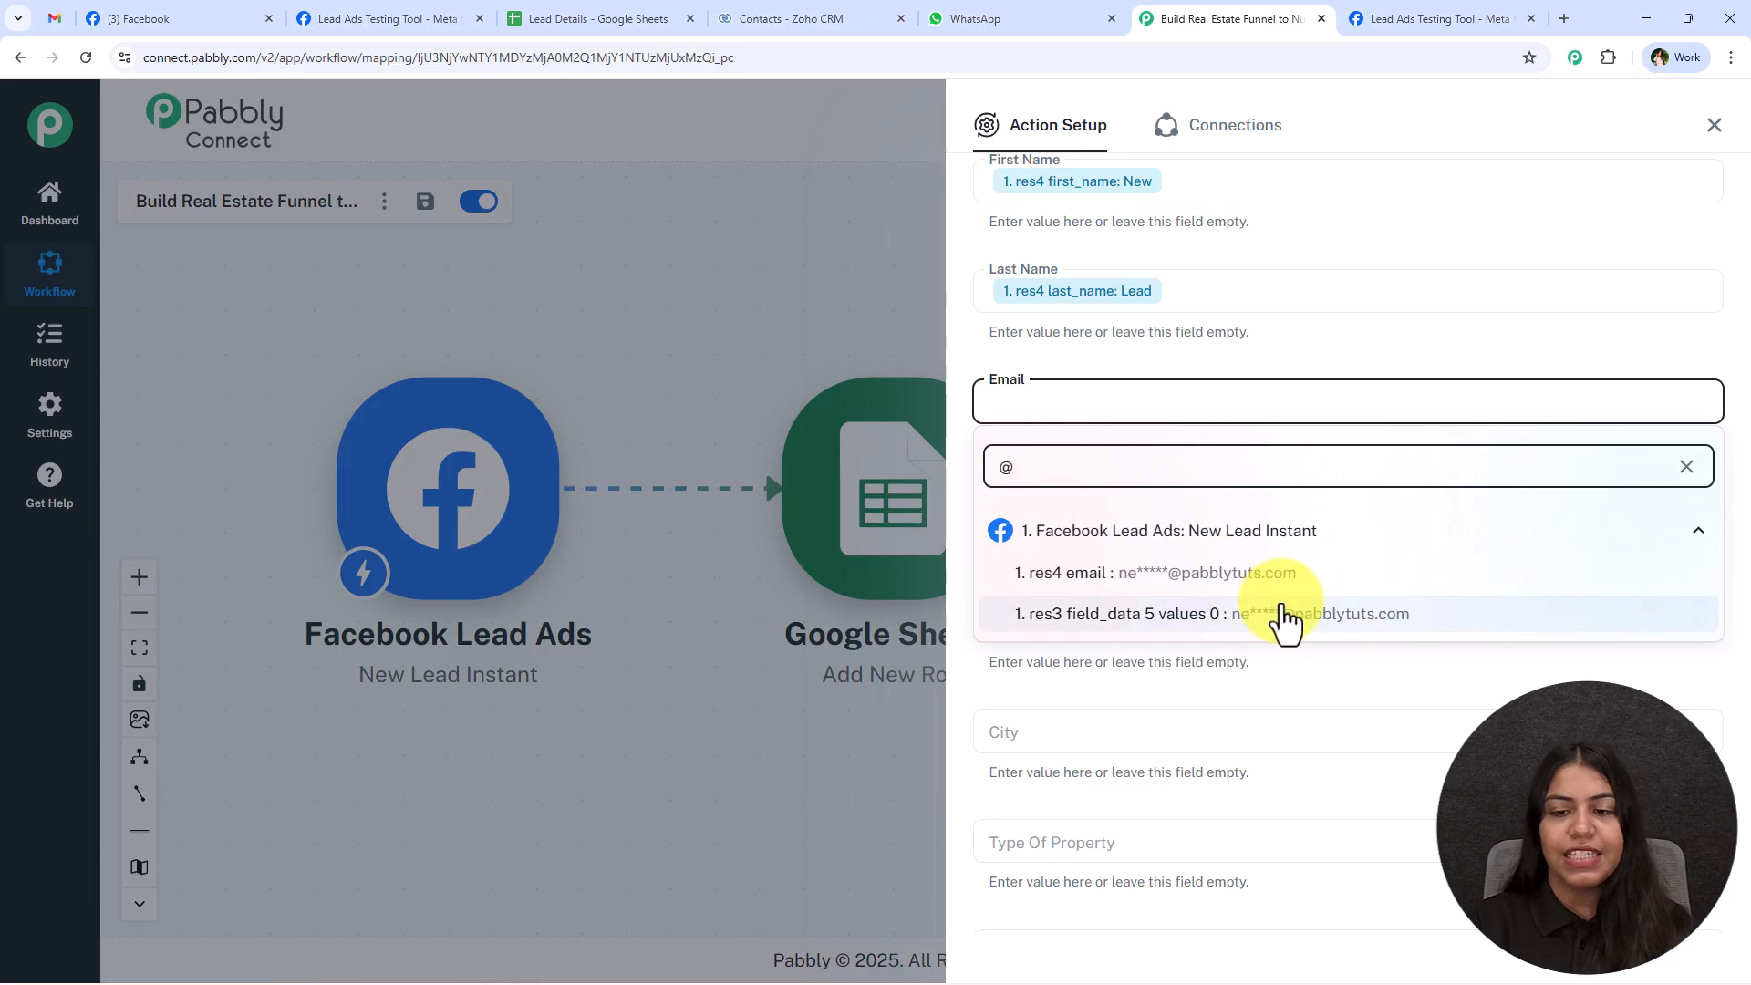
left_click(1286, 616)
key("BackSpace")
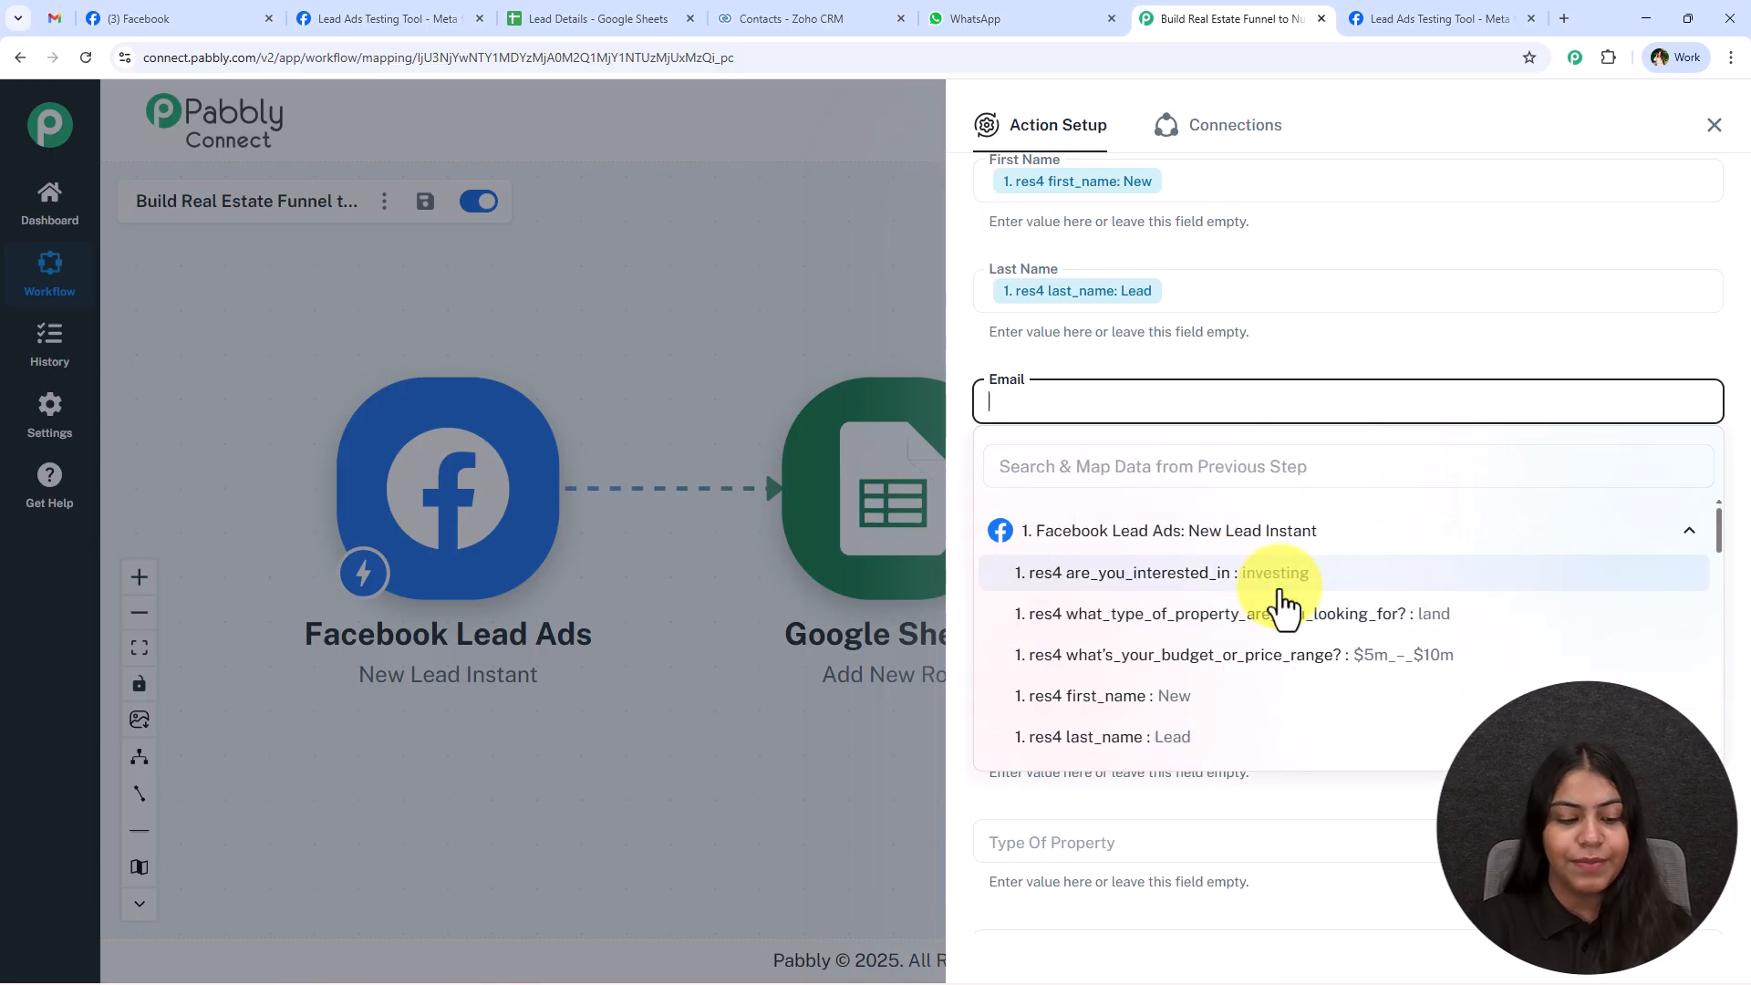
left_click(1158, 471)
type("@")
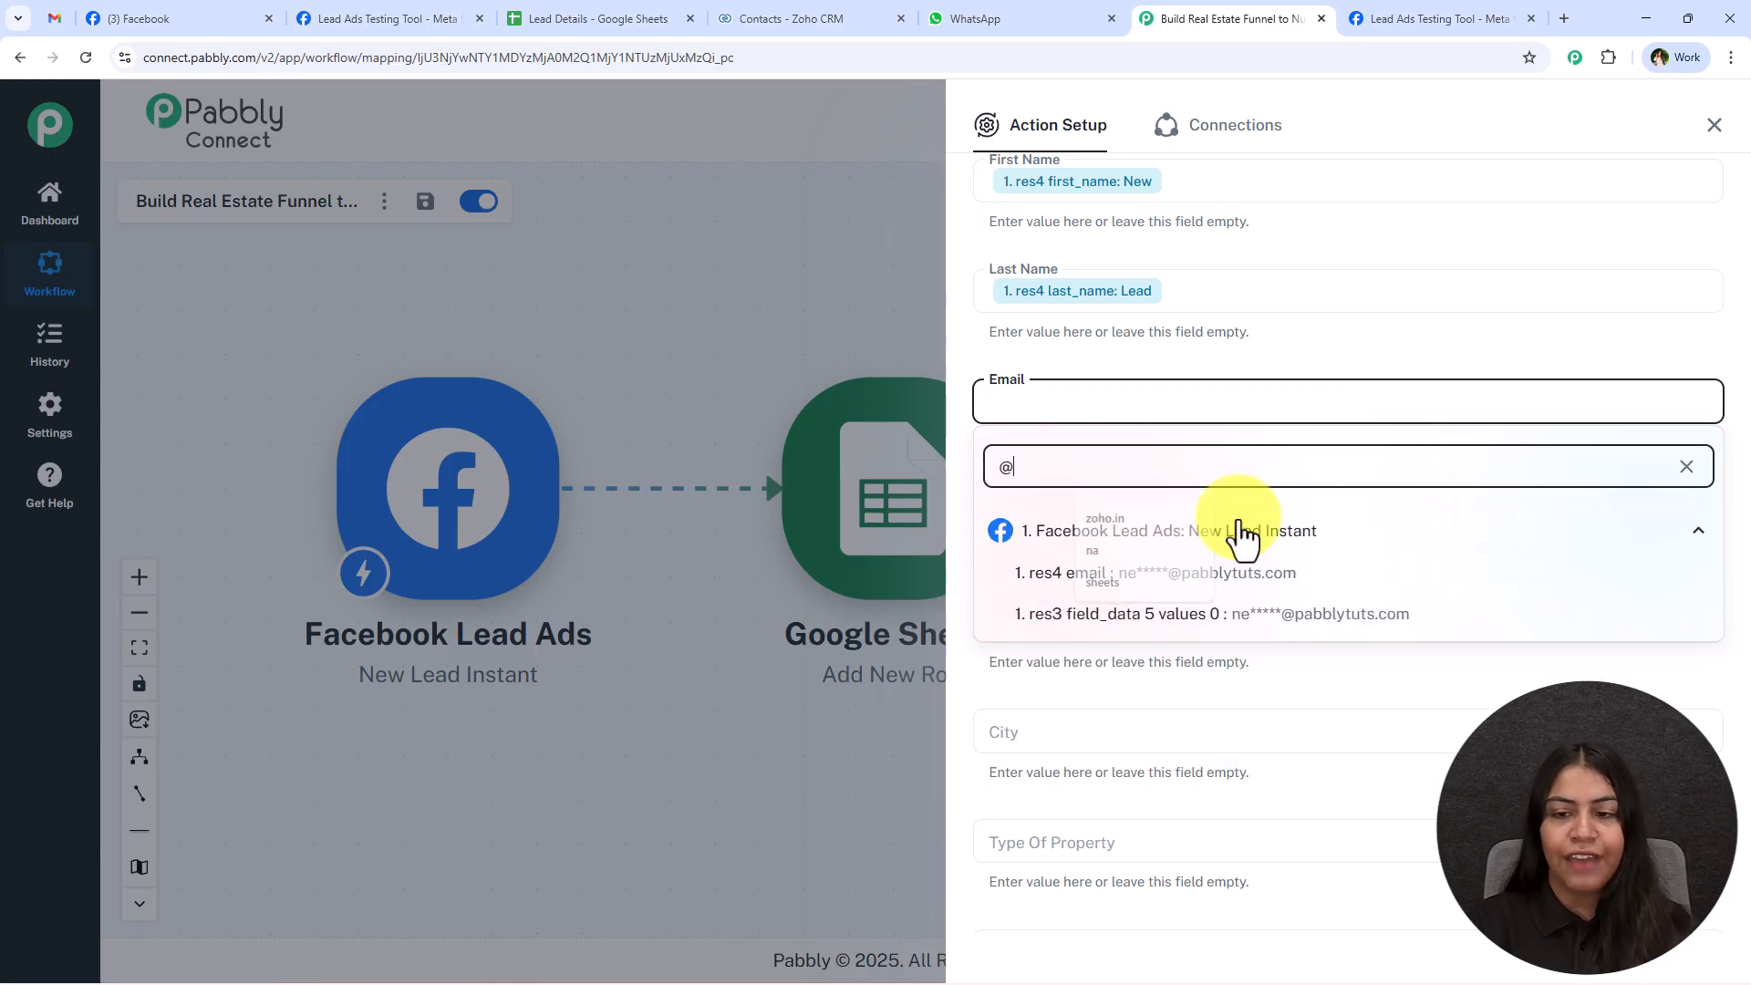
left_click(1329, 575)
Map the Phone column to the Facebook lead's res4 phone_number value.
left_click(1125, 505)
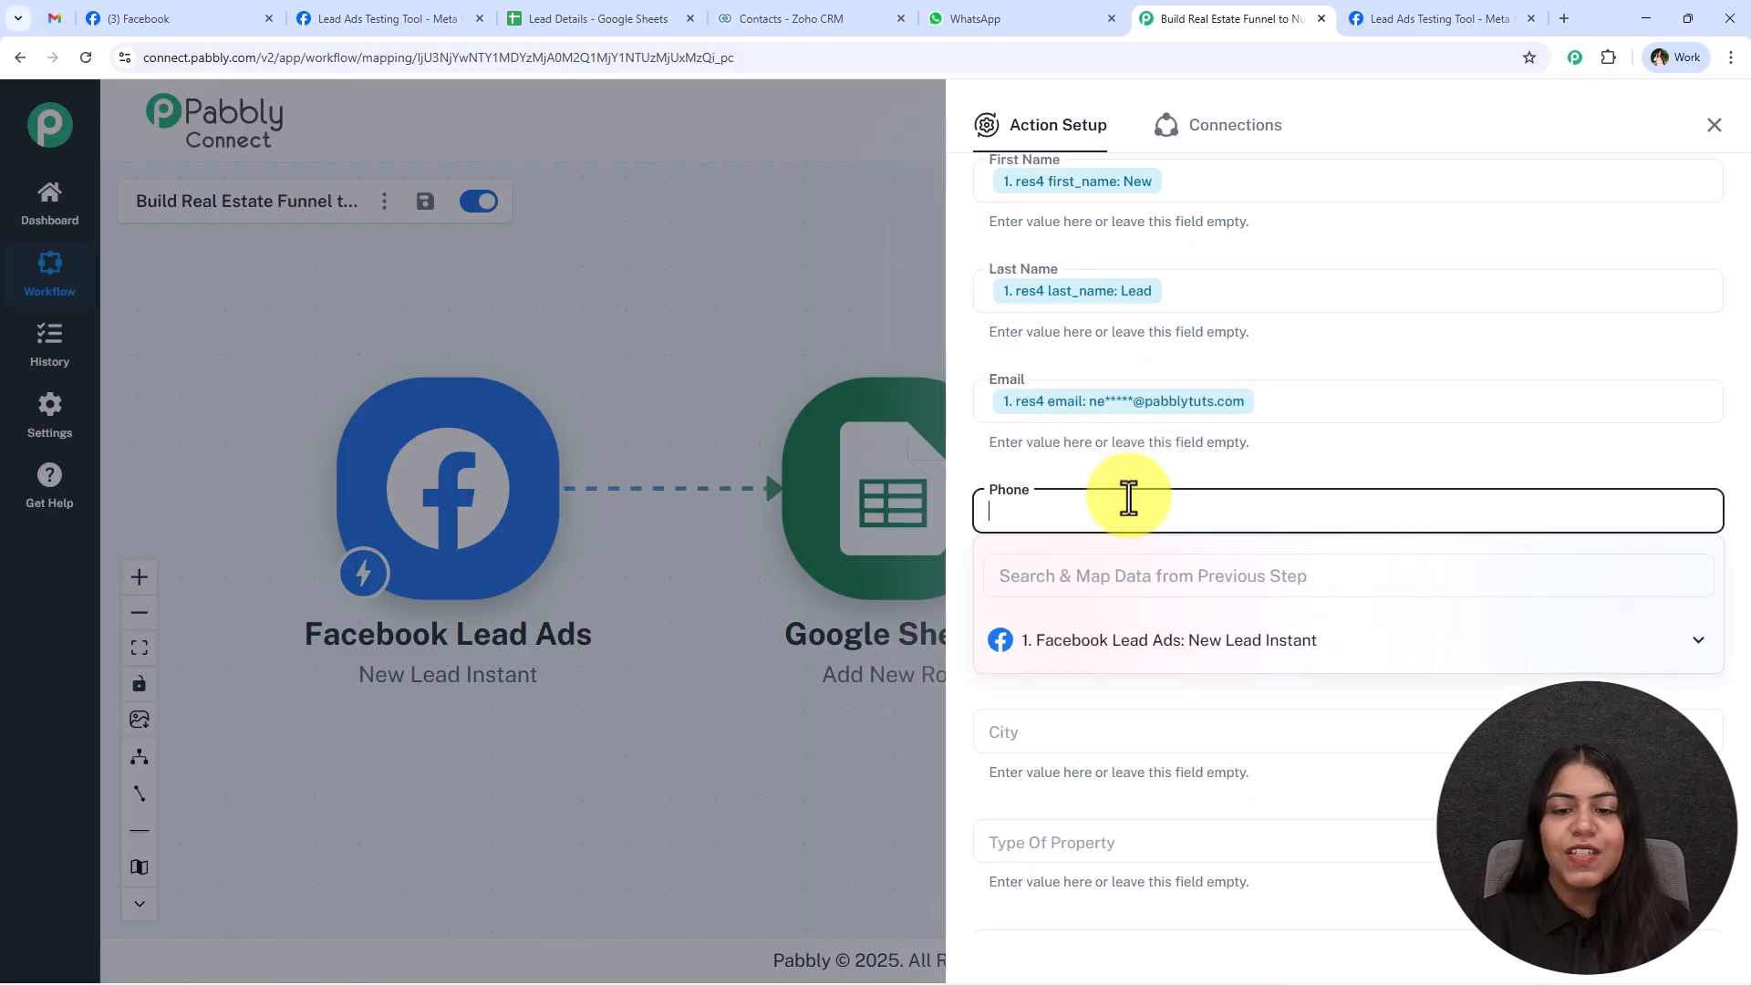
scroll(1110, 450, "down", 2)
left_click(1105, 390)
type("ph")
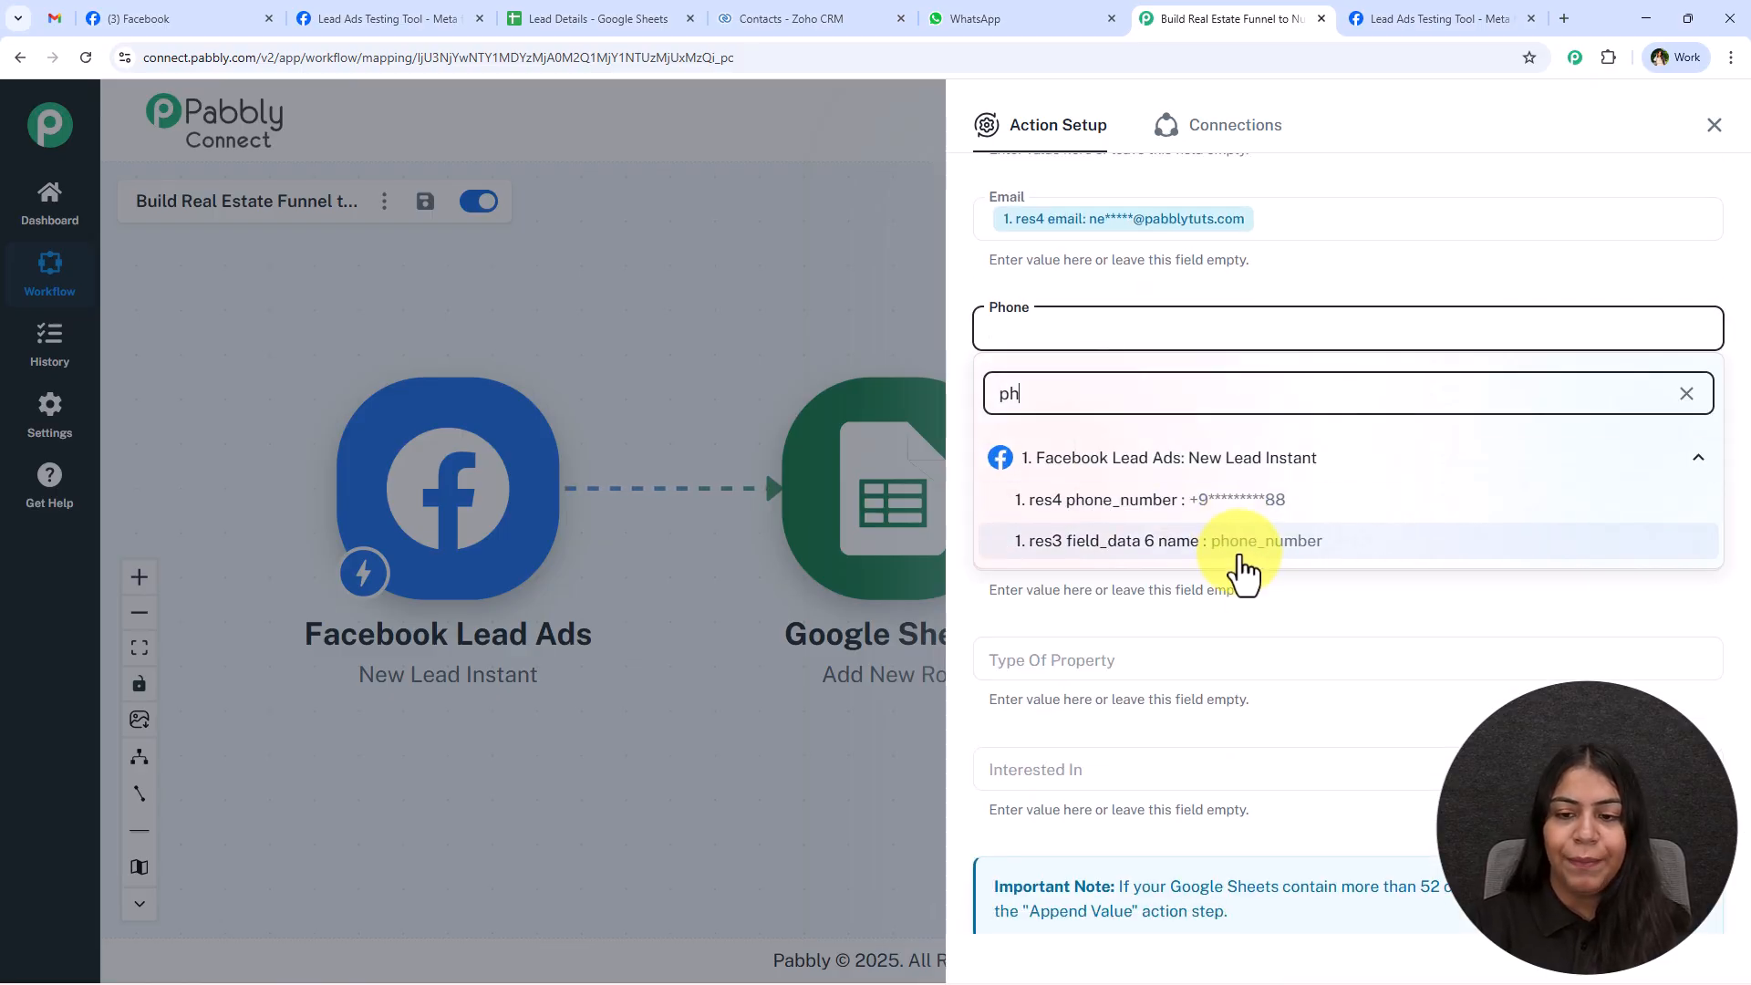
left_click(1215, 504)
Map the Budget column to res4 what's_your_budget_or_price_range? and the City column to res4 city.
left_click(1157, 441)
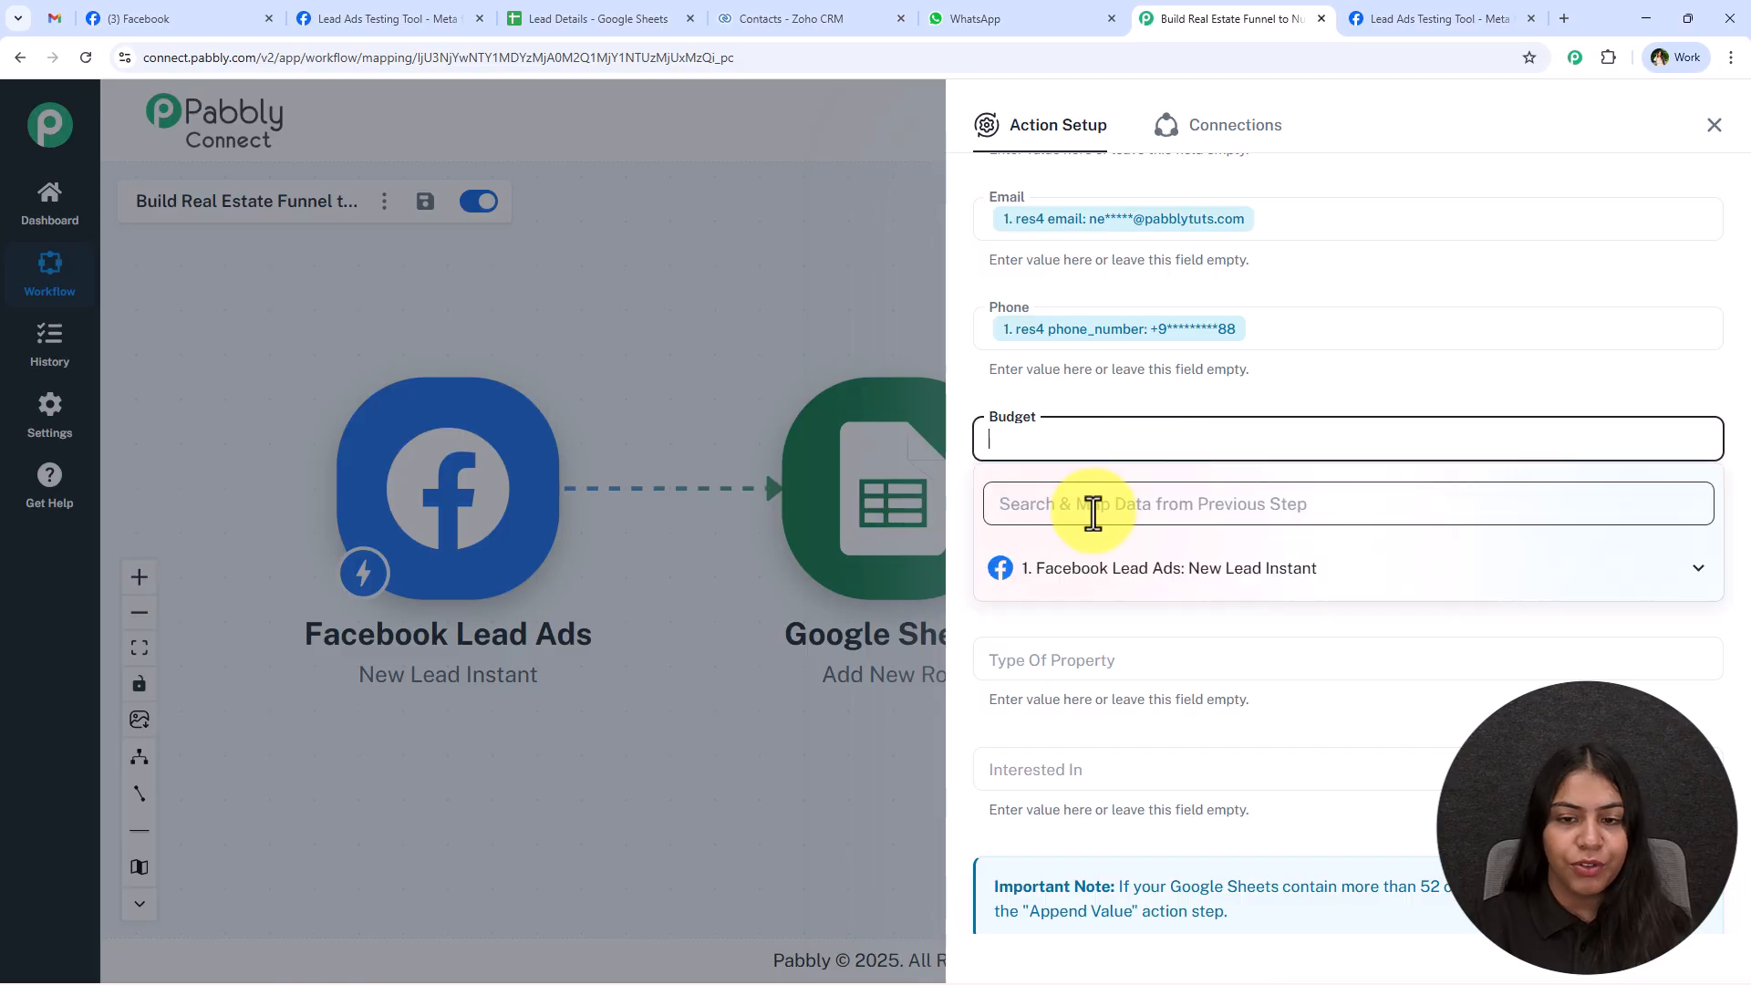
type("bu")
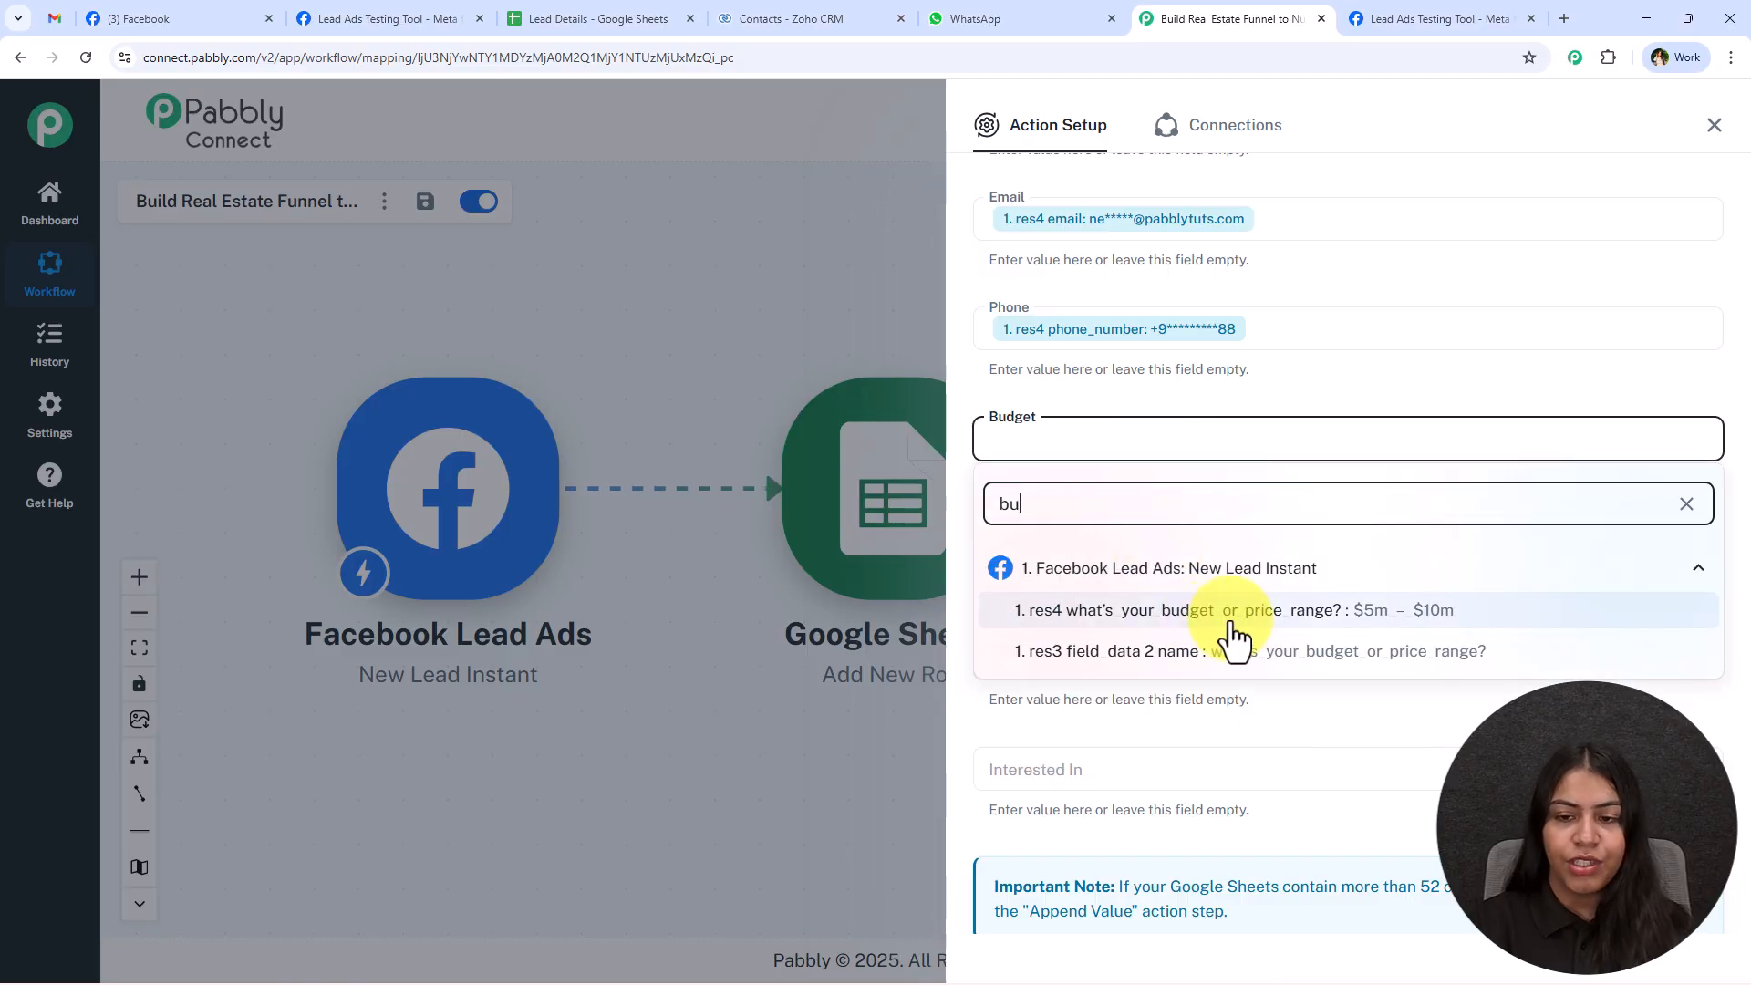
left_click(1232, 627)
left_click(1043, 563)
type("cit")
left_click(1131, 721)
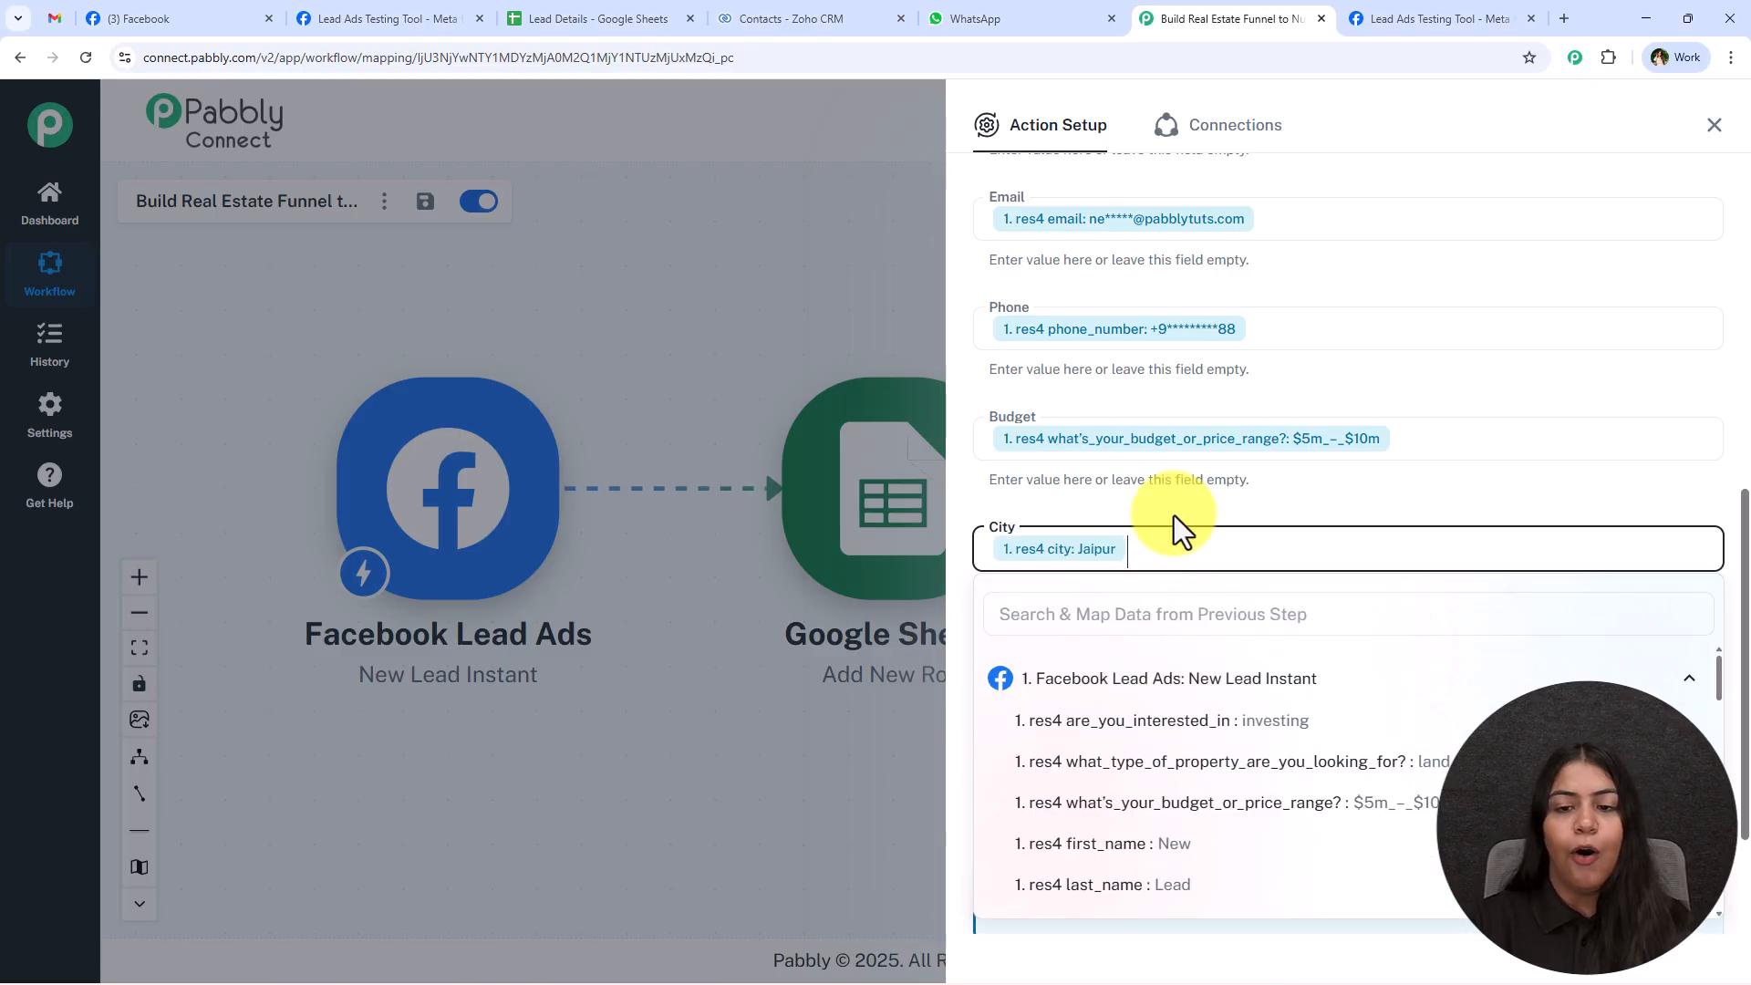
left_click(1176, 509)
Map Type Of Property to res4 what_type_of_property_are_you_looking_for? and Interested In to res4 are_you_interested_in.
scroll(1139, 497, "down", 2)
left_click(1120, 470)
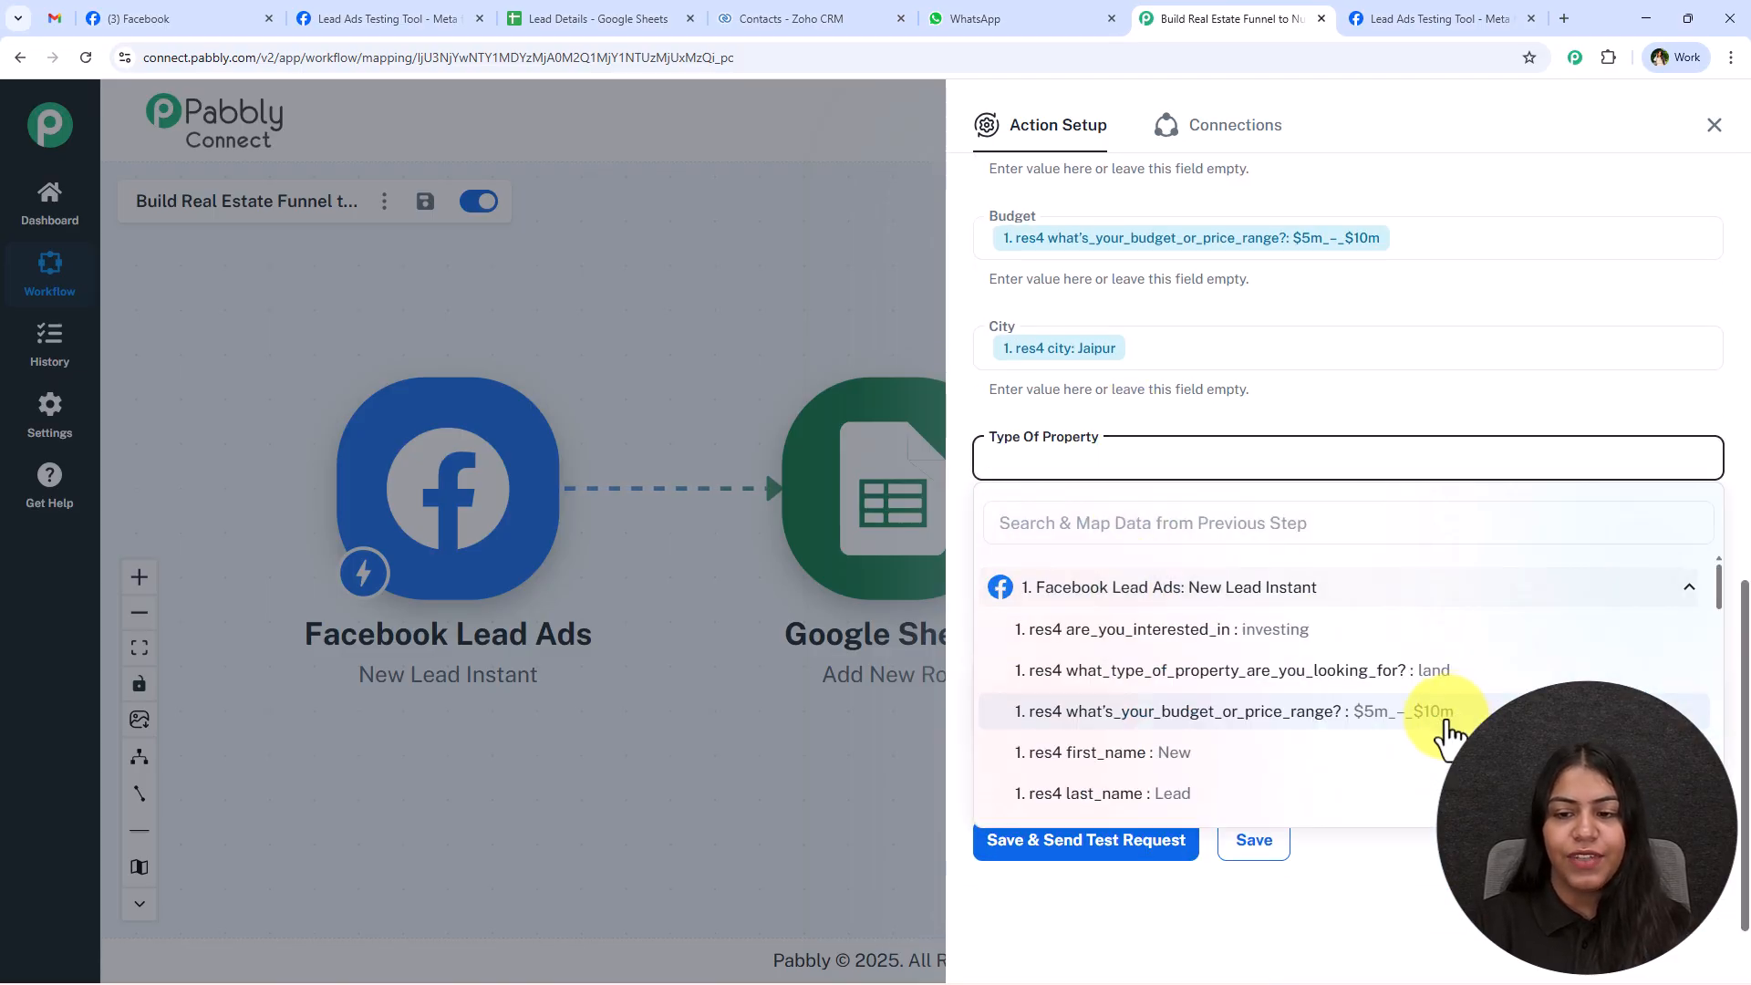
left_click(1302, 673)
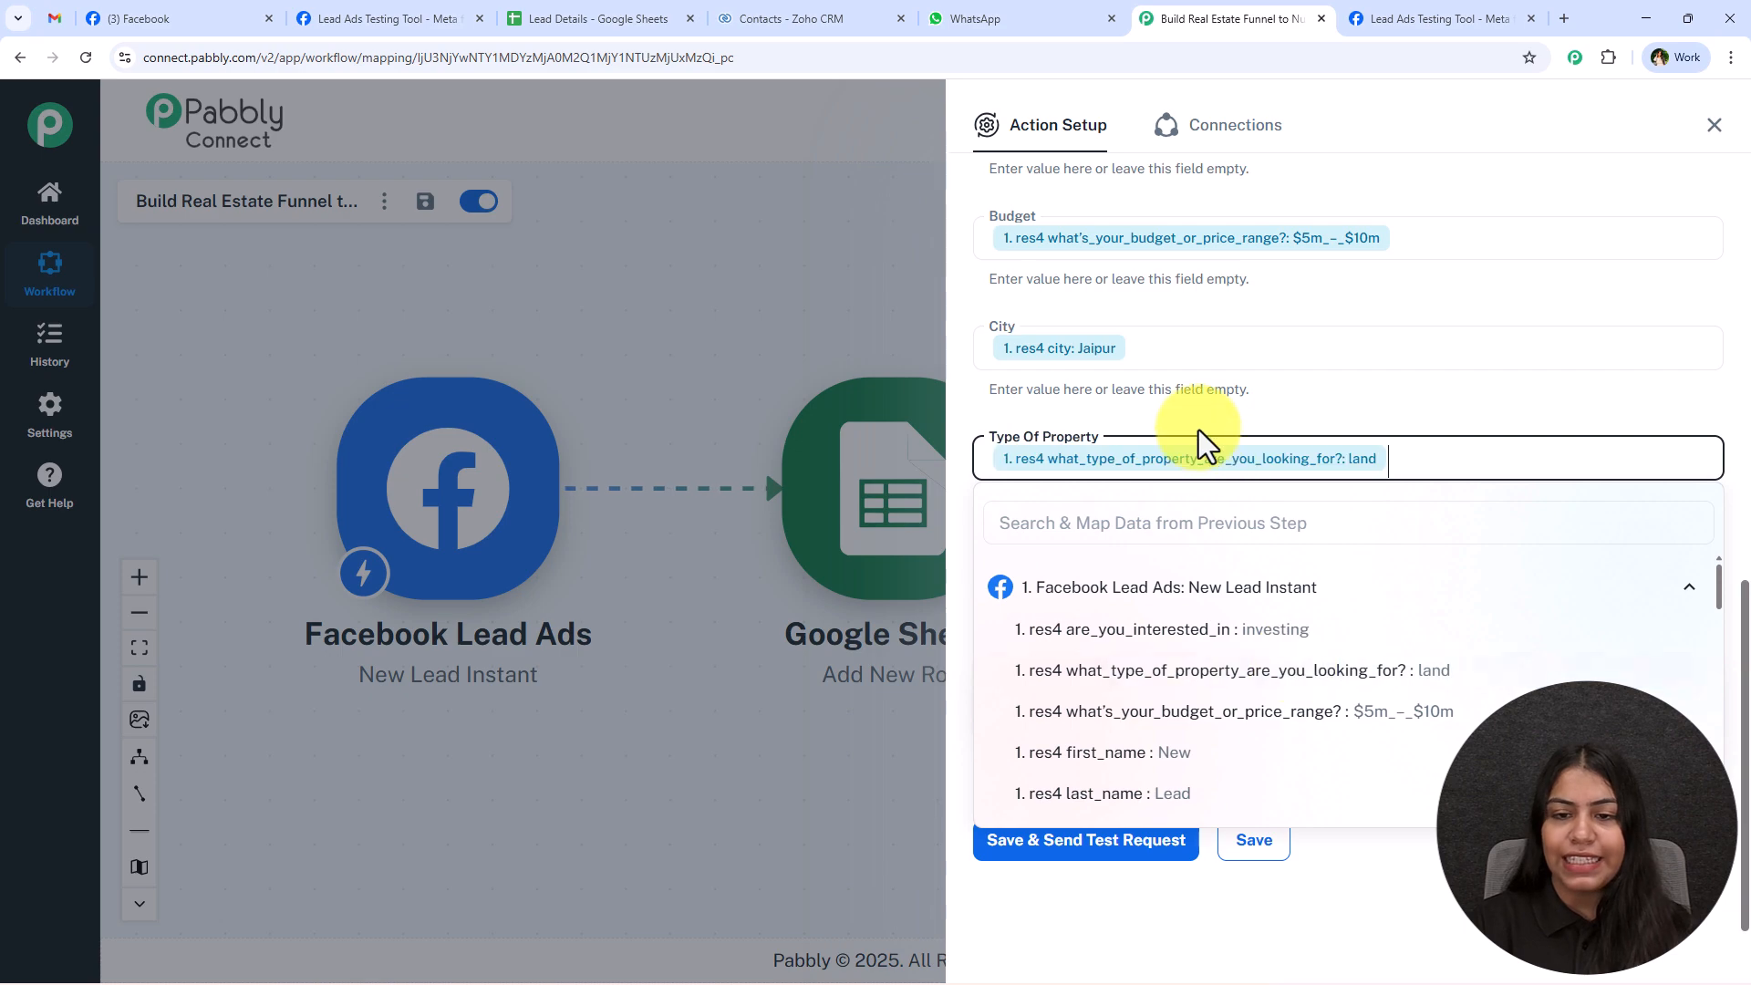
left_click(1200, 434)
left_click(1058, 571)
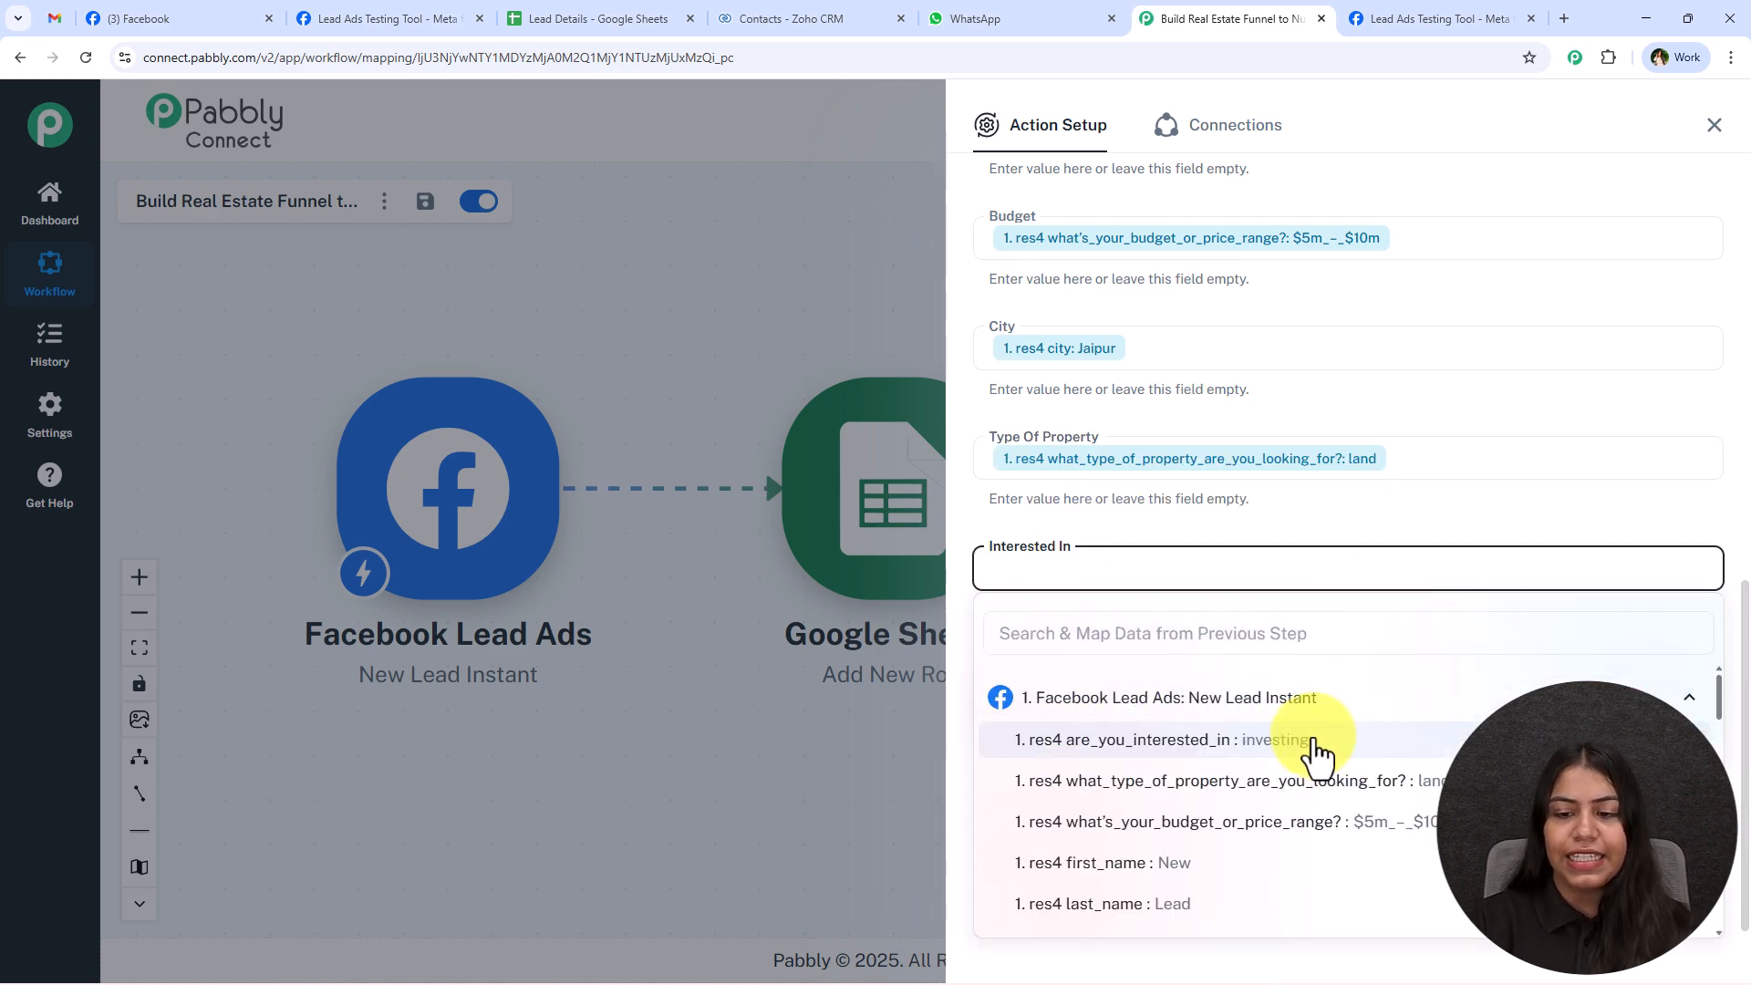
left_click(1314, 746)
Save the Google Sheets action, send its test request and close the action setup.
left_click(1072, 843)
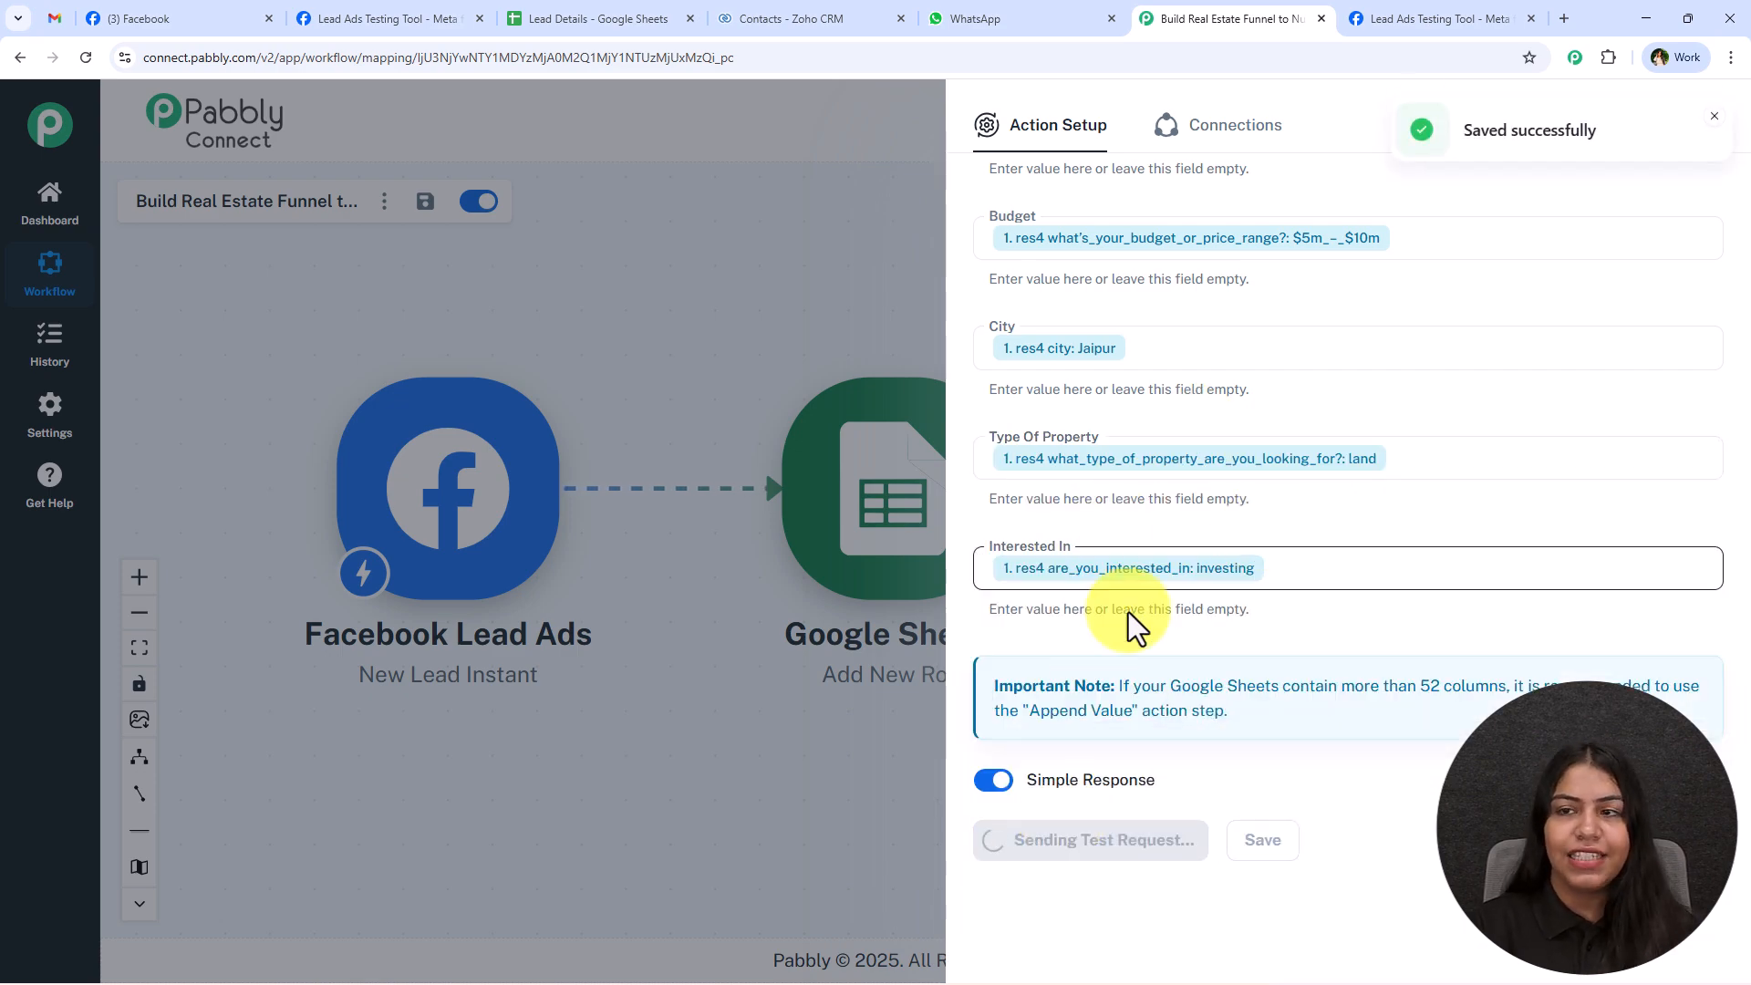
left_click(1715, 118)
left_click(1714, 125)
Check the test lead's values across row 4 of the Lead Details spreadsheet.
left_click(649, 7)
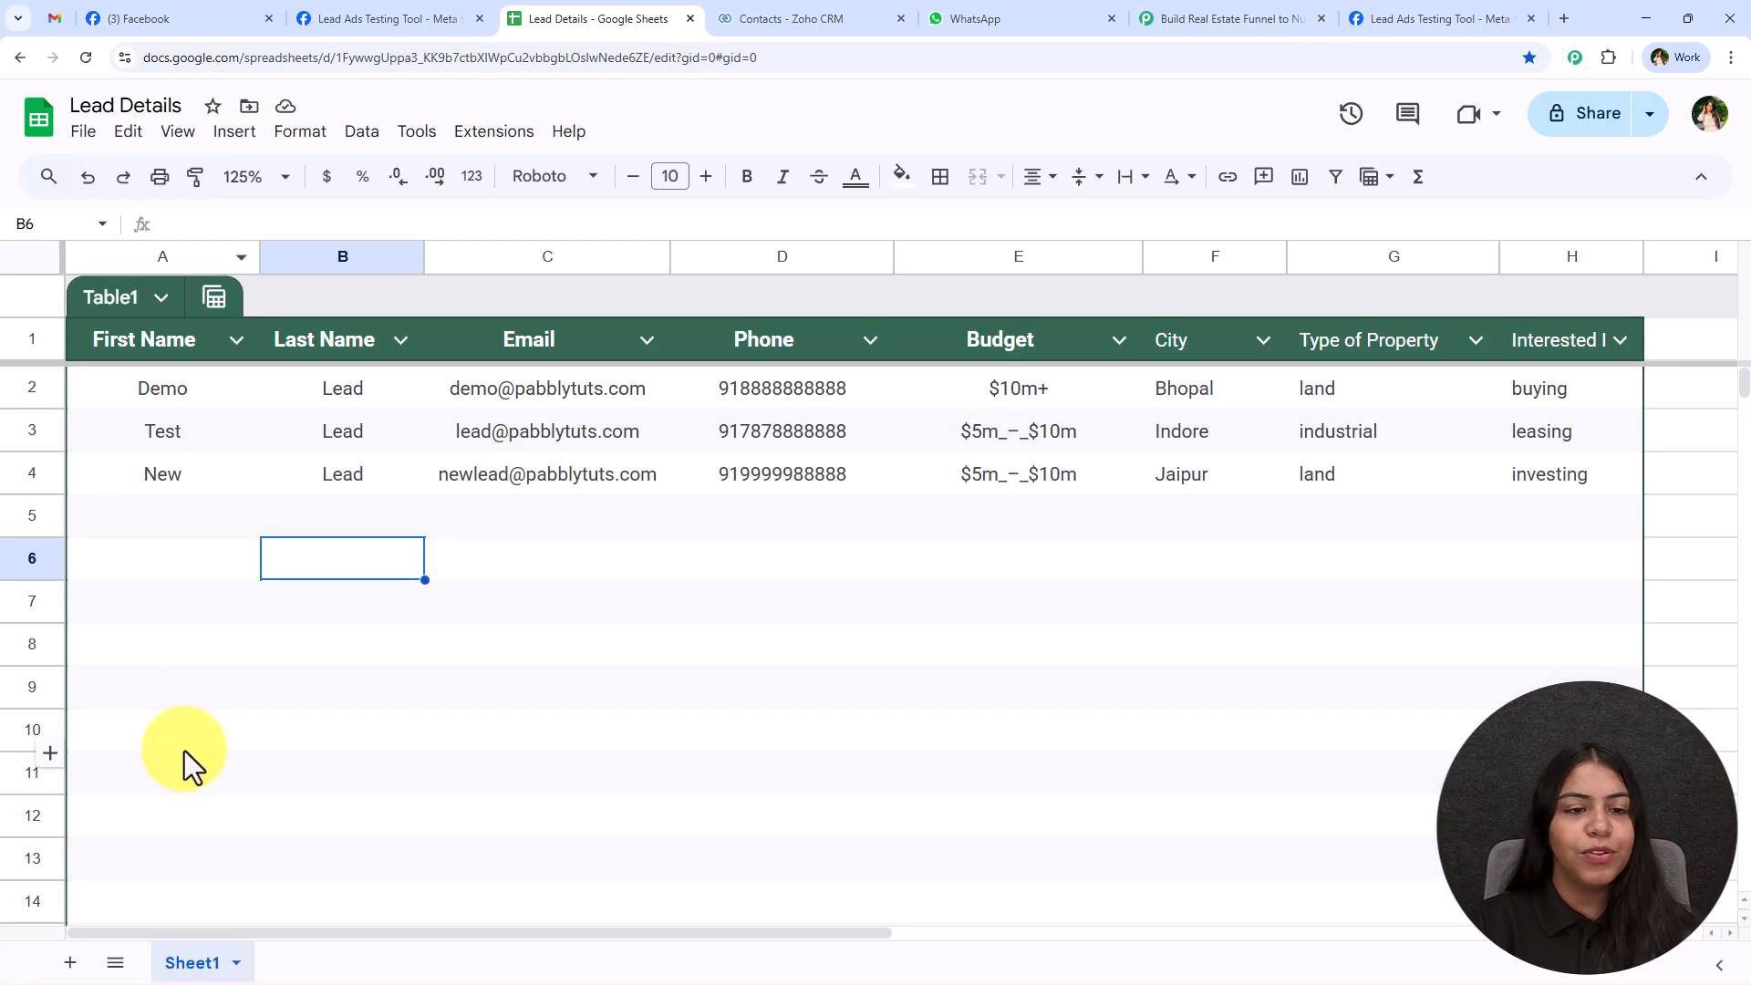
left_click_drag(204, 485, 1502, 487)
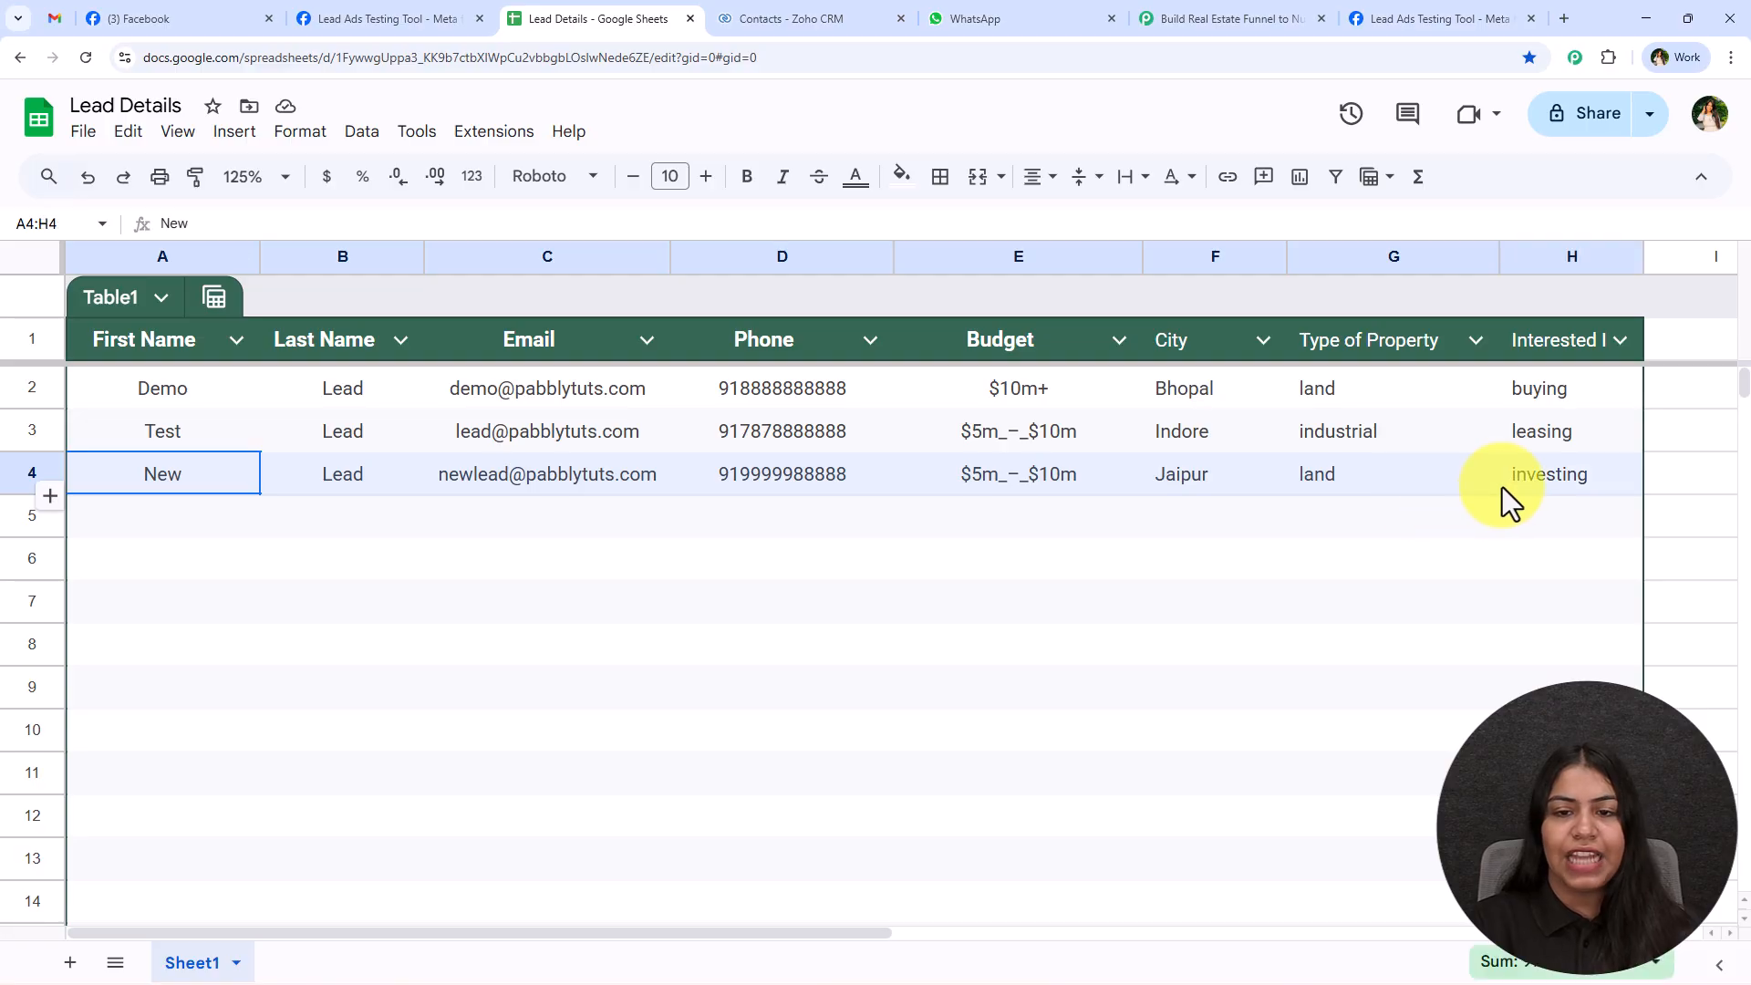
left_click(1392, 561)
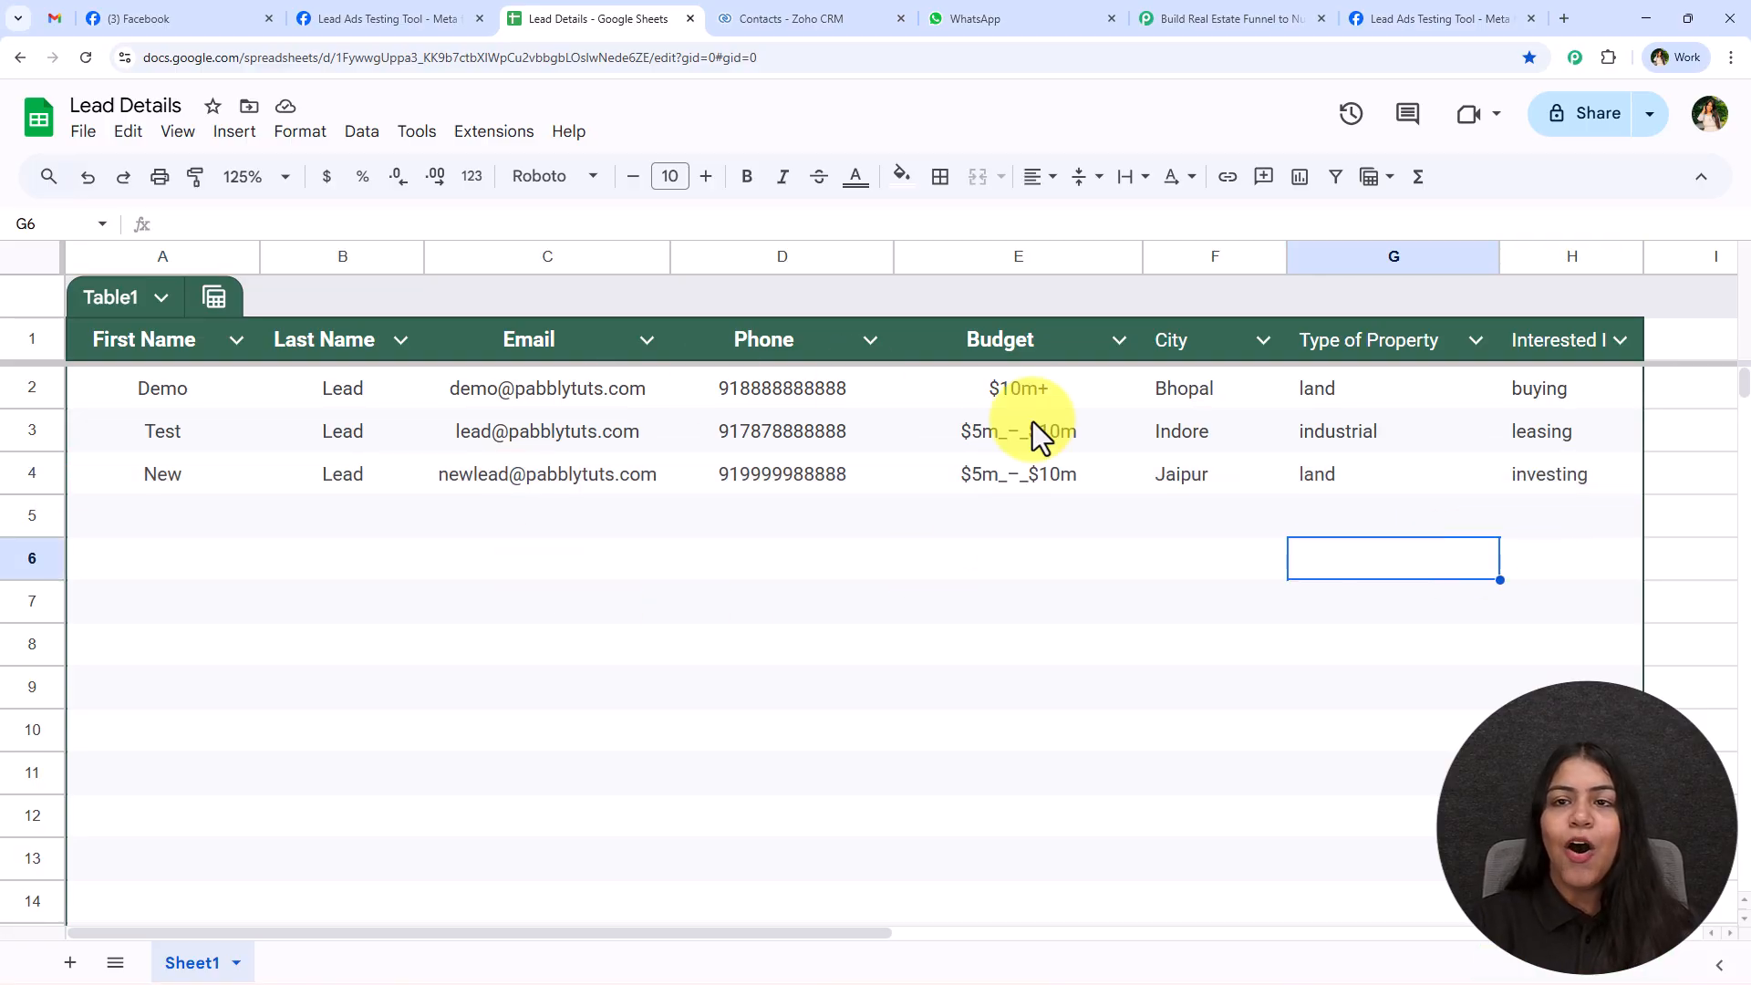
Review the Recently Created Contacts list in Zoho CRM, glancing back at the workflow and the spreadsheet.
left_click(784, 18)
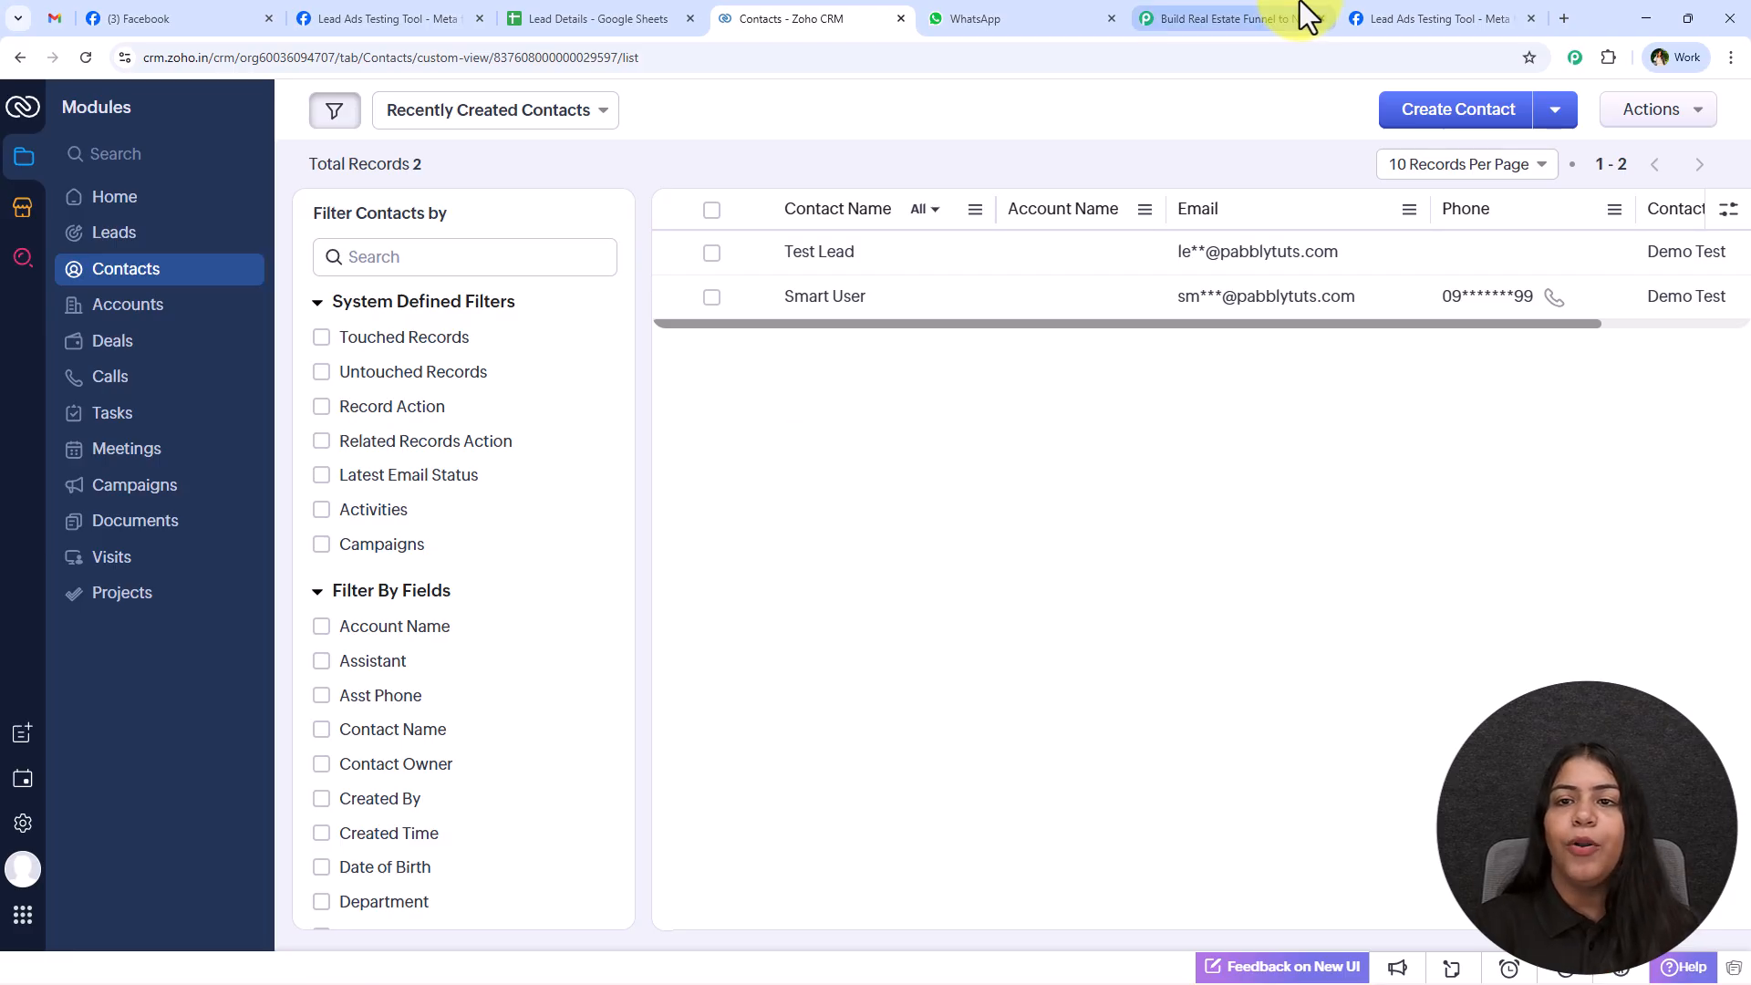
left_click(1209, 22)
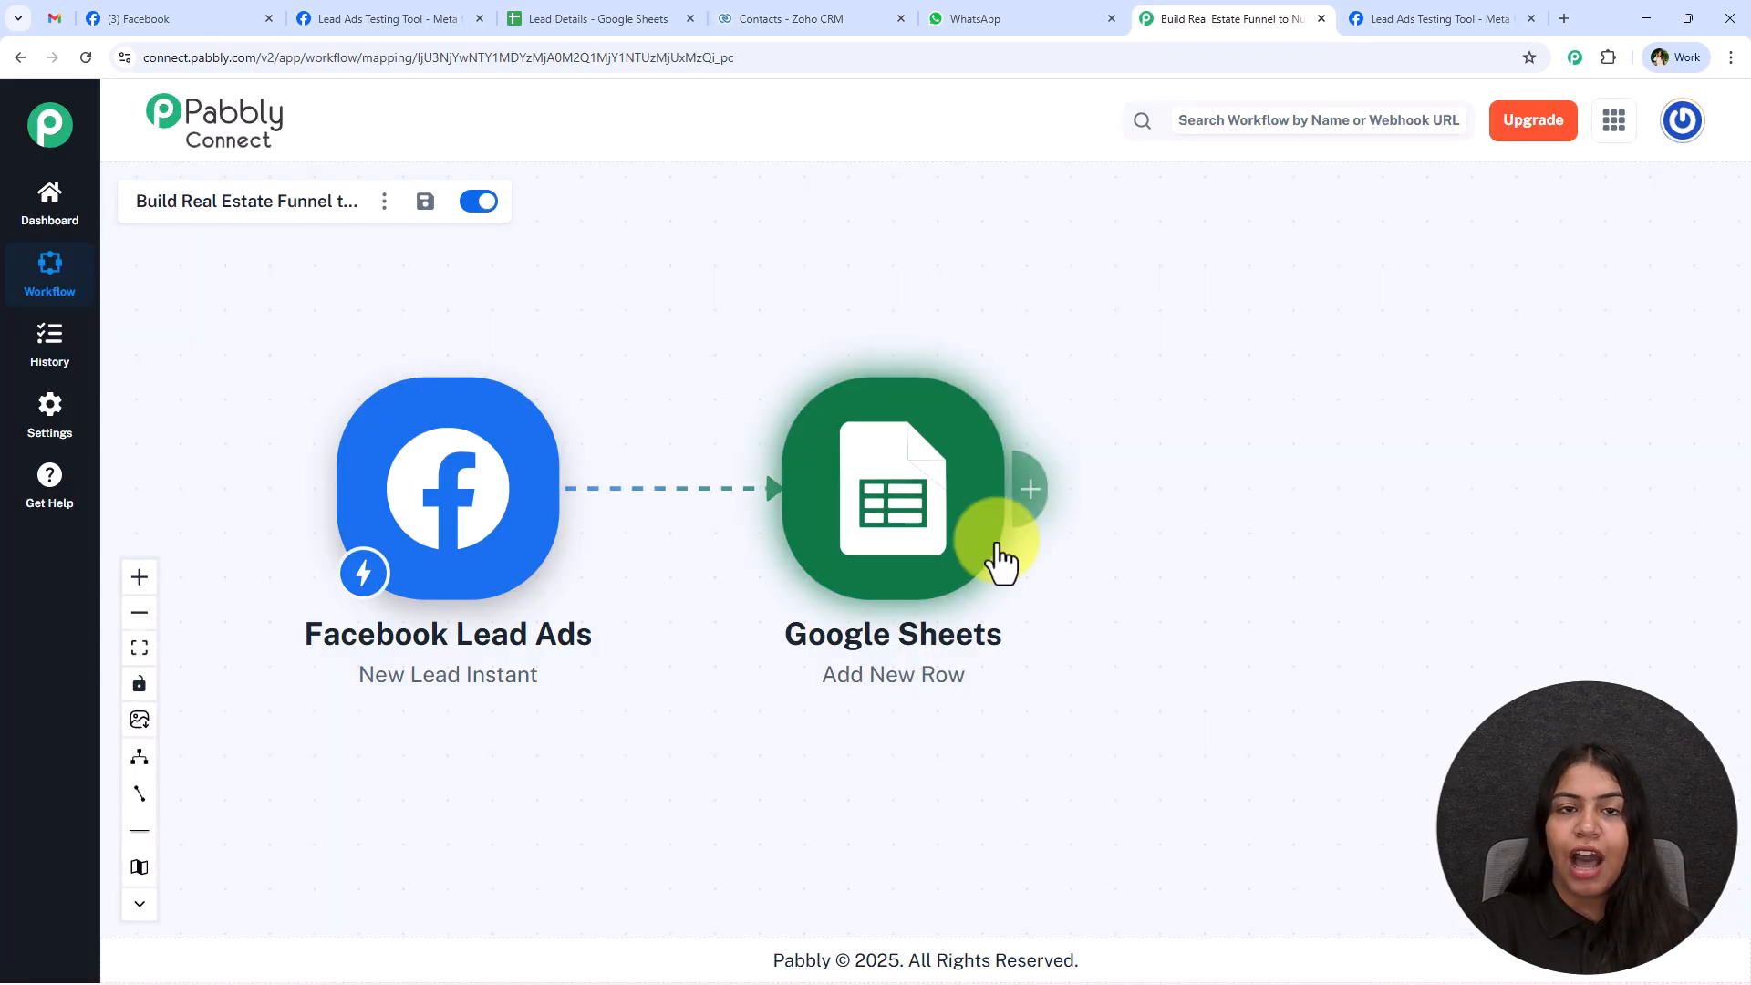
left_click(656, 19)
left_click(794, 18)
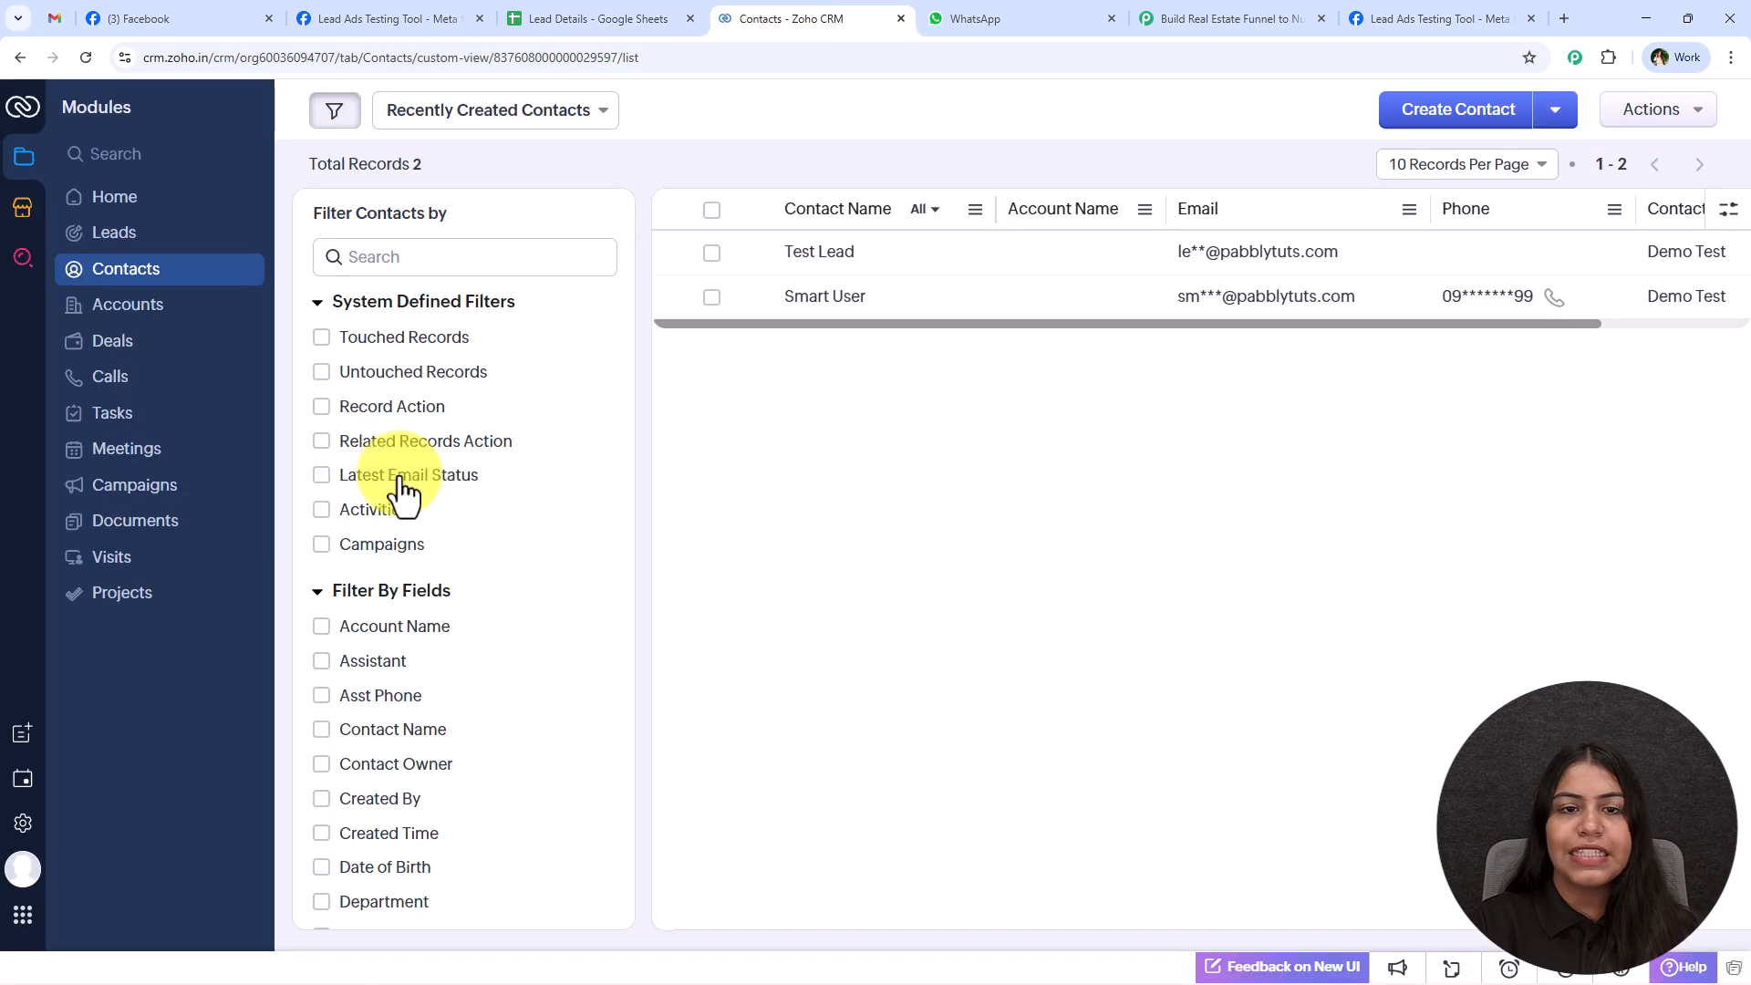
Return to the Pabbly Connect workflow and add a Zoho CRM action after Google Sheets with the Create Contact event.
left_click(1177, 13)
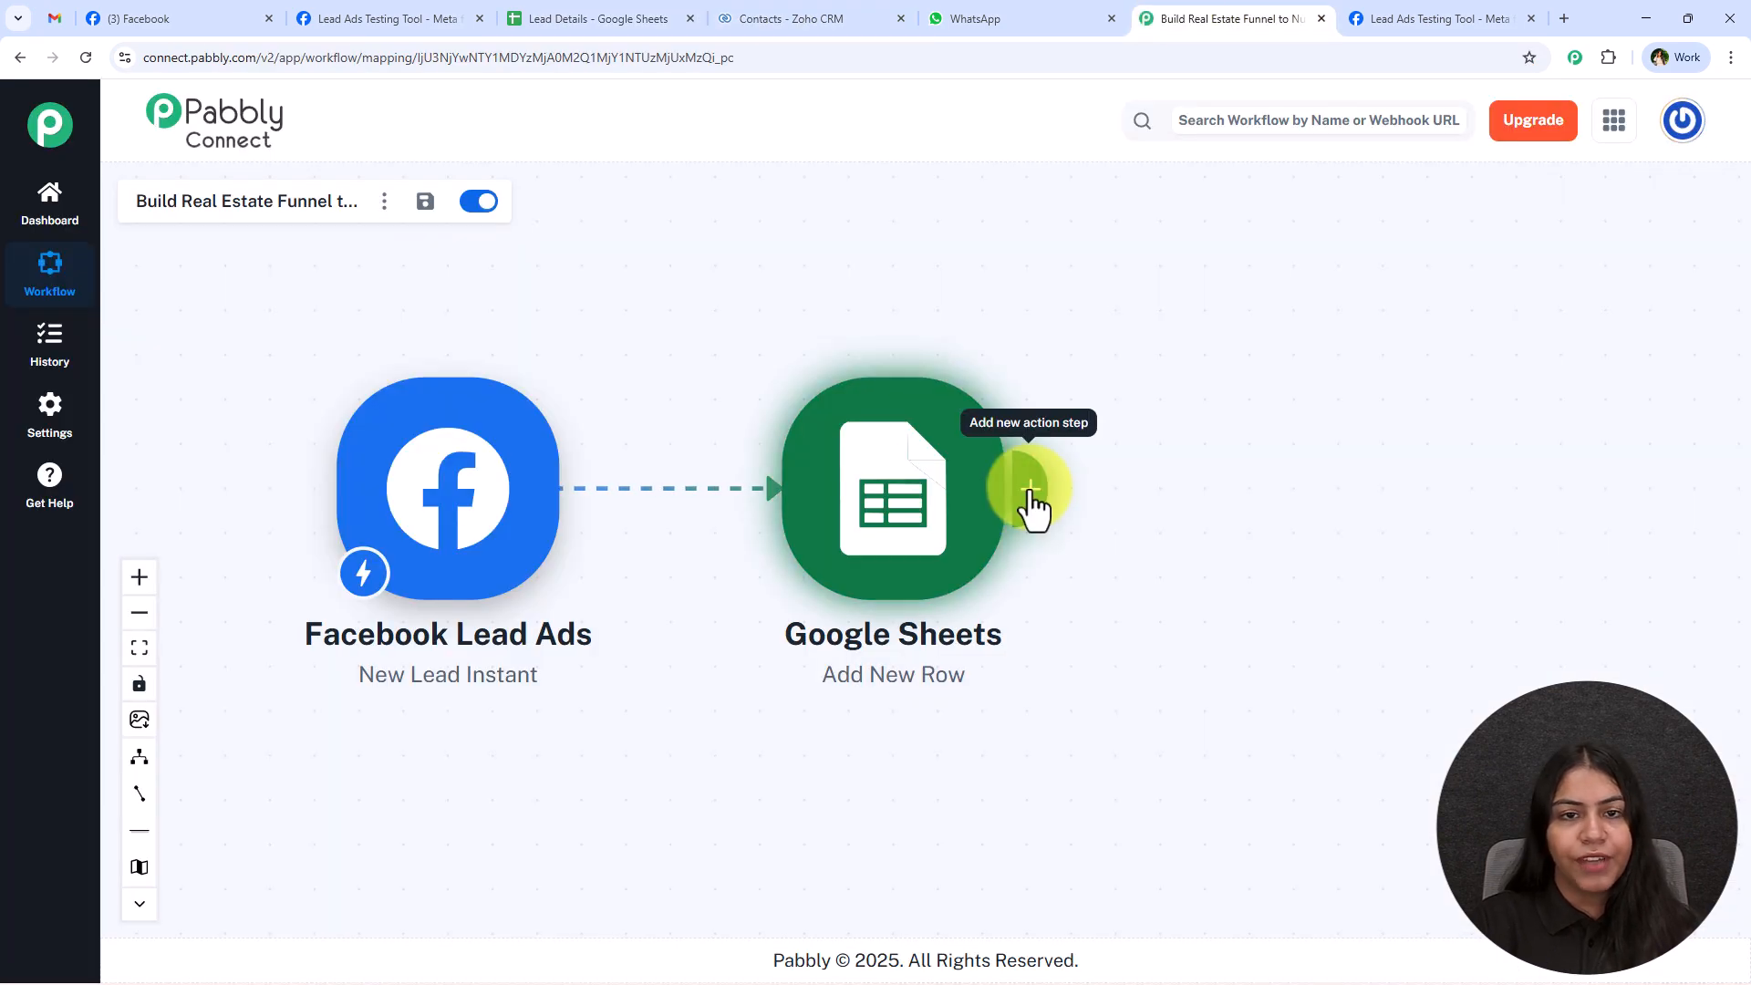
left_click(1029, 488)
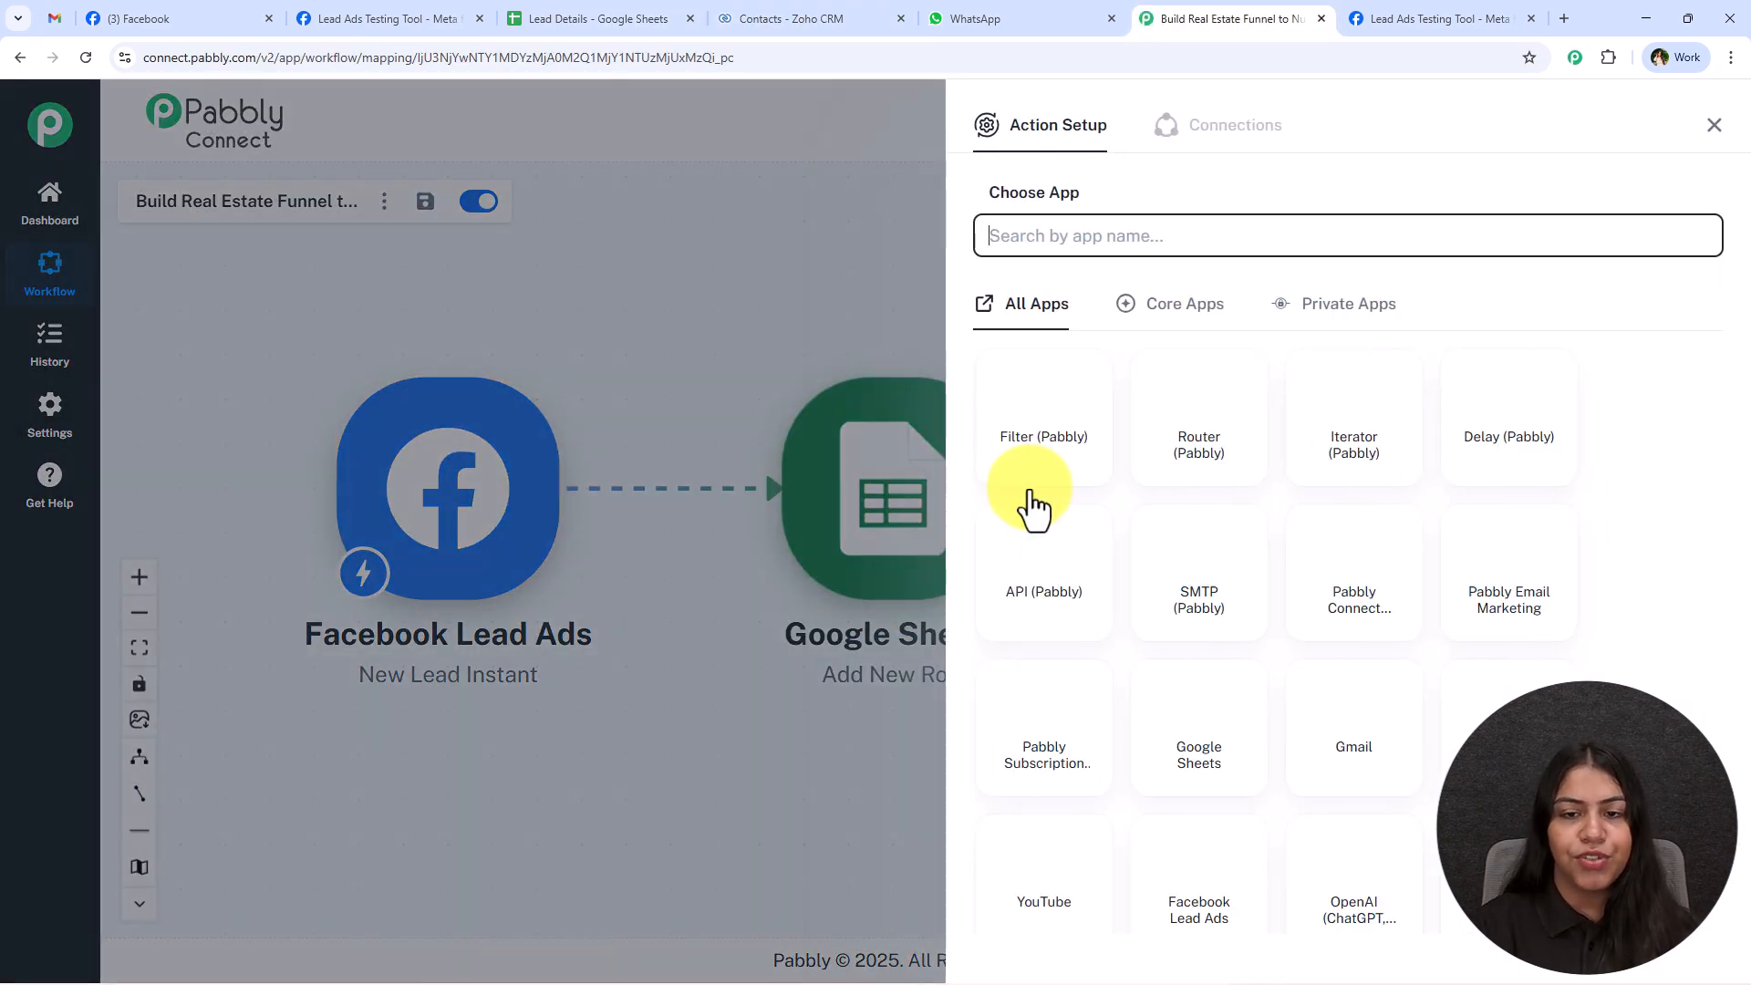
type("Zo")
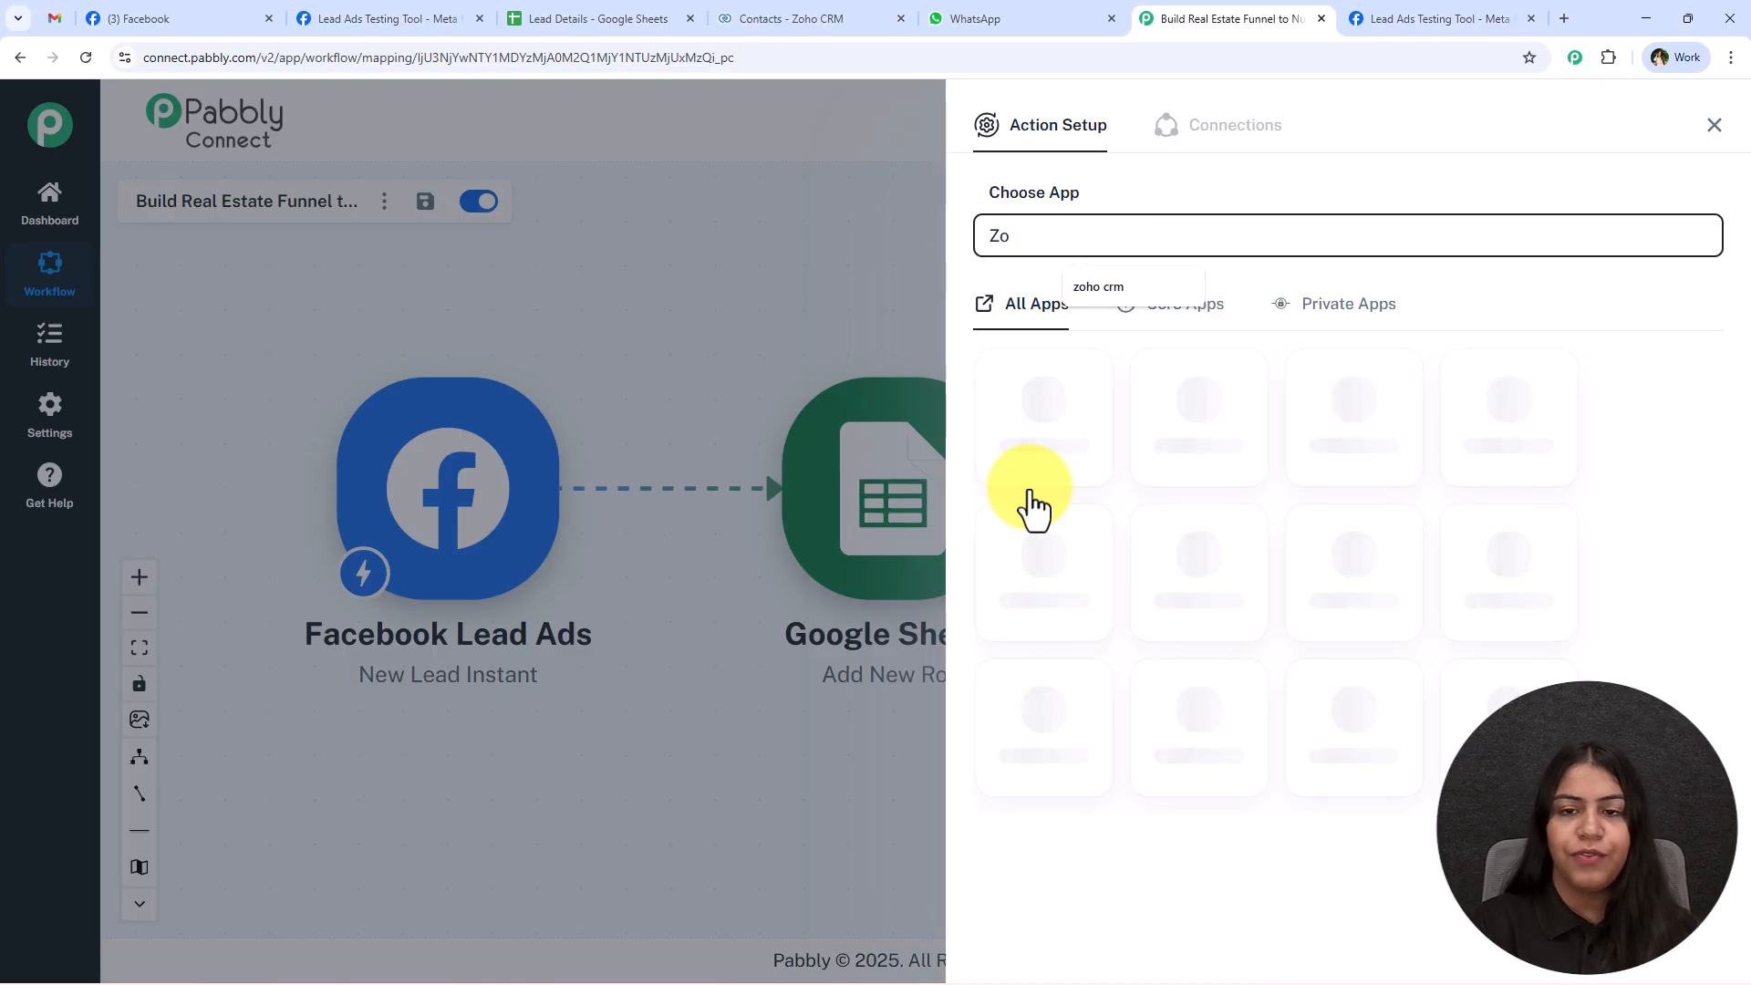
left_click(1127, 285)
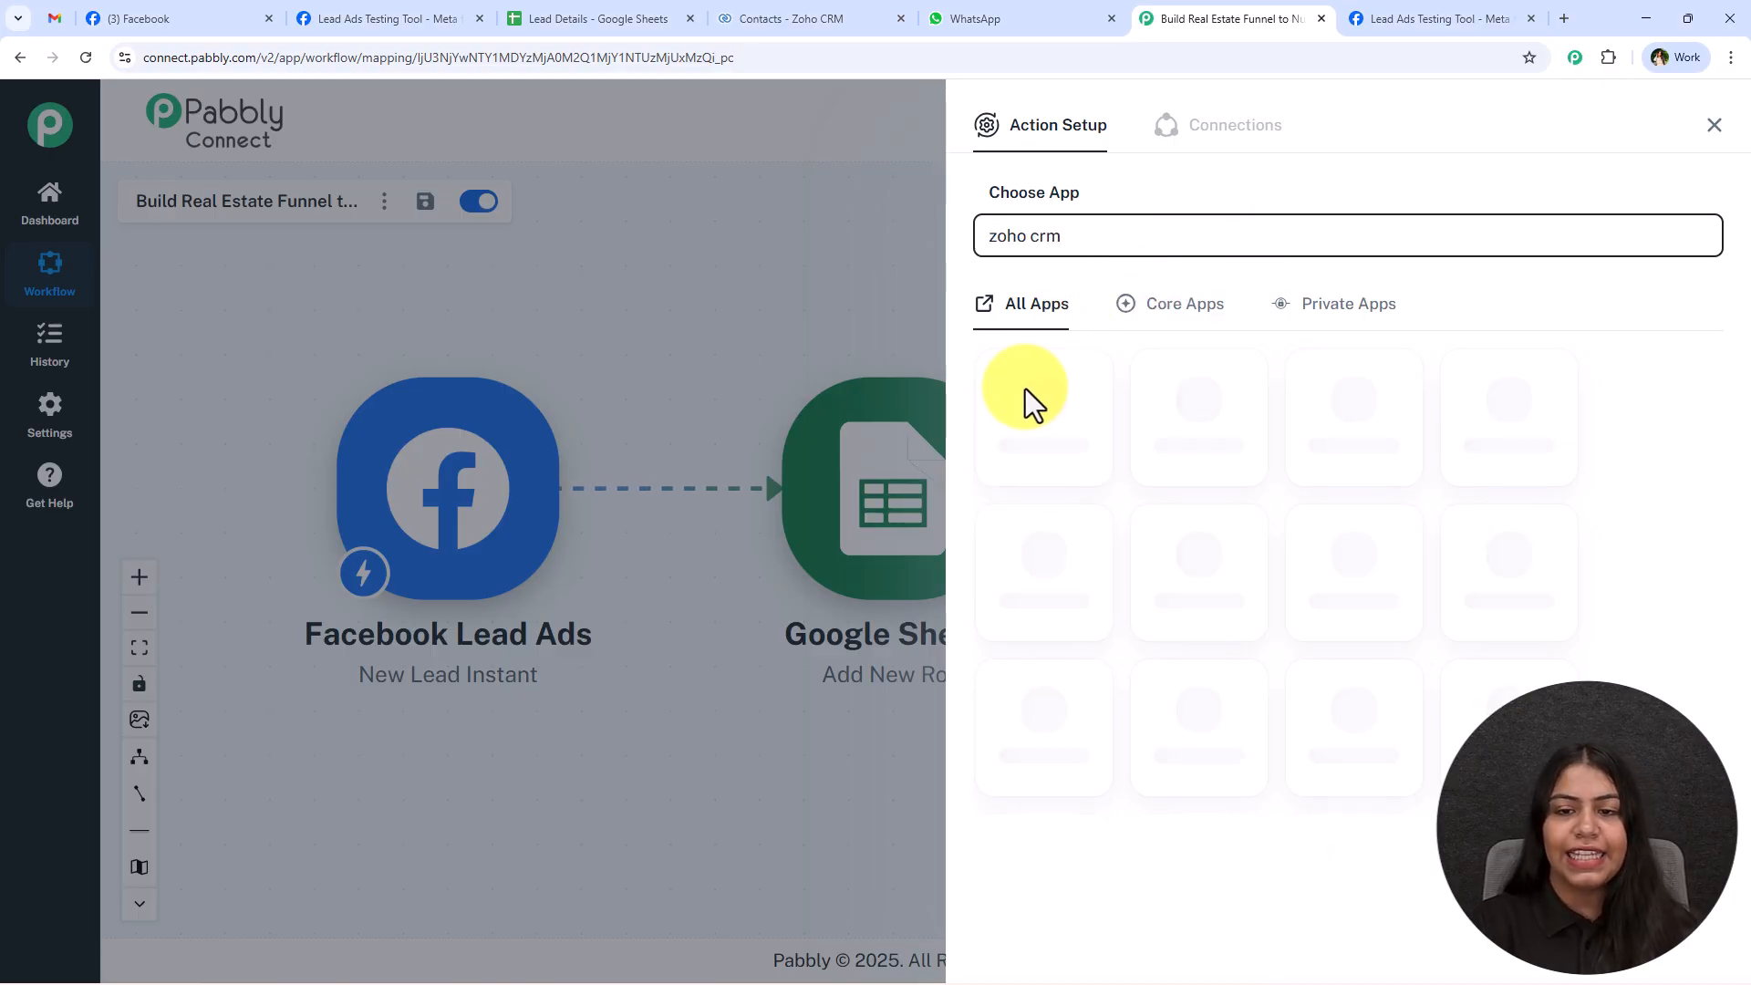
left_click(1027, 415)
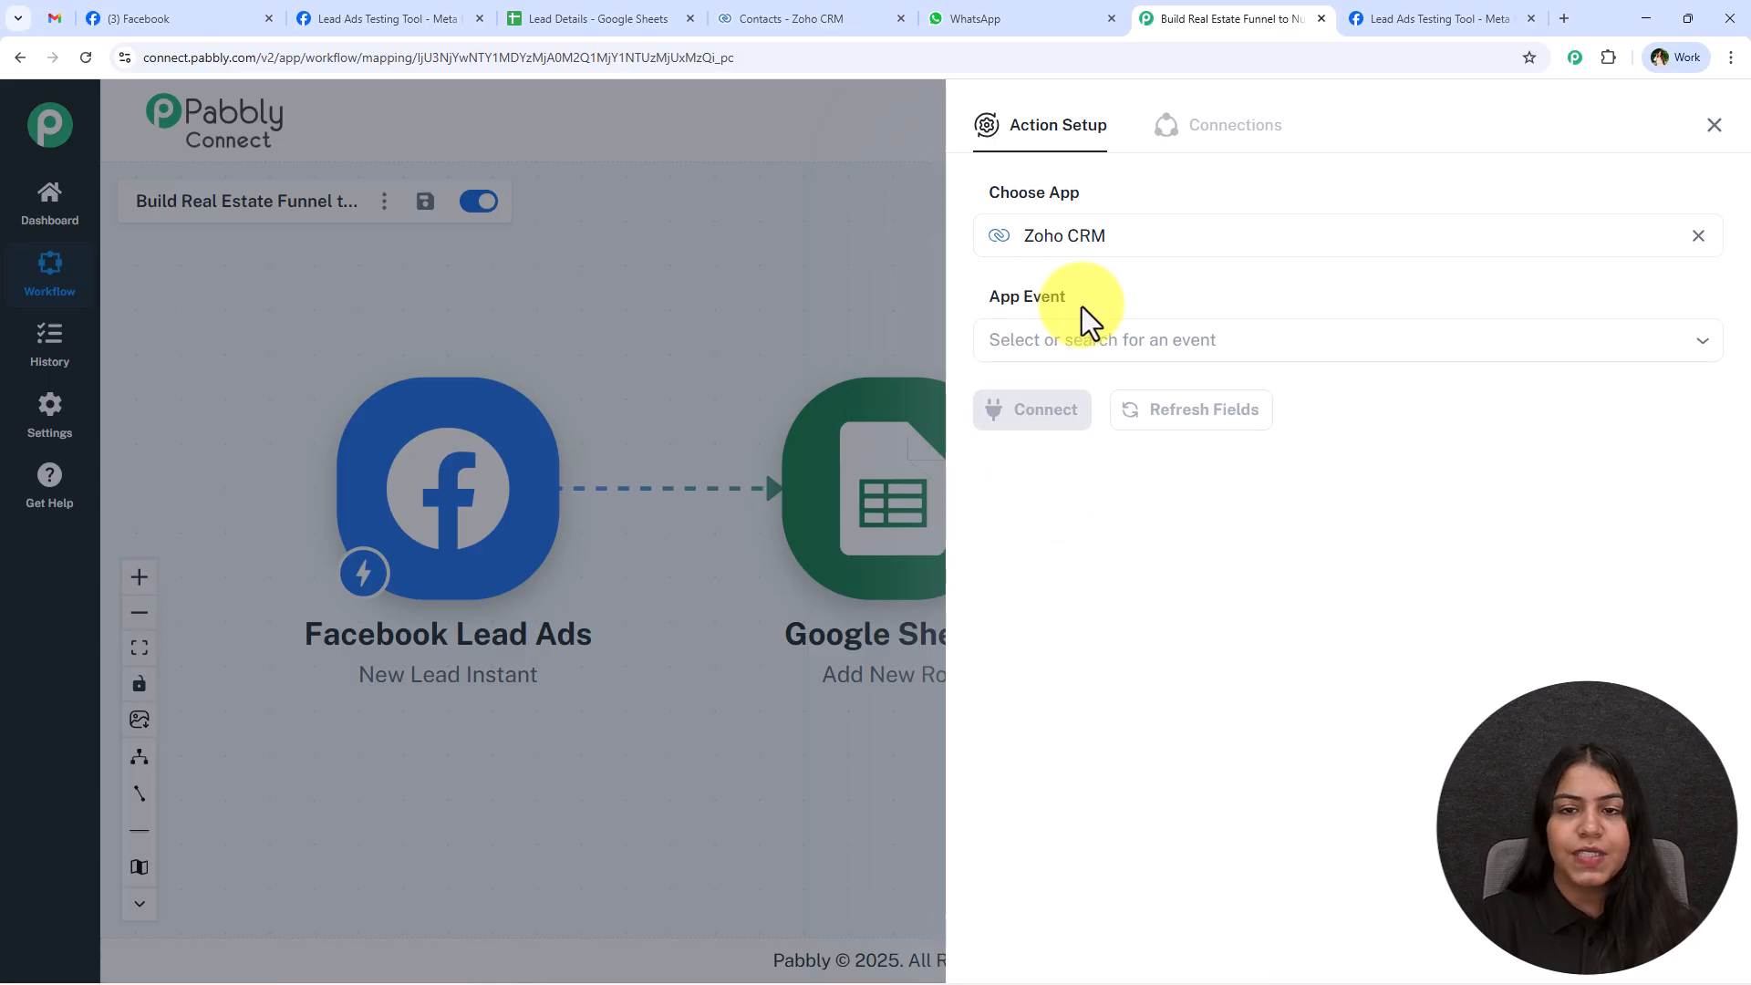
left_click(1079, 340)
scroll(1268, 630, "down", 1)
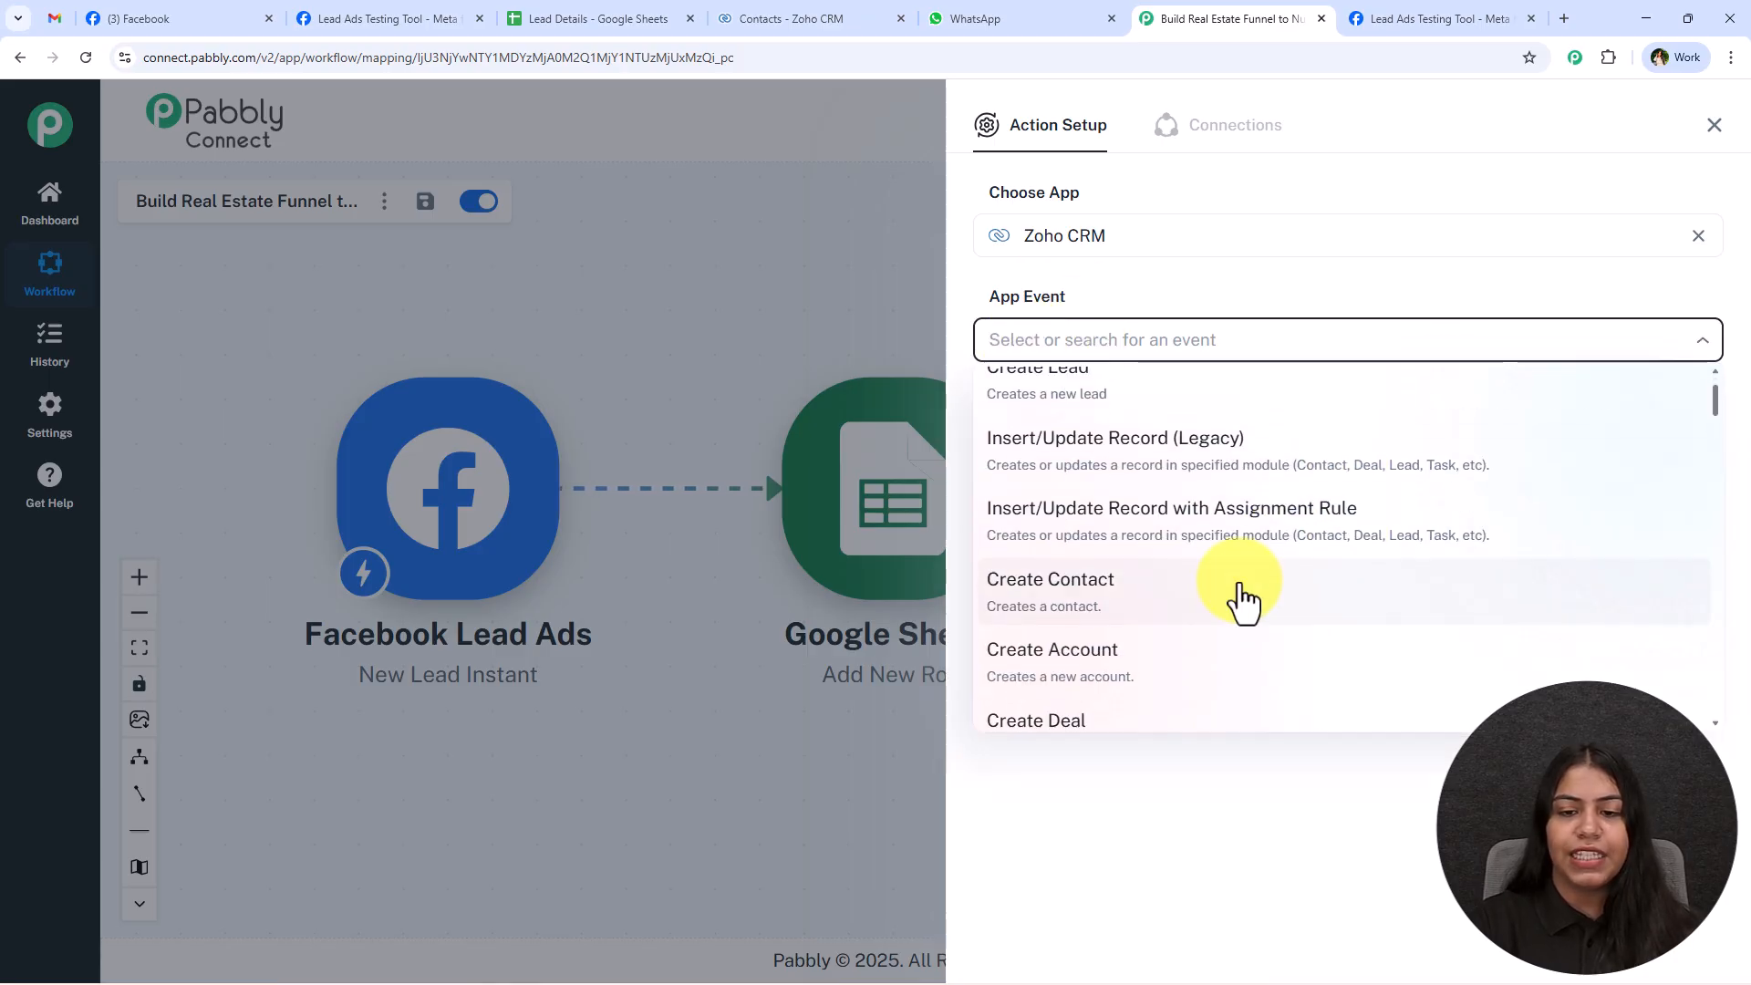
left_click(1240, 602)
Start a new Zoho CRM connection for the Create Contact action, up to its domain prompt.
left_click(1039, 425)
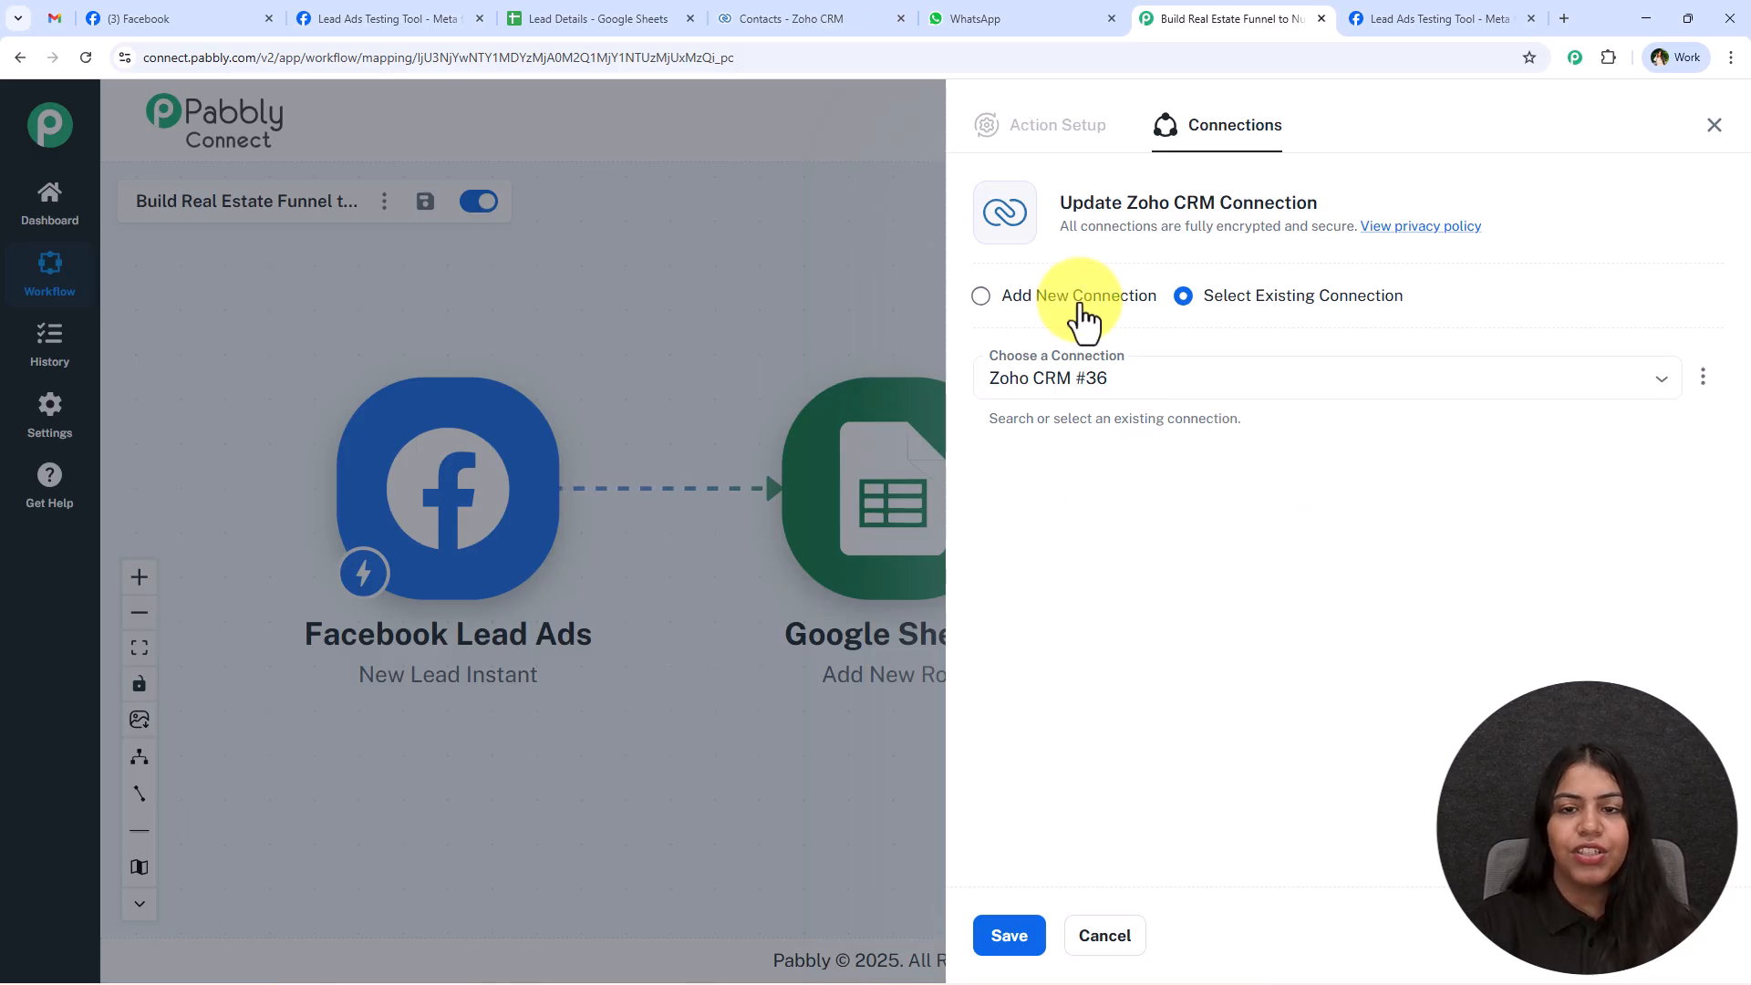
left_click(1081, 306)
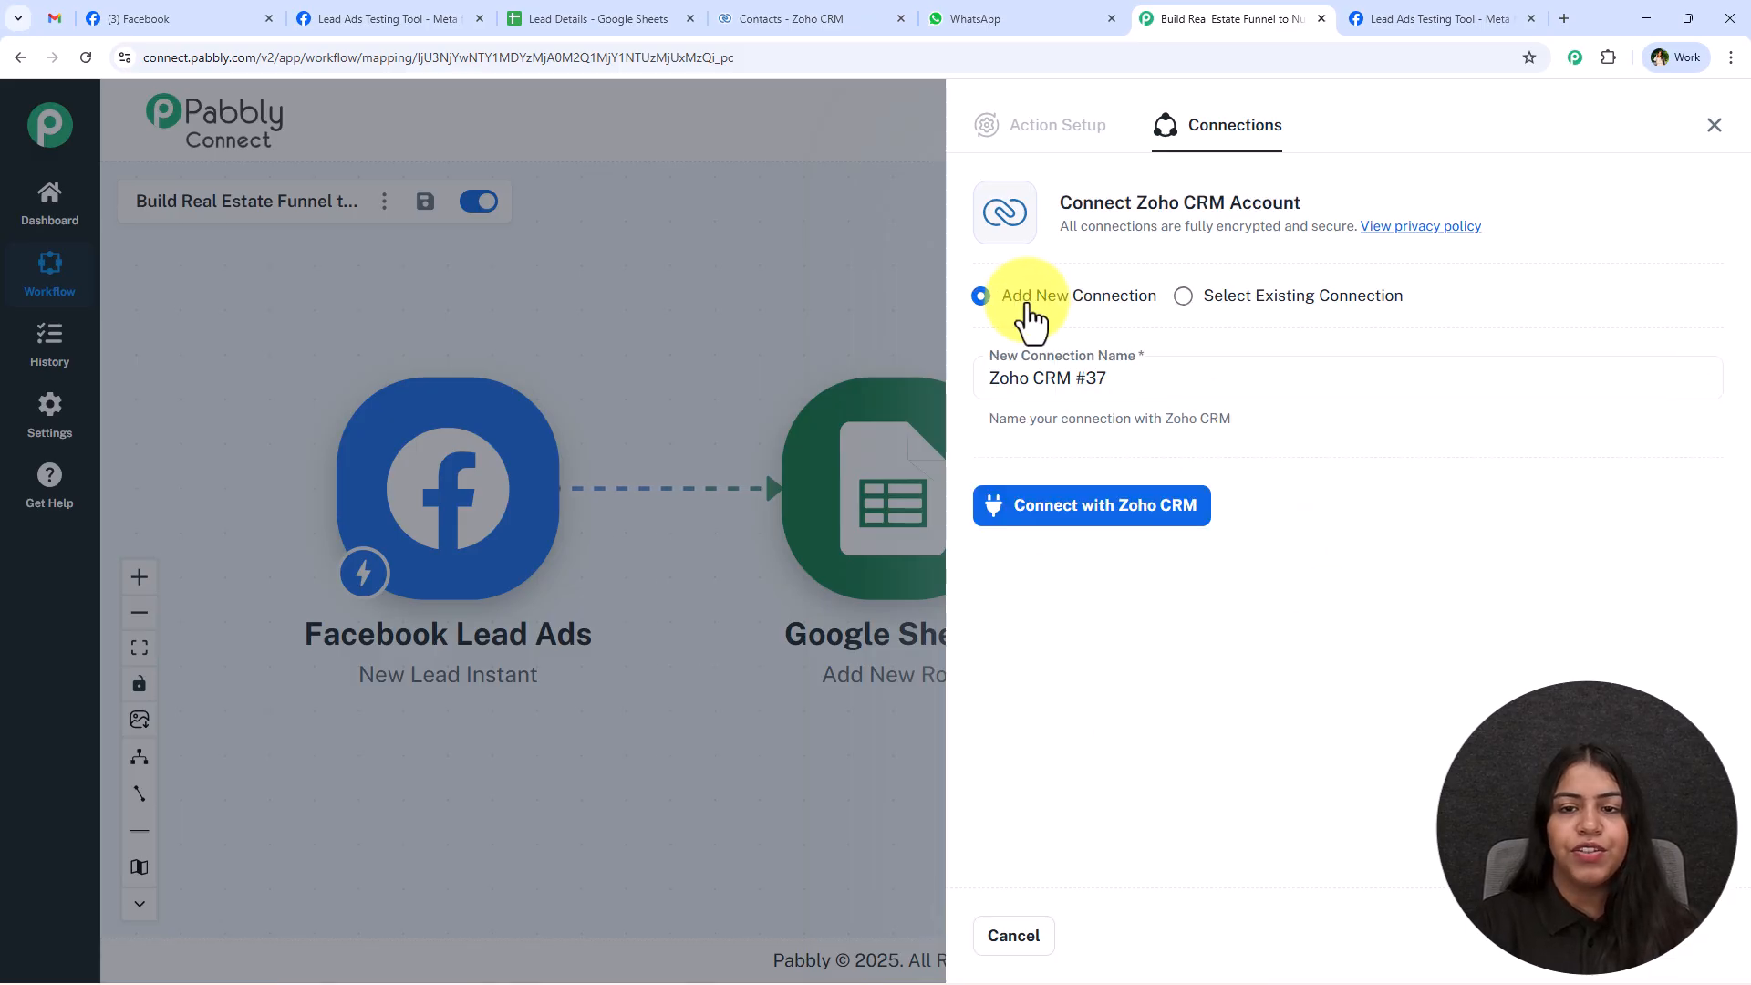
left_click(1085, 507)
left_click(662, 471)
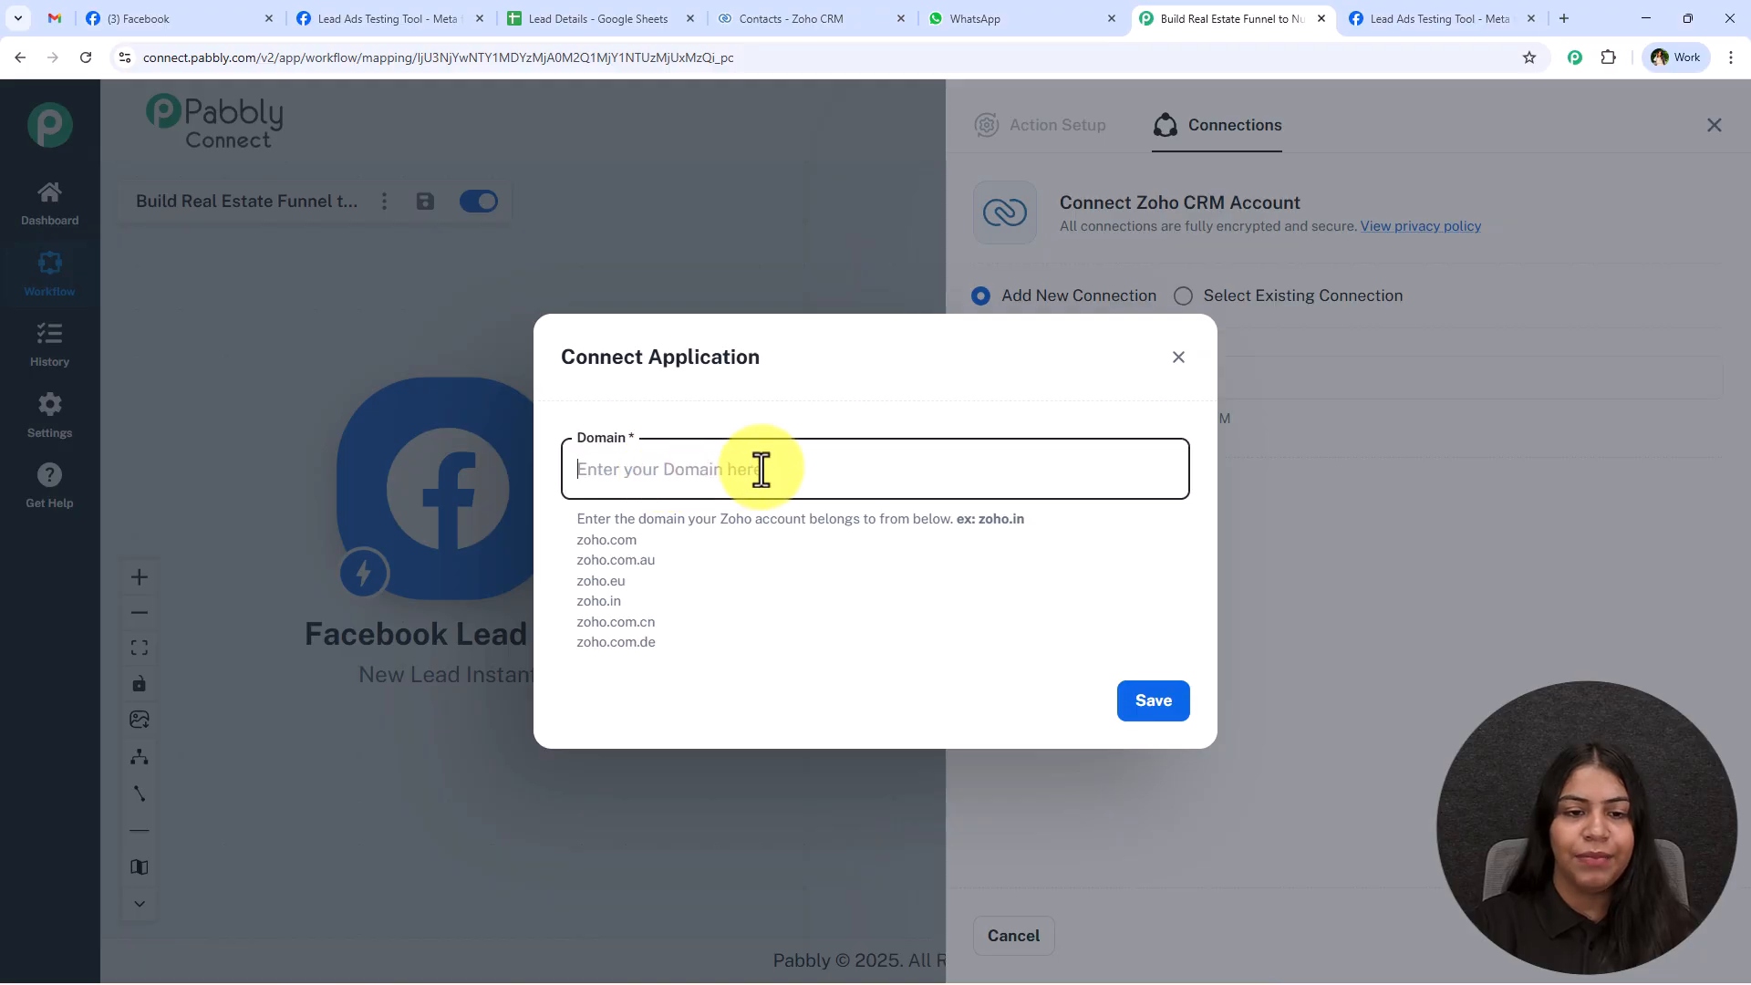
Switch to the open Zoho CRM page and copy the domain zoho.in from its web address.
left_click(760, 8)
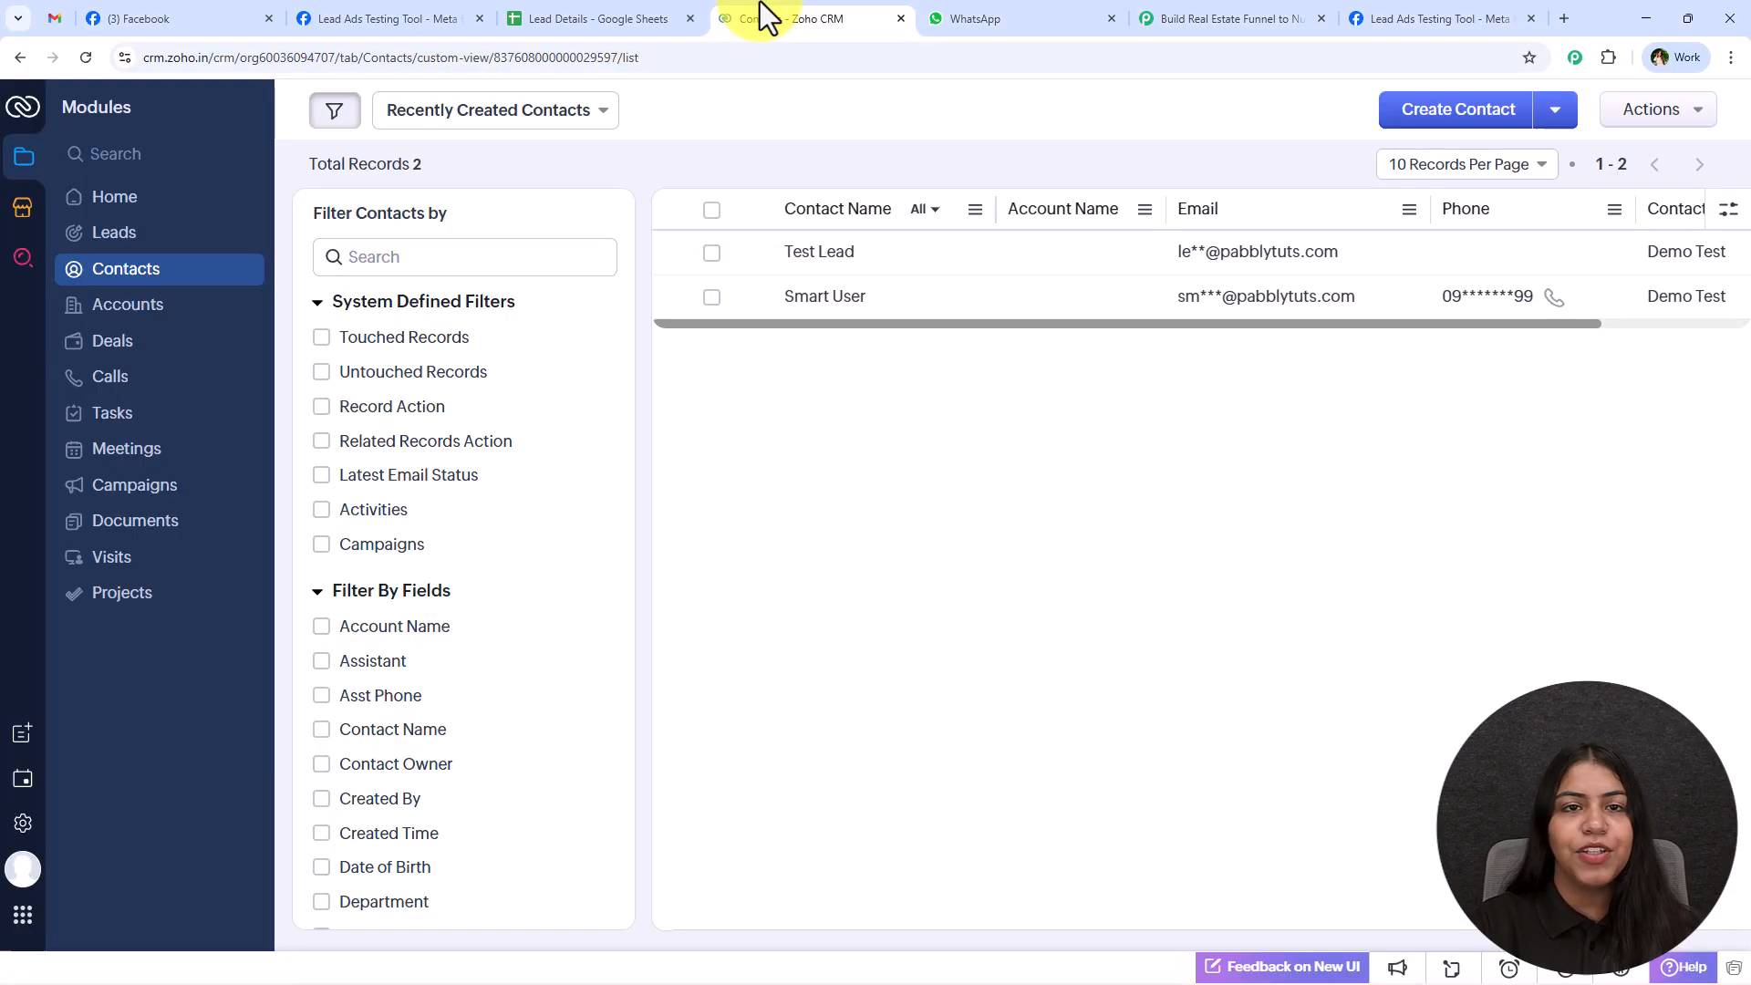
left_click(702, 58)
double_click(701, 58)
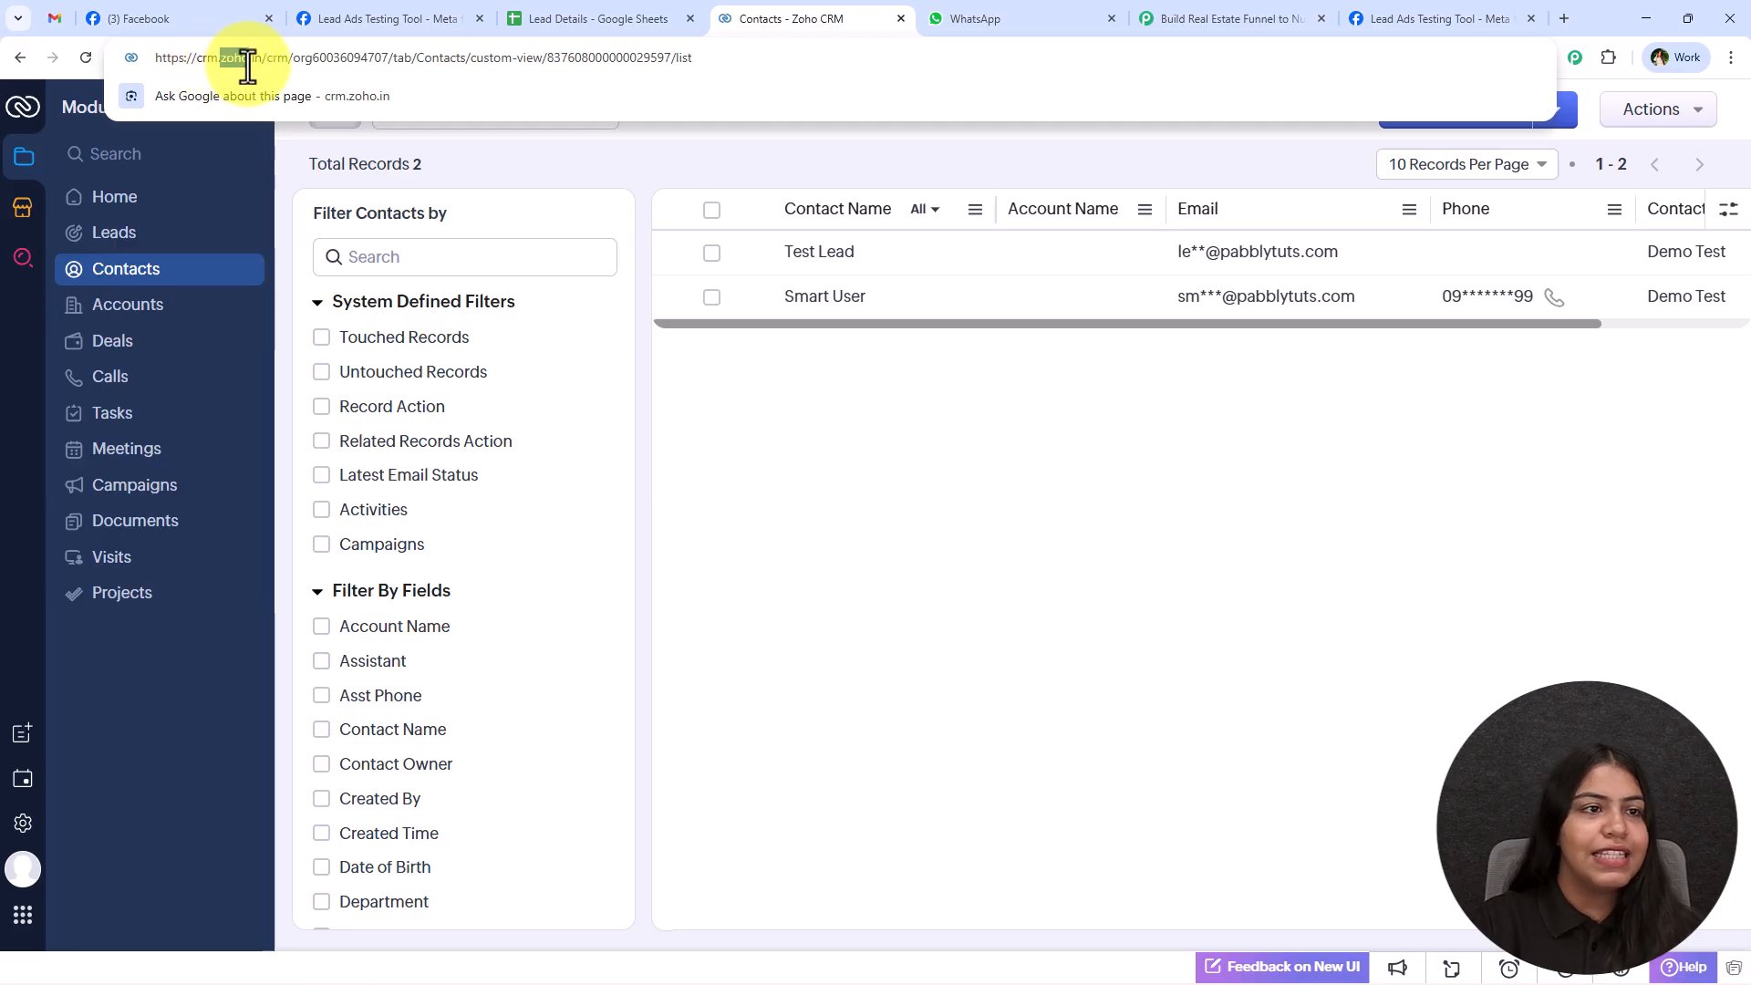
left_click_drag(259, 66, 263, 62)
key("ctrl+c")
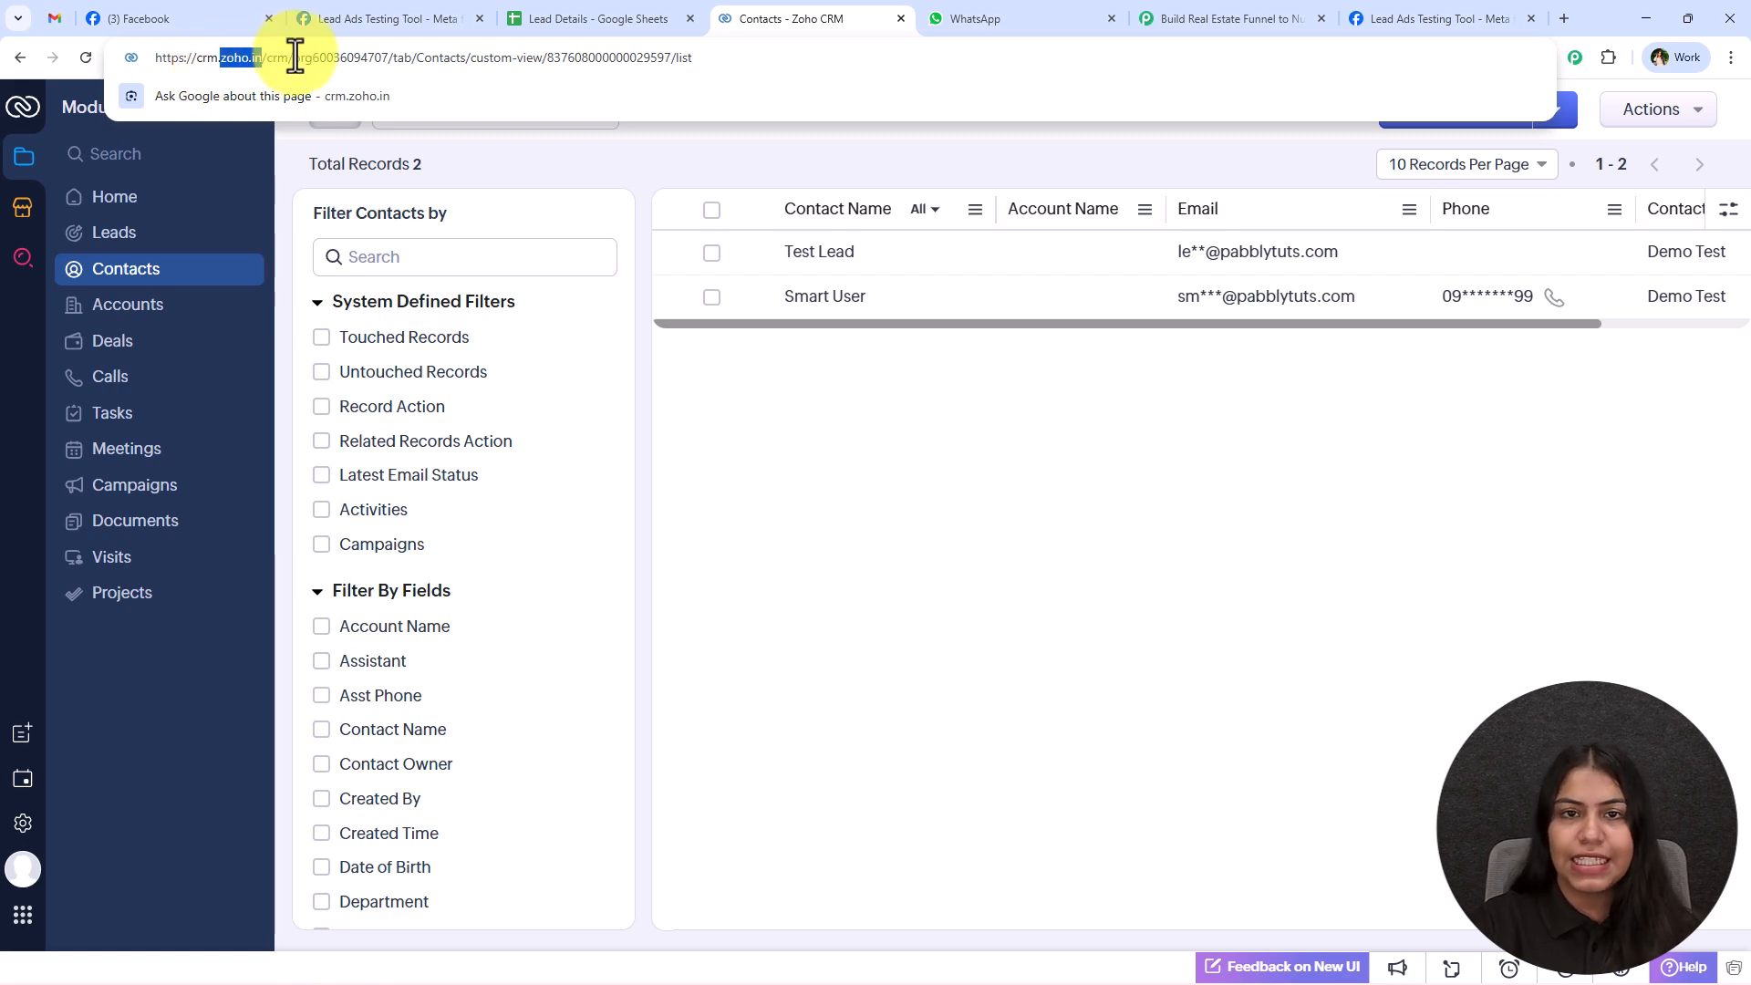
Back in Pabbly Connect, enter zoho.in as the connection's domain, save it and accept the requested access to the Zoho account.
left_click(1182, 20)
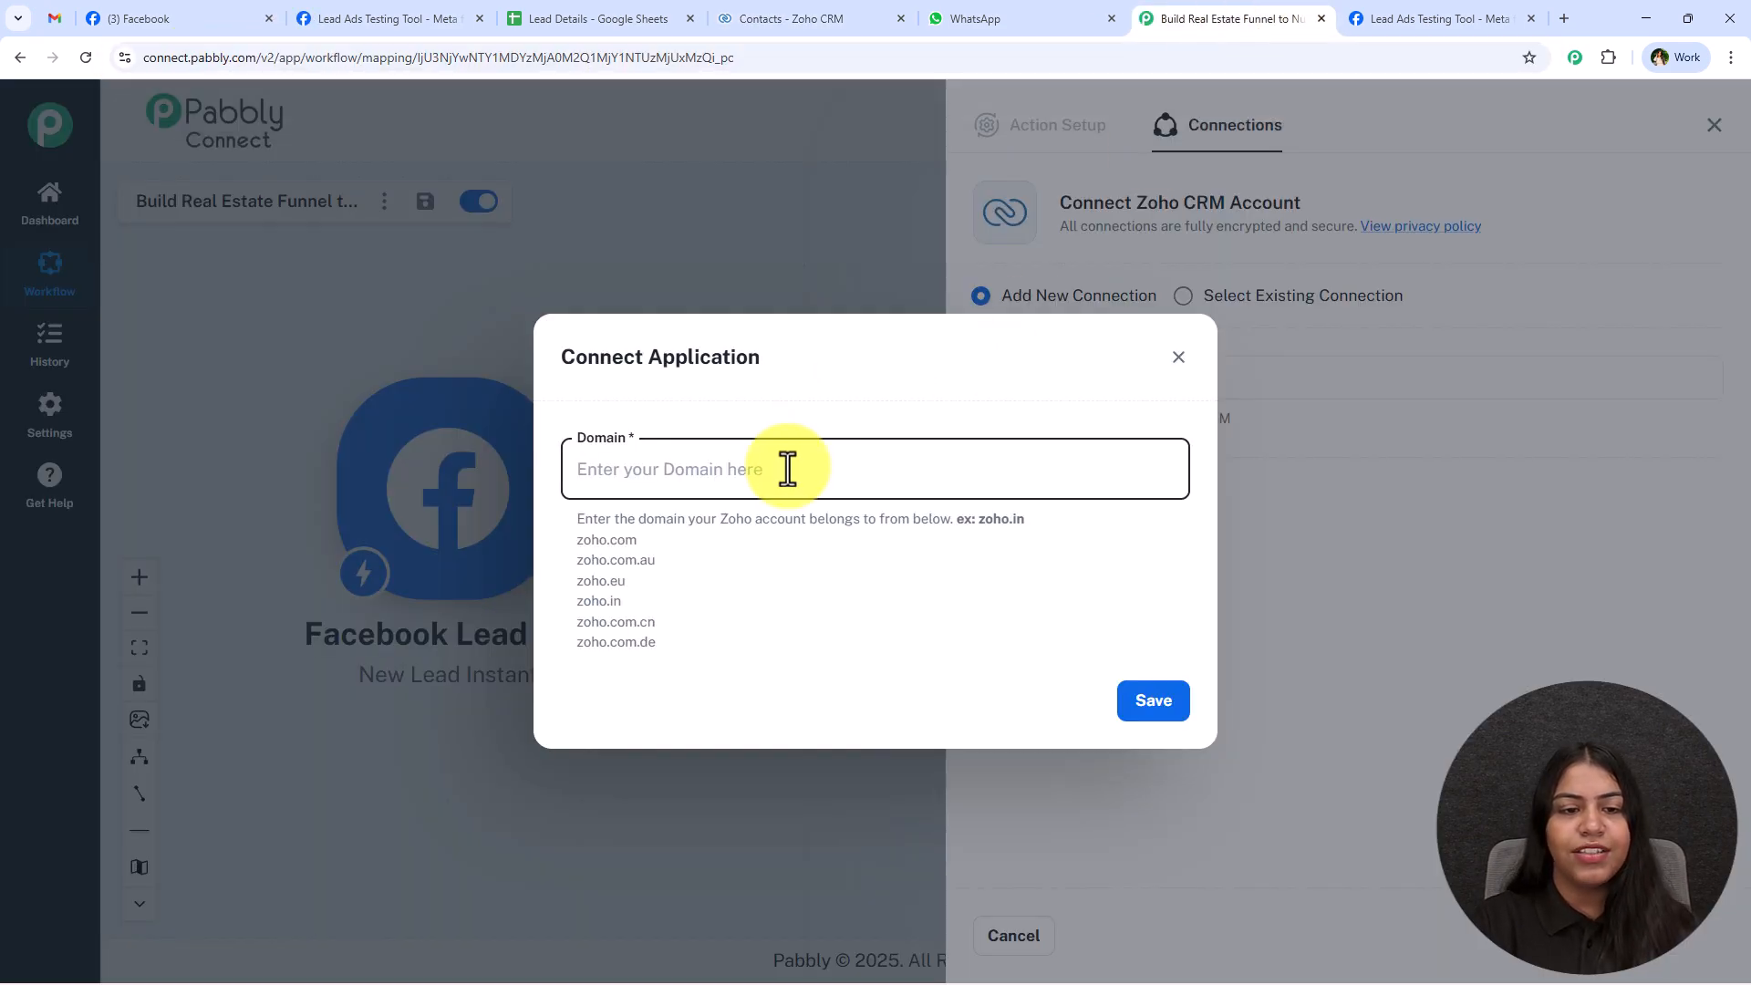
key("ctrl+v")
left_click_drag(666, 642, 578, 551)
left_click(582, 556)
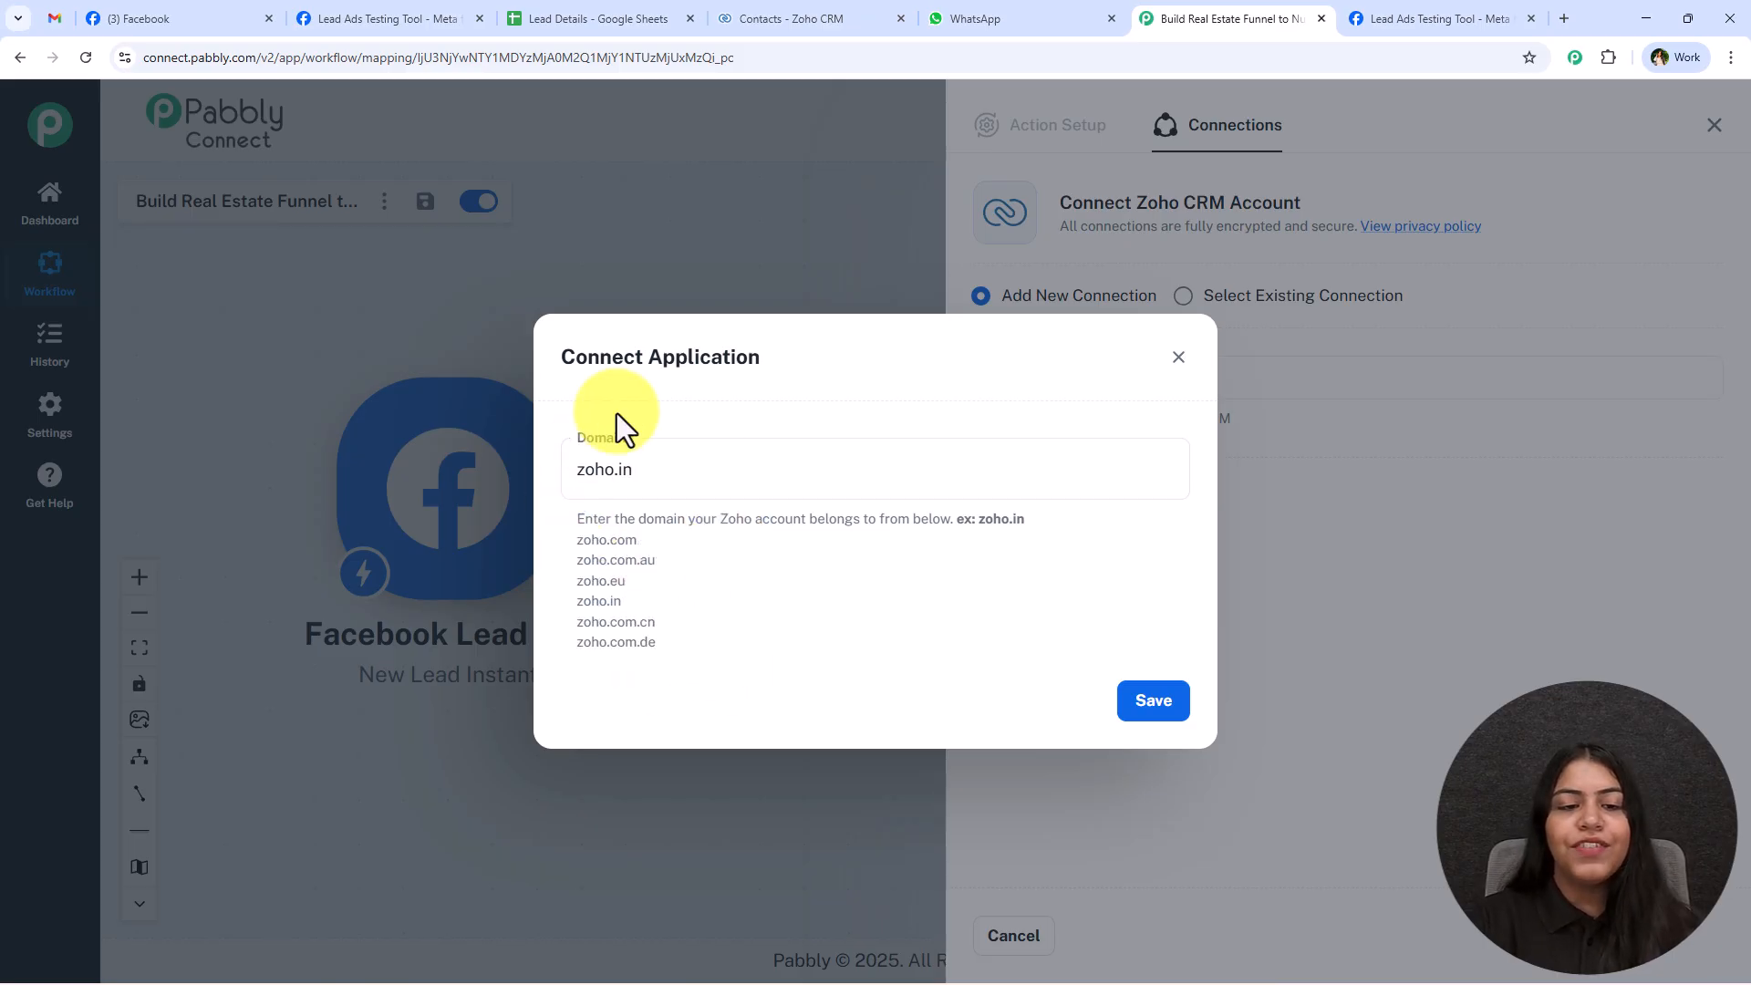
left_click(1155, 699)
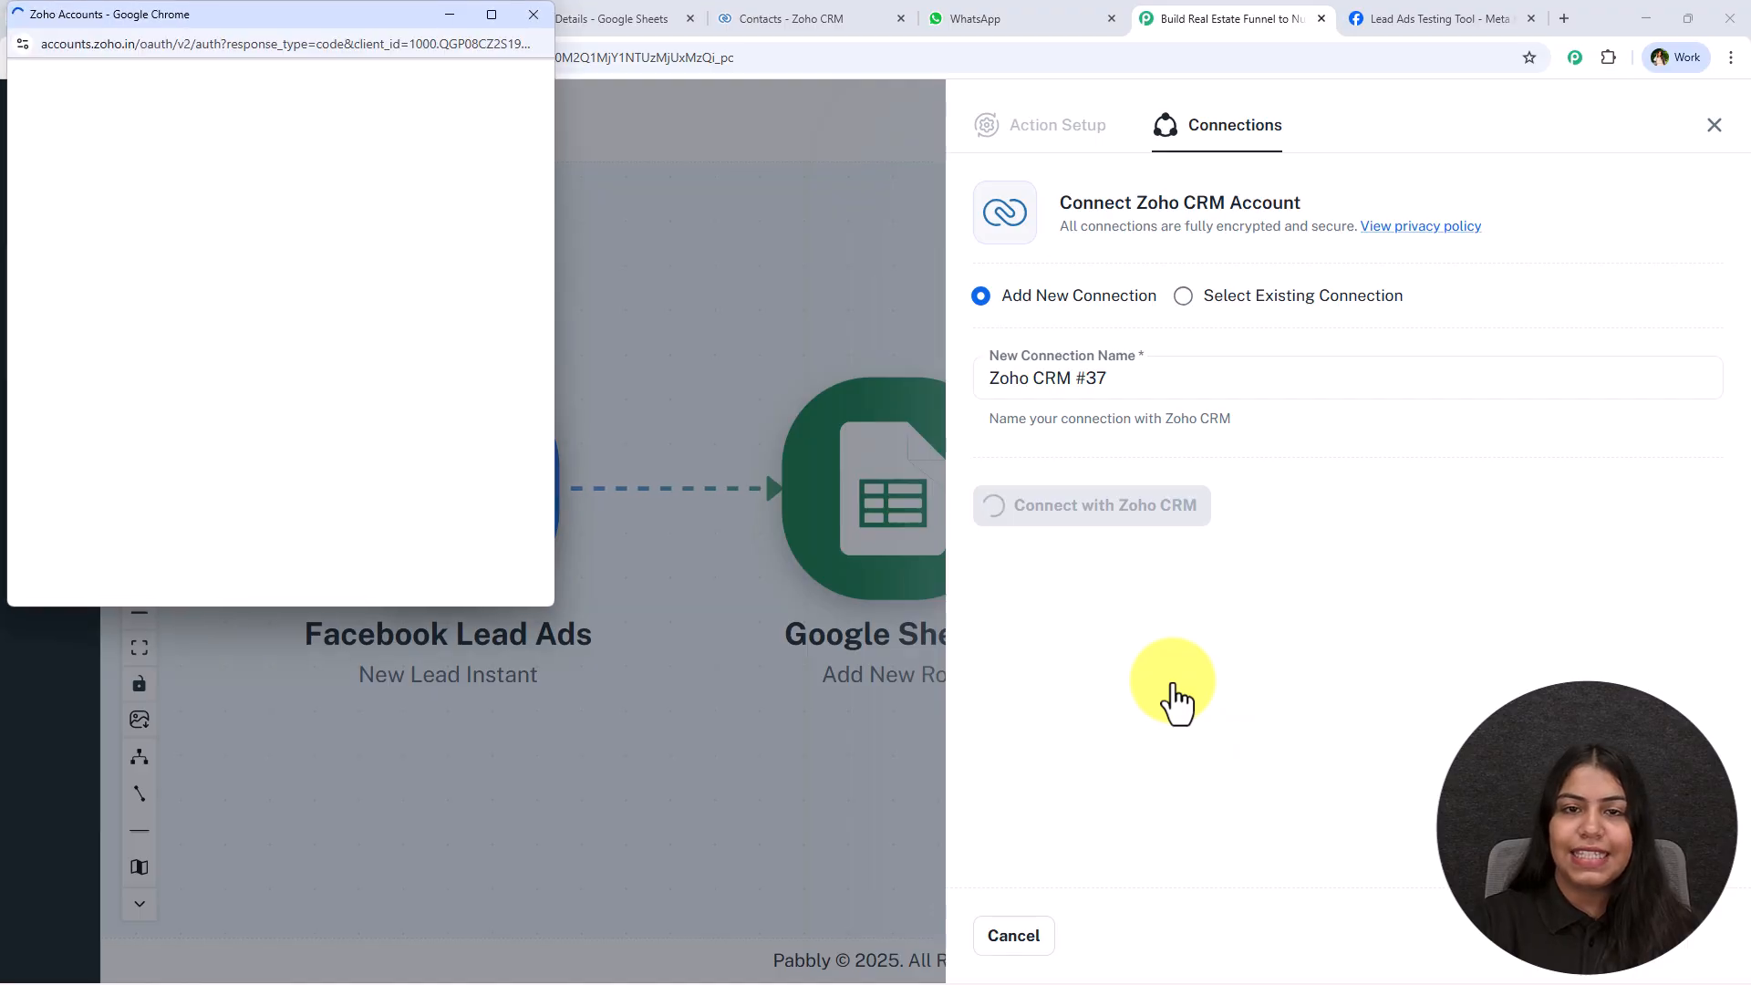
scroll(117, 366, "down", 4)
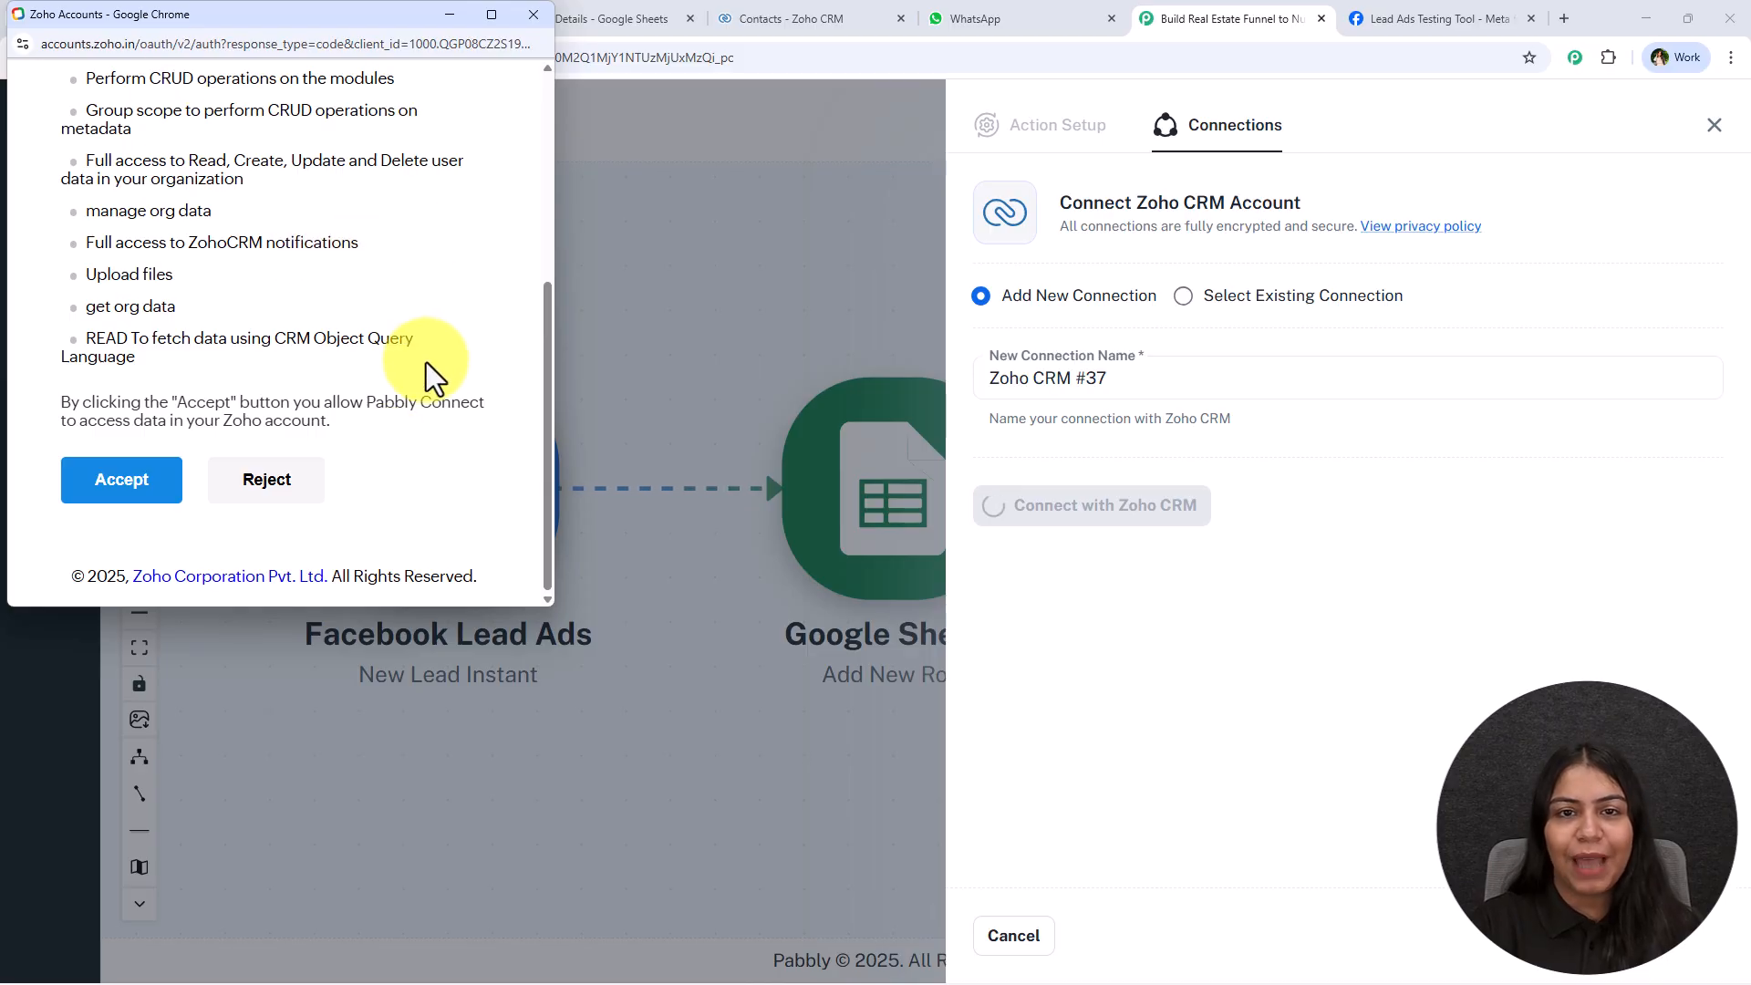
left_click(119, 483)
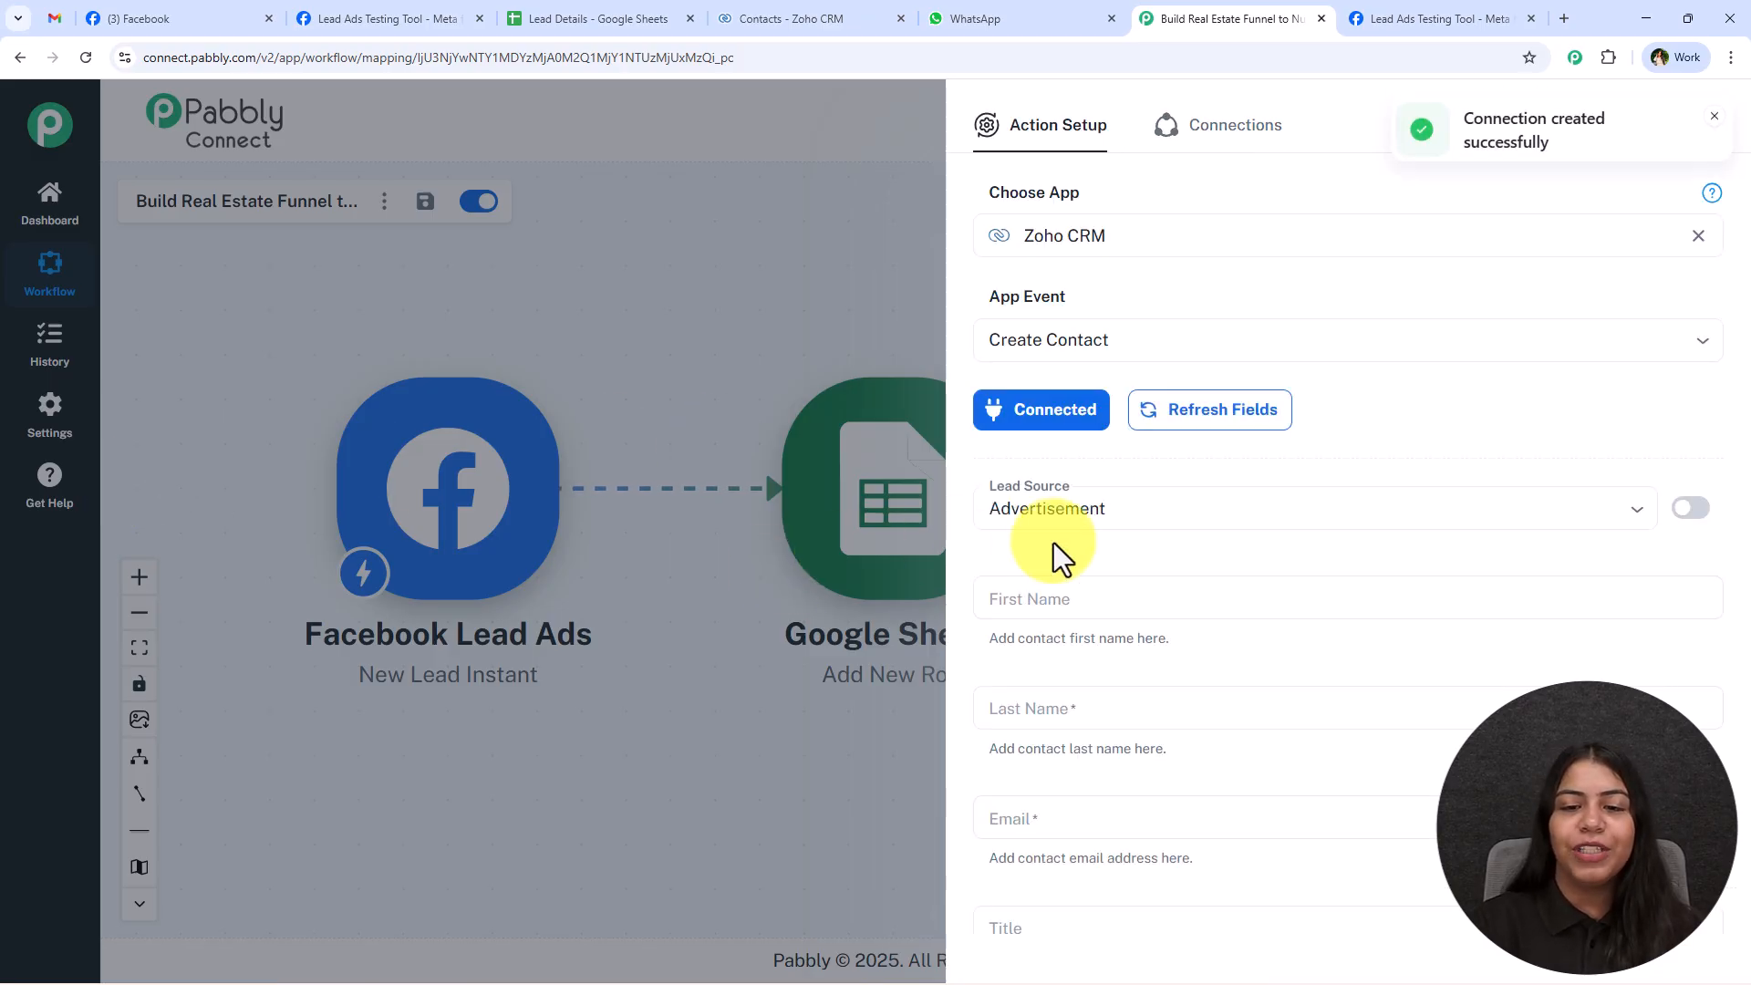
Use Advertisement as the Lead Source for the Zoho CRM contact.
left_click(1113, 516)
left_click(1114, 552)
scroll(1152, 461, "down", 2)
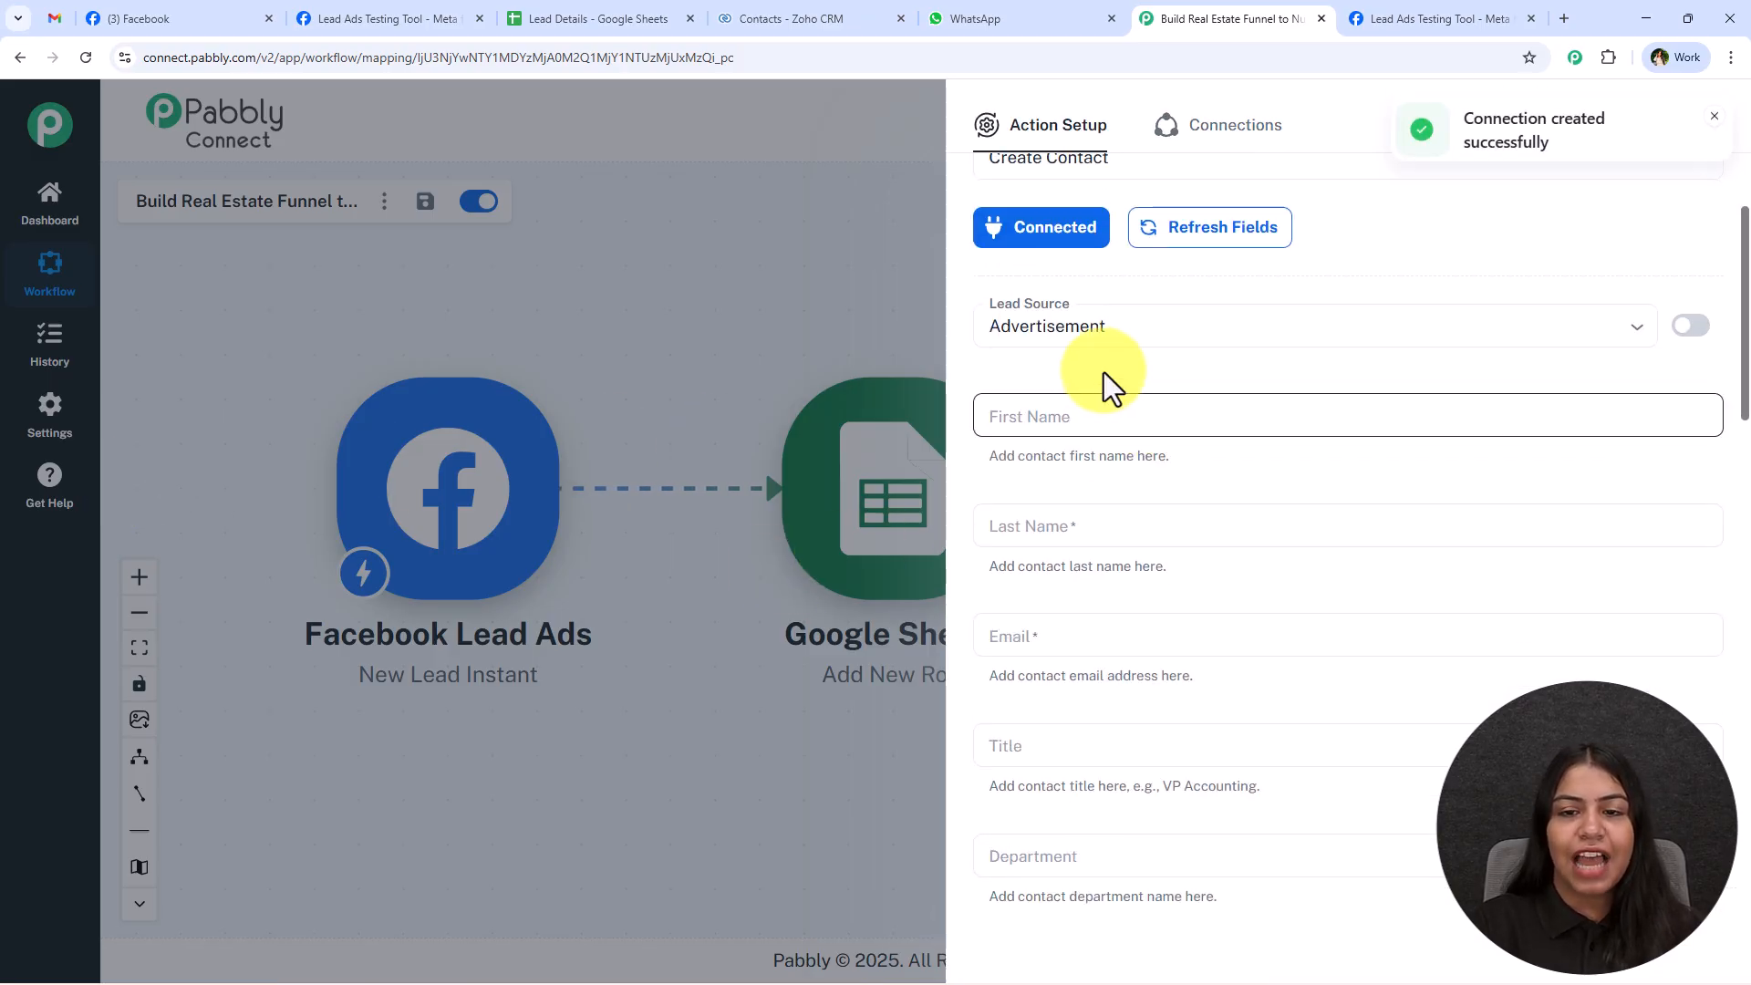
left_click(1114, 410)
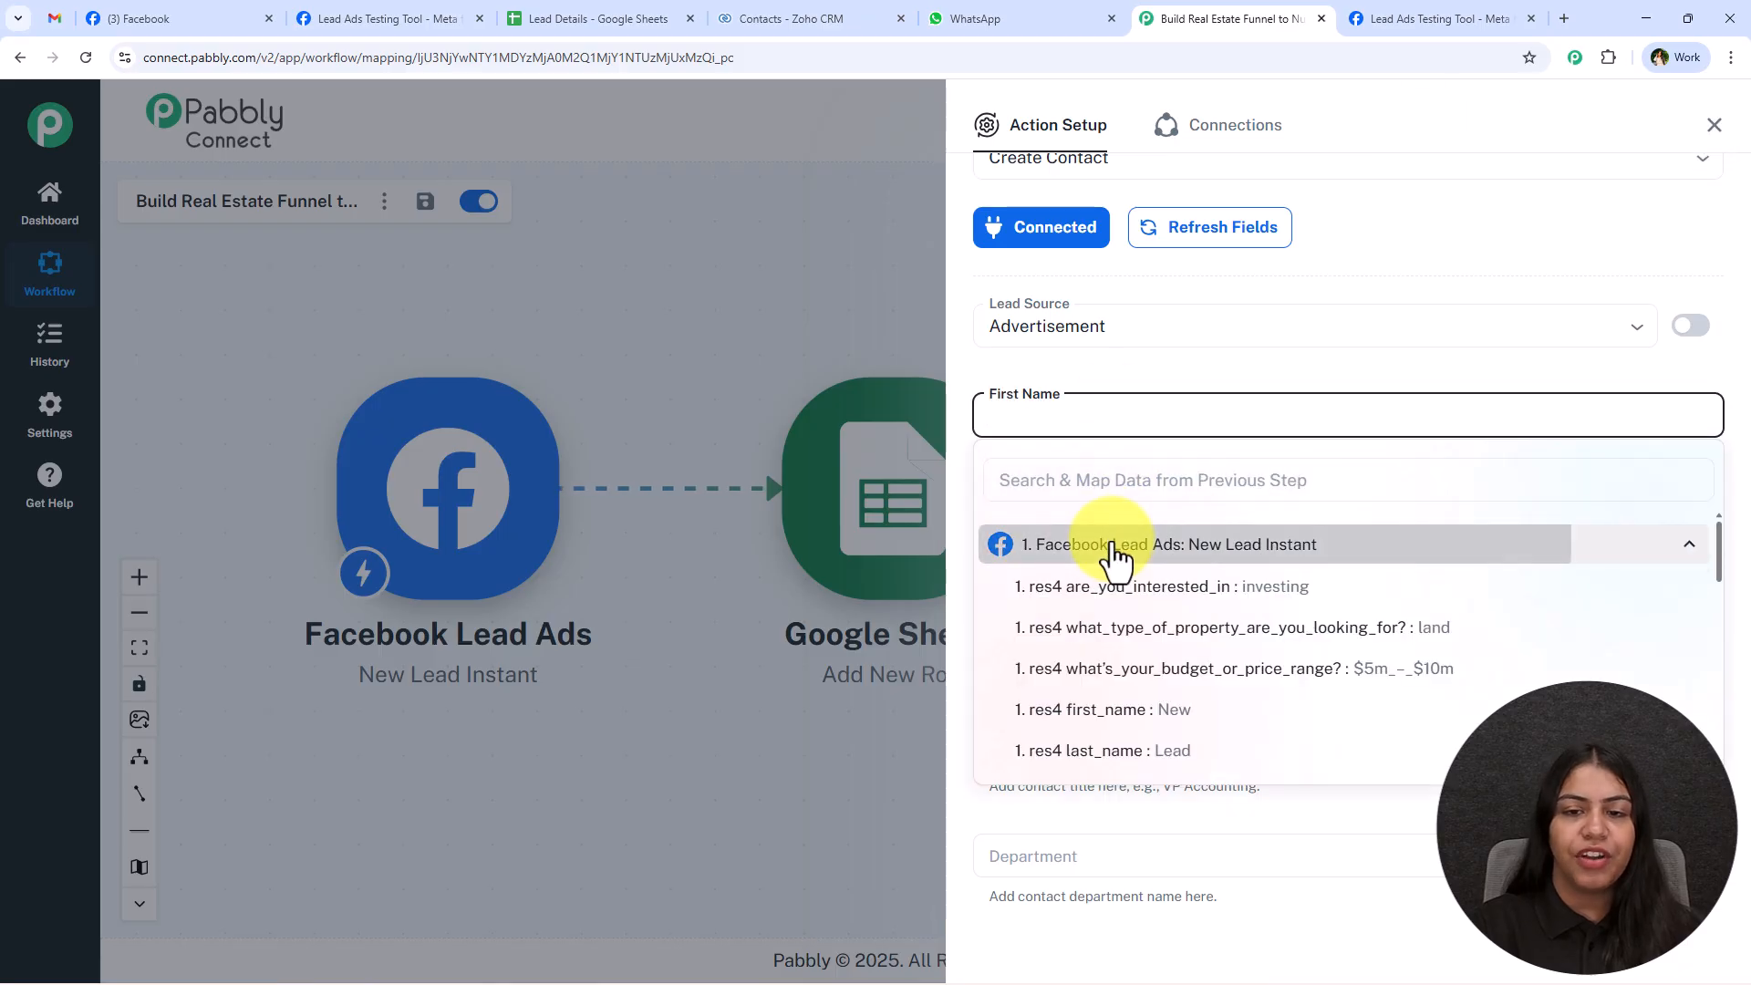
left_click(1085, 478)
left_click(1087, 381)
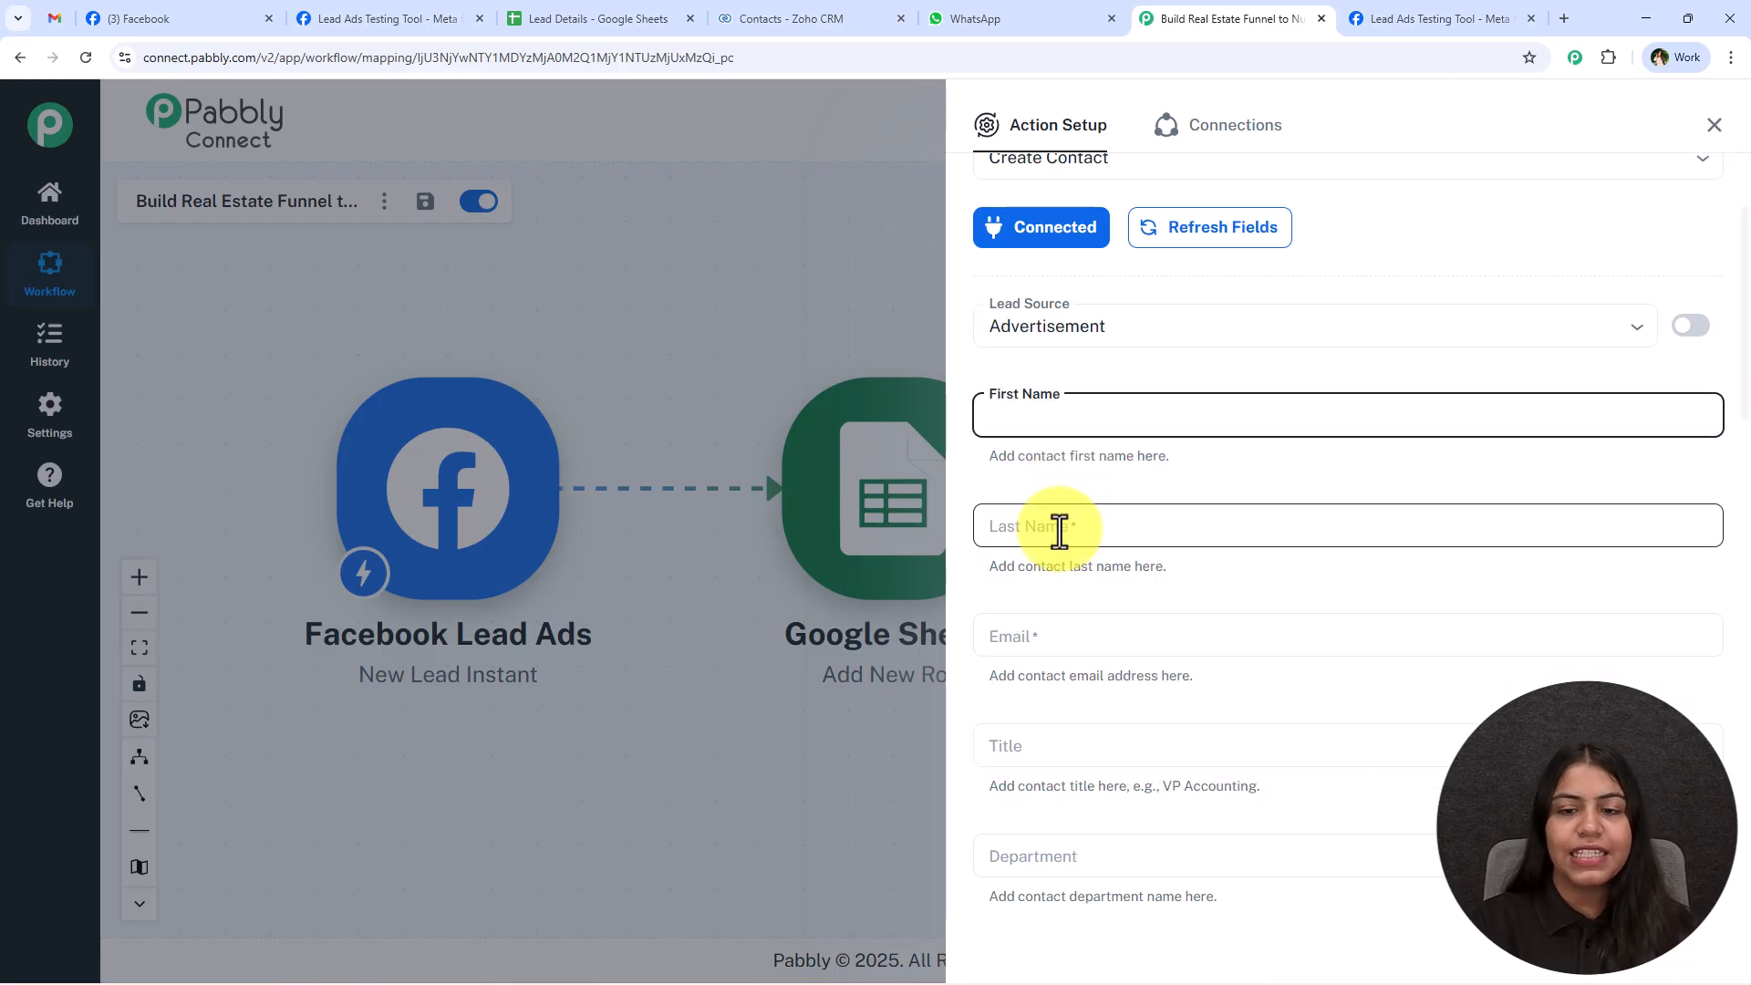
left_click(1067, 527)
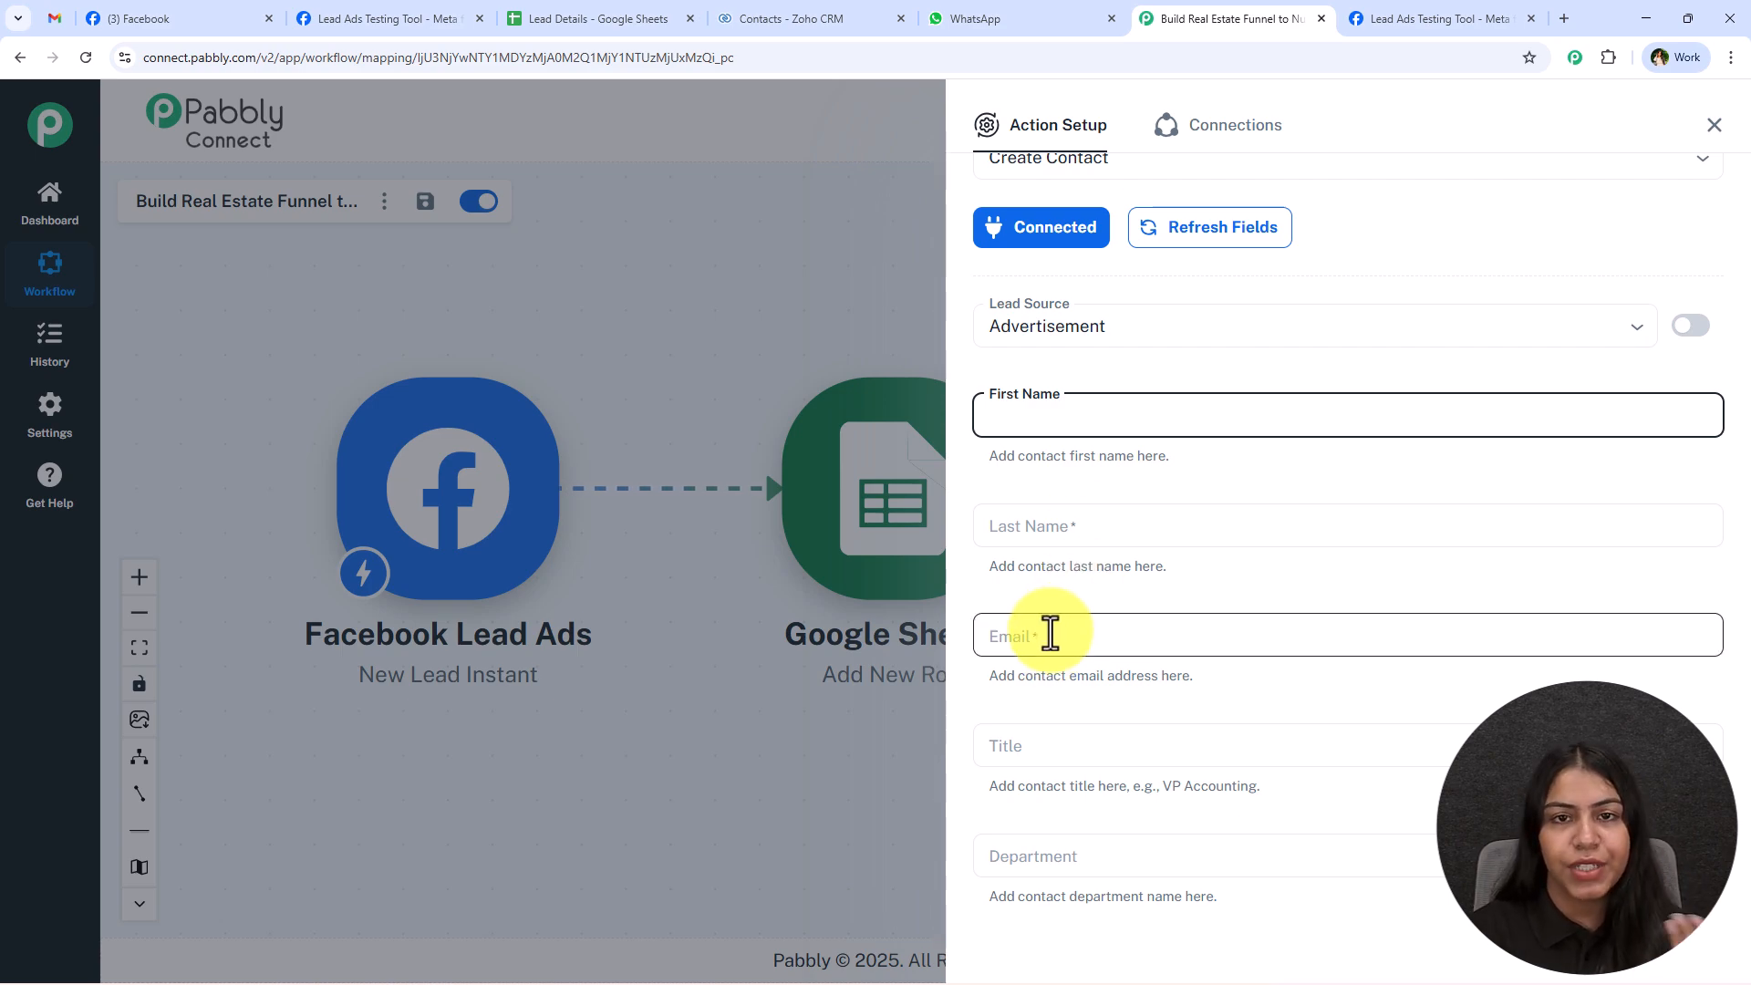
Map the contact's First Name to res4 first_name from the Facebook Lead Ads step.
left_click(1042, 407)
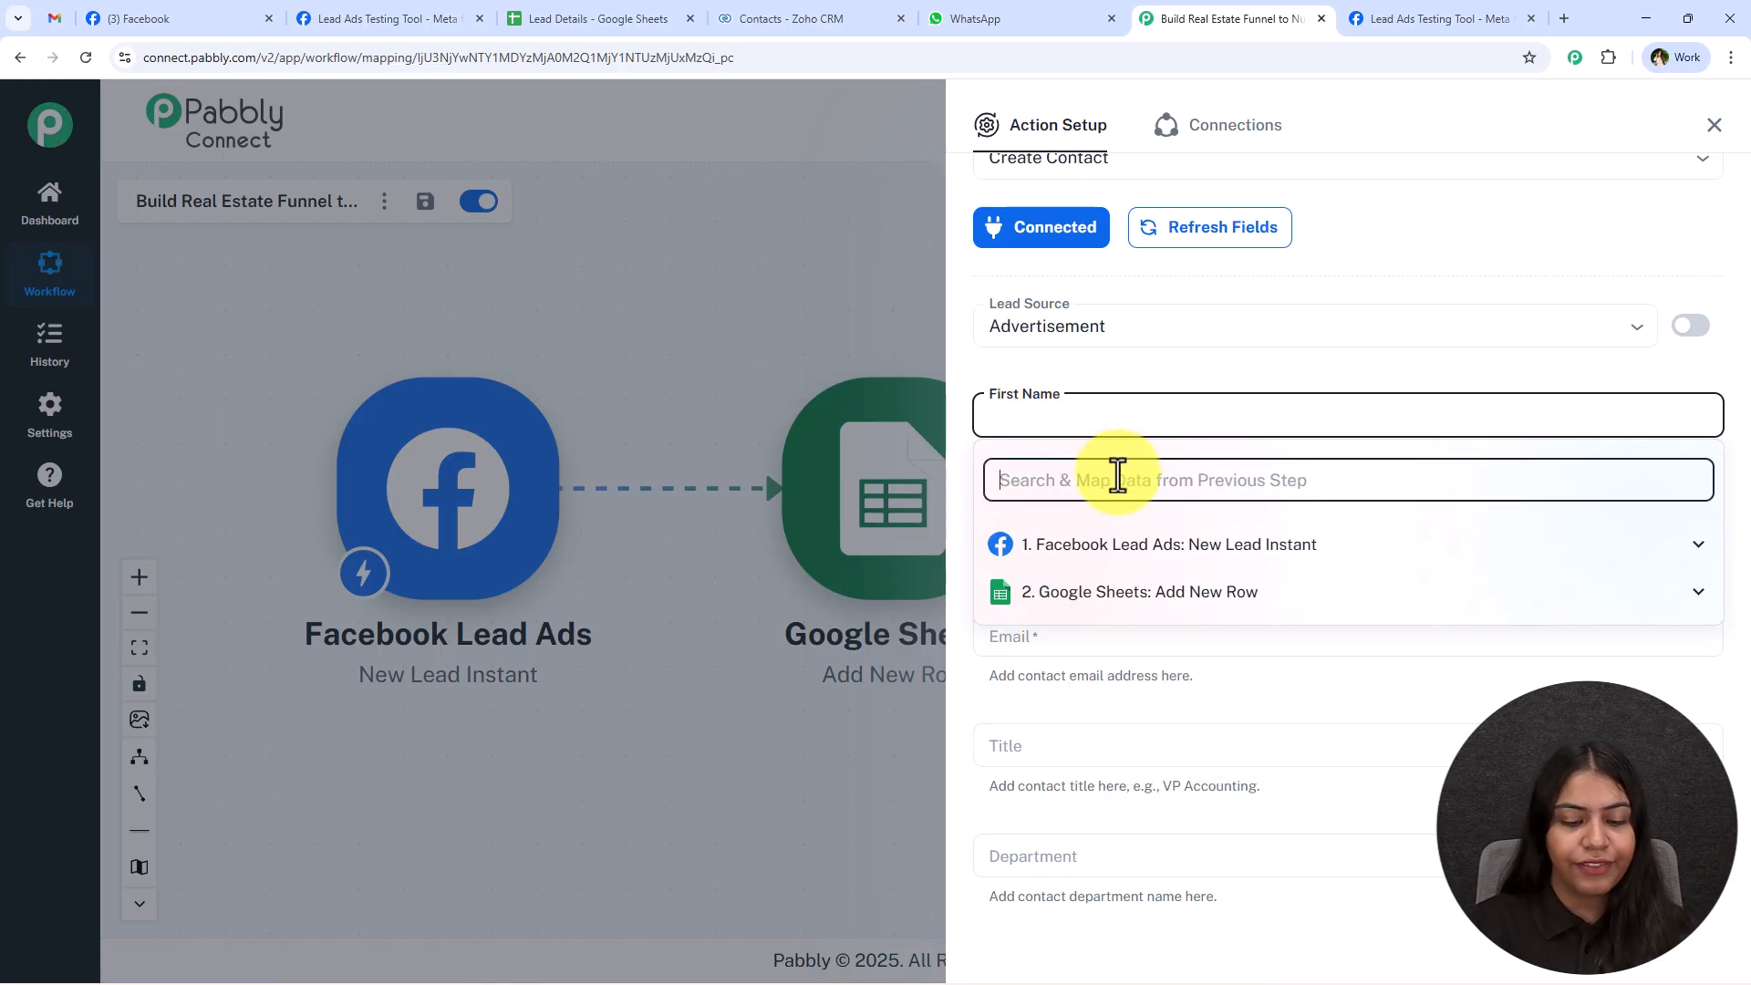
left_click(1186, 544)
scroll(1270, 602, "down", 2)
left_click(1270, 588)
left_click(1200, 361)
Map the contact's Last Name to res4 last_name from the Facebook Lead Ads step.
scroll(1195, 392, "down", 2)
left_click(1133, 336)
left_click(1111, 417)
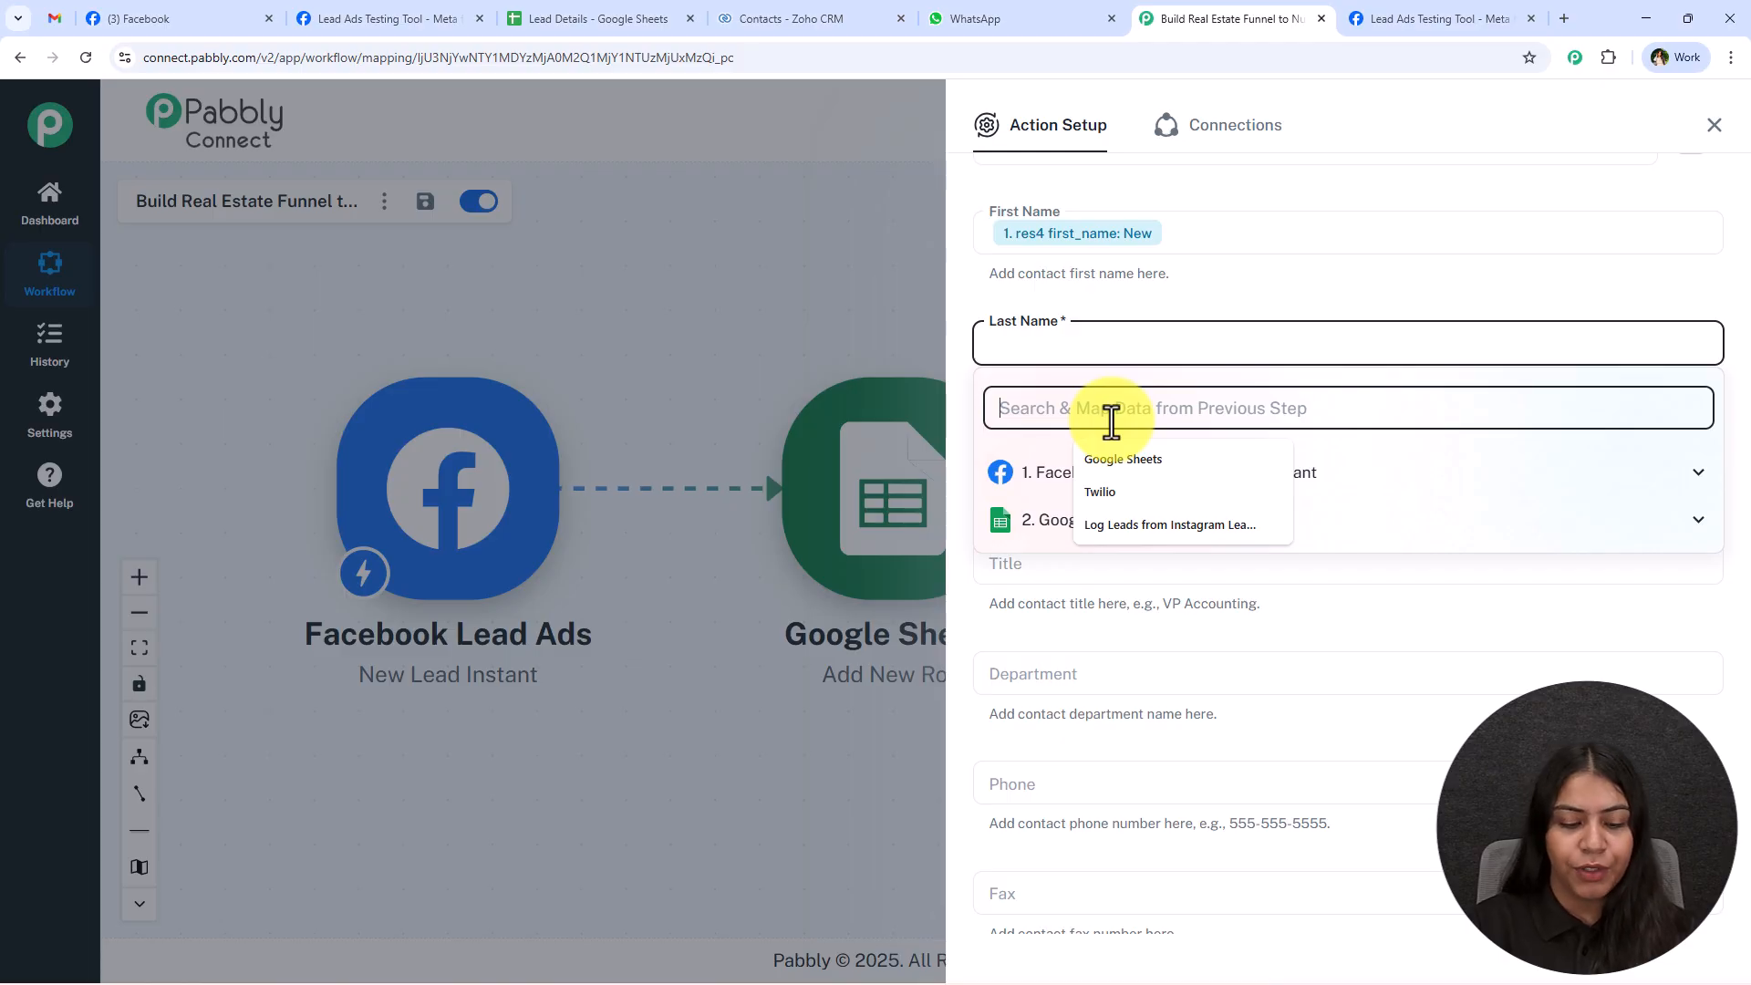
type("la")
left_click(1183, 560)
left_click(1158, 322)
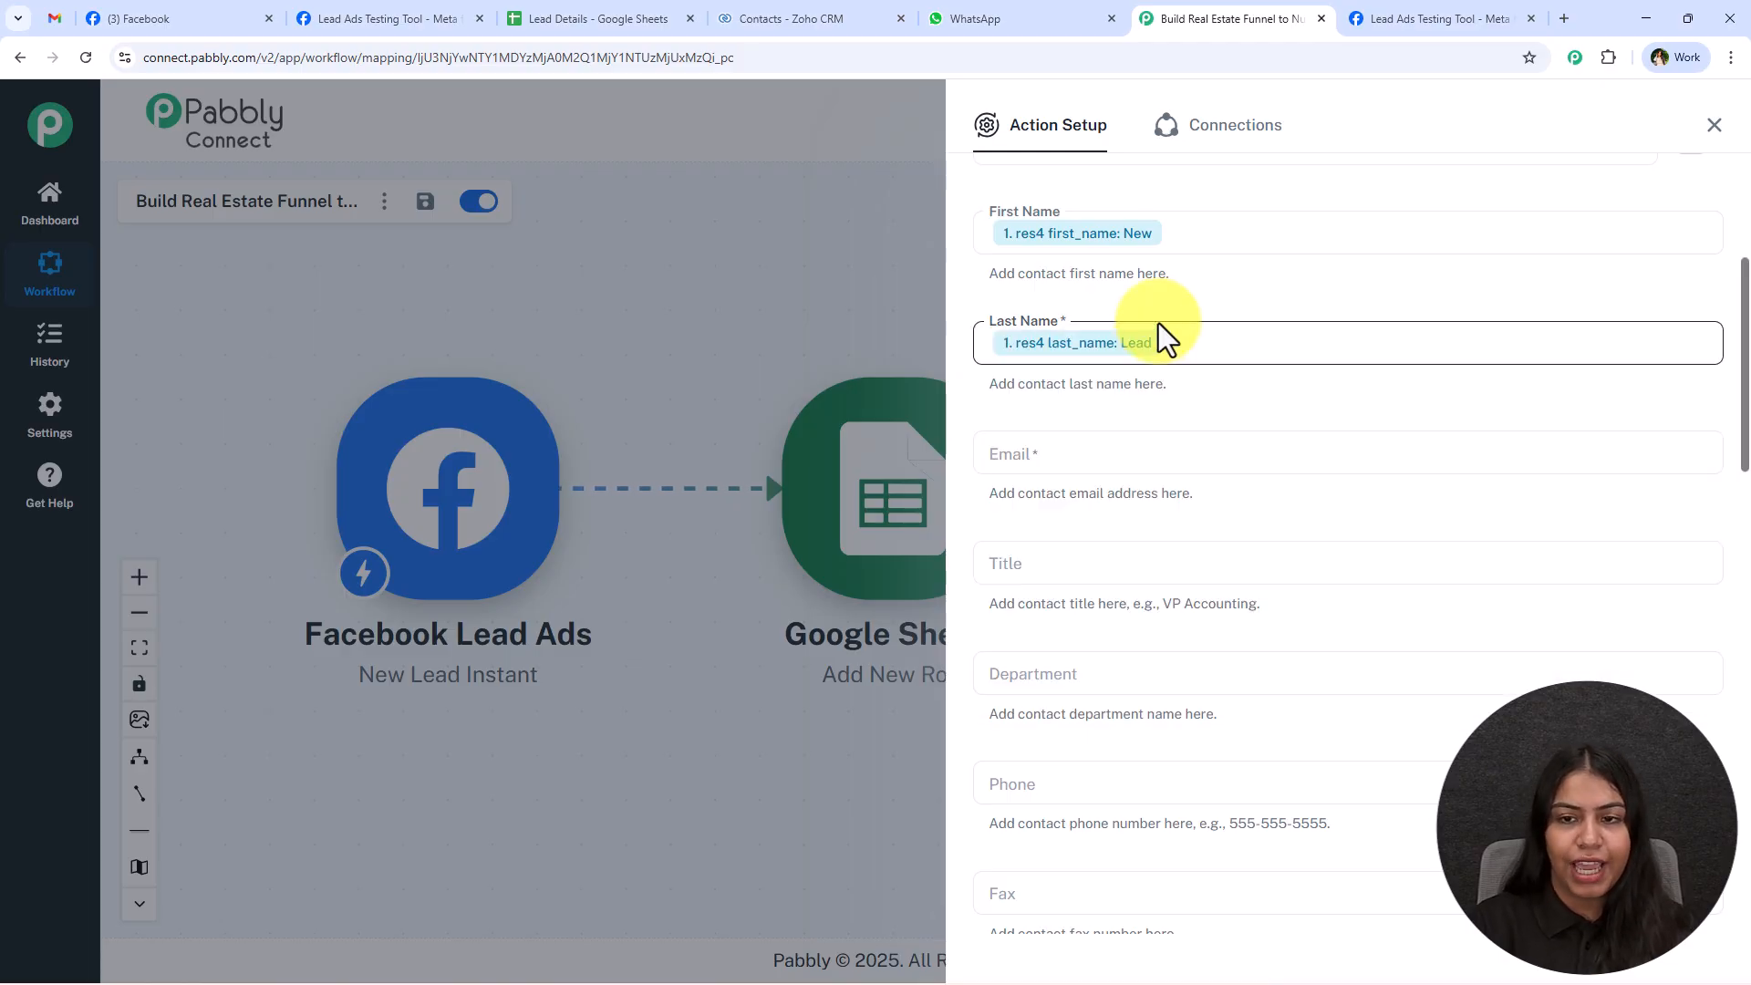
Map the contact's Email to res4 email from the Facebook Lead Ads step.
left_click(1090, 463)
type("em")
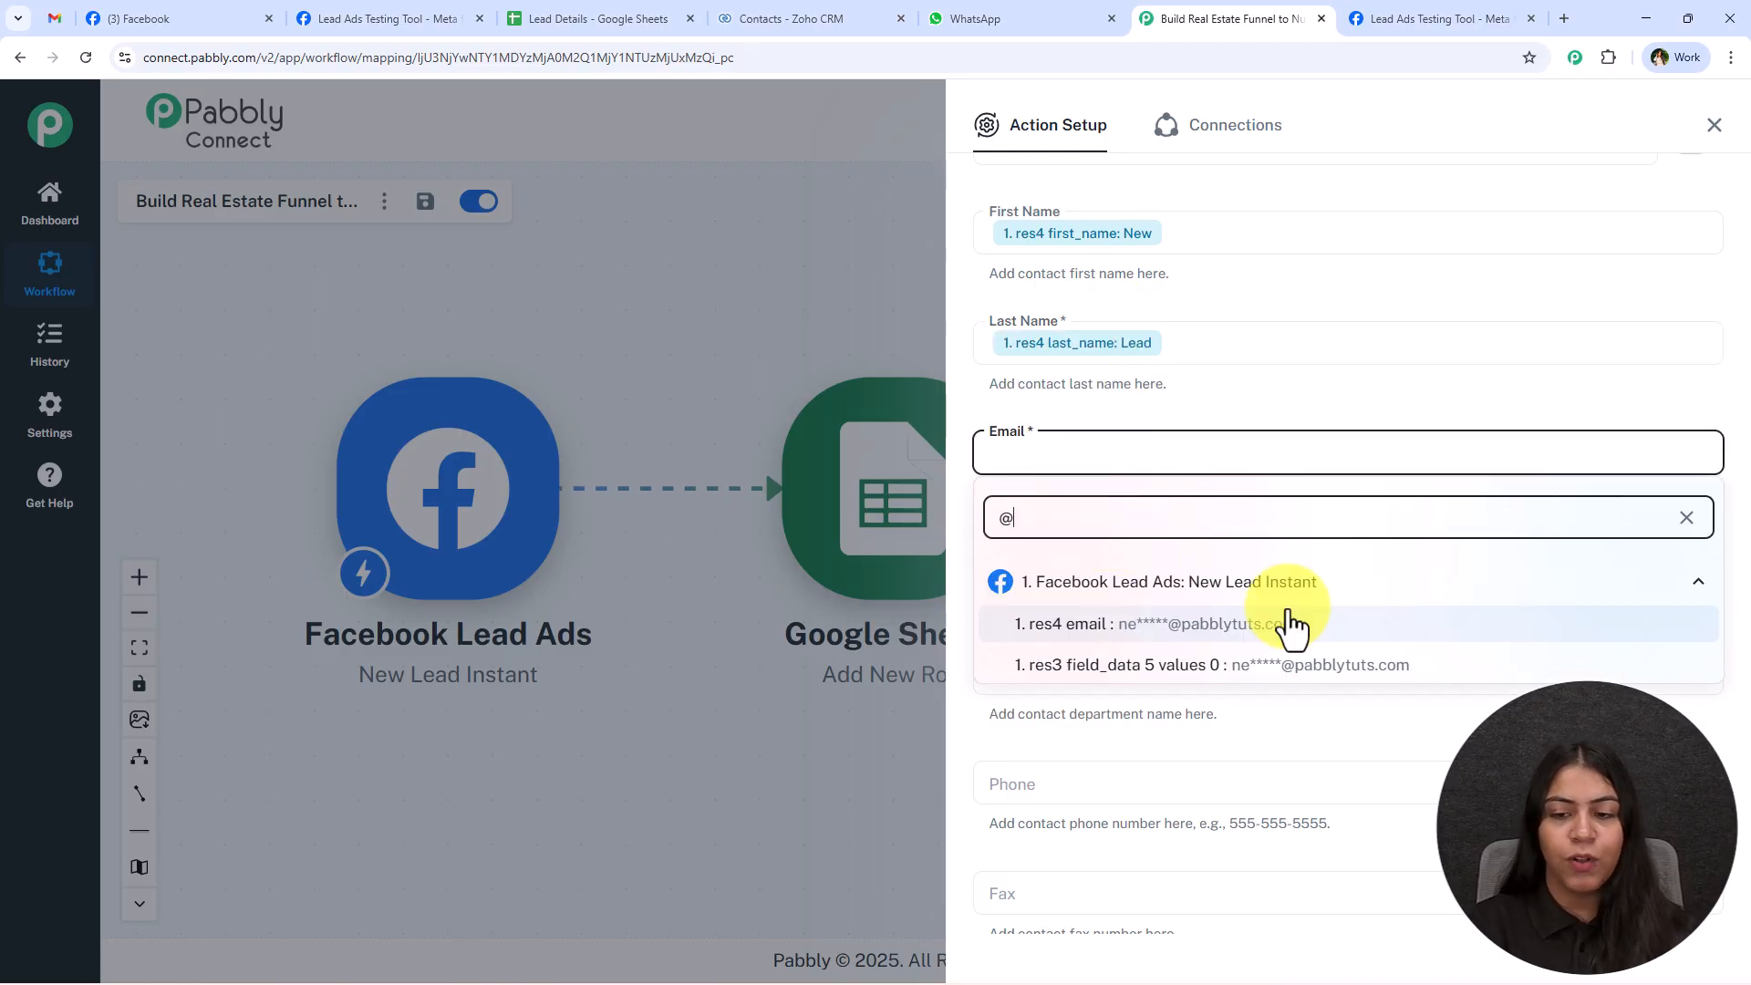
left_click(1288, 609)
left_click(1258, 429)
Save the Zoho CRM action, send its test request, look through the response and close the action setup.
scroll(1244, 474, "down", 1)
scroll(1244, 474, "down", 2)
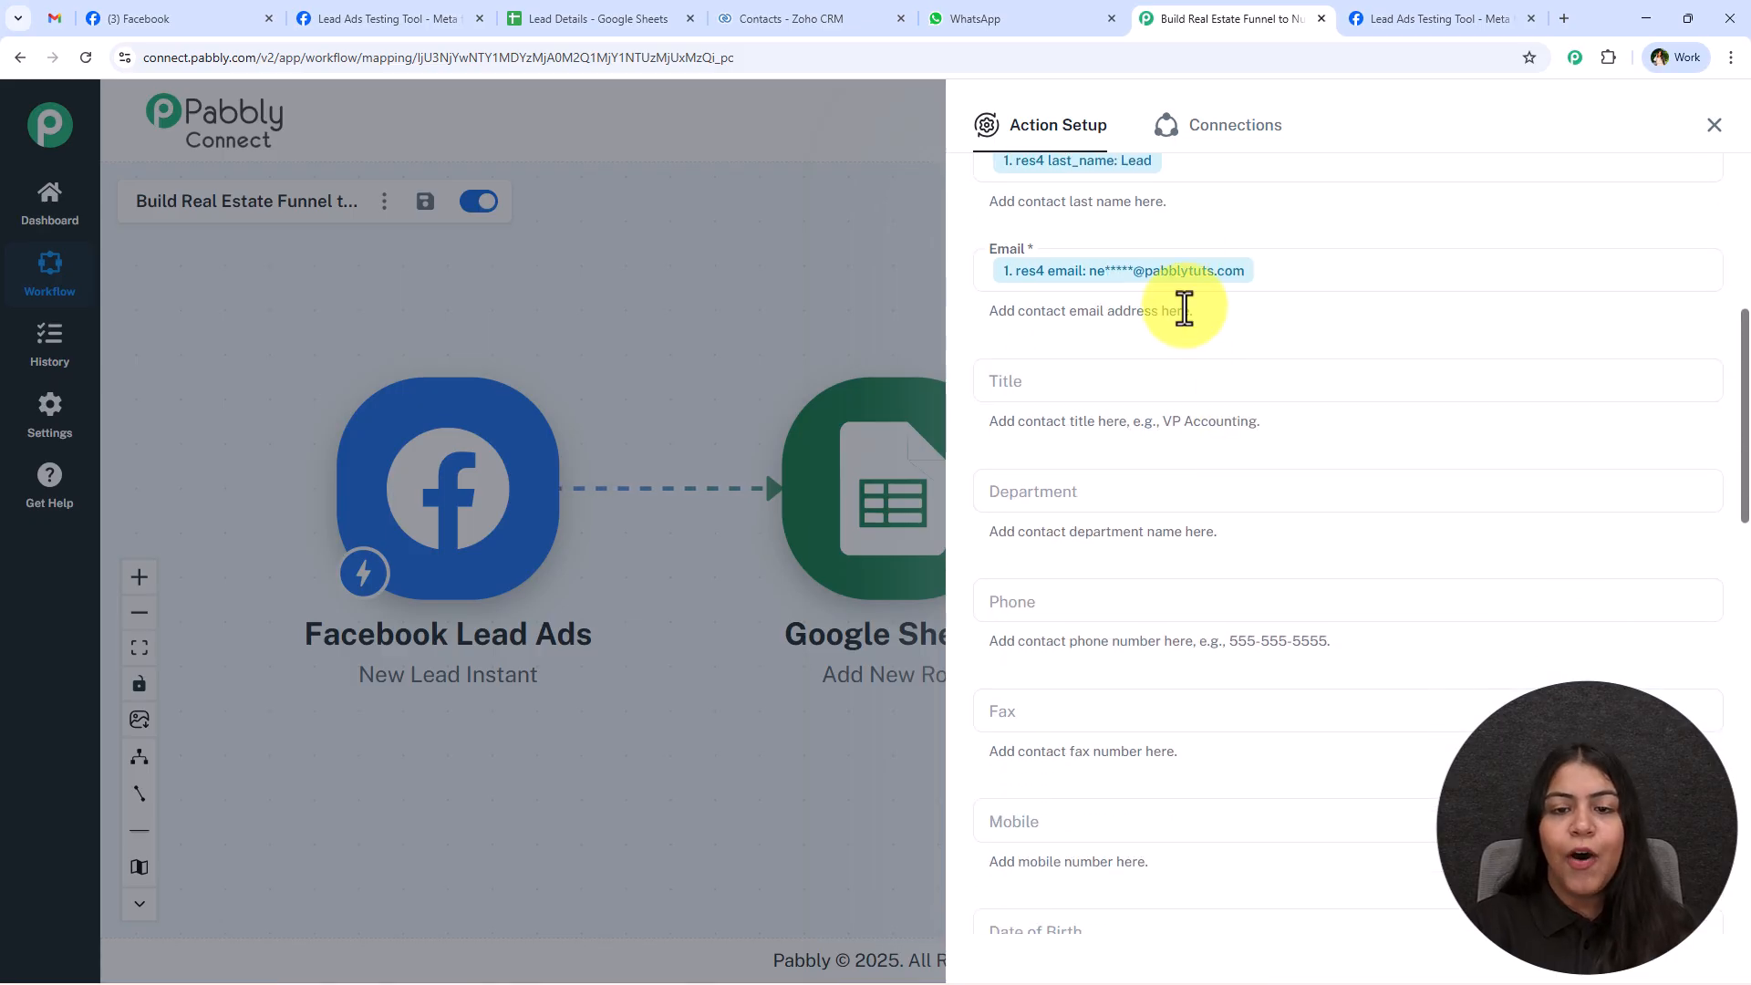
scroll(1184, 481, "up", 4)
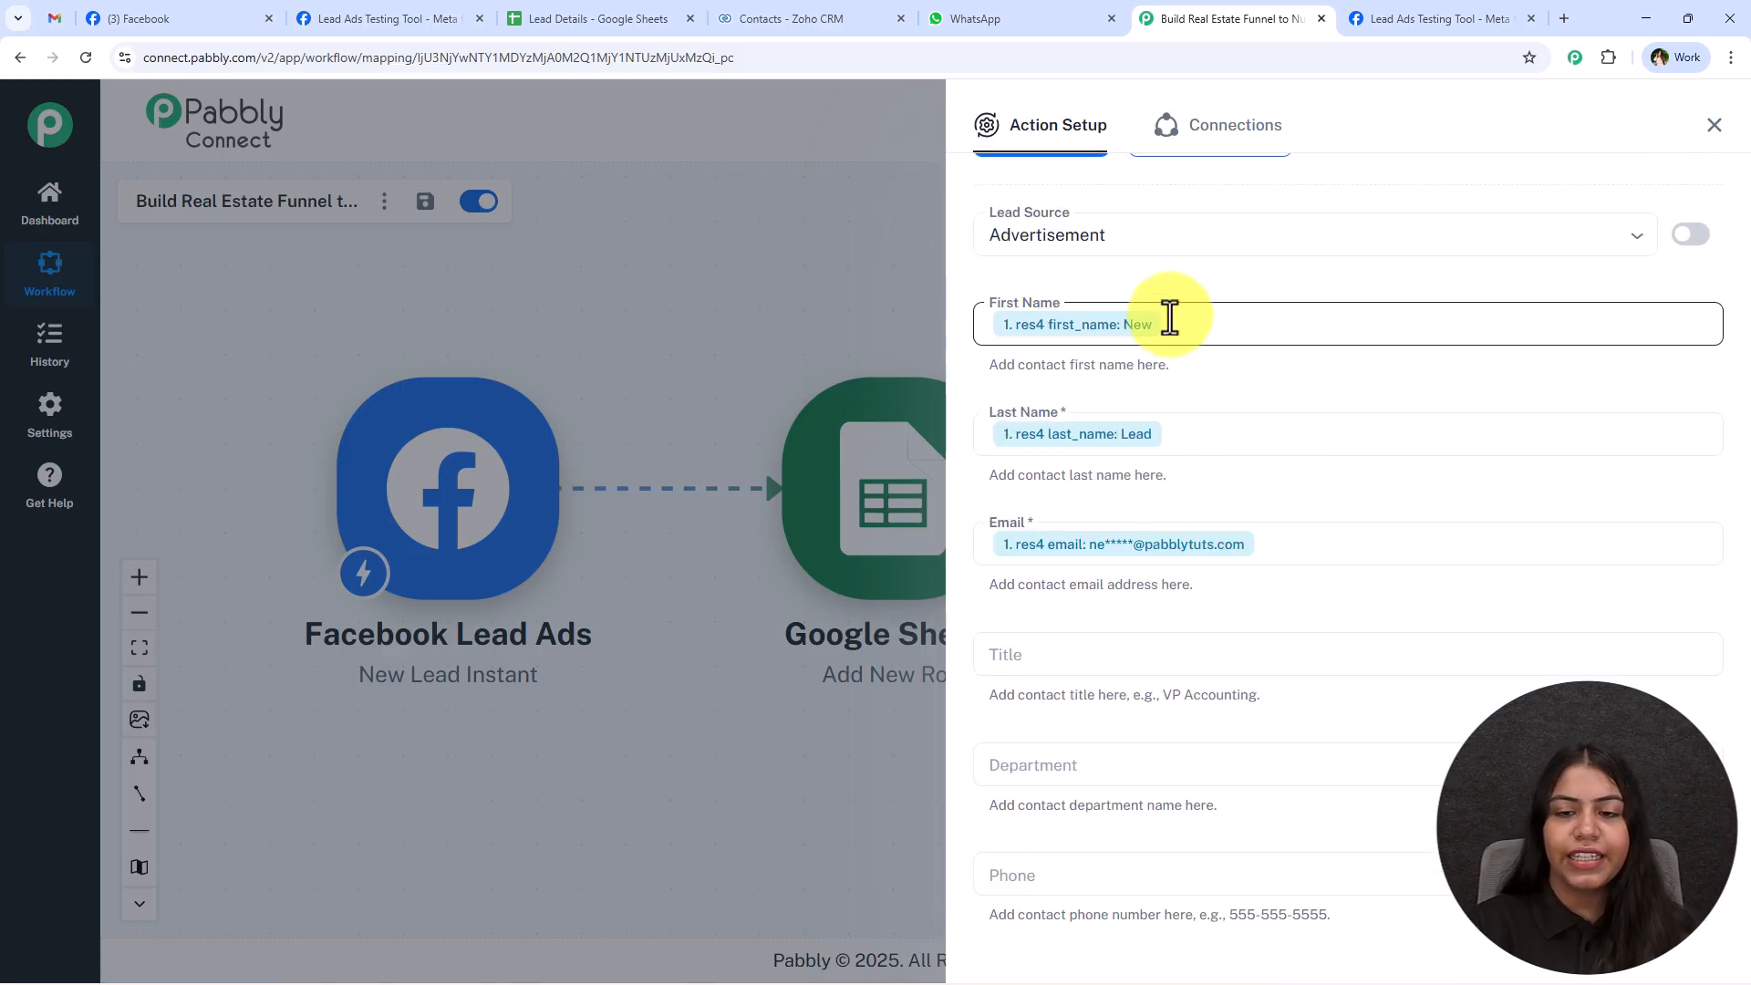
scroll(1266, 439, "down", 10)
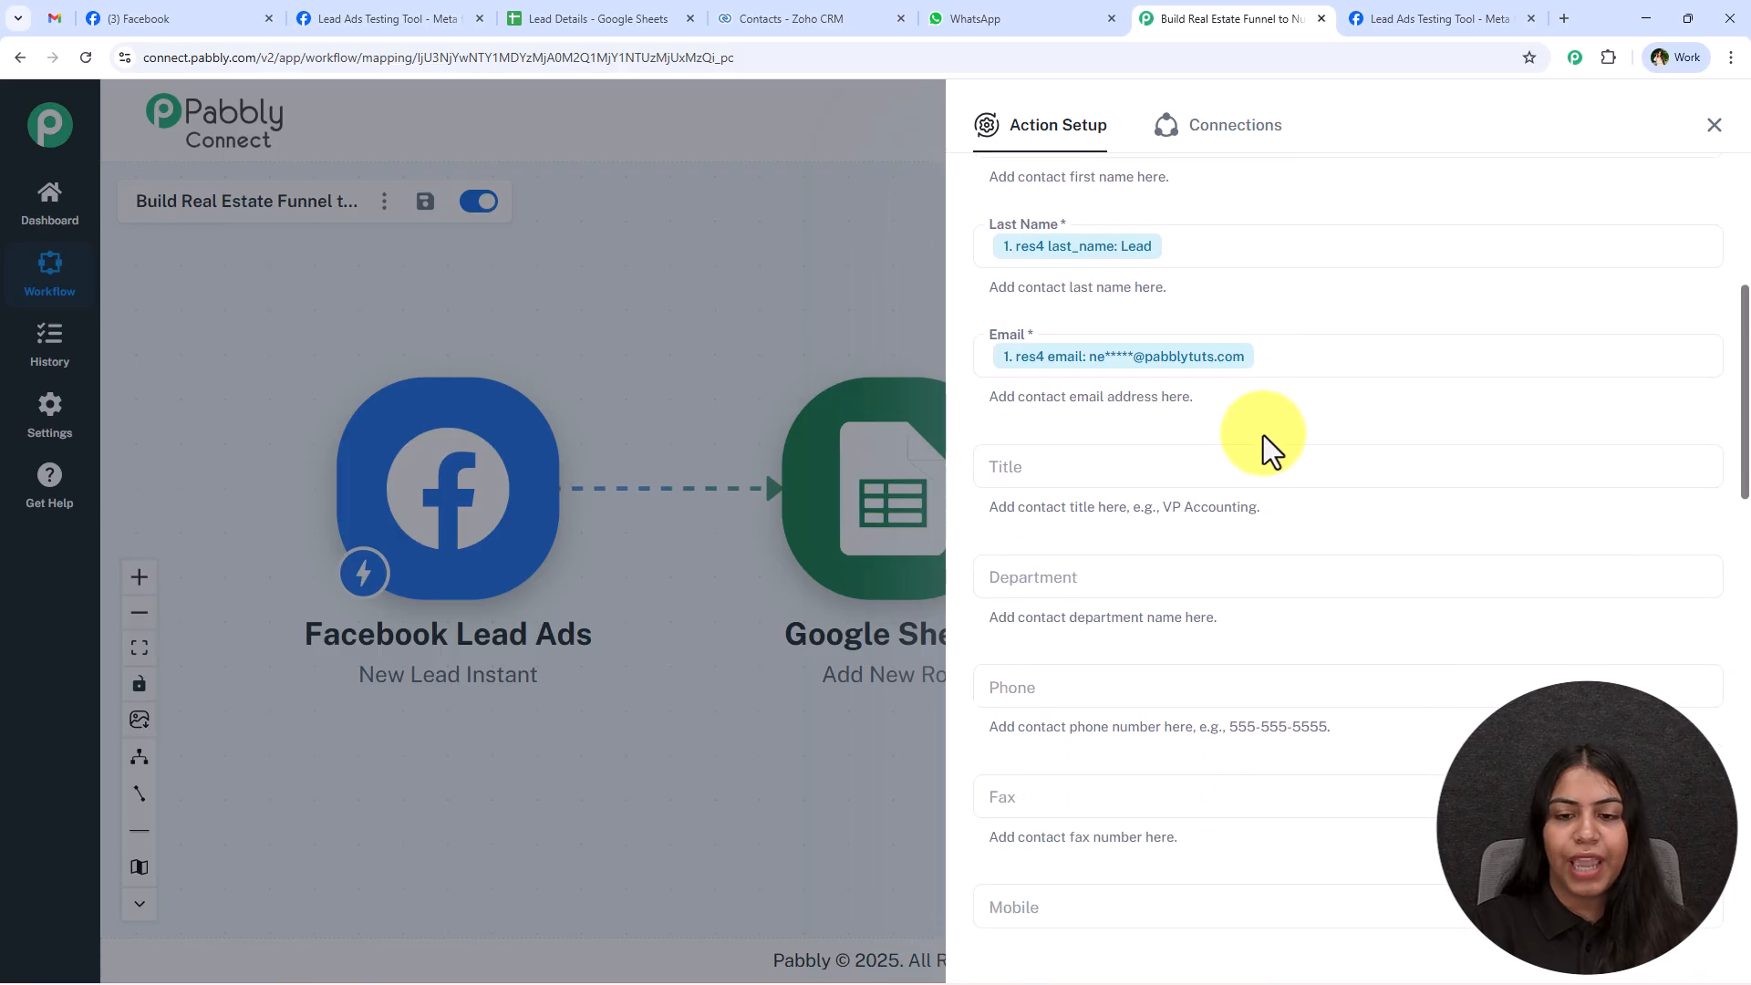
scroll(1256, 457, "down", 5)
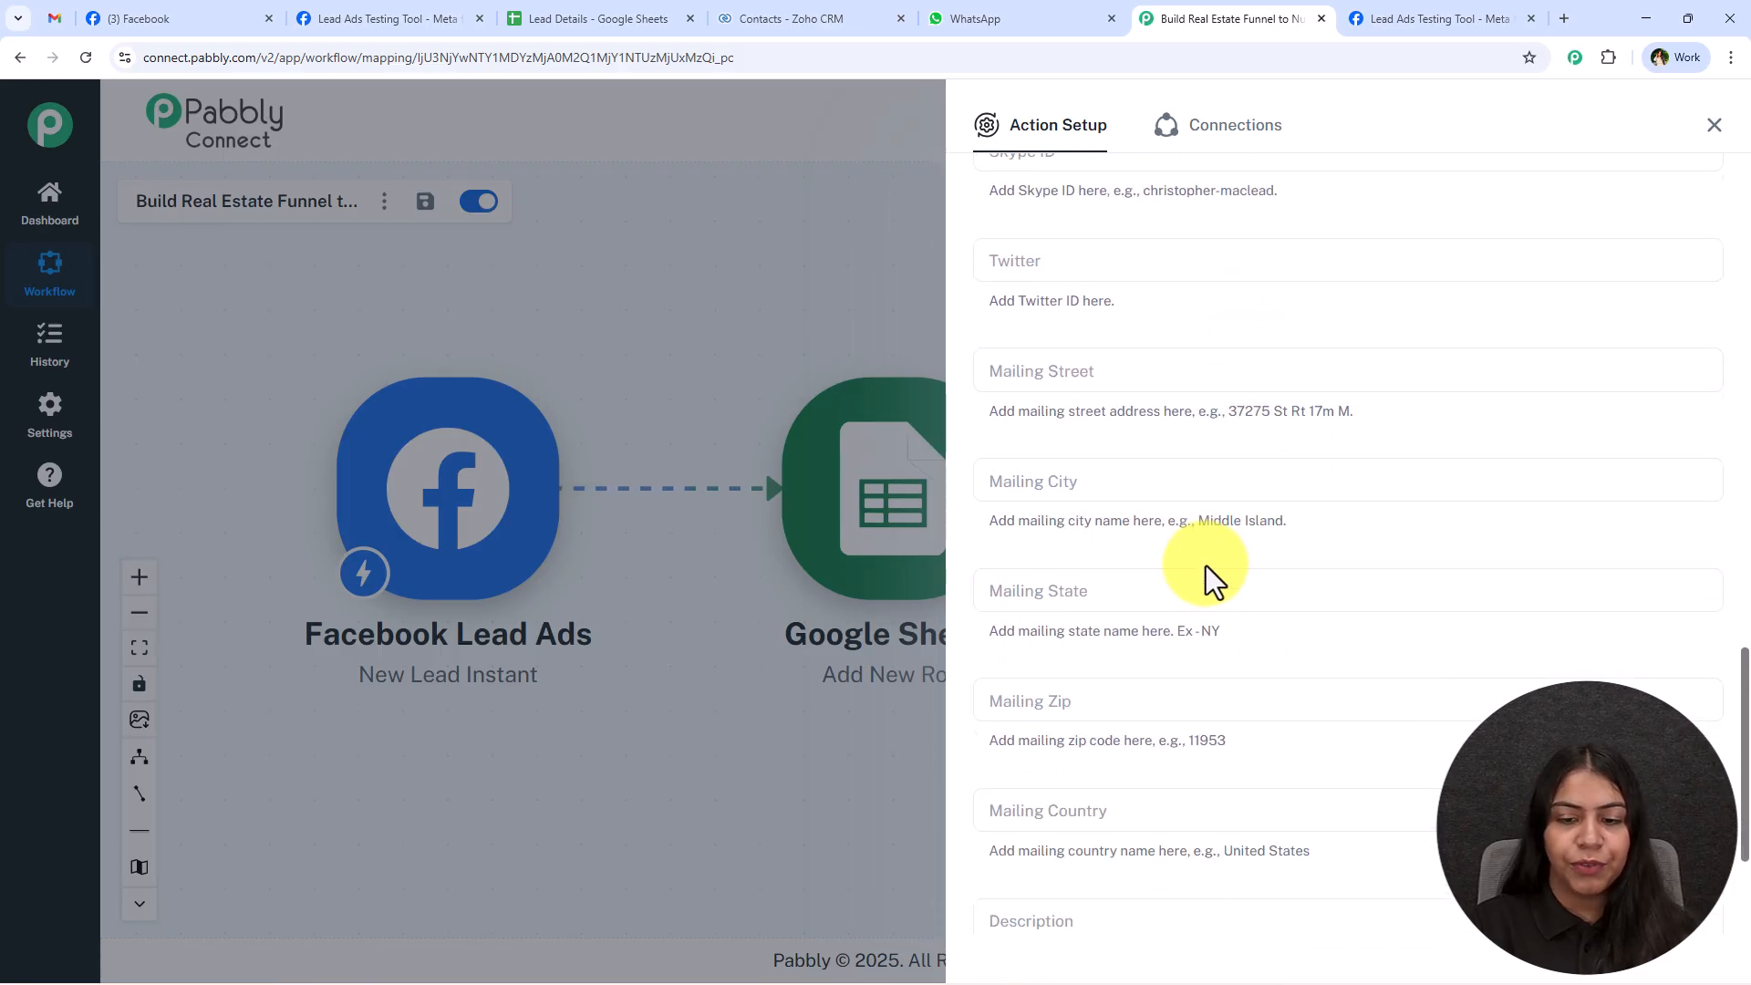
left_click(1057, 840)
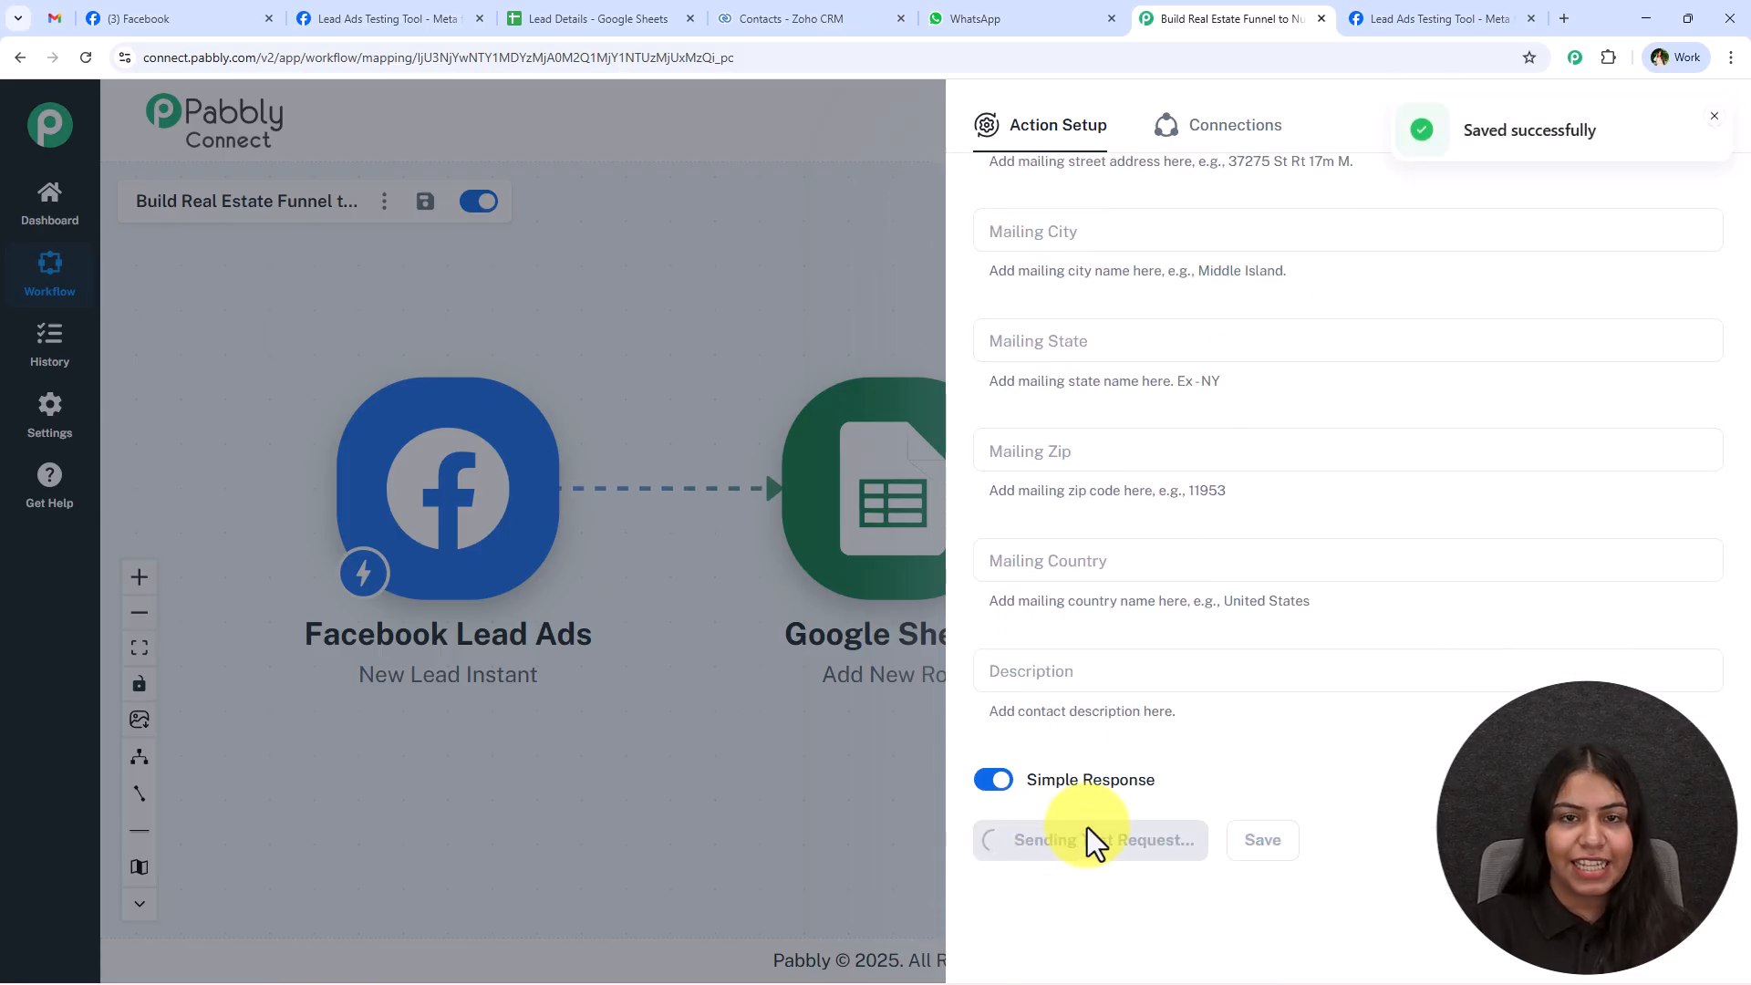
scroll(1099, 811, "up", 10)
scroll(1202, 438, "down", 15)
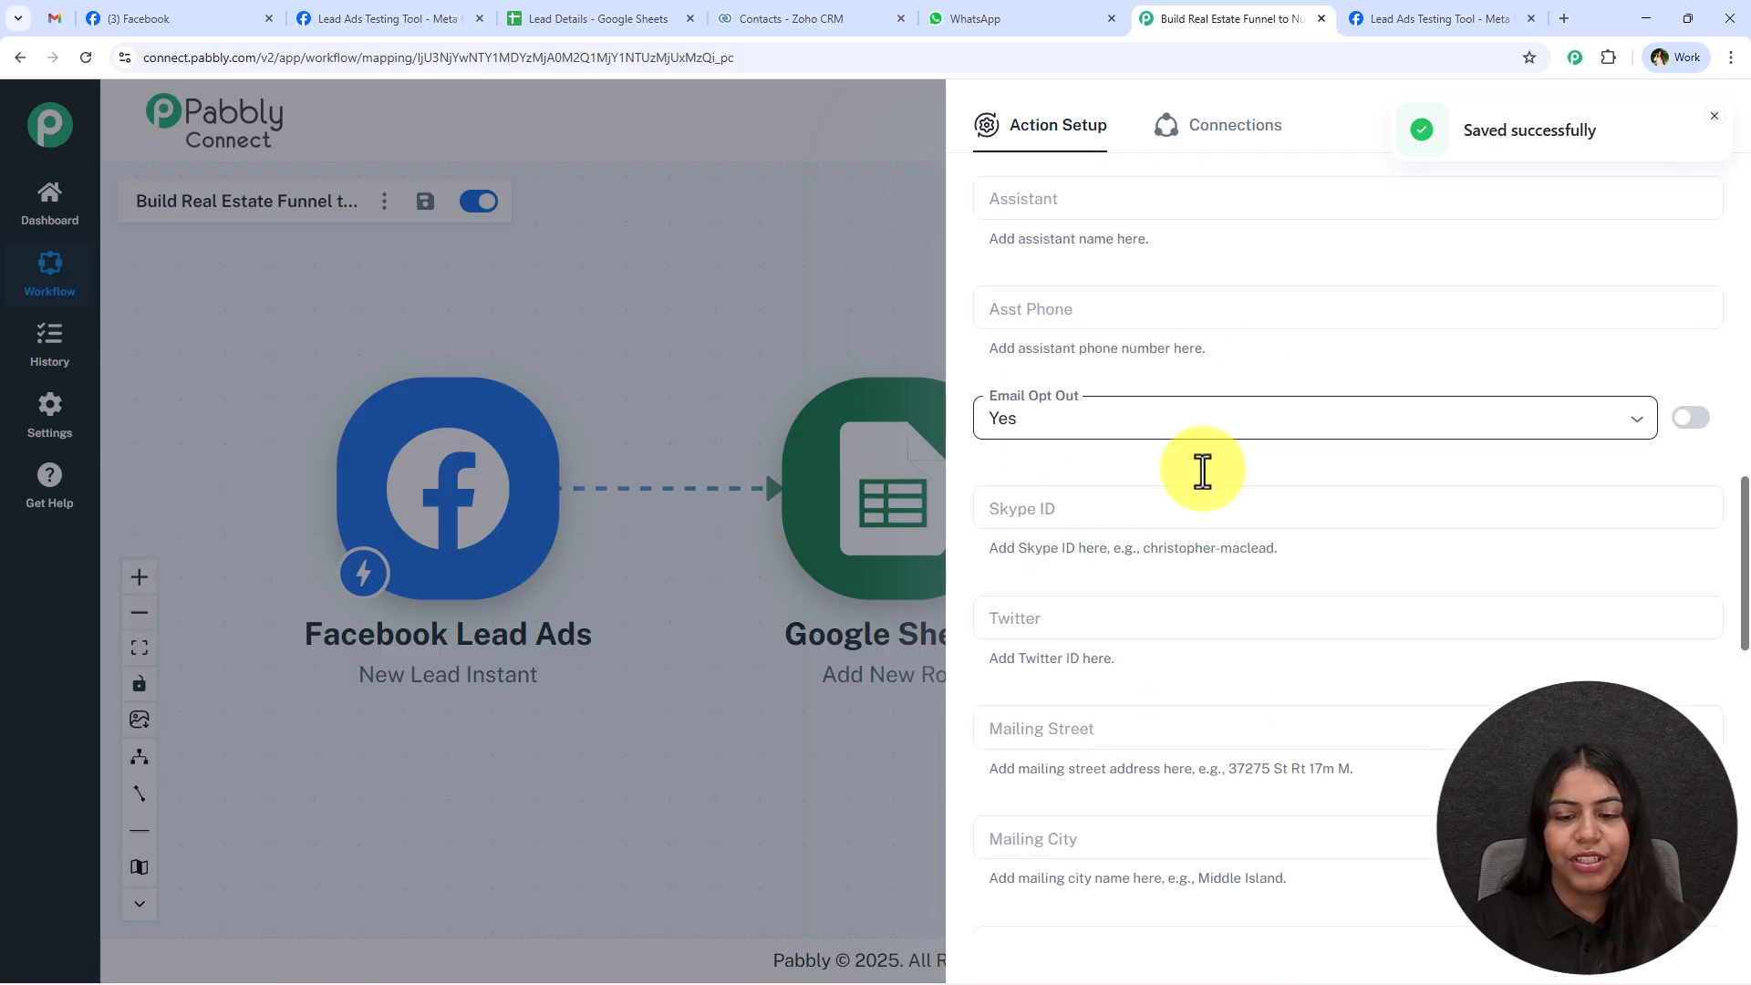
scroll(1202, 492, "down", 1)
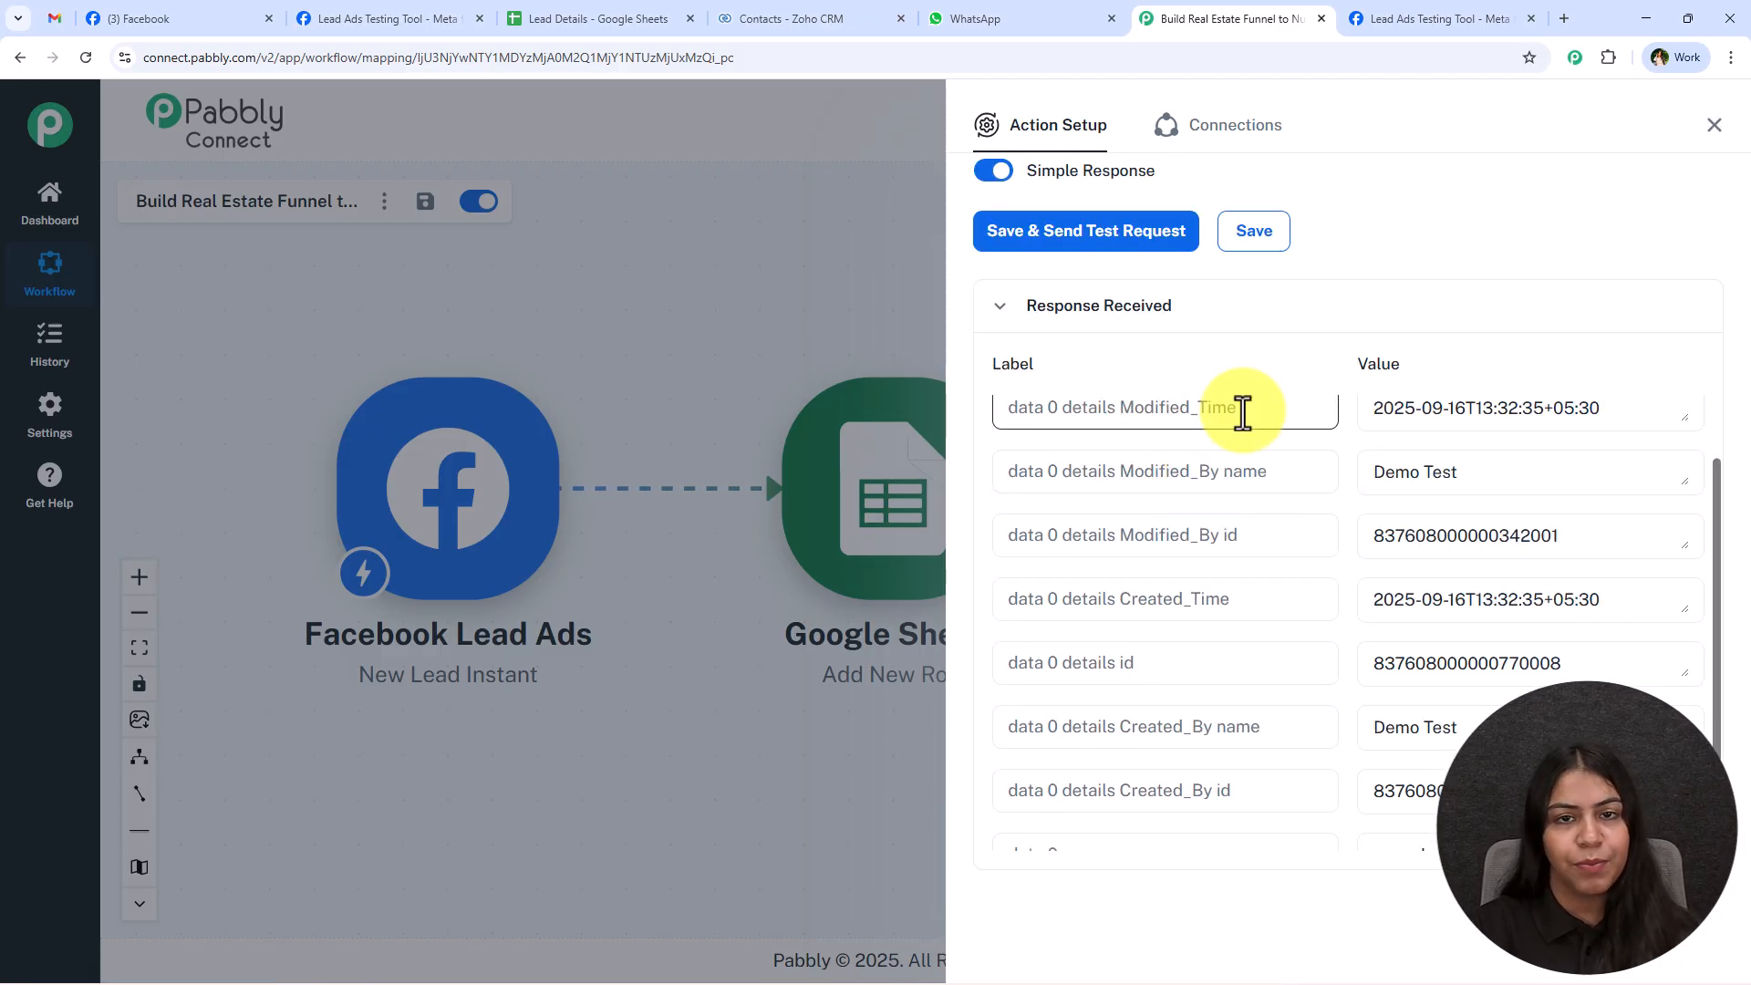
left_click(1713, 126)
left_click_drag(1416, 419, 1381, 410)
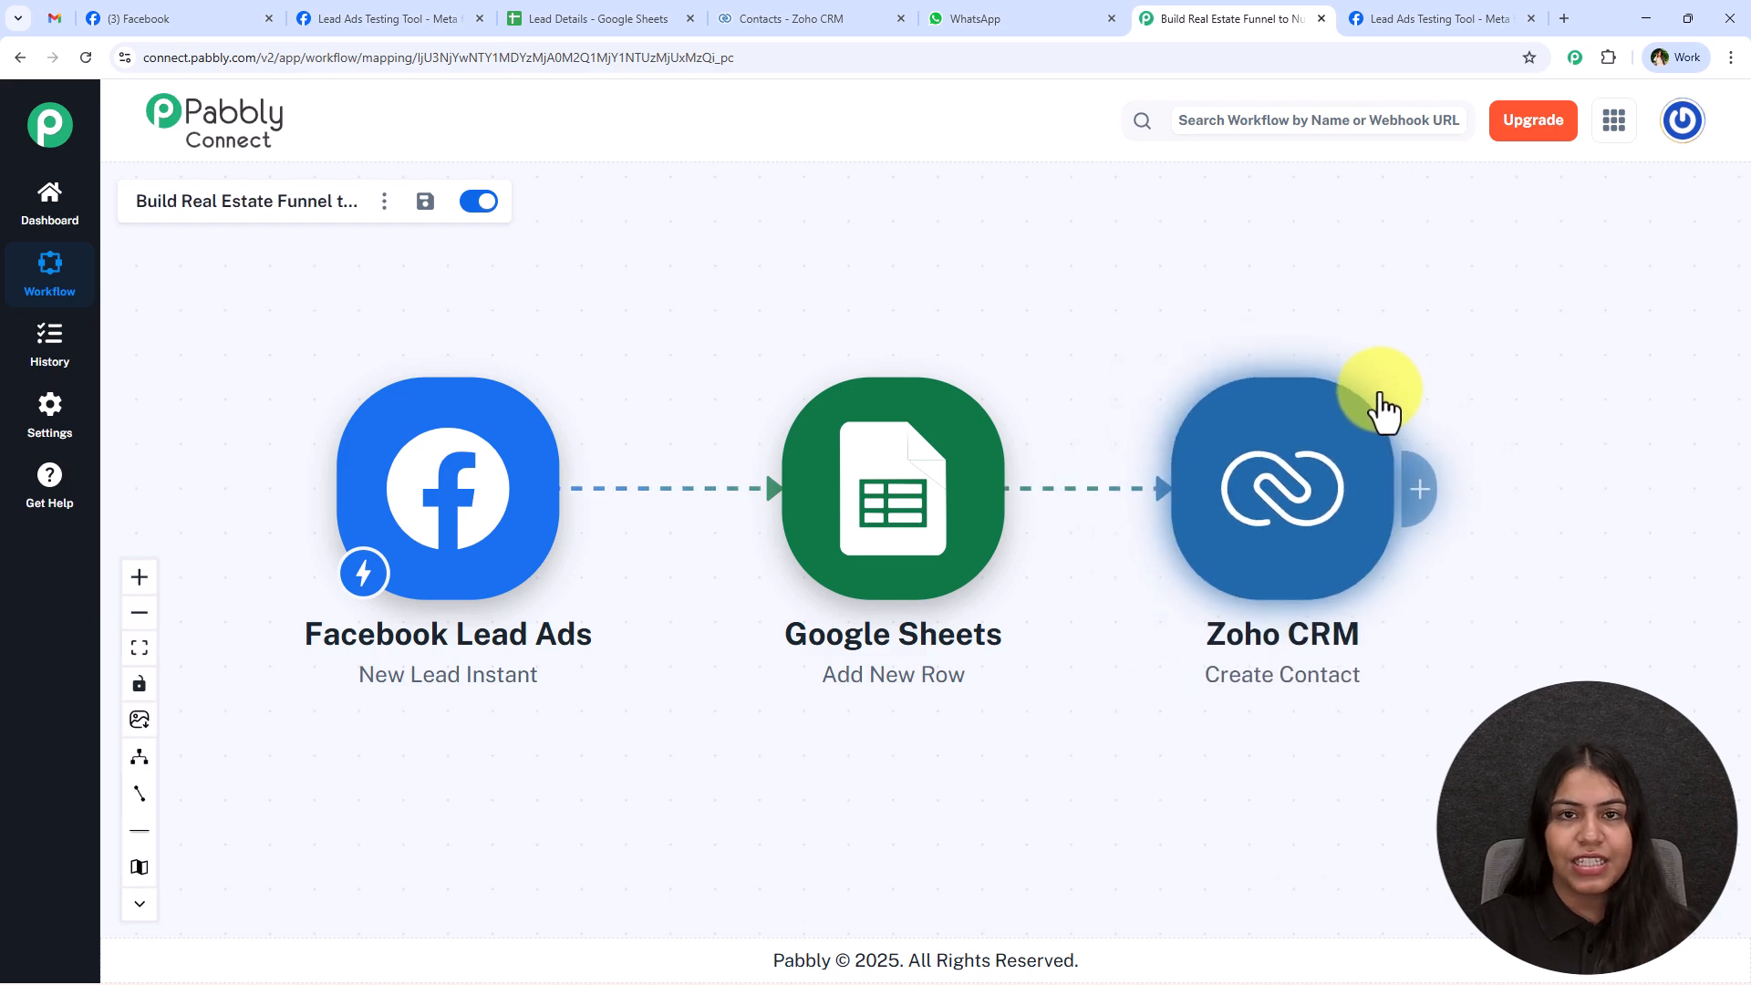
Reload the Recently Created Contacts list in Zoho CRM and check the test lead's name and email.
left_click(809, 18)
left_click(93, 52)
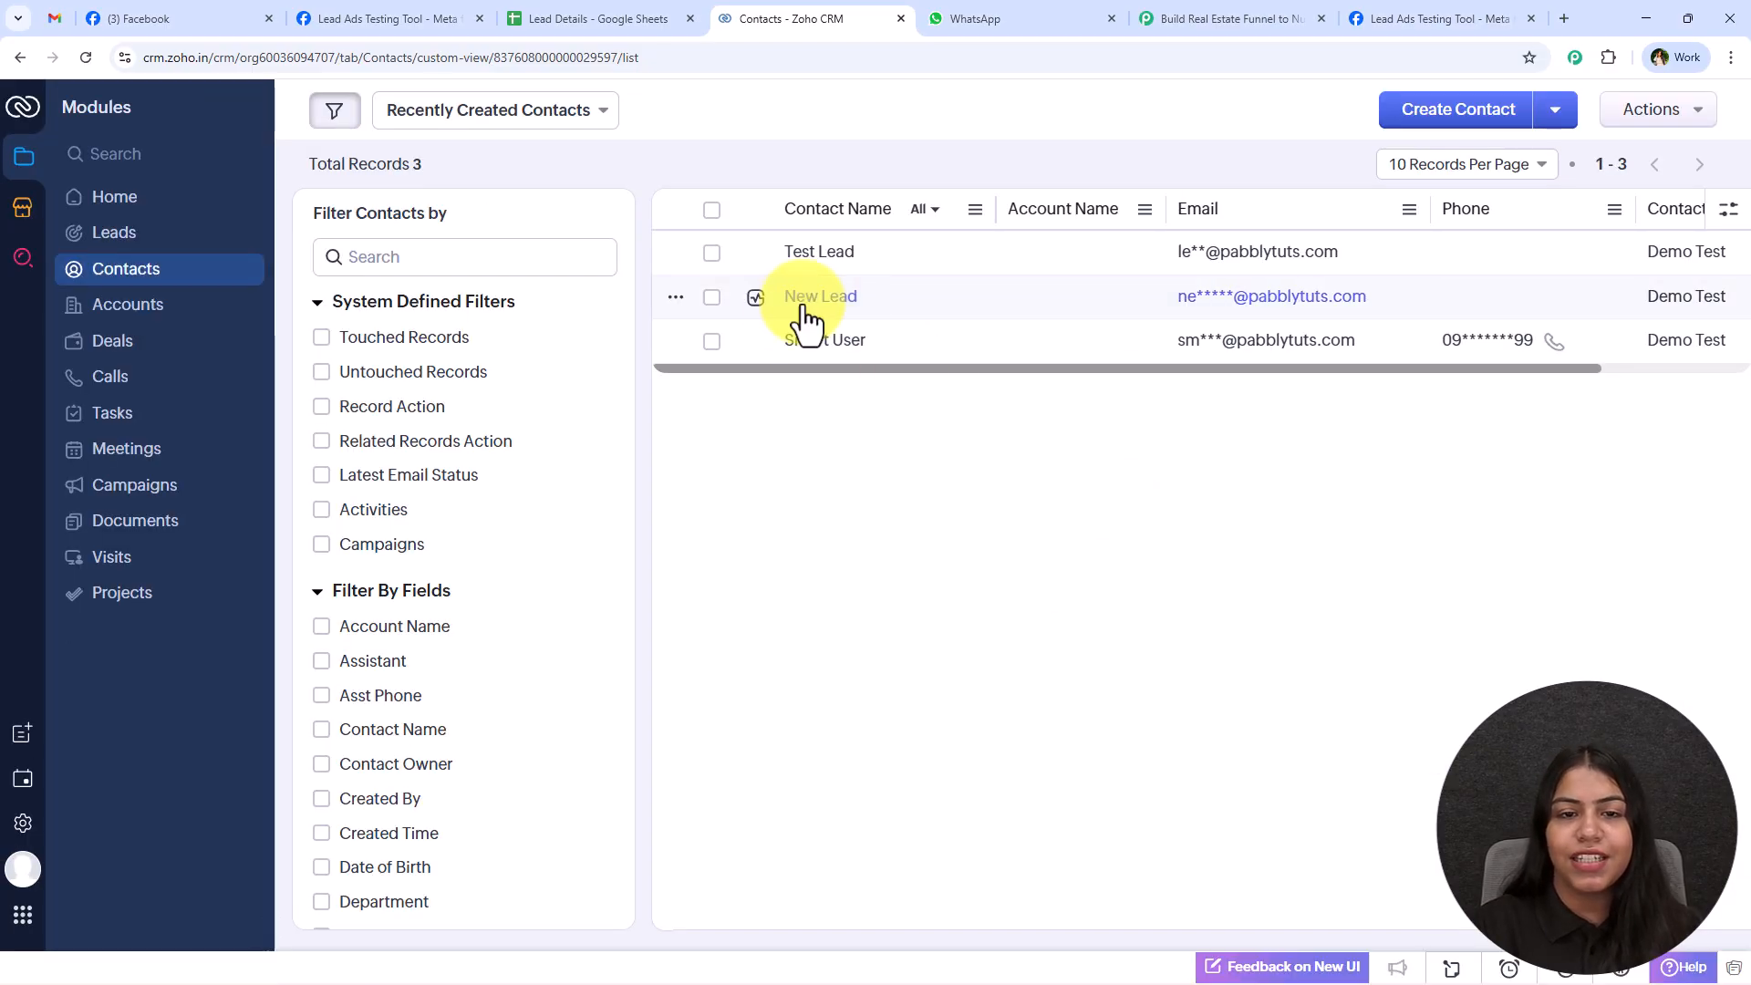
left_click_drag(781, 309, 1365, 297)
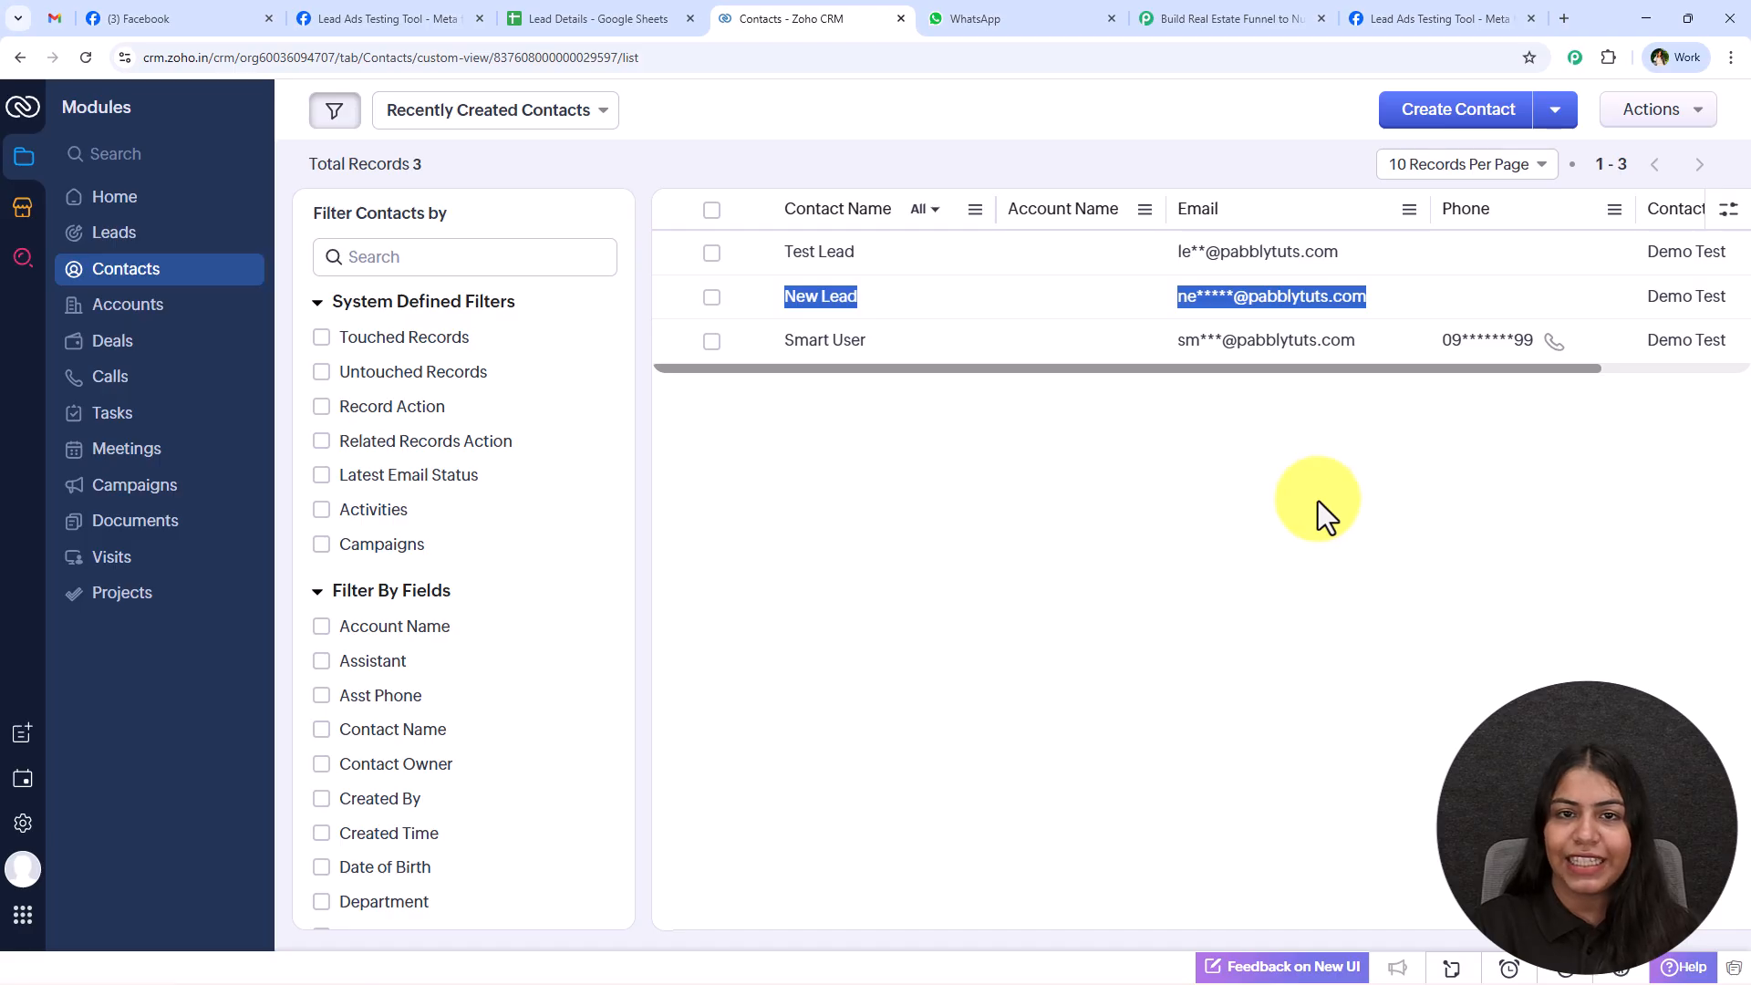
Switch to the Pabbly Connect workflow and add a Gmail action with the Send Email event after Zoho CRM.
left_click(1261, 8)
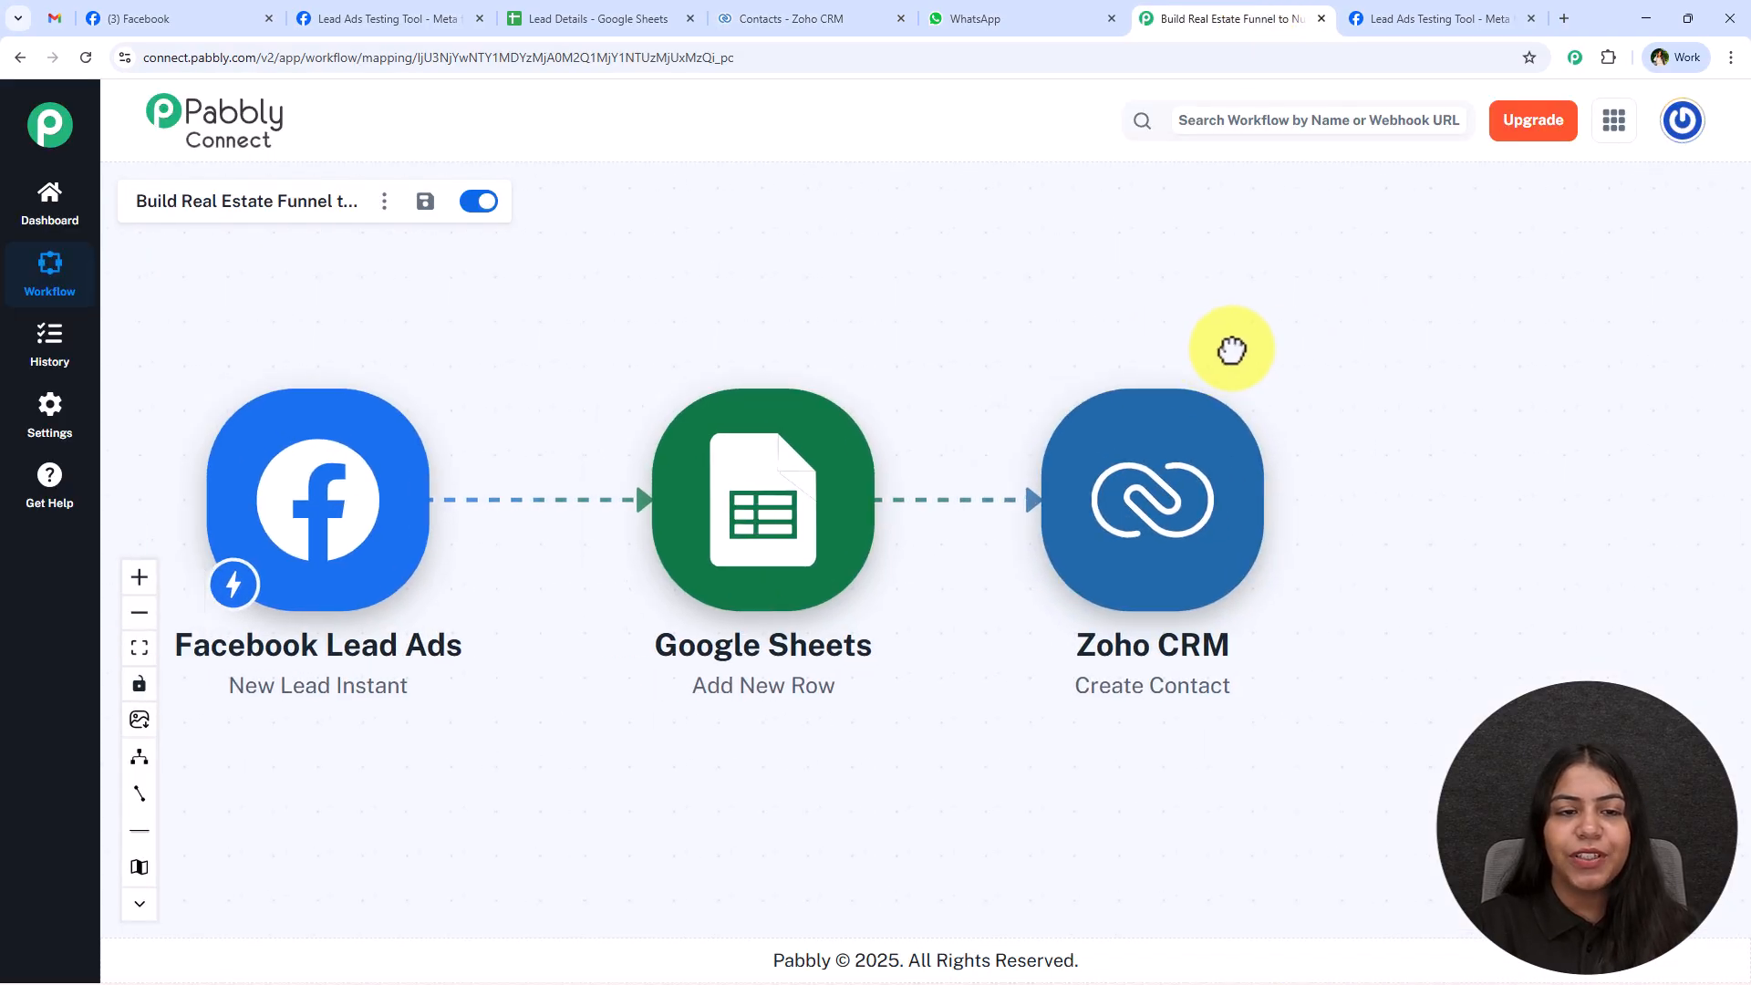
left_click(54, 18)
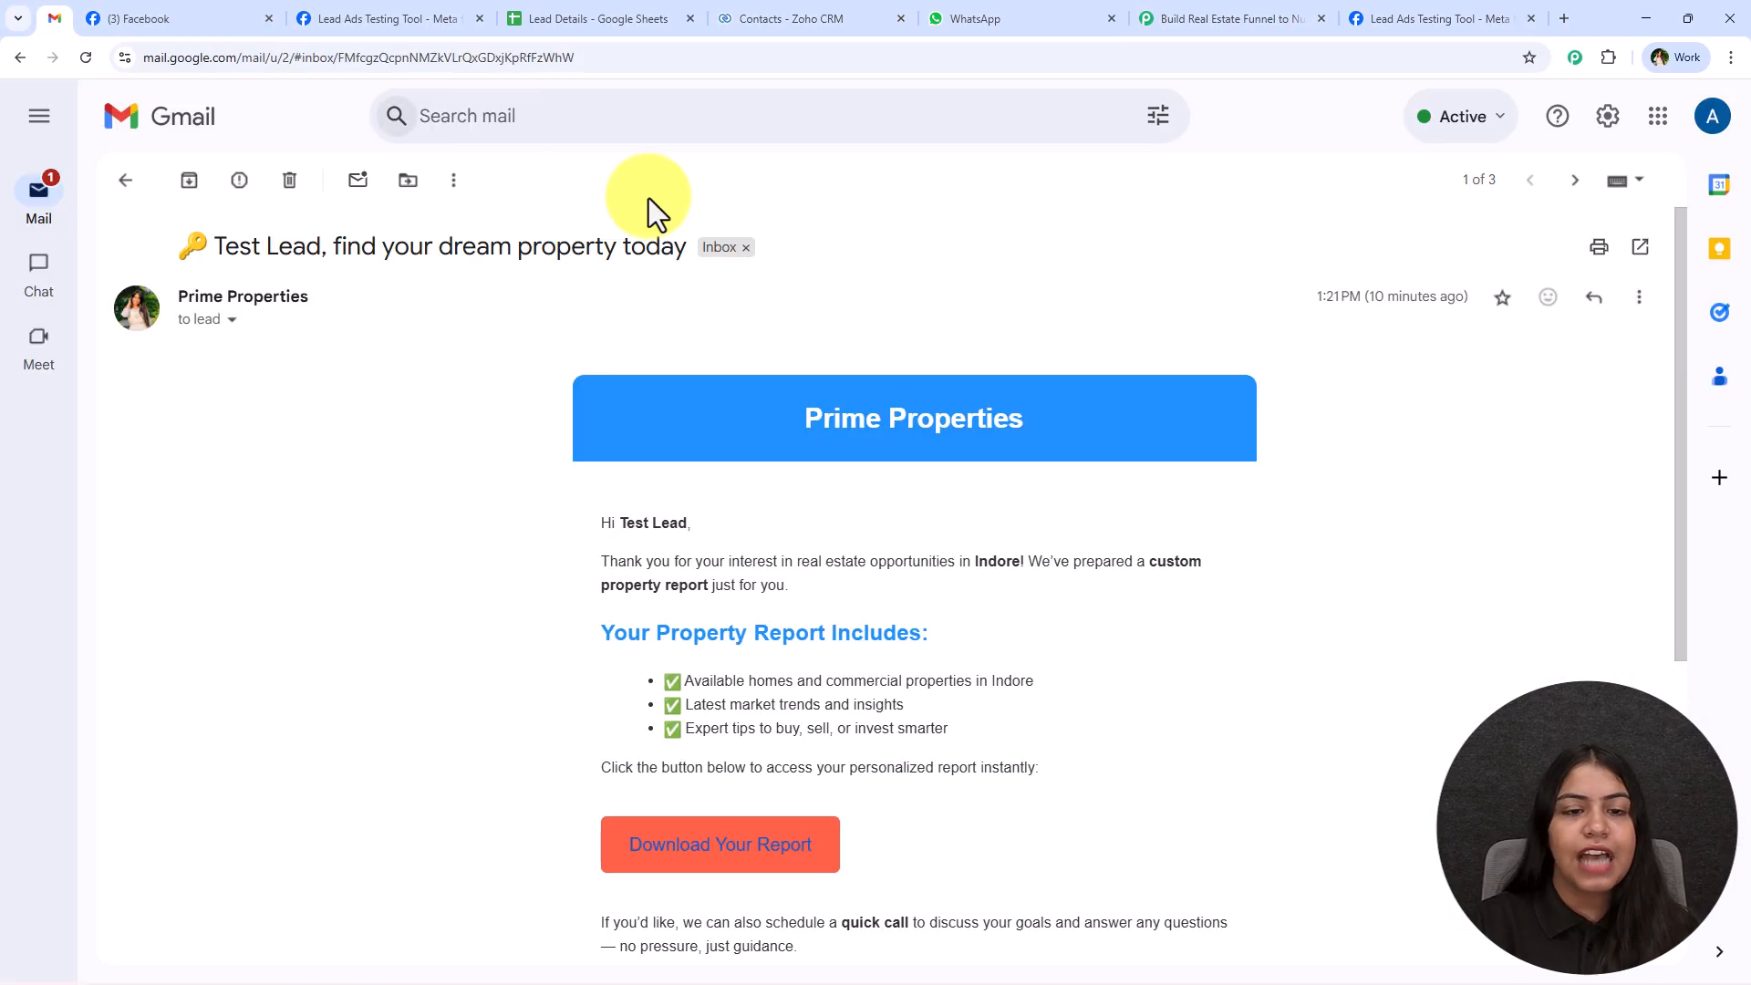
left_click(1189, 3)
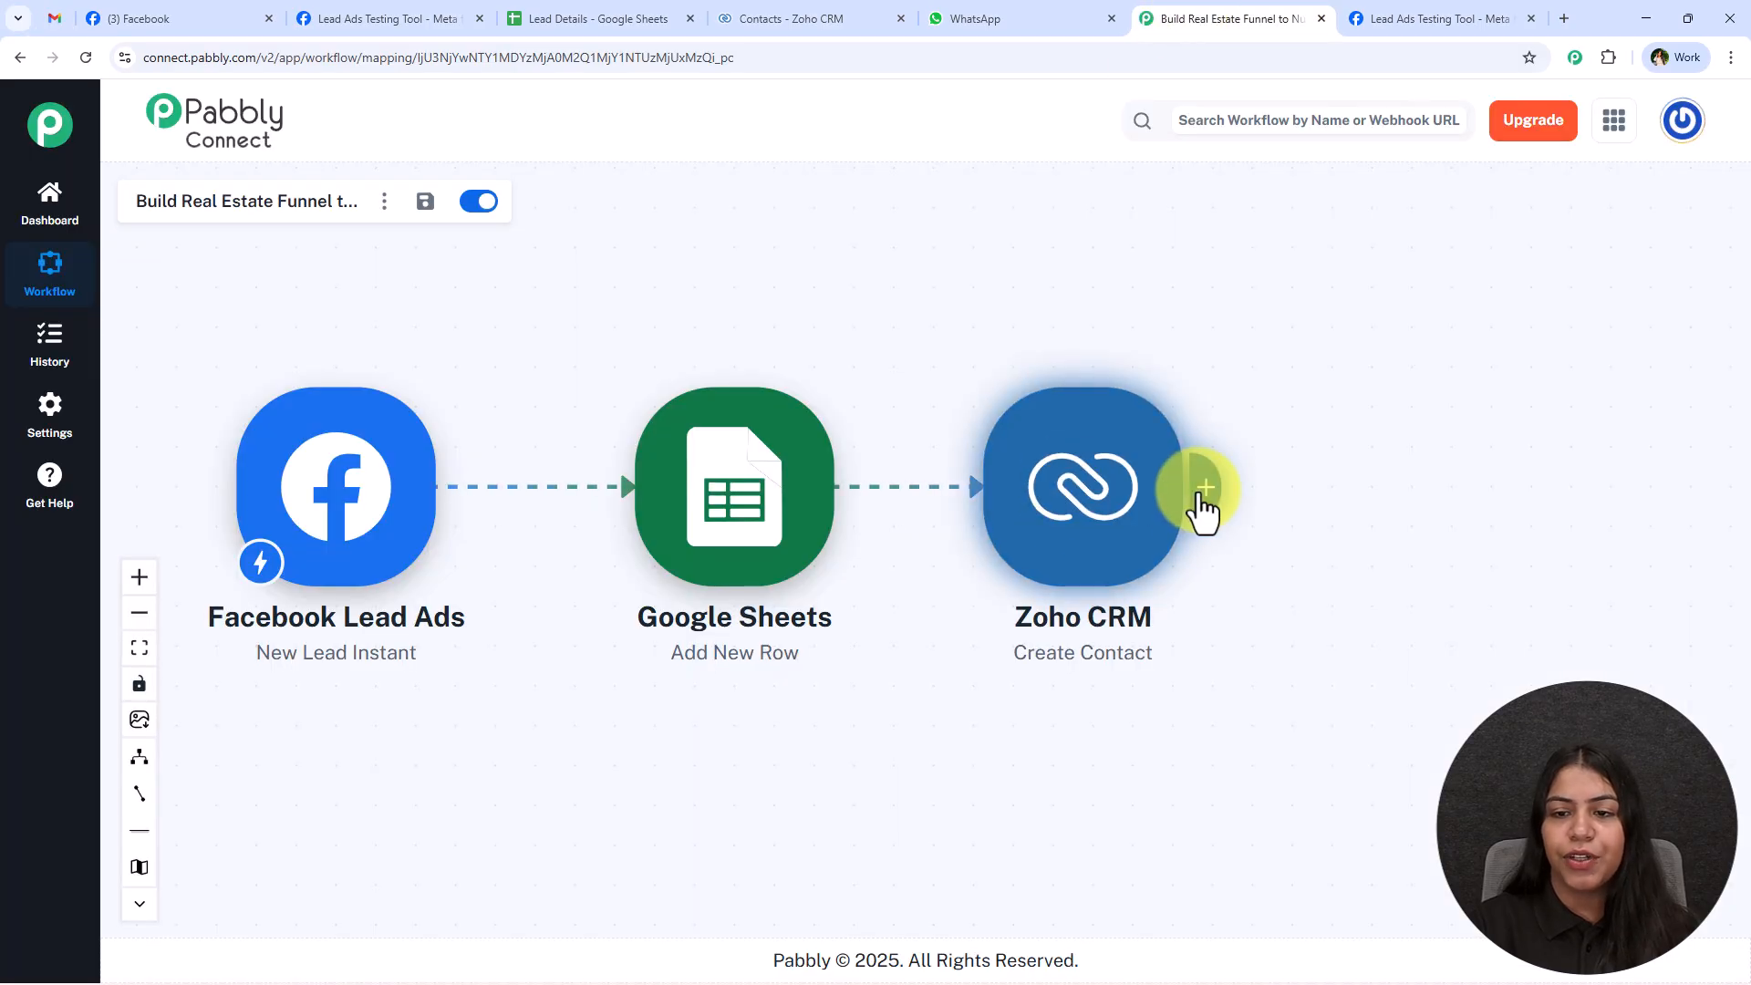
left_click(1198, 508)
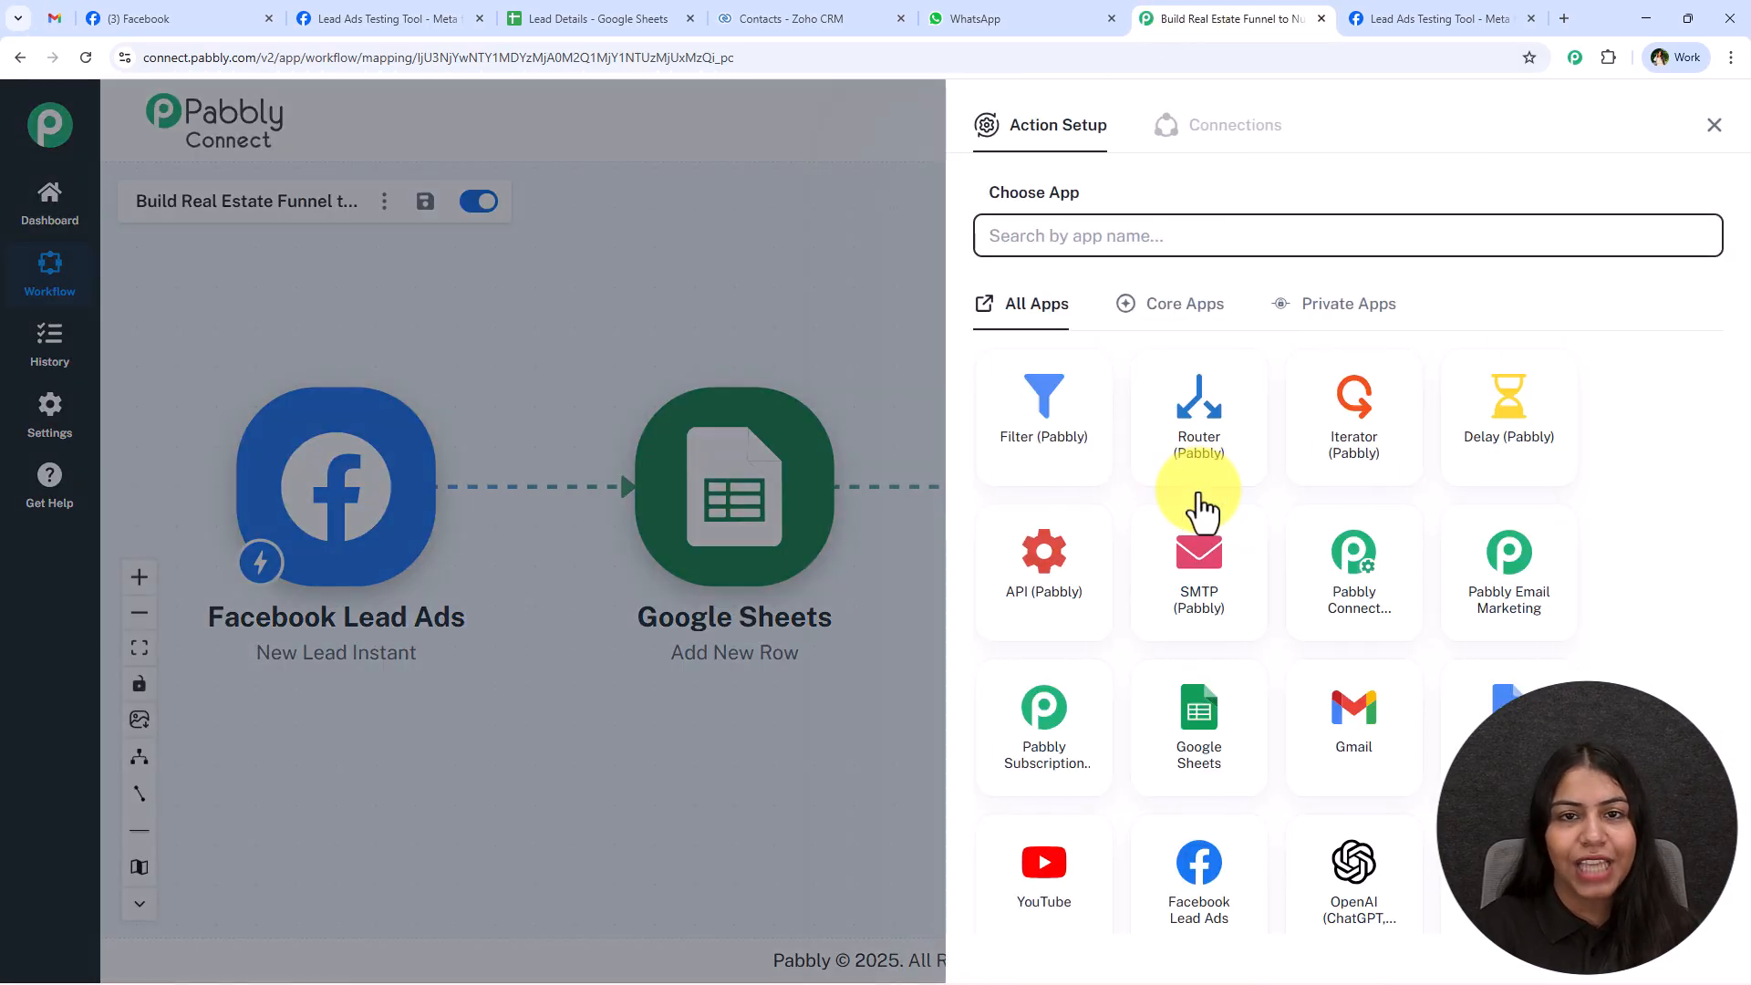
type("Gmail")
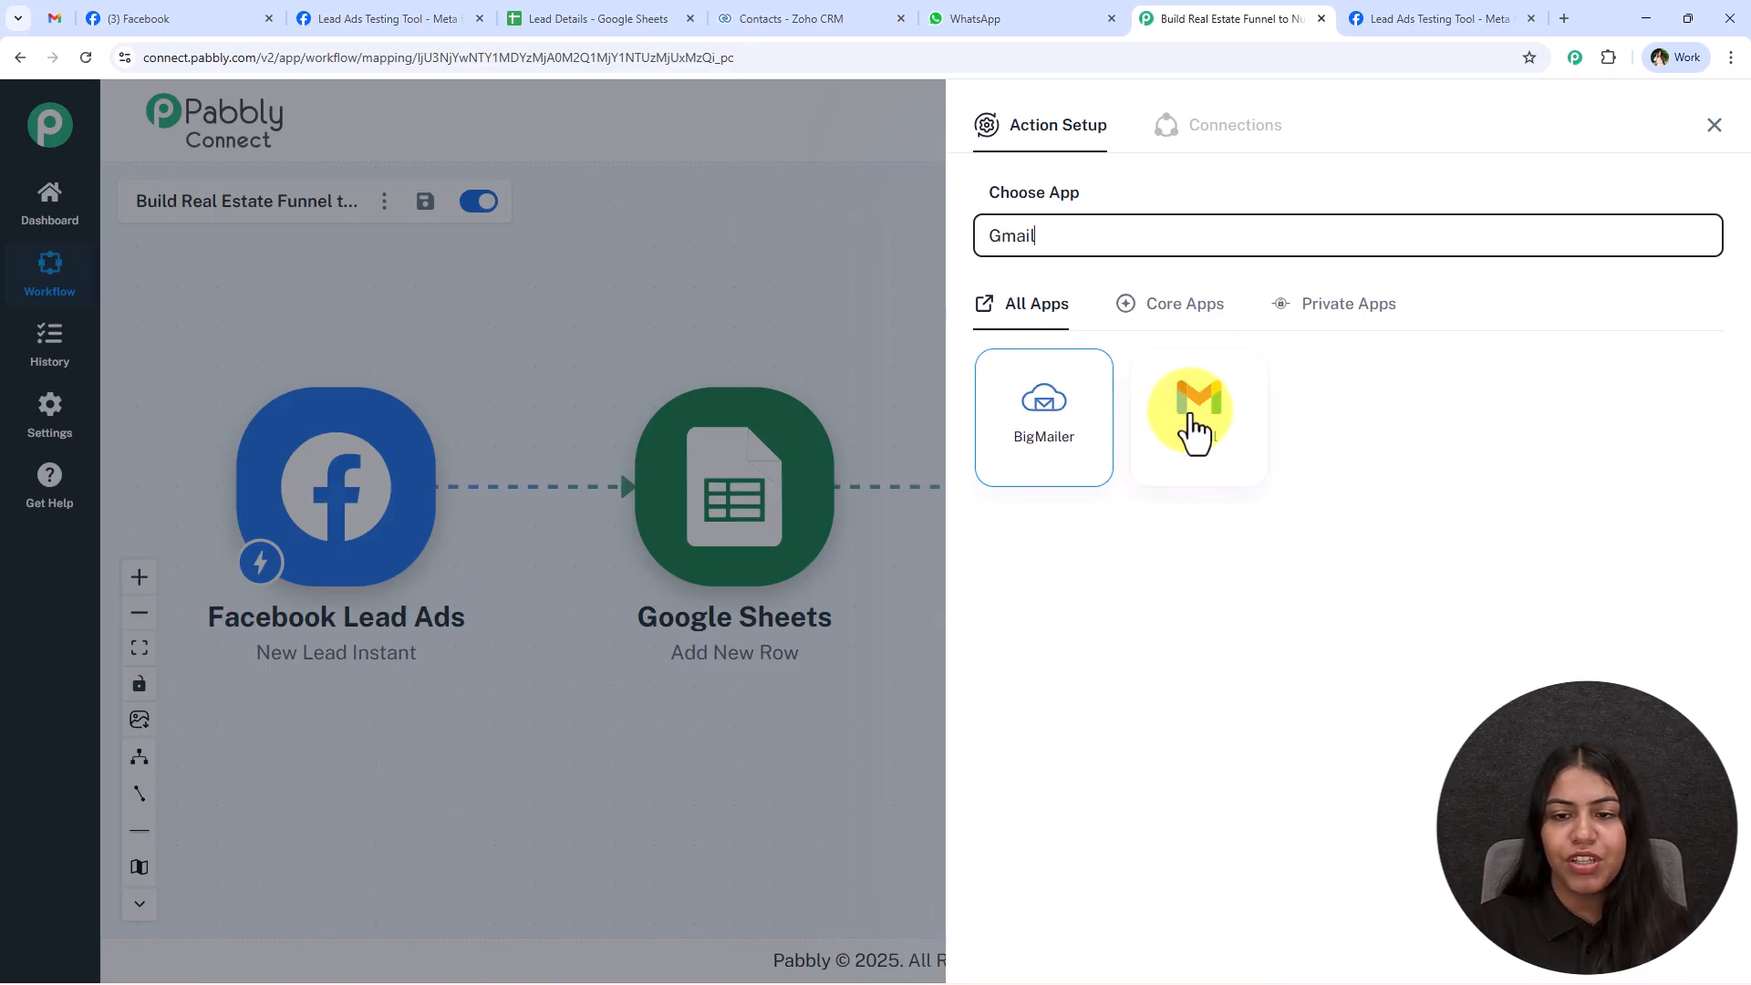
left_click(1196, 427)
left_click(1195, 351)
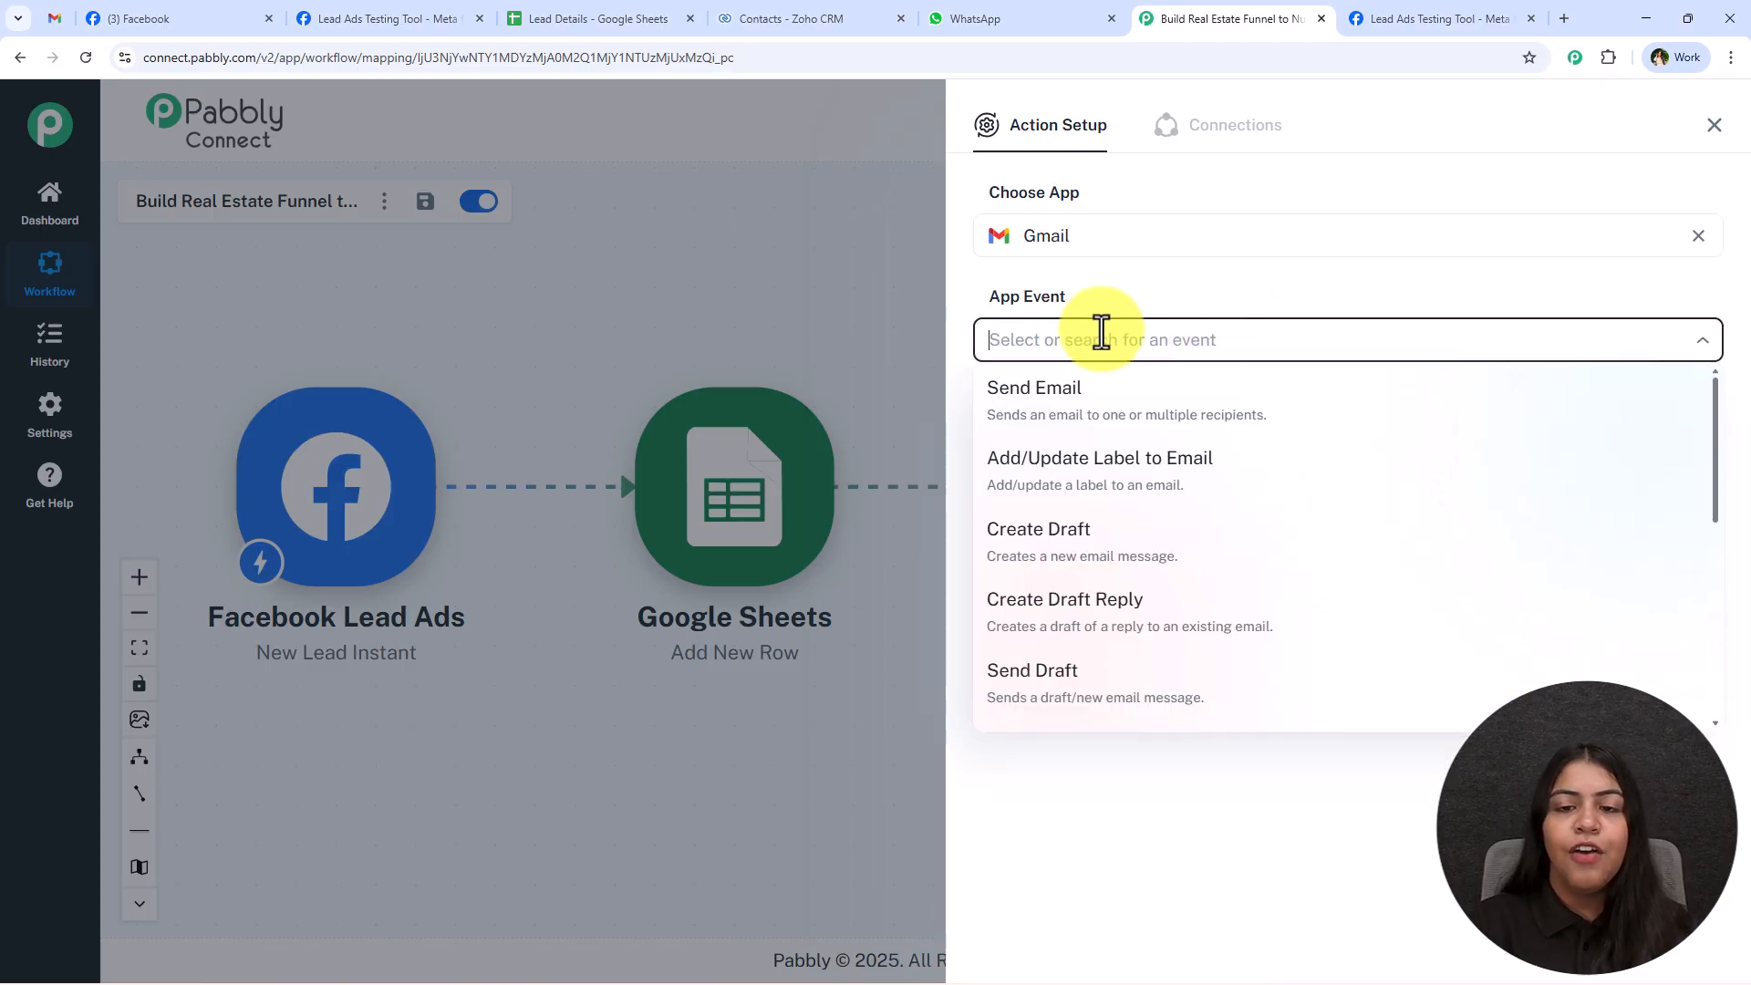
left_click(1505, 399)
Create a new Gmail connection by signing in with the sender's Google account and granting access.
left_click(994, 436)
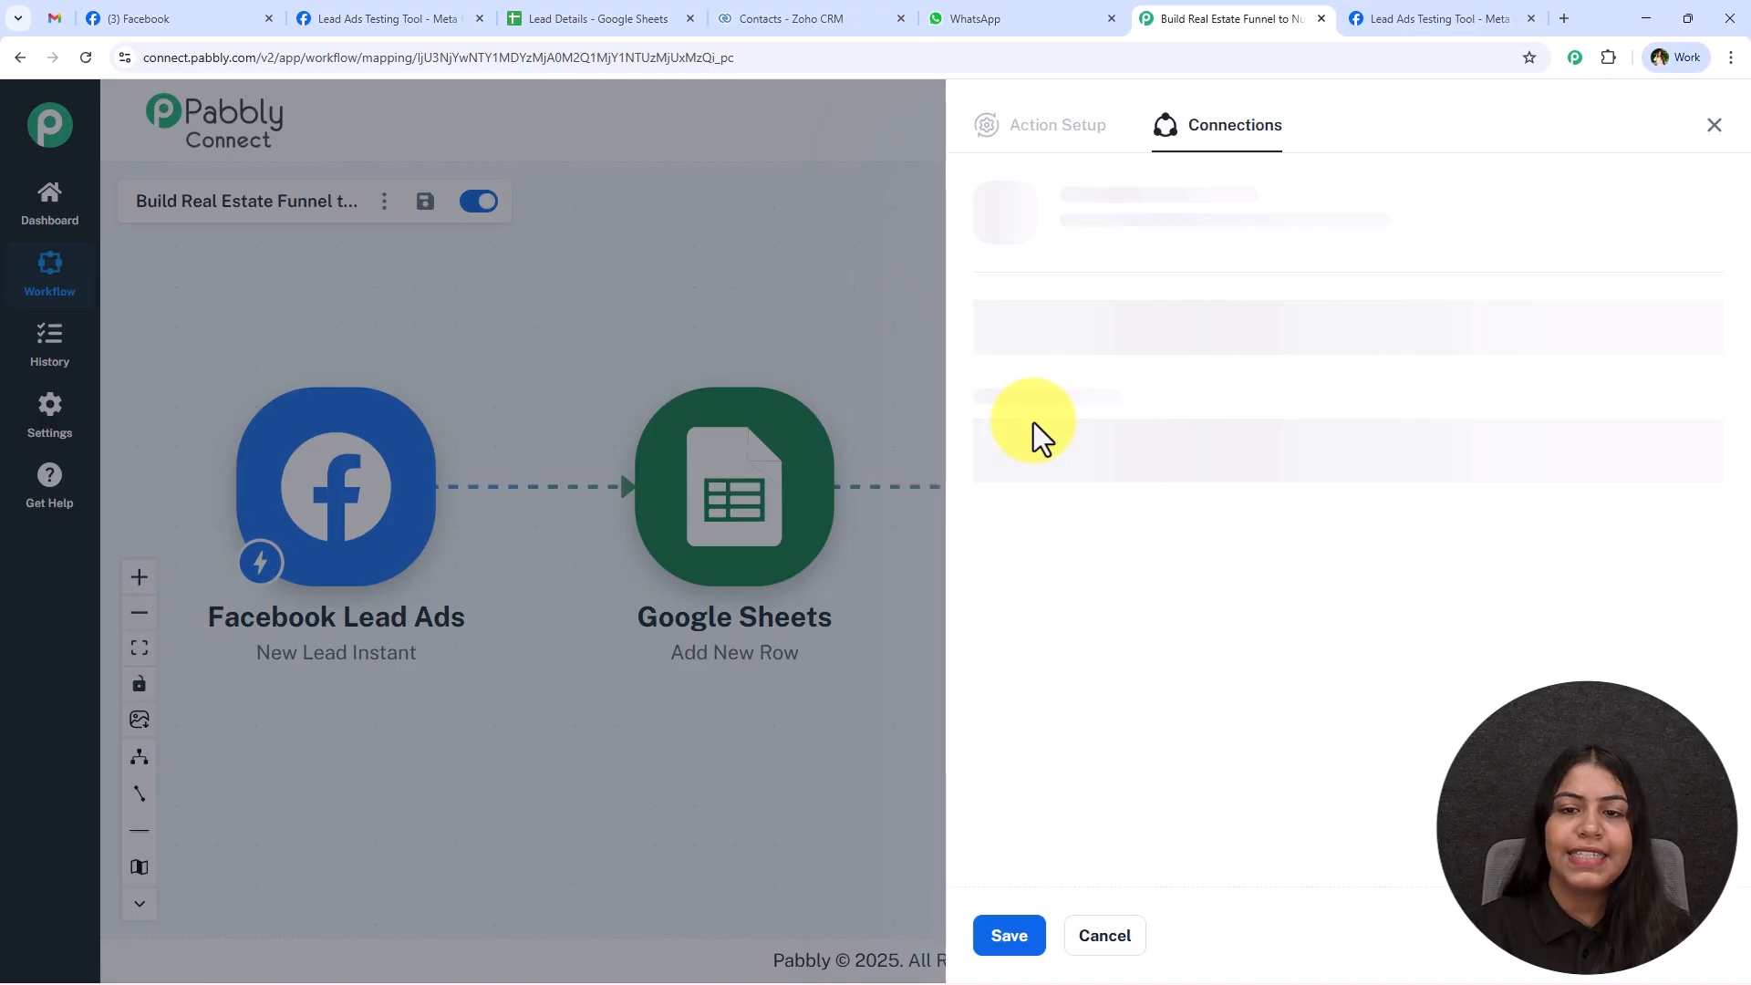
left_click(1081, 299)
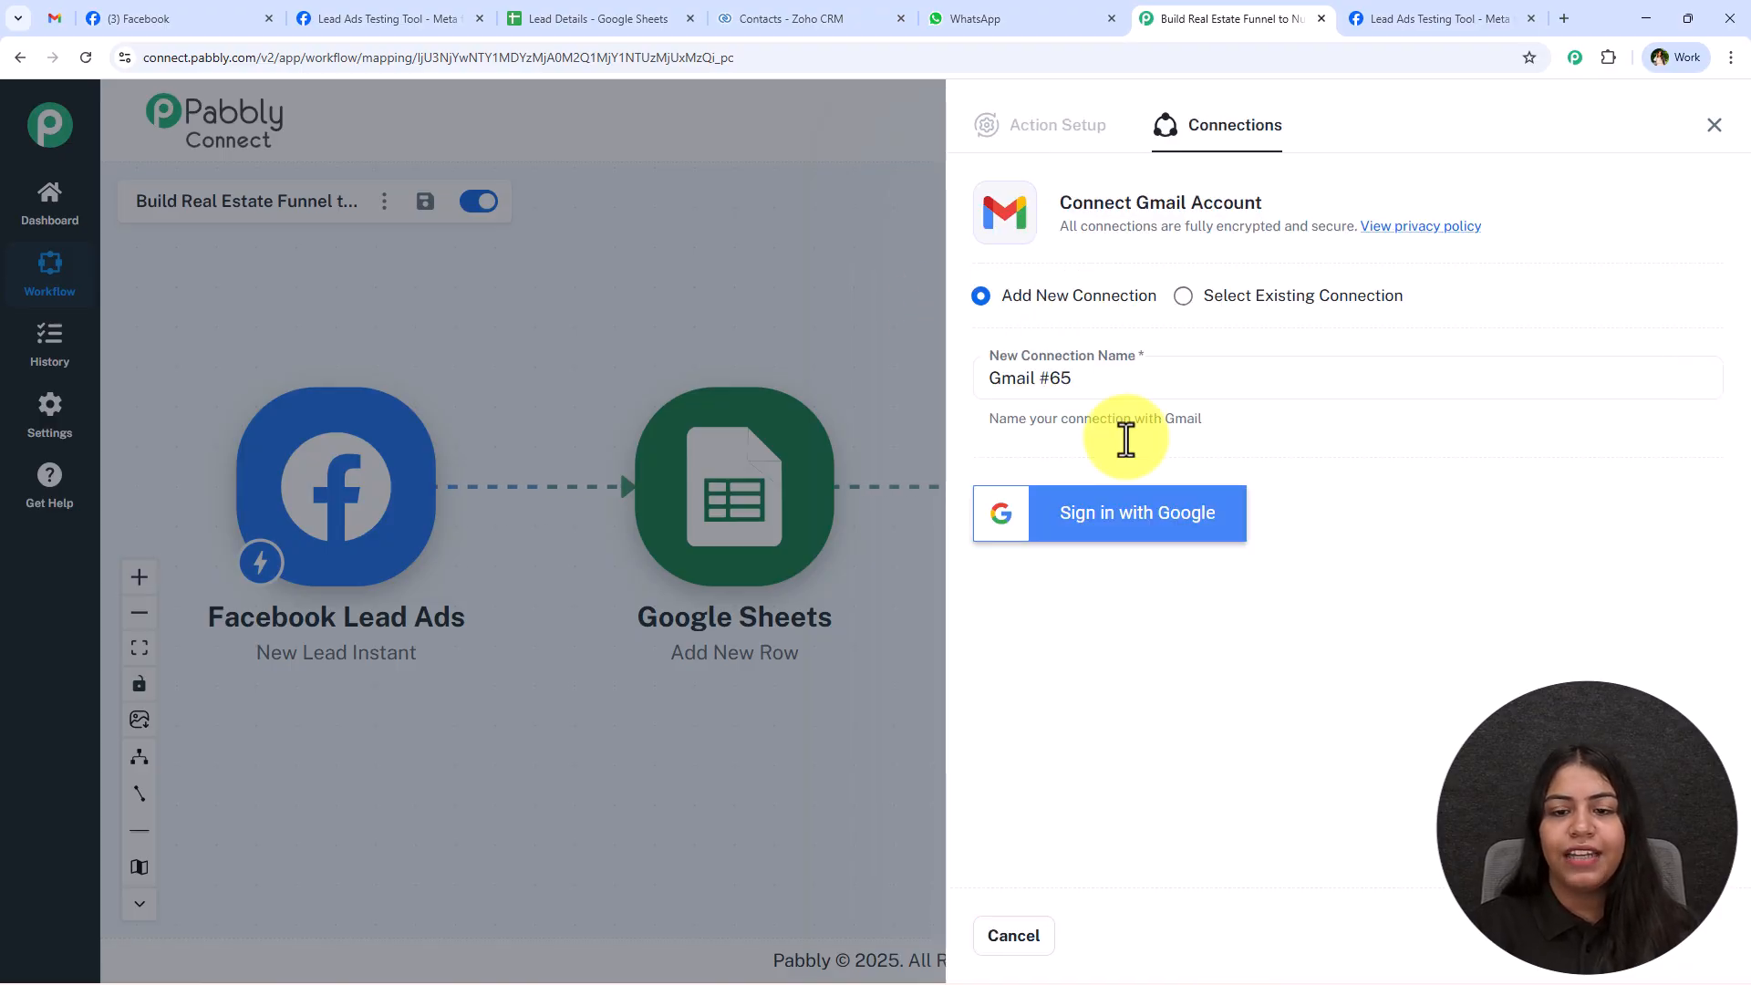
left_click(1126, 538)
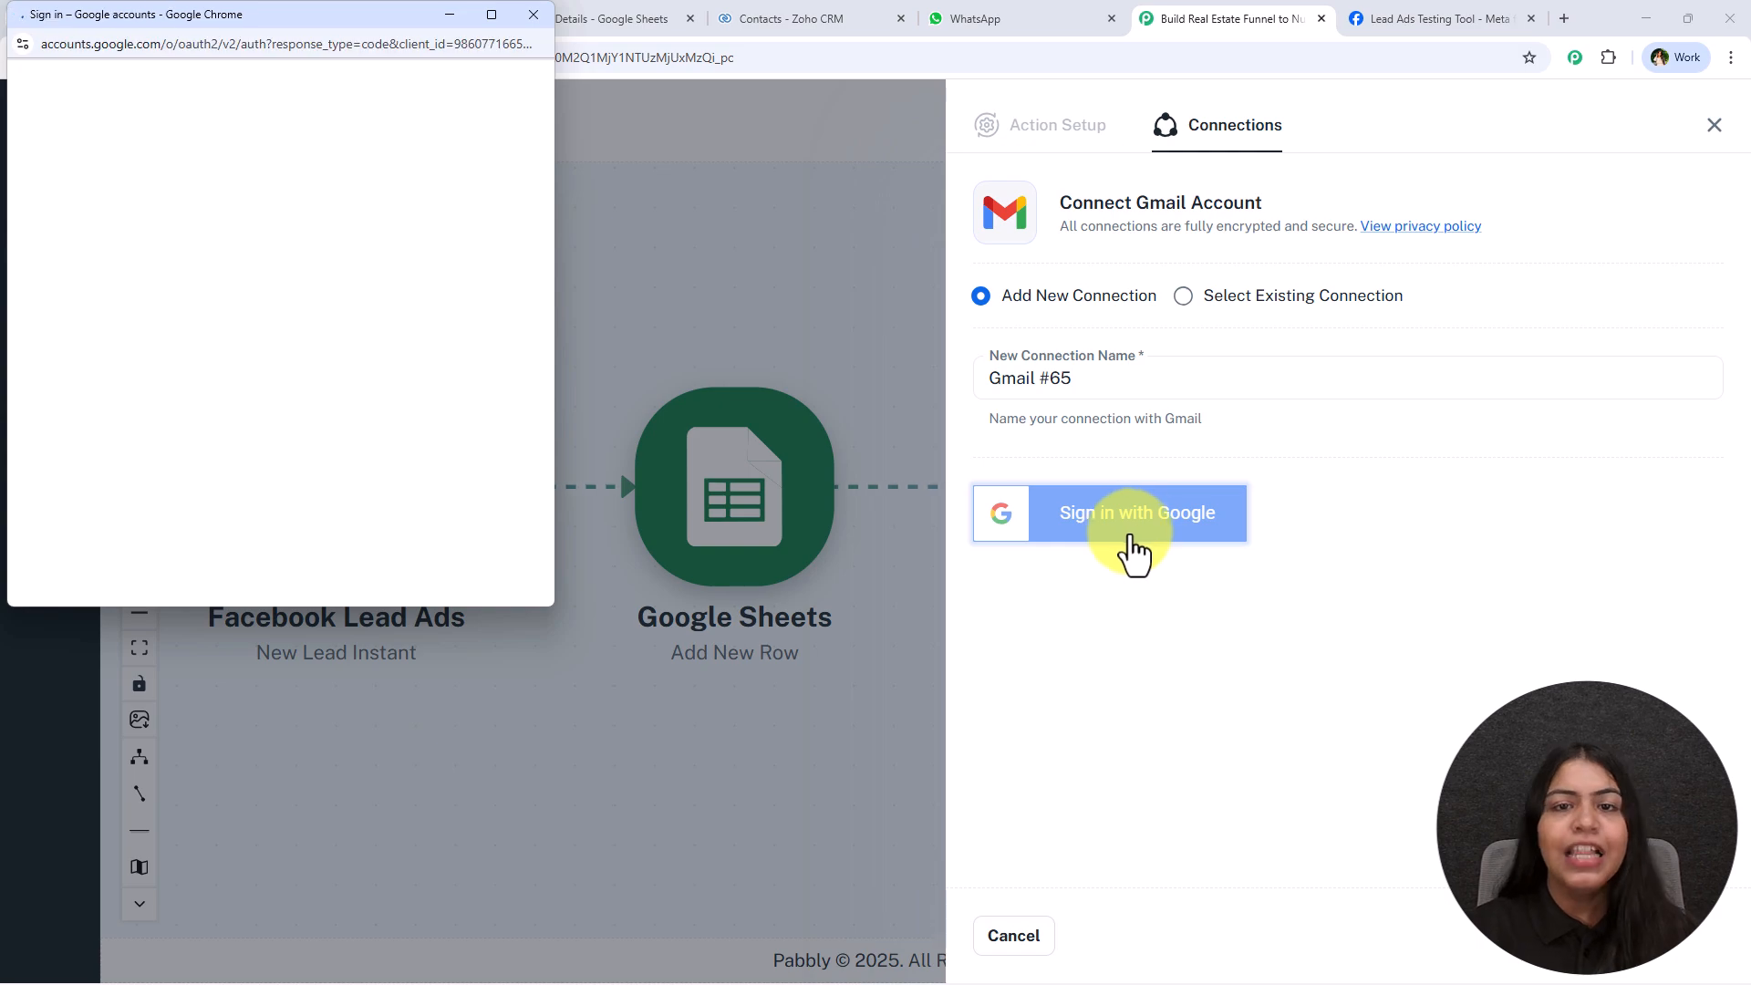
left_click(270, 388)
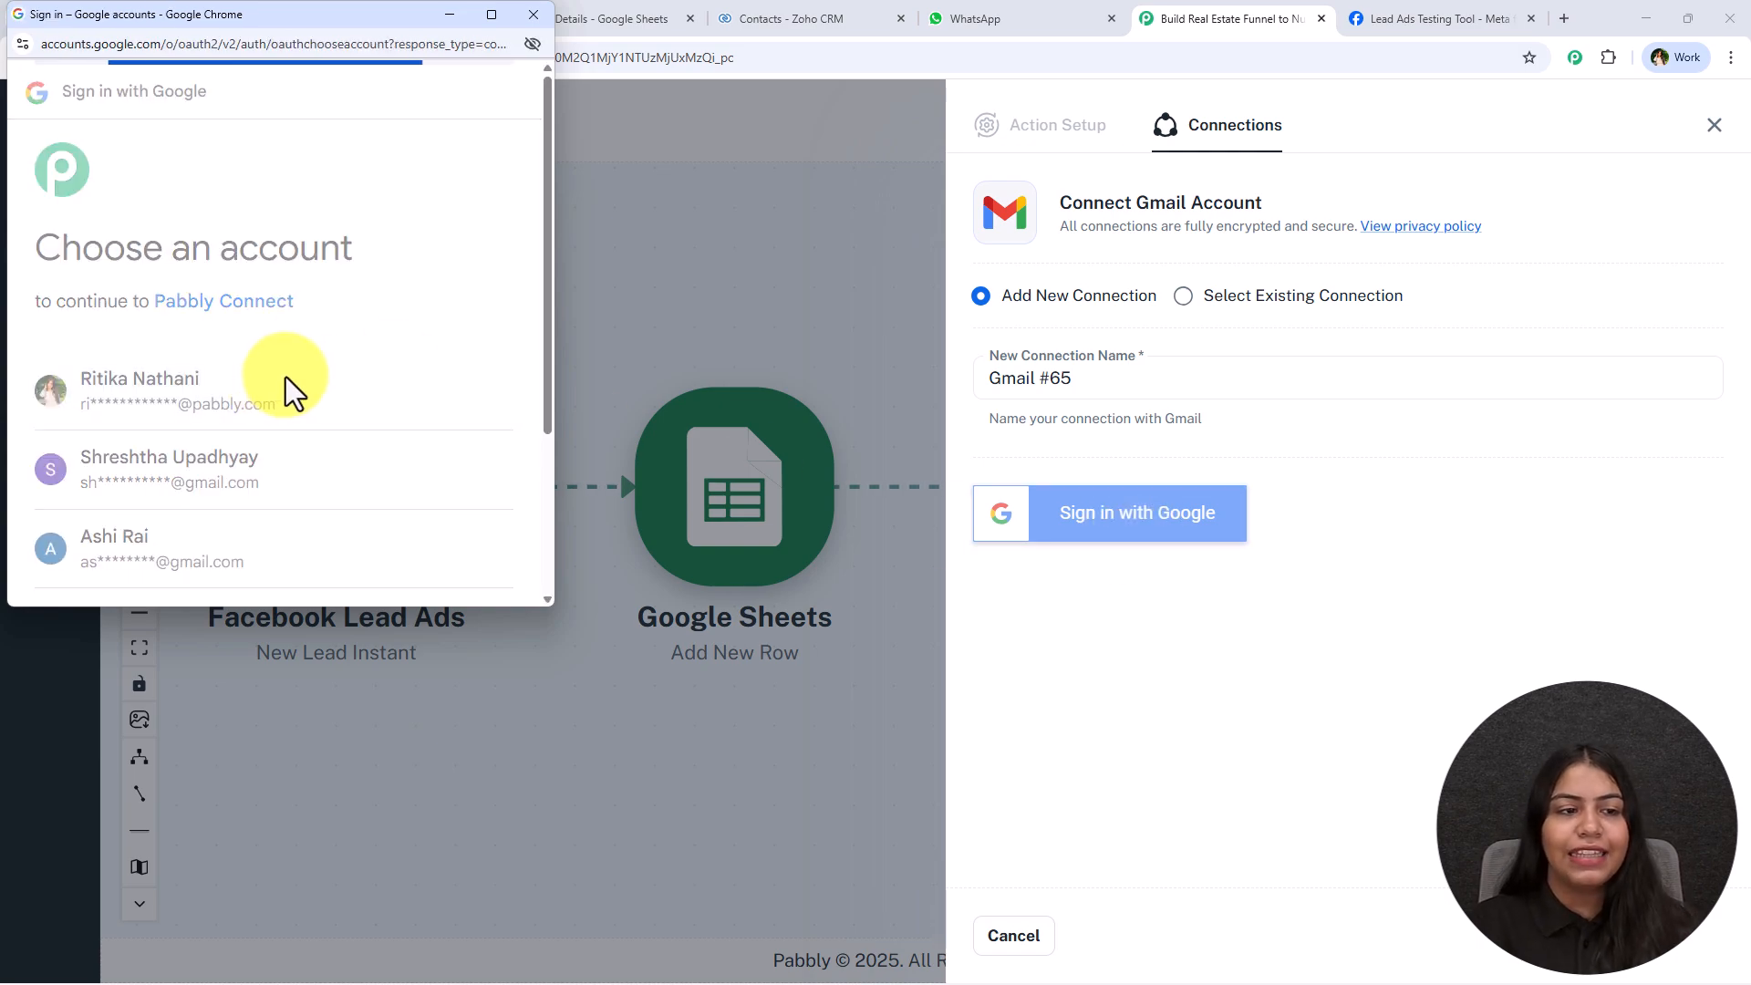
scroll(310, 438, "down", 3)
left_click(386, 497)
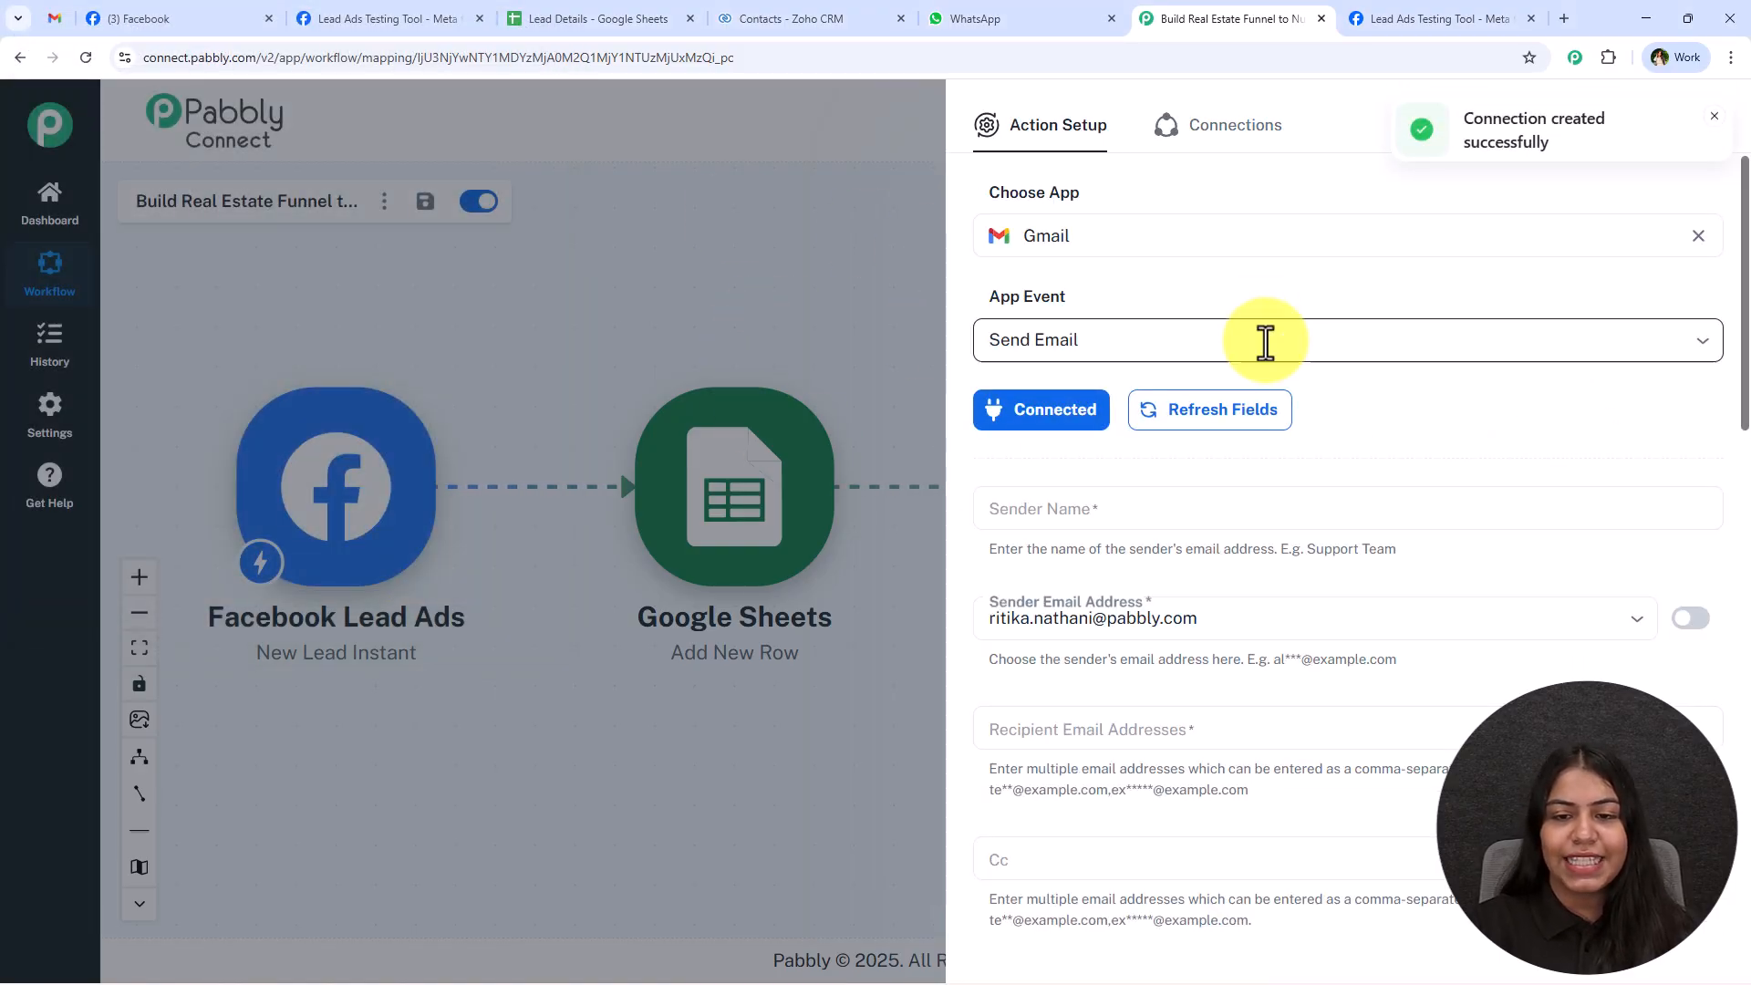
Copy the sender name Prime Properties from the sample email in Gmail into the action's Sender Name.
left_click(1053, 509)
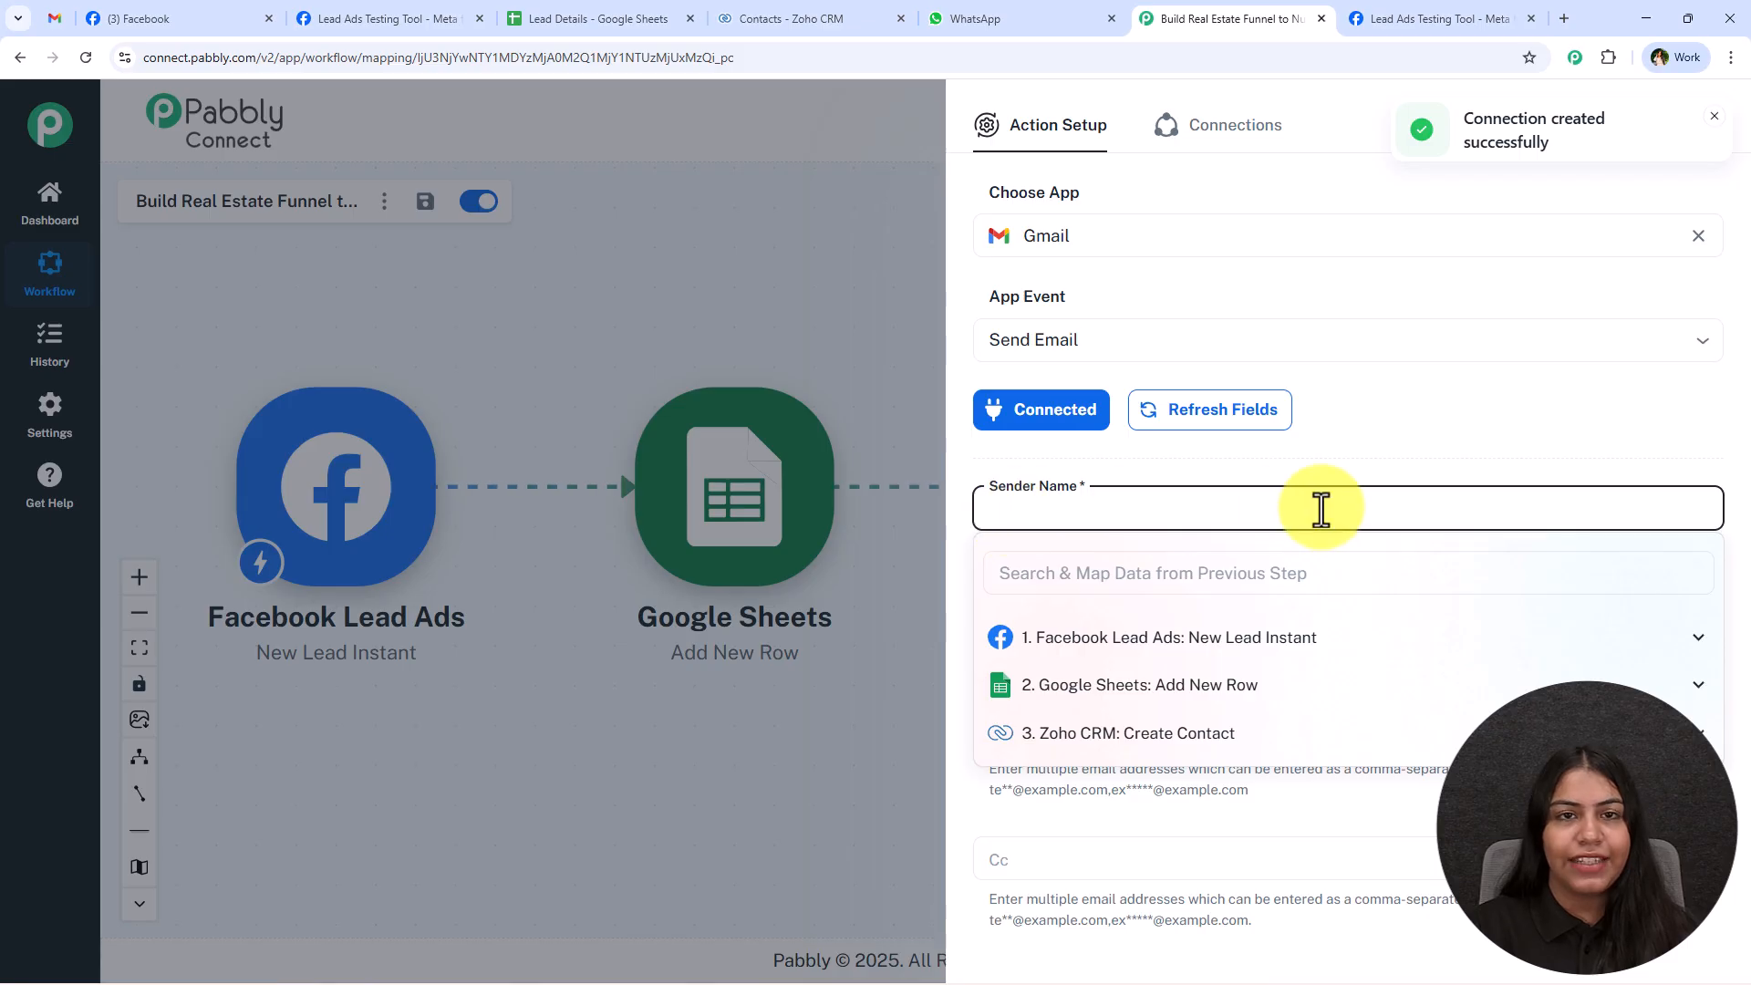
left_click(57, 18)
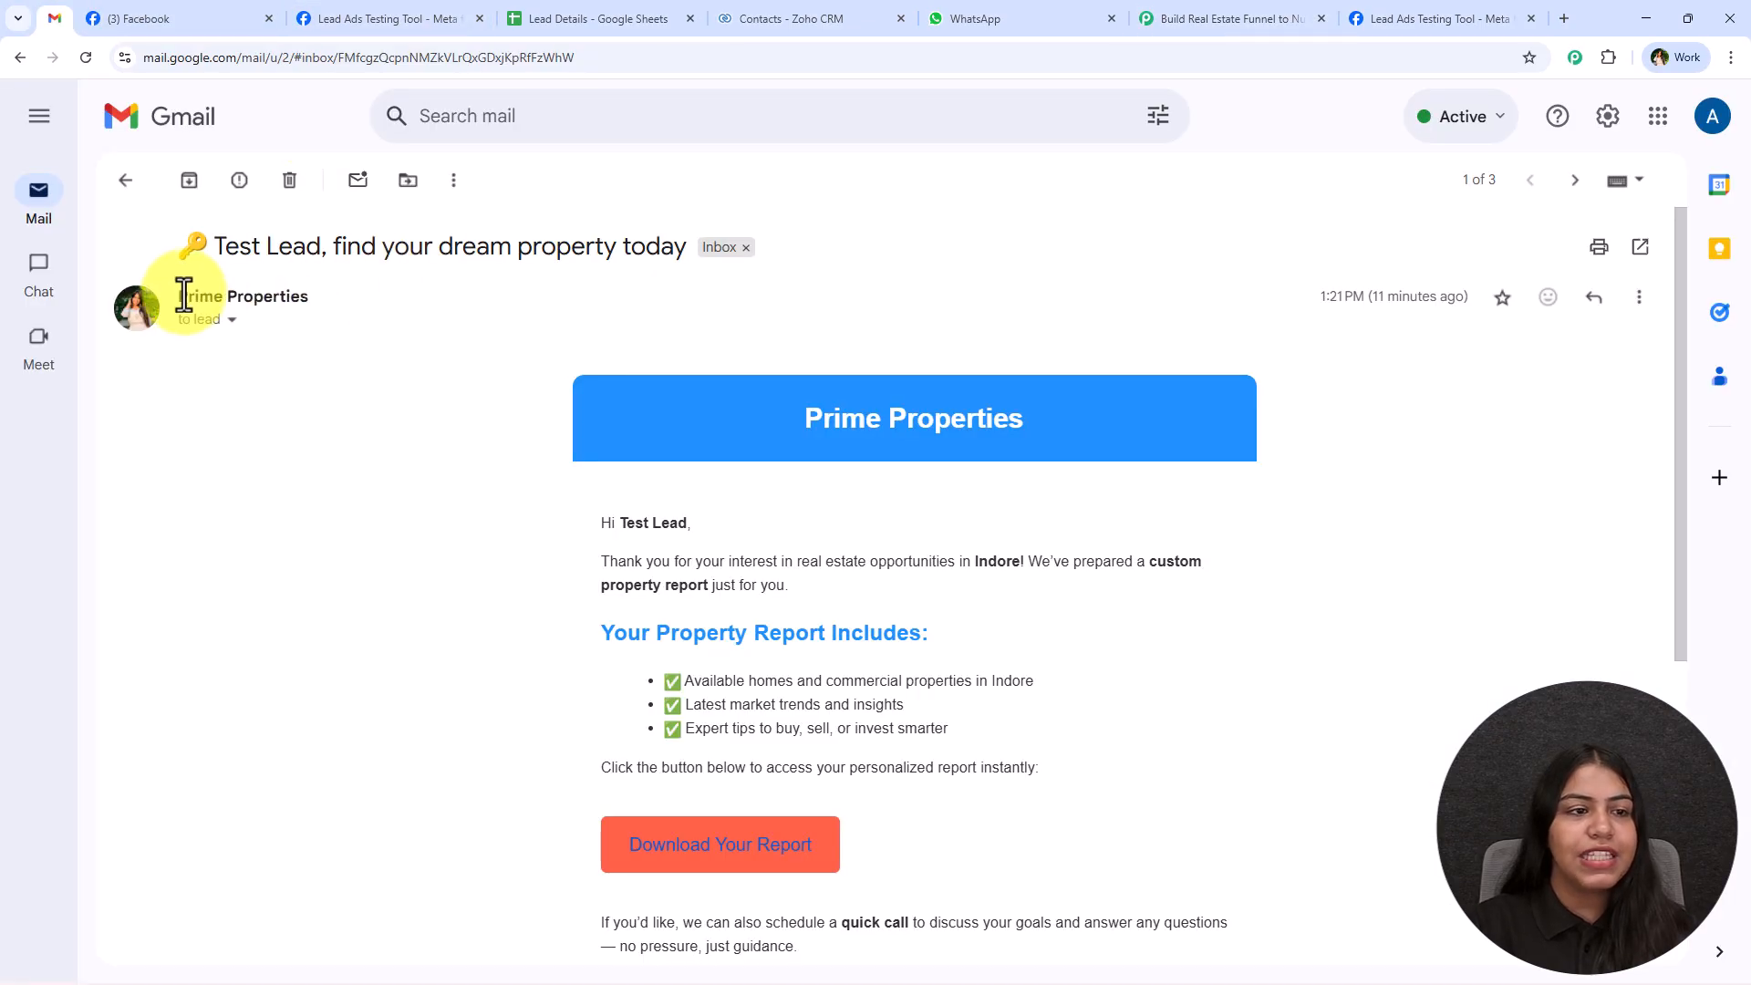
left_click_drag(181, 292, 377, 293)
key("ctrl+c")
left_click(1221, 18)
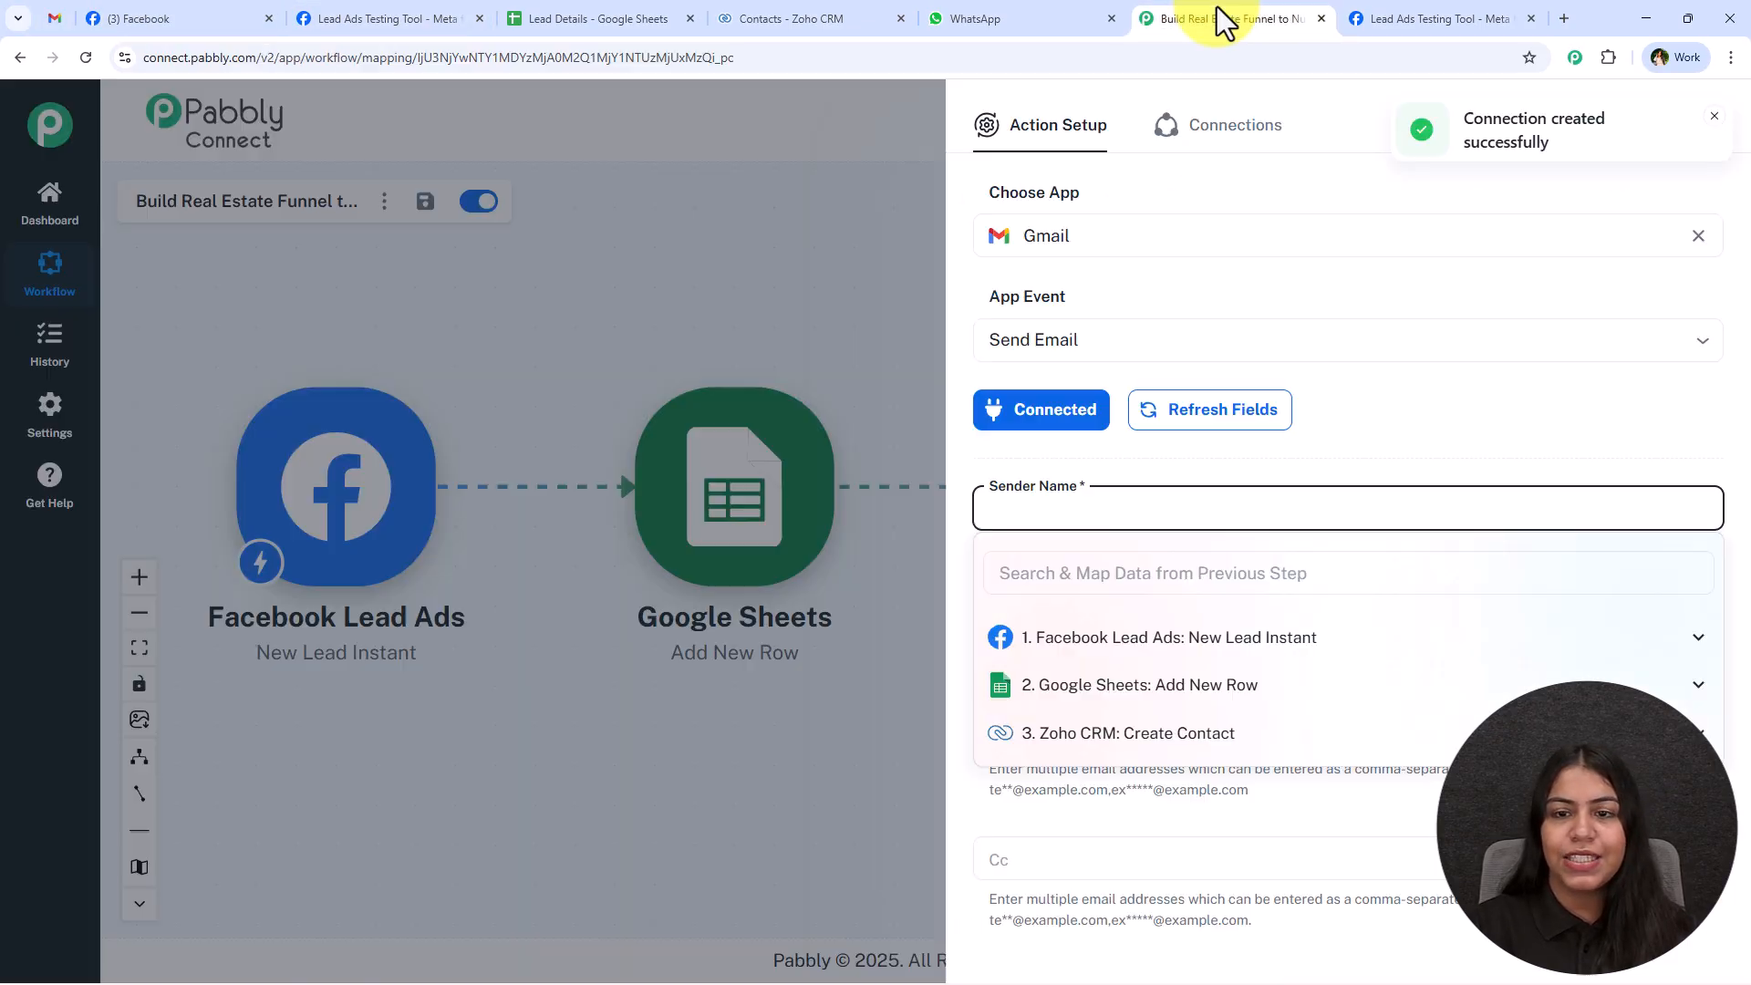
key("ctrl+v")
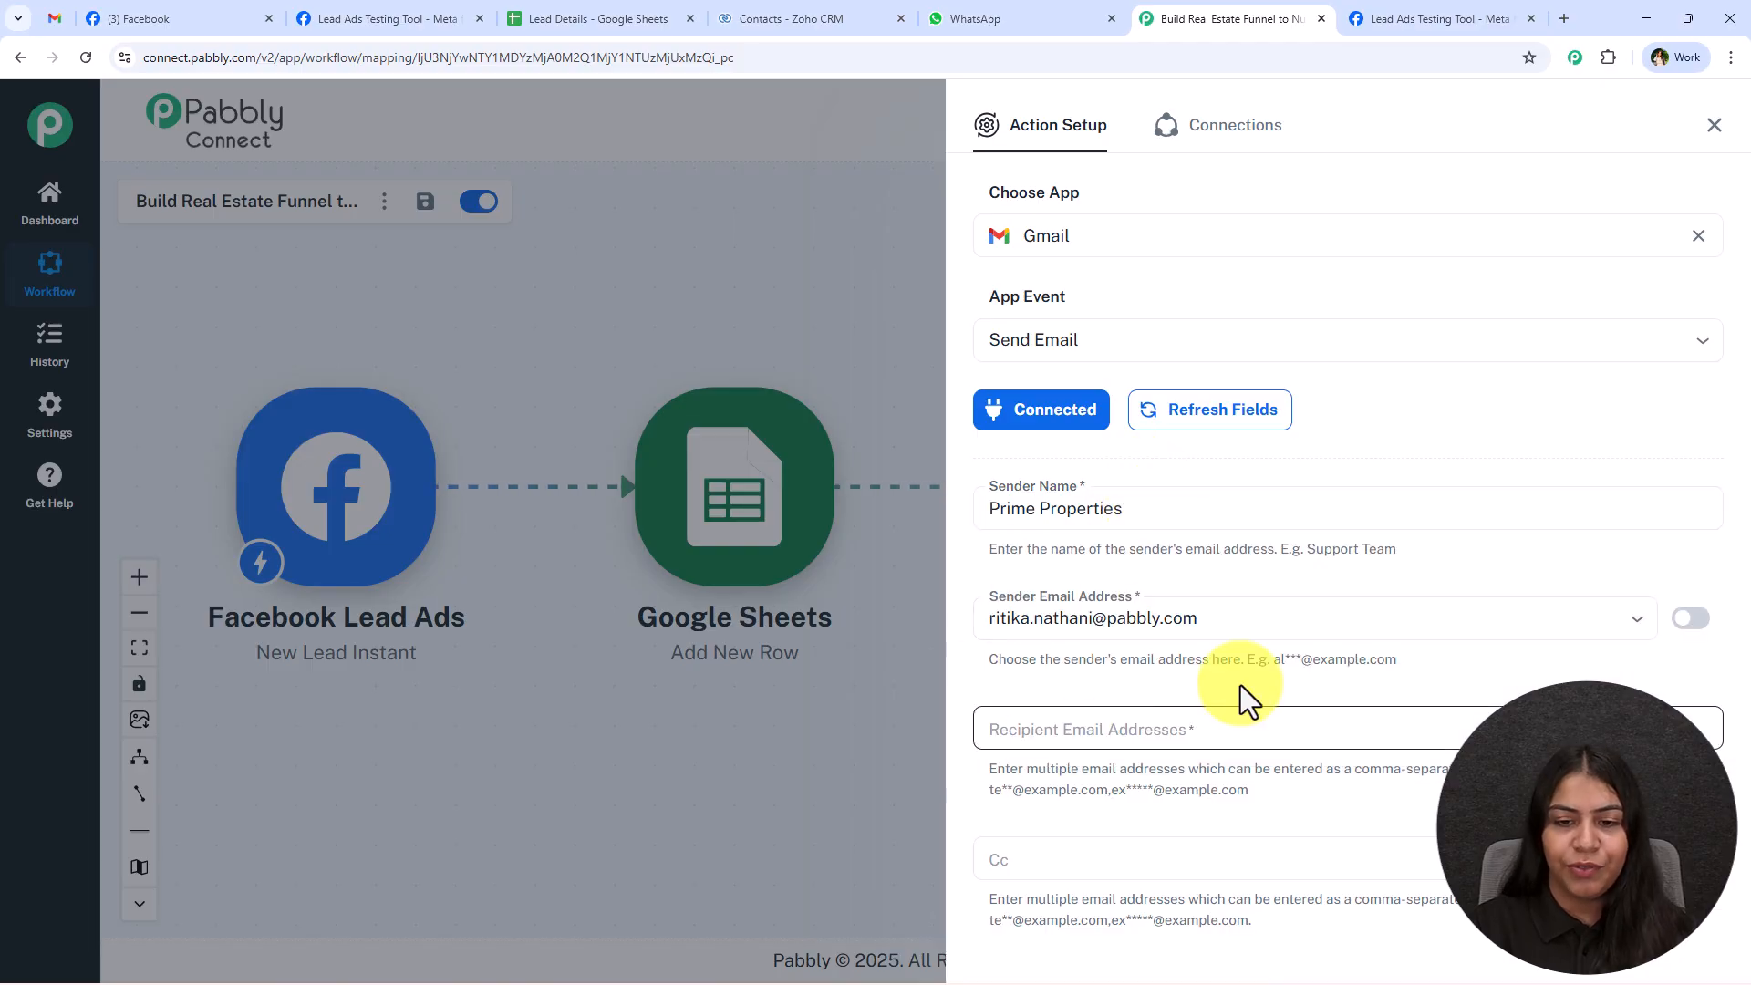
left_click(1236, 614)
left_click(1231, 665)
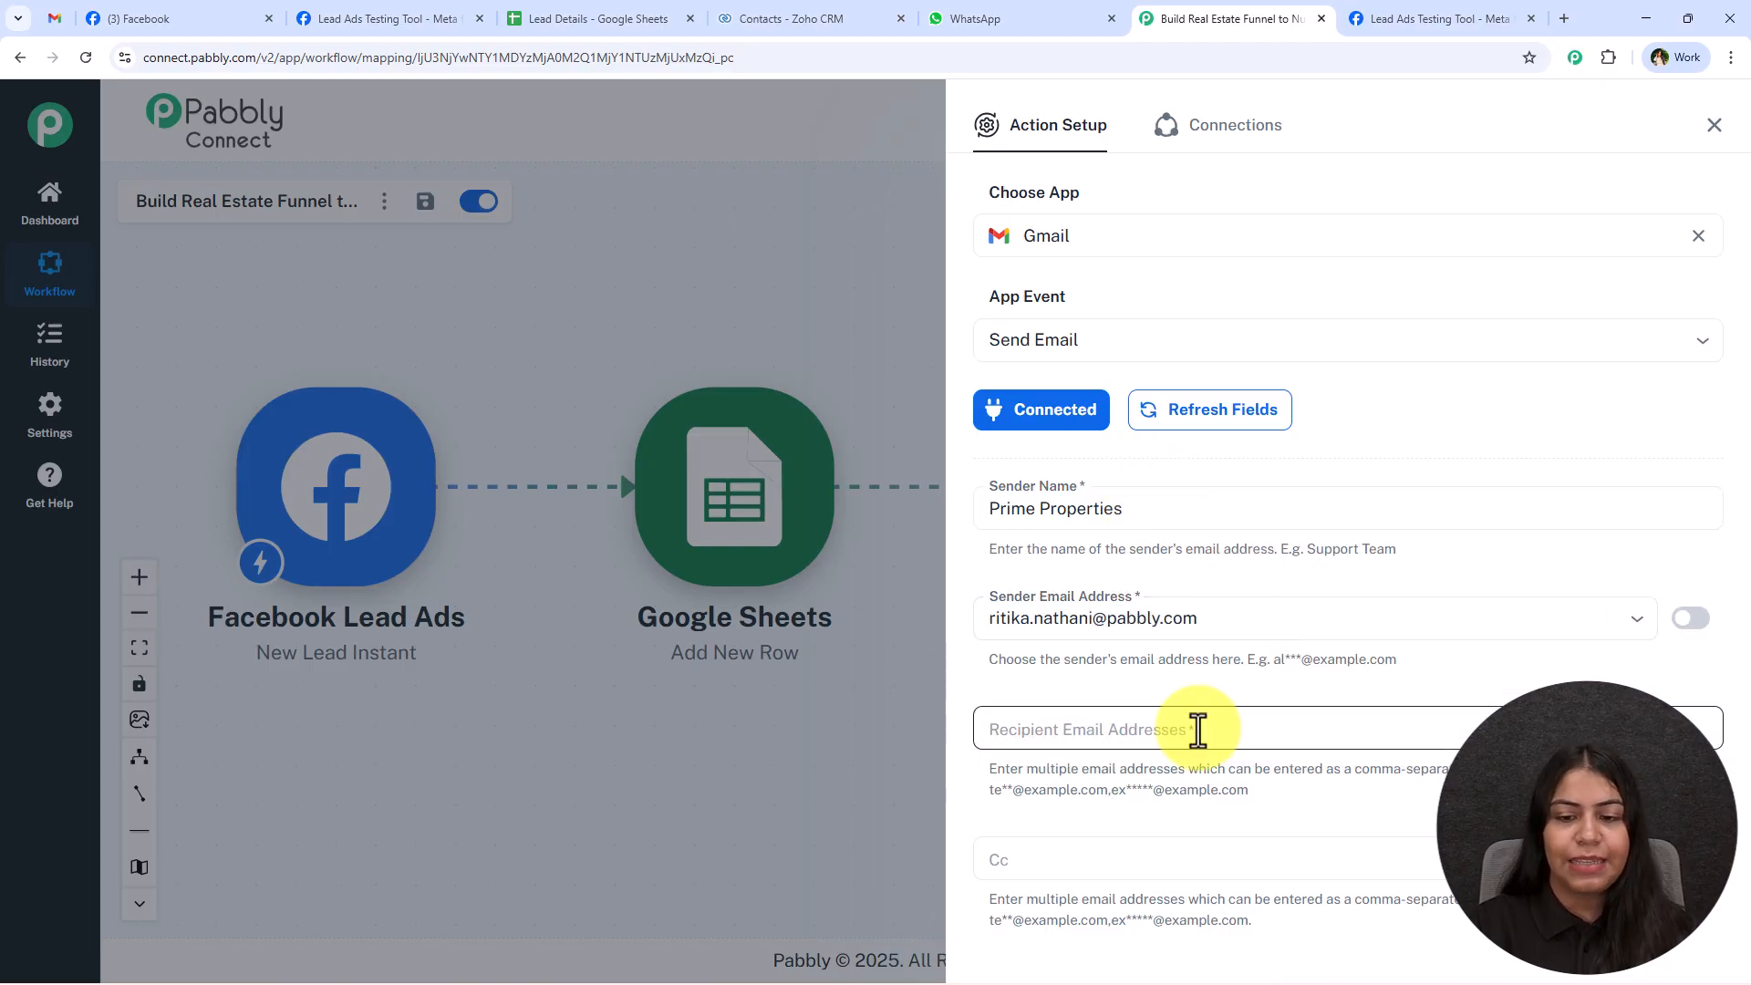
Map Recipient Email Addresses to res4 email from the Facebook Lead Ads step.
left_click(1195, 726)
left_click(1094, 575)
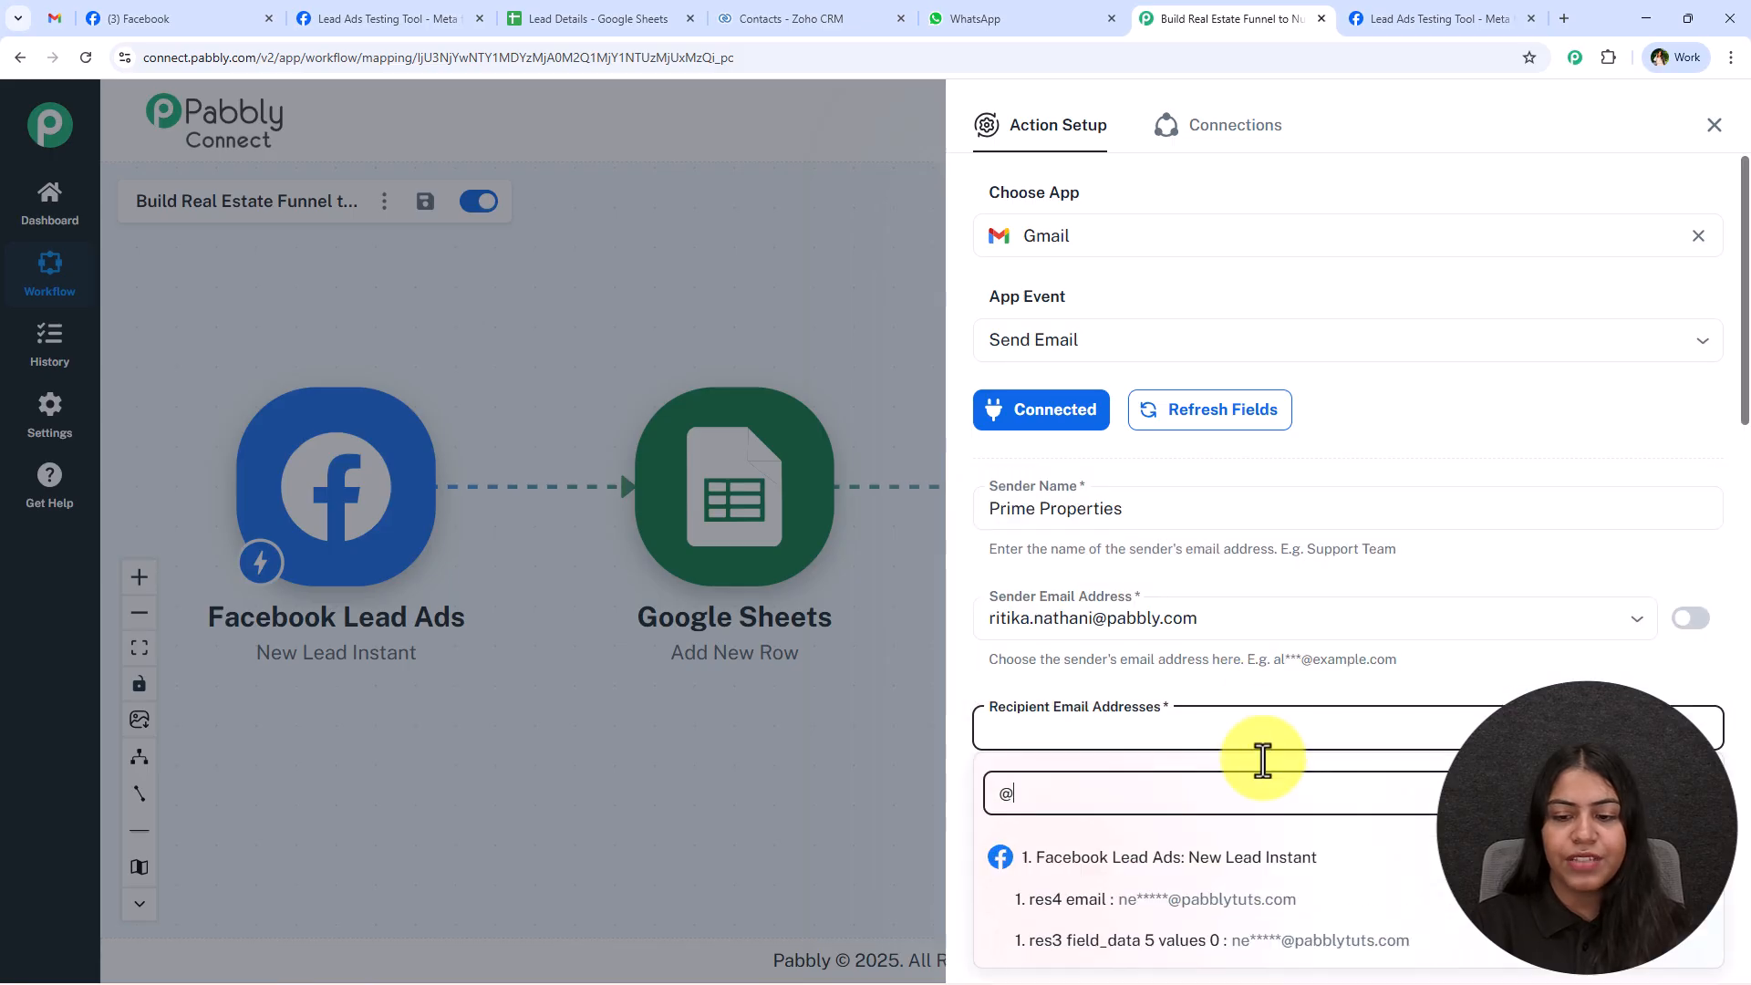
left_click(1243, 907)
left_click(1430, 338)
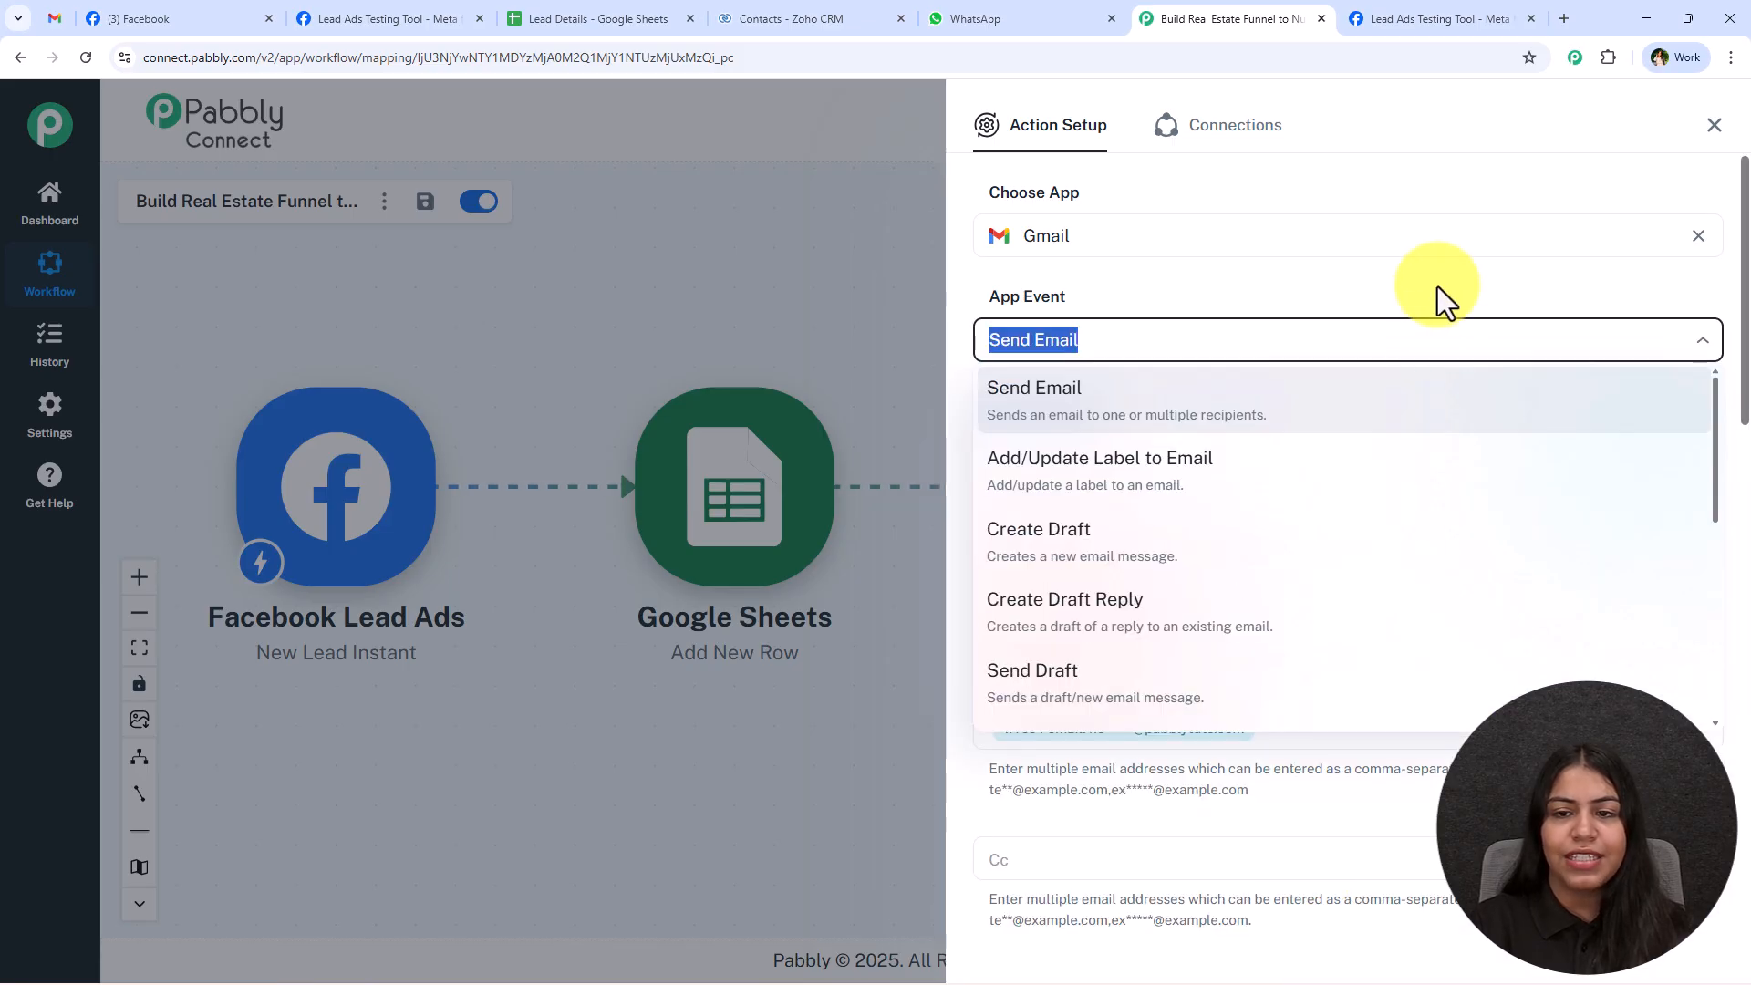
left_click(1437, 286)
Copy the sample email's subject "🔑 Test Lead, find your dream property today" from Gmail into the Email Subject.
scroll(1368, 383, "down", 10)
scroll(1186, 465, "up", 2)
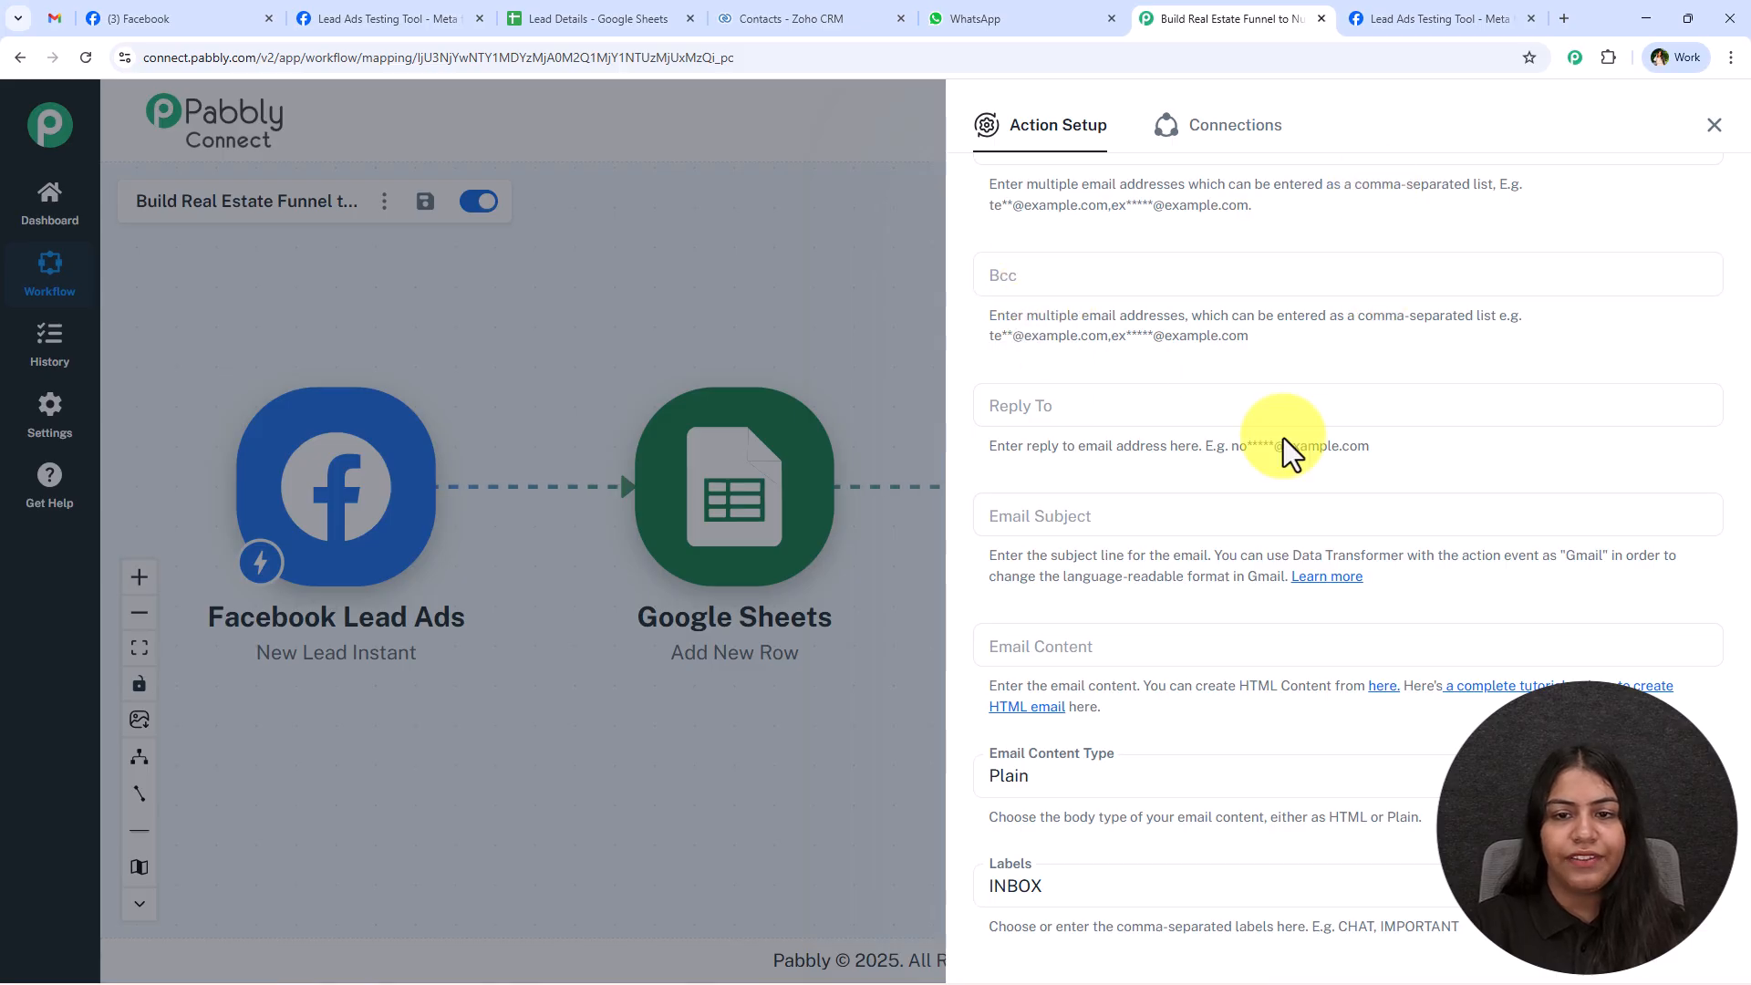
scroll(1283, 442, "down", 2)
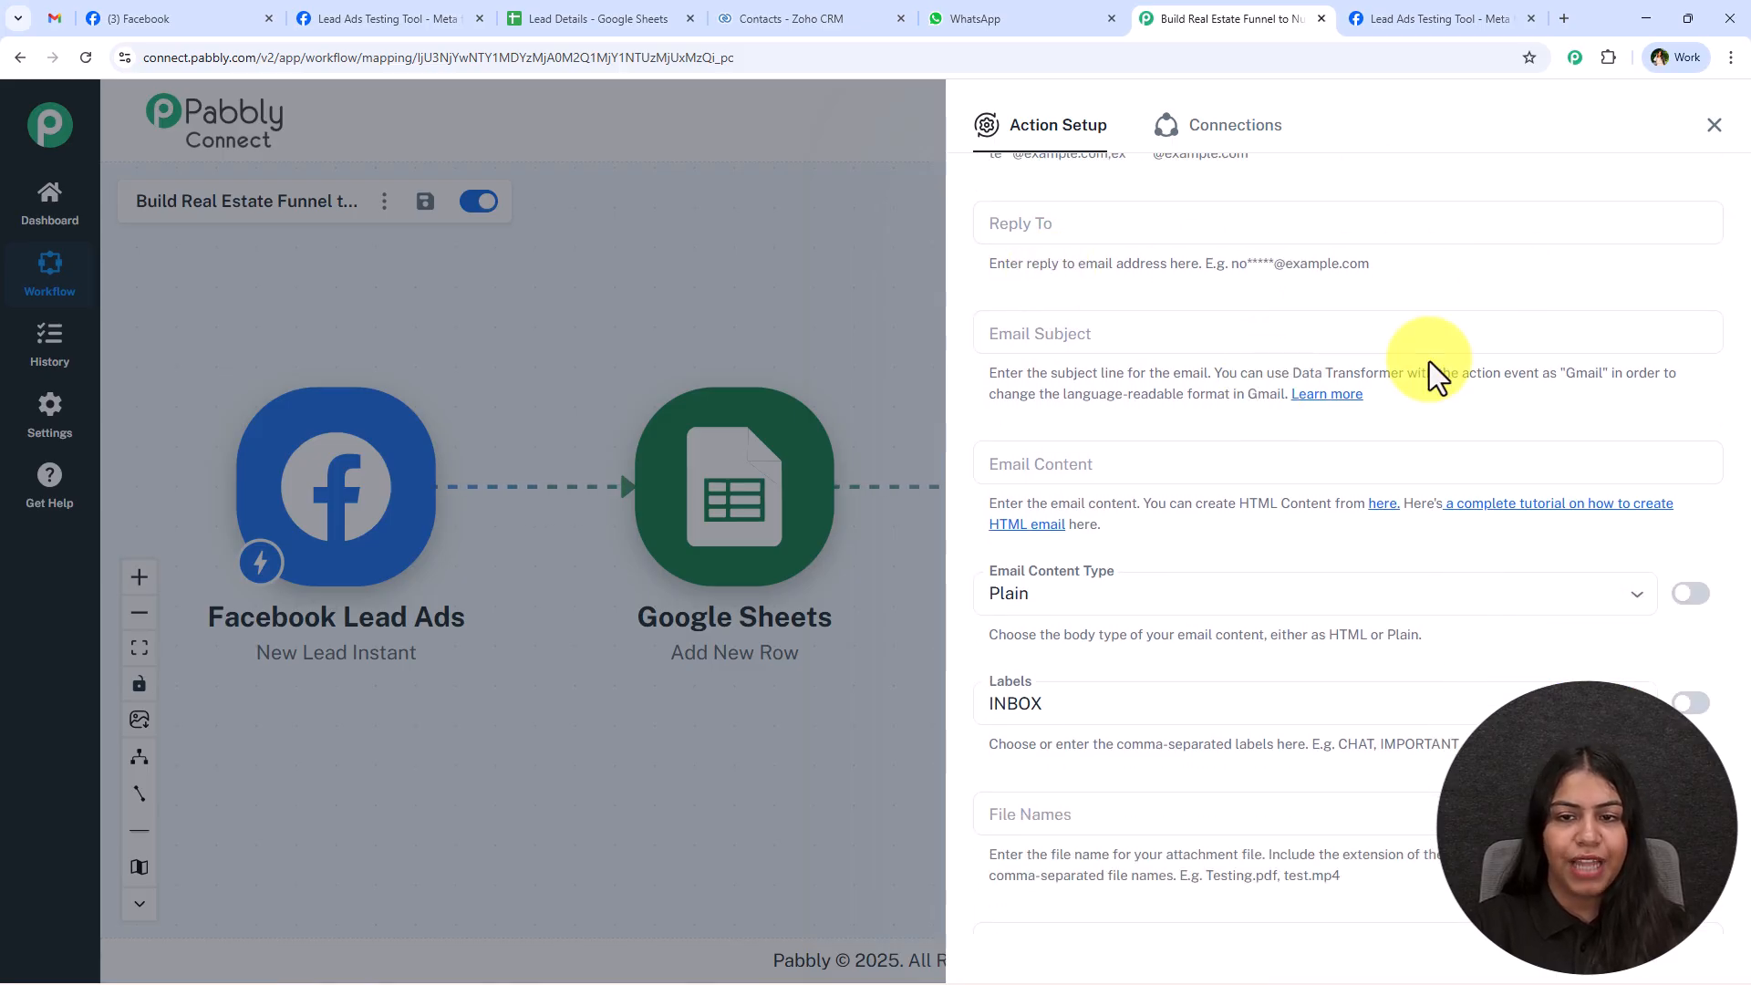
scroll(1428, 369, "down", 1)
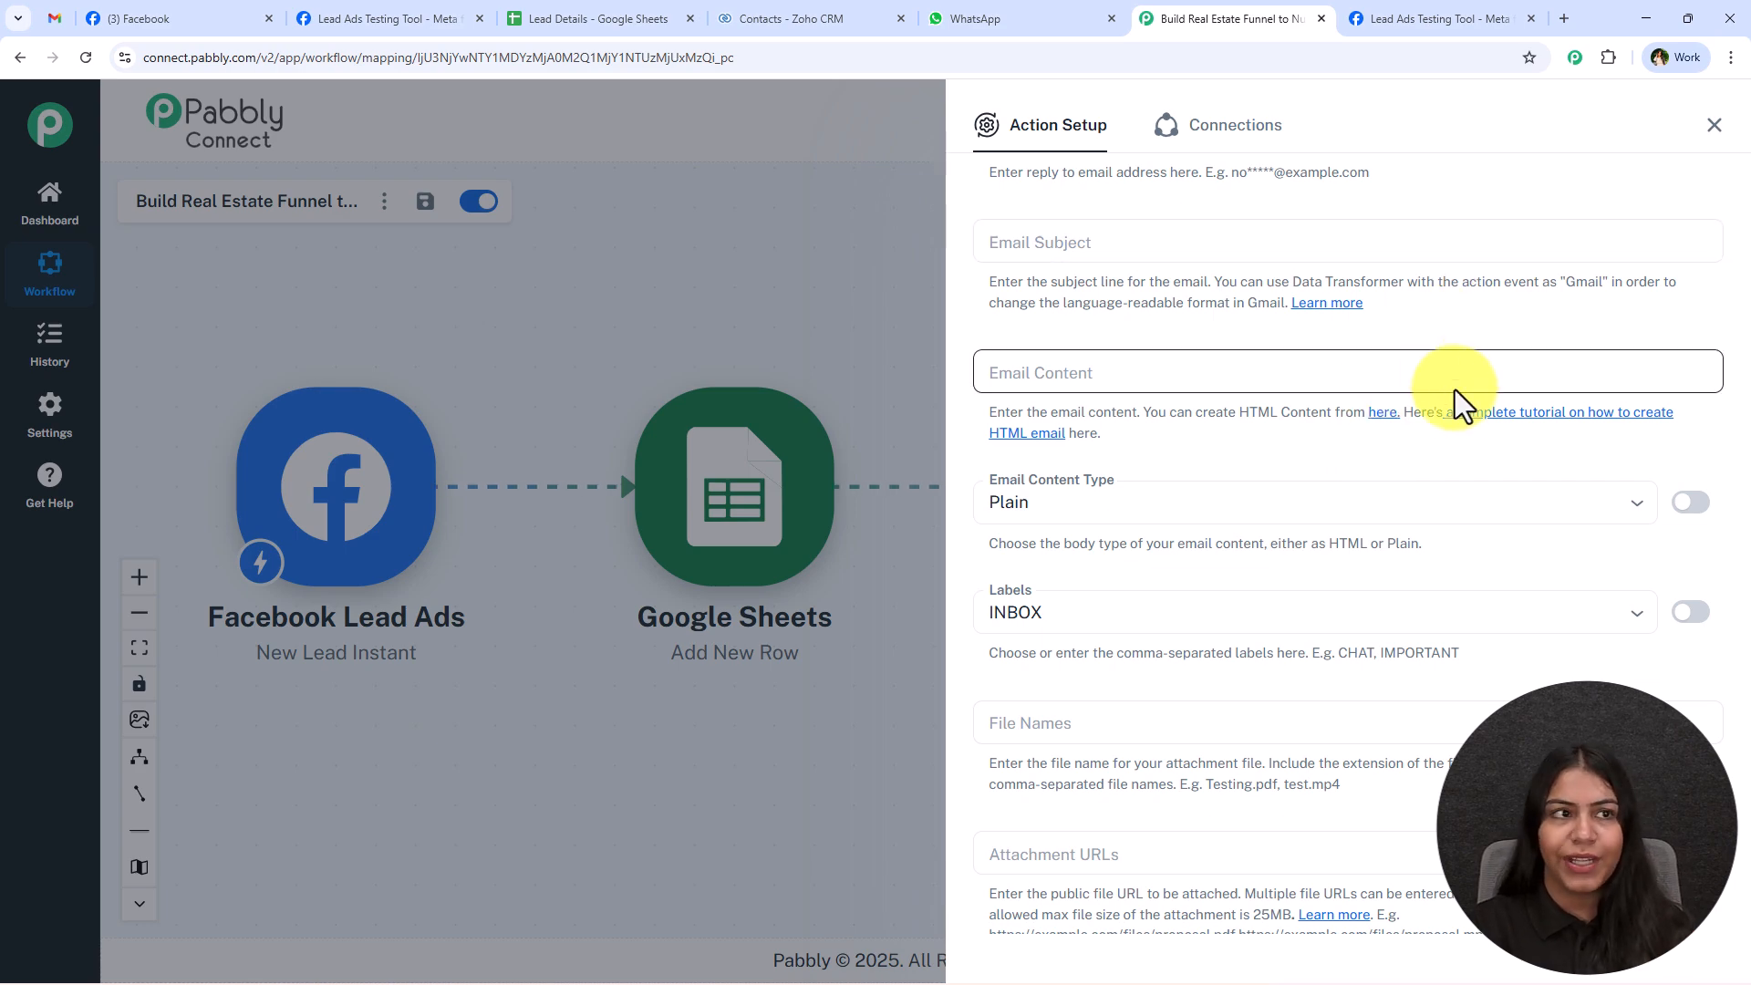
left_click(58, 18)
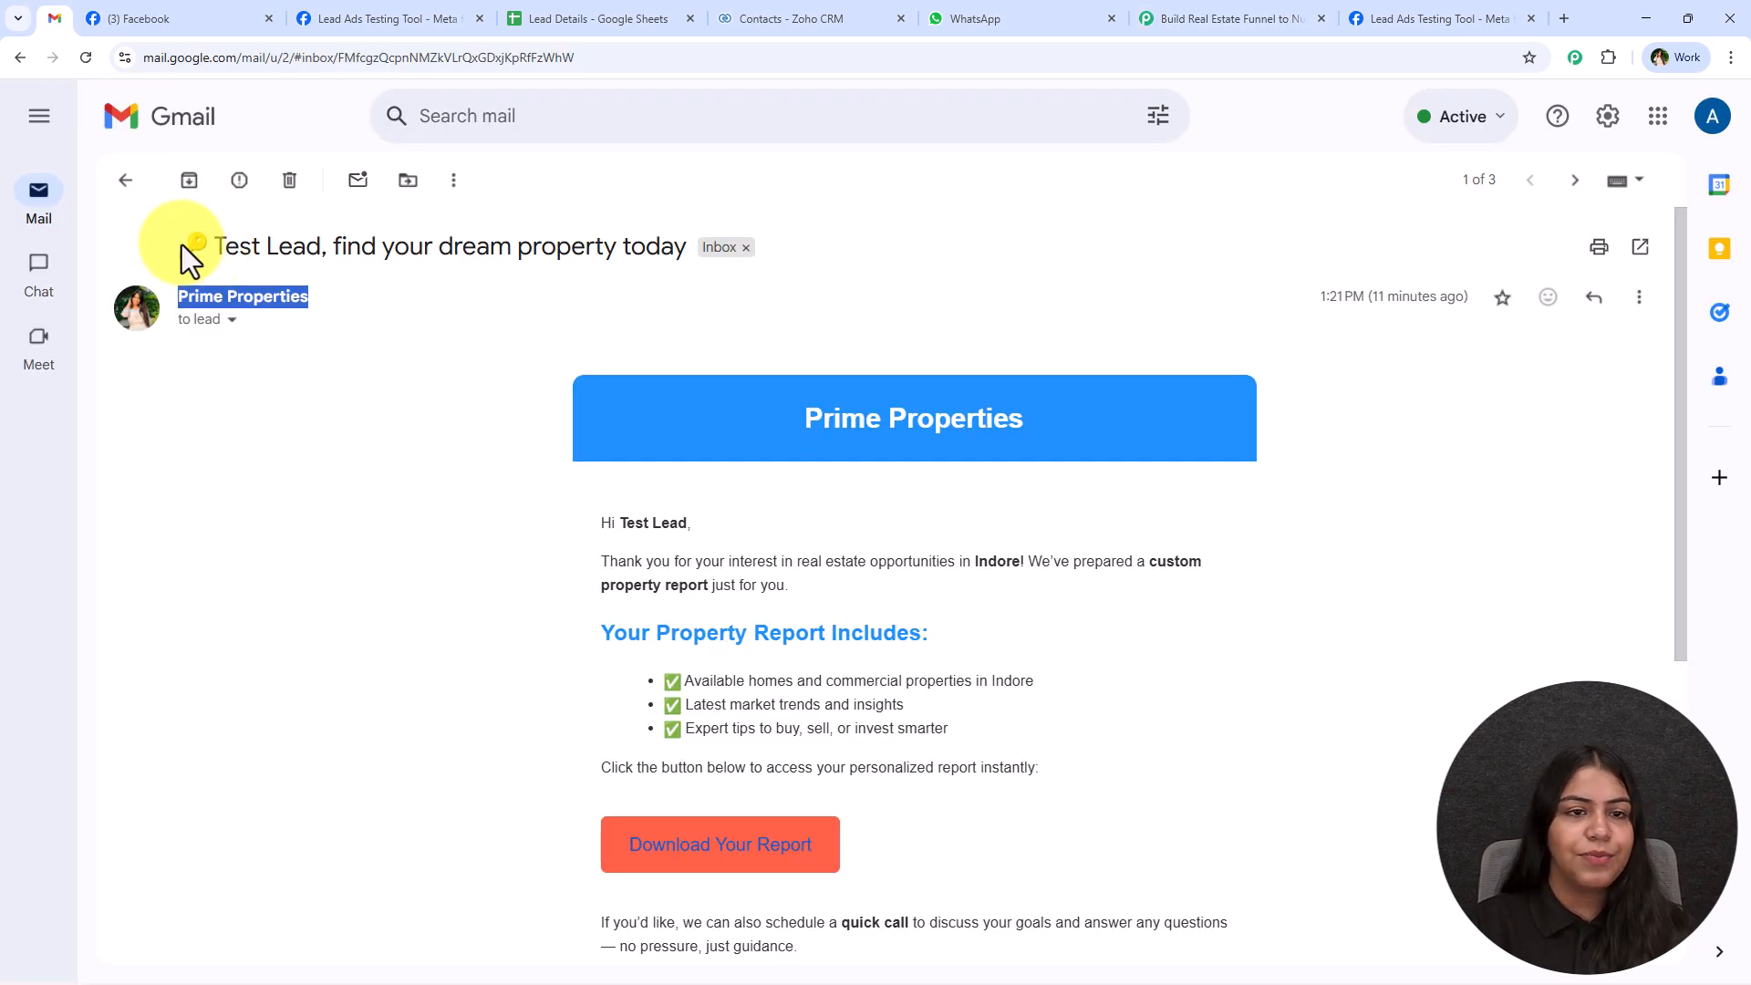
left_click_drag(689, 255, 186, 248)
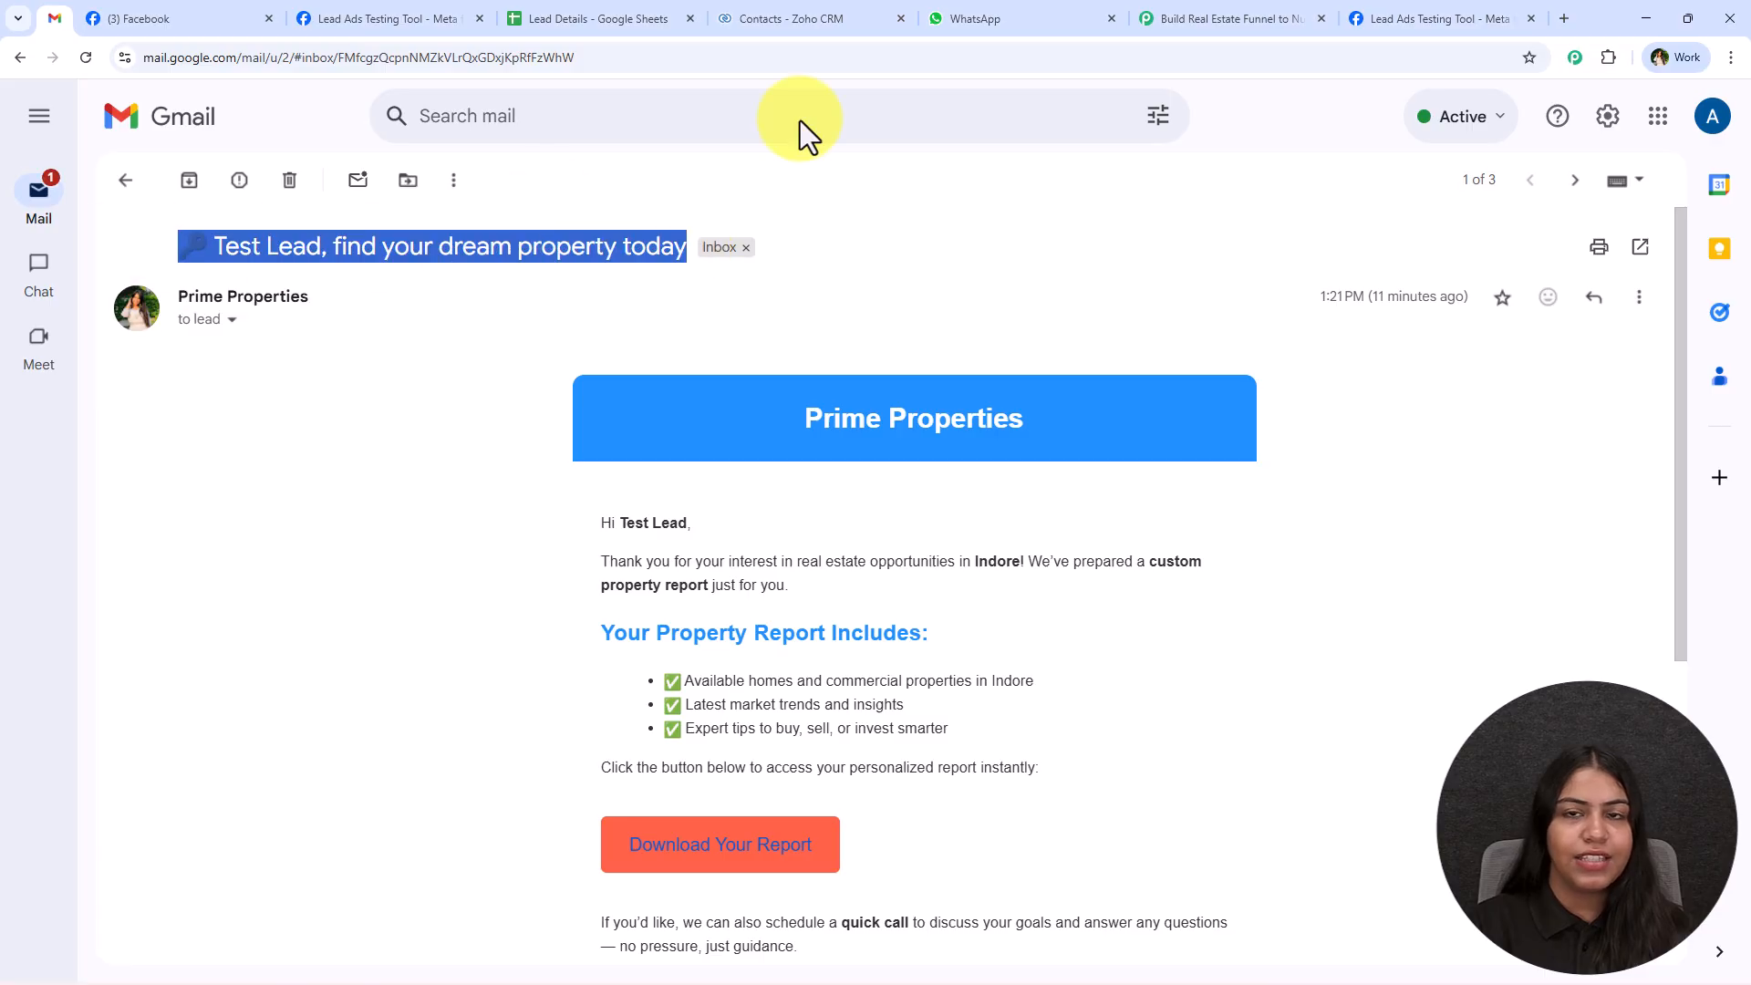
left_click(1229, 20)
left_click(1076, 254)
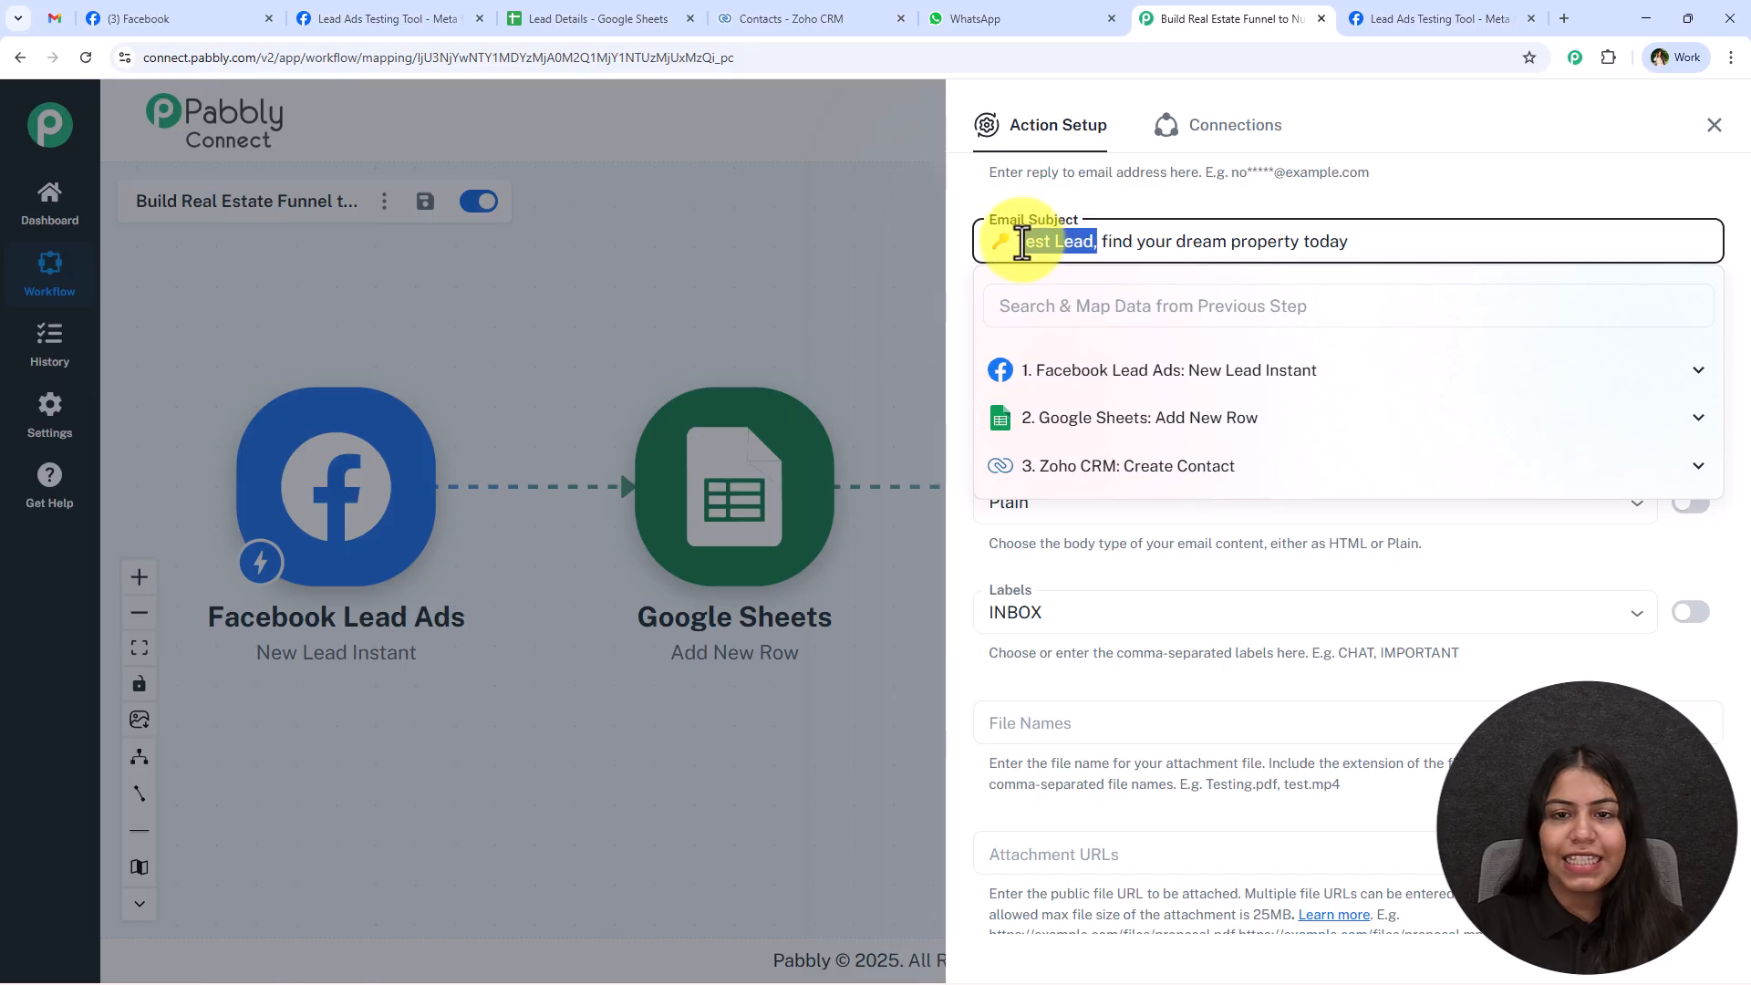
Replace "Test Lead," in the Email Subject with the mapped res4 first_name and res4 last_name, followed by a comma.
key("BackSpace")
left_click(1047, 305)
type("name")
left_click(1289, 415)
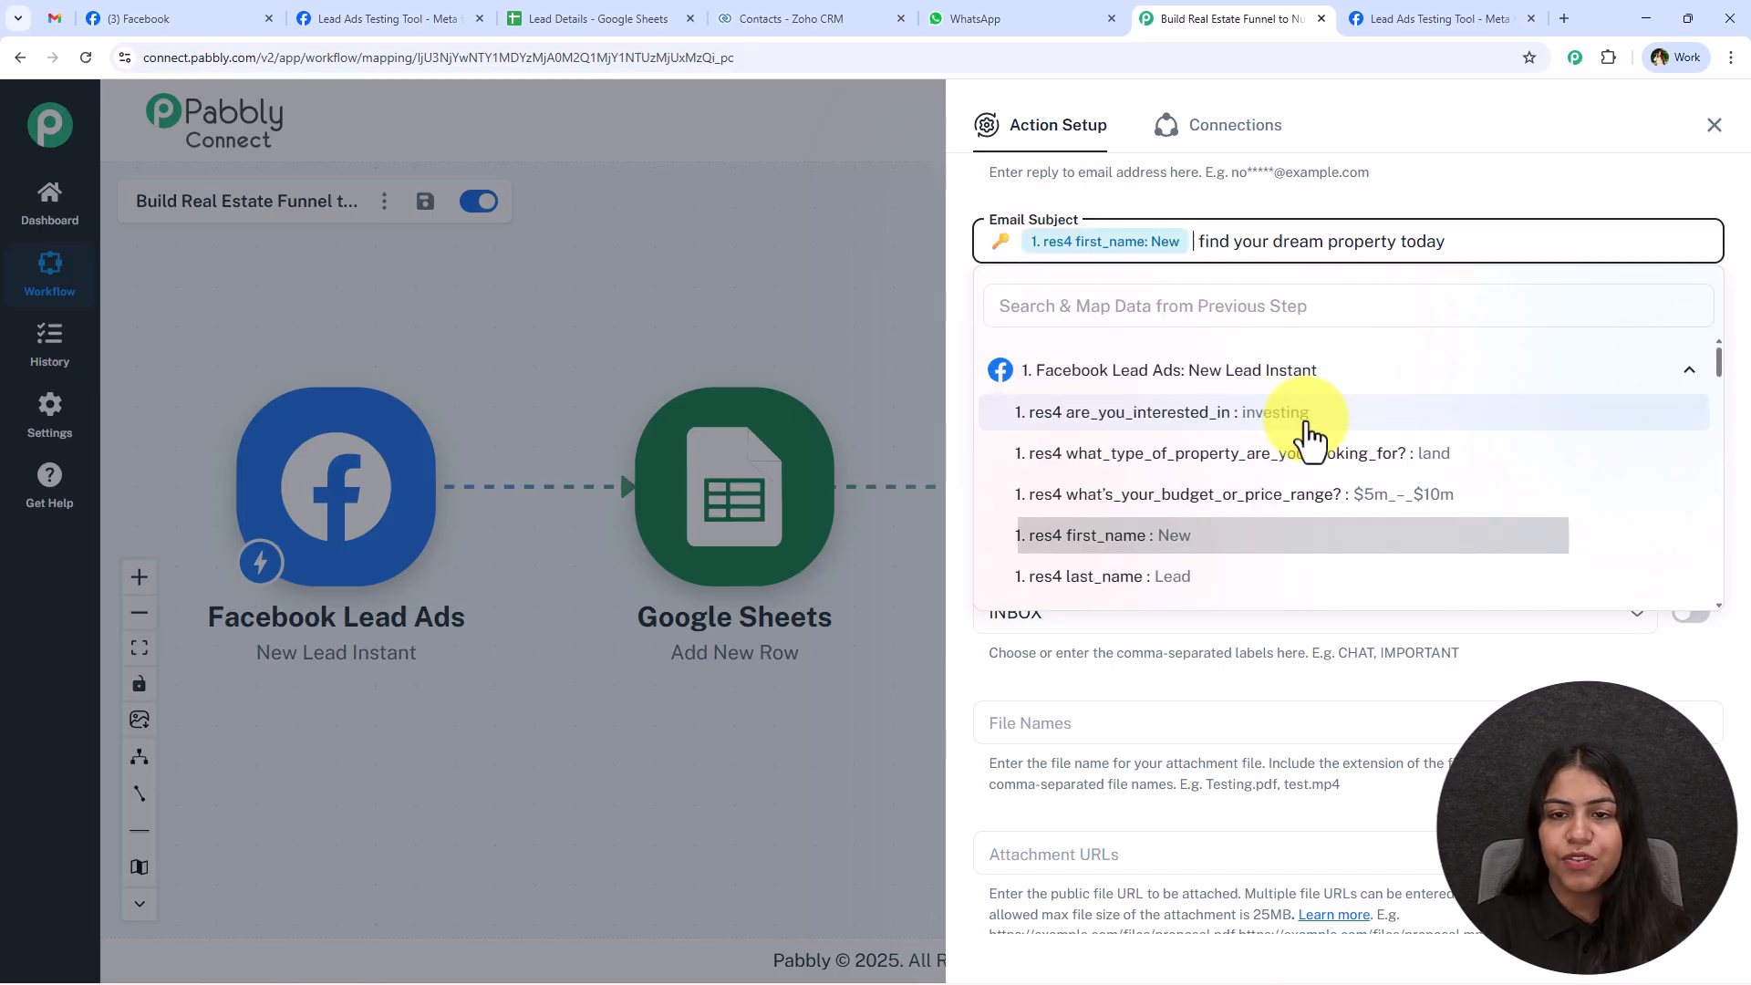
left_click(1179, 583)
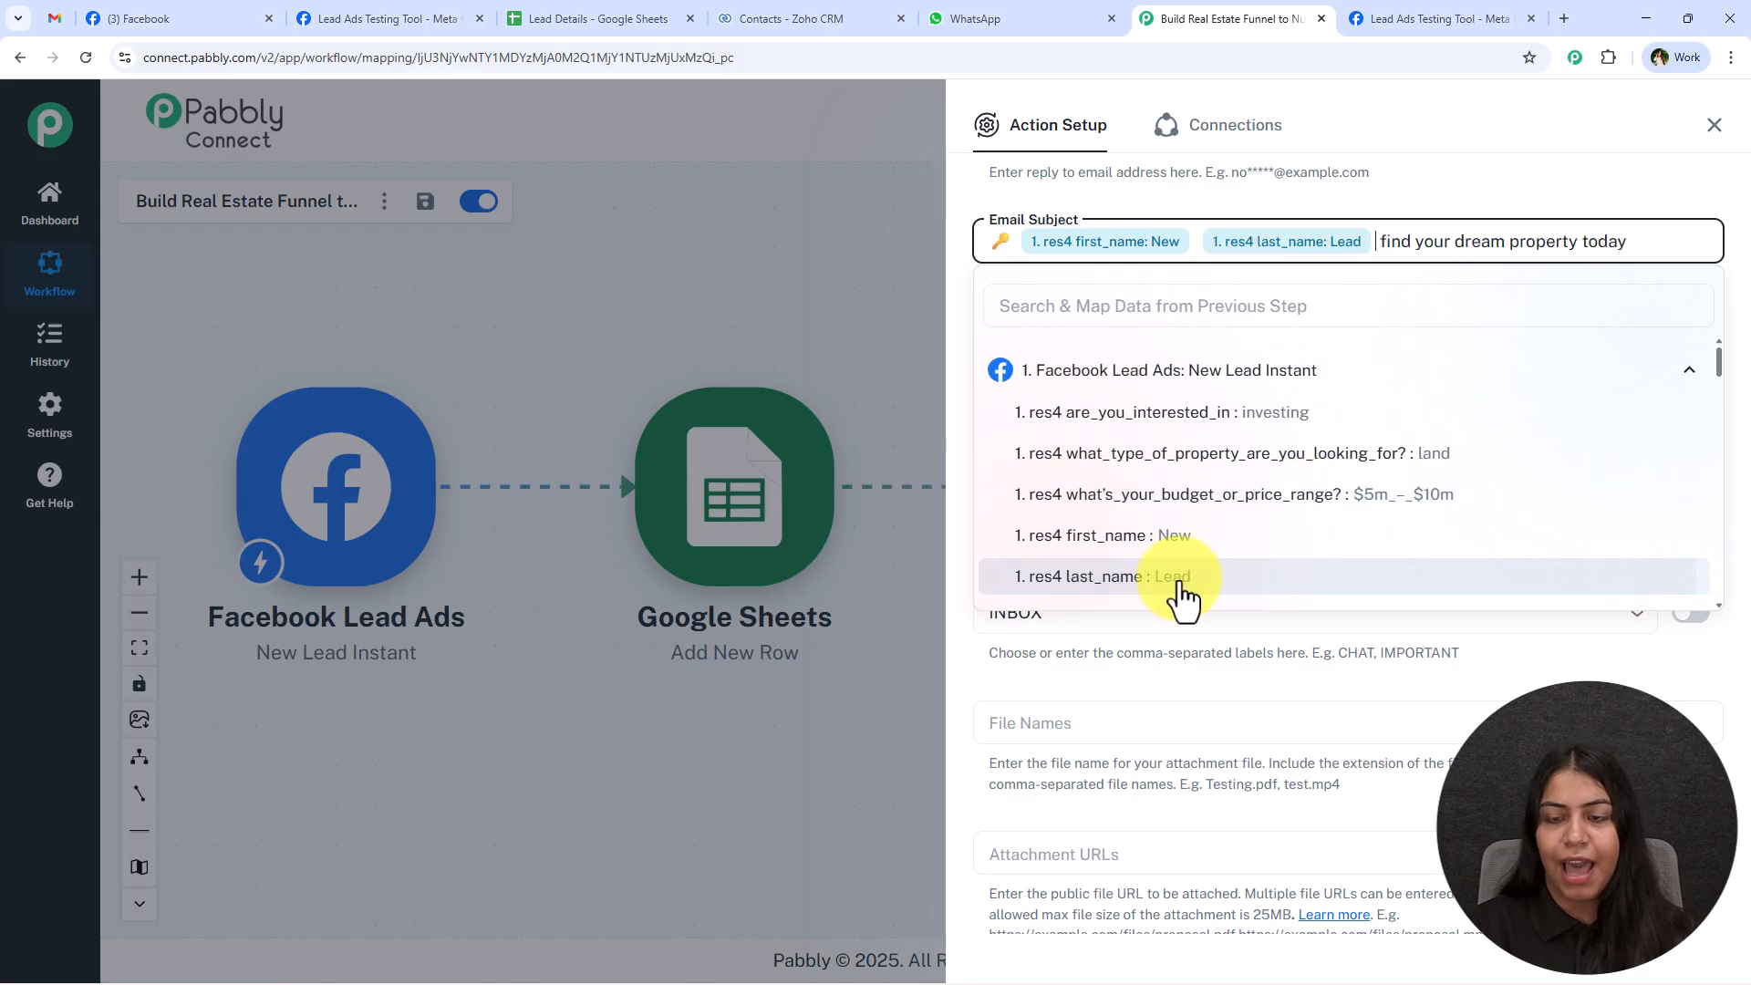
type(",")
left_click(1483, 196)
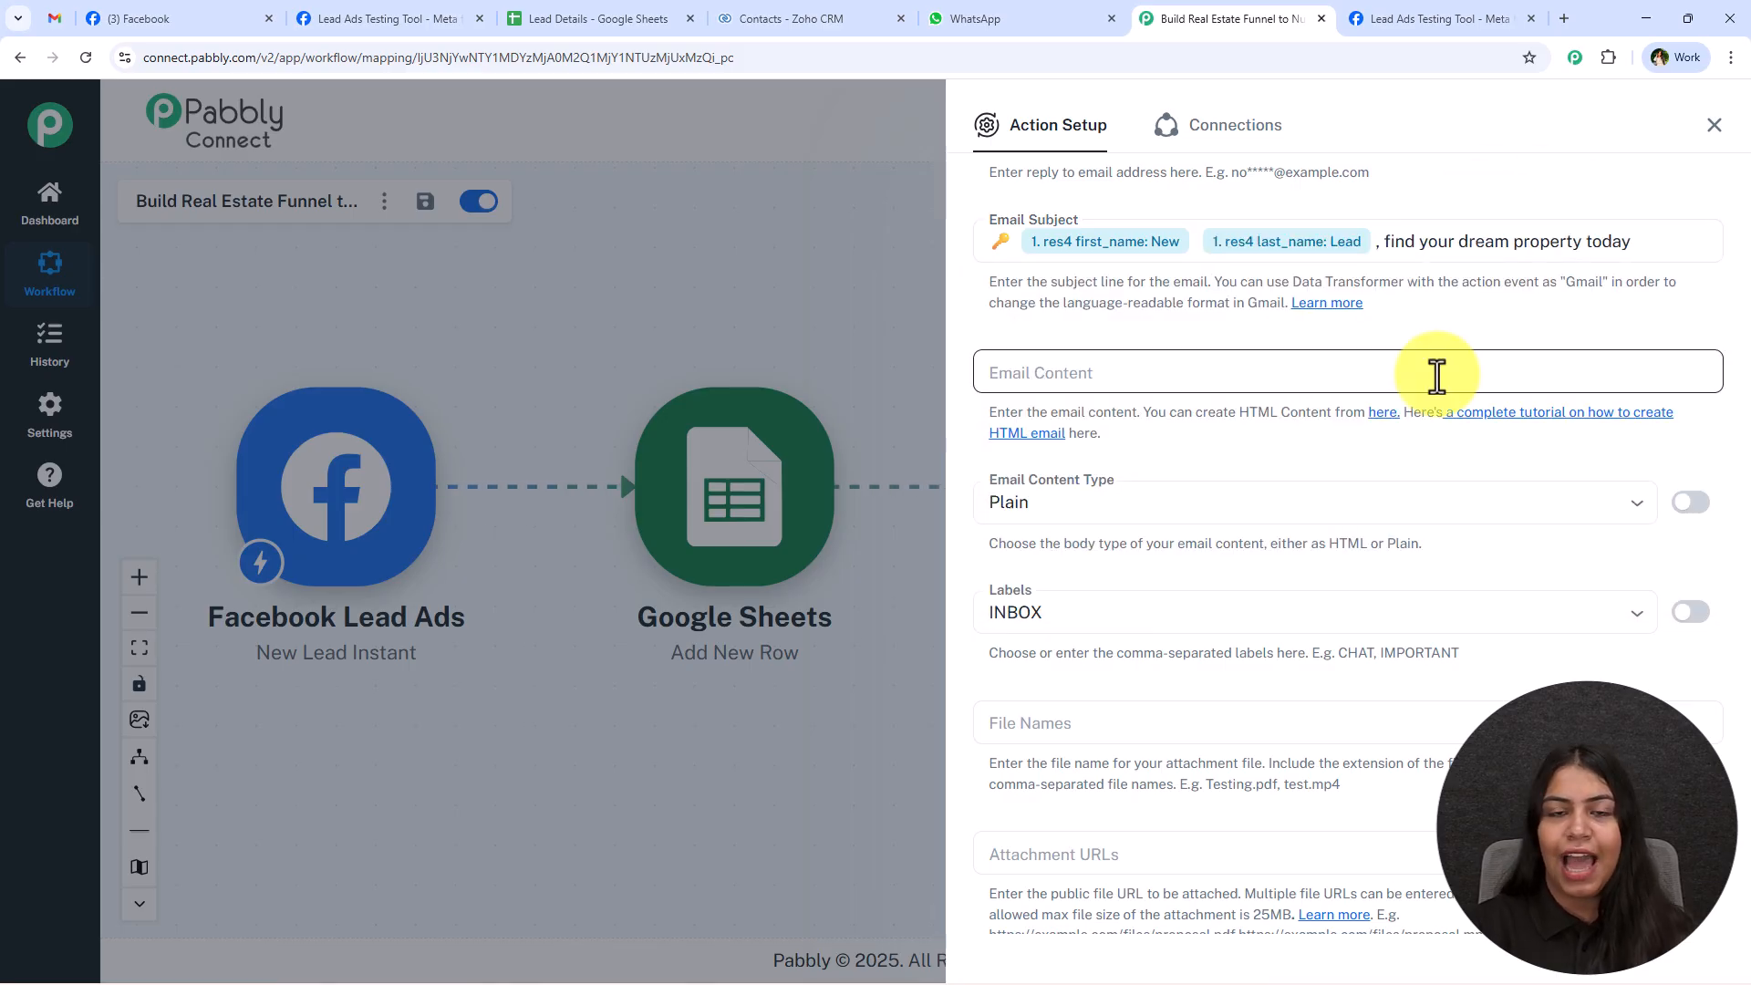
Look through the sample property email's body in Gmail as a reference for the Email Content, and return to the workflow.
scroll(1032, 281, "down", 1)
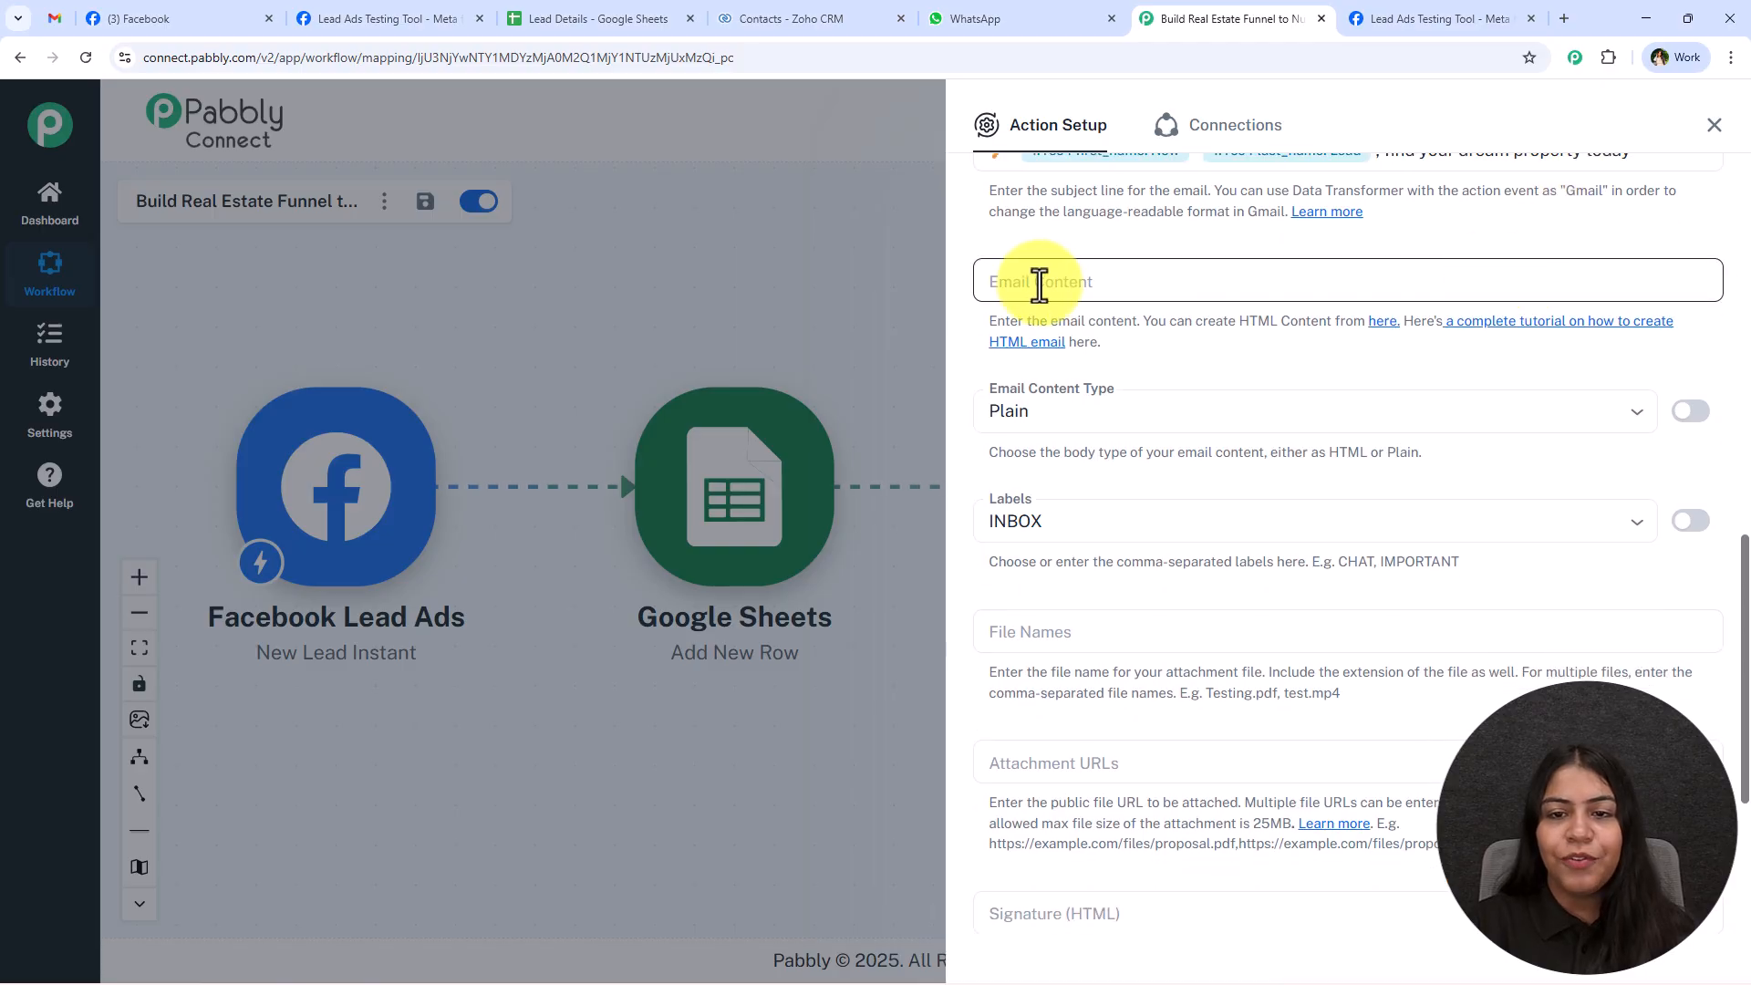
left_click(53, 18)
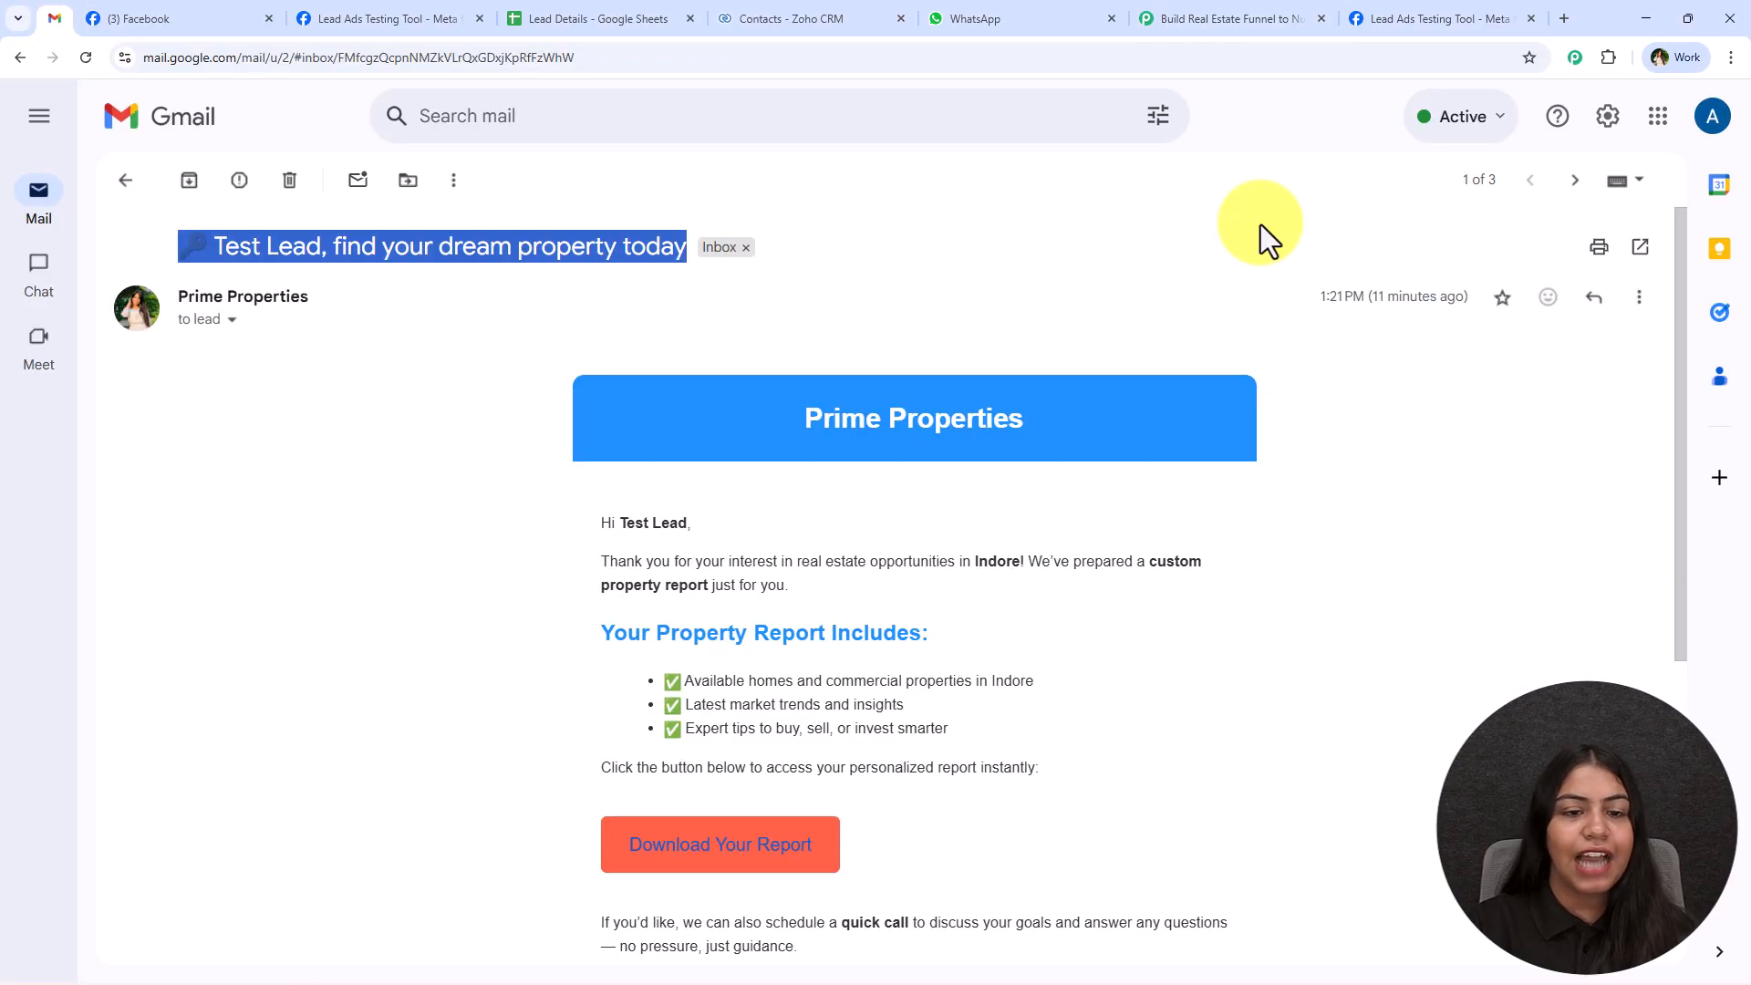
scroll(1328, 442, "down", 3)
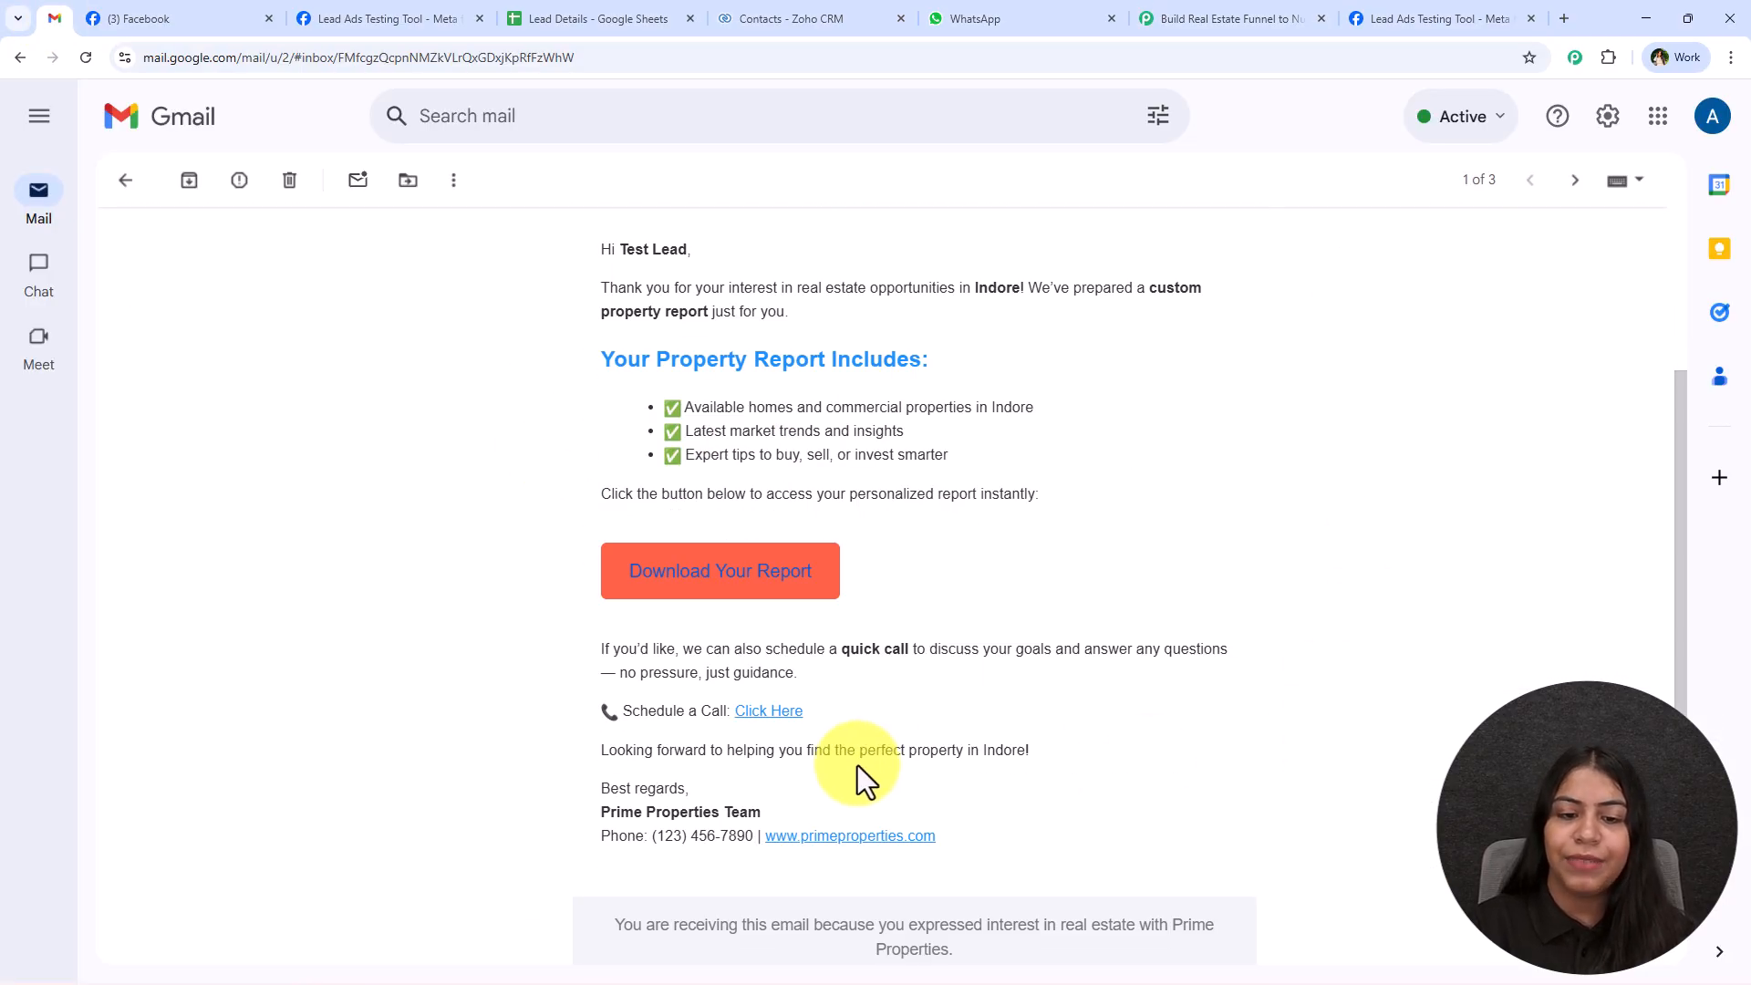
scroll(857, 764, "up", 3)
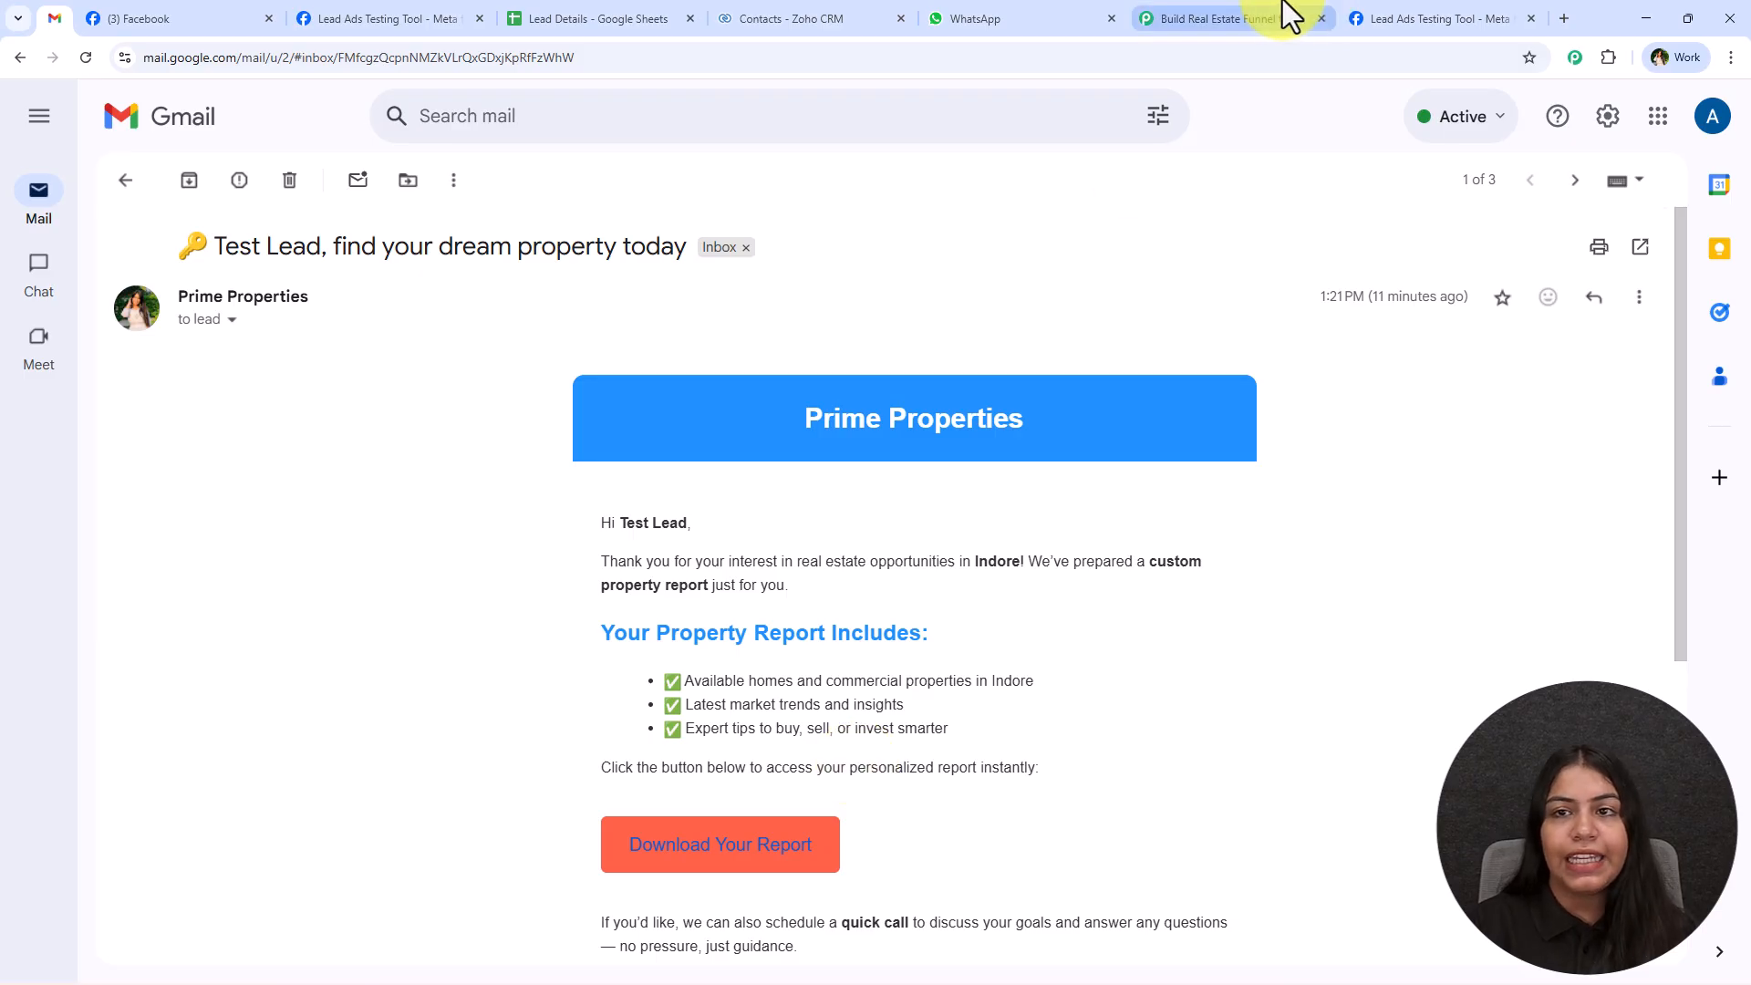
left_click(1267, 16)
left_click(1212, 292)
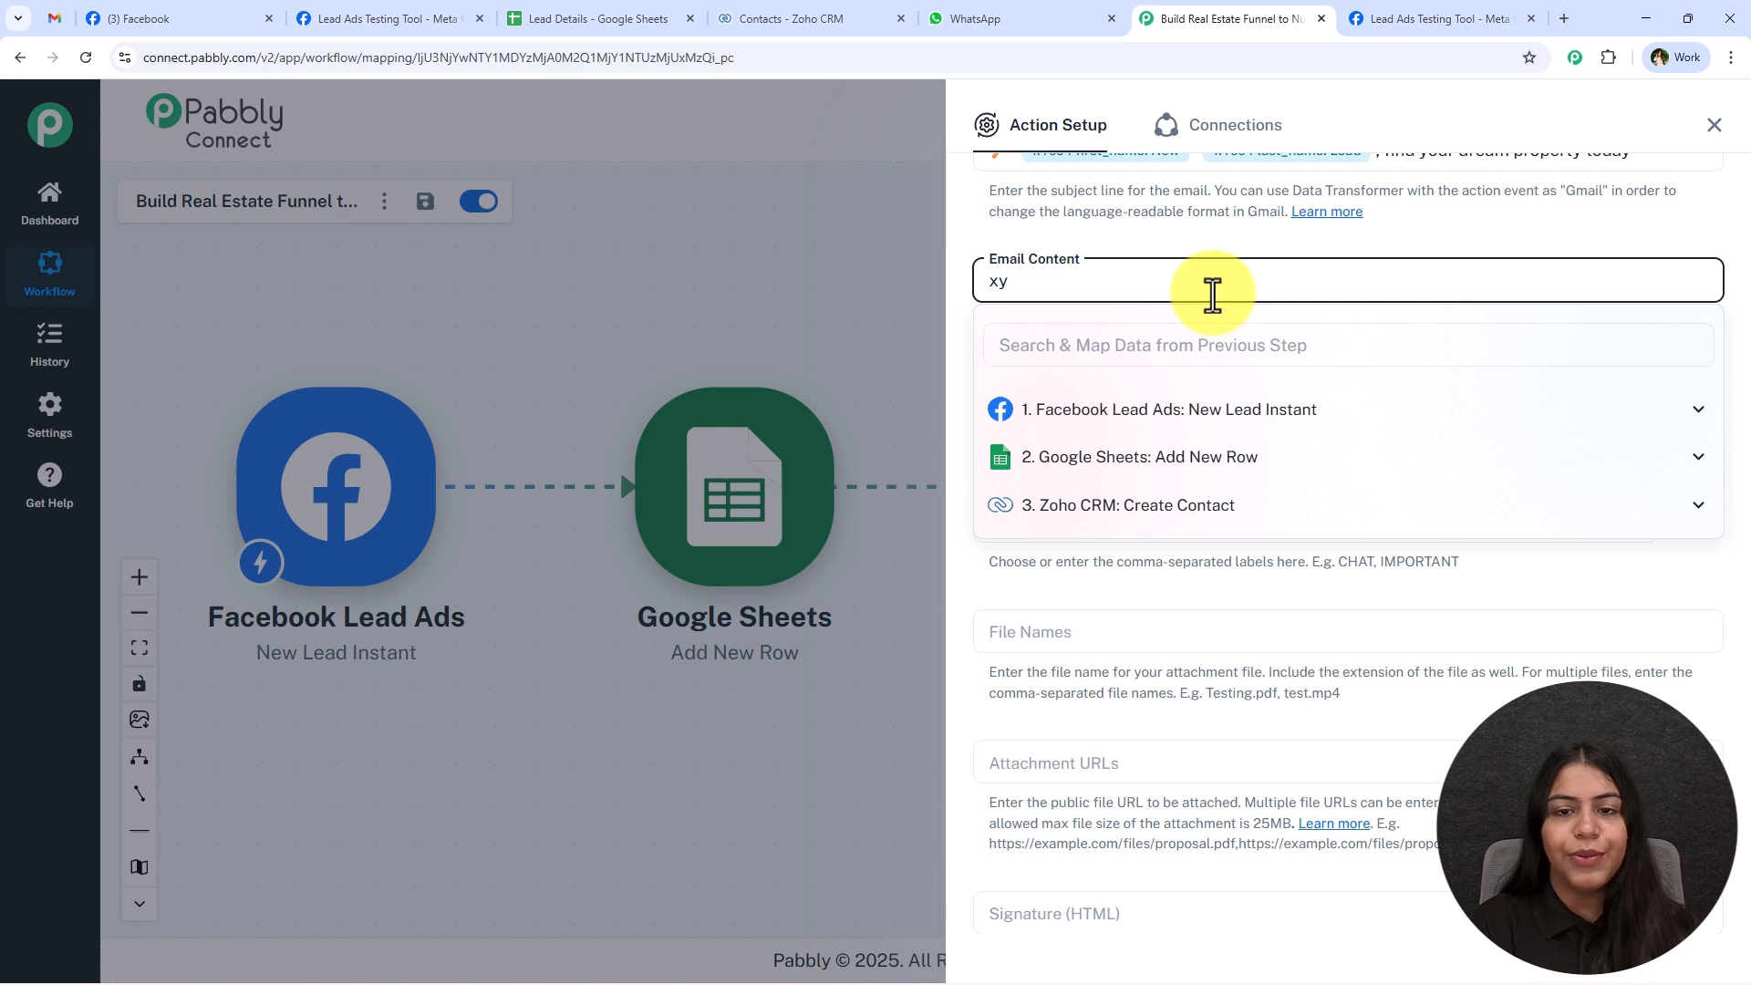
left_click(1425, 248)
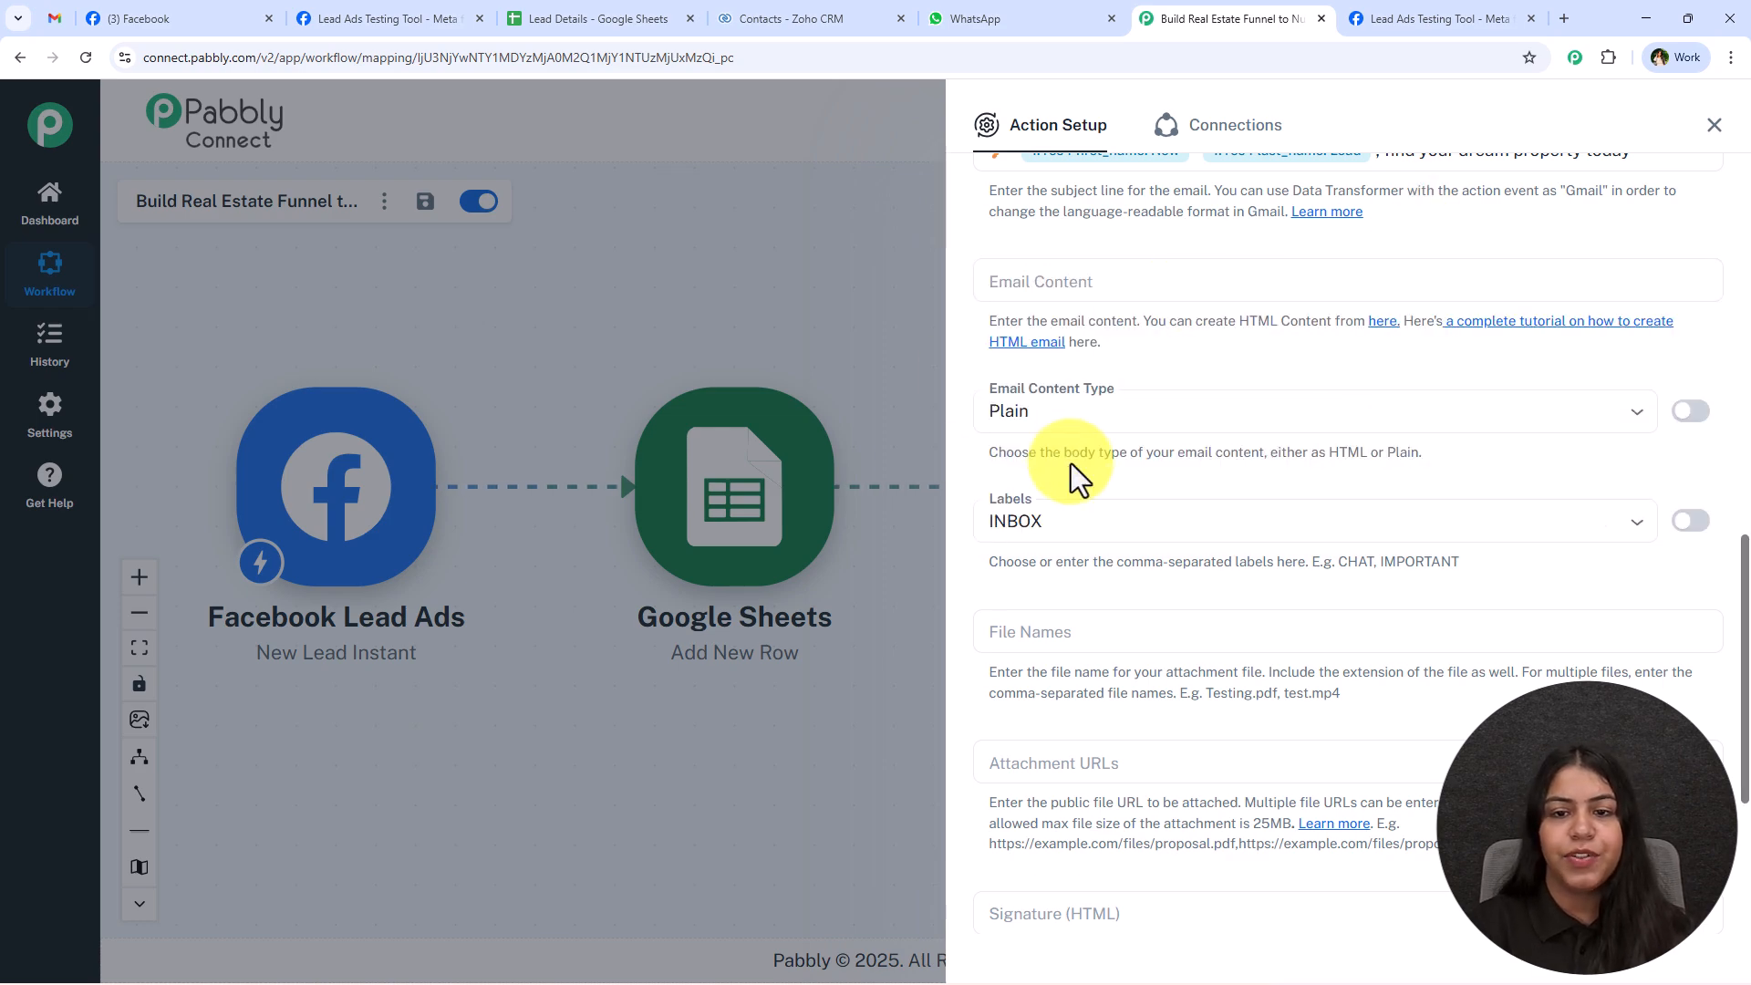
left_click(1067, 418)
left_click(1188, 463)
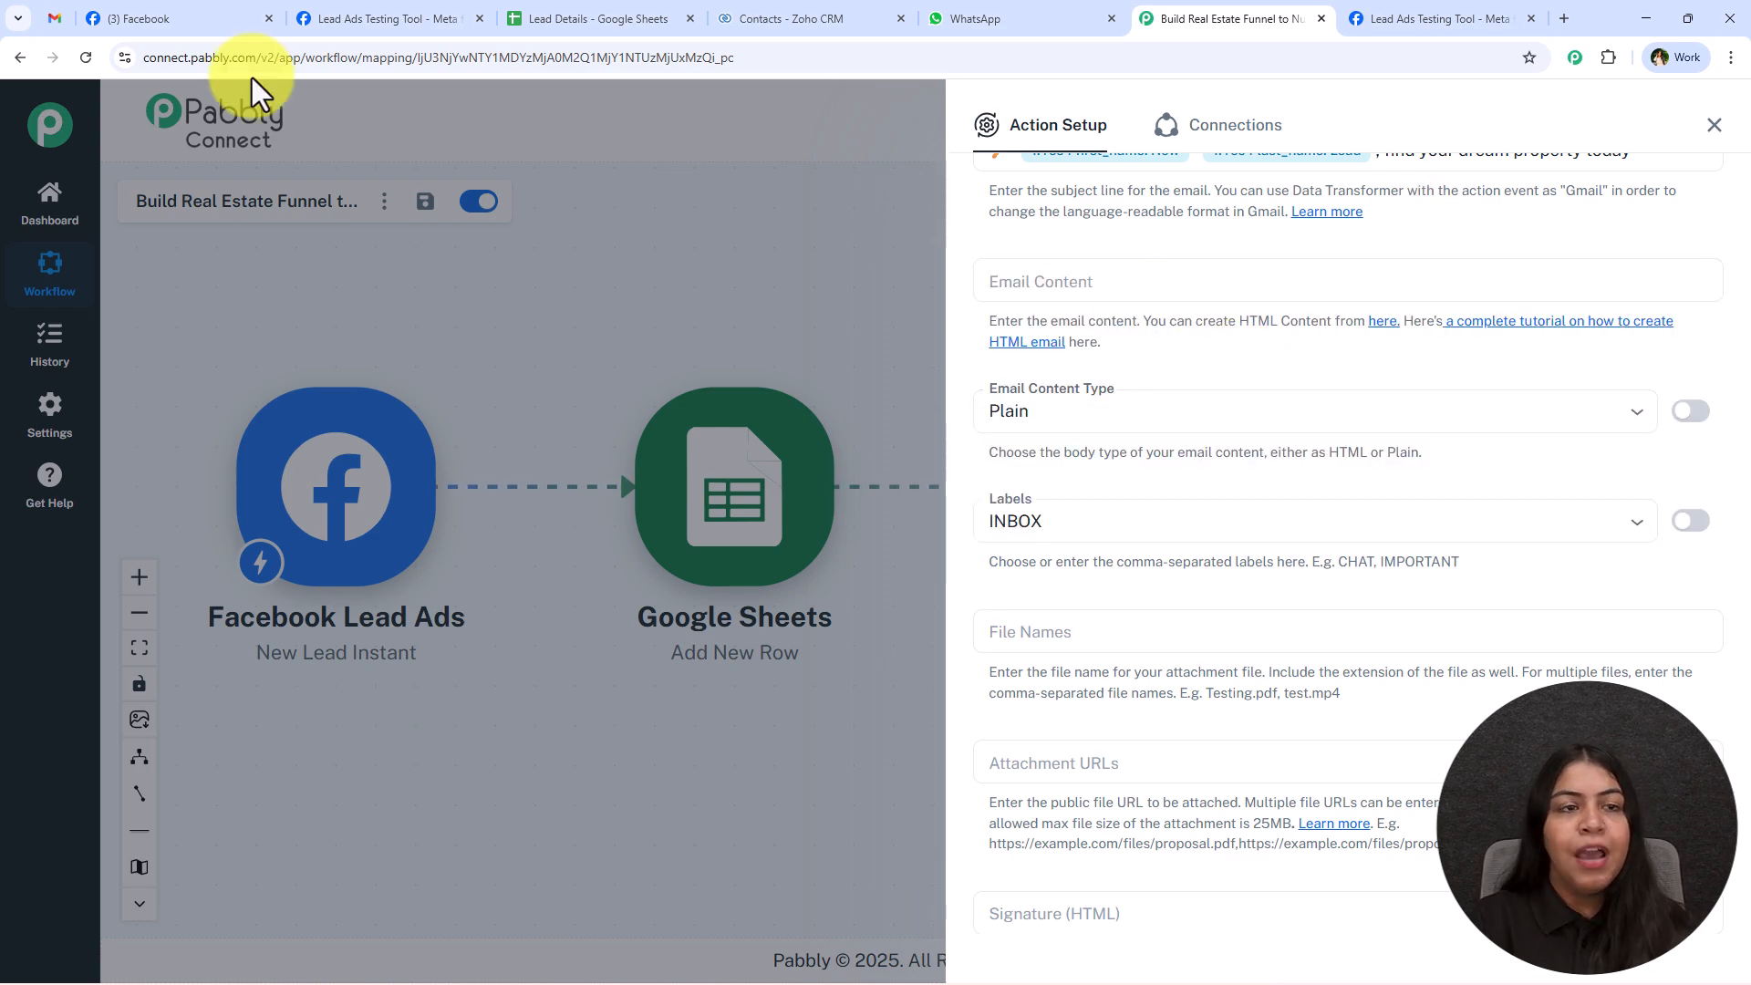
Paste the HTML property report template into the Gmail step's Email Content, using the sample email in Gmail as the reference.
left_click(56, 18)
scroll(902, 698, "down", 4)
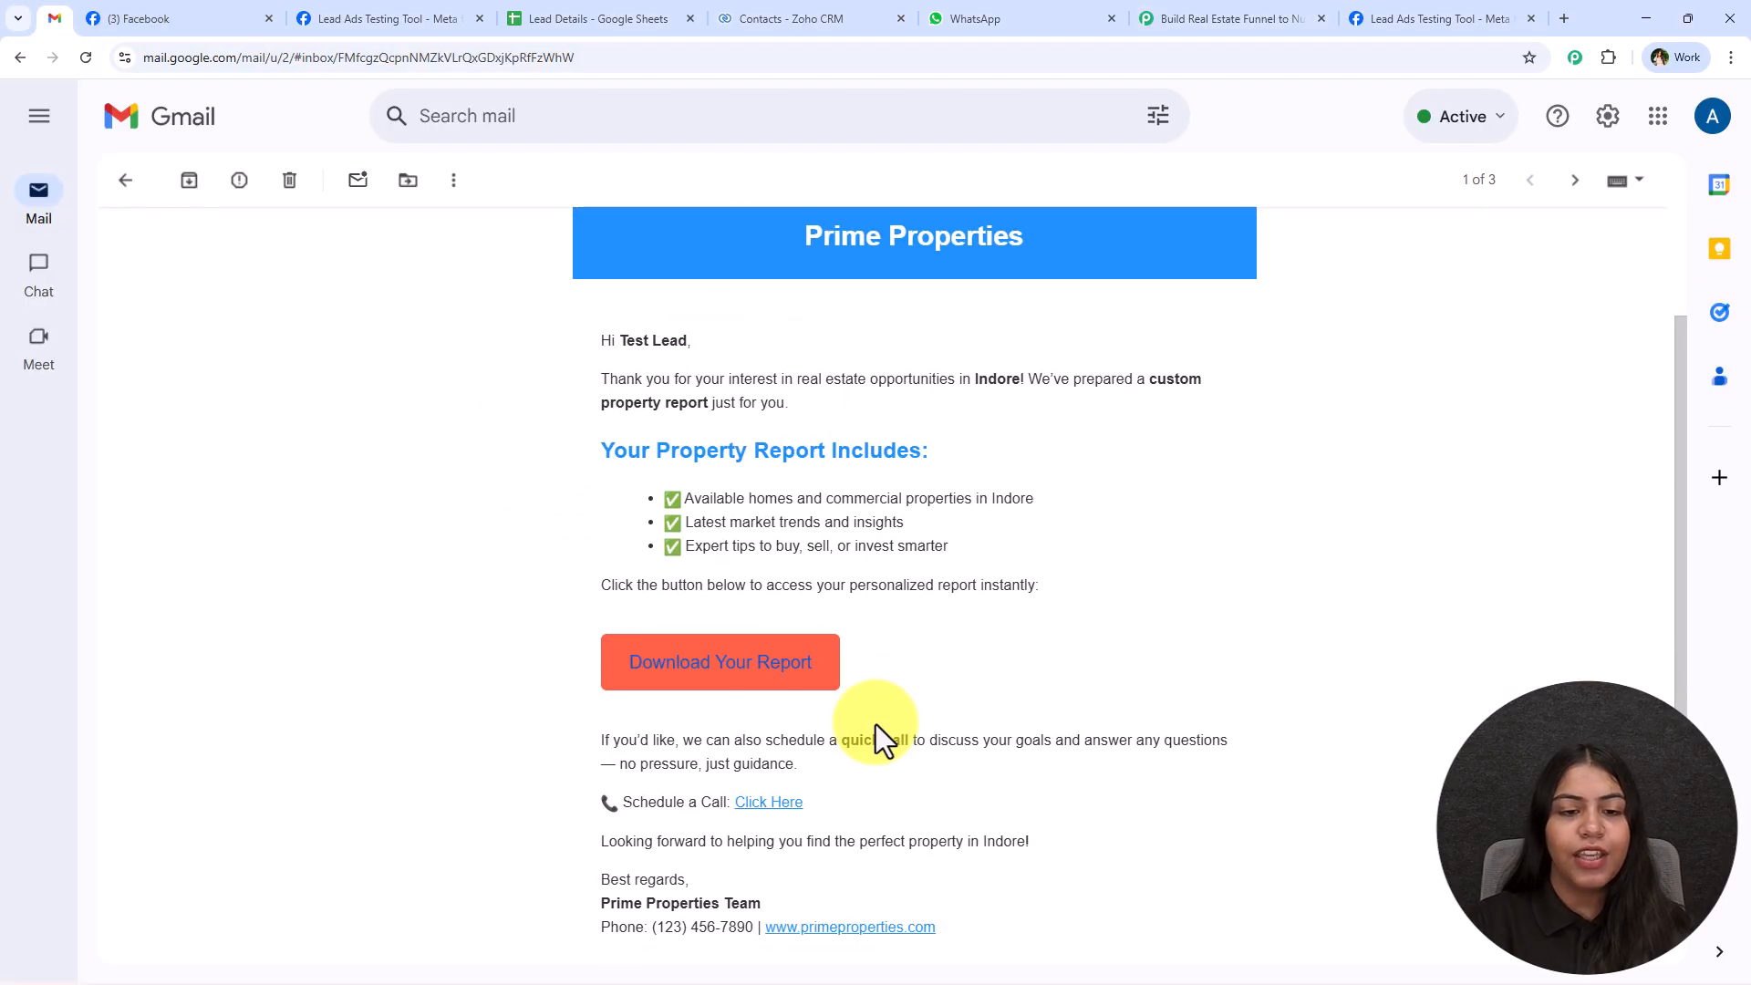
scroll(665, 680, "up", 6)
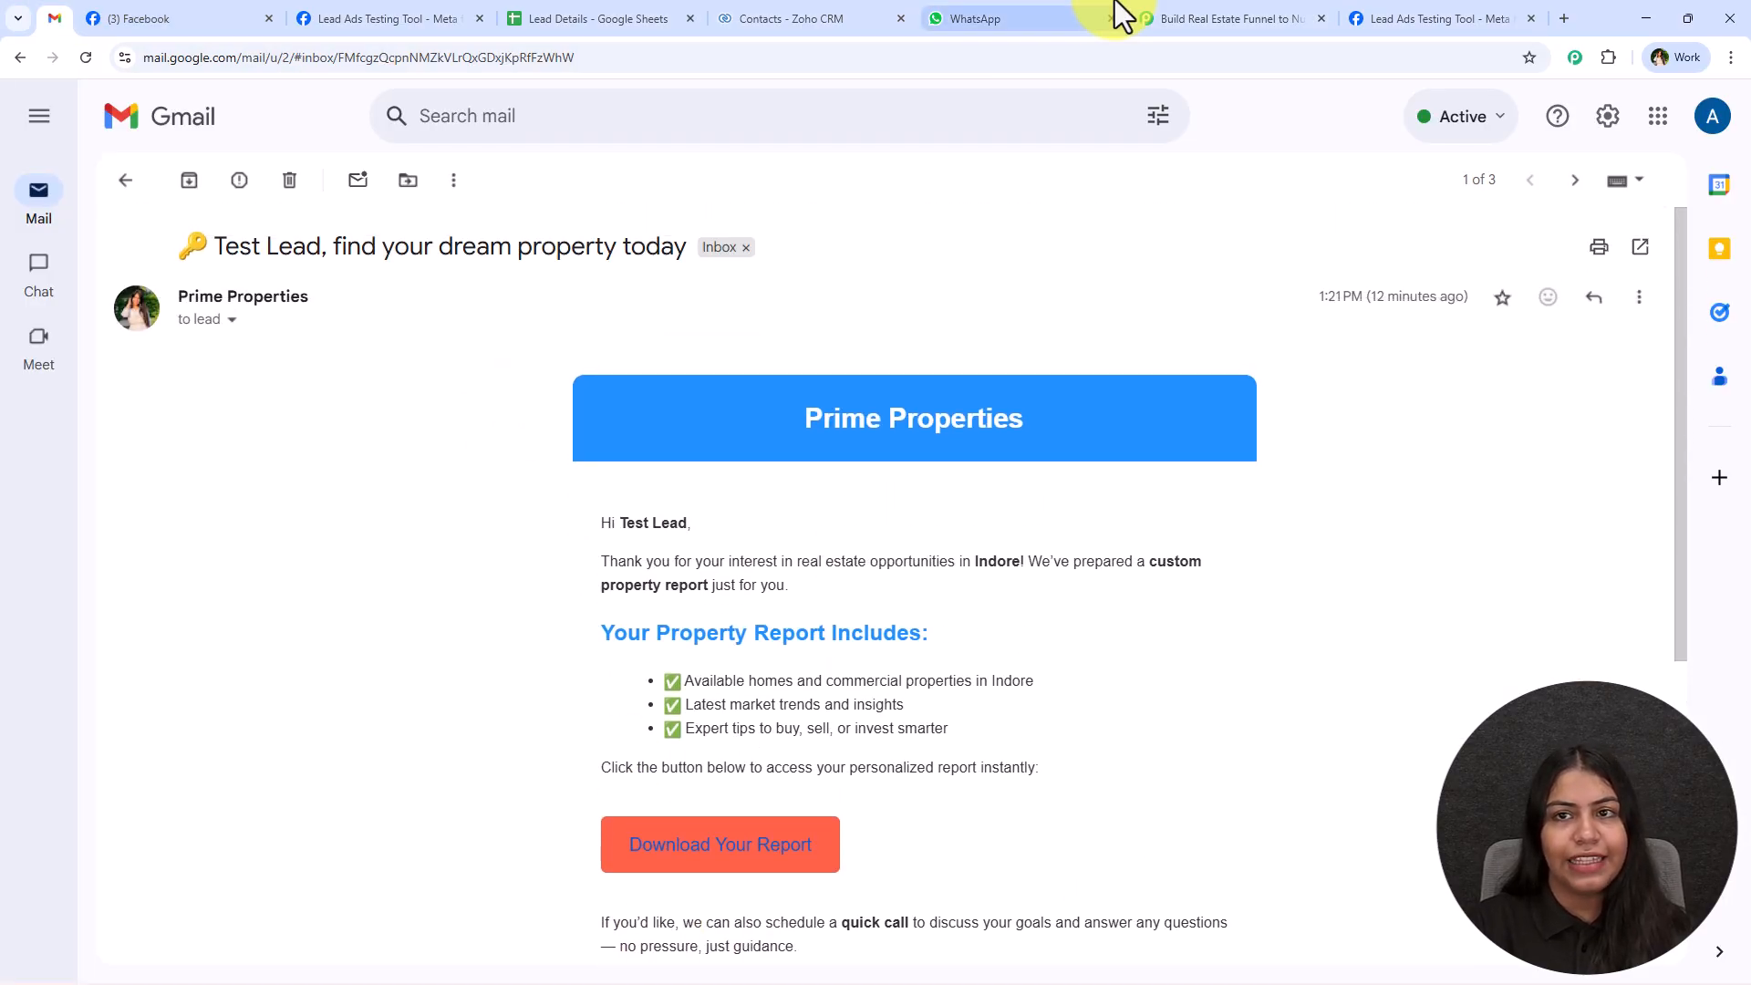
left_click(1213, 18)
left_click(1092, 294)
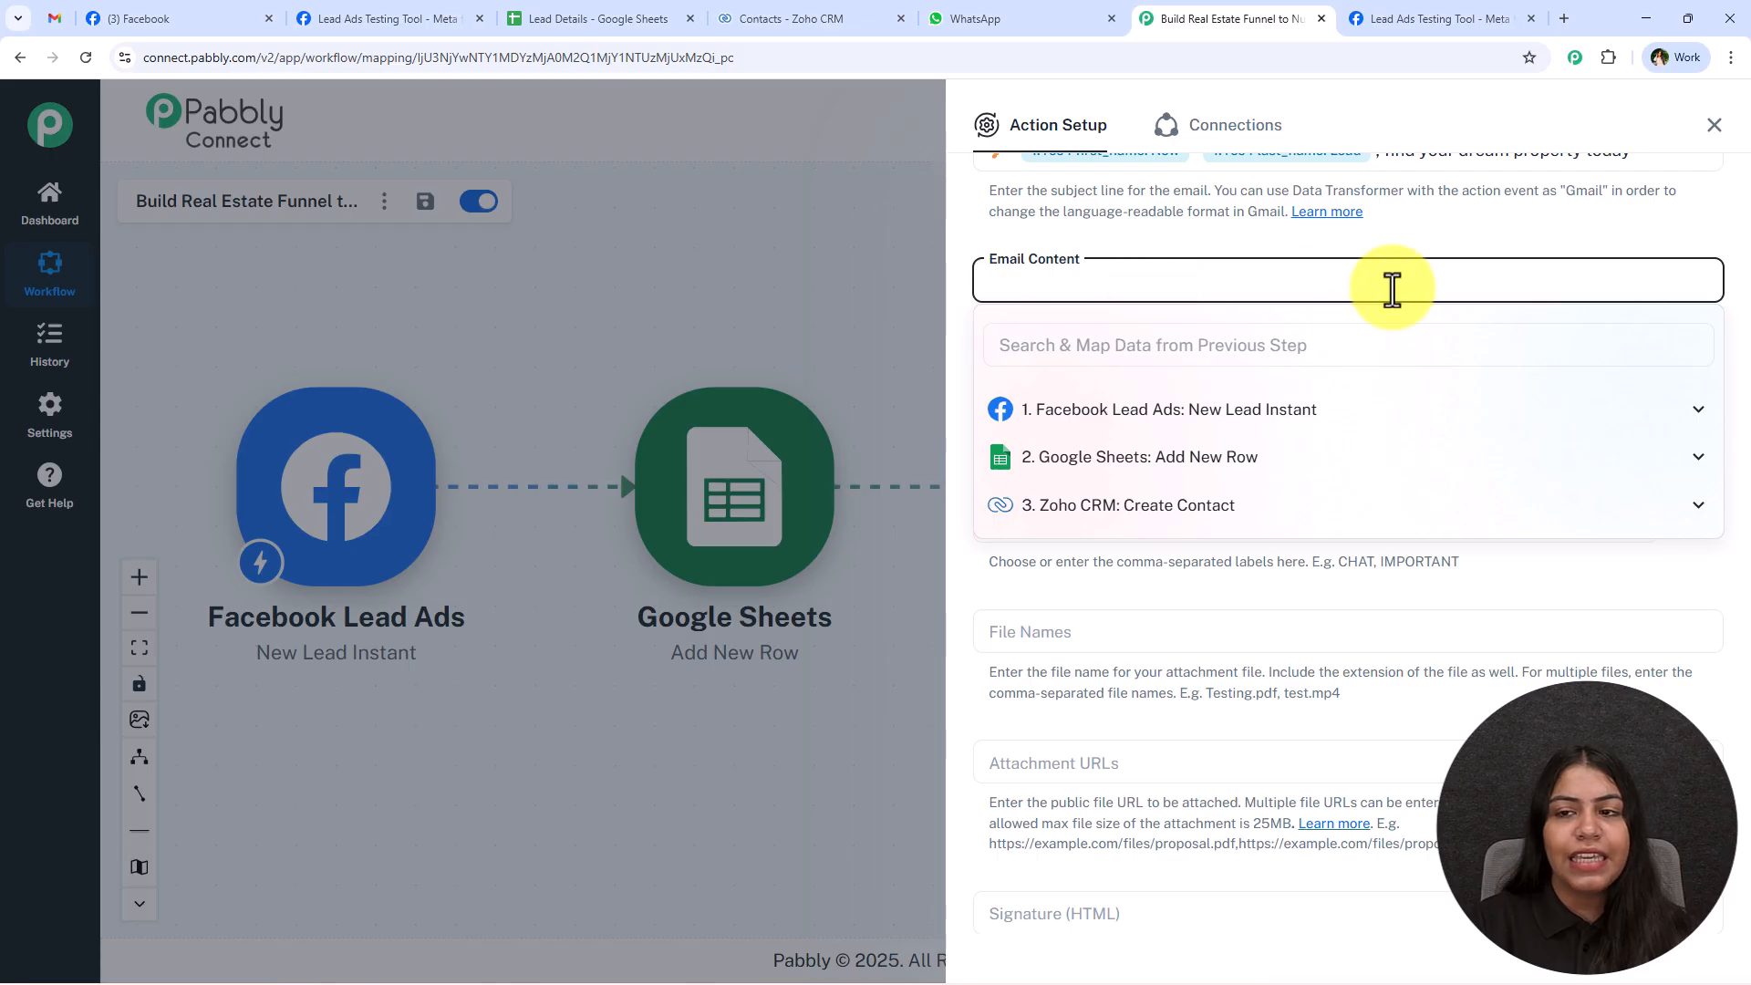
left_click(1550, 232)
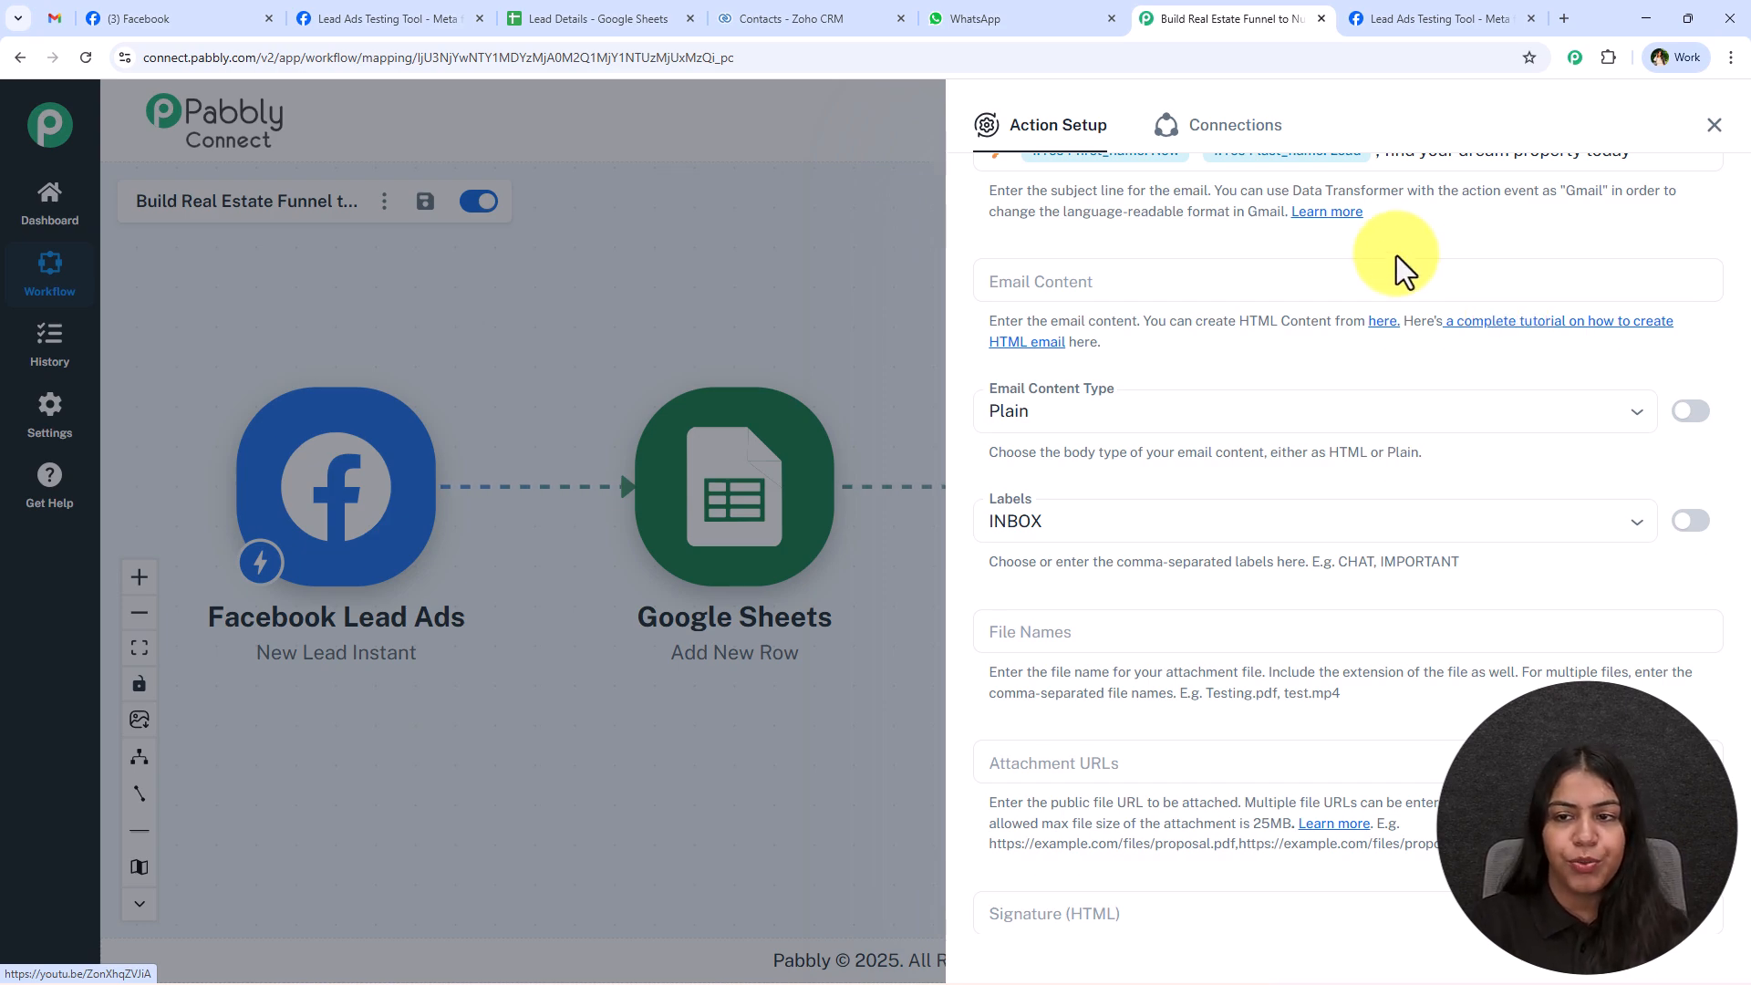
left_click(1393, 284)
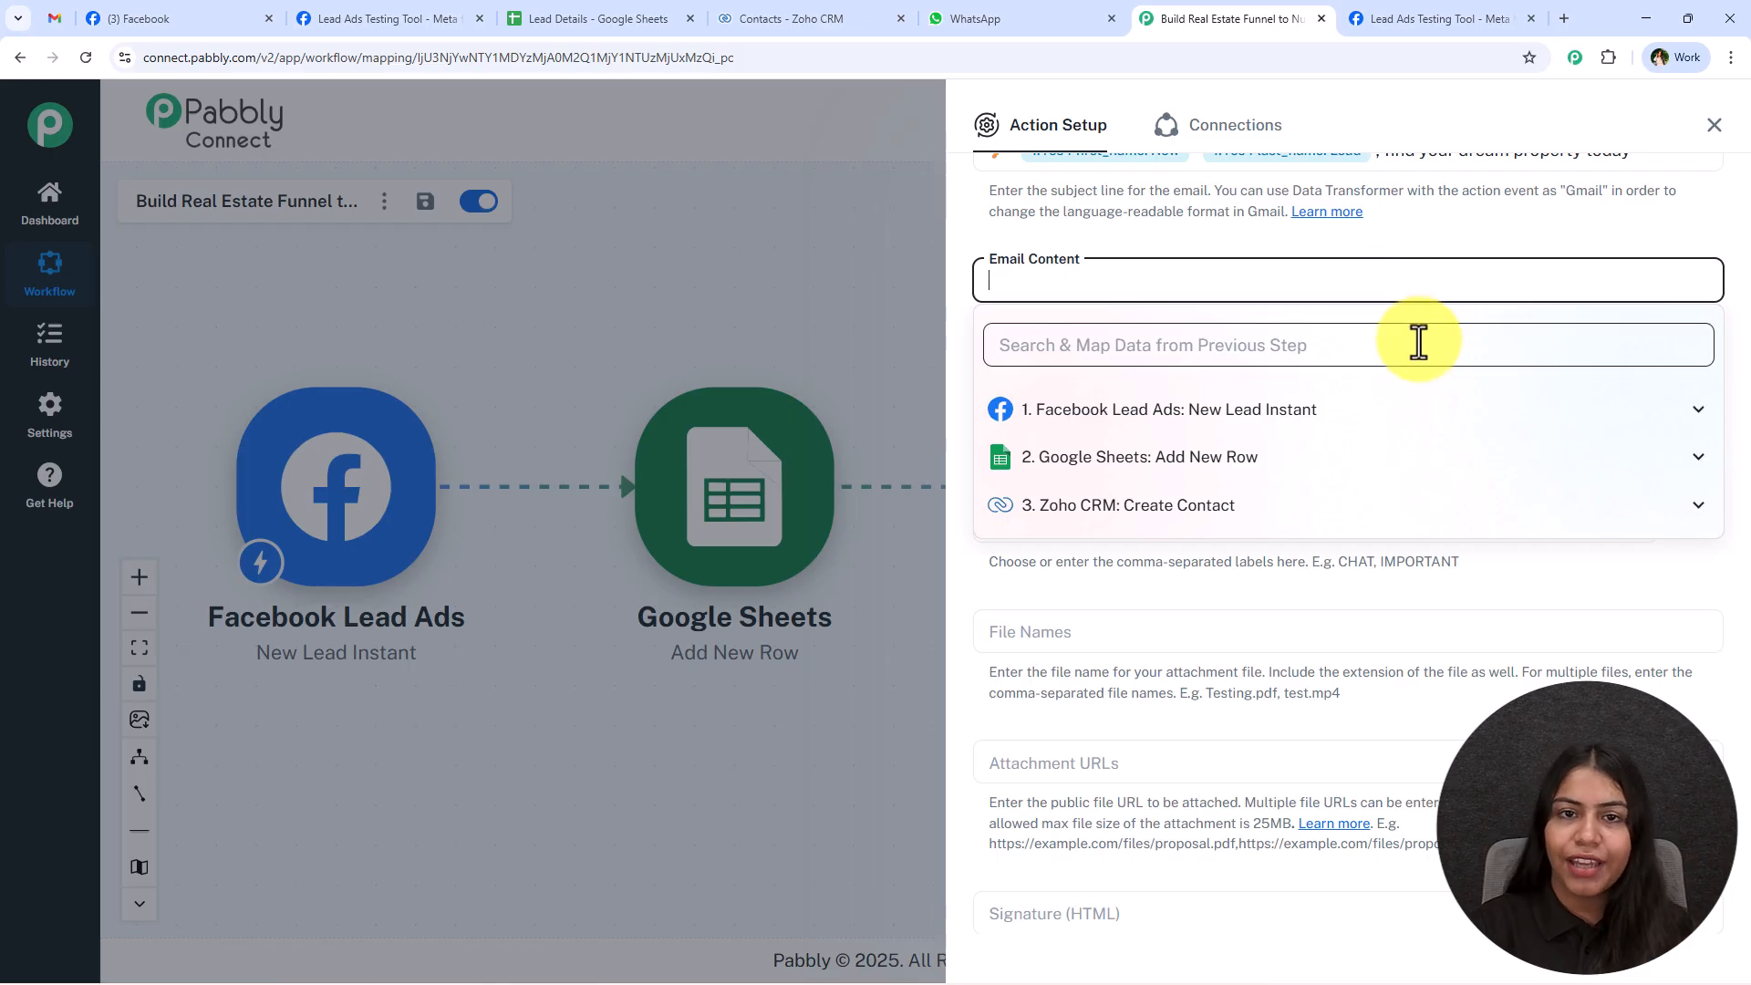
key("ctrl+v")
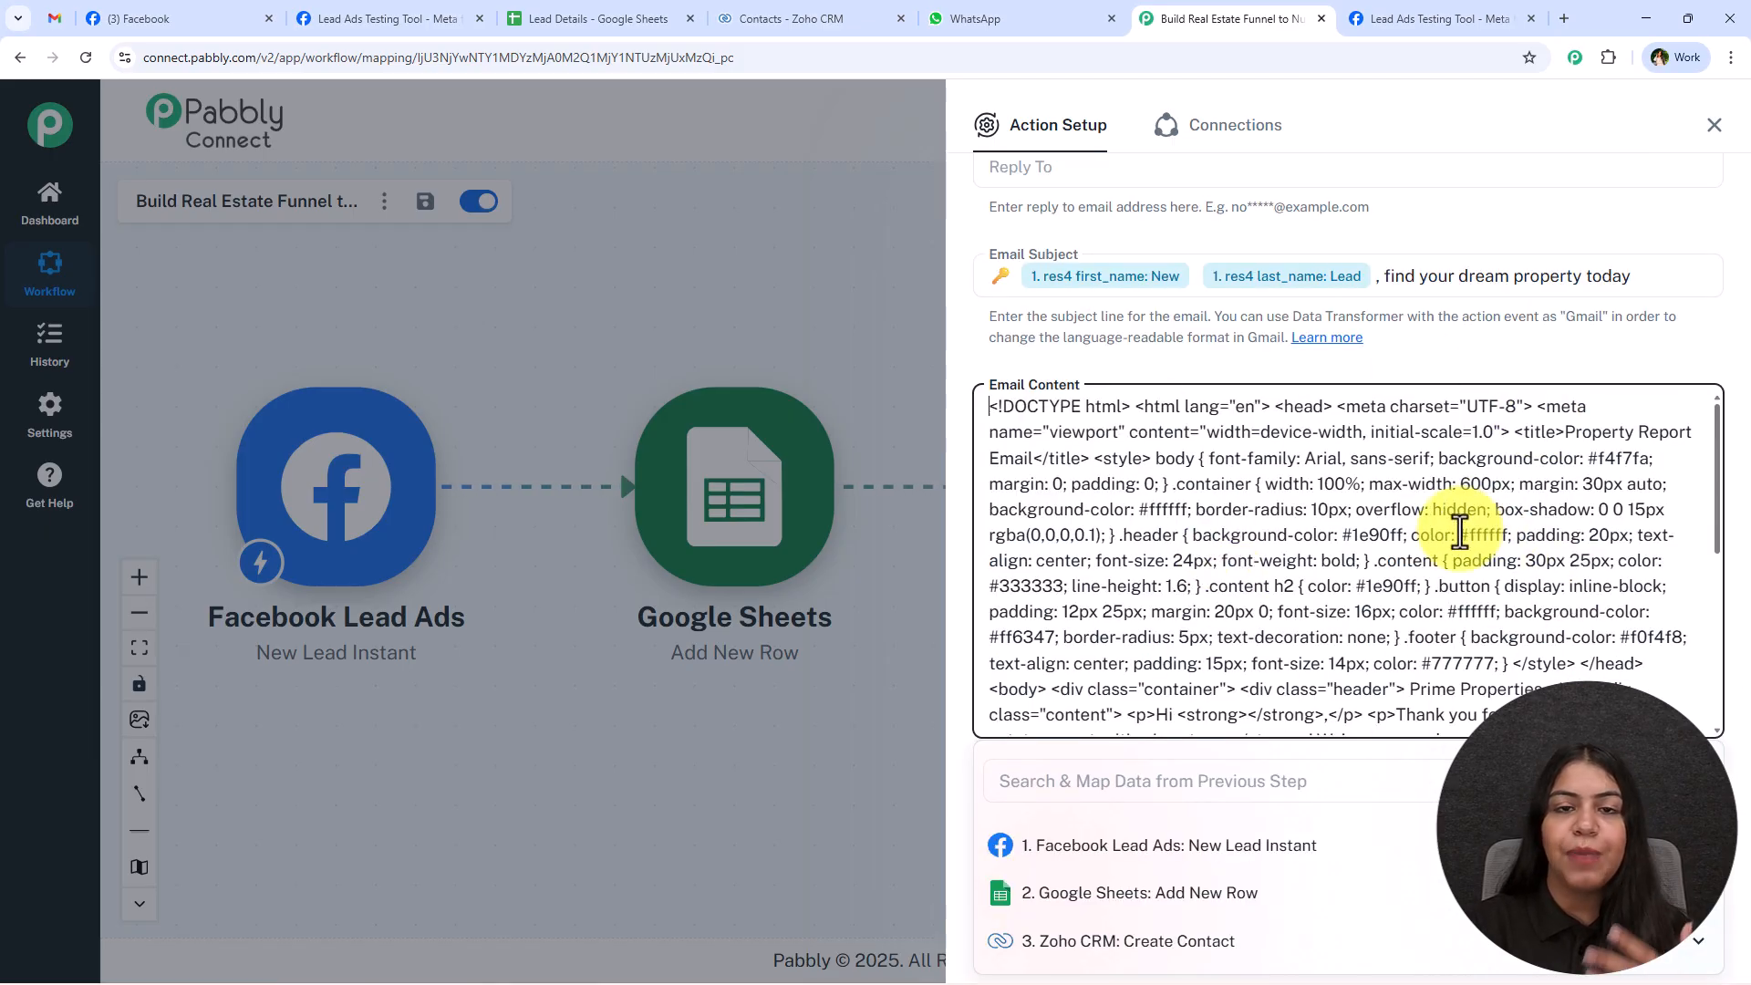
Check the personalized parts of the sample email in Gmail and map Facebook Lead Ads res4 first_name into the Email Content.
left_click(54, 18)
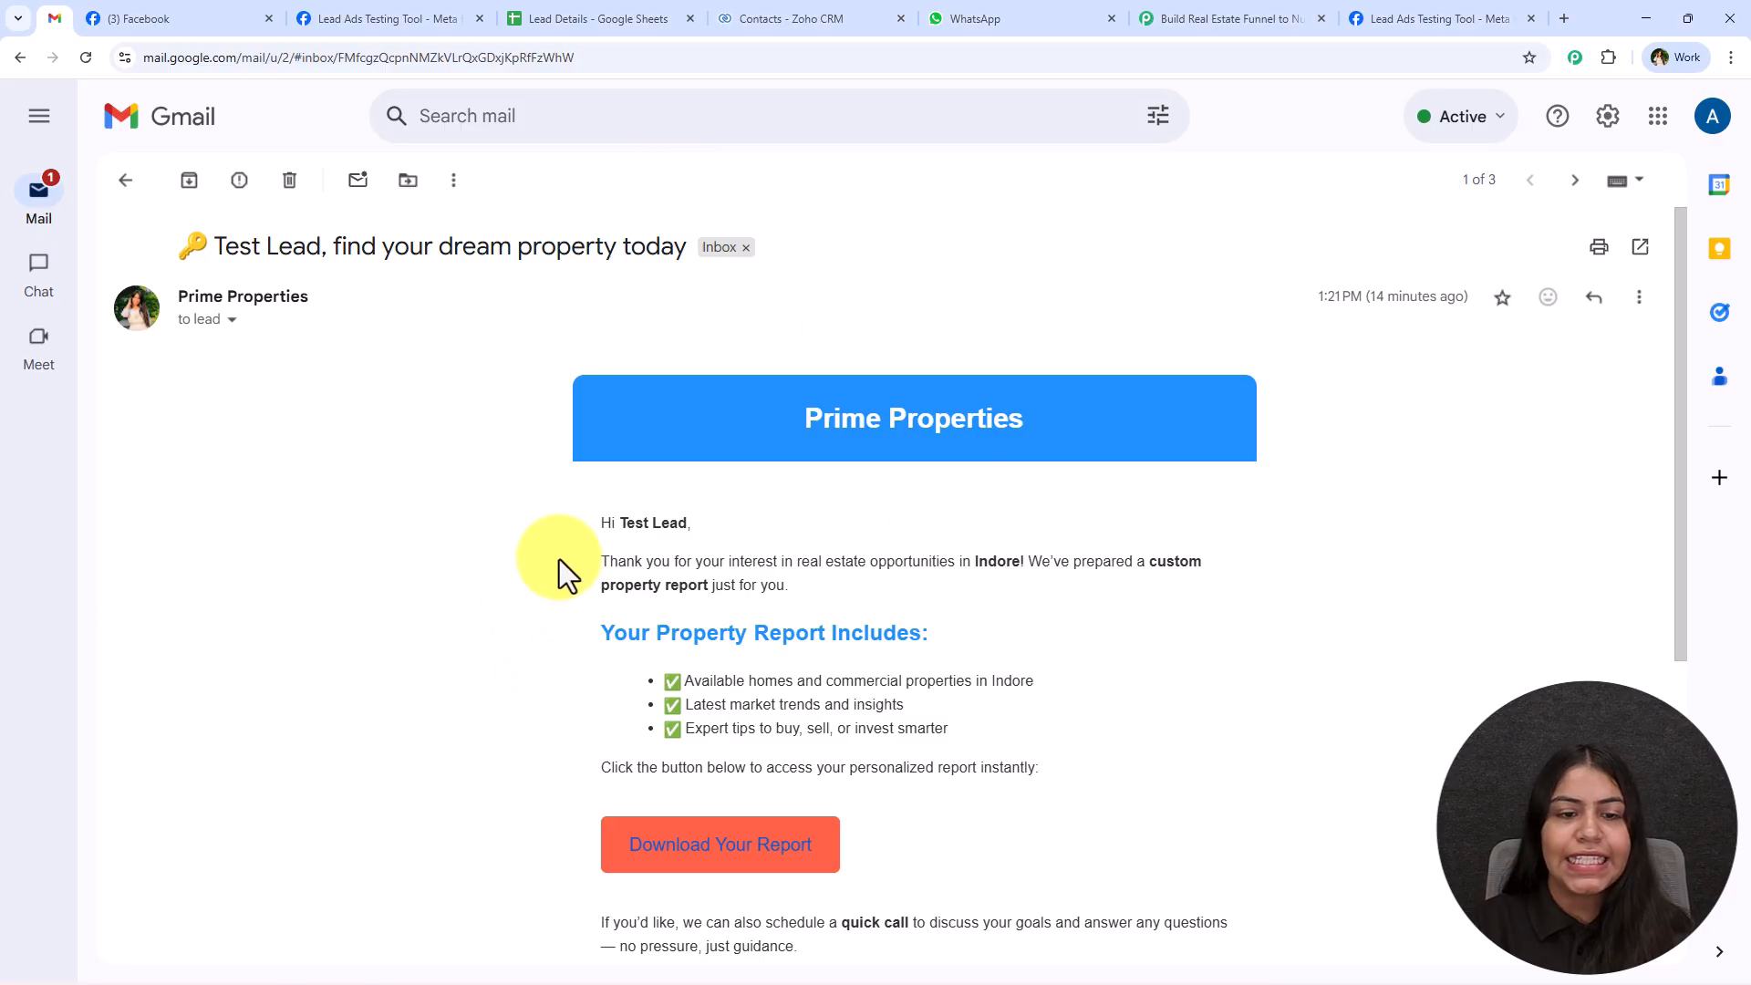
scroll(602, 576, "down", 1)
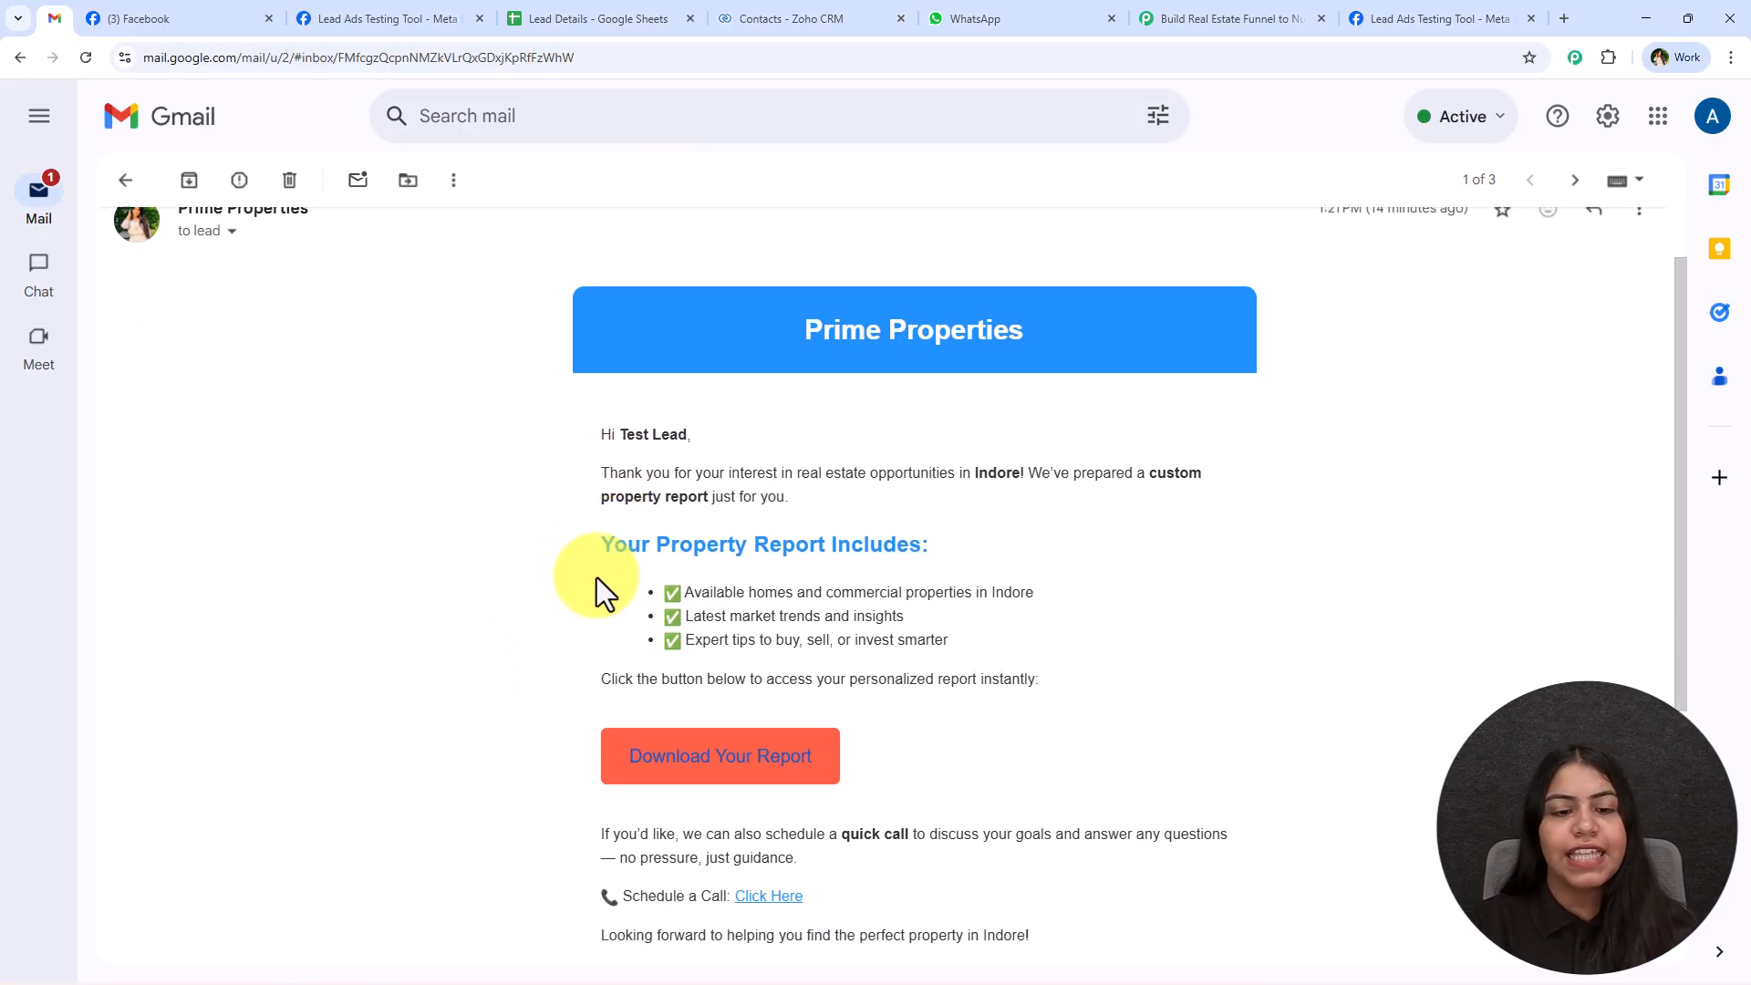
left_click(1267, 9)
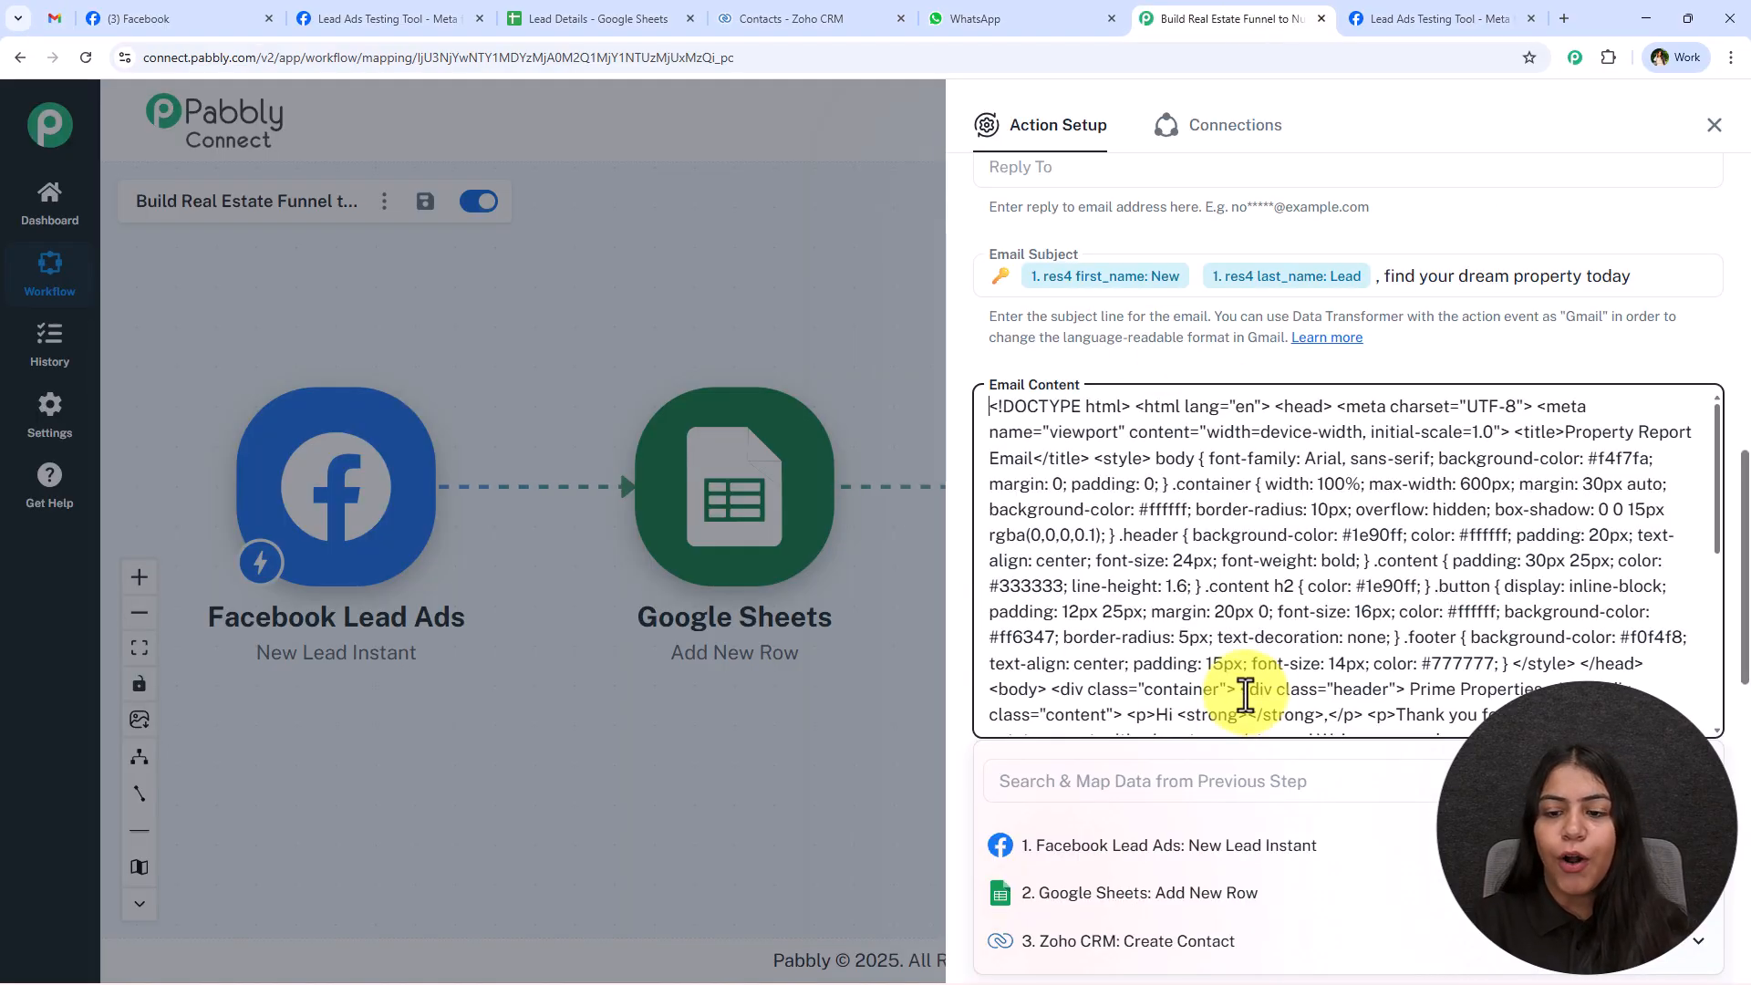
left_click(1153, 778)
type("na")
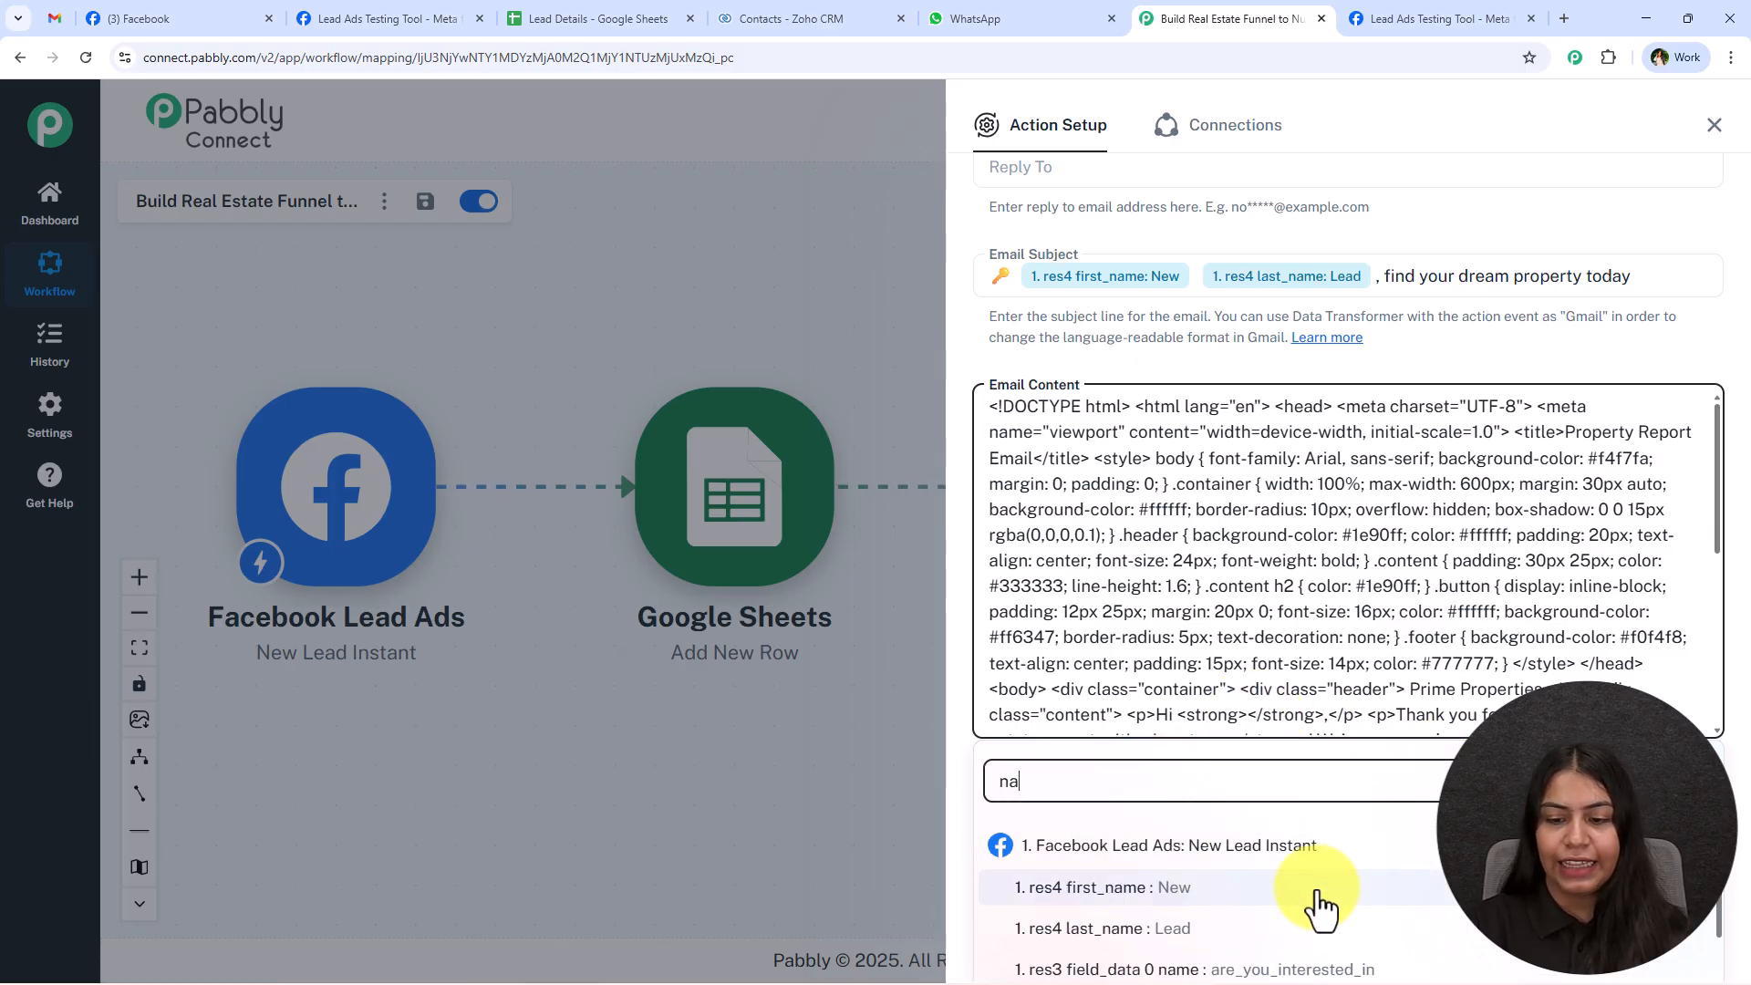
left_click(1318, 893)
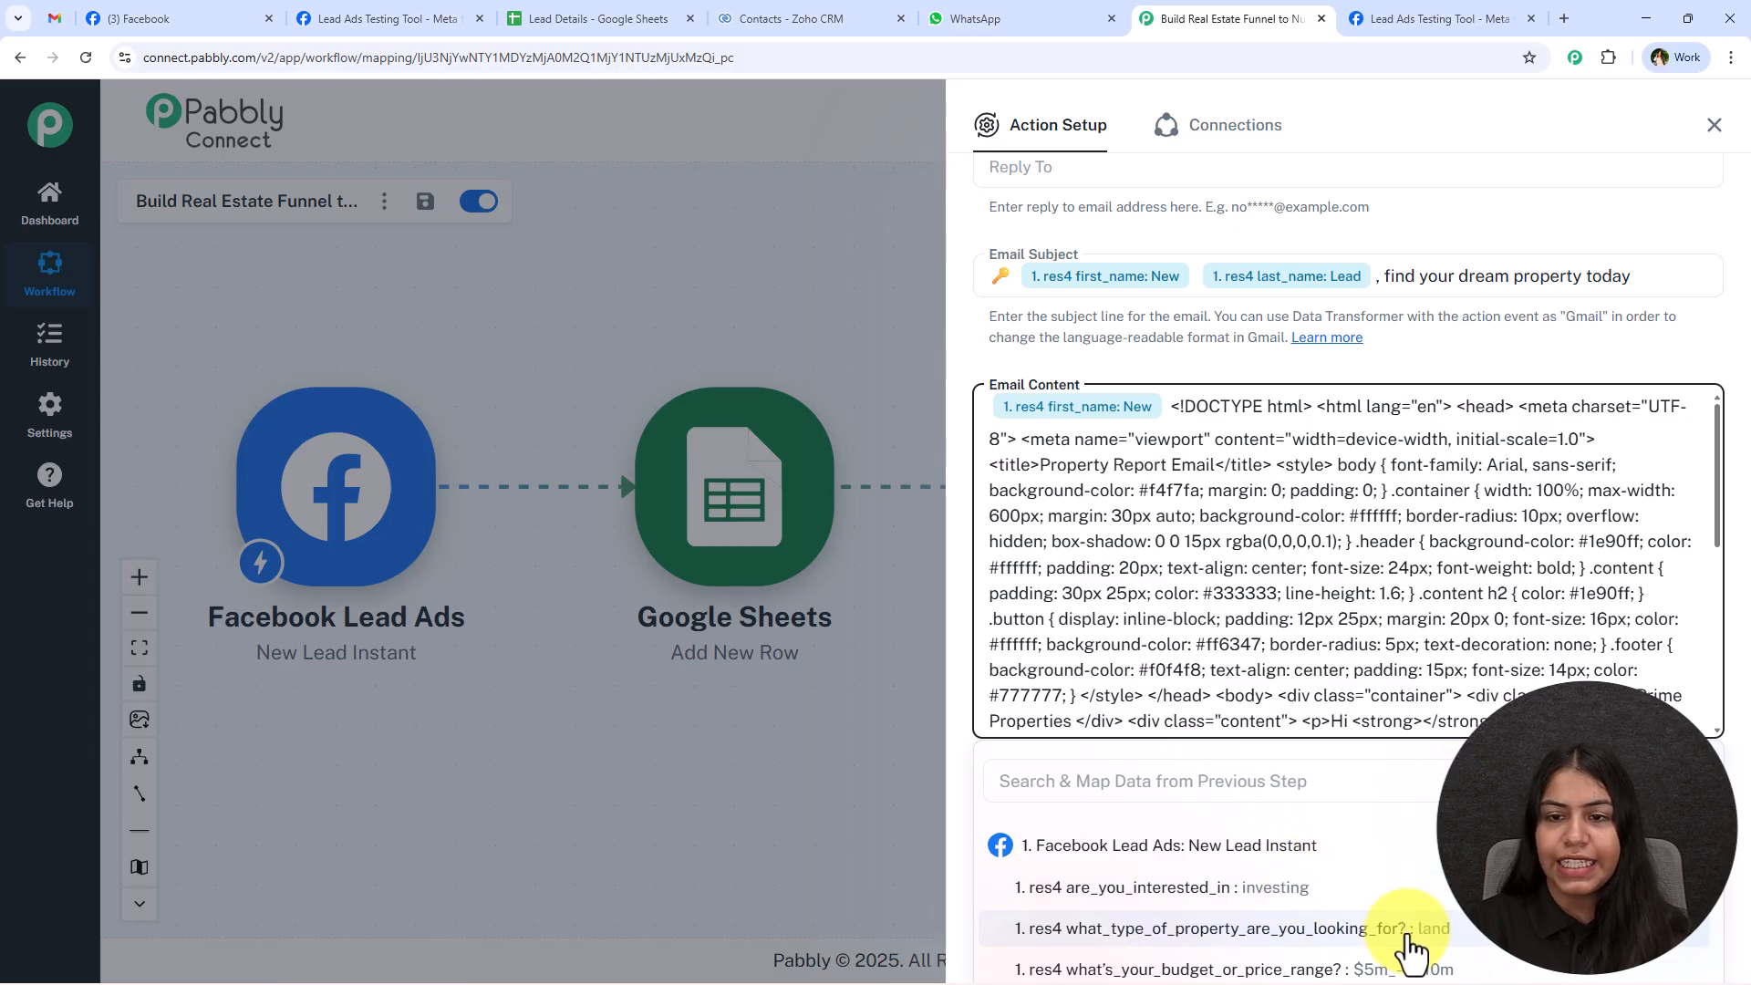
Set the Email Content Type to HTML, with INBOX as the label.
scroll(1241, 402, "down", 10)
double_click(1029, 397)
left_click(1085, 480)
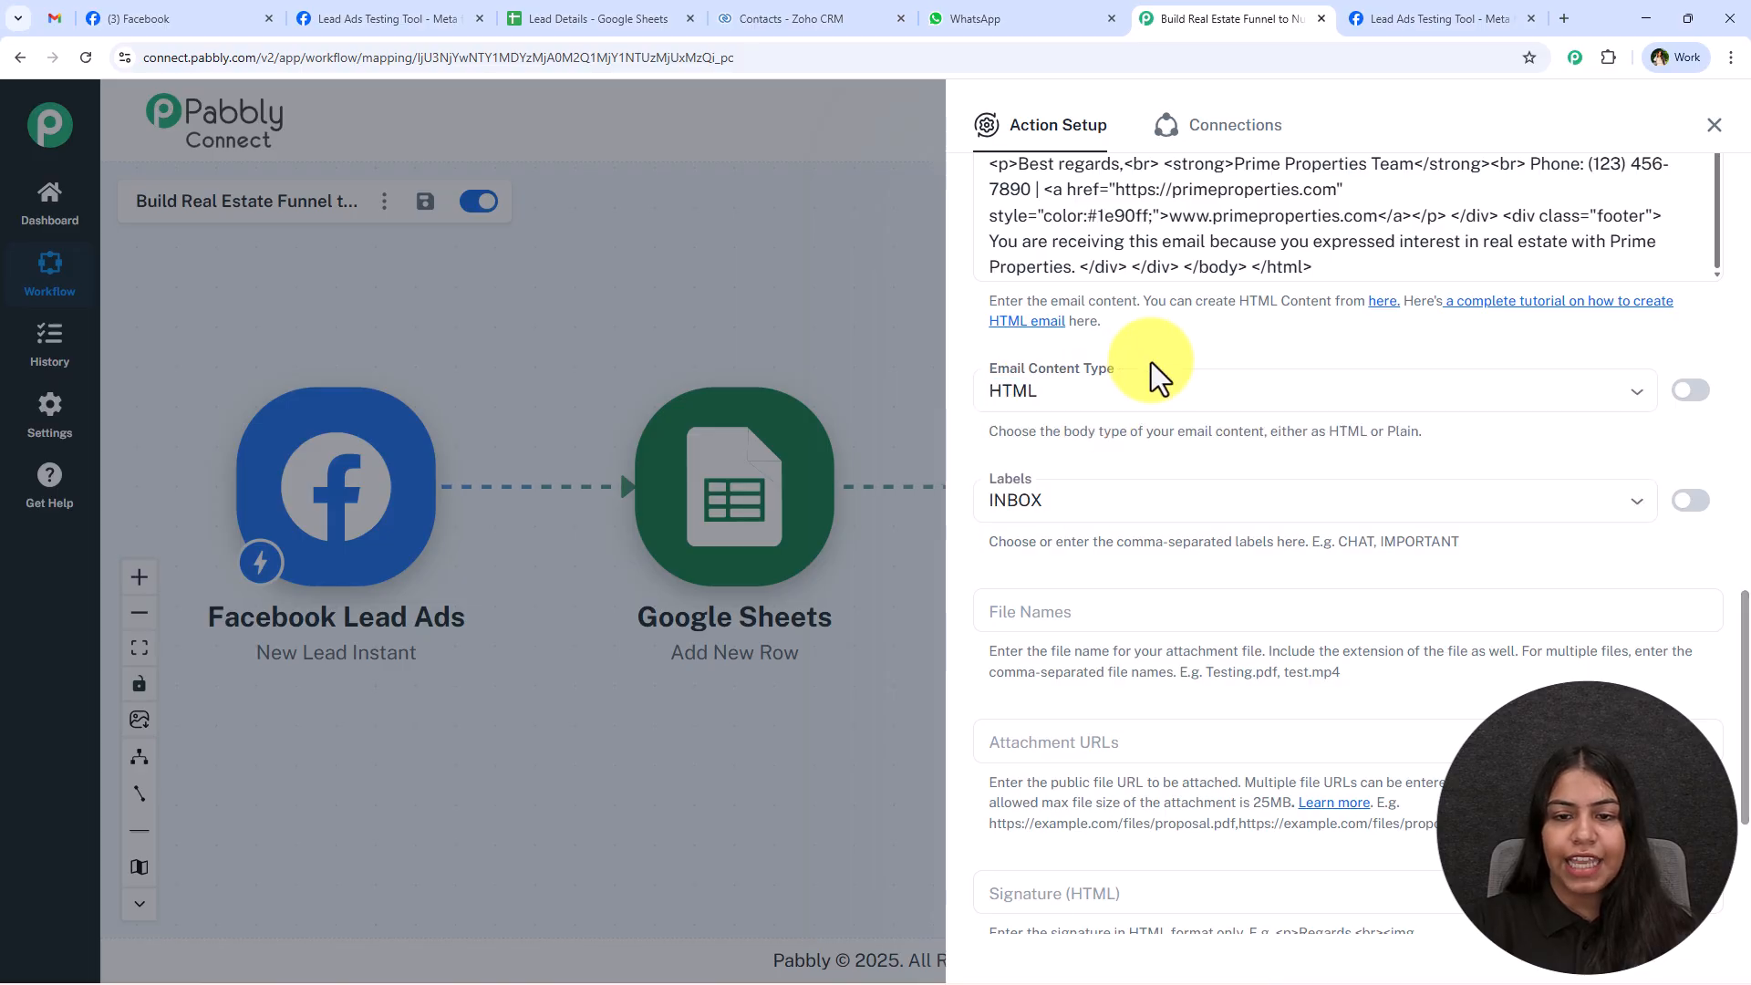
scroll(1186, 364, "down", 2)
left_click(1117, 320)
left_click(1128, 305)
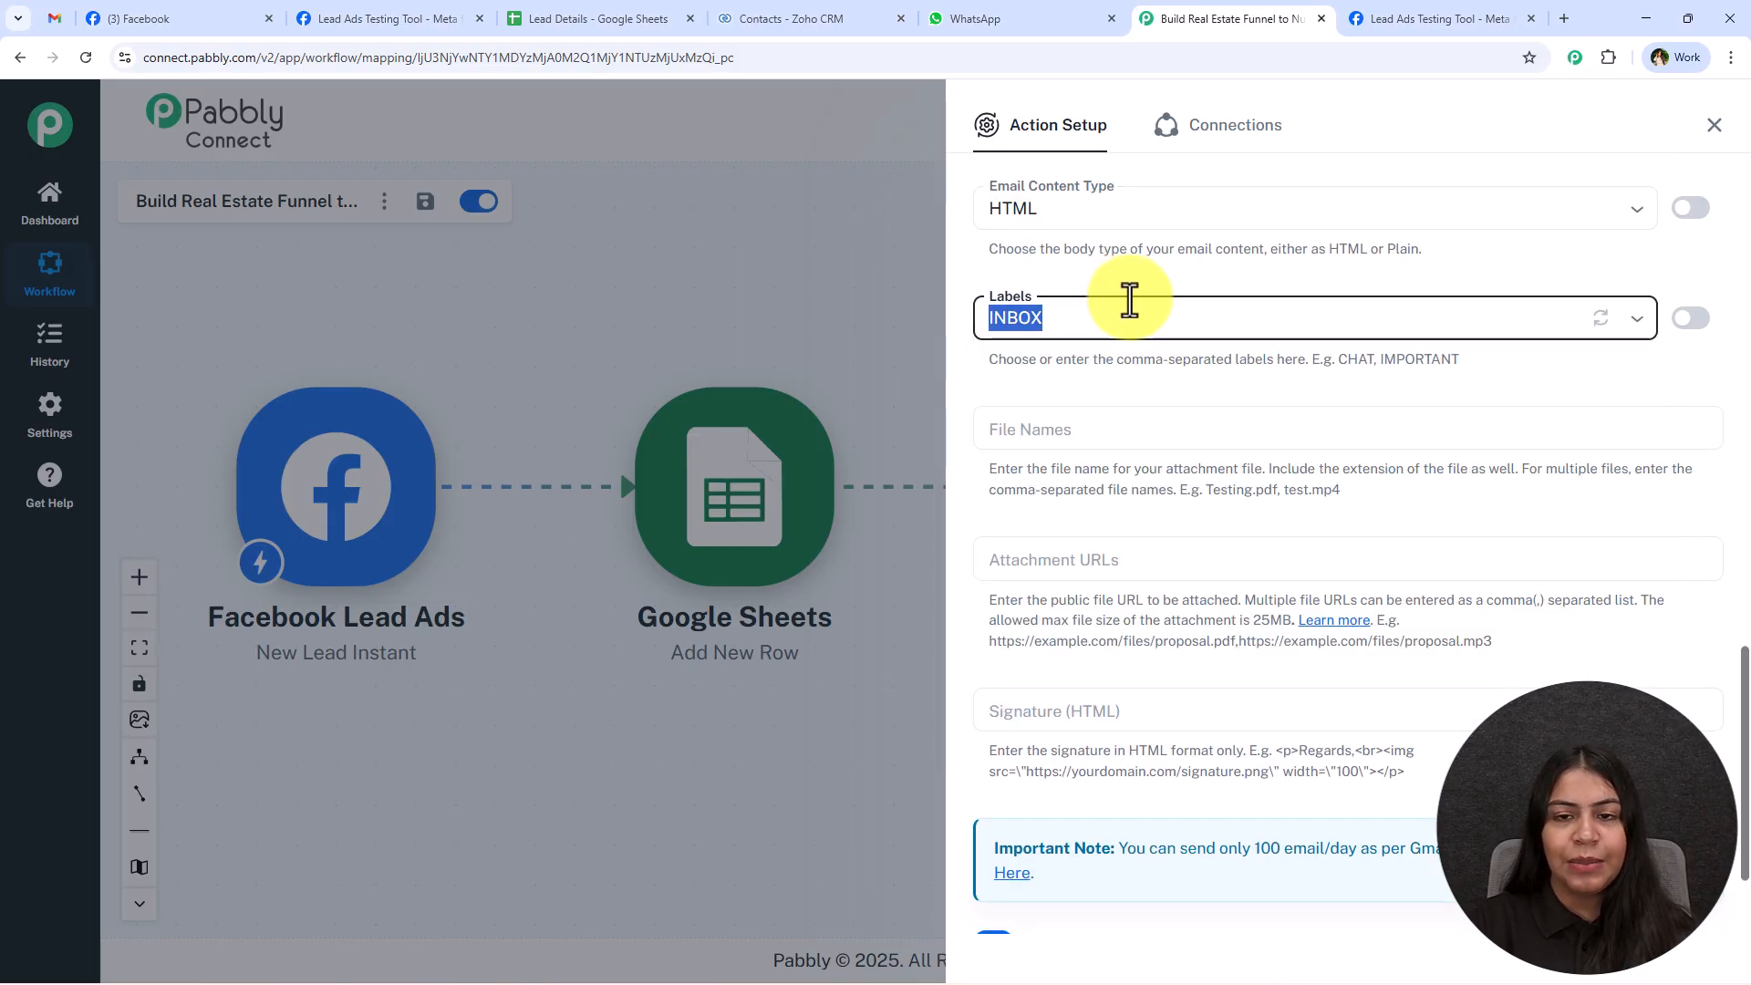
left_click(1140, 402)
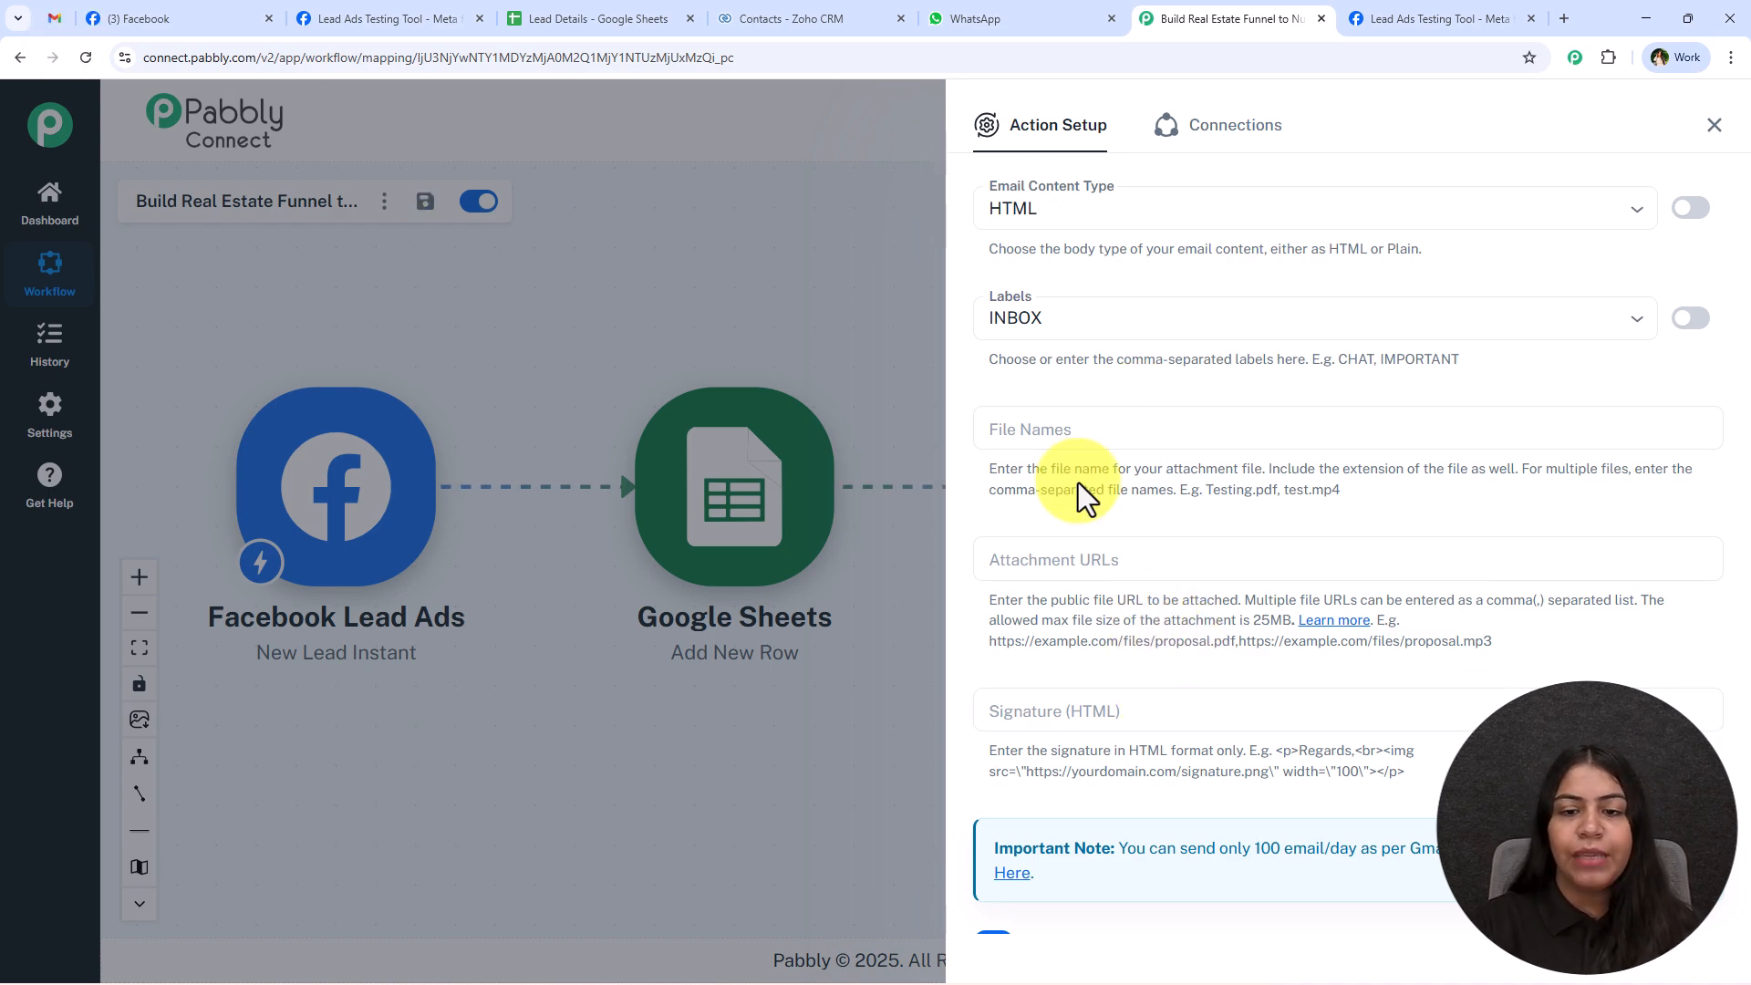
Save the Gmail step with a test request, review the received response, and close the step's setup.
scroll(1195, 602, "down", 2)
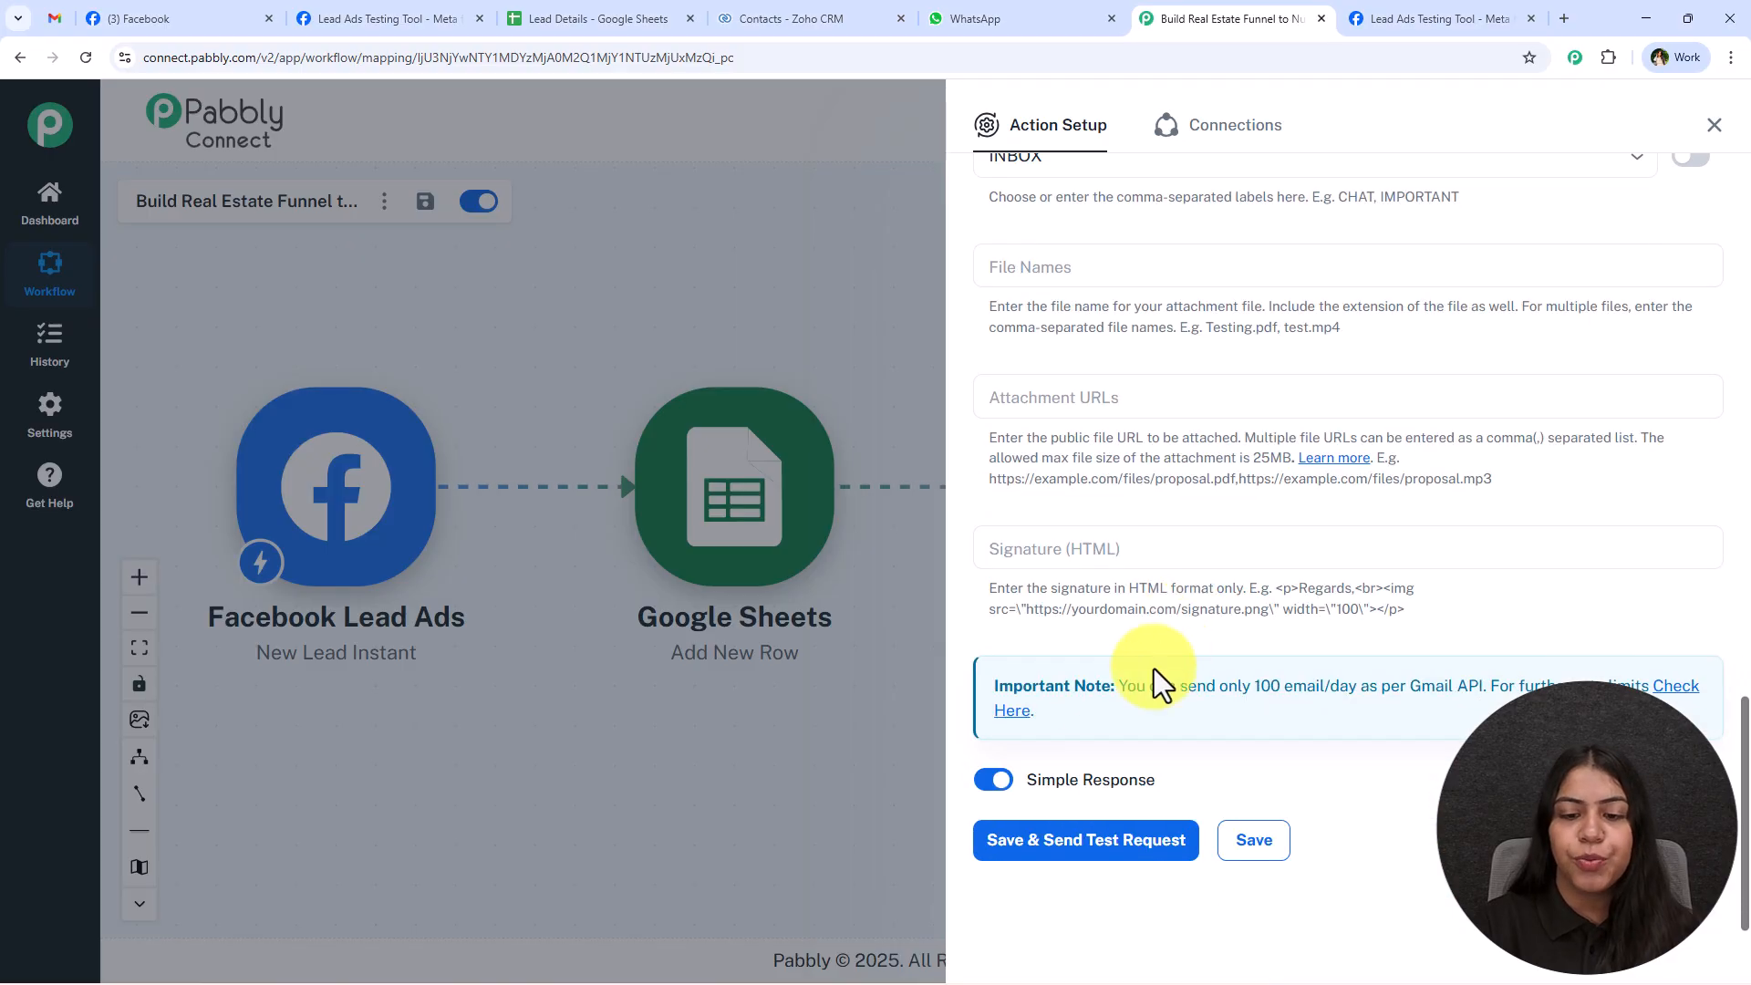
left_click(1089, 841)
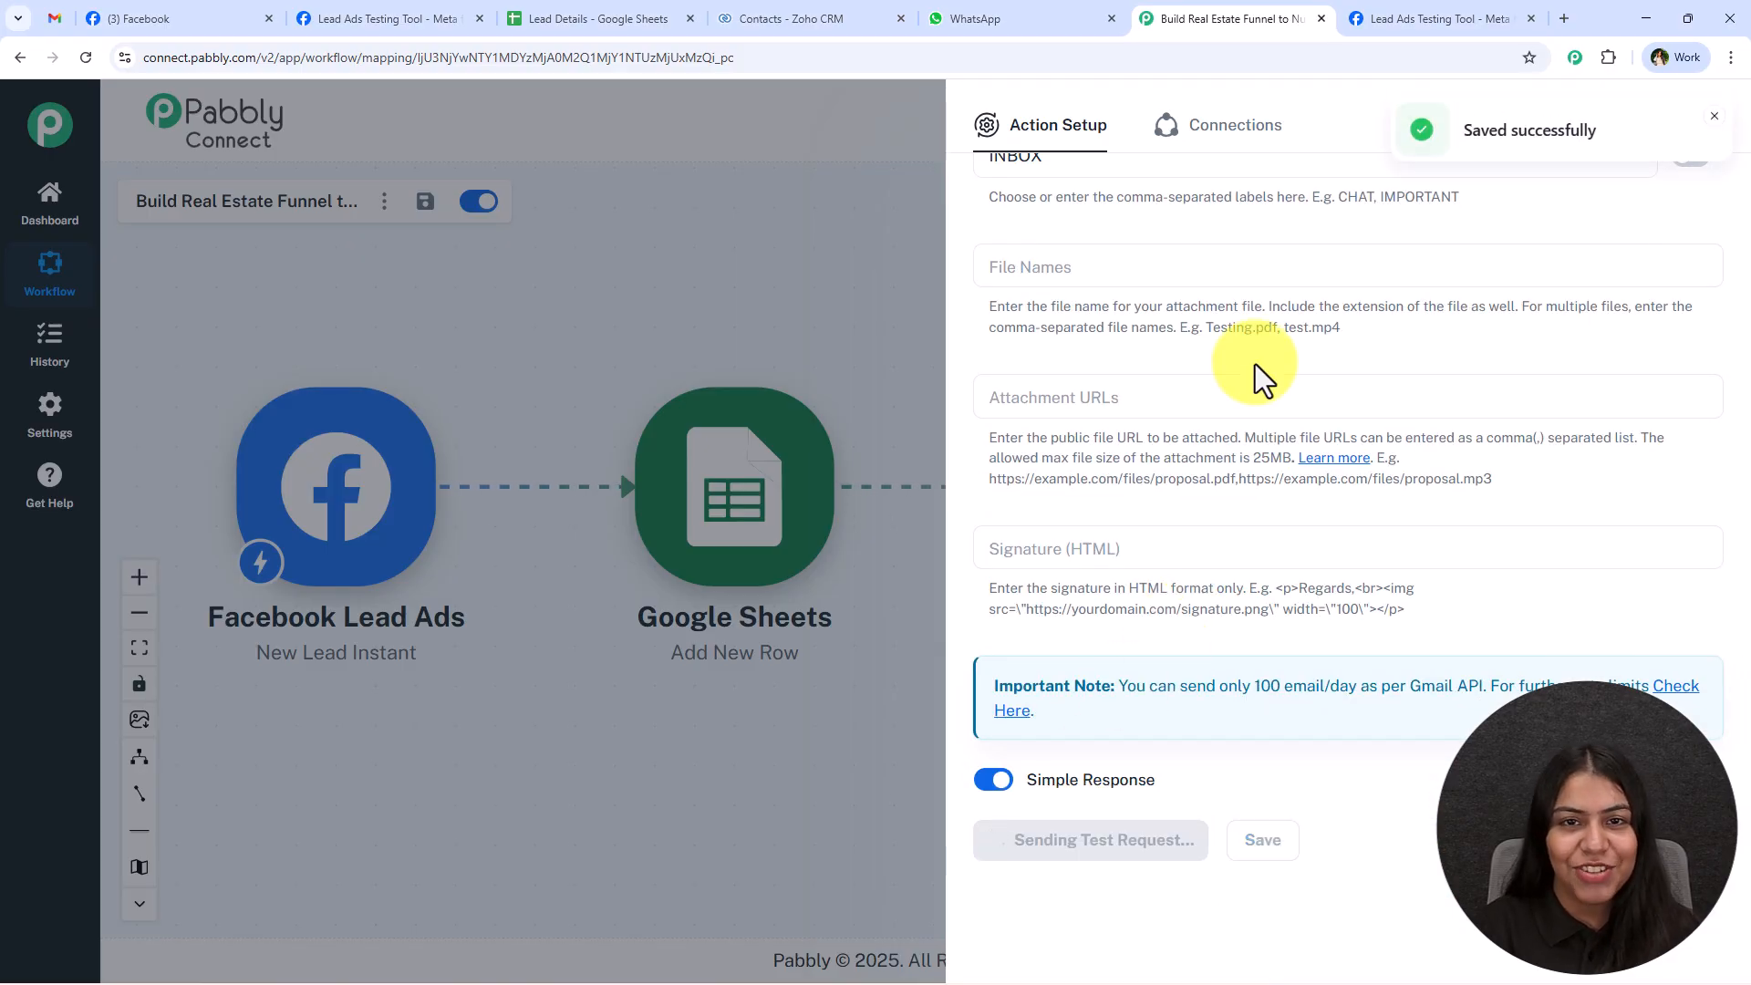
scroll(1254, 364, "down", 5)
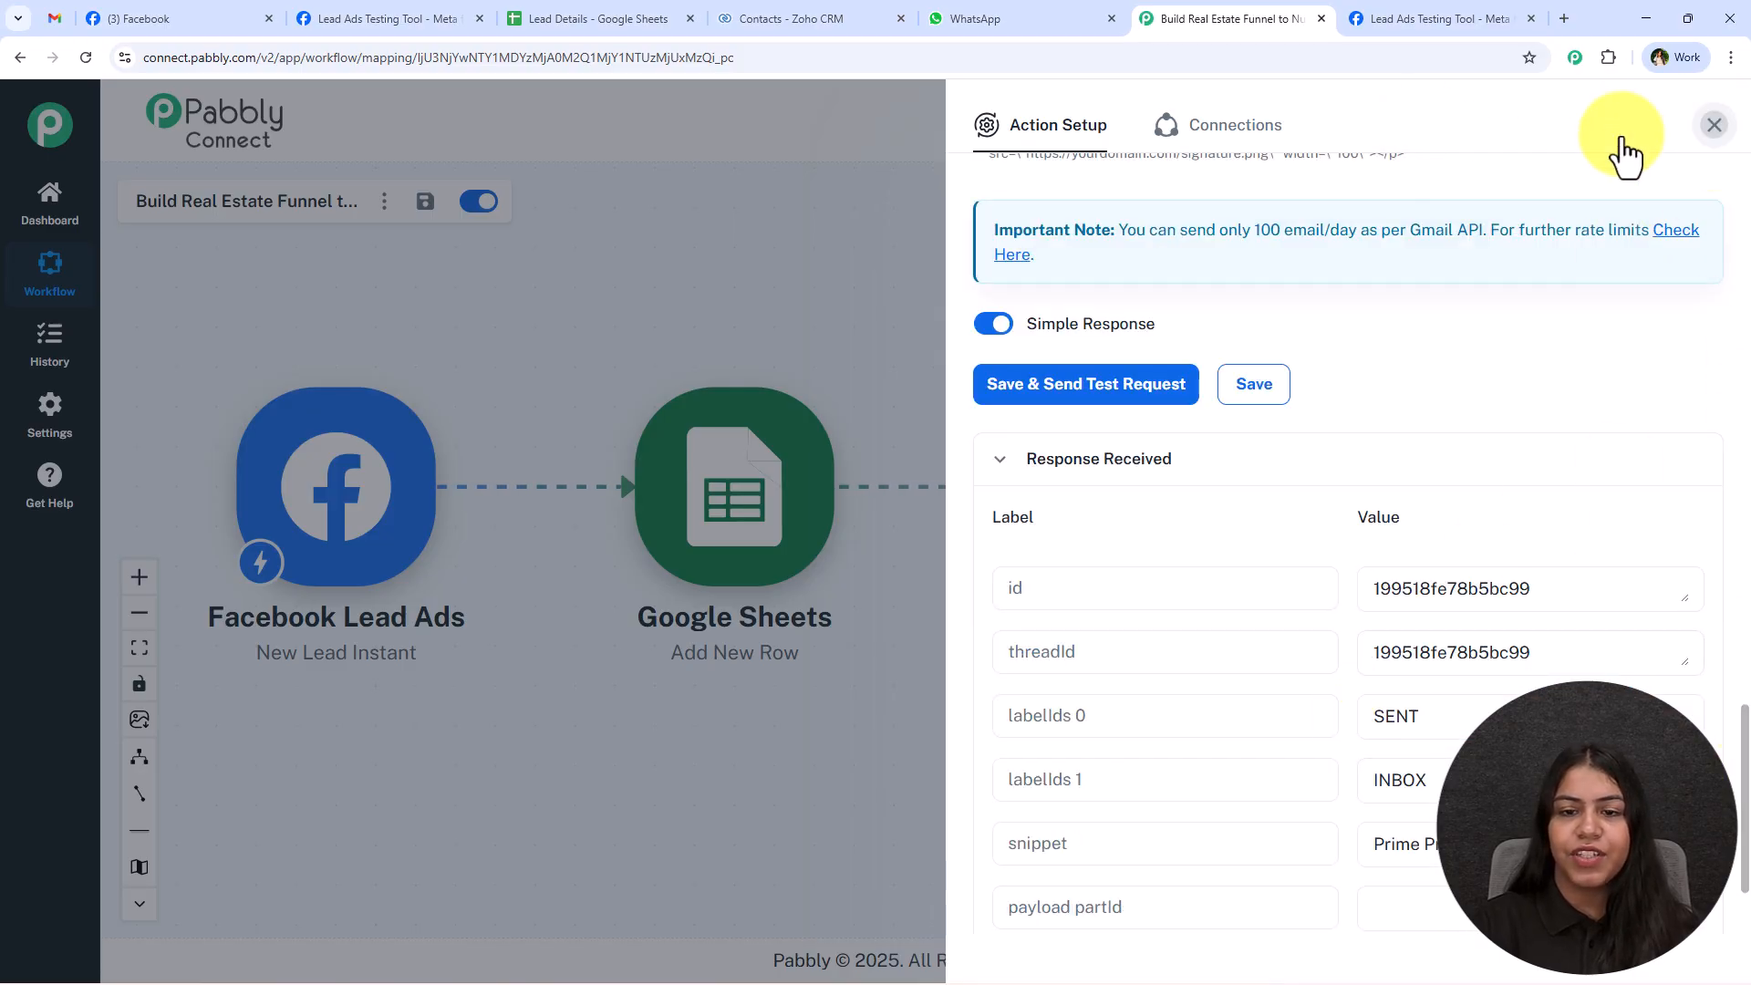
left_click(1711, 128)
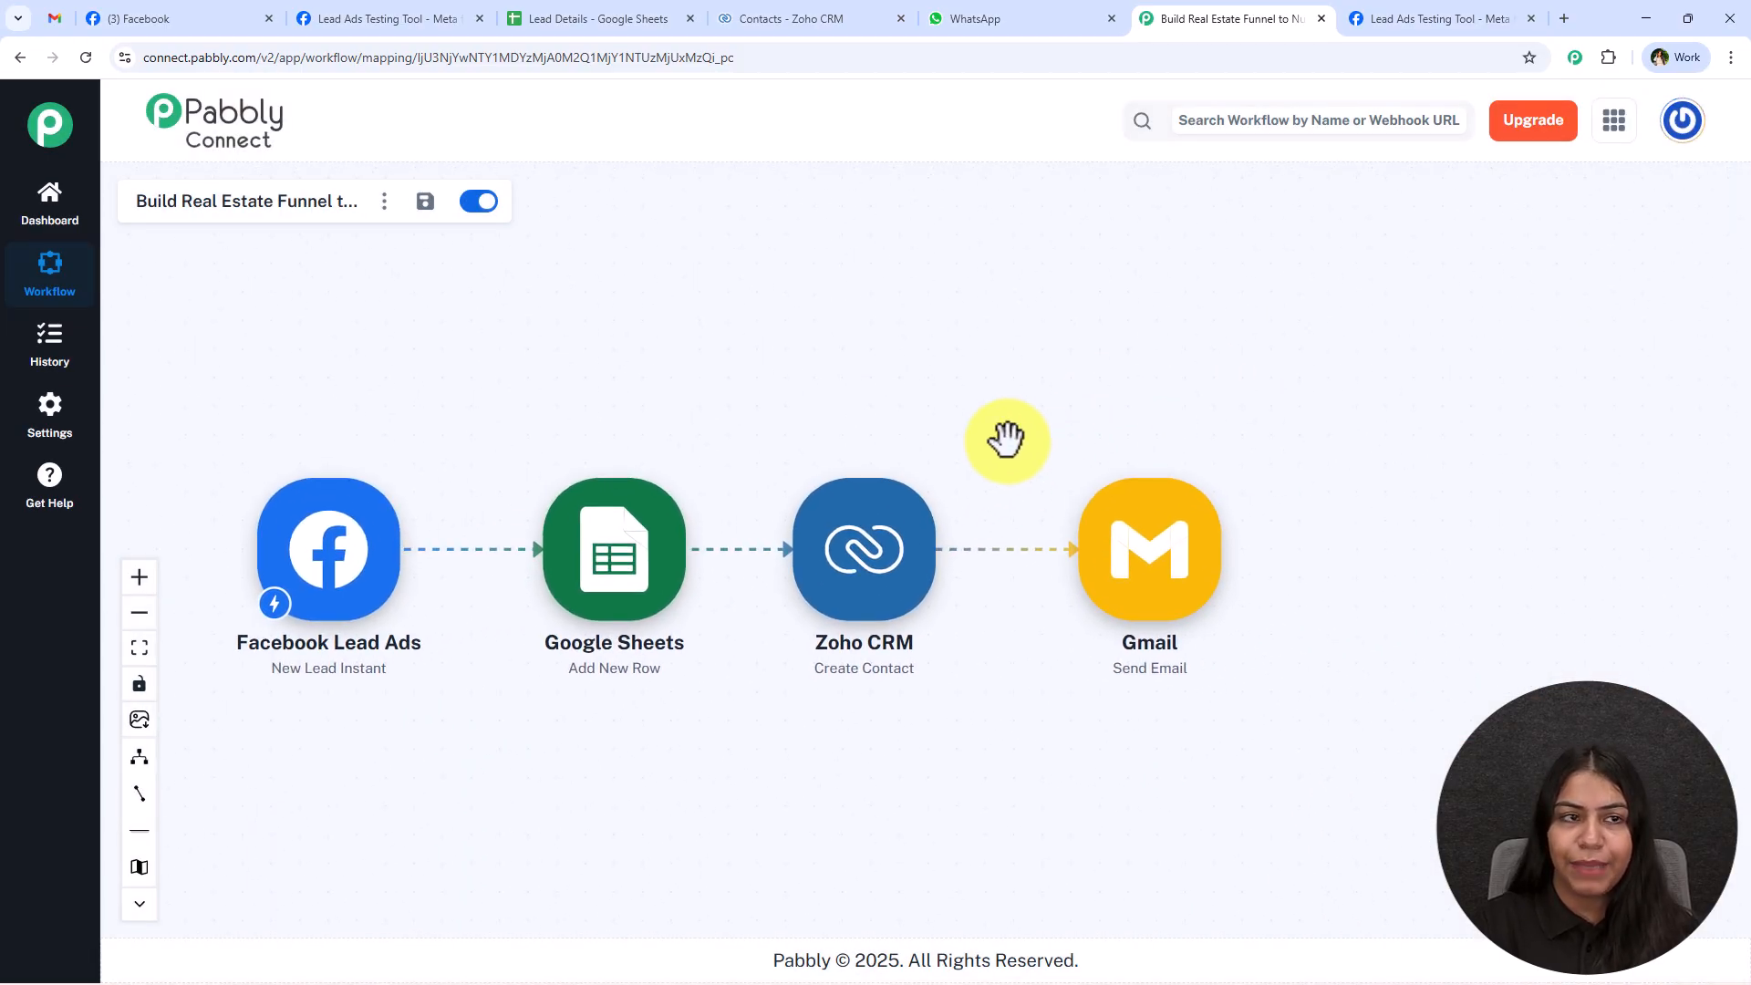
Open the newest Prime Properties email in the Gmail inbox and check the mapped lead name and city in its body.
left_click(66, 22)
left_click(125, 181)
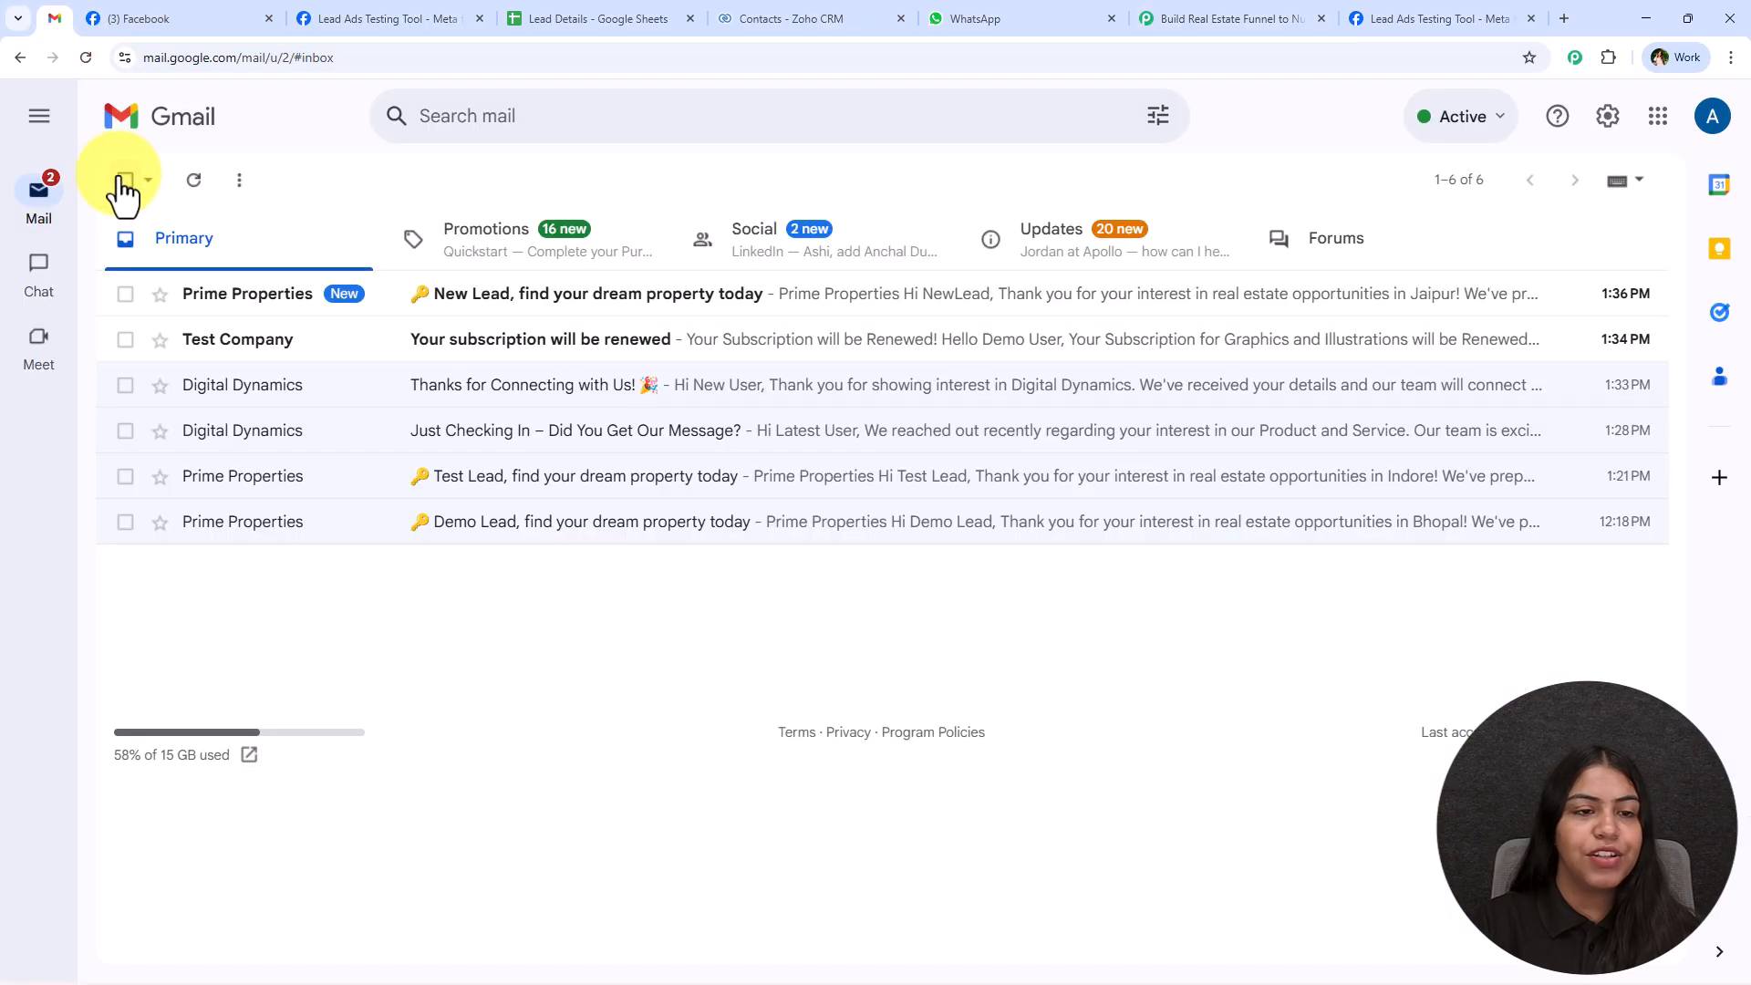
left_click(598, 294)
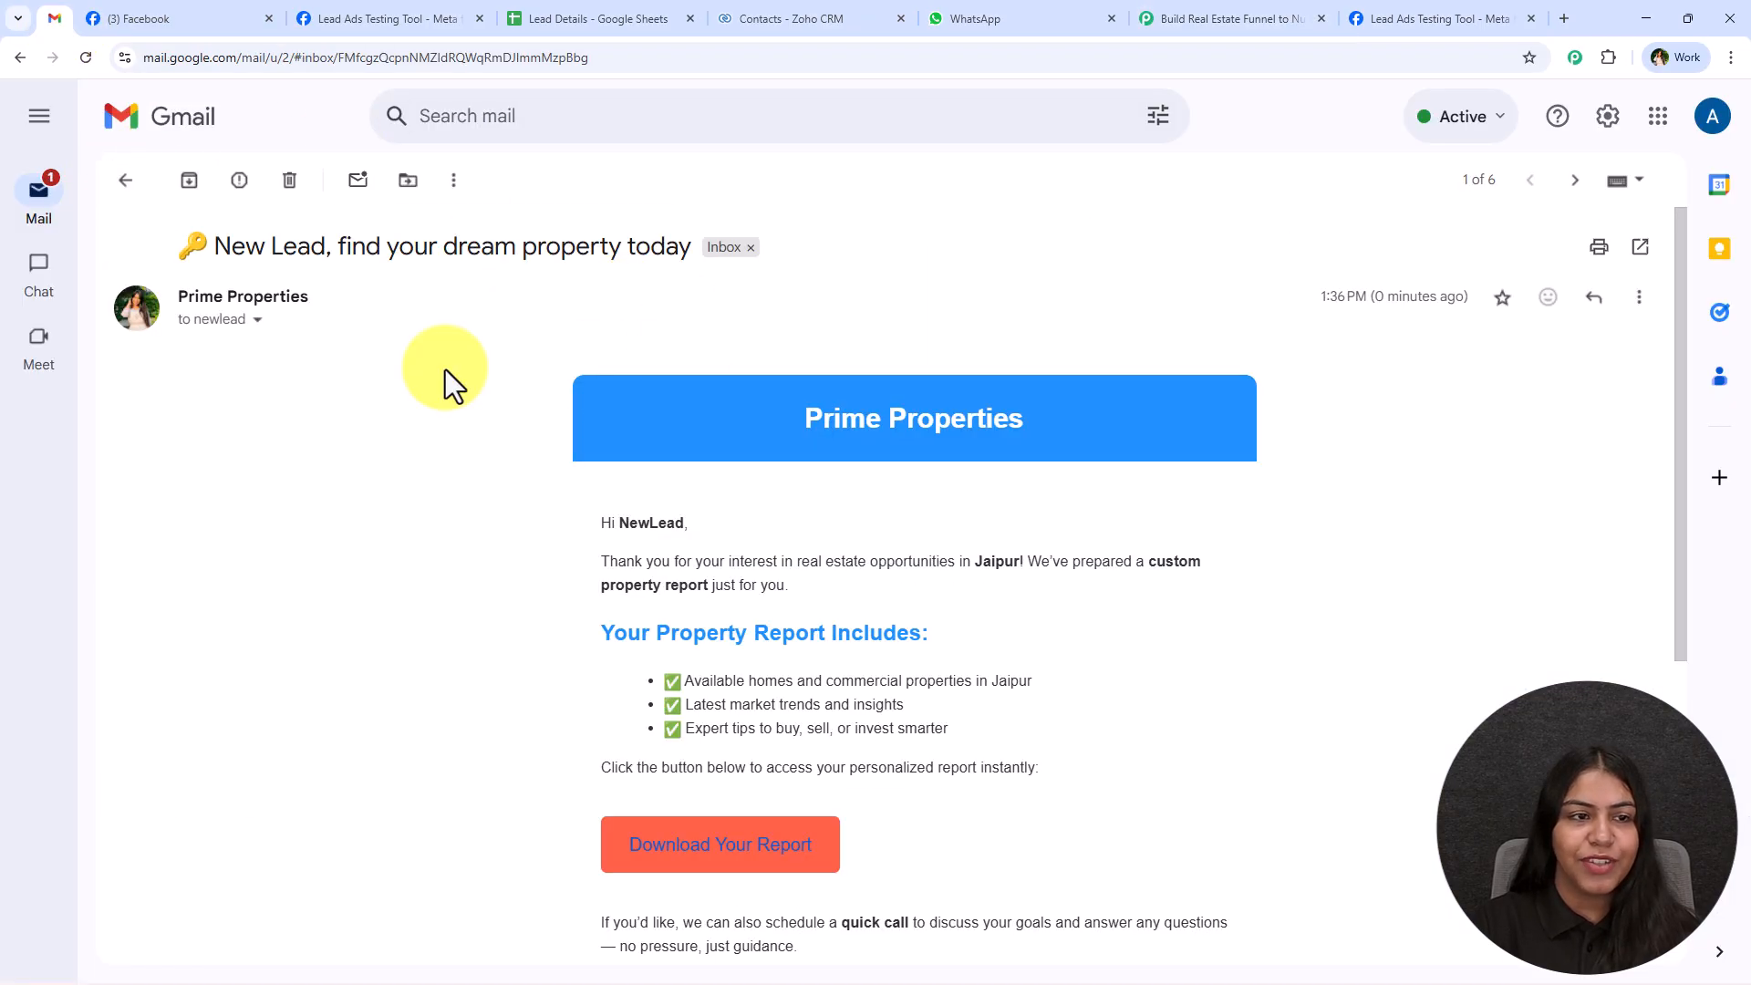
scroll(617, 511, "down", 3)
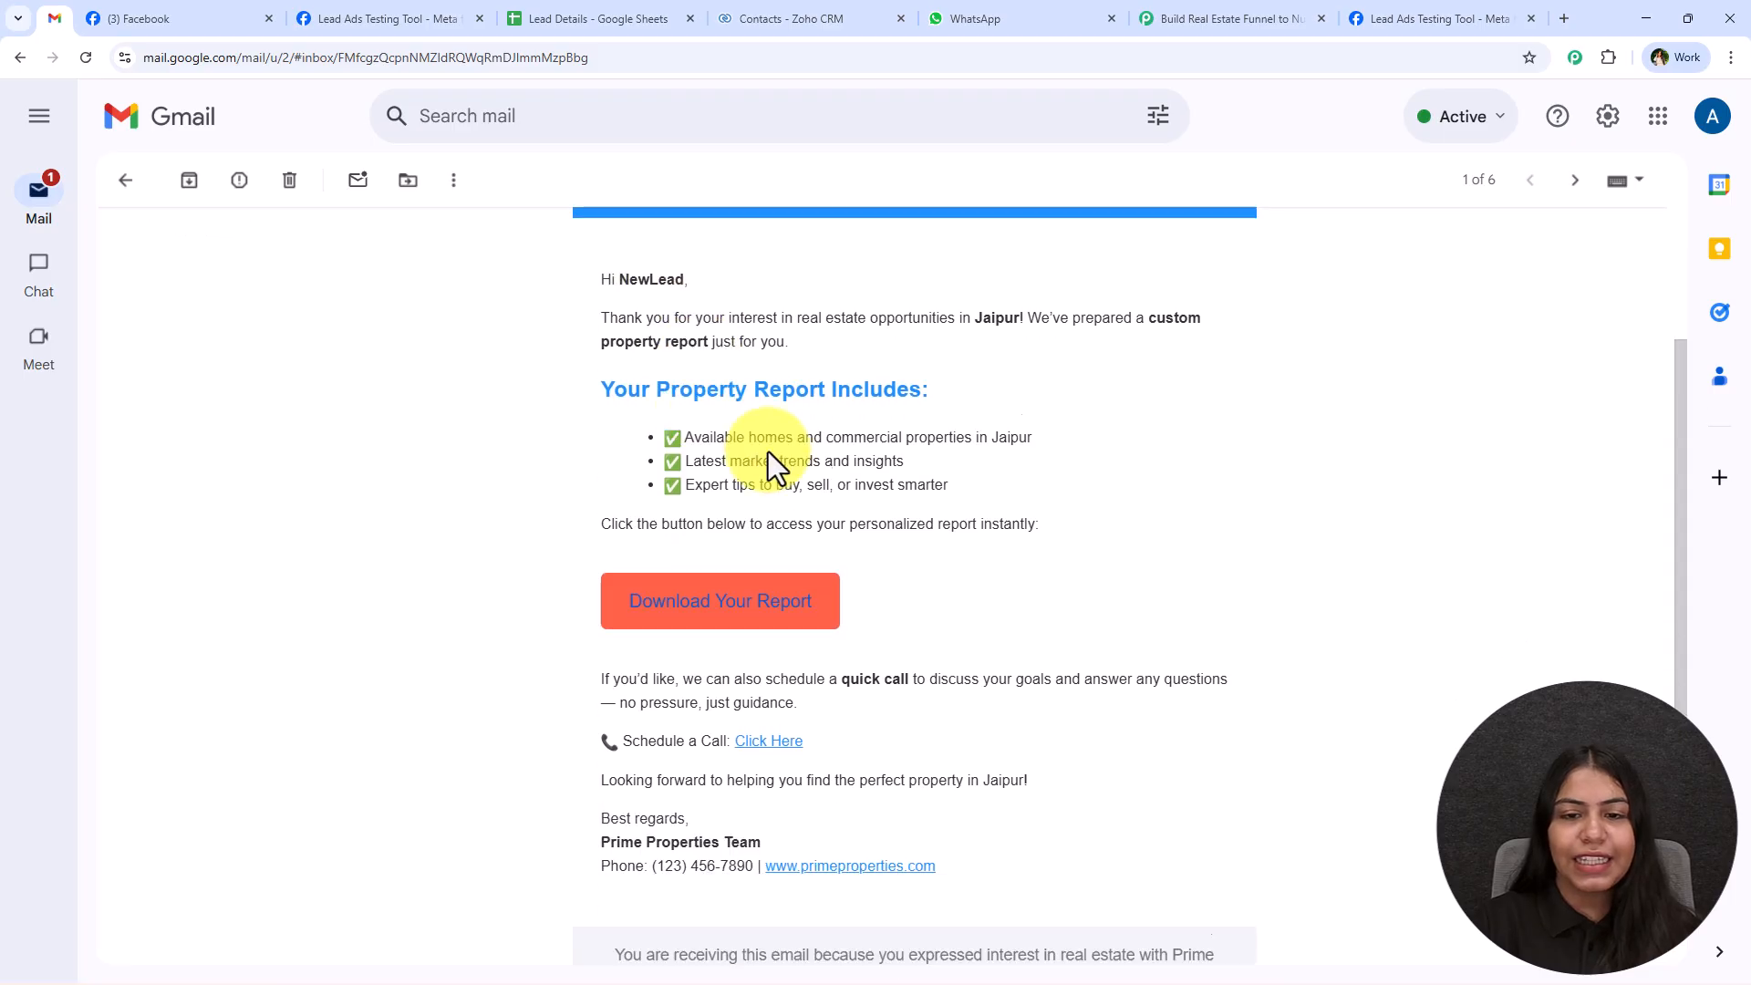
double_click(997, 288)
scroll(1003, 506, "down", 1)
scroll(976, 483, "up", 2)
double_click(1010, 497)
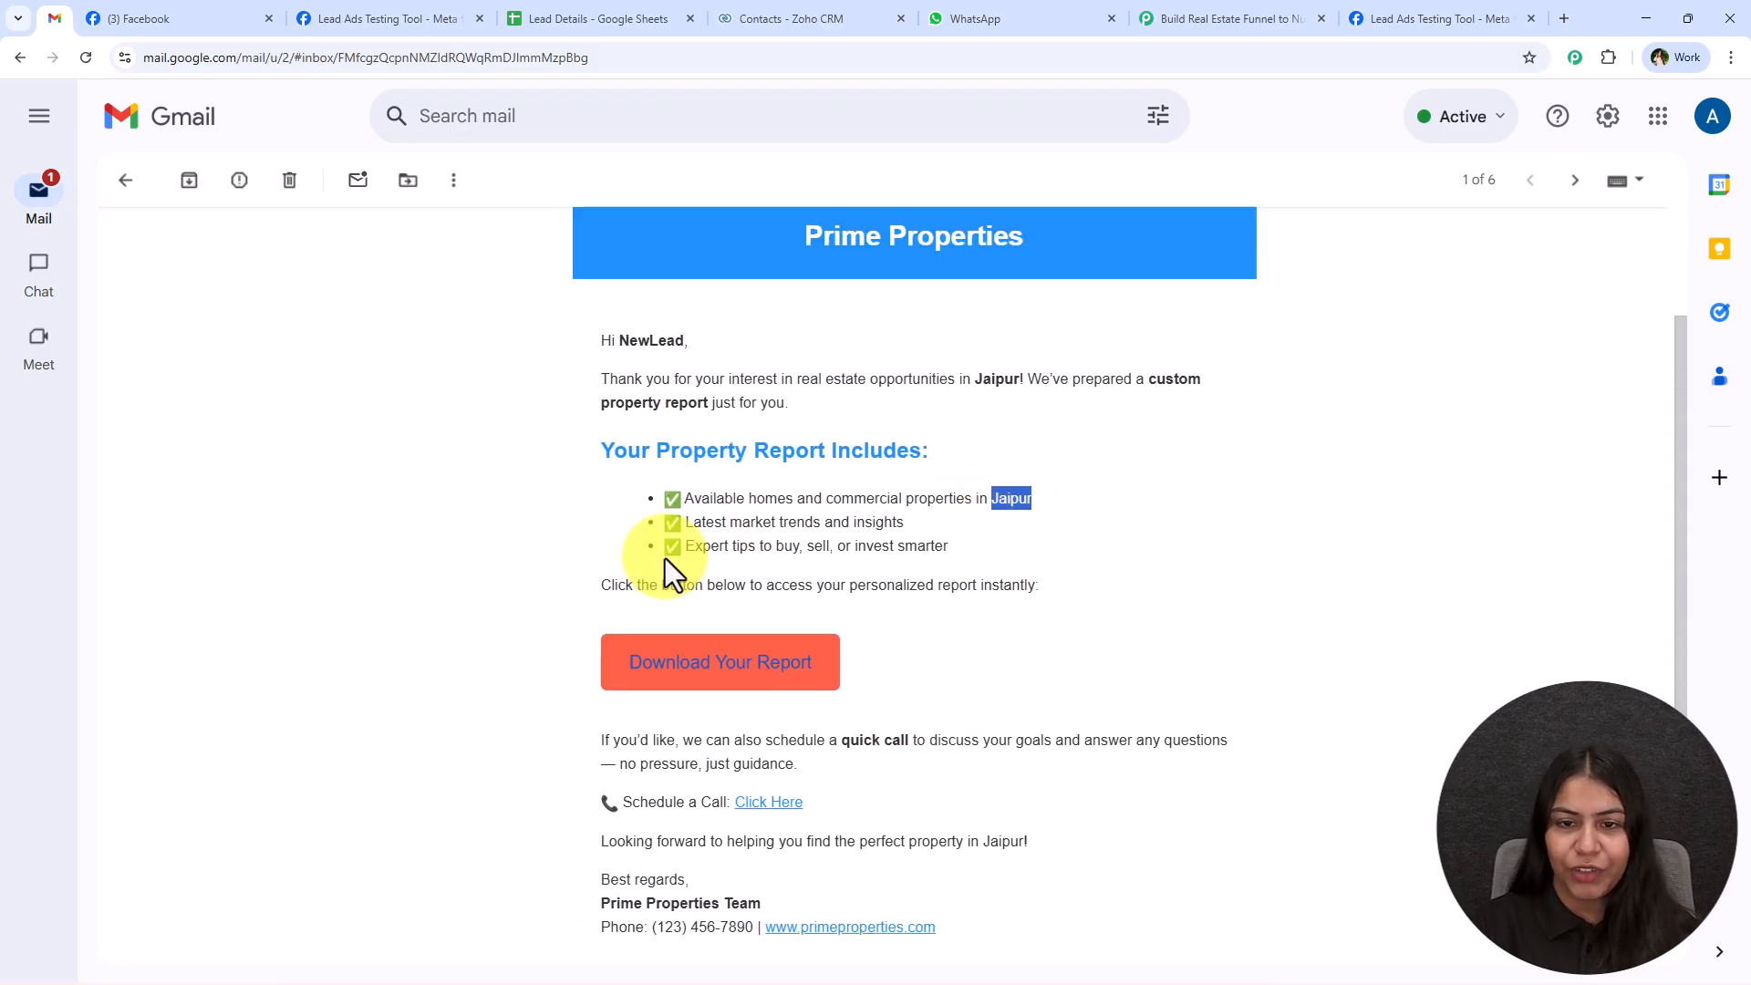
View the sample property report message in WhatsApp as a reference and return to the workflow.
left_click(1203, 11)
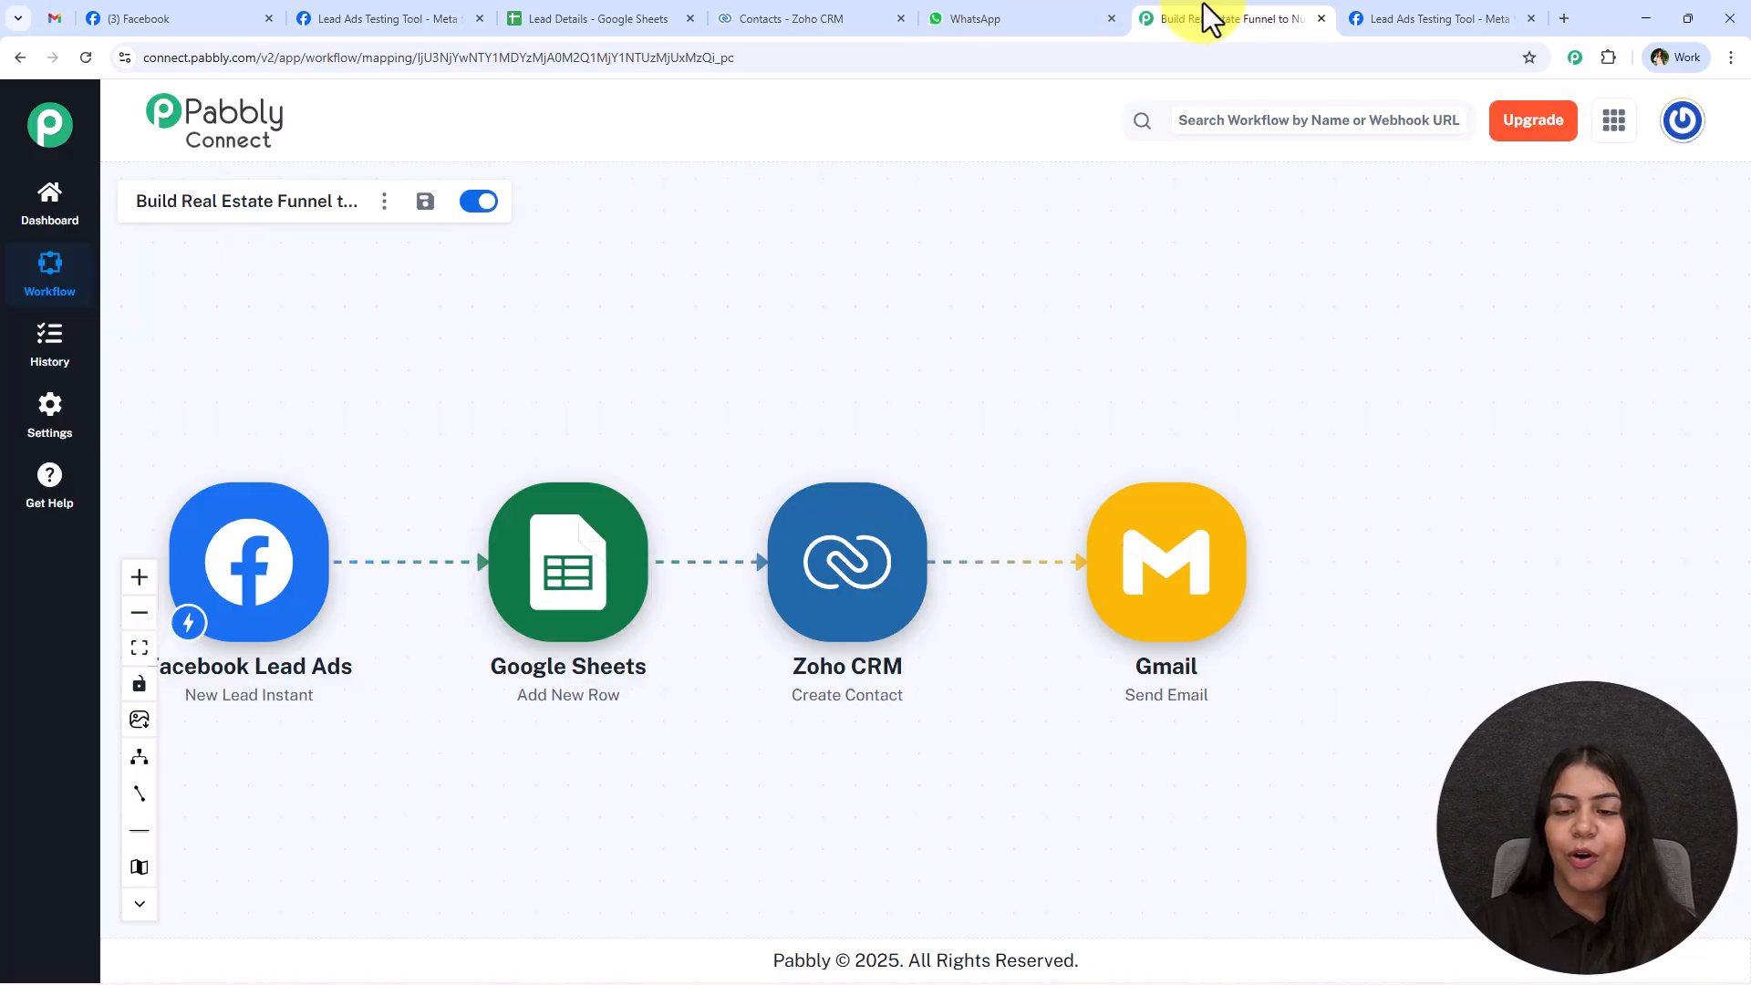
left_click(1085, 12)
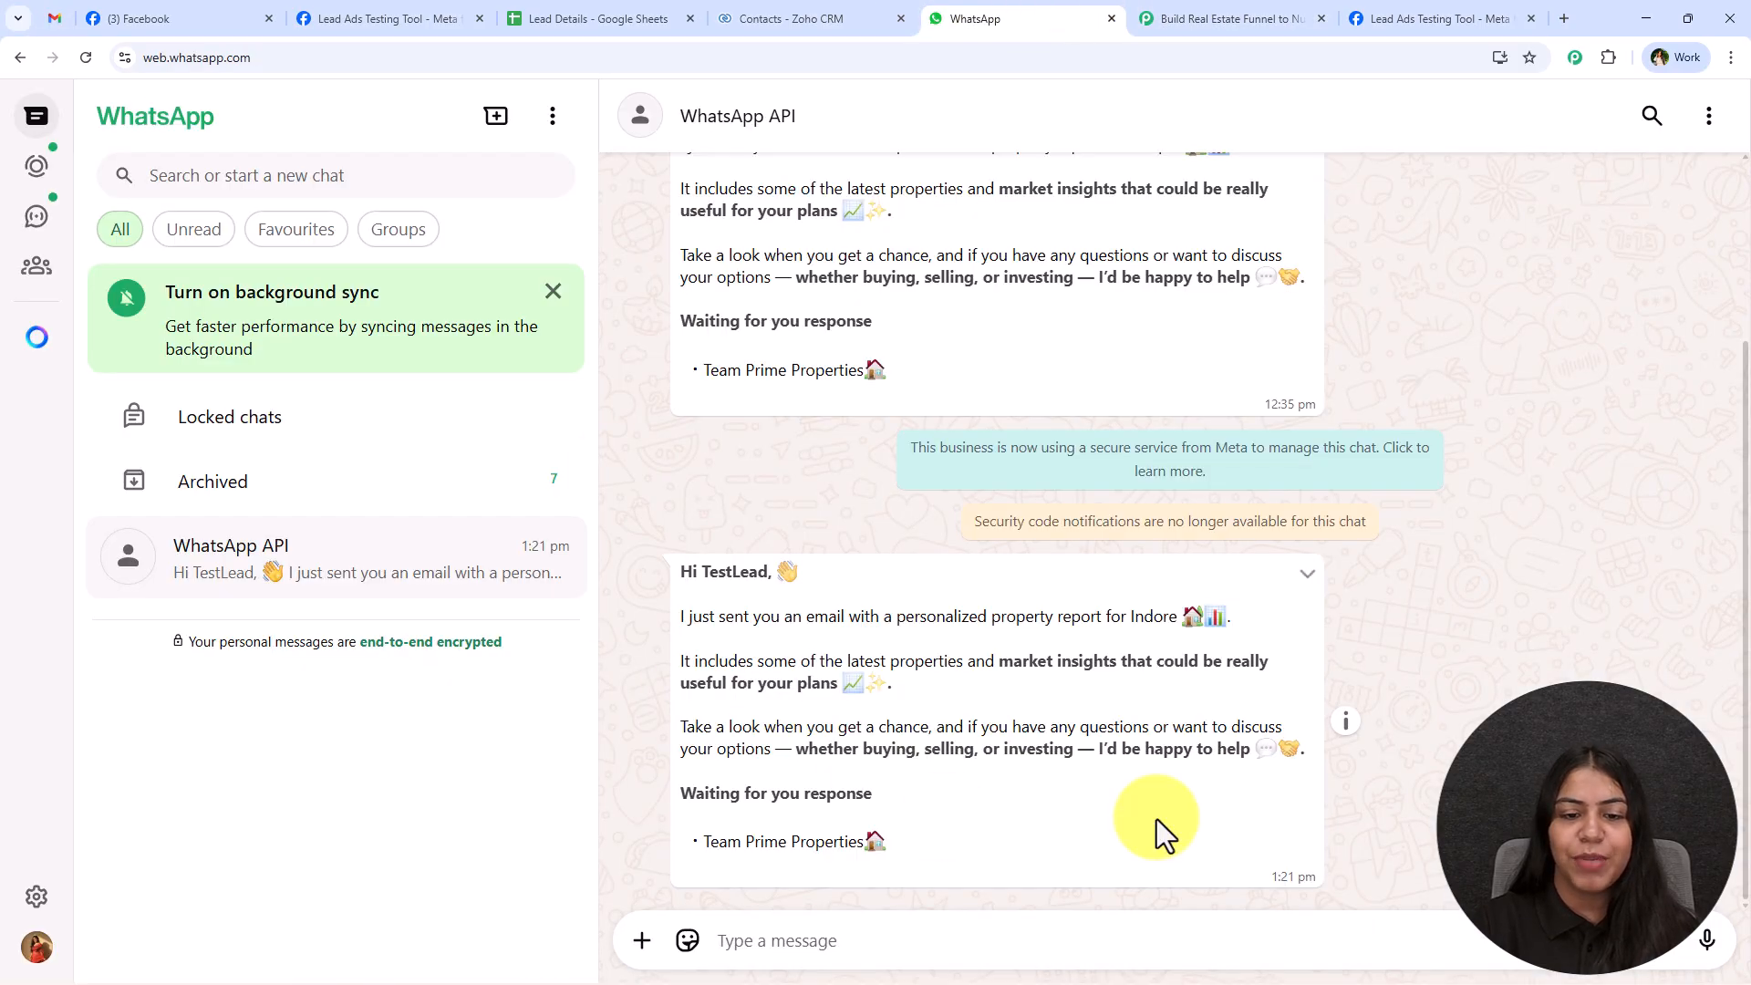
left_click(1254, 7)
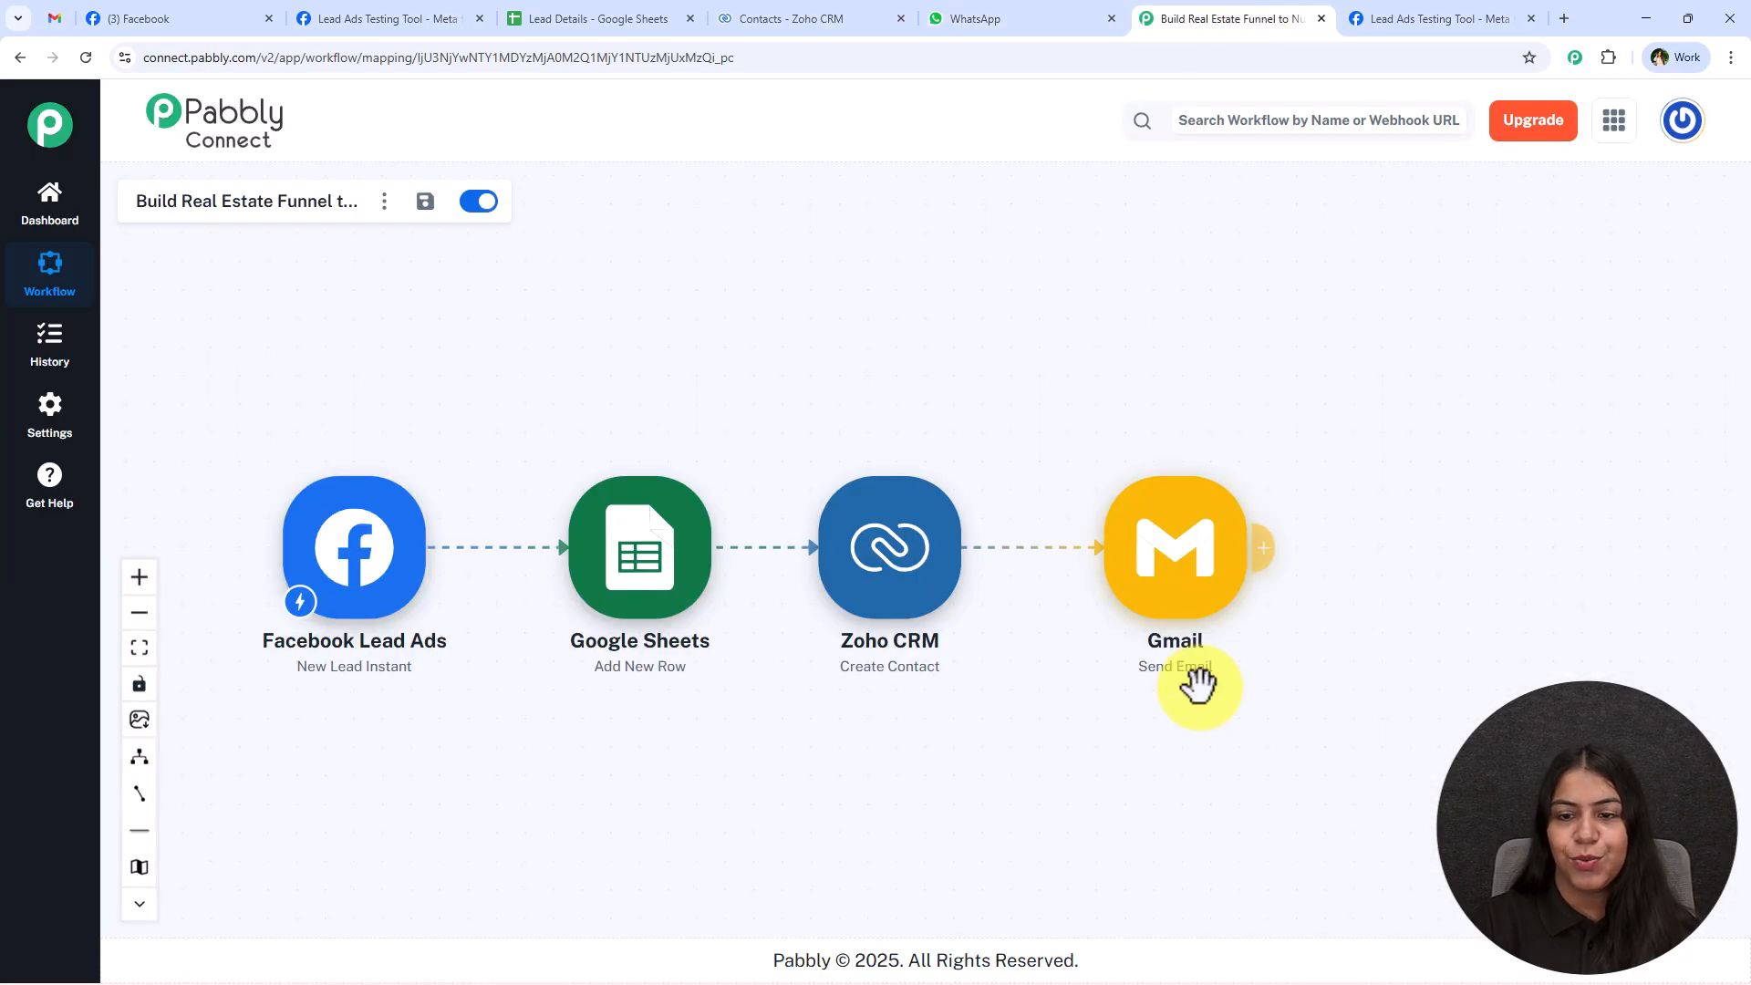
Add a WhatsApp Cloud API action after the Gmail step with the event Send Template Message (New).
left_click(1257, 573)
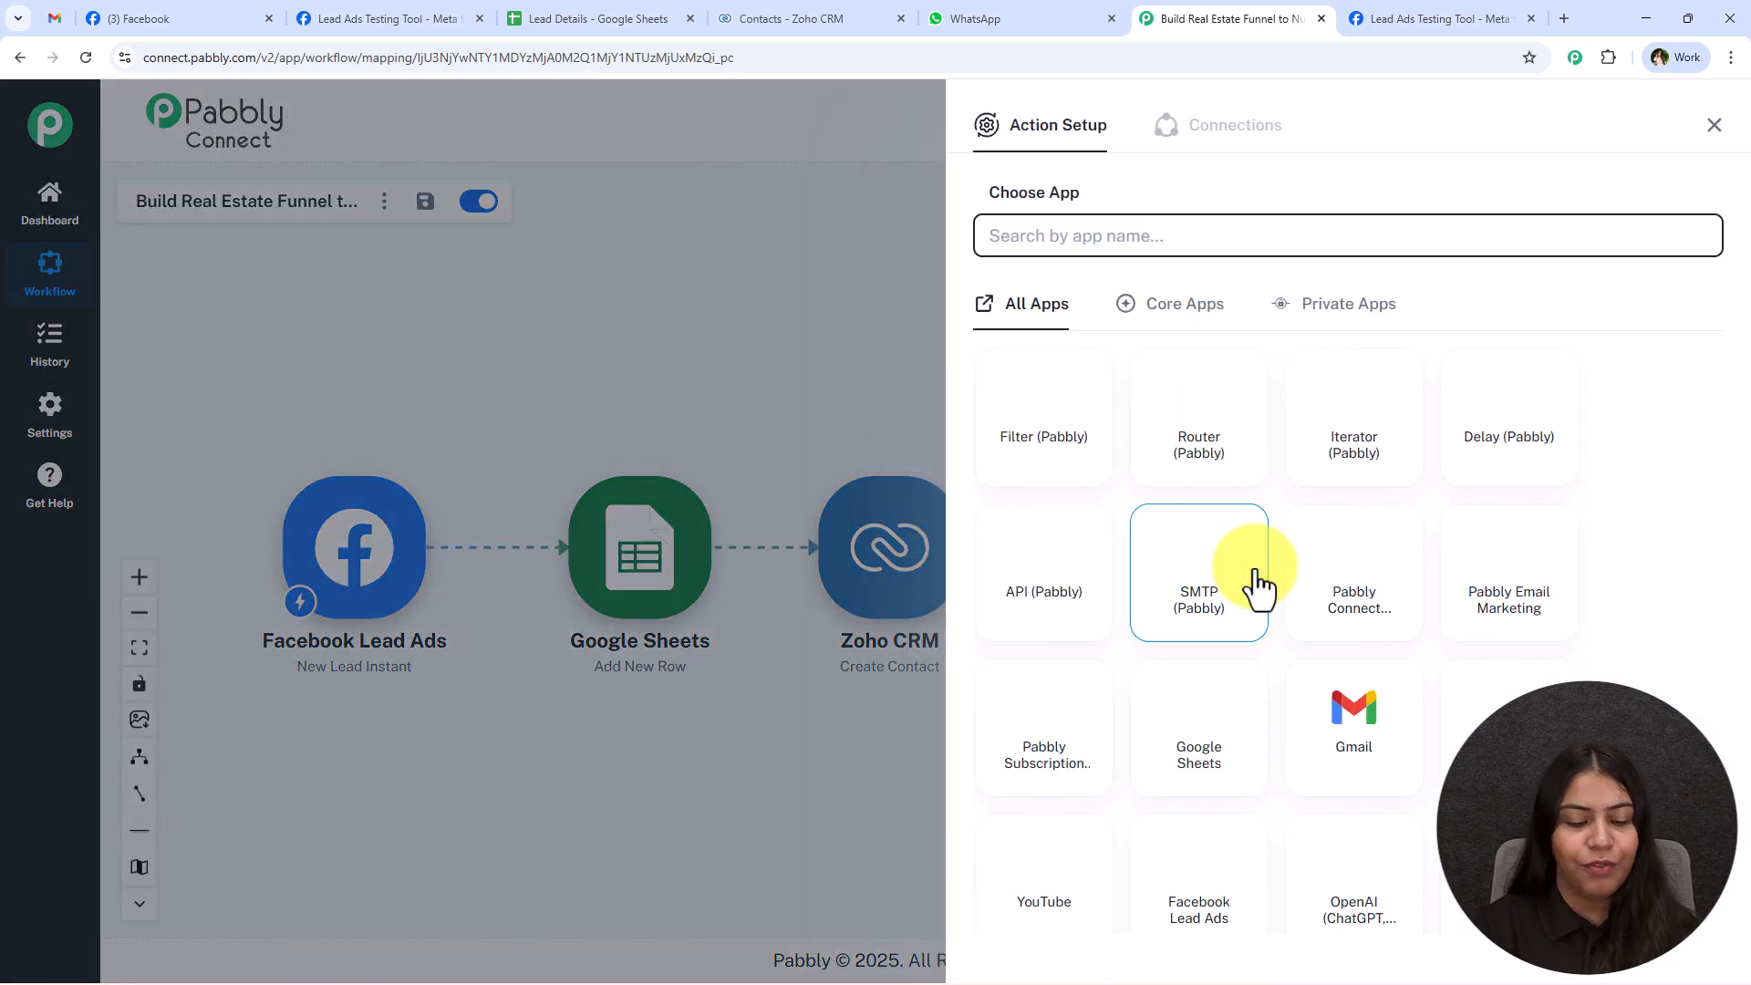
type("WHa")
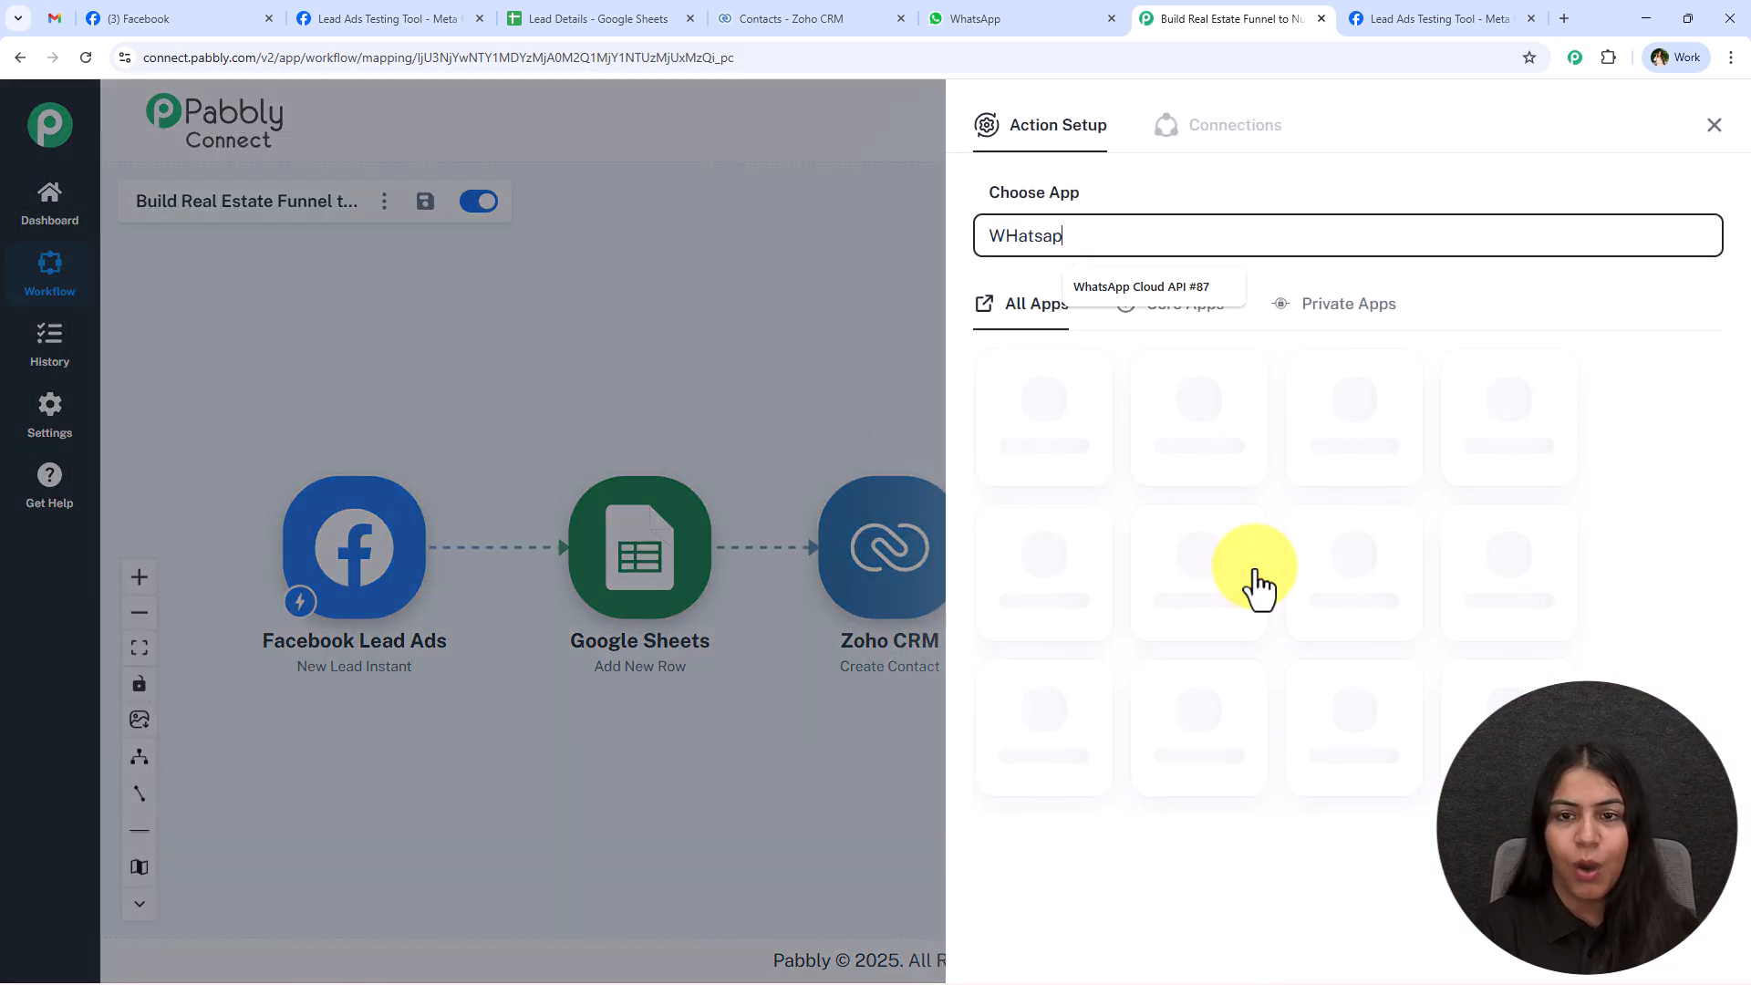
type("tsap")
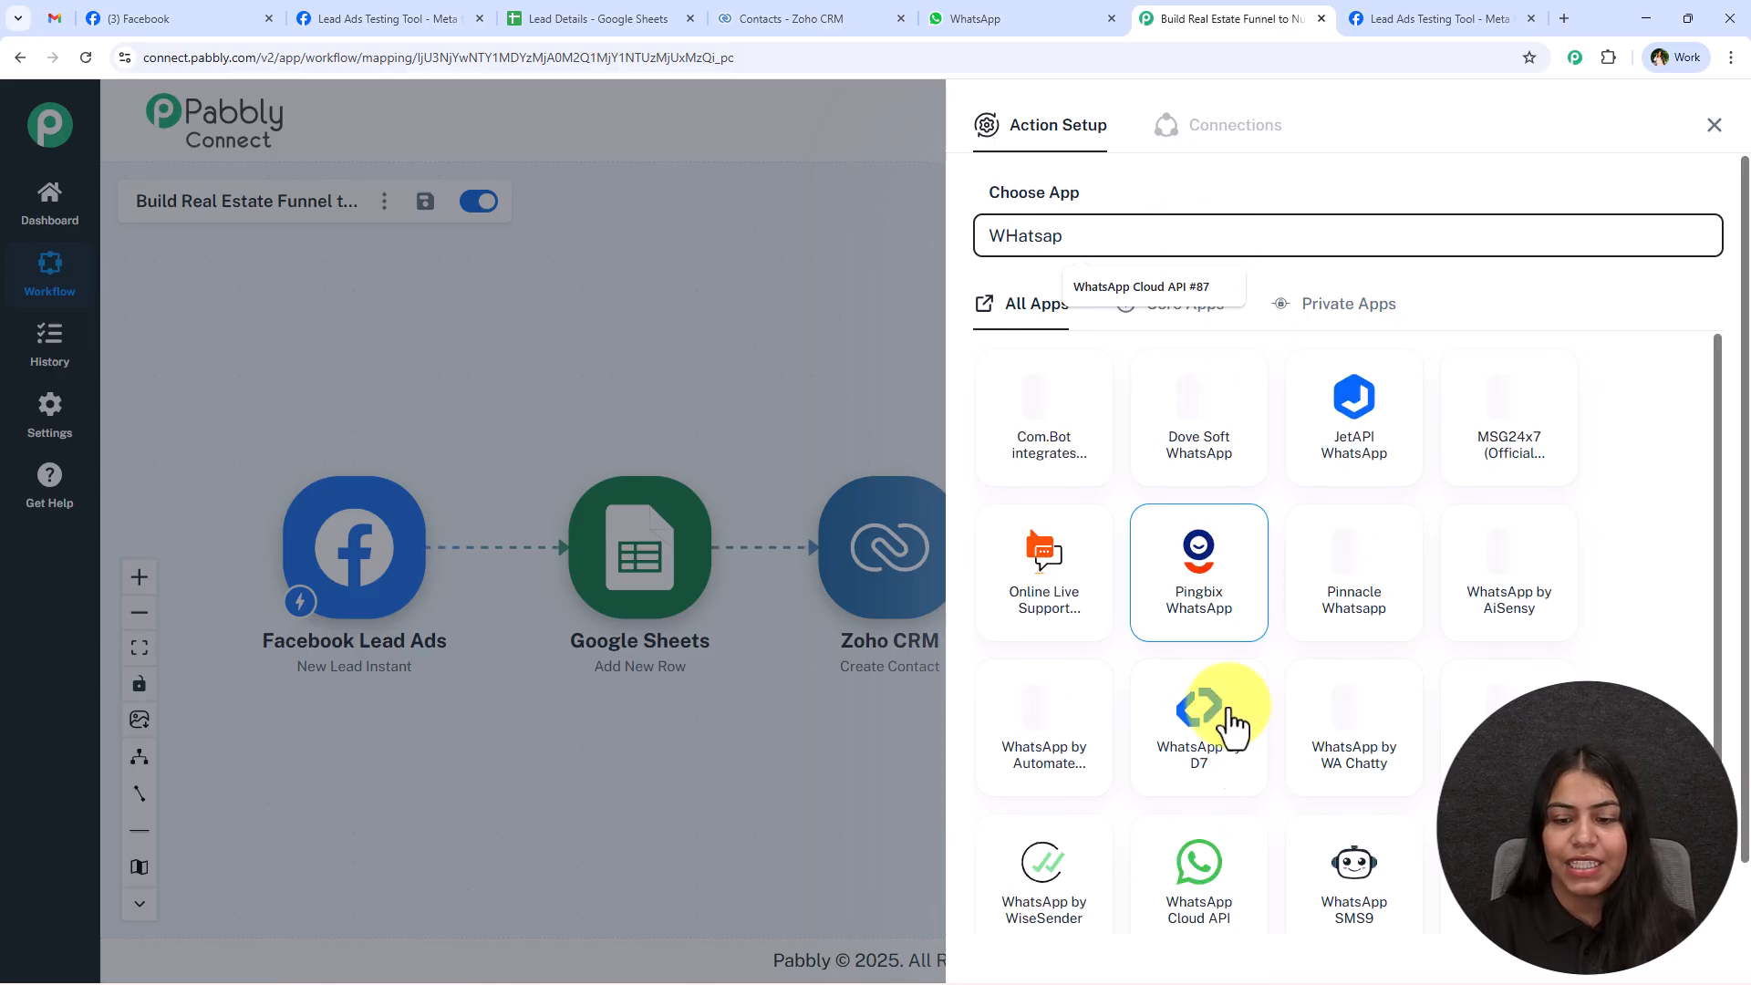
left_click(1179, 889)
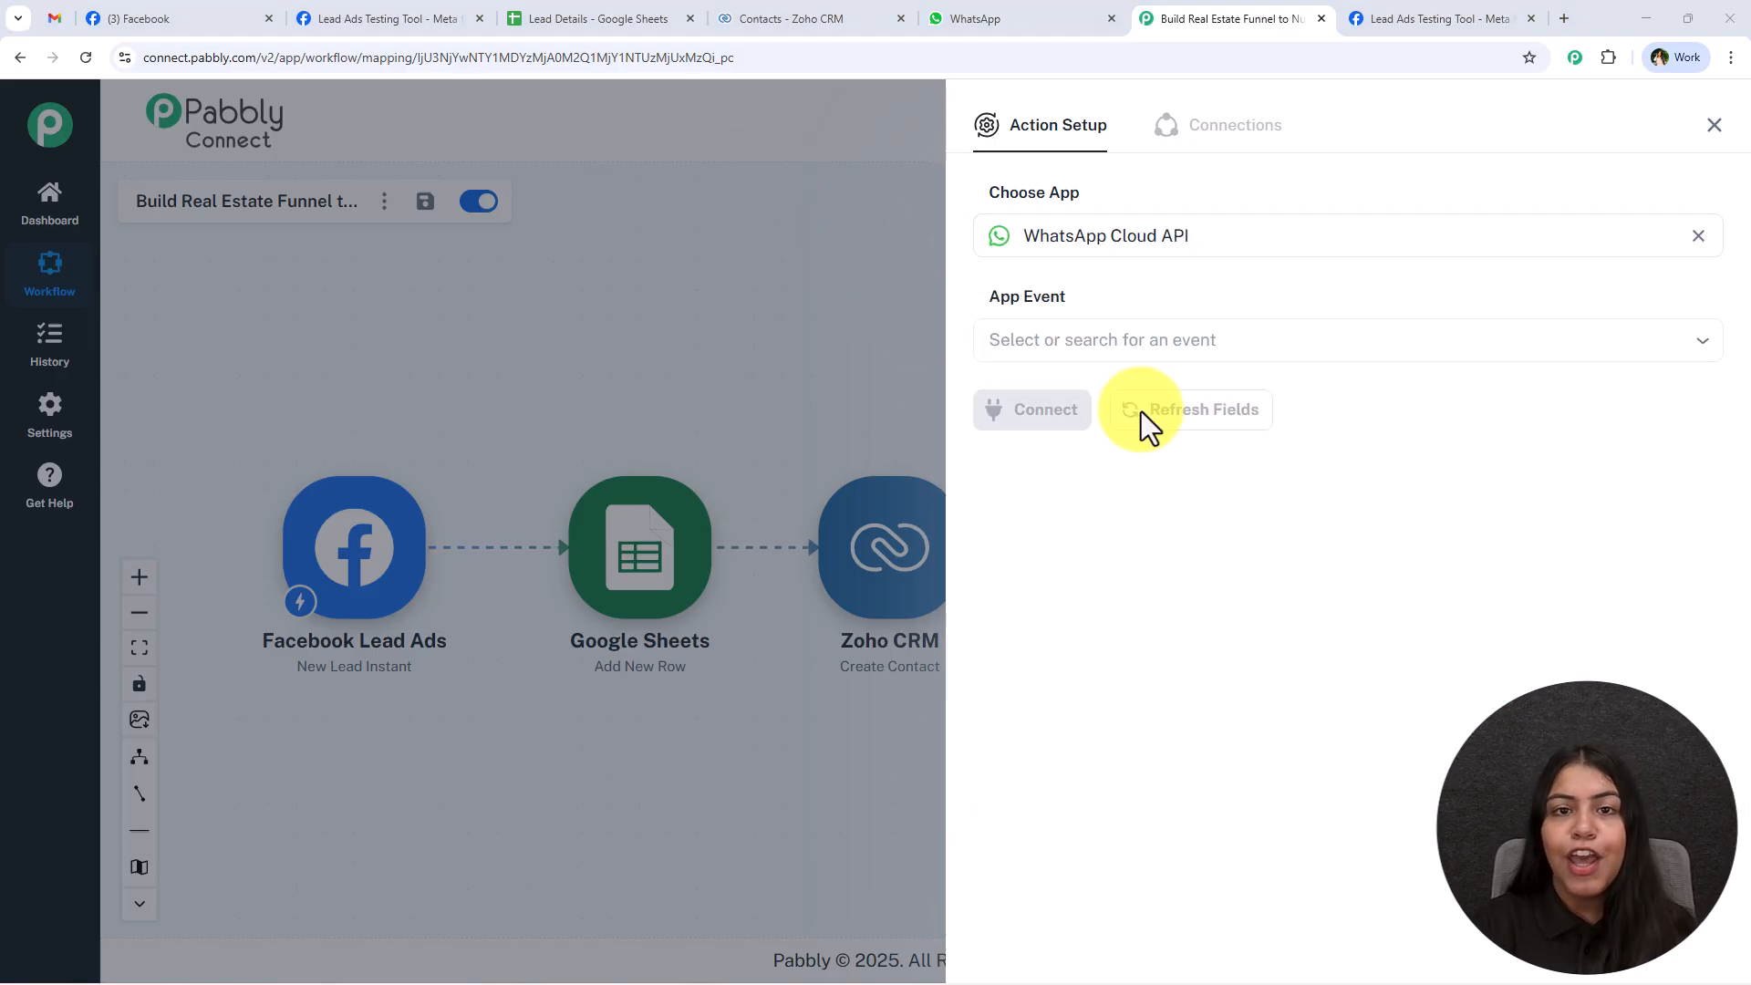
left_click(1138, 355)
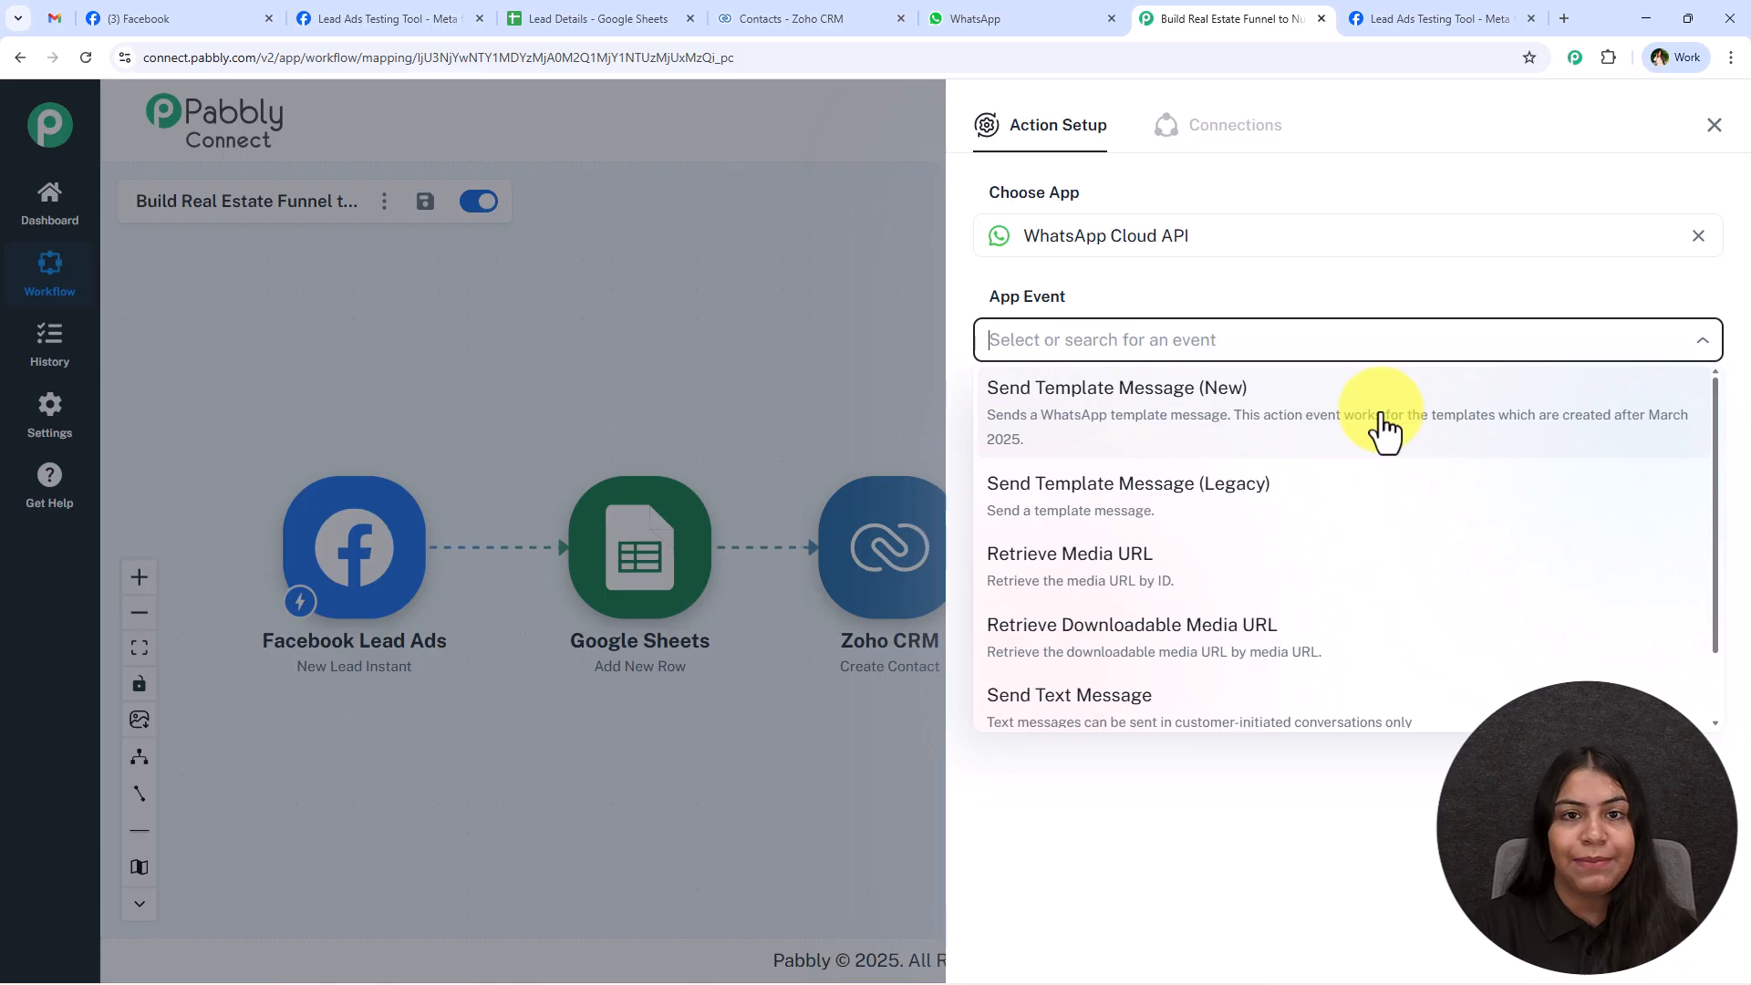
left_click(1384, 428)
Start adding a new WhatsApp Cloud API connection for the action step.
left_click(1019, 415)
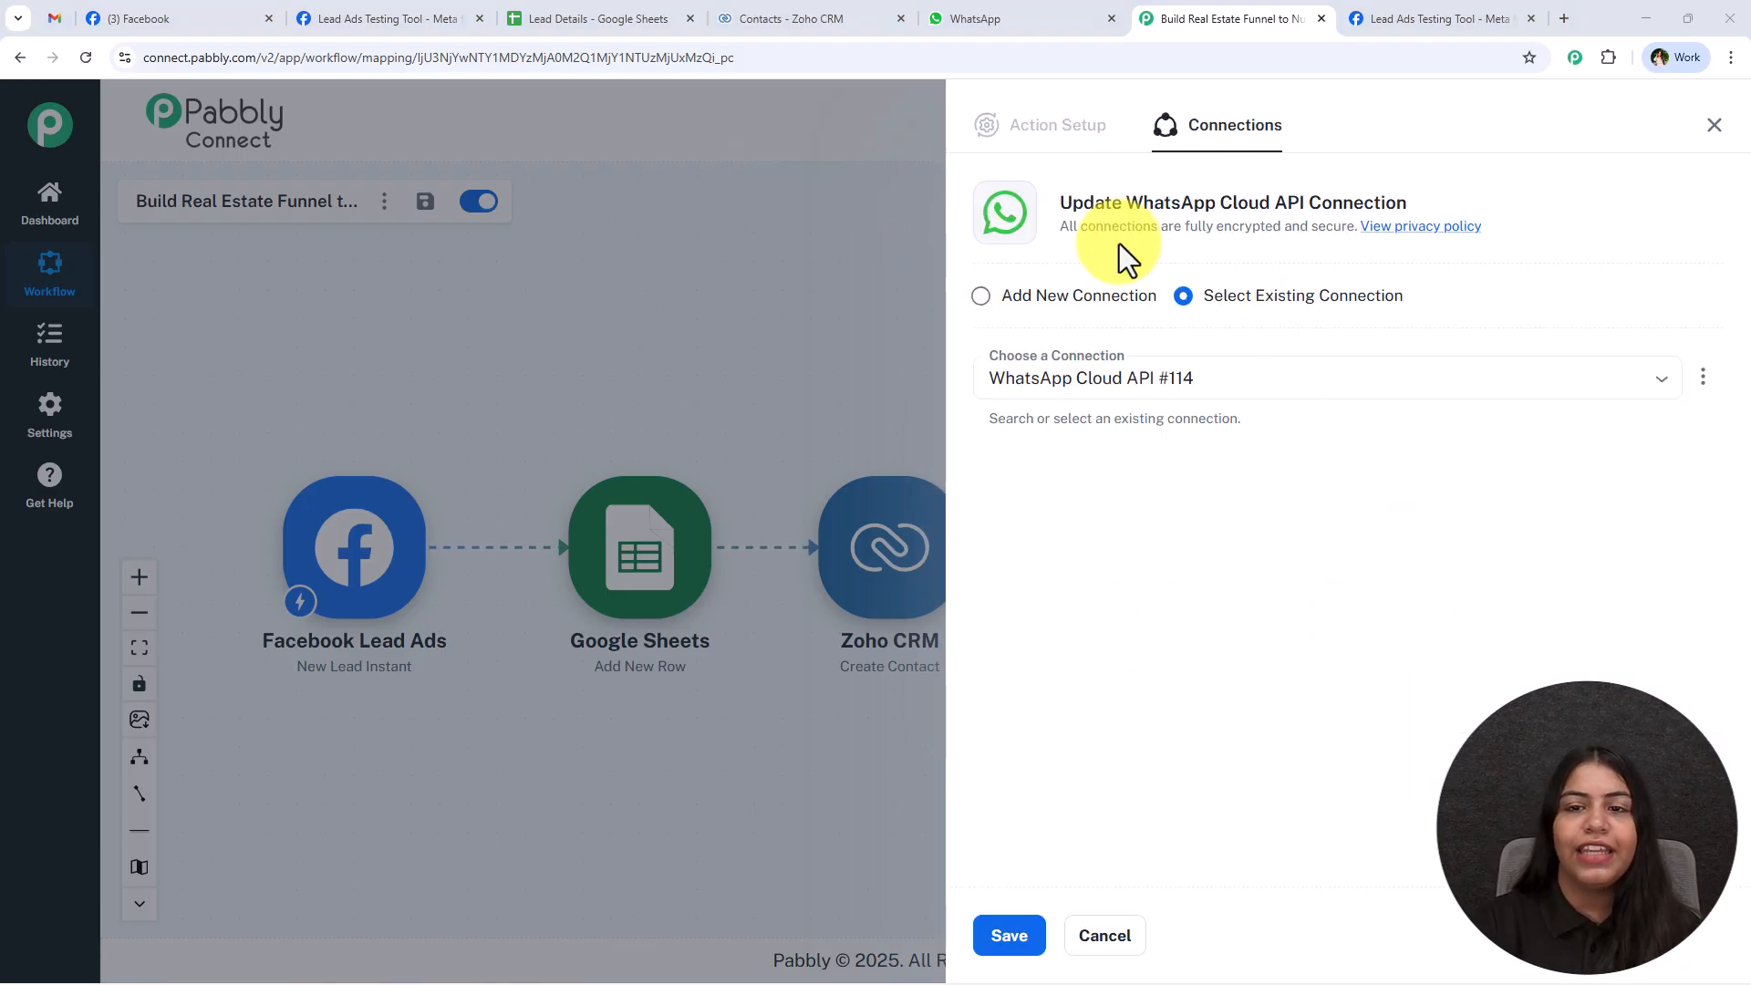
left_click(1118, 297)
left_click(1141, 498)
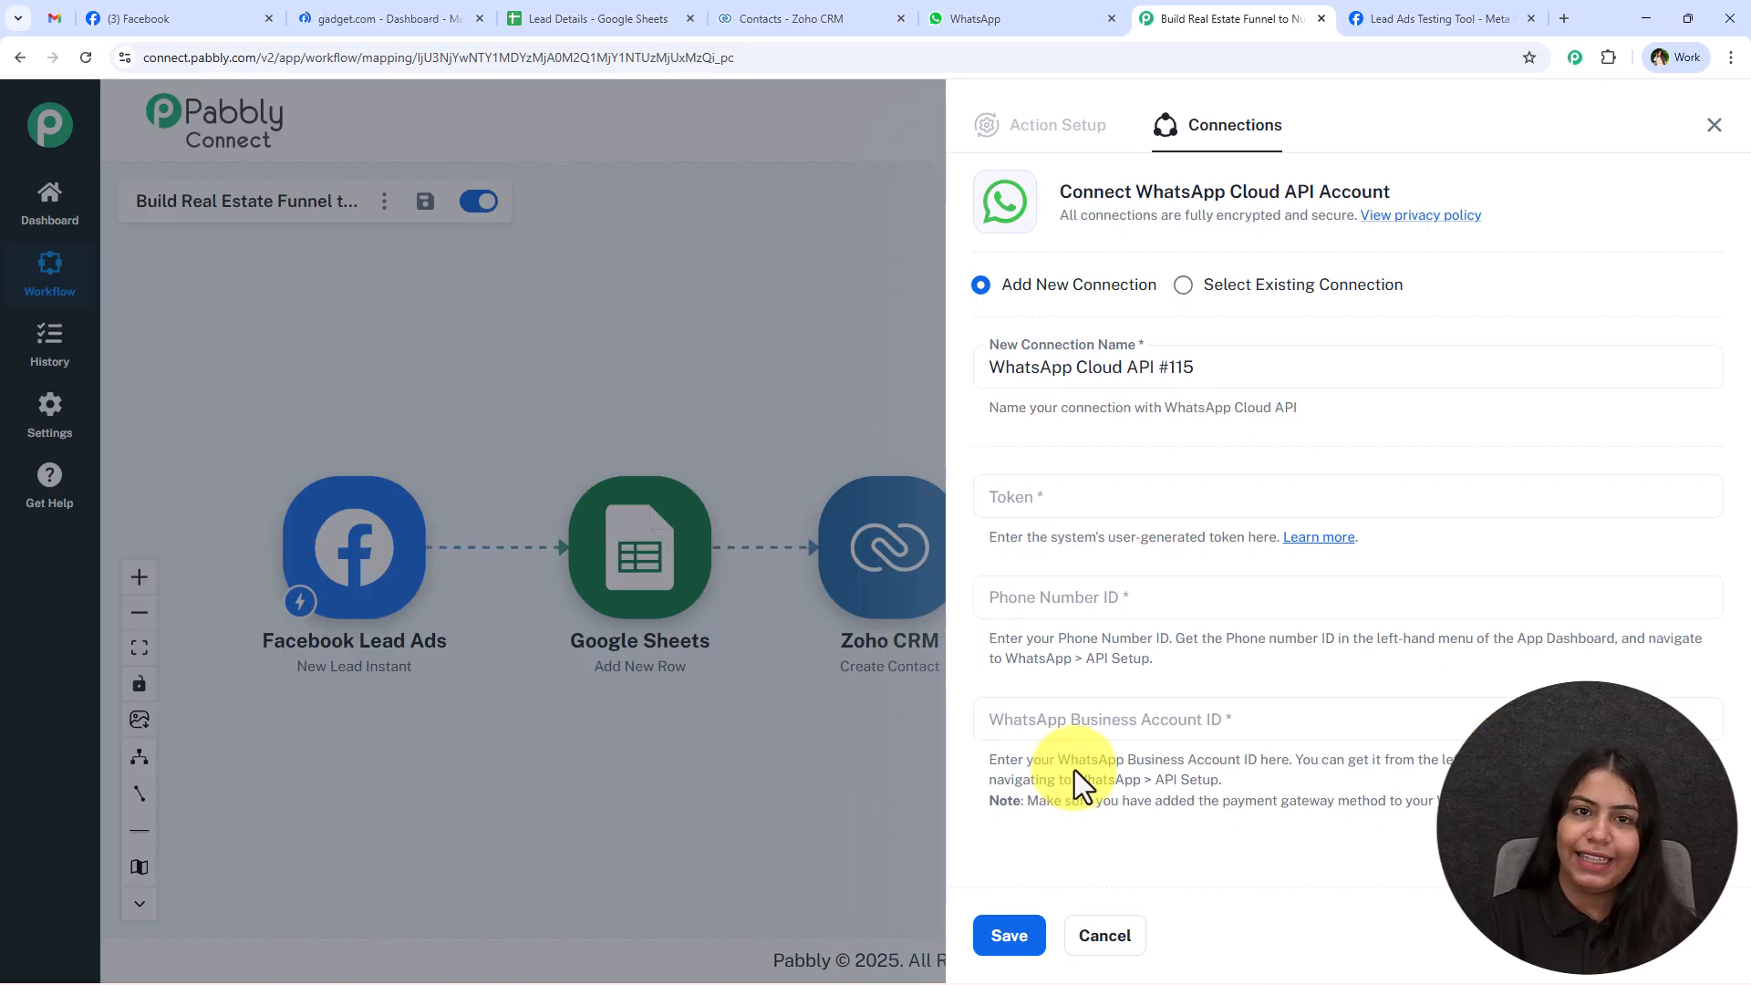
Open the Pabbly forum help thread on the WhatsApp Cloud API token and look through its setup videos.
left_click(1322, 545)
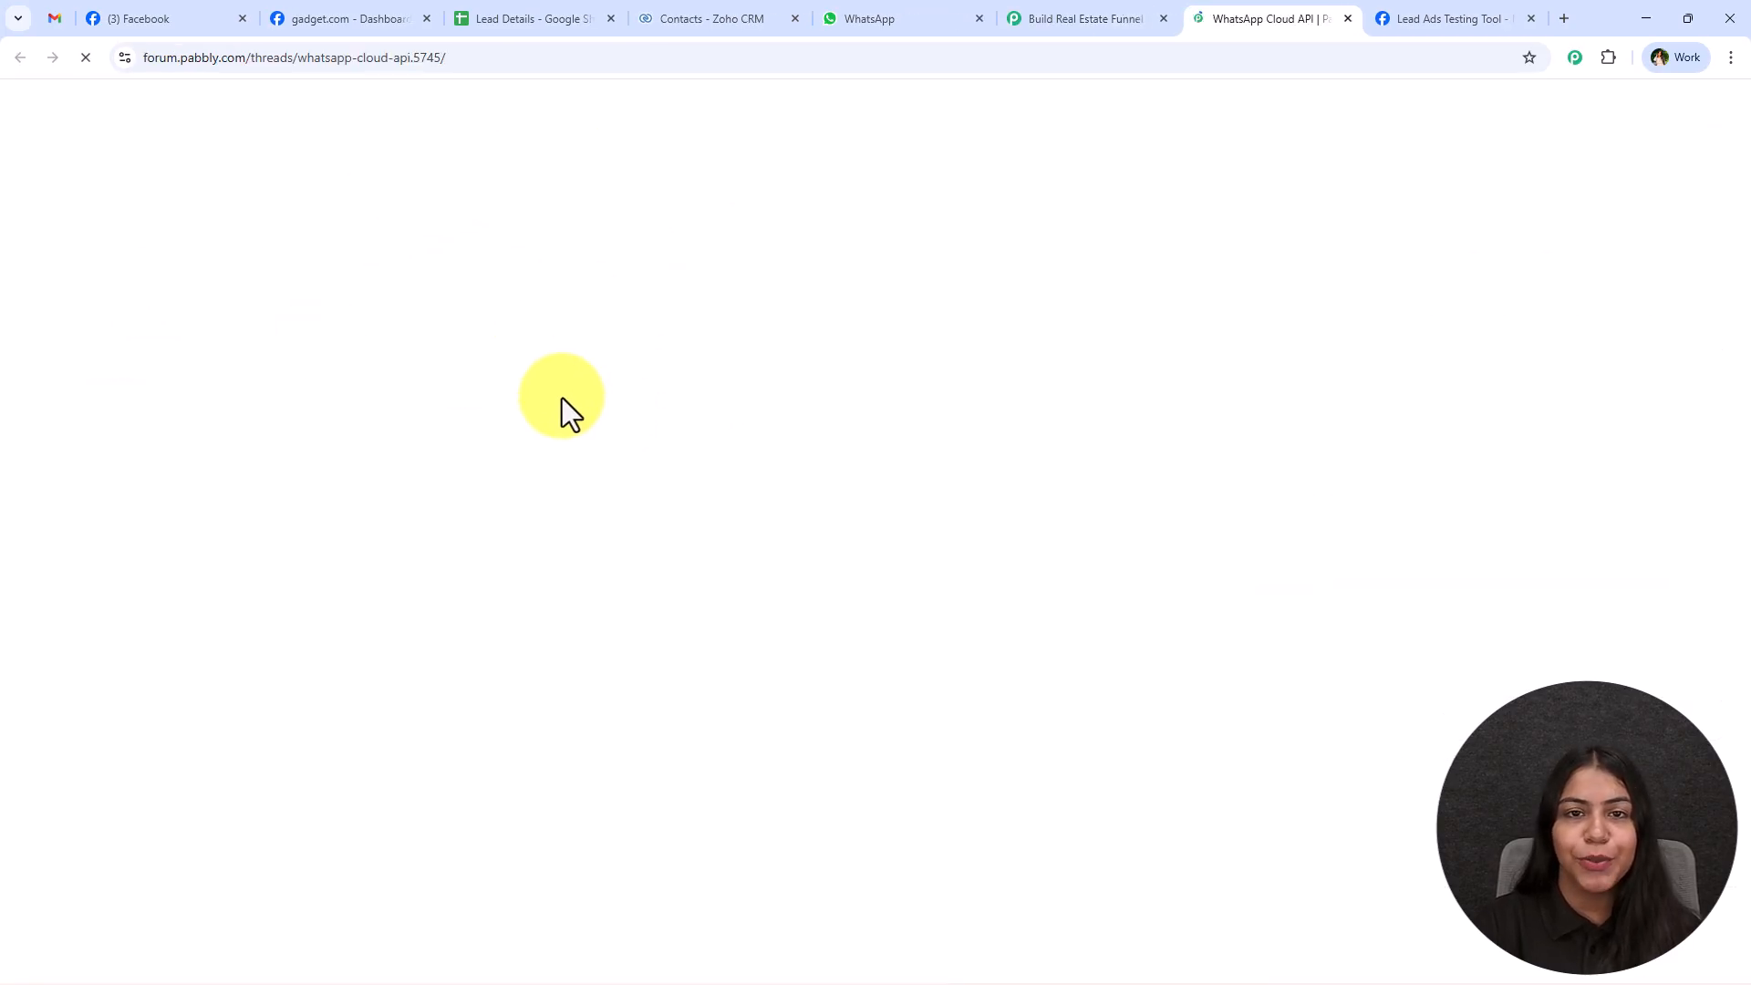
middle_click(988, 477)
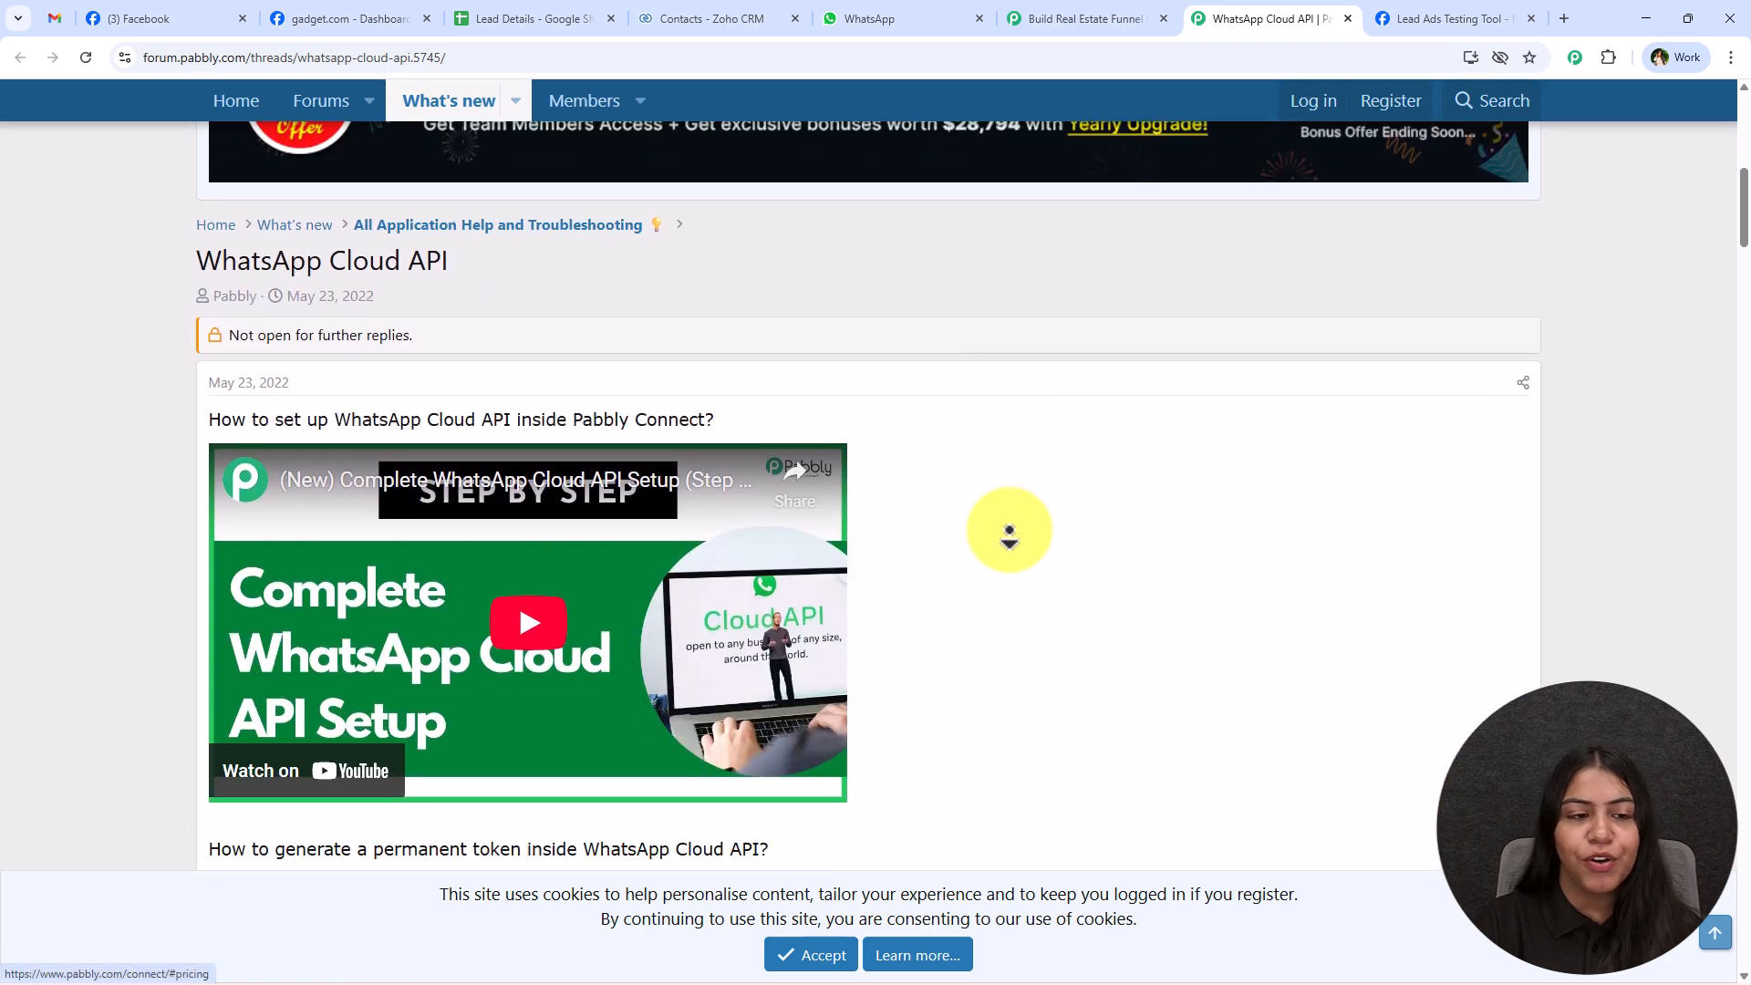
middle_click(1009, 532)
scroll(545, 381, "down", 1)
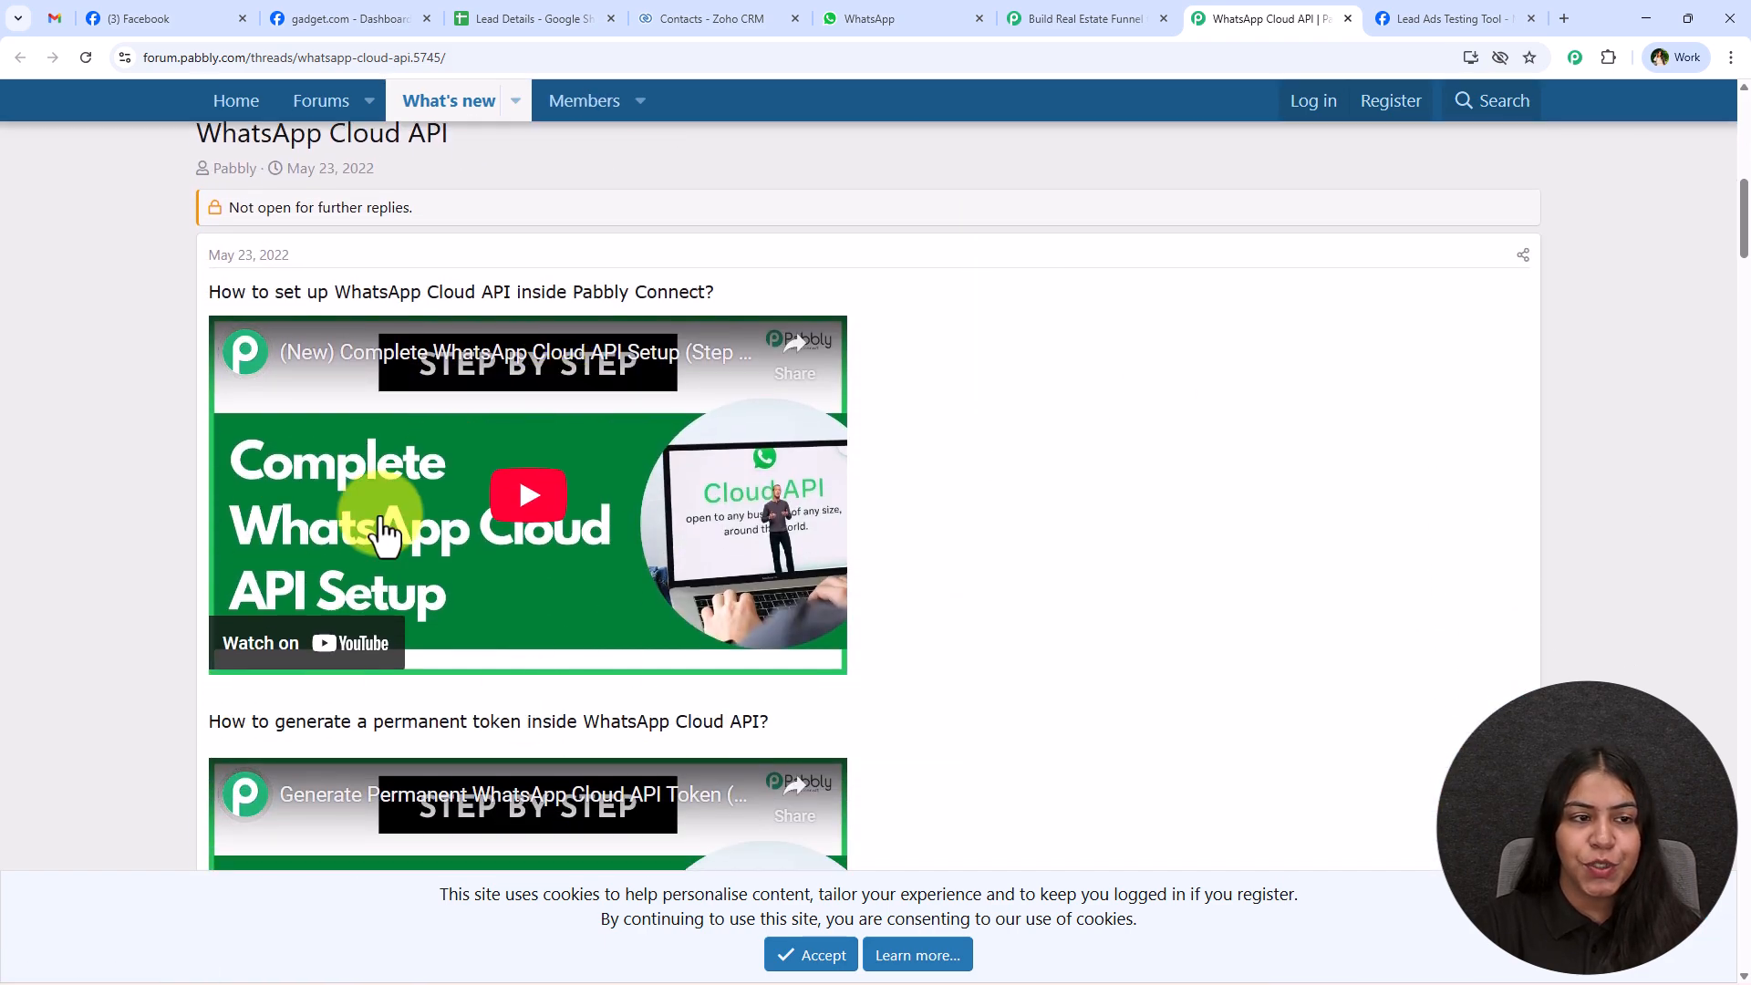
Review the Cloud API setup and permanent token video sections of the help thread, and close the thread.
left_click_drag(203, 293, 738, 301)
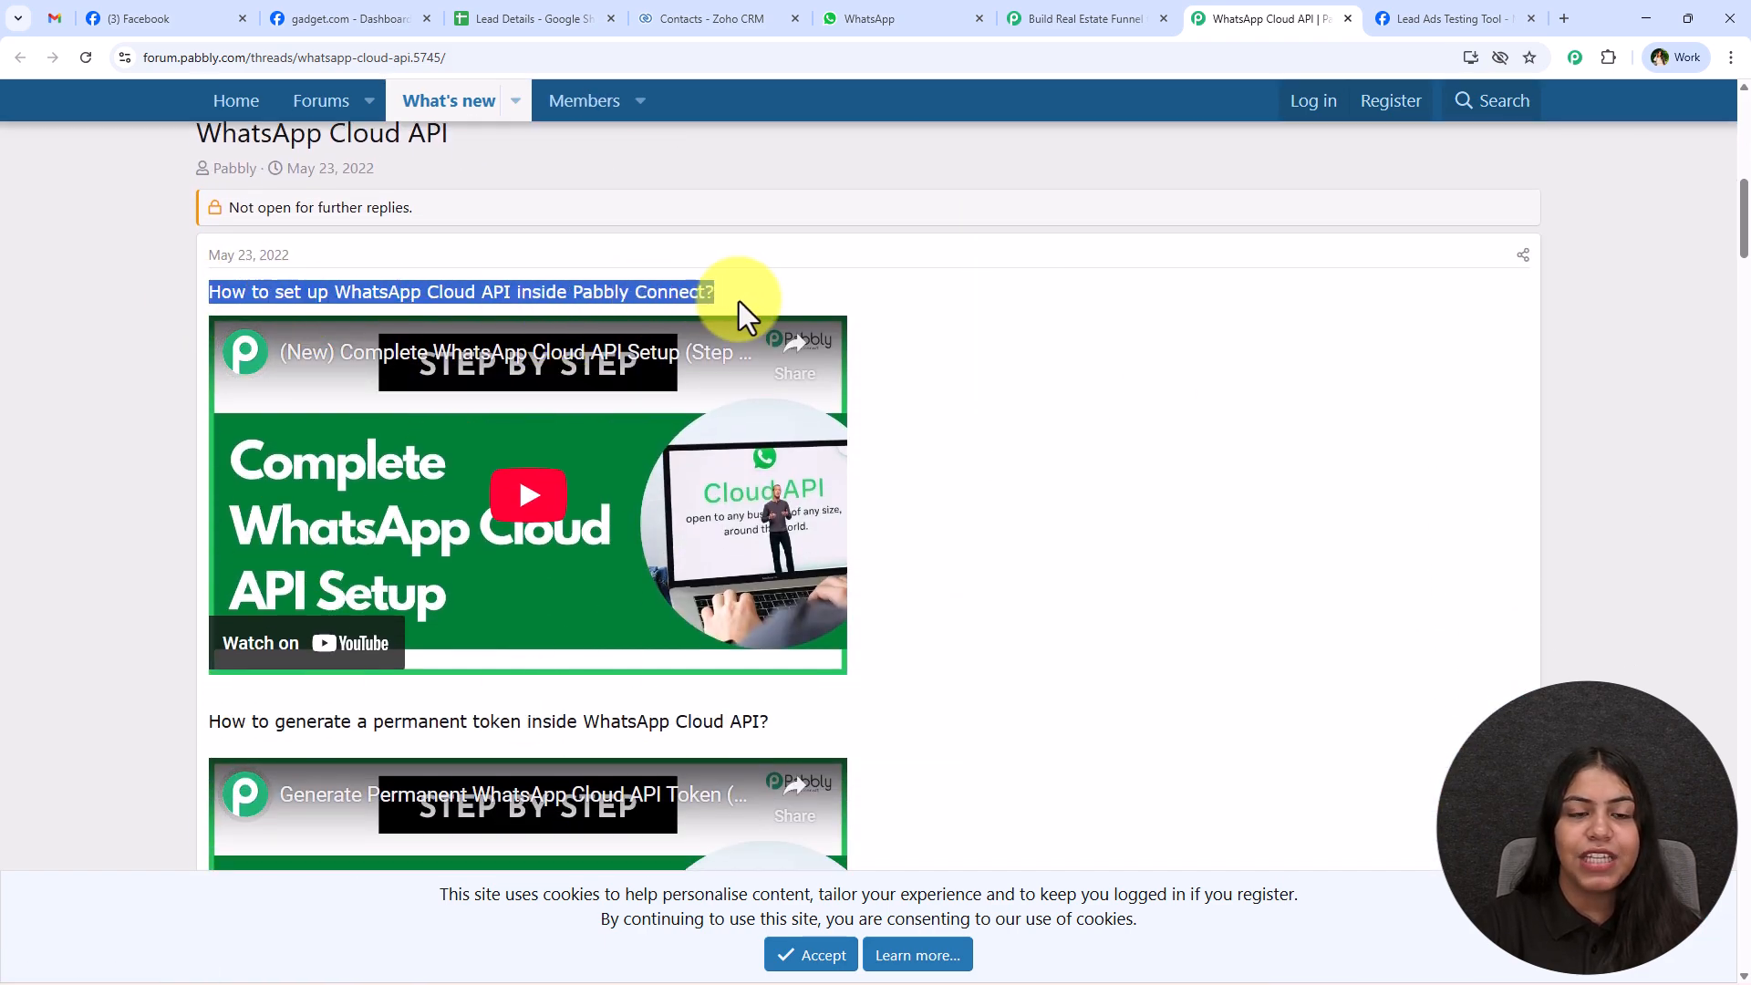
left_click(1053, 333)
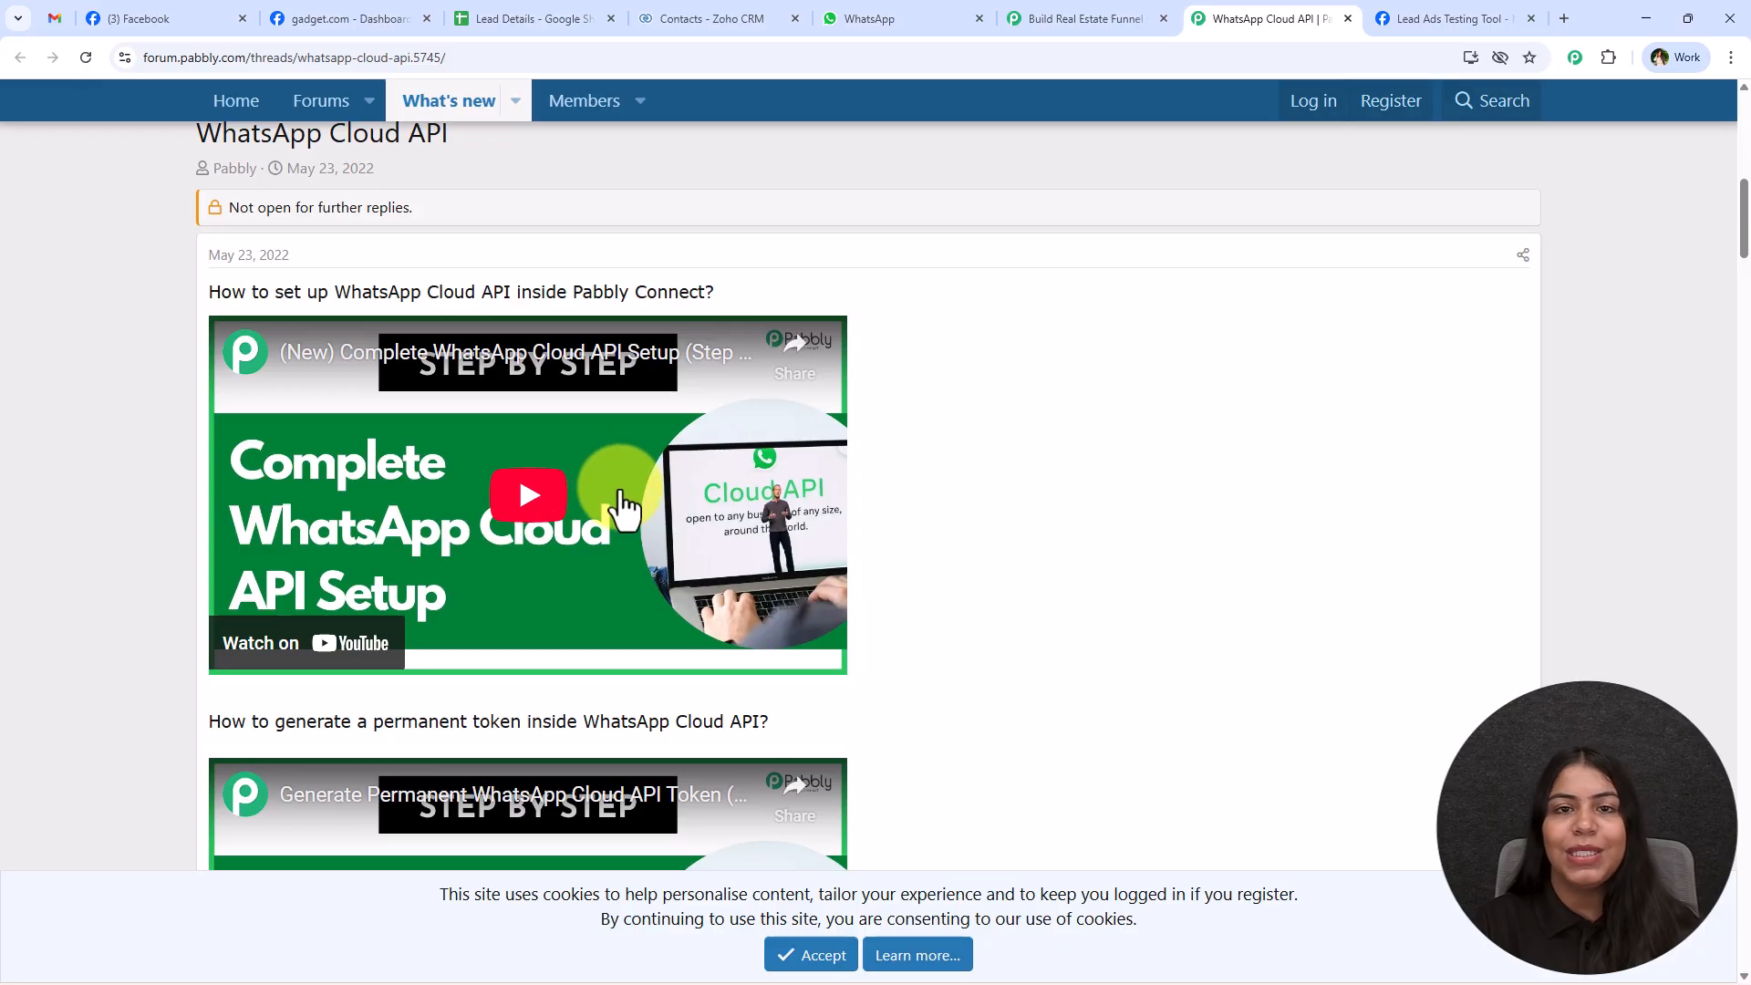
scroll(620, 501, "down", 4)
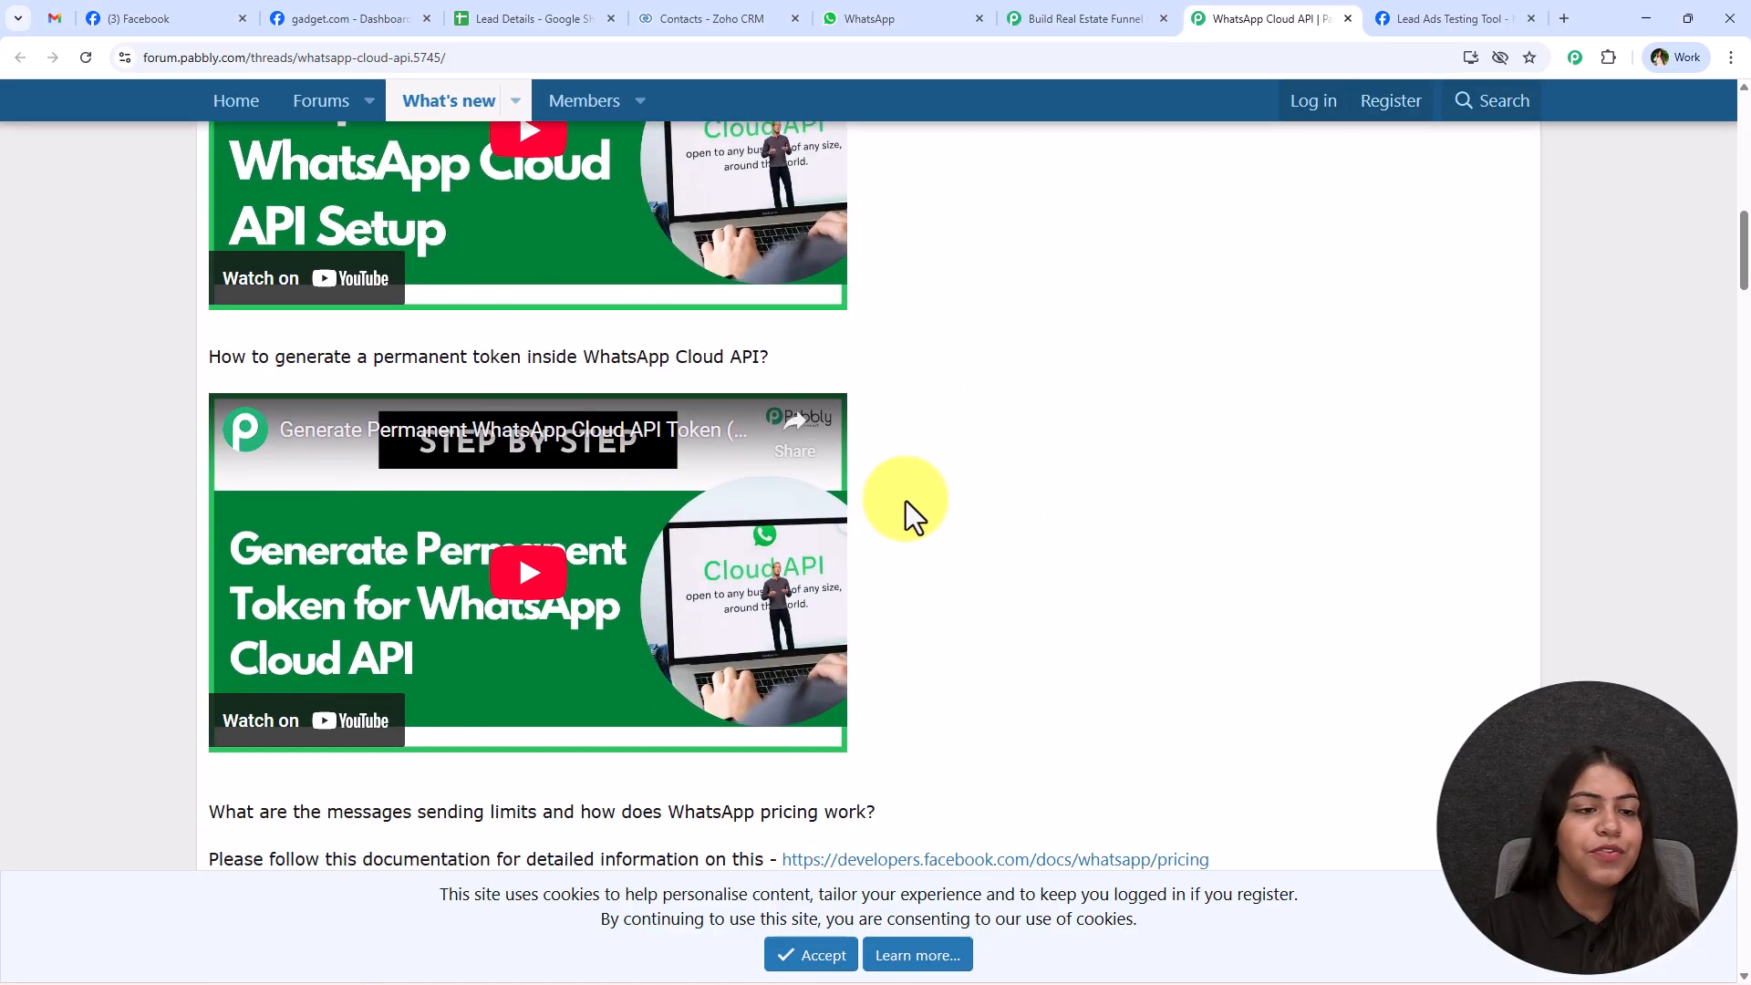
scroll(411, 483, "down", 1)
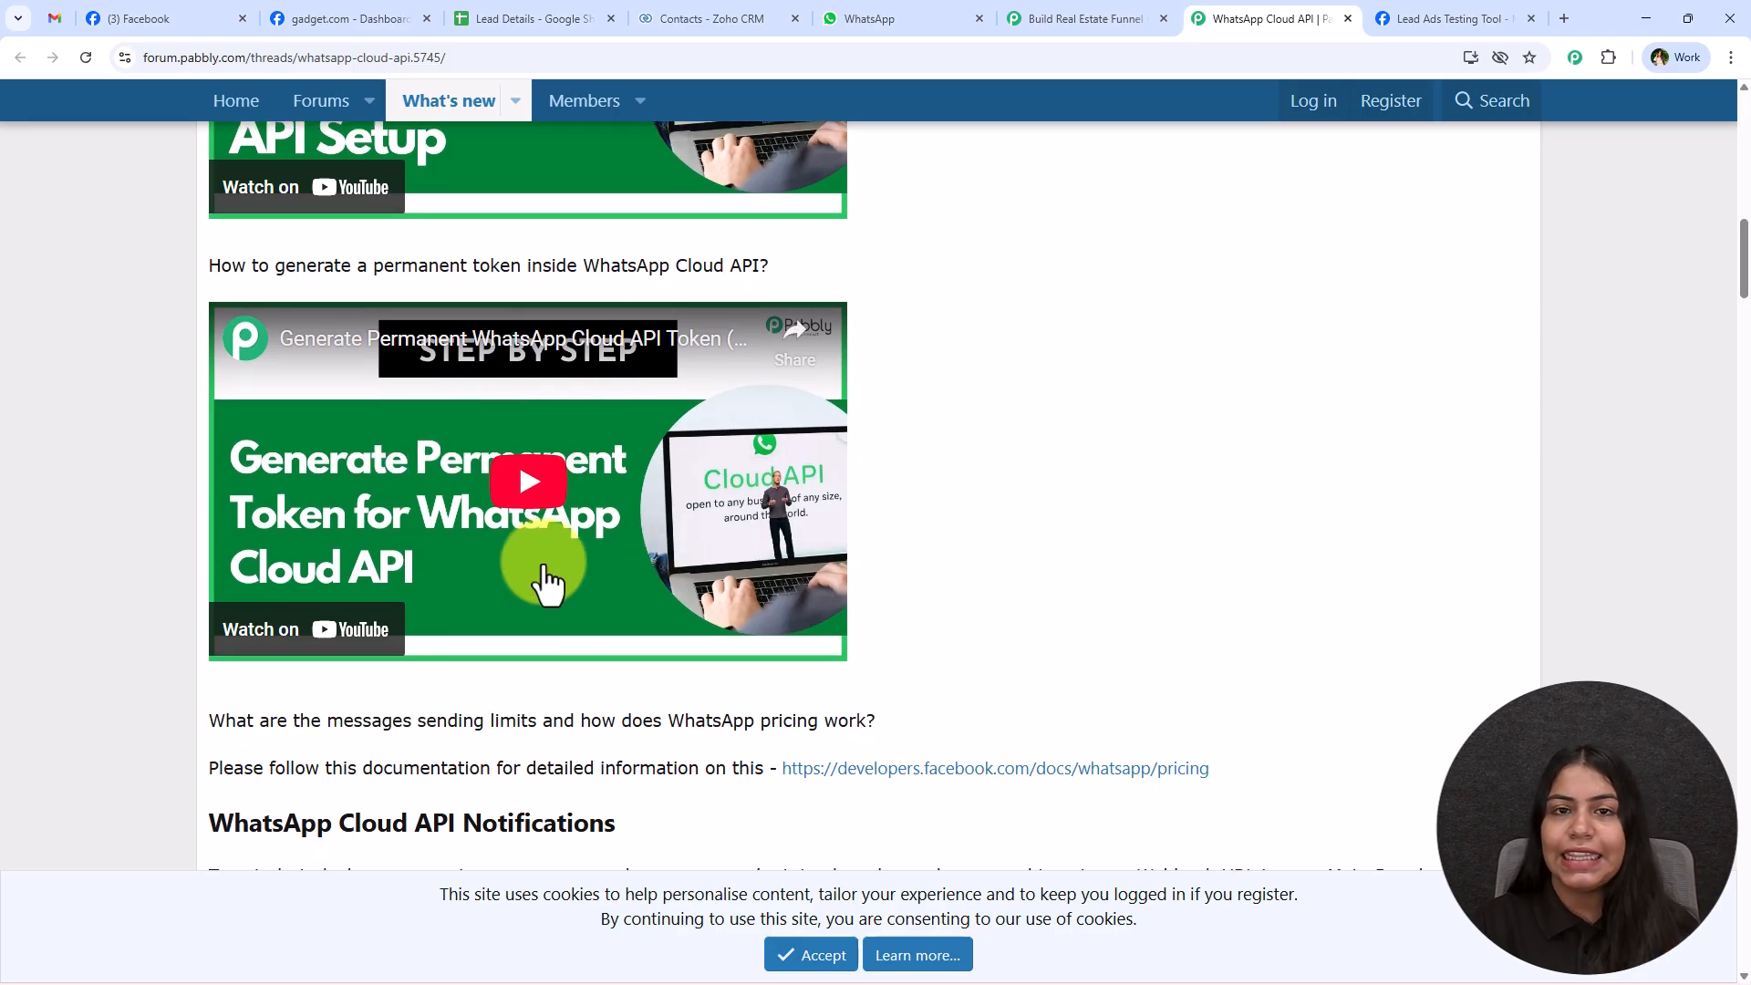
left_click(1348, 18)
Open the WhatsApp API Setup page of the gadget.com app in the Meta dashboard and copy the temporary access token.
left_click(1148, 493)
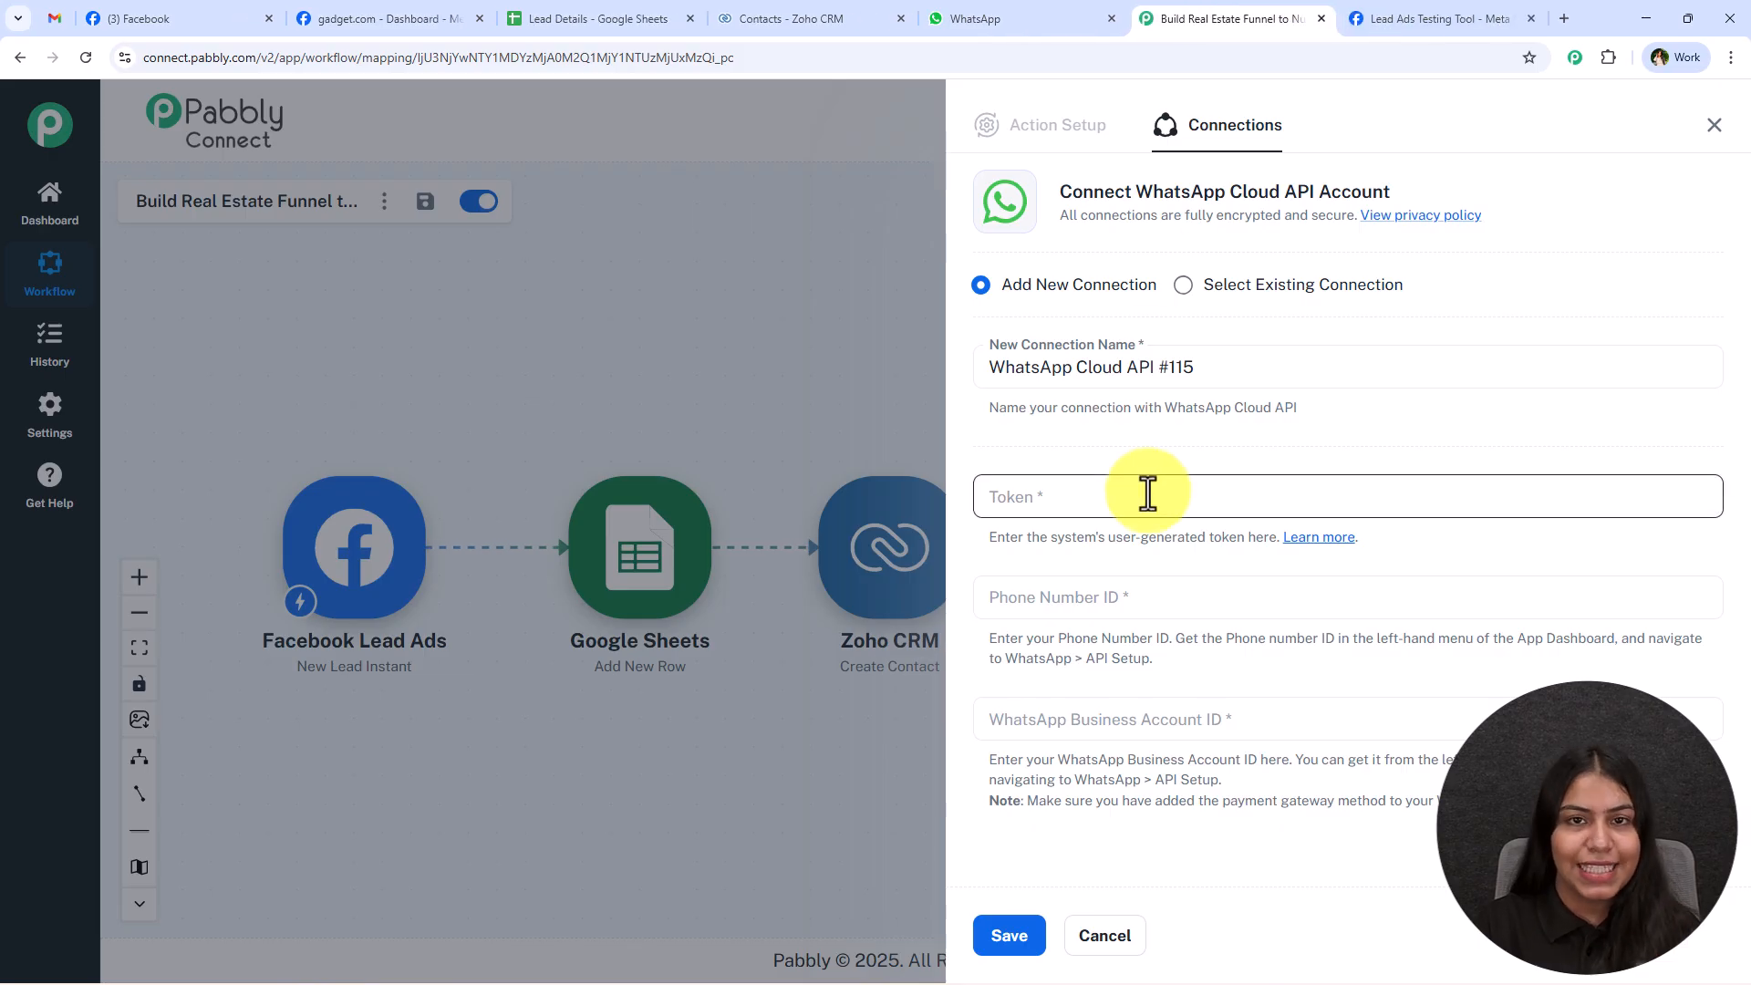
left_click(406, 18)
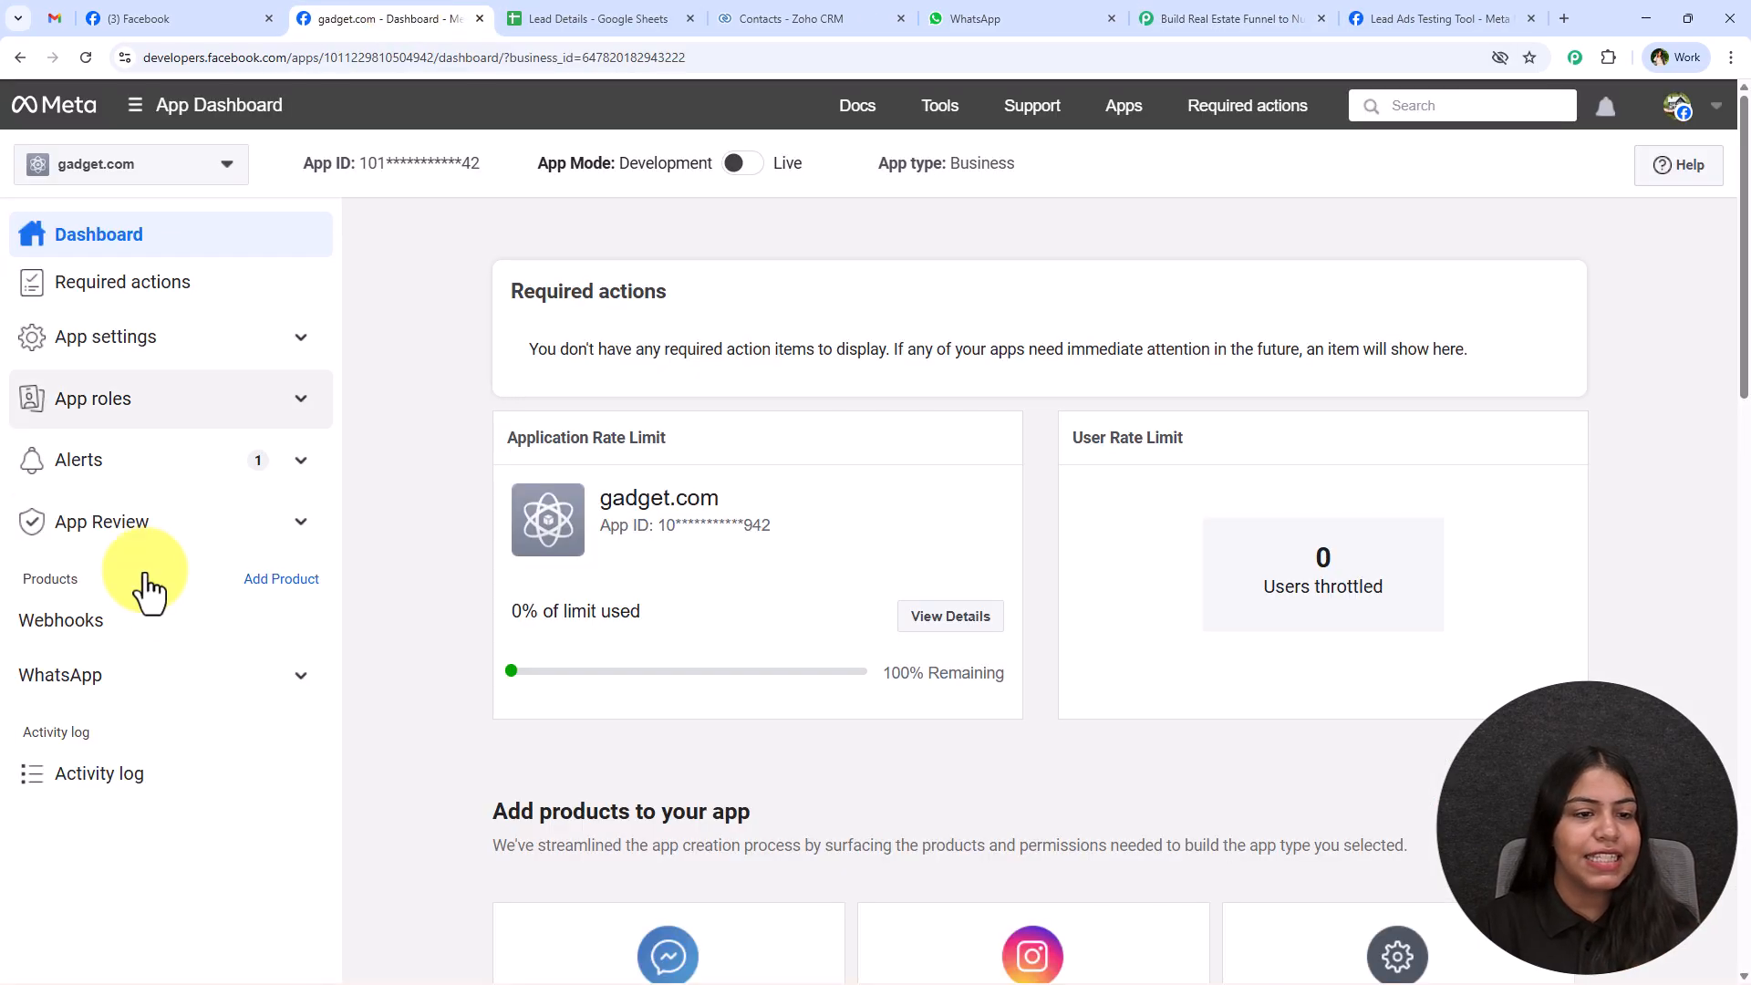
left_click(67, 702)
left_click(101, 766)
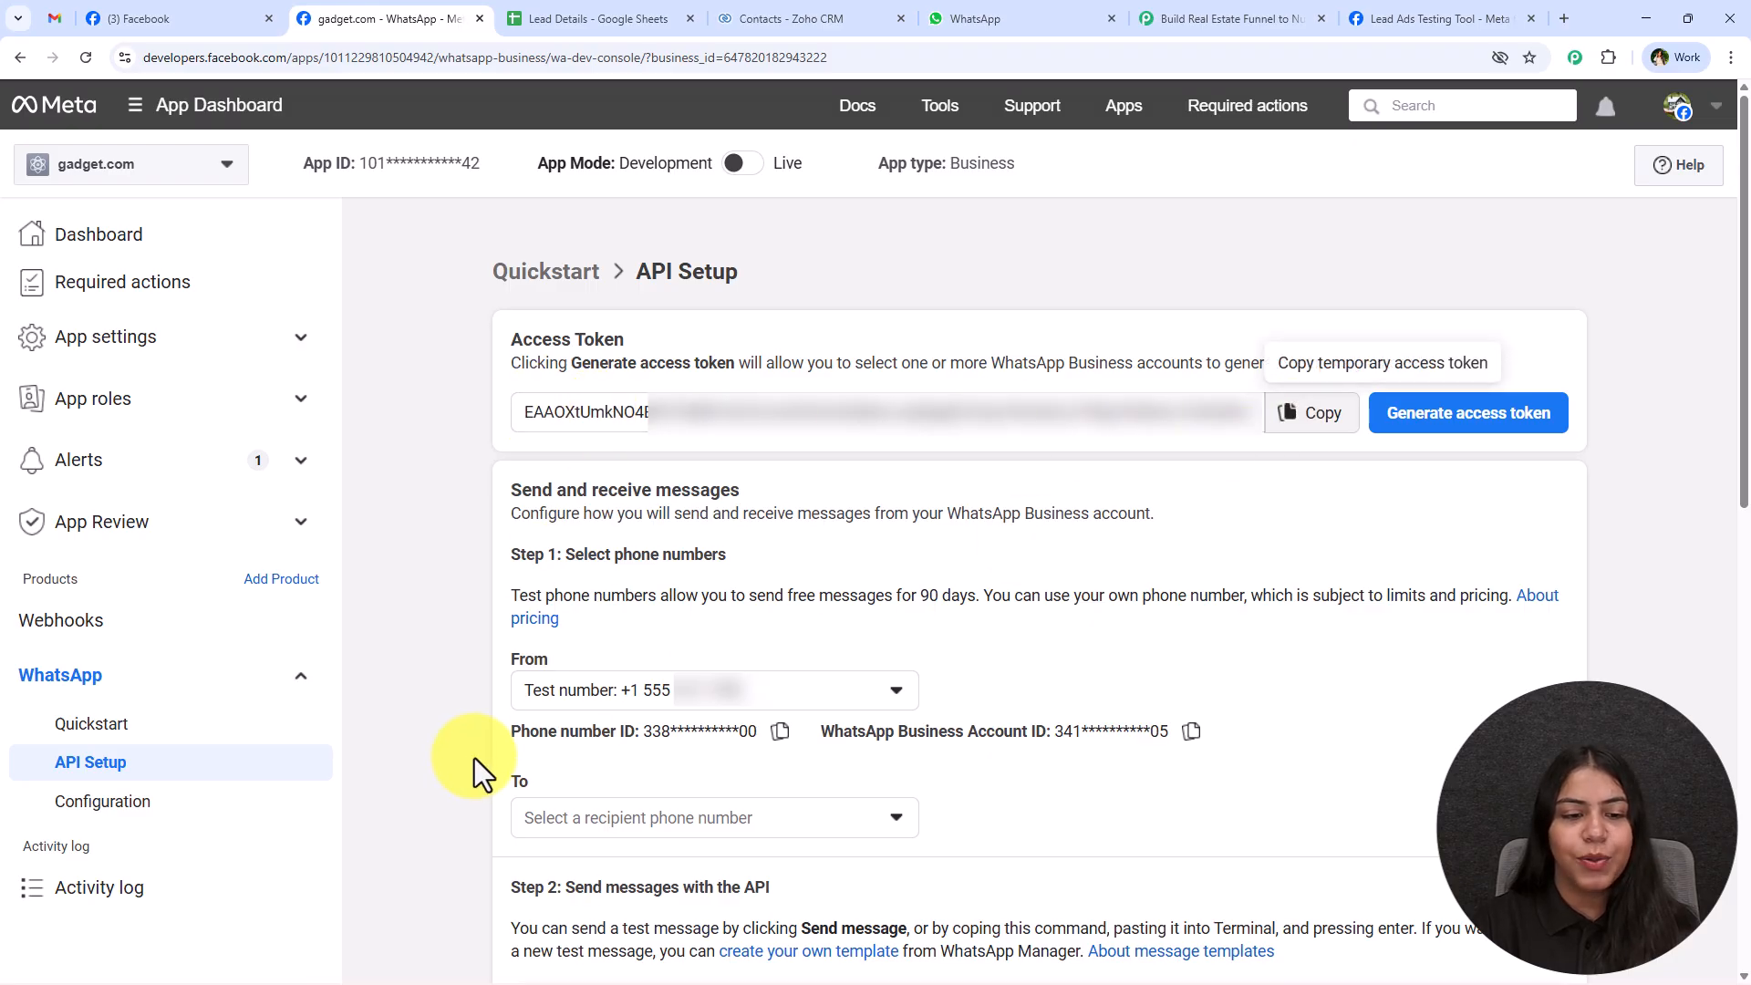
left_click_drag(503, 734, 1201, 764)
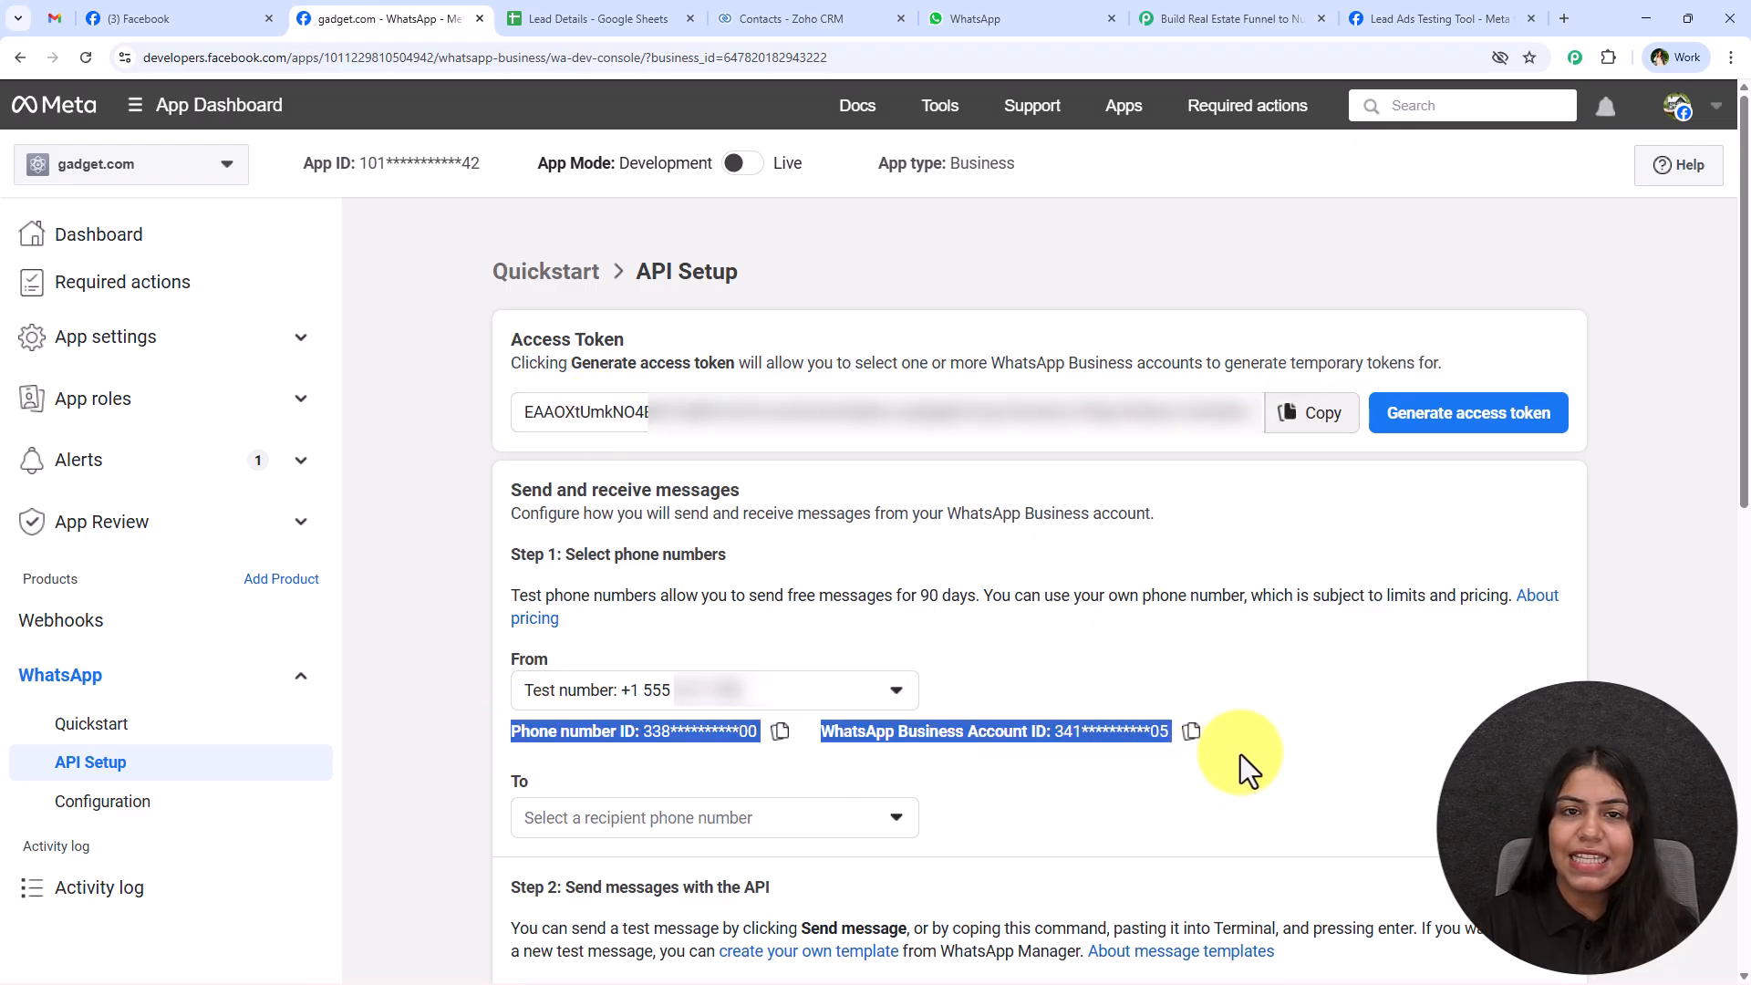
left_click(1313, 428)
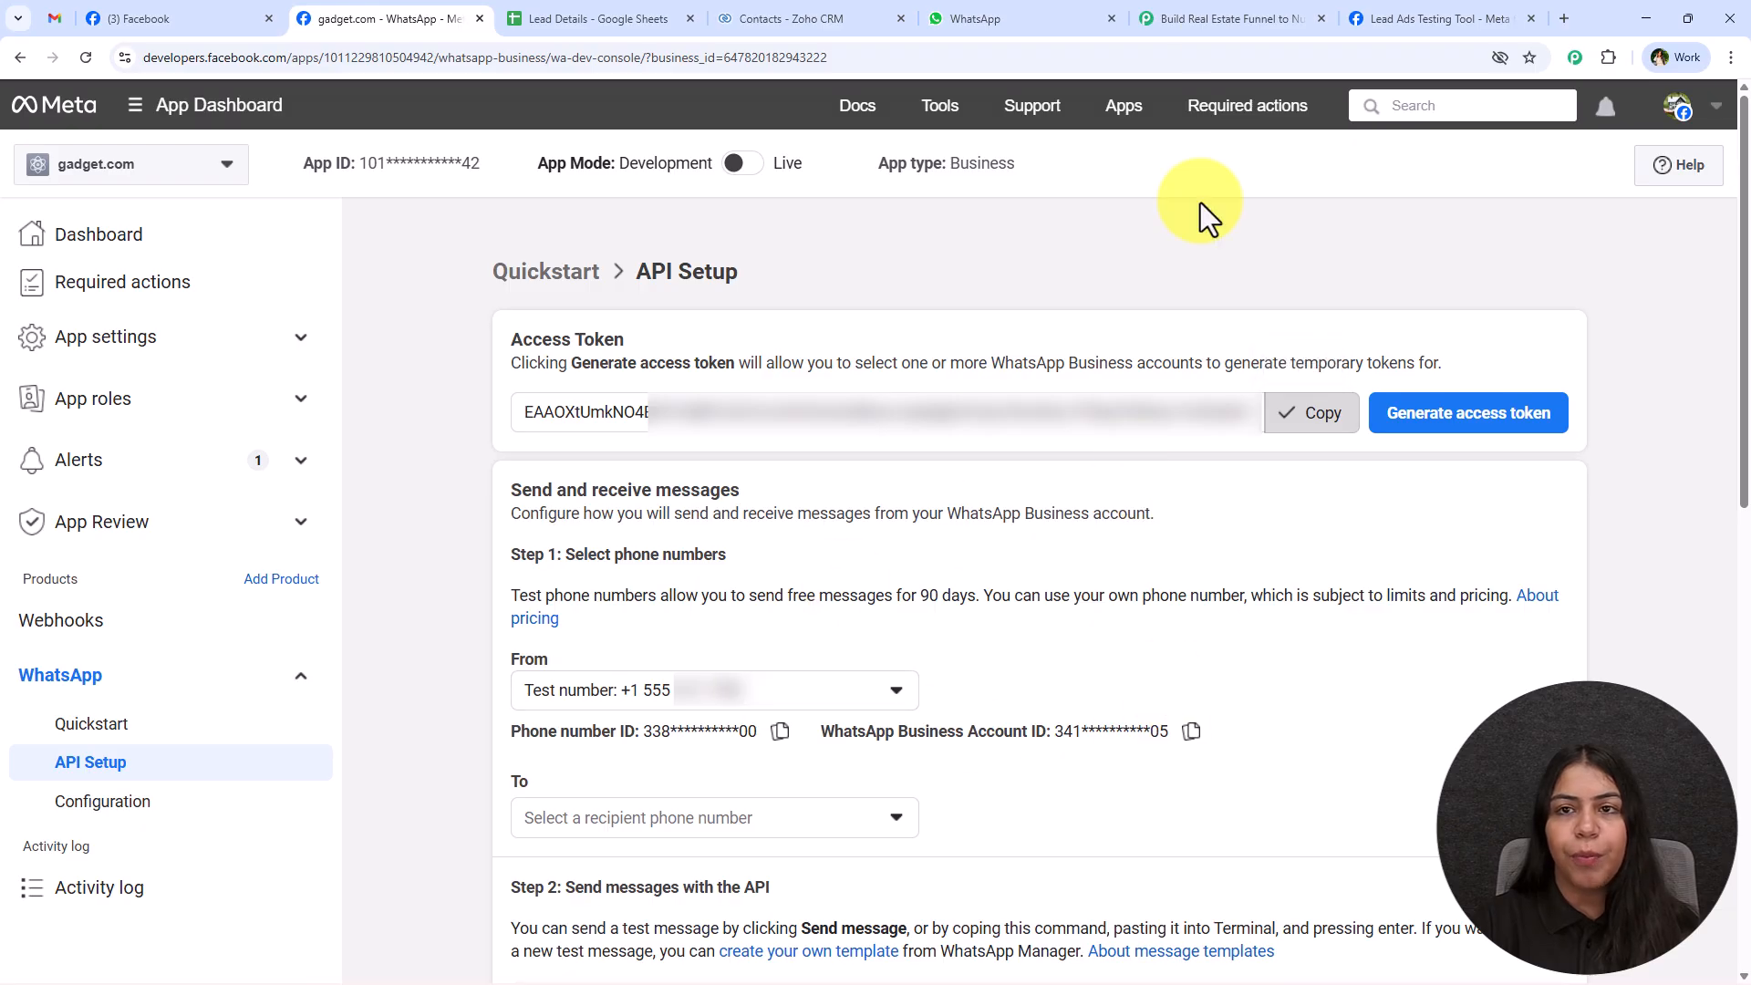
Paste the copied access token into the Token field of the new WhatsApp Cloud API connection in Pabbly Connect.
left_click(1276, 18)
right_click(1045, 505)
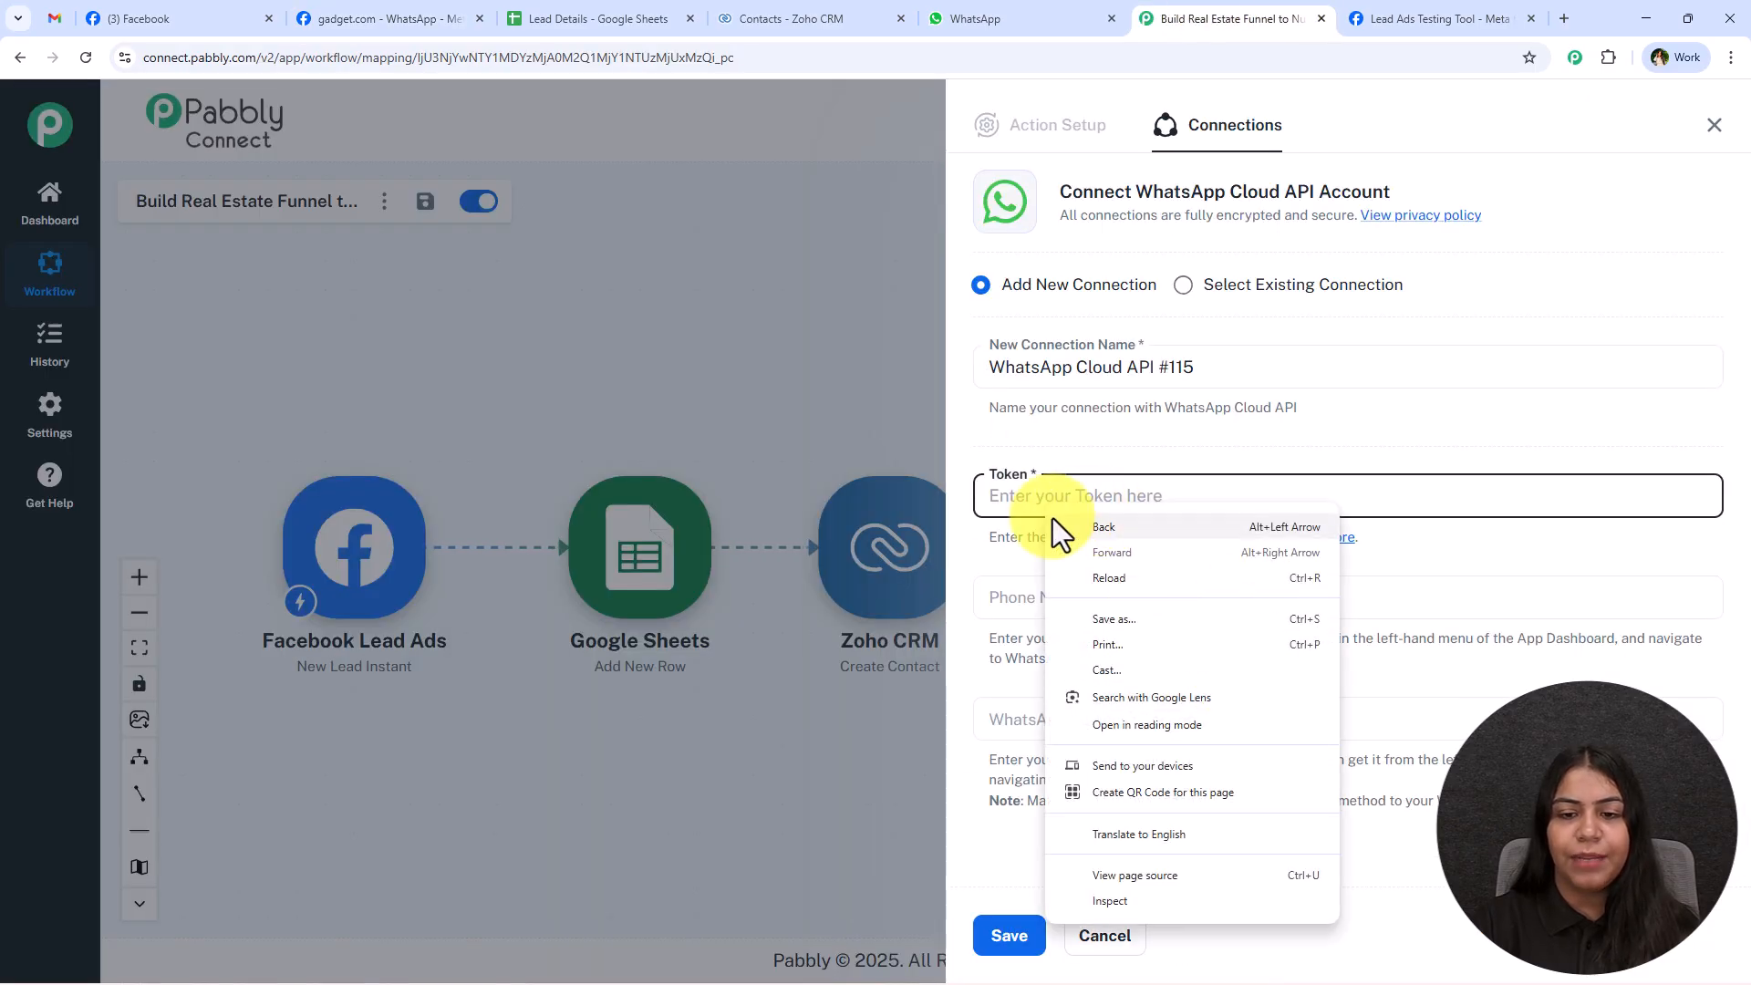
left_click(996, 492)
right_click(997, 494)
left_click(1081, 717)
Copy the phone number ID from Meta's API Setup page into the connection's Phone Number ID field.
left_click(1079, 596)
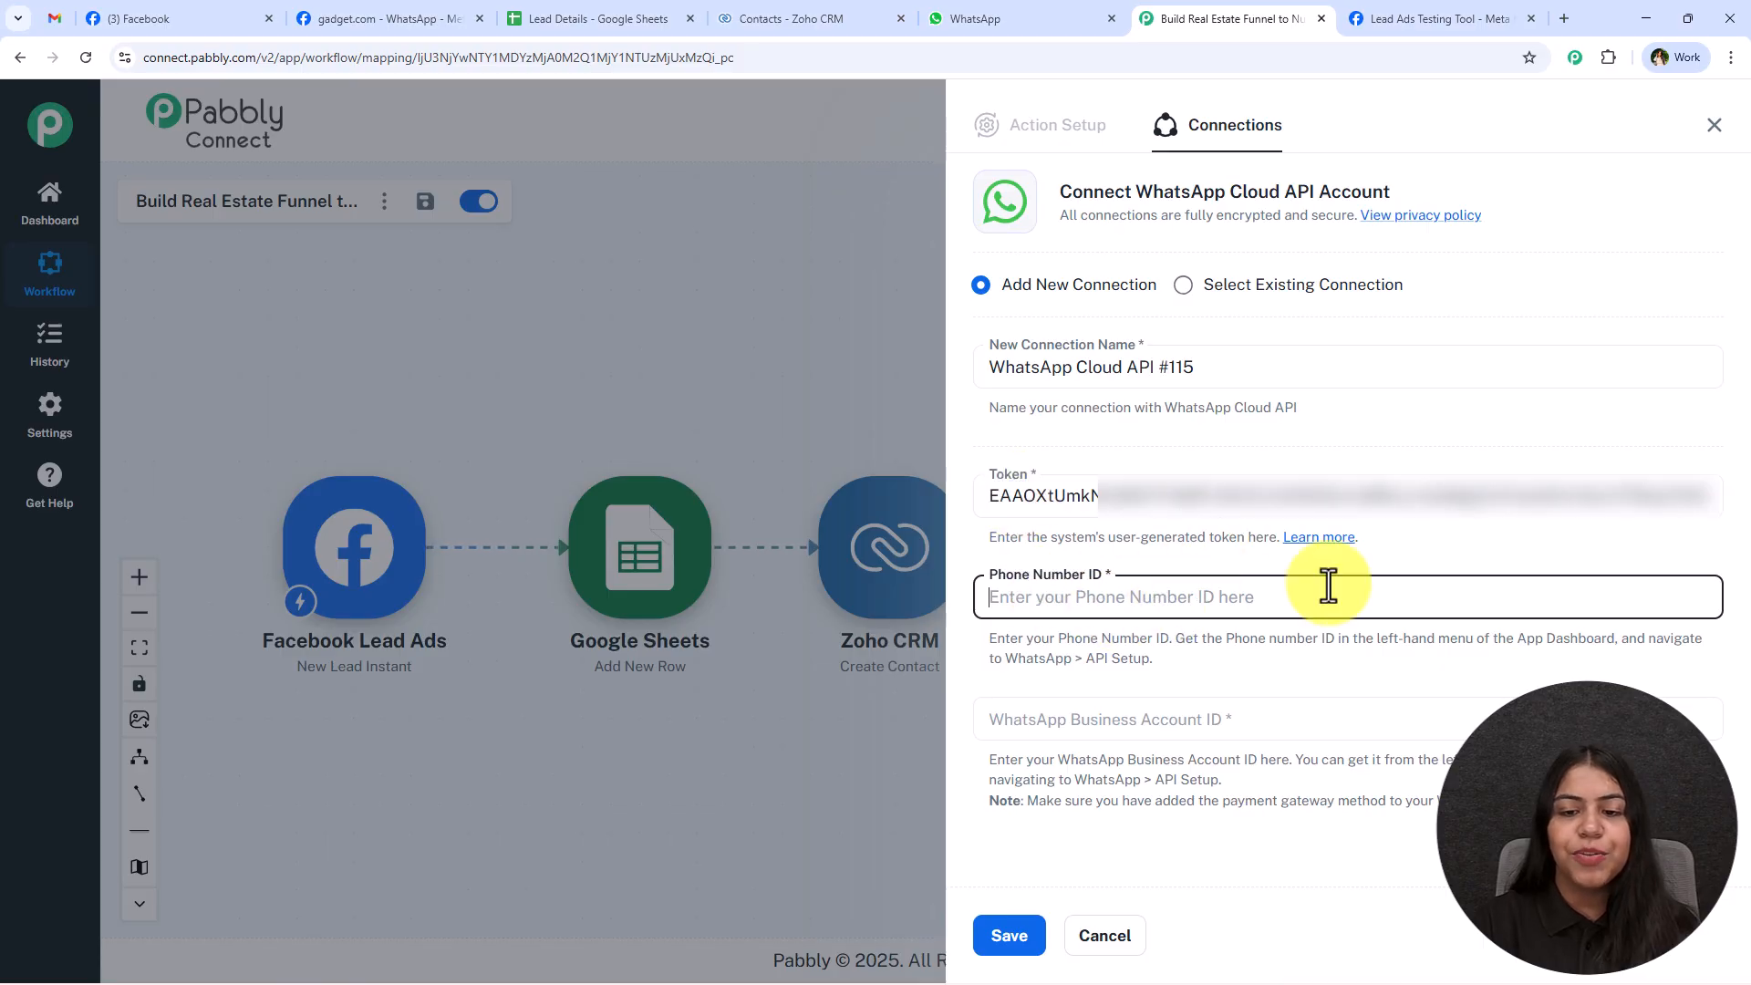
left_click(410, 18)
left_click(781, 730)
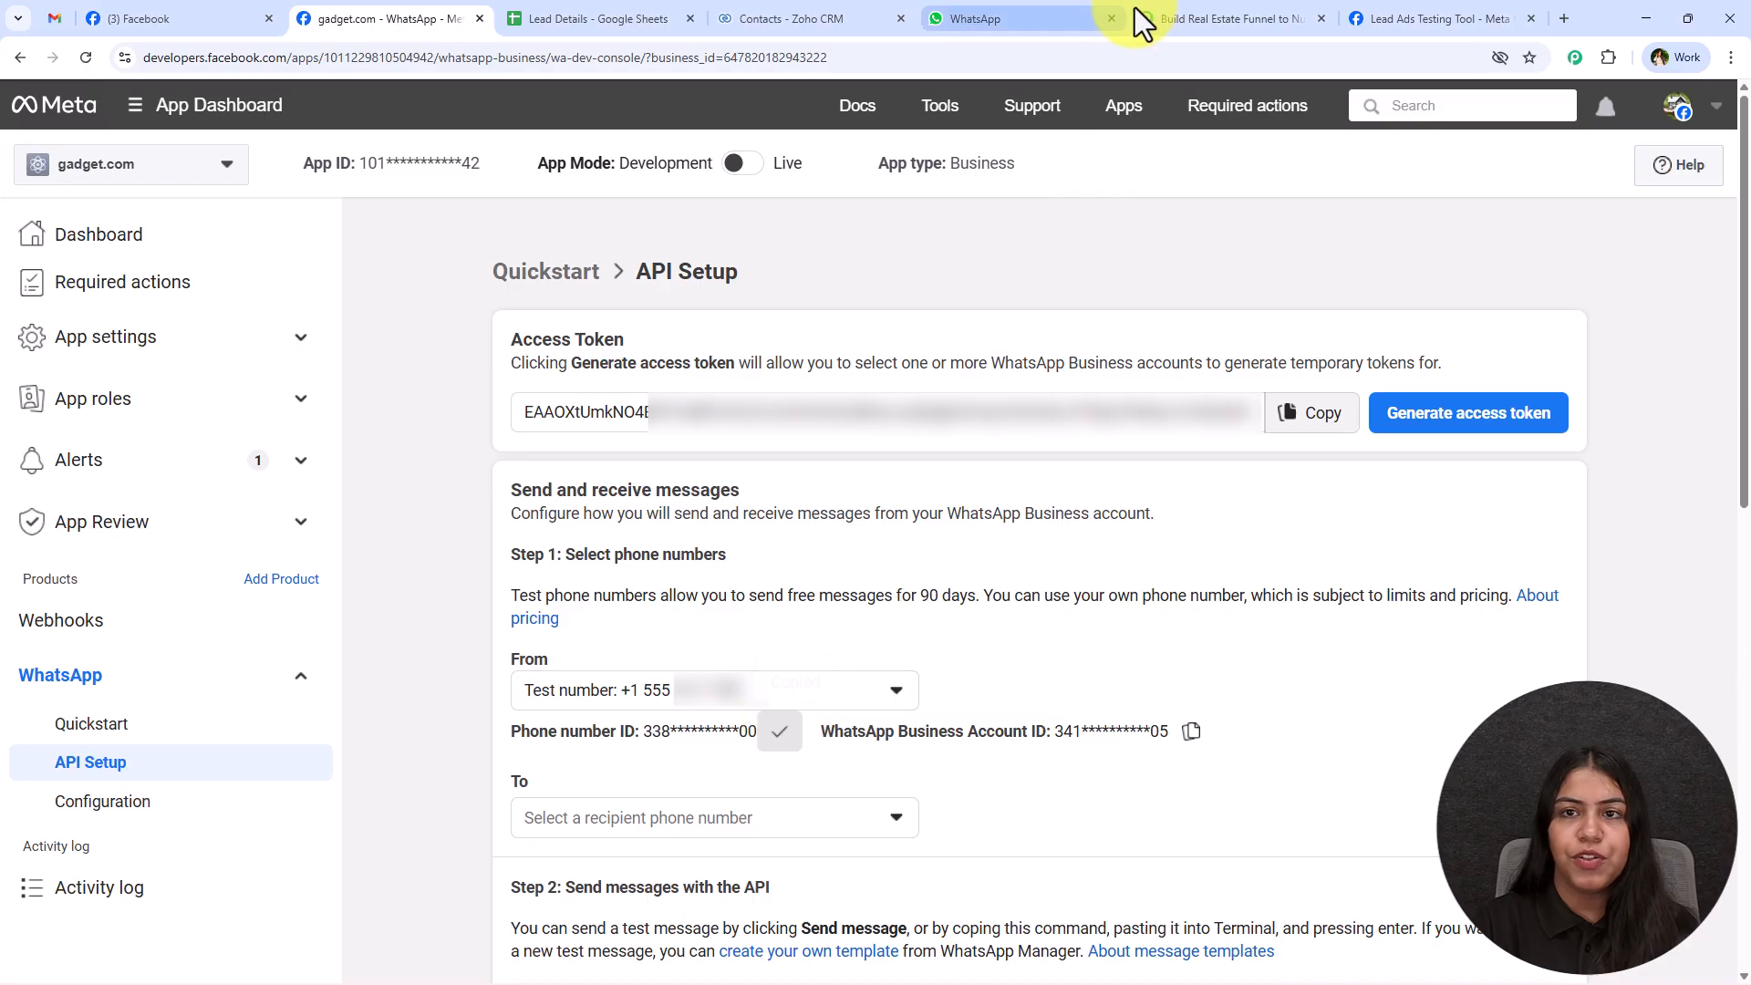
left_click(1227, 18)
key("ctrl+v")
Copy the WhatsApp Business Account ID from Meta's API Setup page into the connection and save it.
left_click(306, 16)
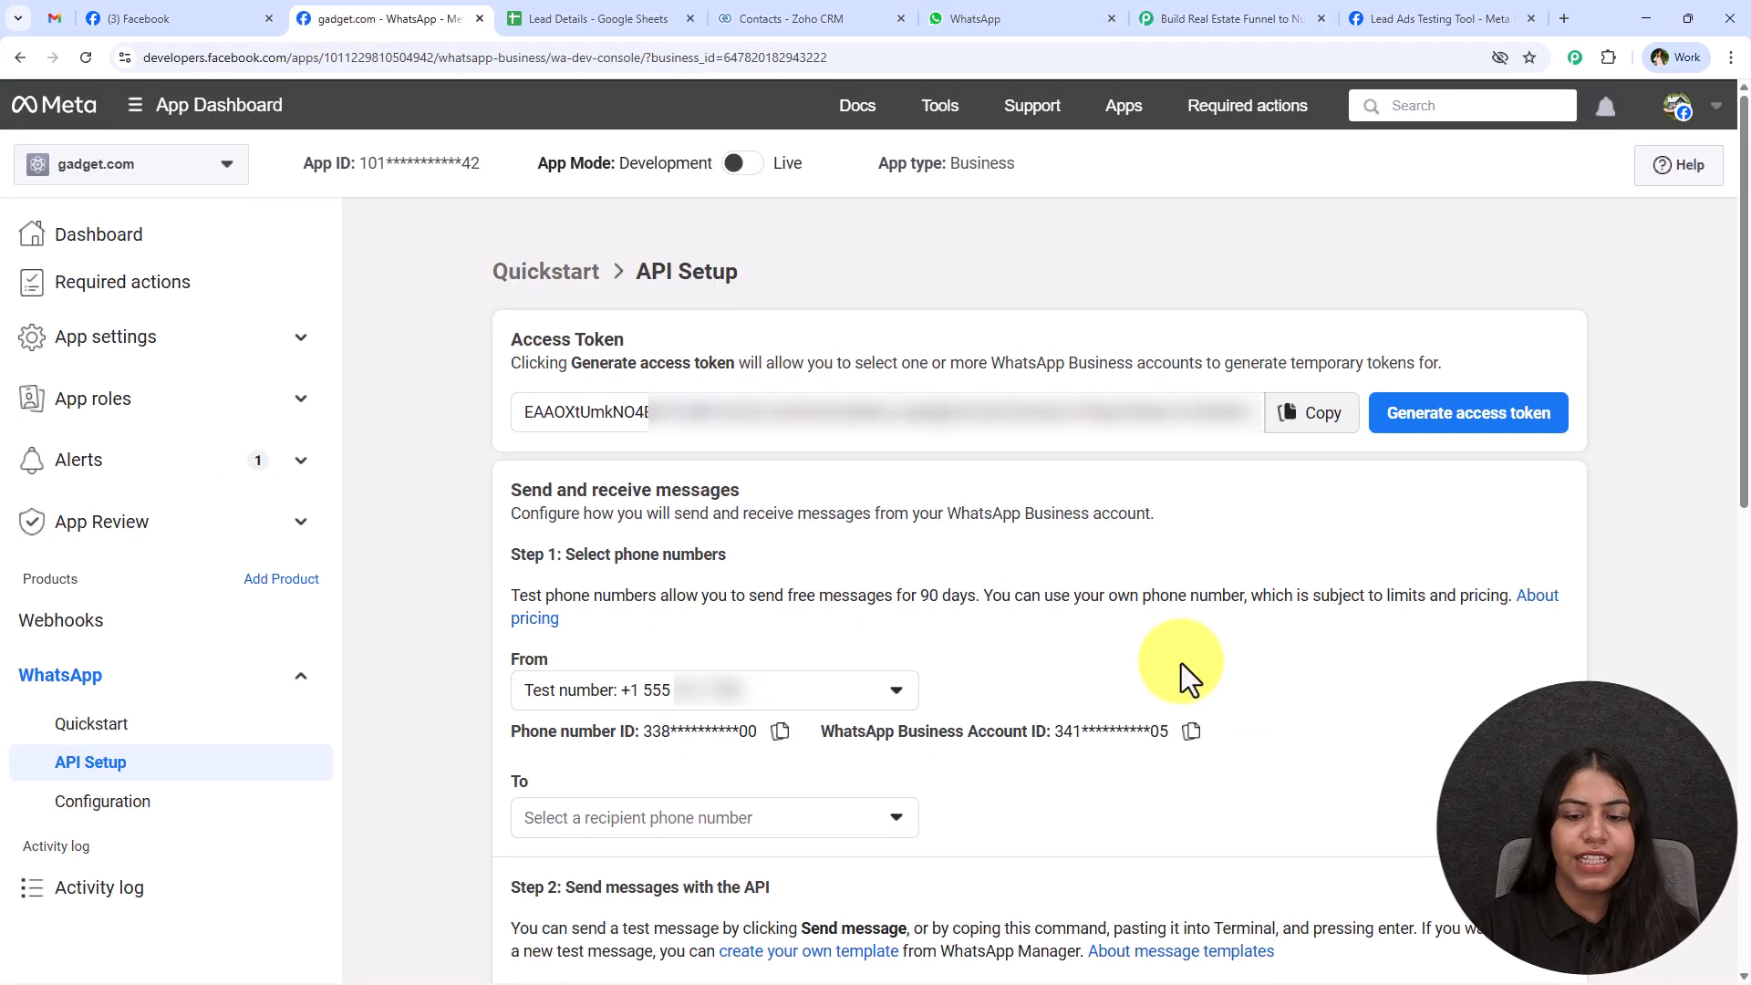
left_click(1176, 731)
left_click(1150, 19)
left_click(1151, 714)
key("ctrl+v")
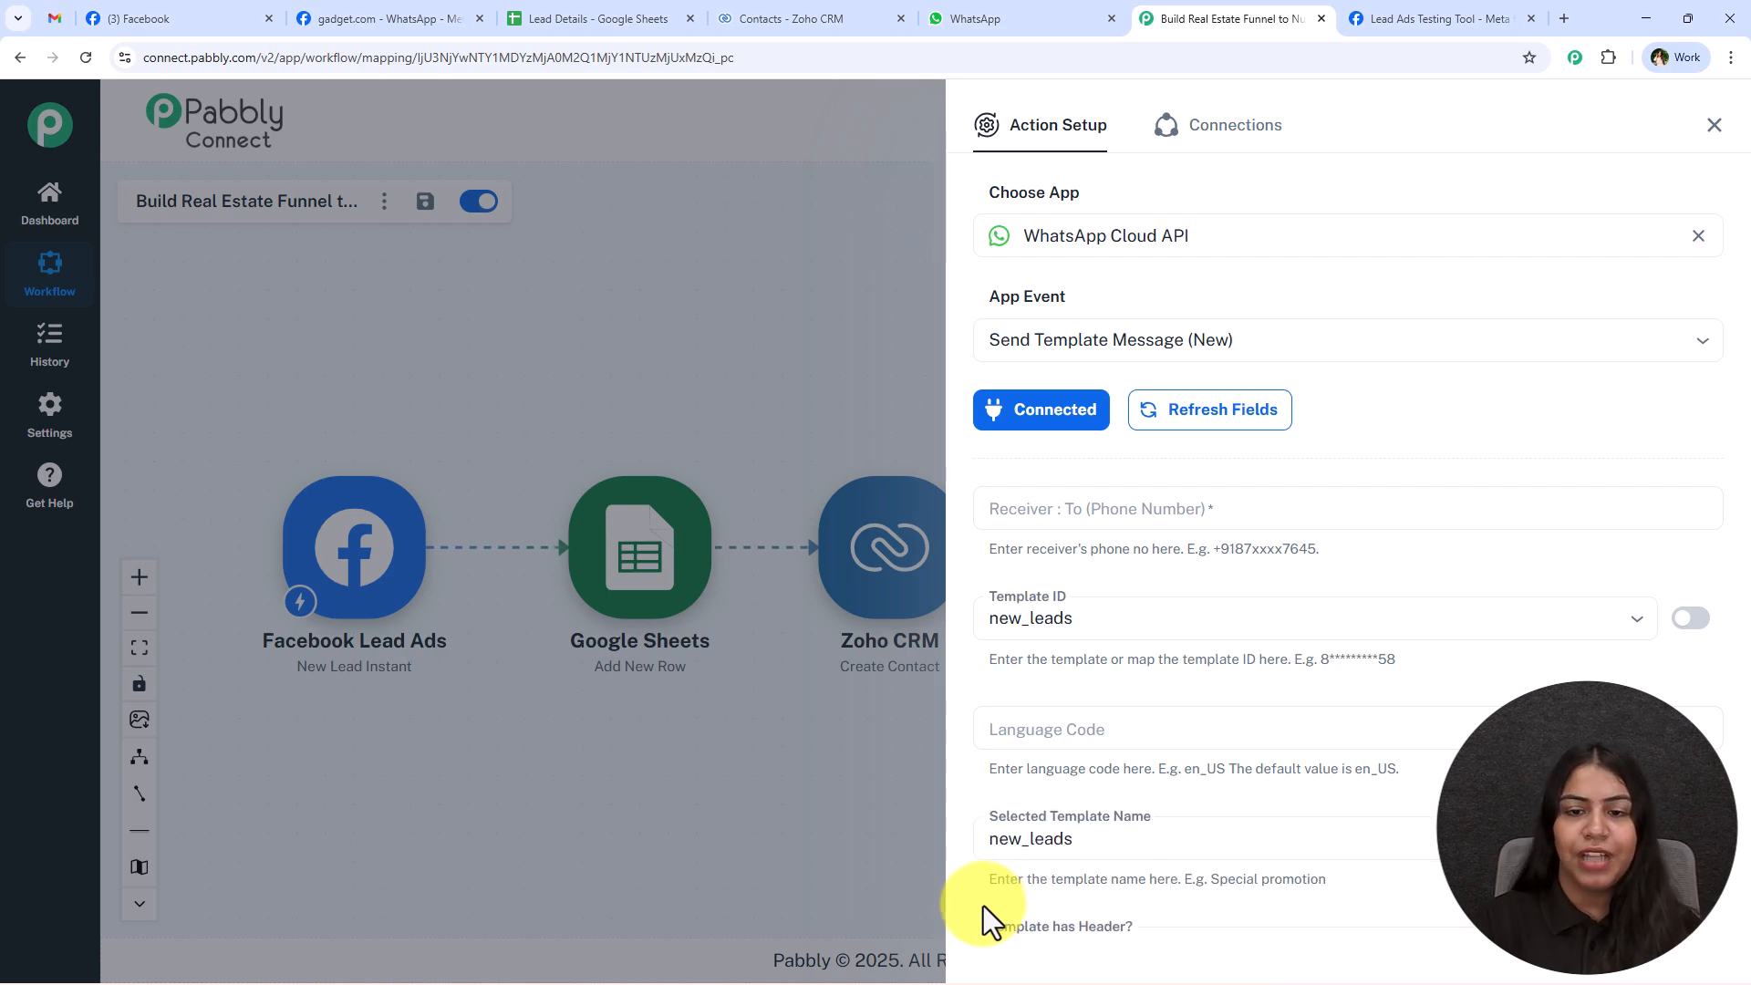
Map the receiver's phone number to the phone_number field from the Facebook Lead Ads step.
left_click(1301, 504)
left_click(1238, 560)
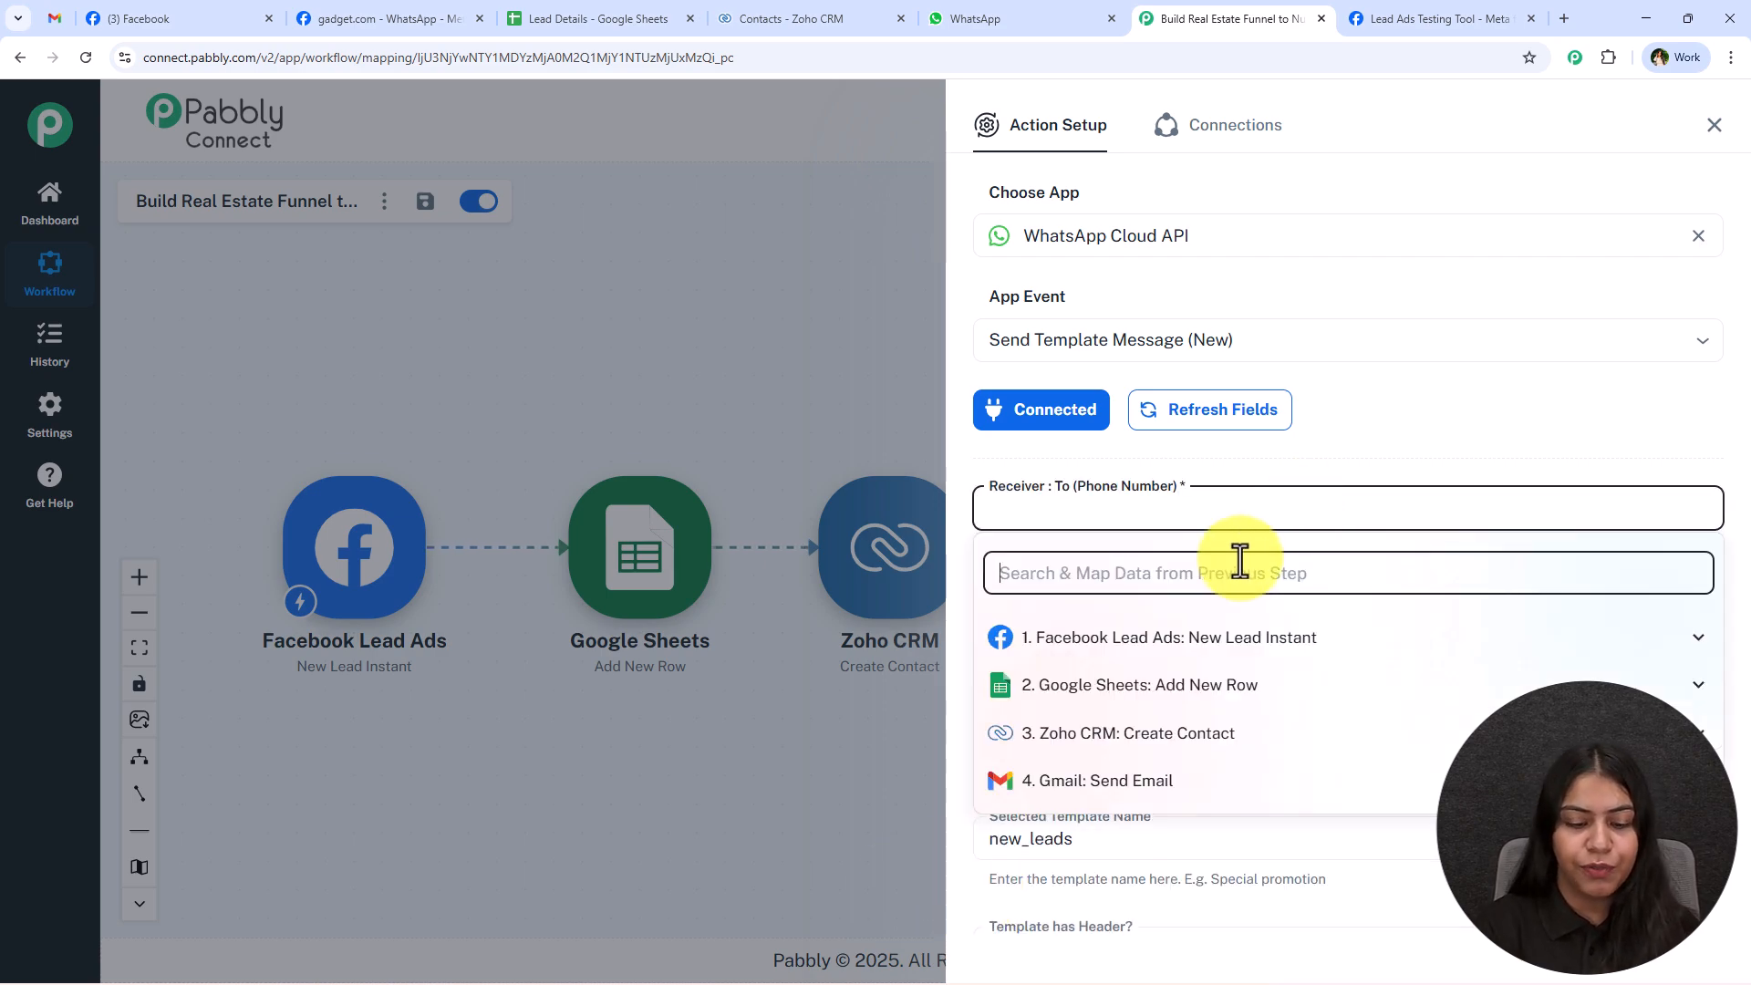
type("p")
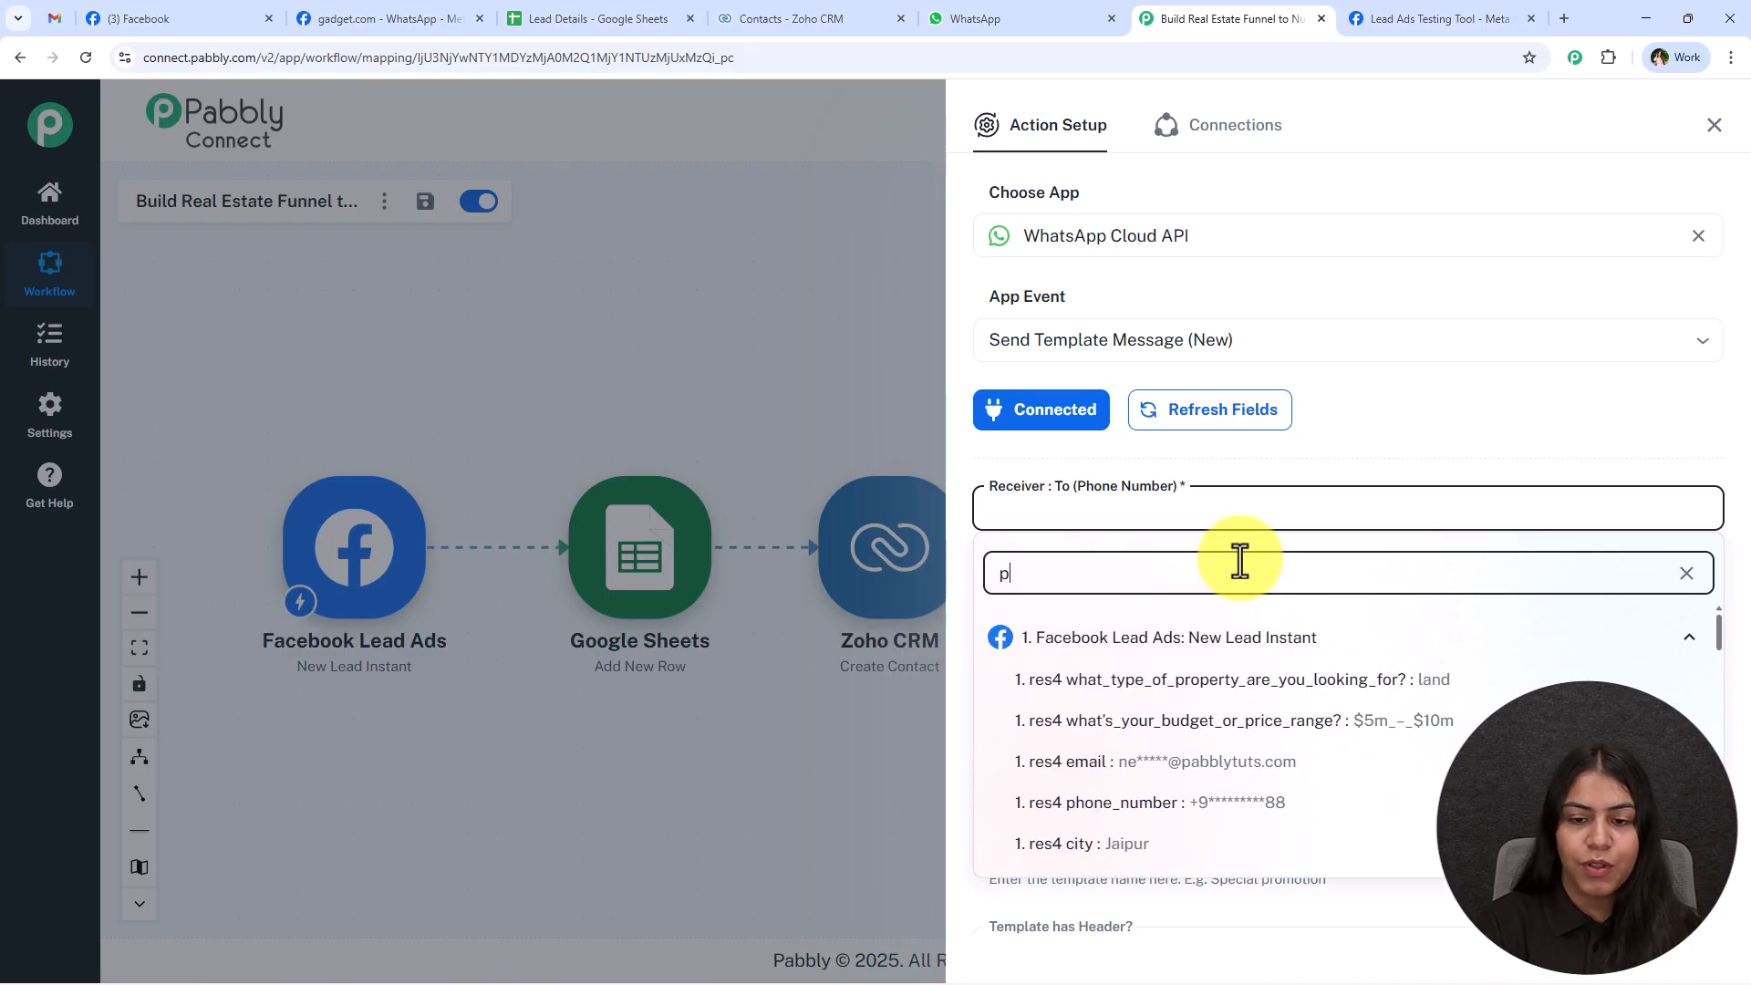
type("h")
left_click(1300, 682)
left_click(1308, 468)
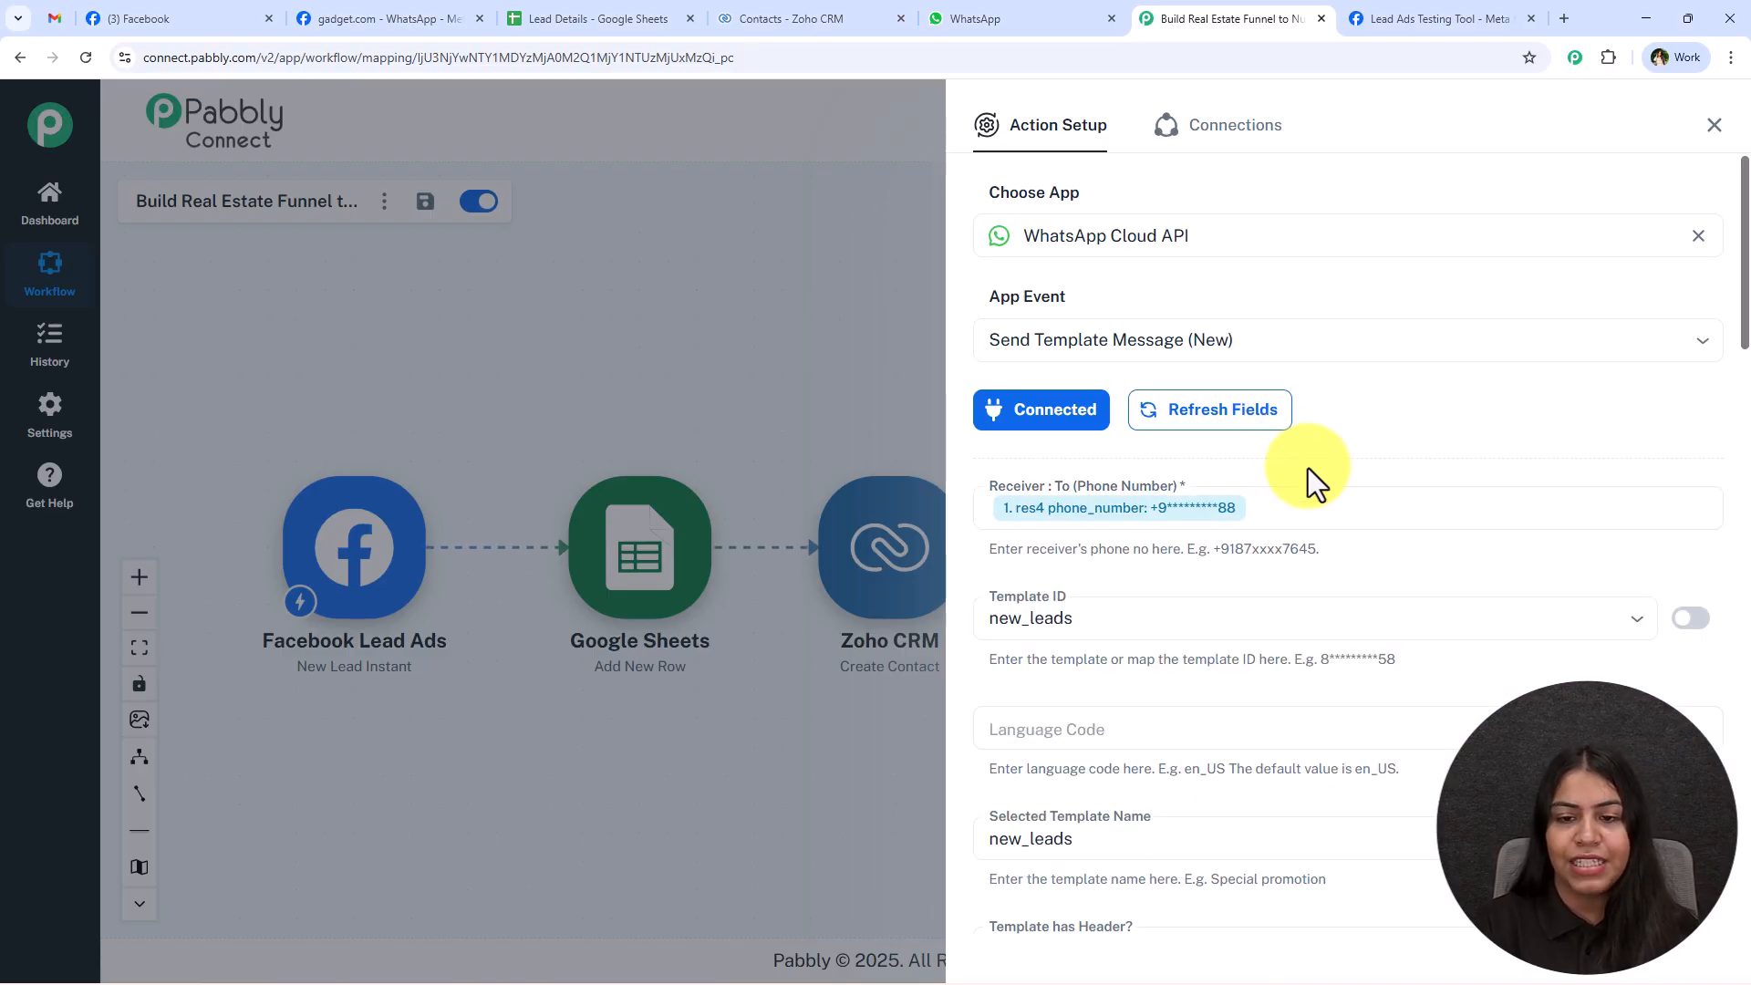
Select new_leads as the Template ID for the WhatsApp message.
scroll(1316, 490, "down", 1)
scroll(1316, 490, "down", 2)
left_click(1034, 345)
left_click(1242, 330)
left_click(1218, 376)
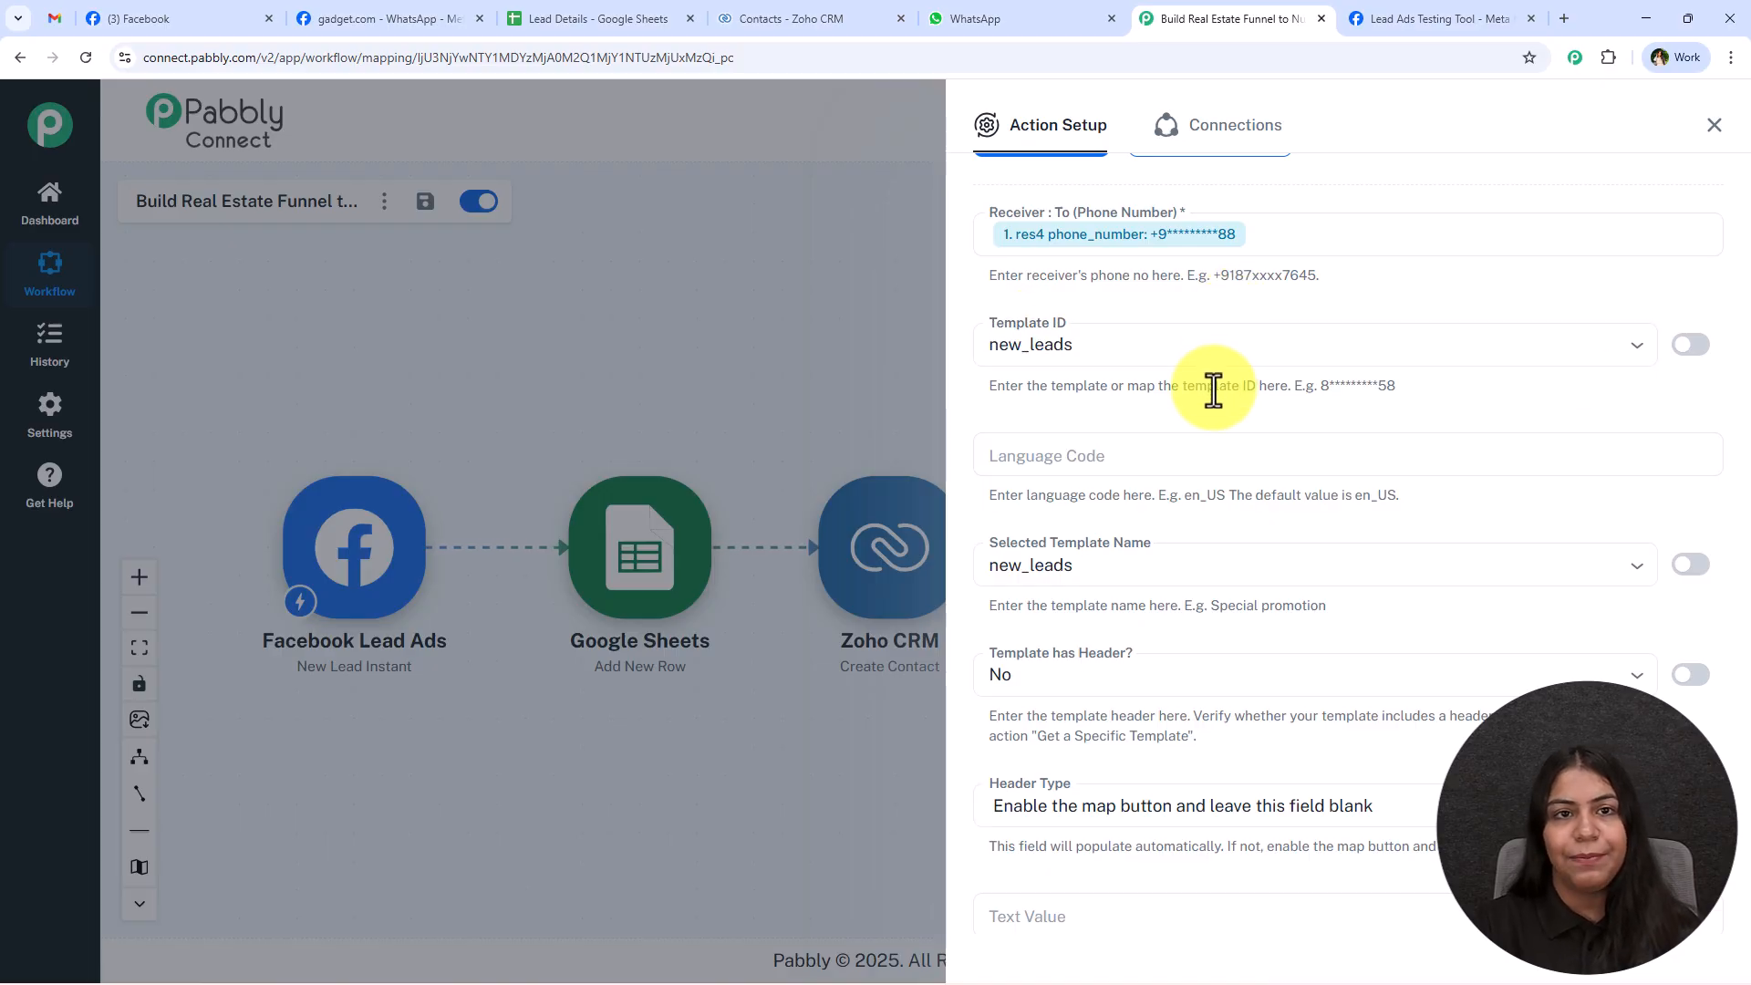
Open the new_leads template in WhatsApp Manager's message templates, examine its message and language, and return to the workflow.
left_click(348, 3)
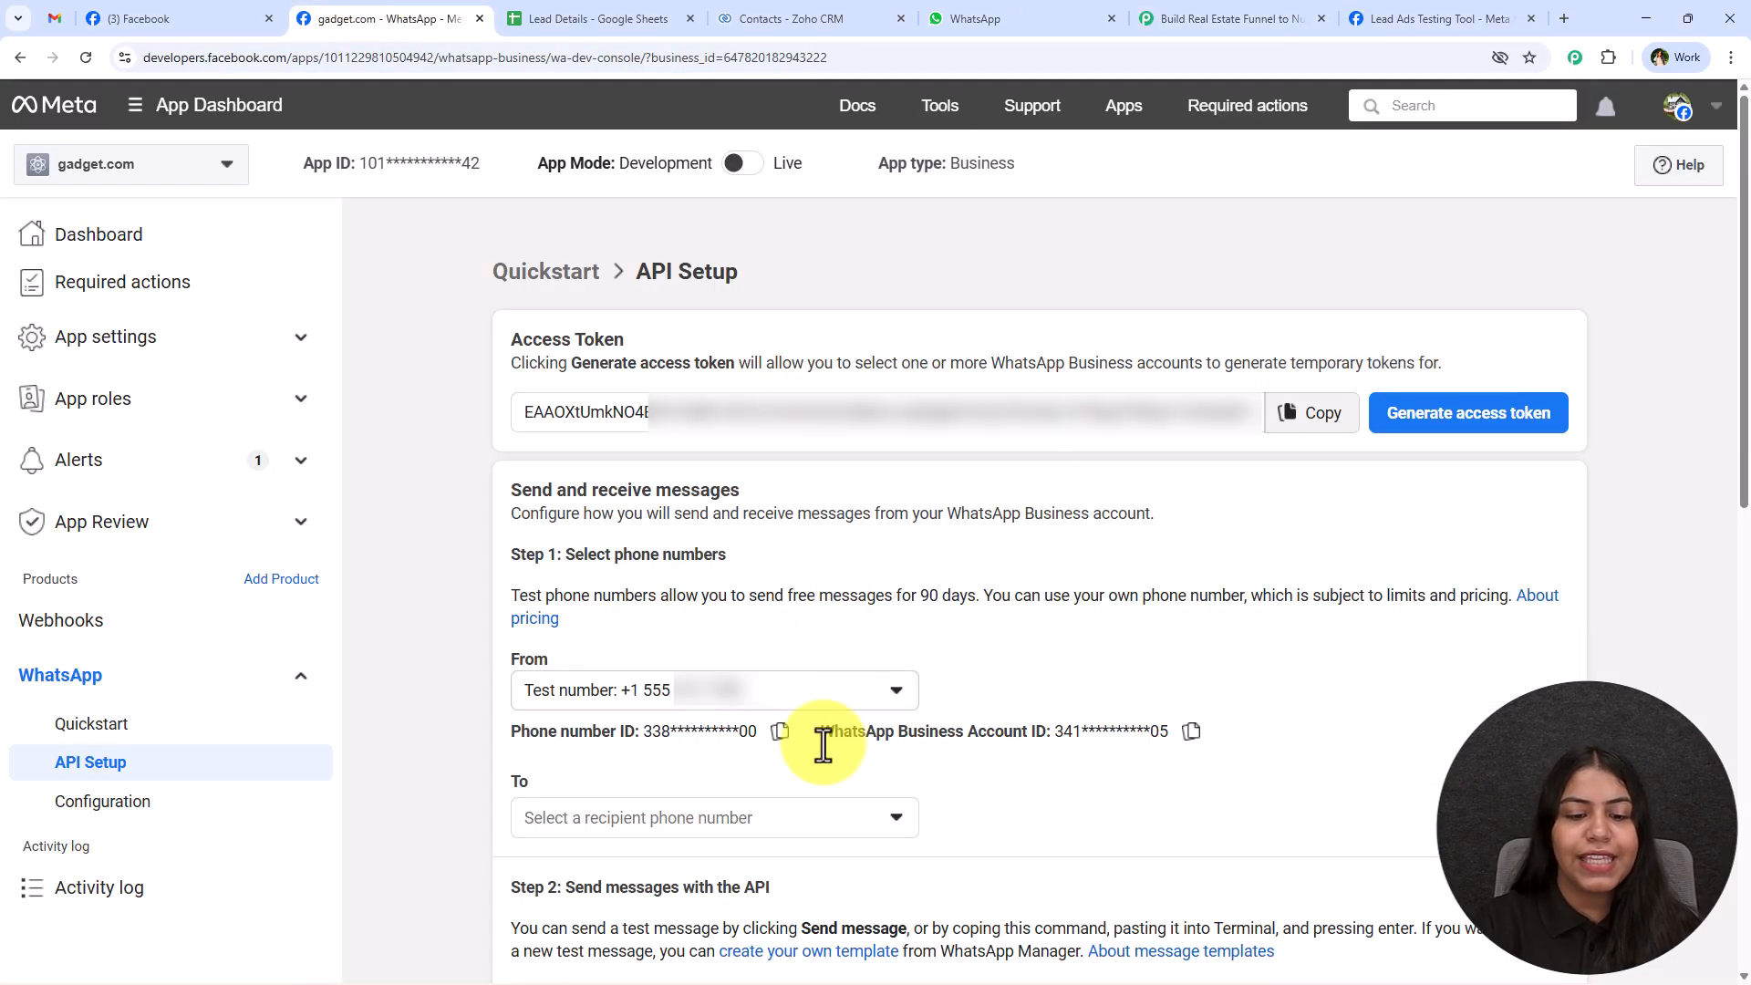
left_click(766, 953)
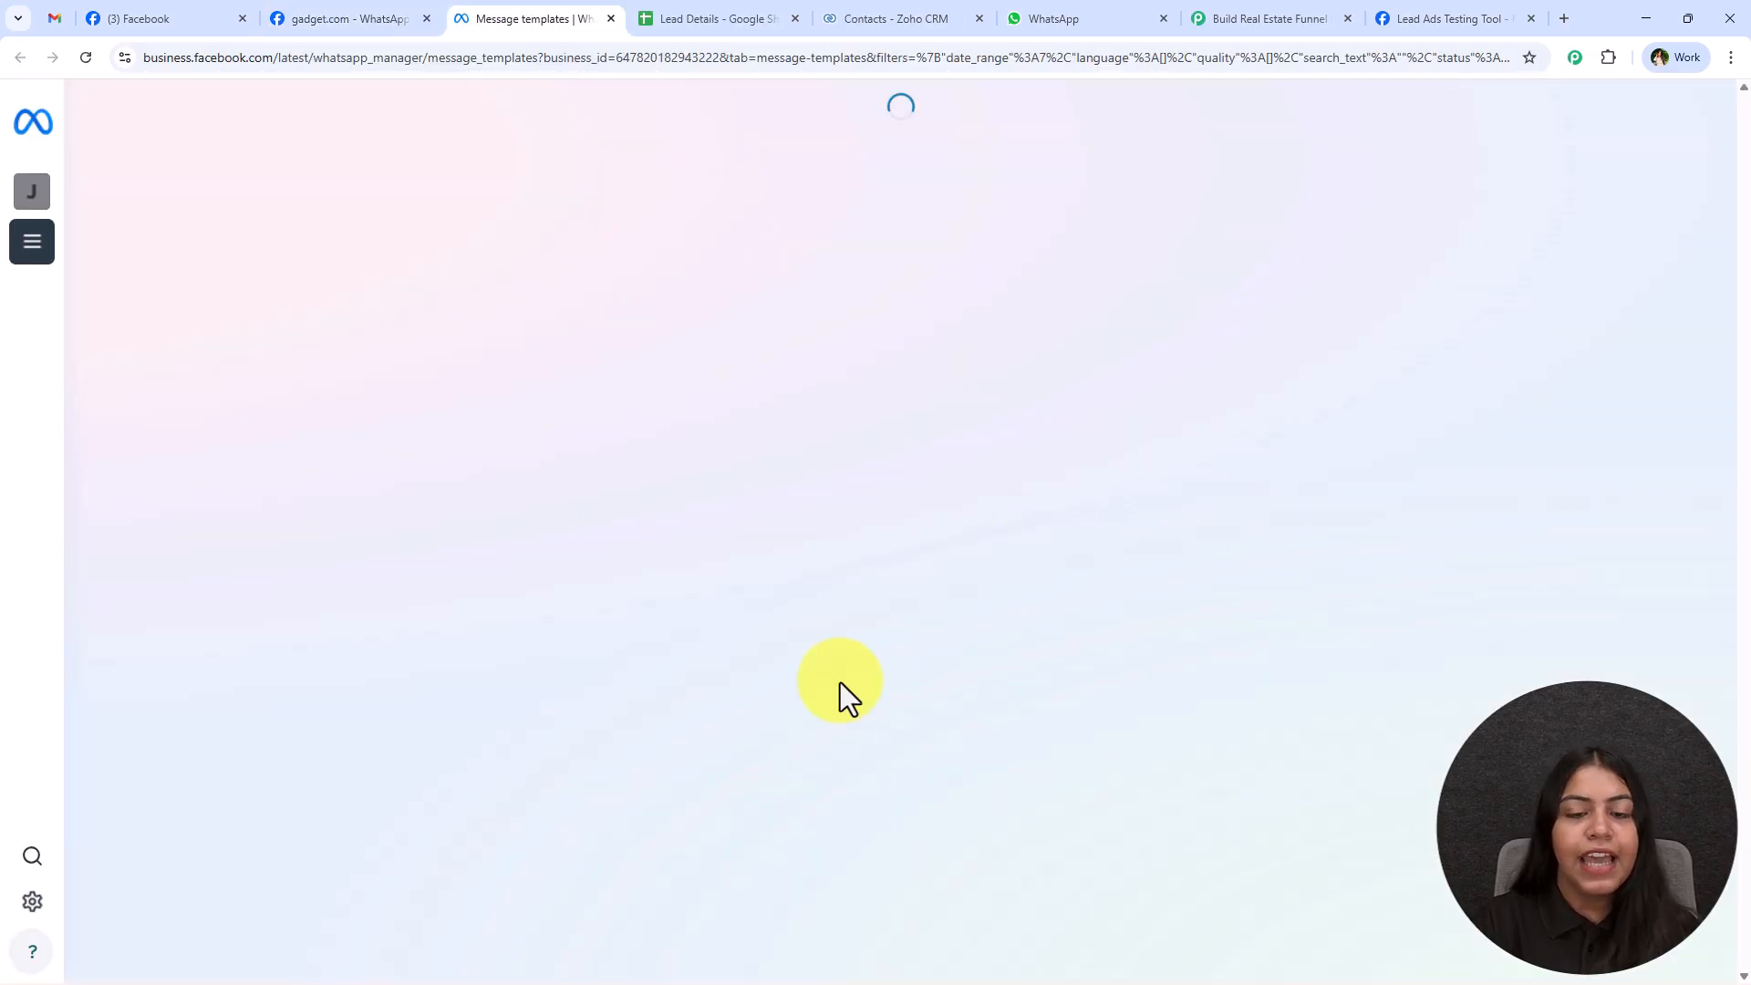
scroll(1019, 497, "down", 4)
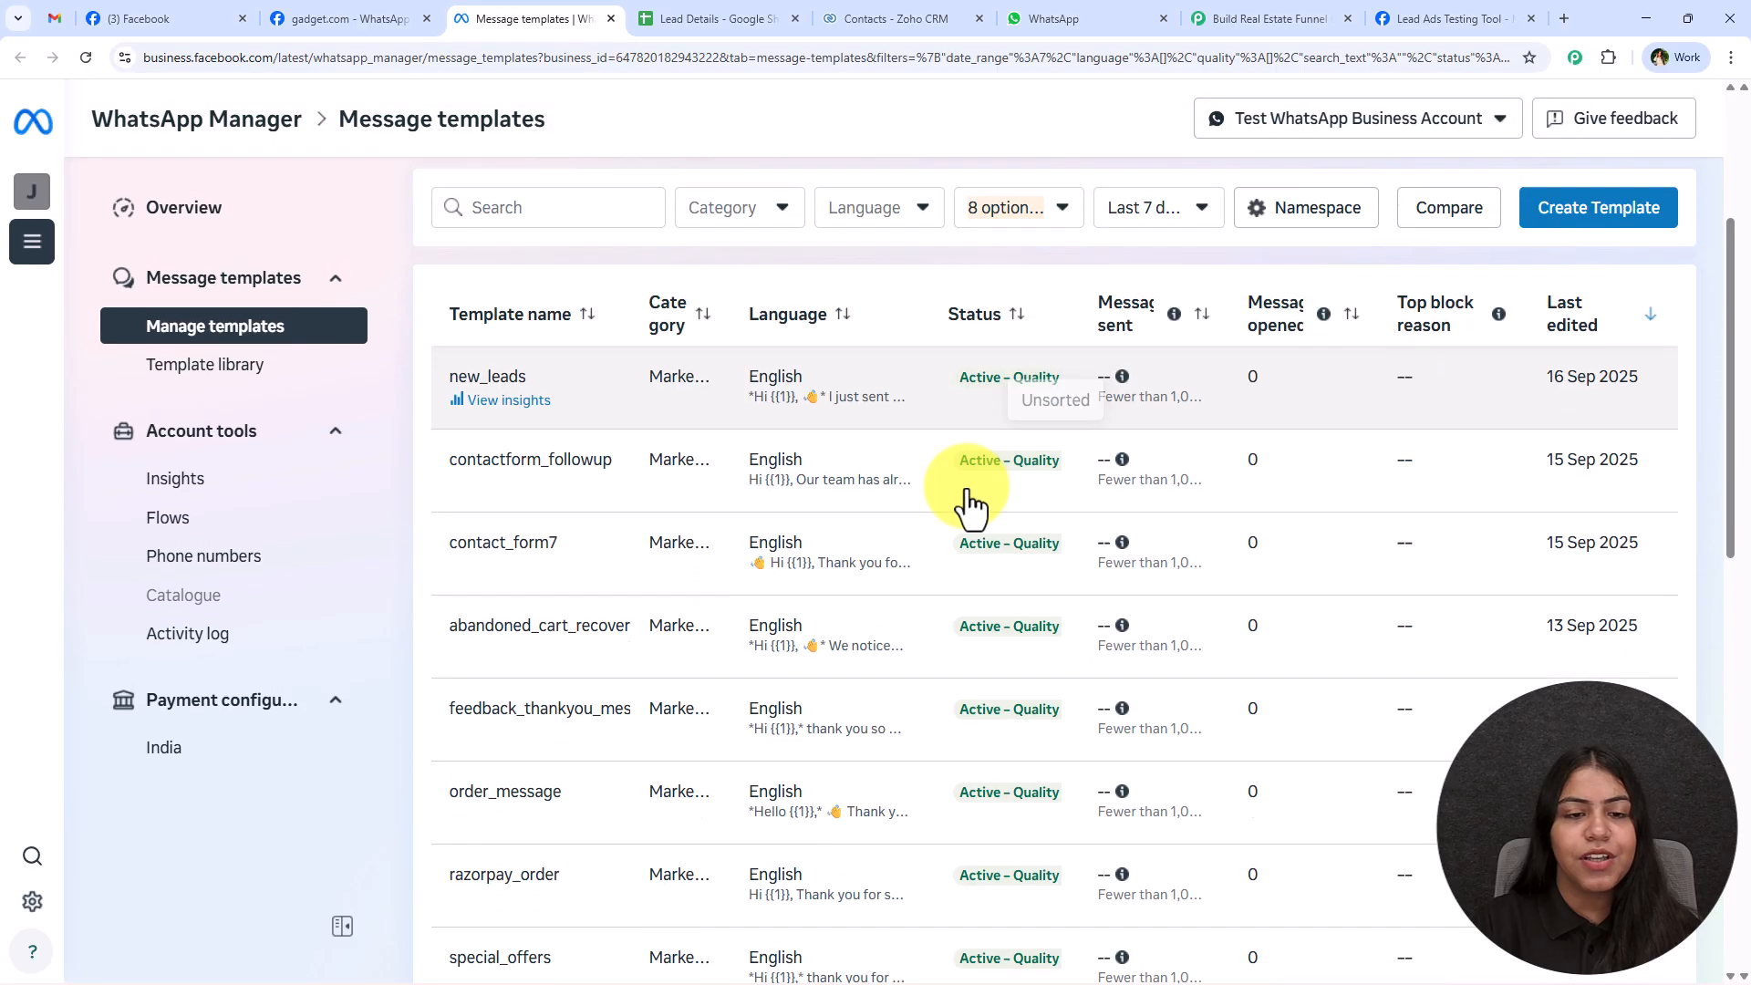
scroll(818, 711, "up", 4)
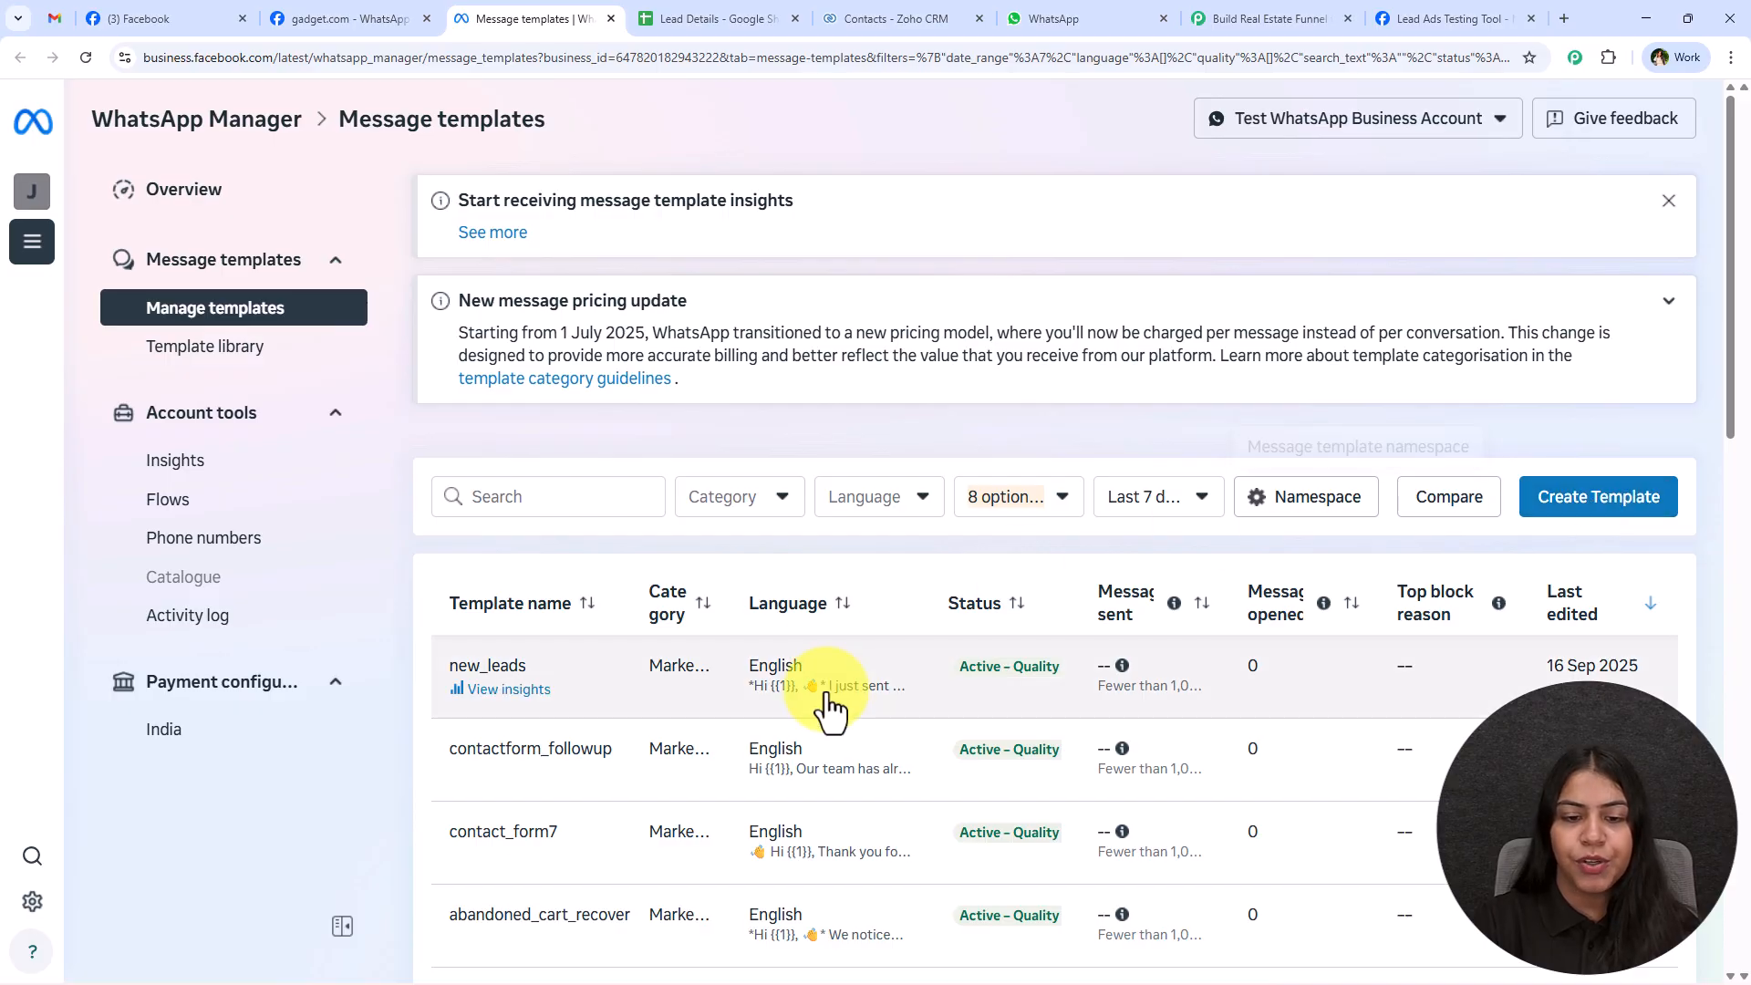
left_click(646, 706)
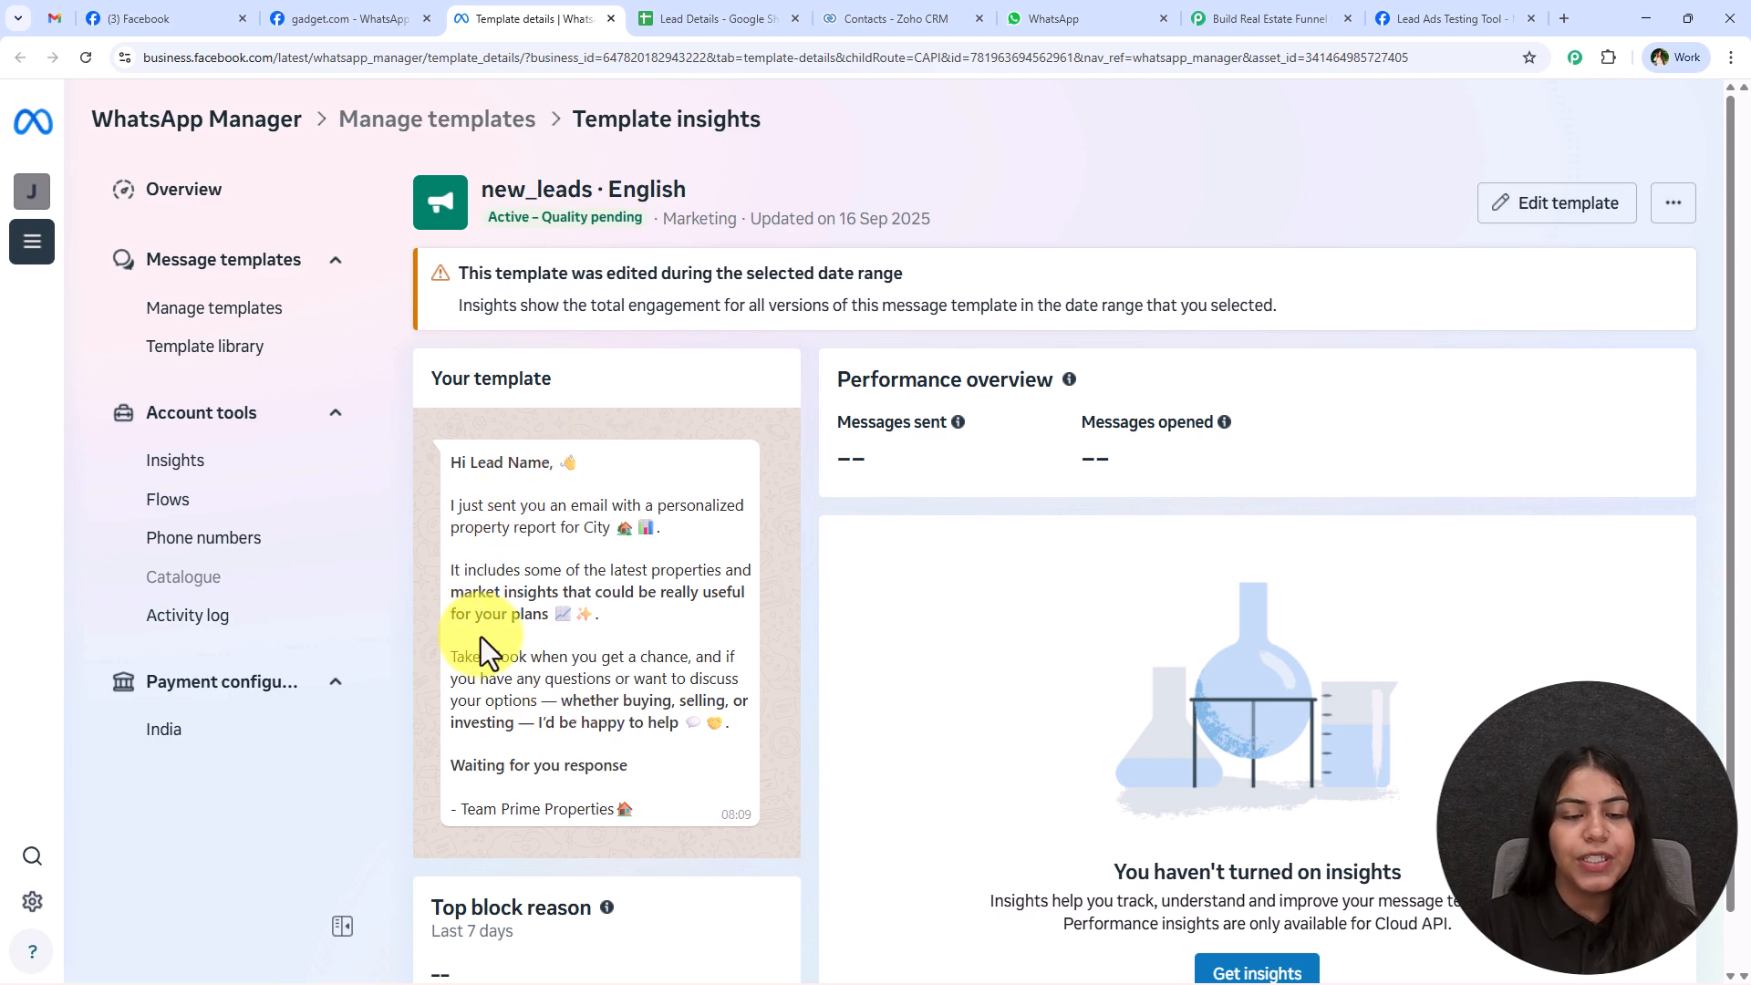
left_click(1304, 20)
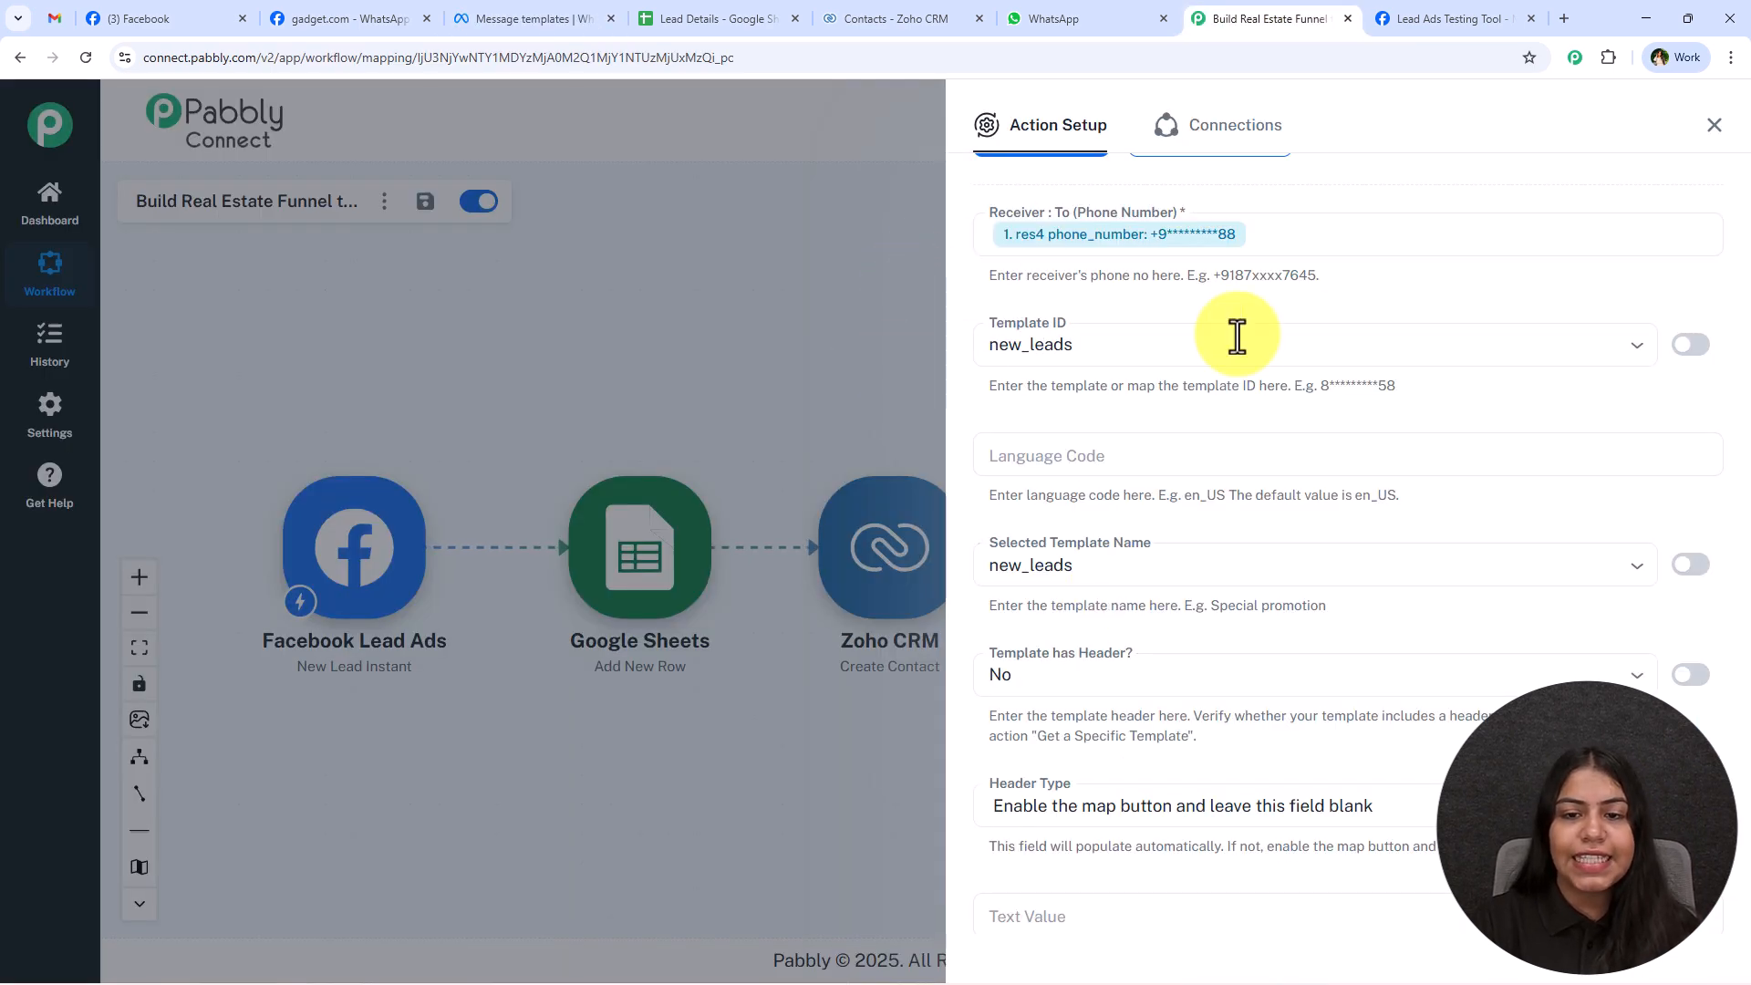
Set the Language Code to en and the Selected Template Name to new_leads.
left_click(1074, 447)
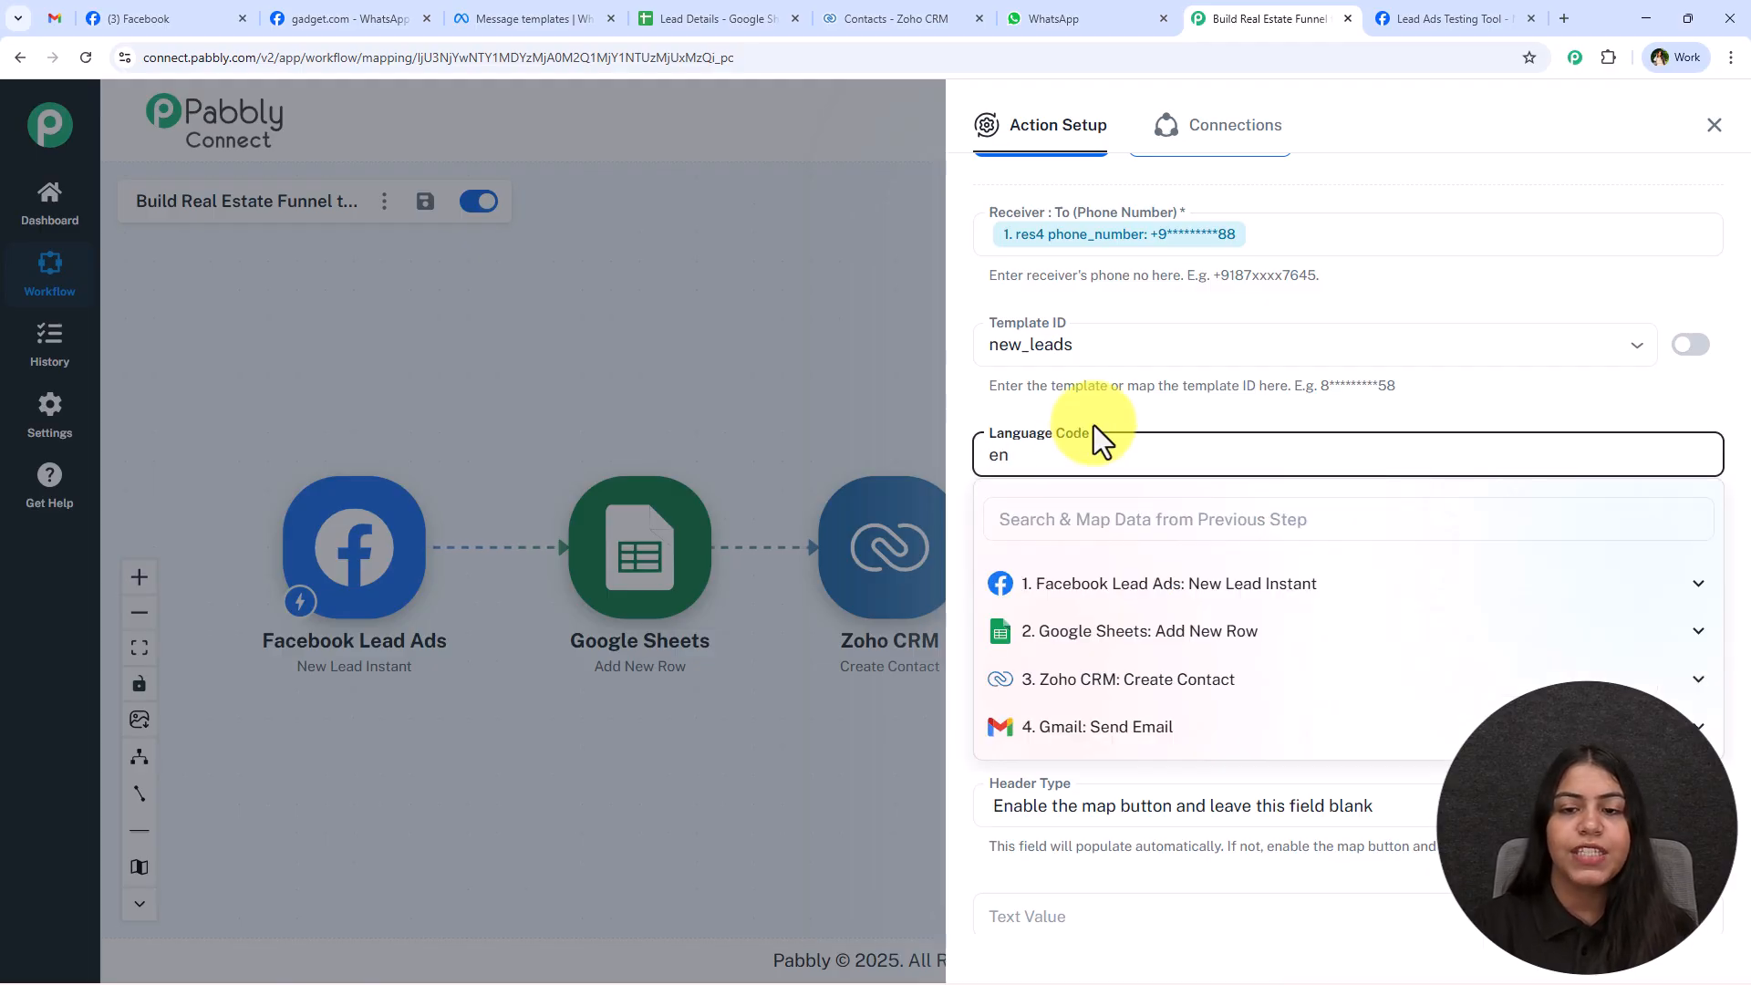
left_click(1028, 457)
scroll(1213, 447, "down", 3)
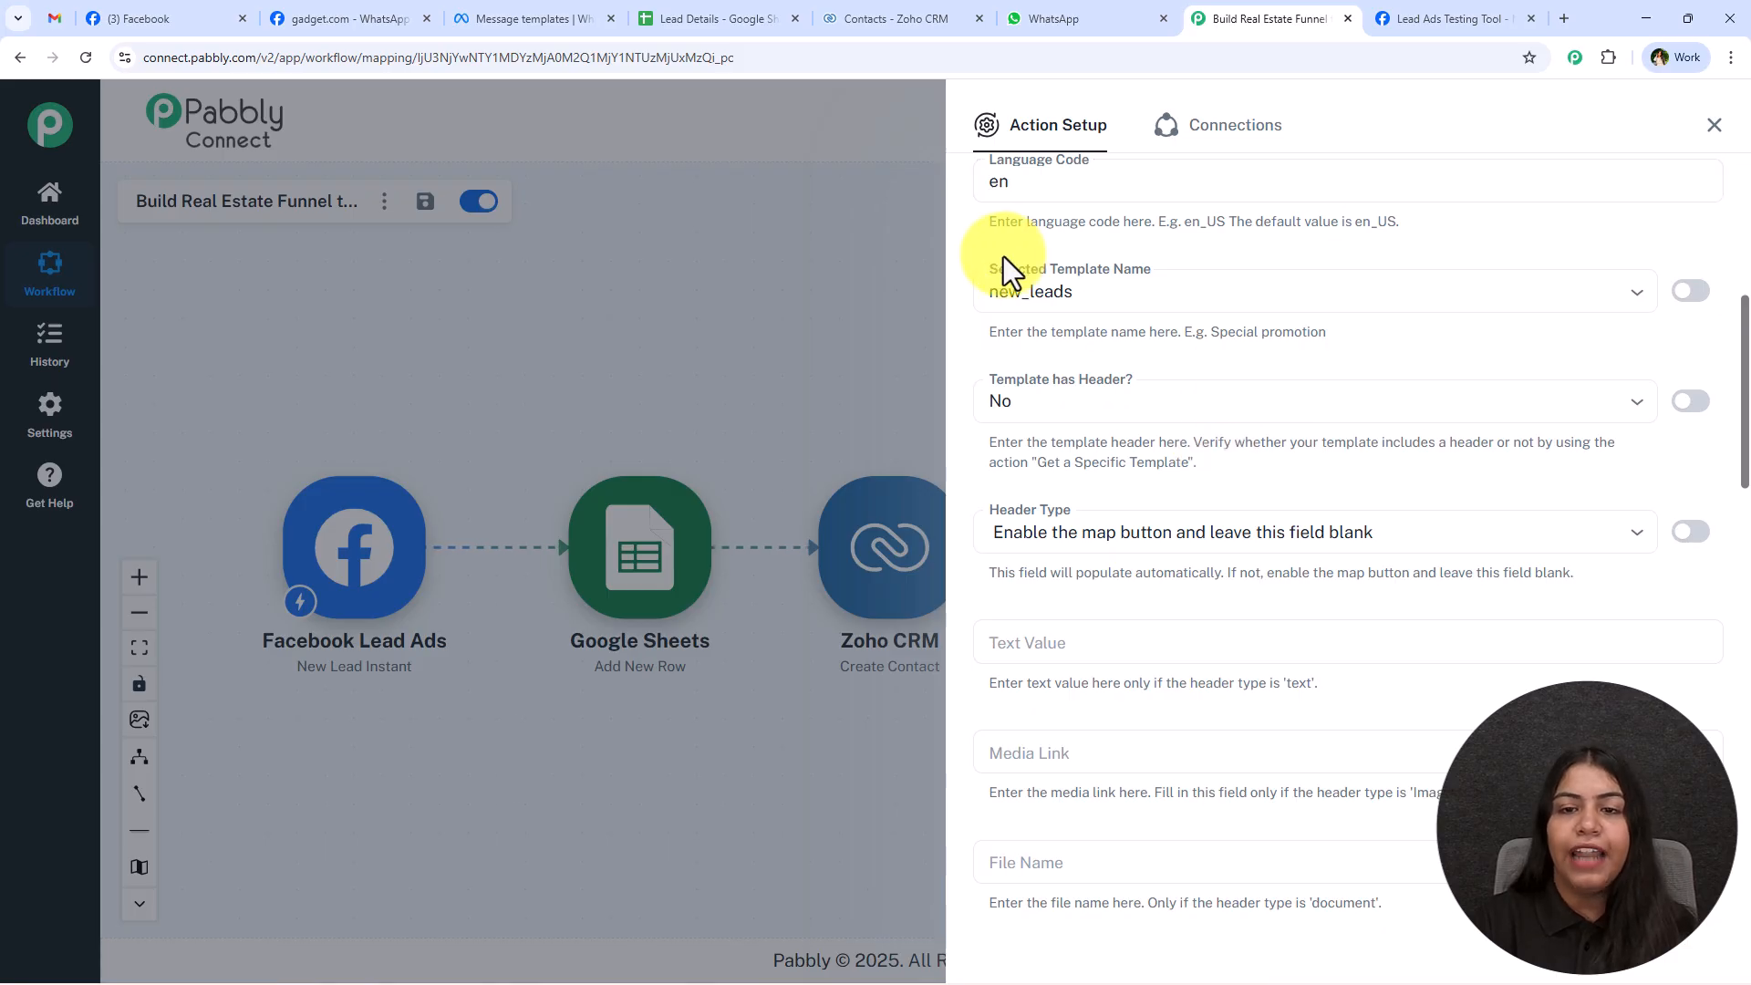
left_click(1270, 297)
left_click(1188, 333)
scroll(1075, 430, "down", 1)
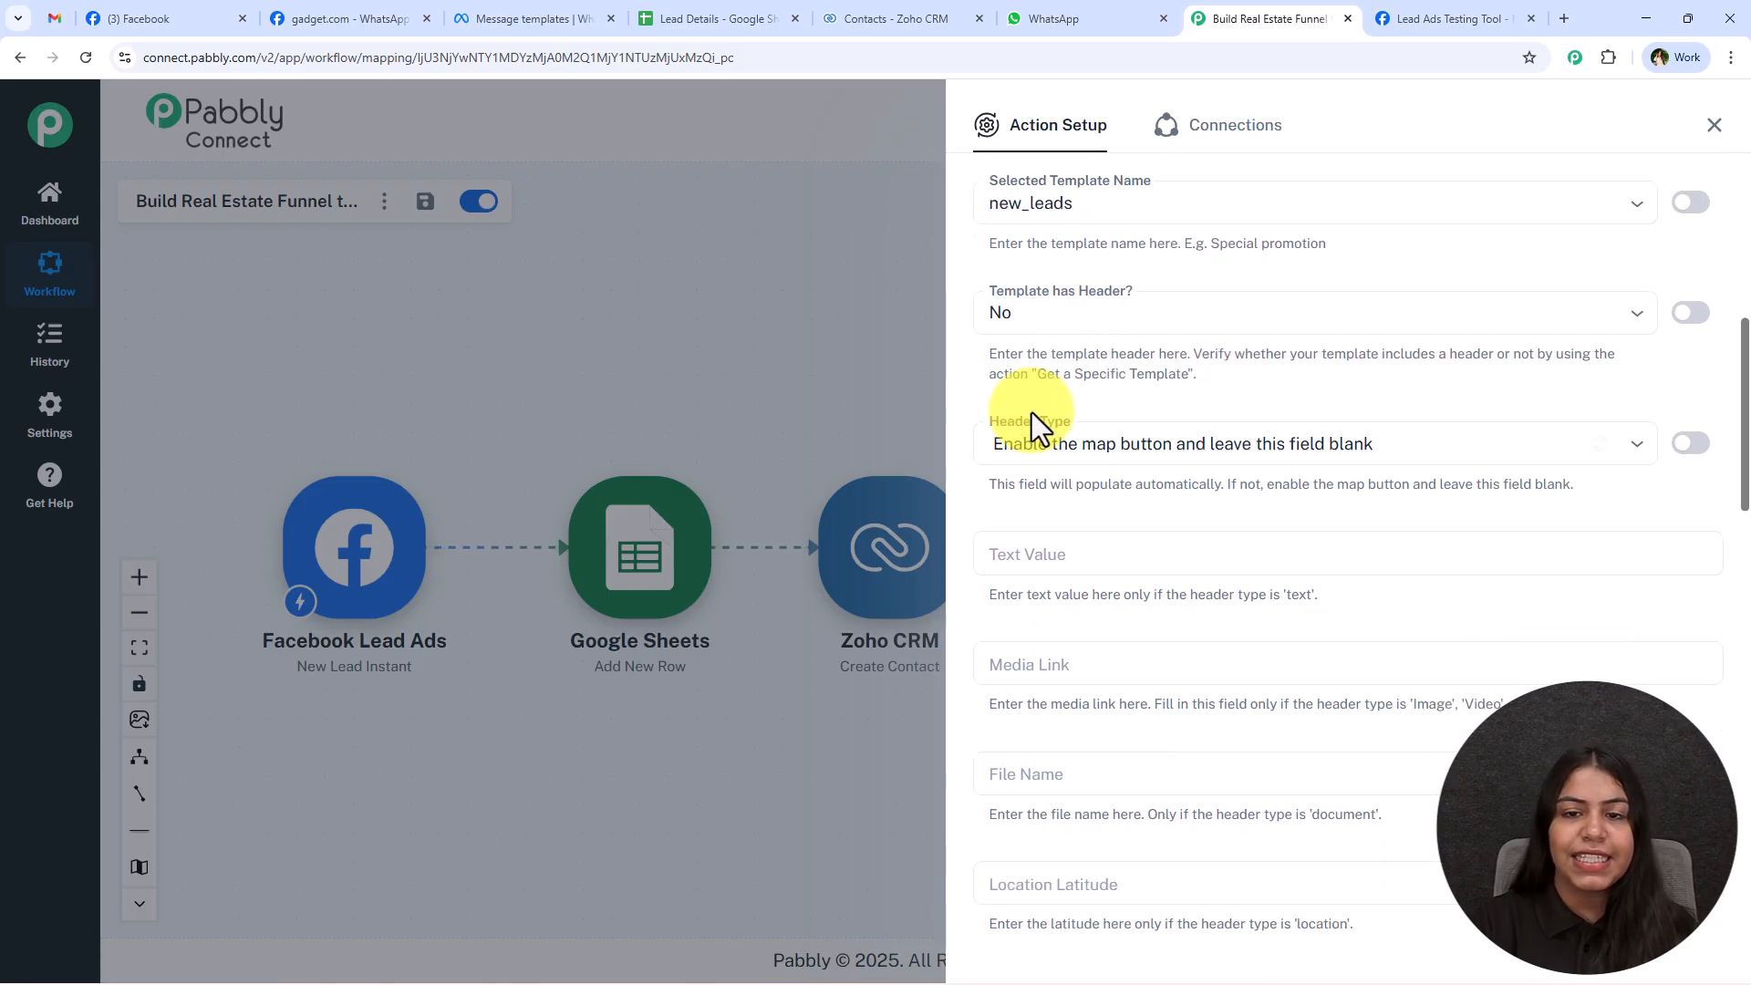
Check the header and body of the new_leads template in WhatsApp Manager's edit view and return to the workflow.
left_click(417, 29)
left_click(485, 16)
scroll(708, 643, "down", 4)
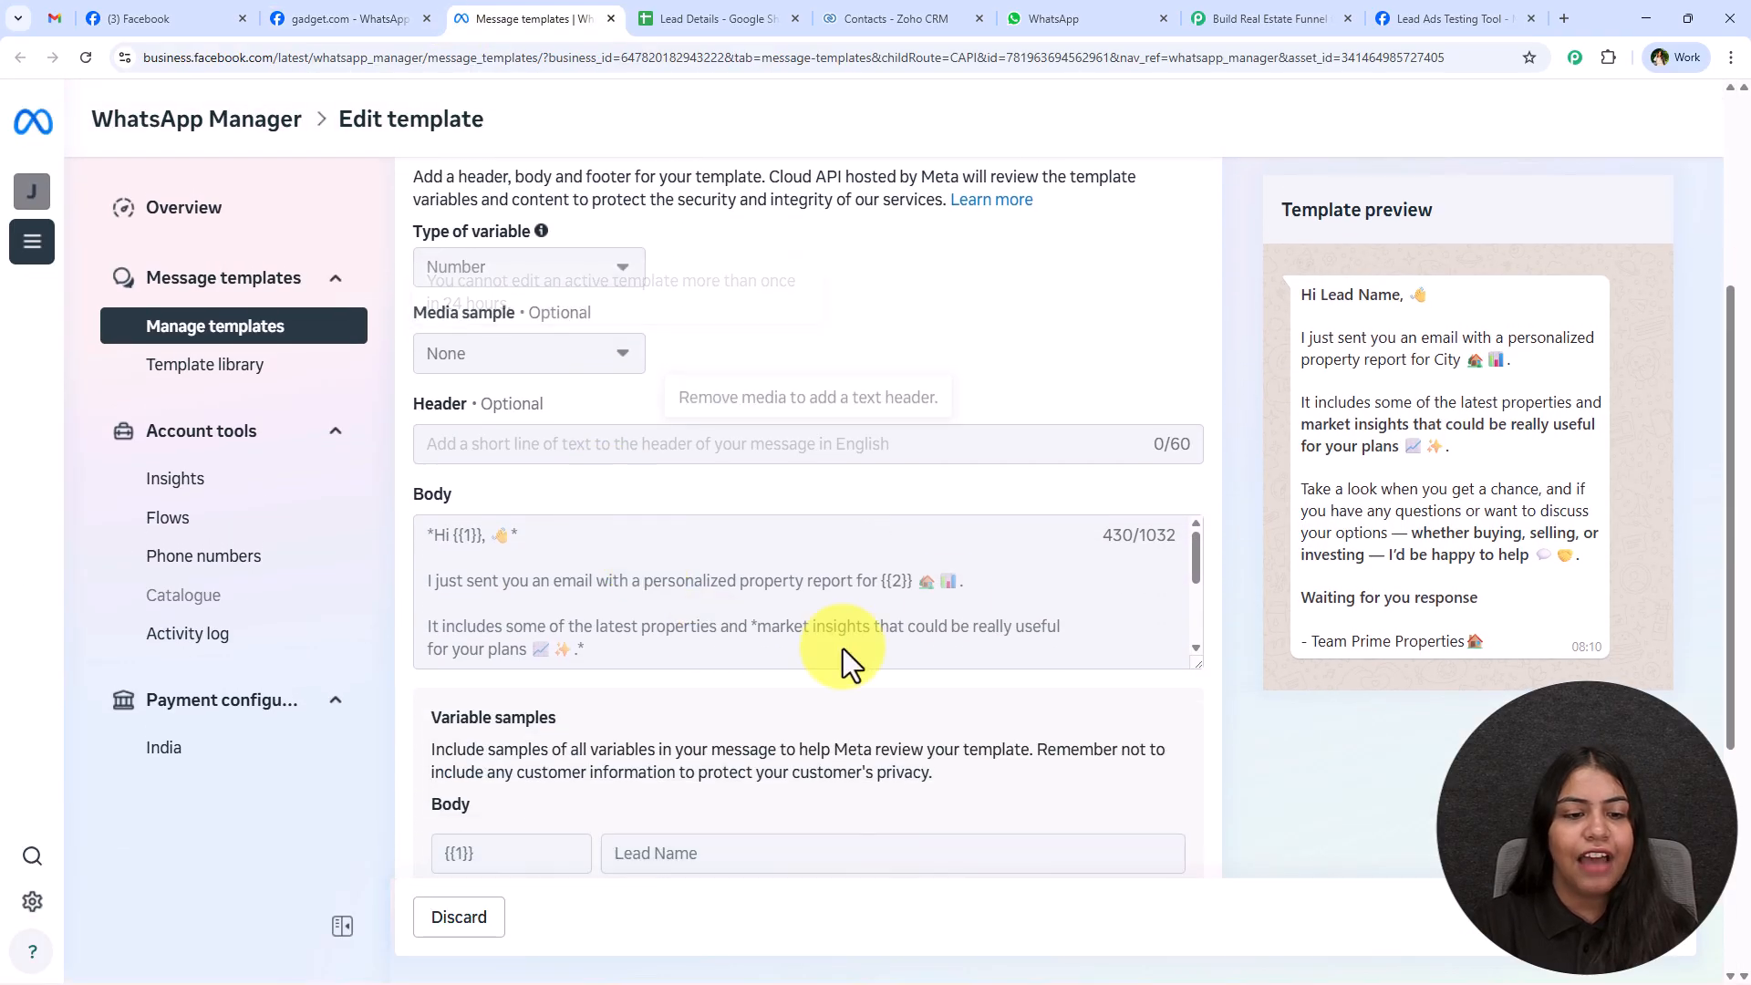
left_click_drag(1195, 665, 1191, 790)
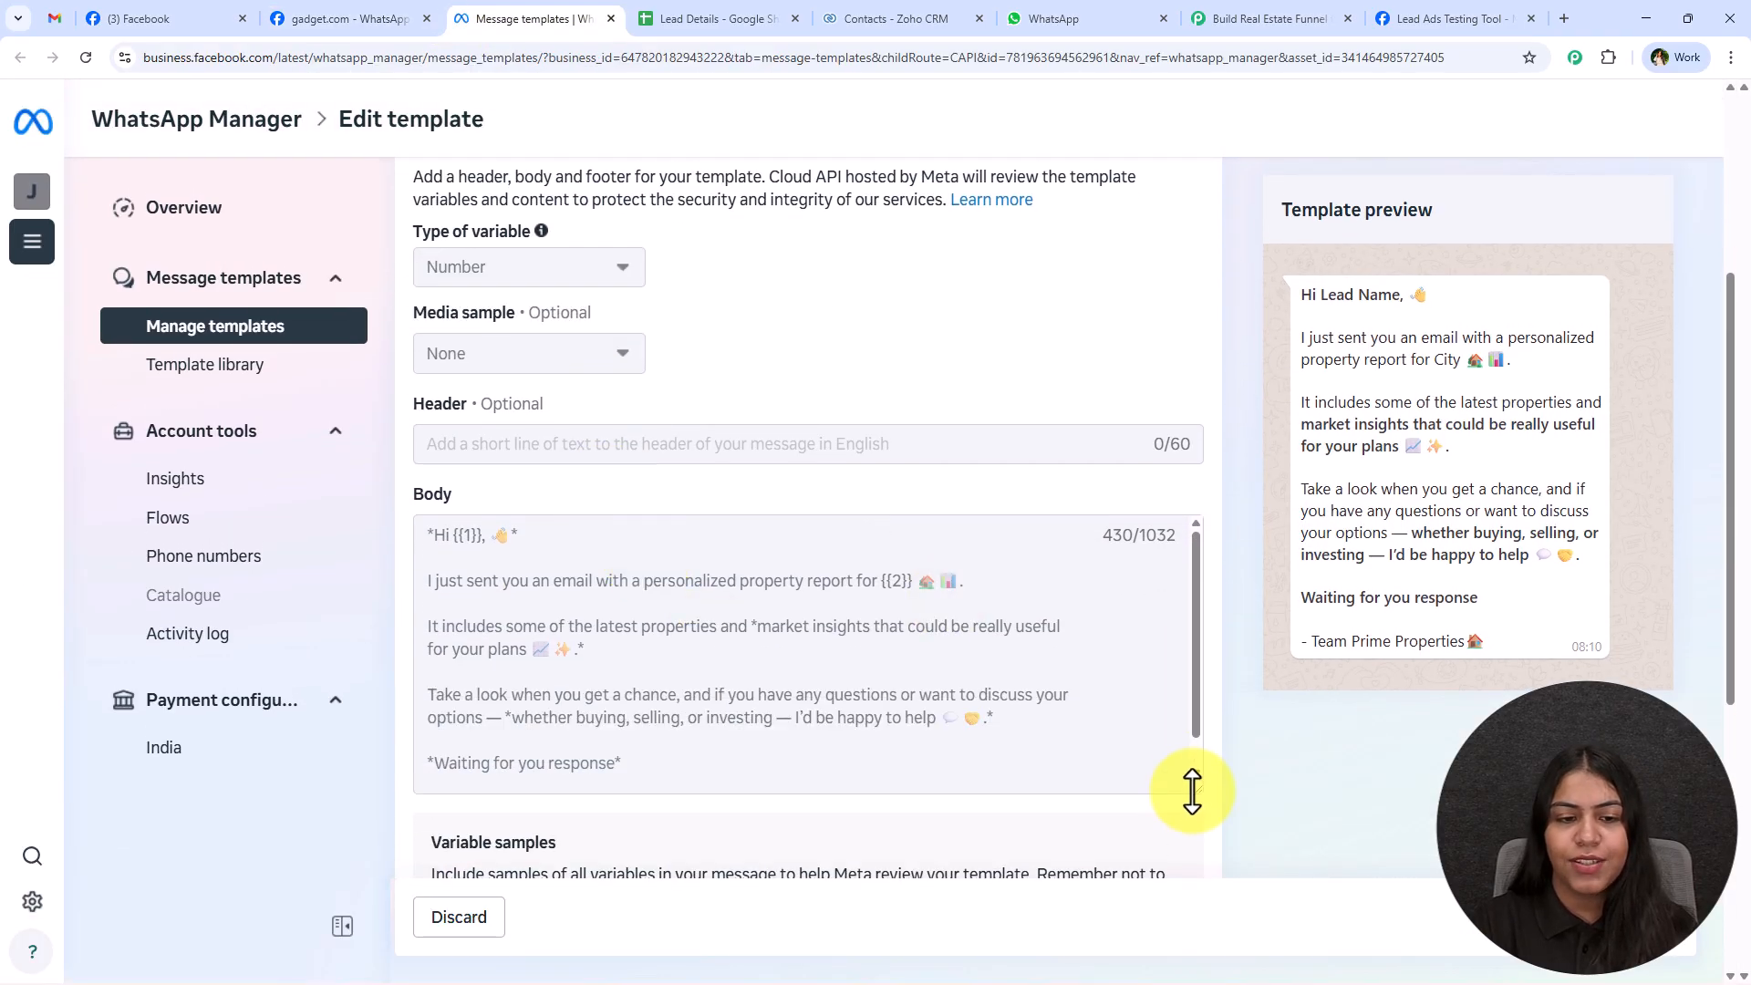
left_click(1295, 20)
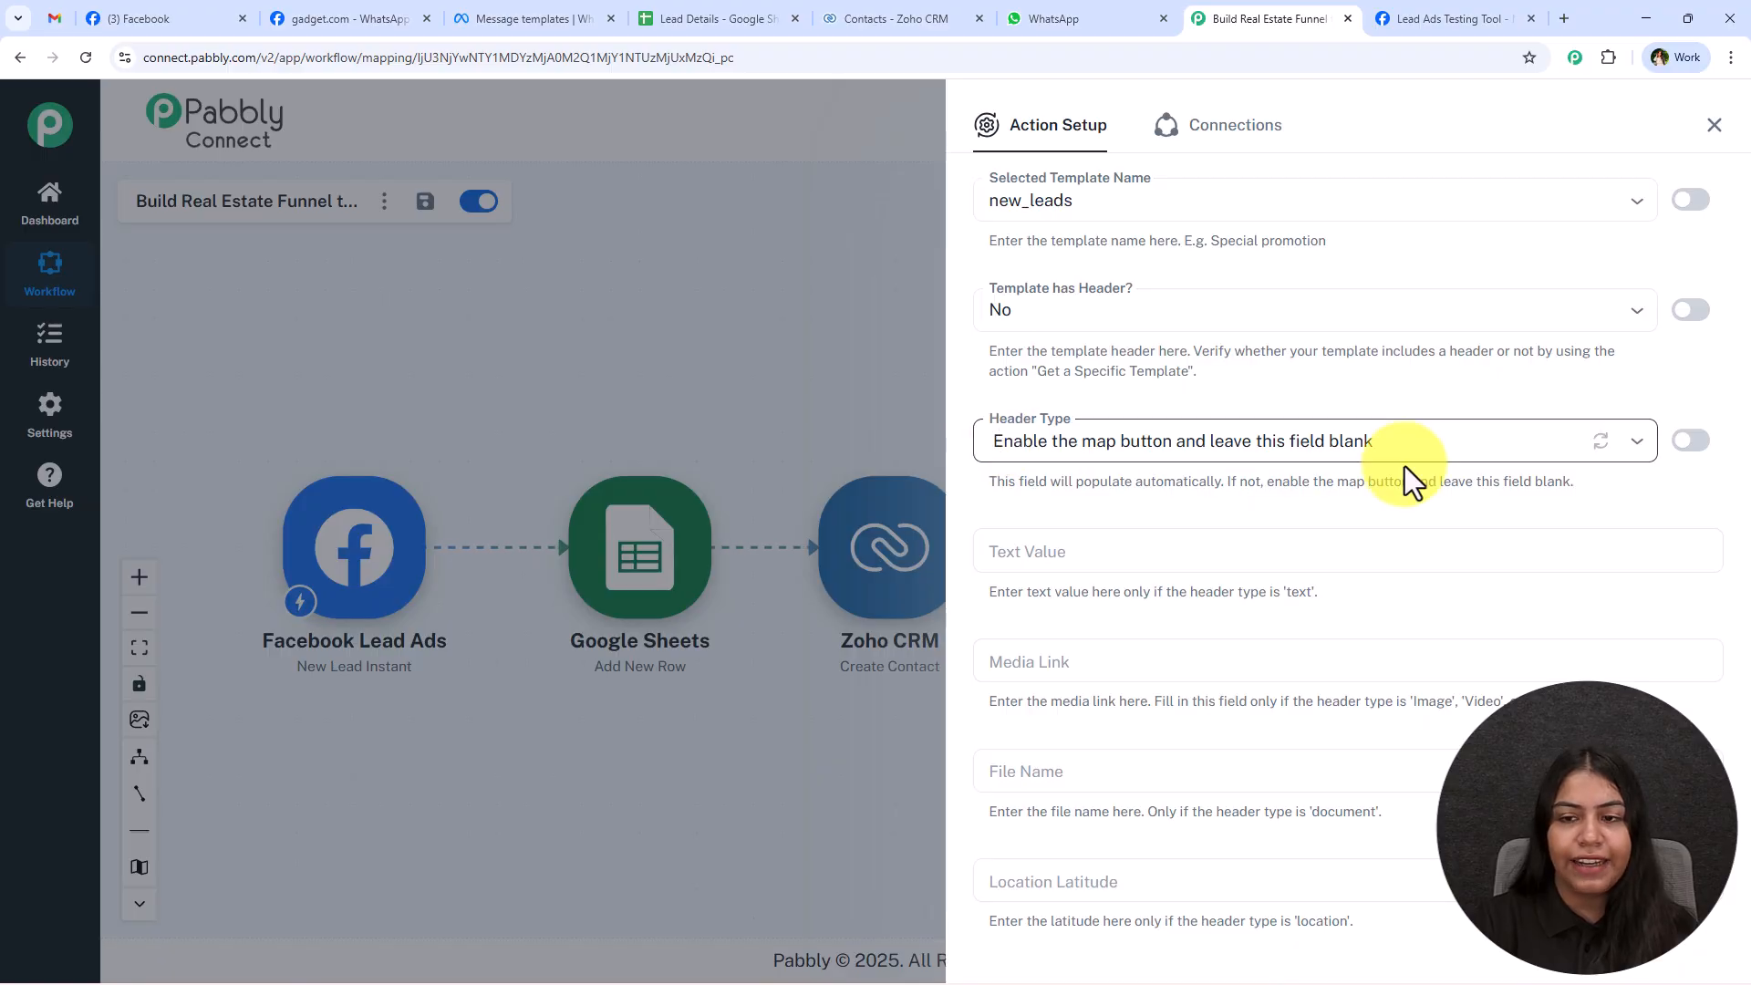
Enable mapping for the Header Type field and clear its contents.
left_click(1690, 440)
left_click(1518, 454)
key("BackSpace")
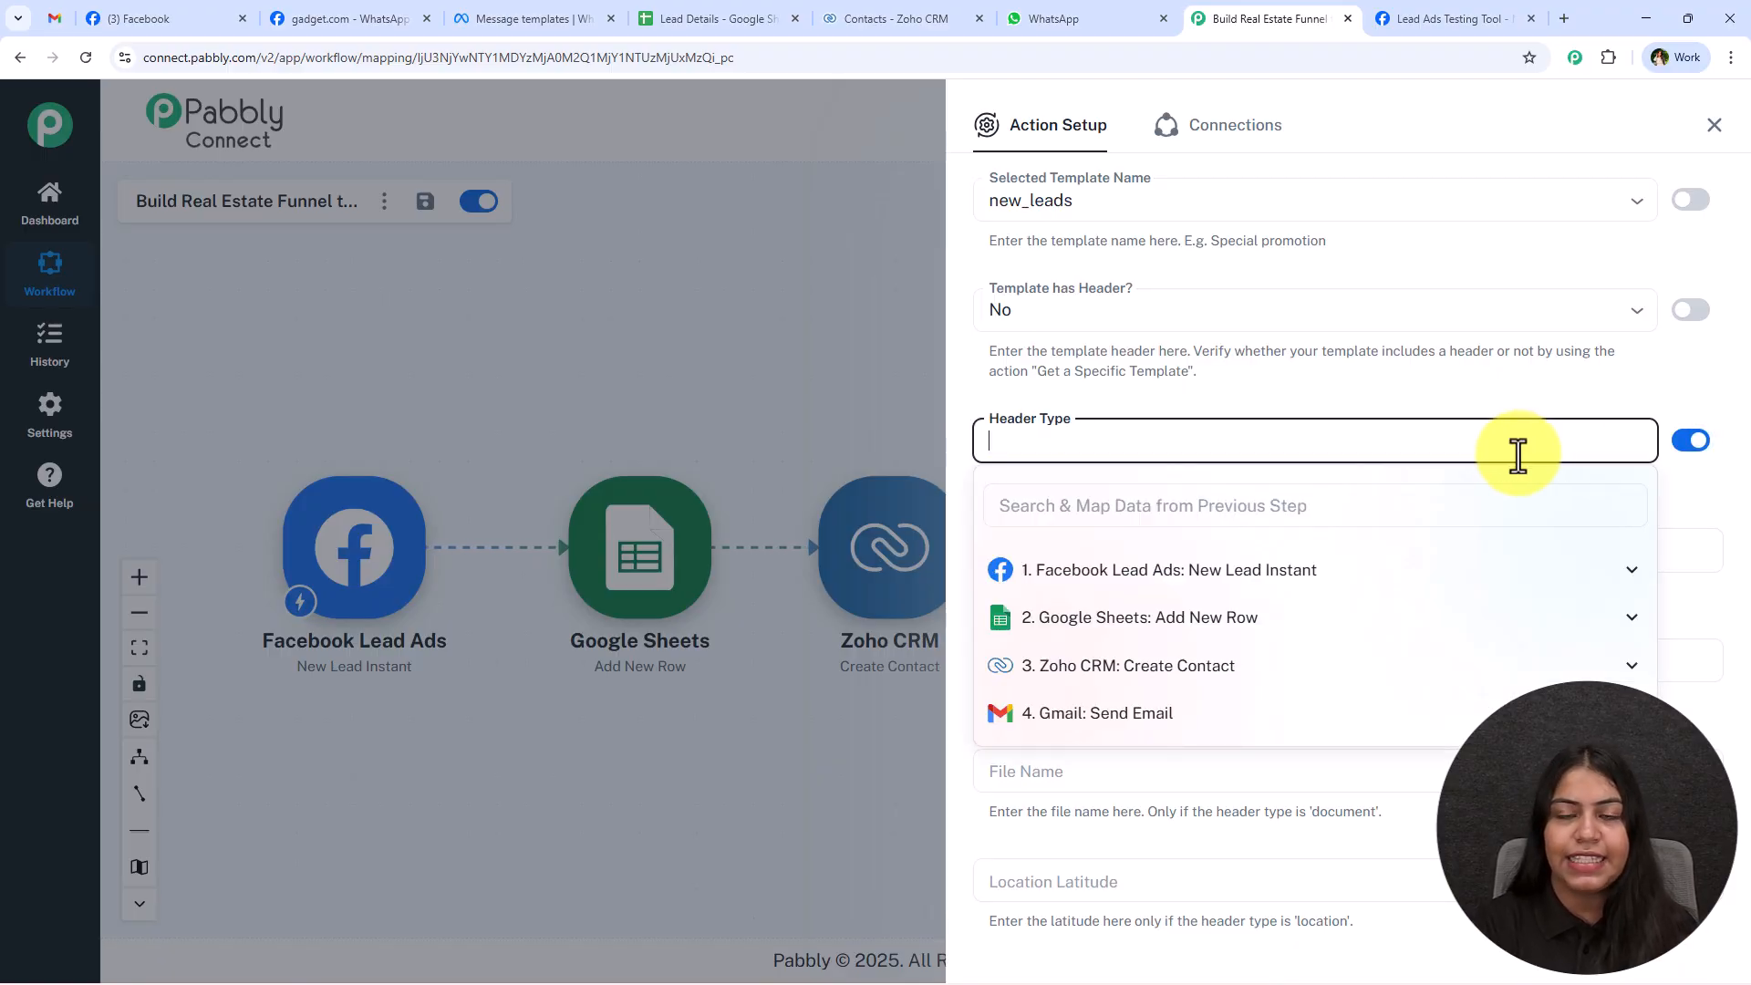
left_click(1324, 375)
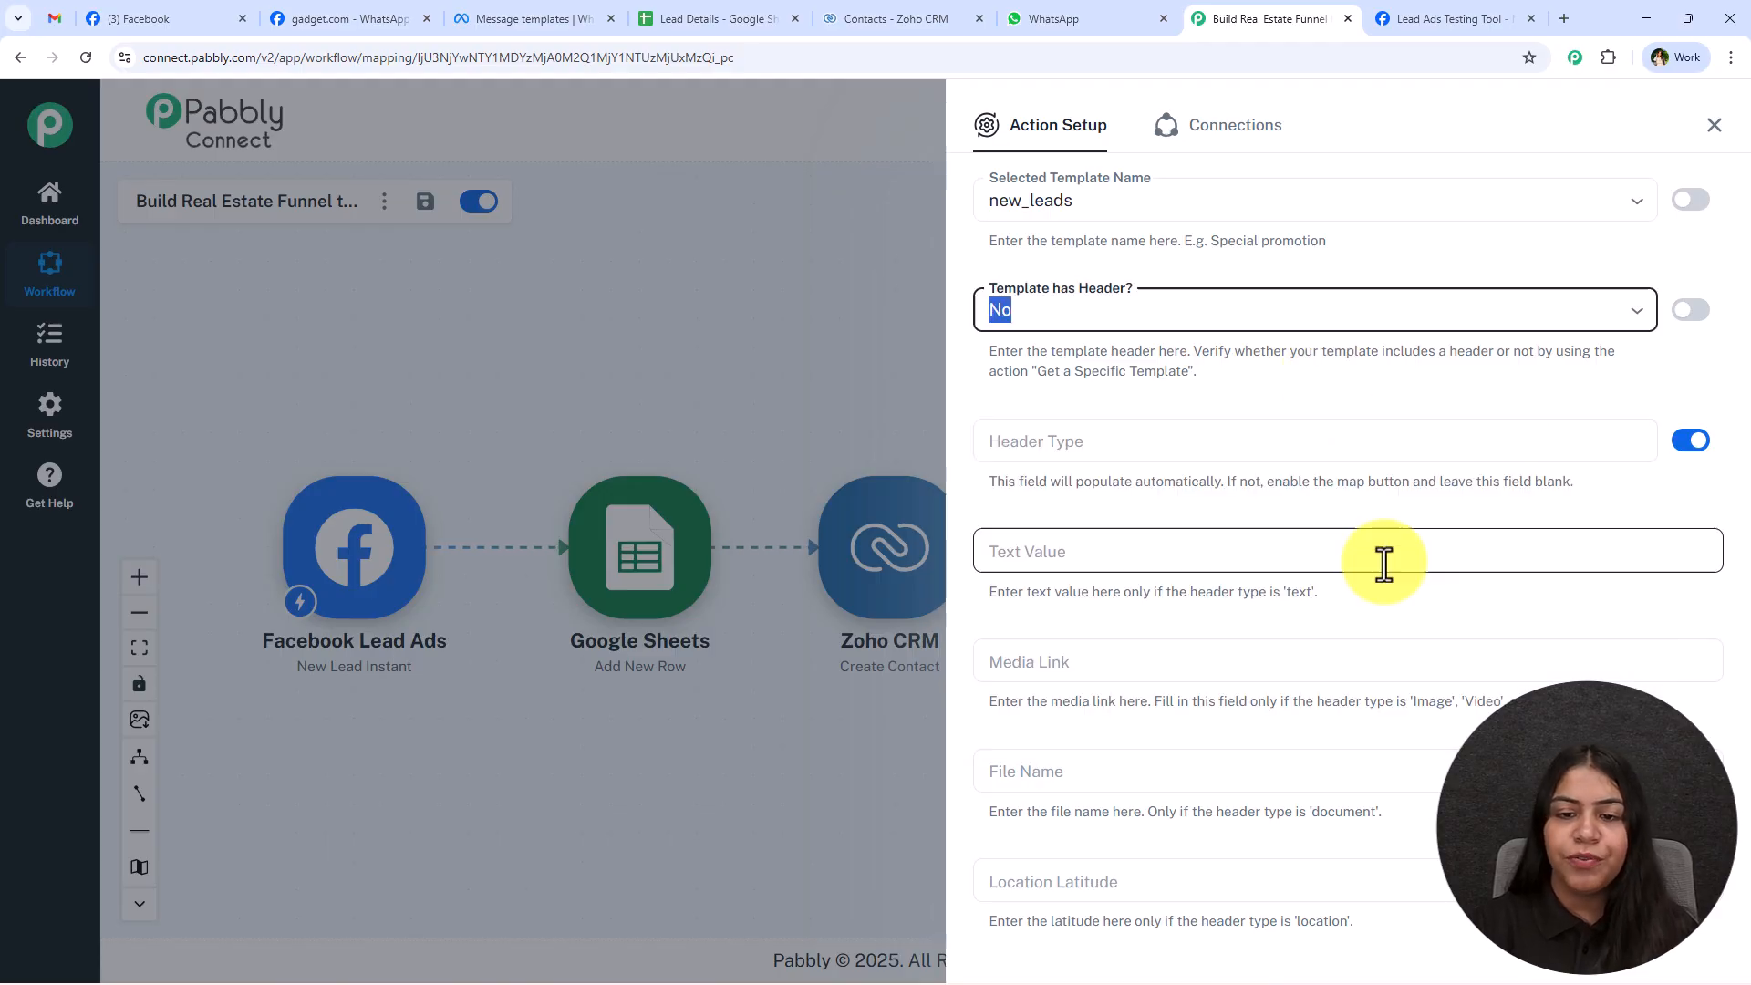
Check the new_leads template's body in WhatsApp Manager and set Template has Body? to Yes in the workflow action.
scroll(1254, 579, "down", 2)
scroll(1265, 565, "down", 4)
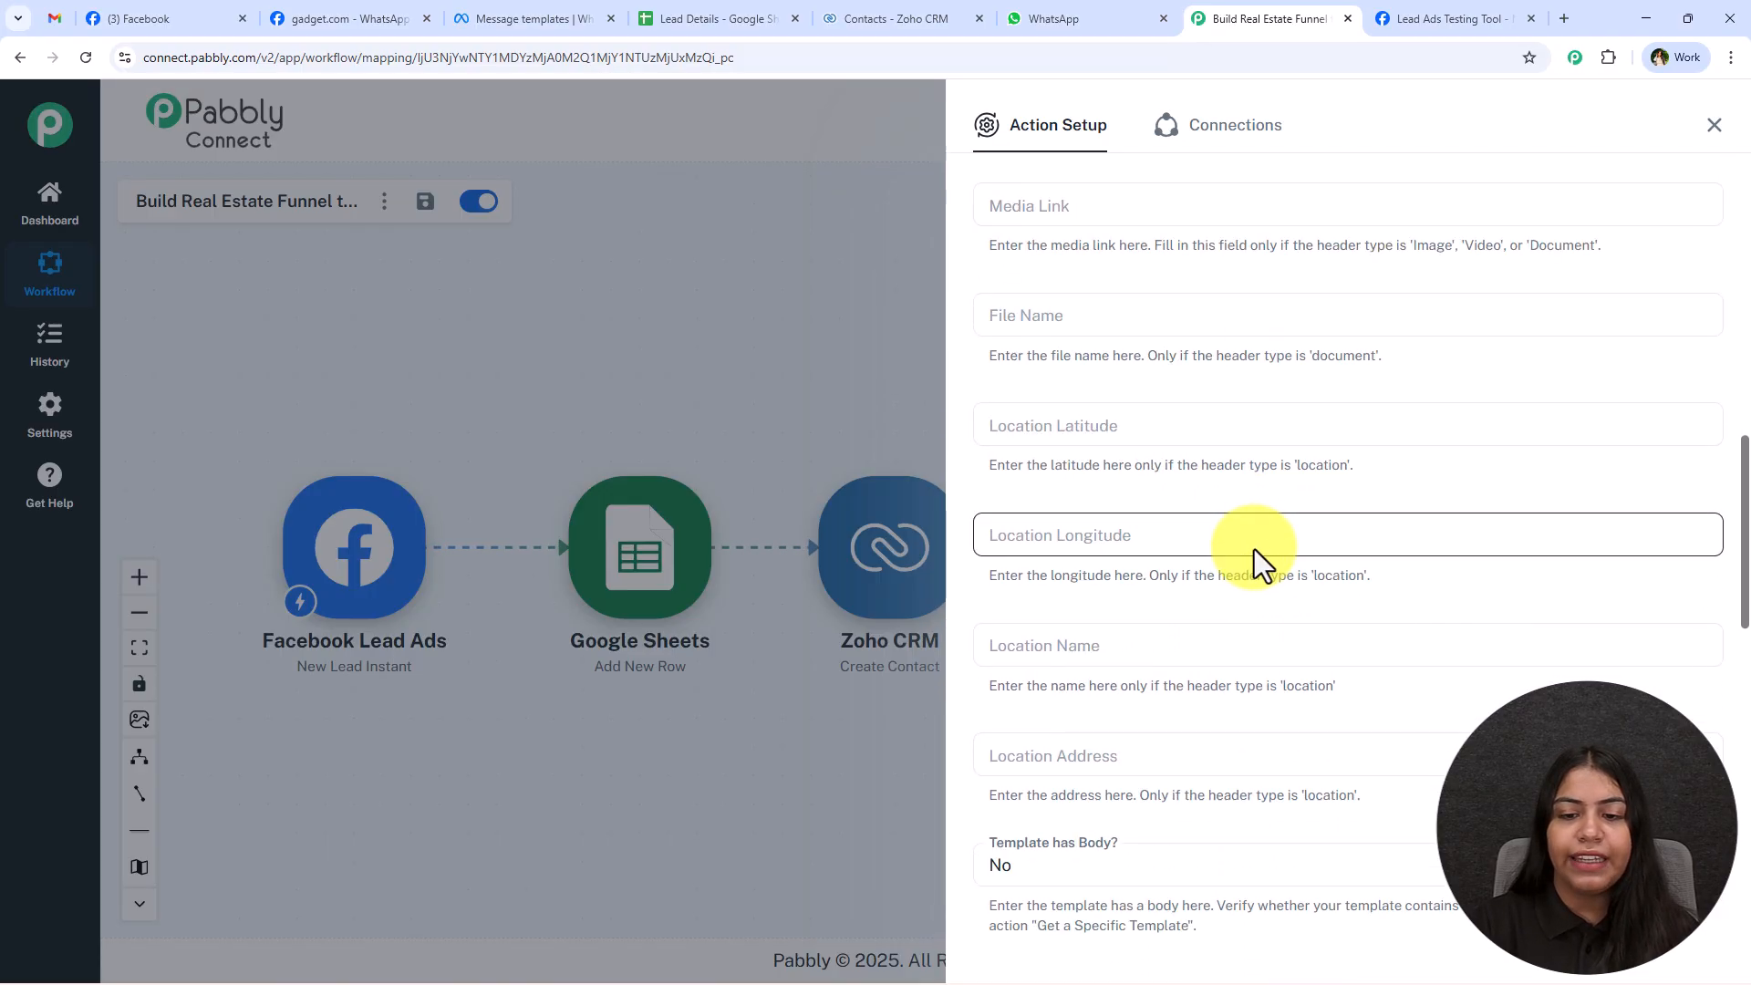
scroll(1344, 609, "down", 4)
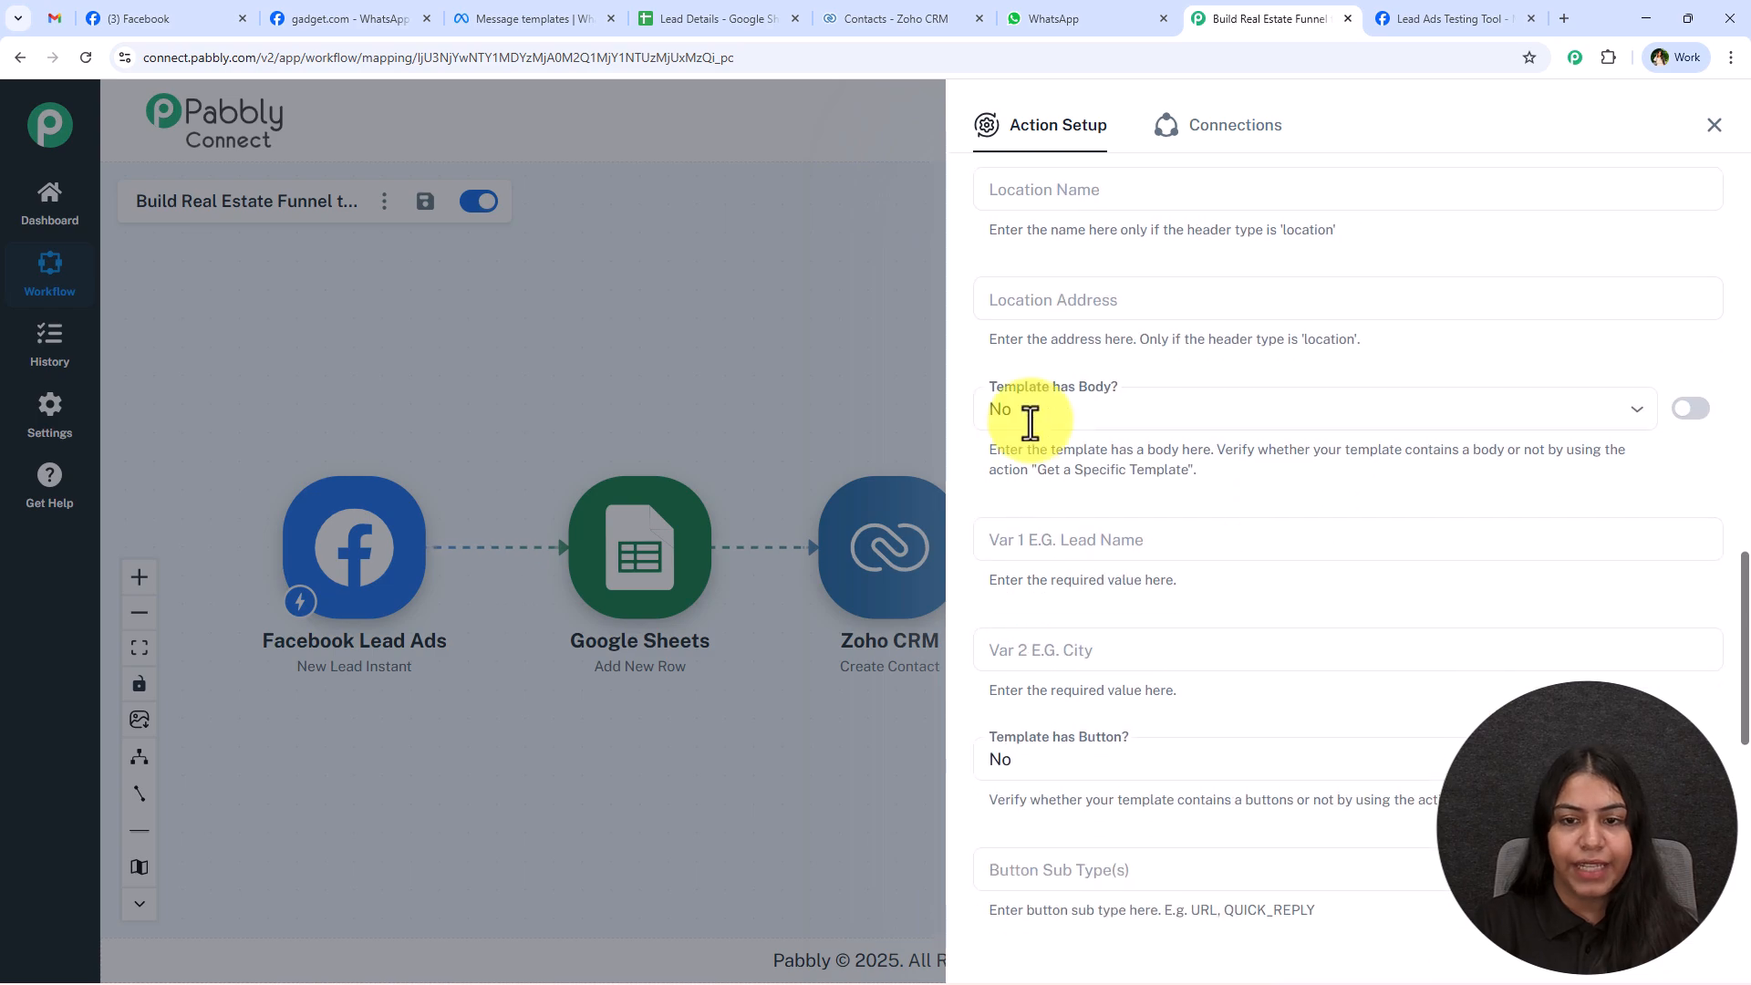
left_click(511, 17)
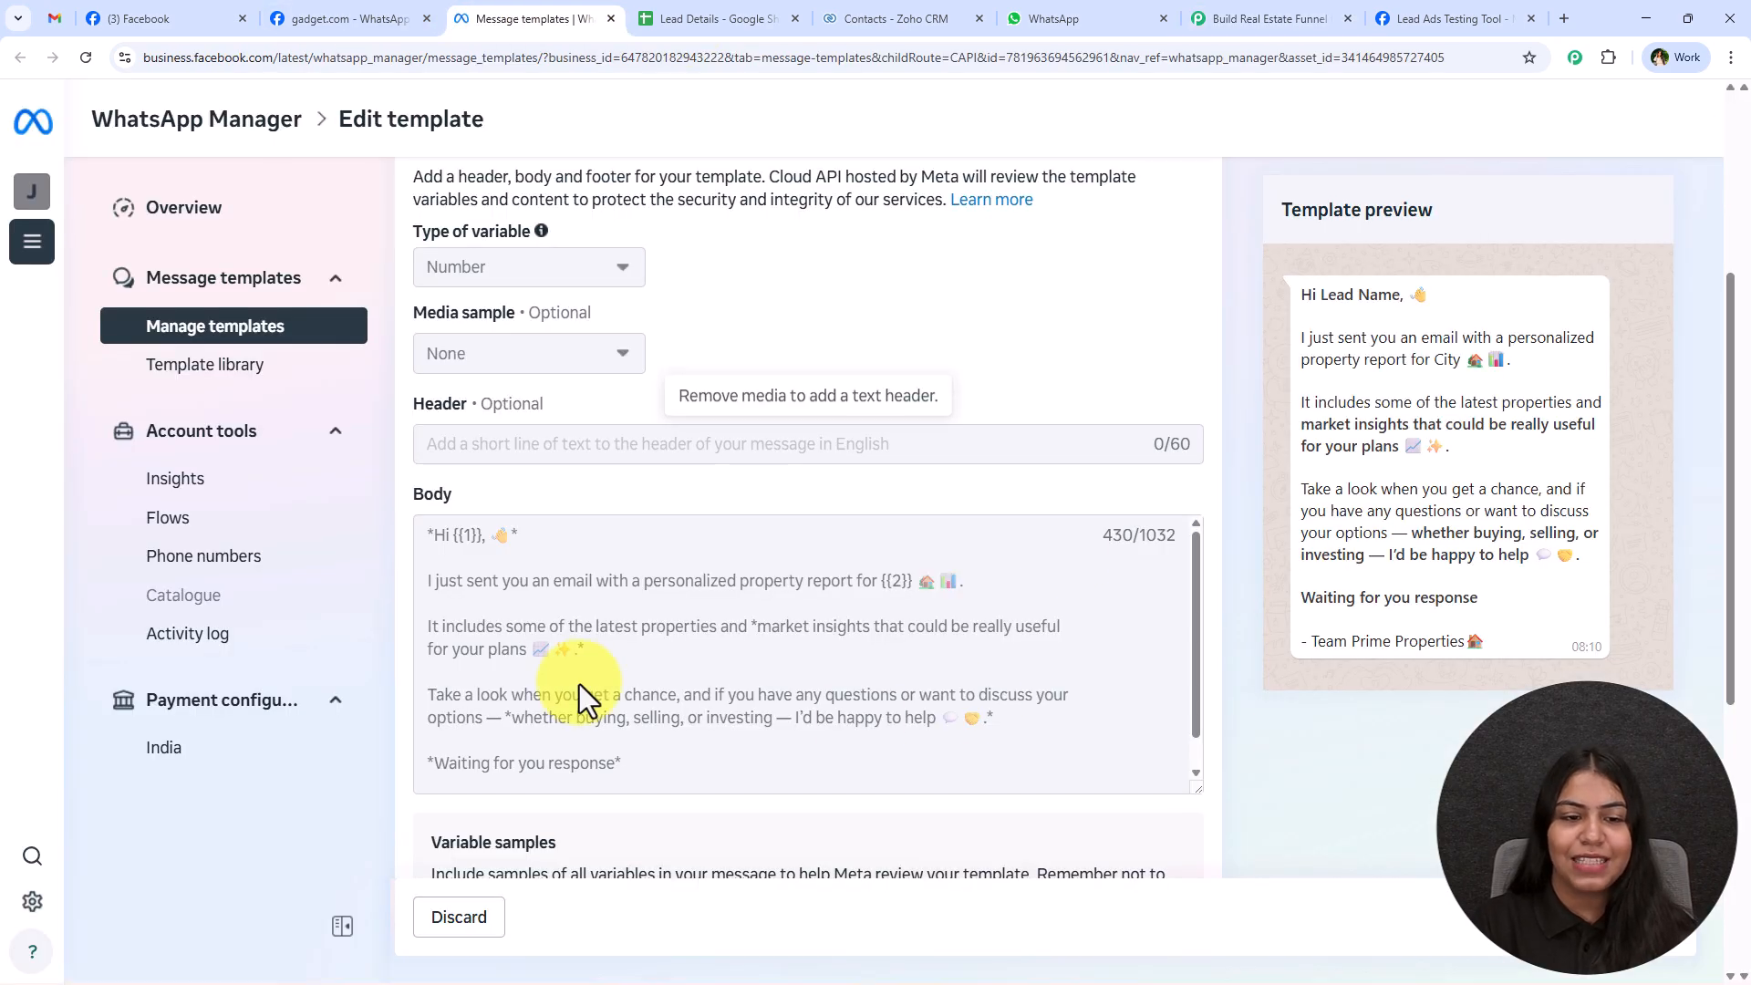
left_click(1300, 4)
left_click(1004, 405)
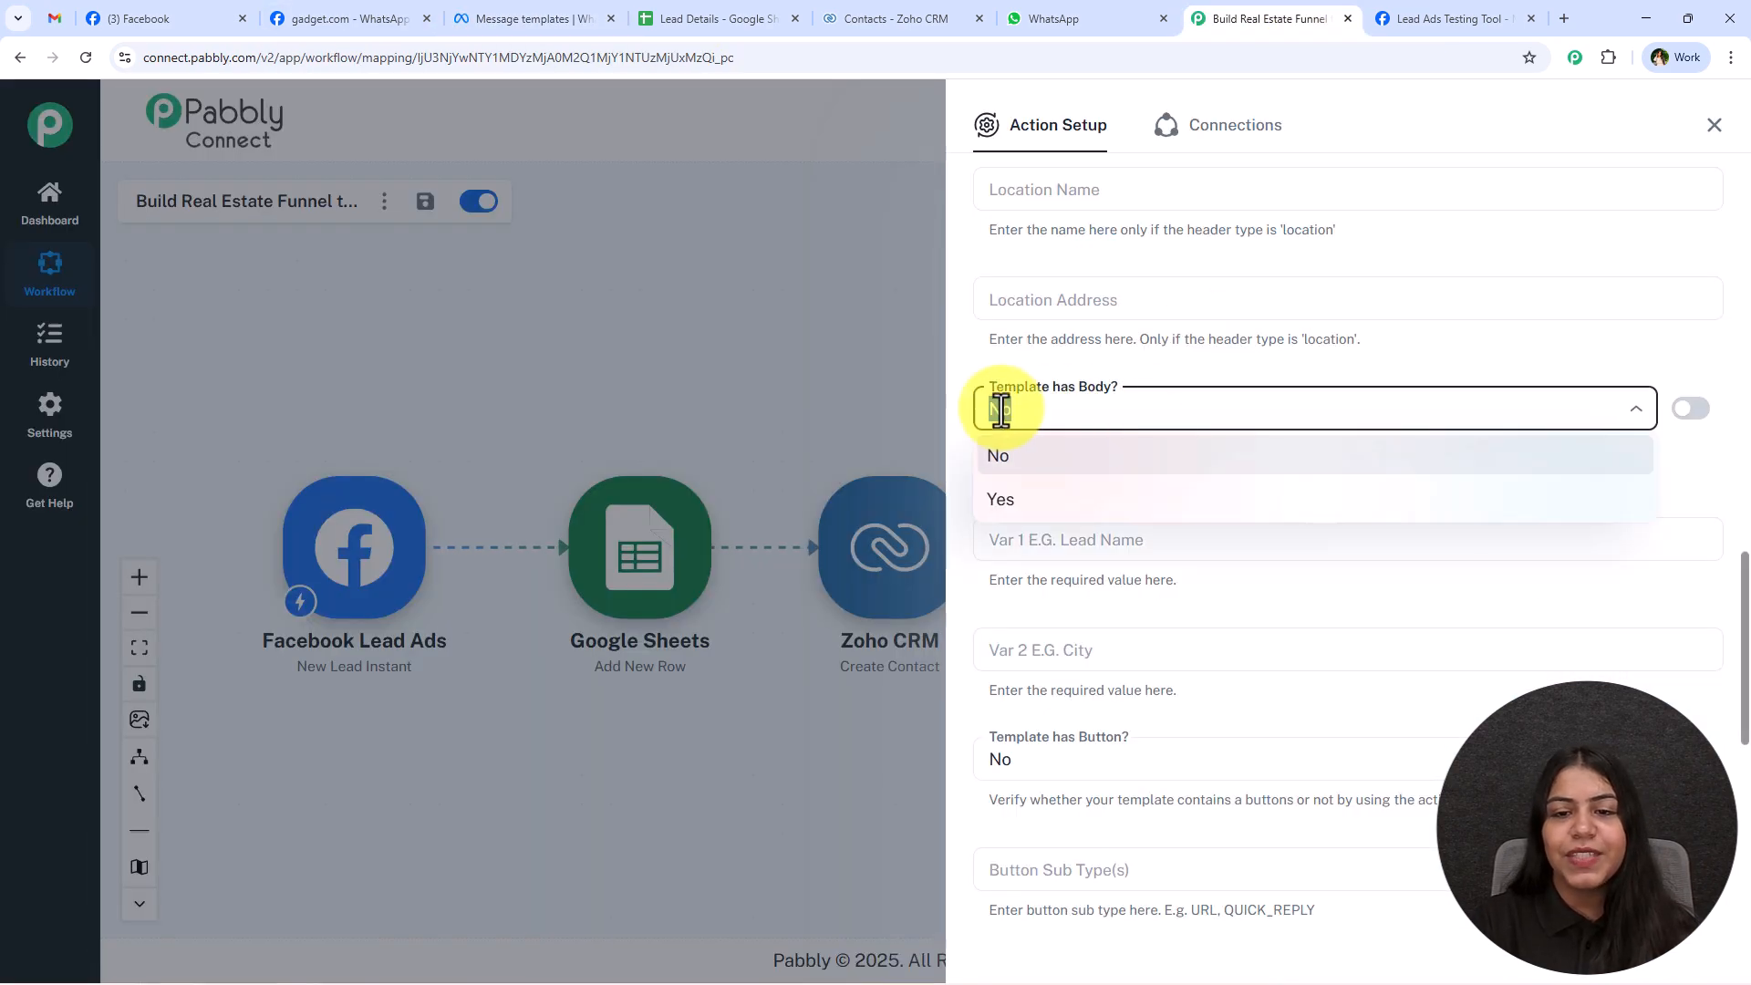
left_click(1182, 500)
Compare the Var 1 and Var 2 fields with the template's body placeholders and the earlier WhatsApp message, and return to the workflow.
scroll(1181, 512, "down", 2)
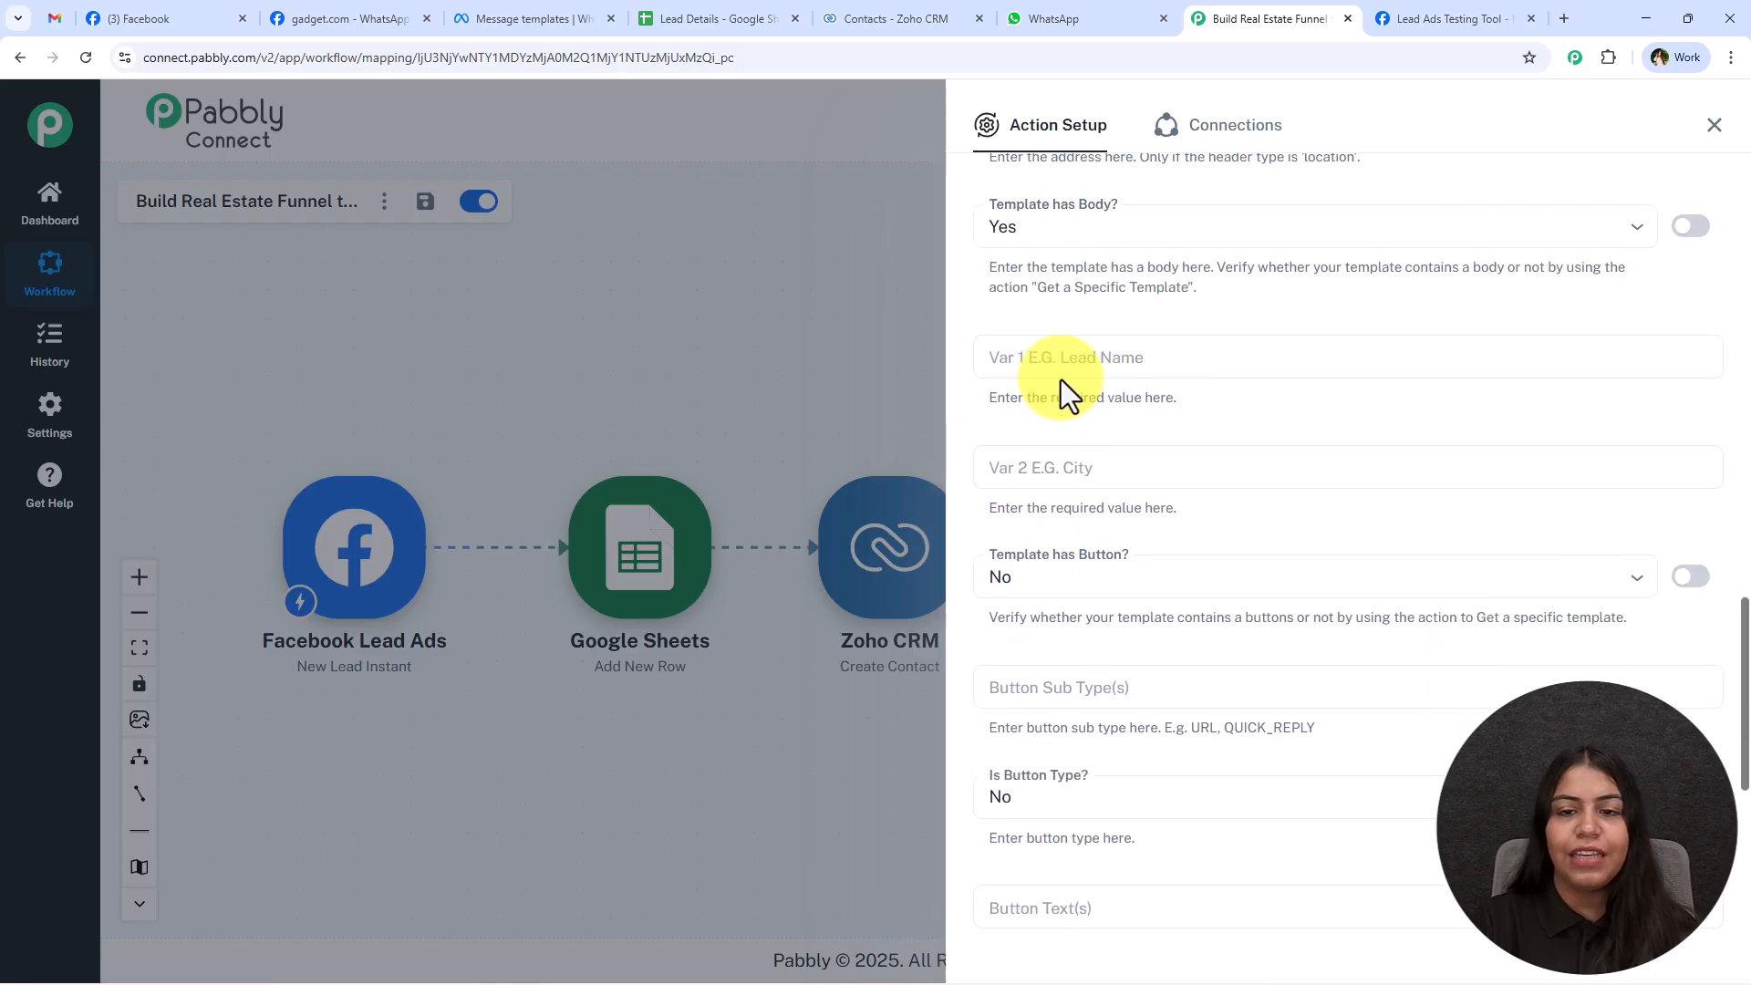
left_click(1093, 456)
left_click(1121, 361)
left_click(1135, 491)
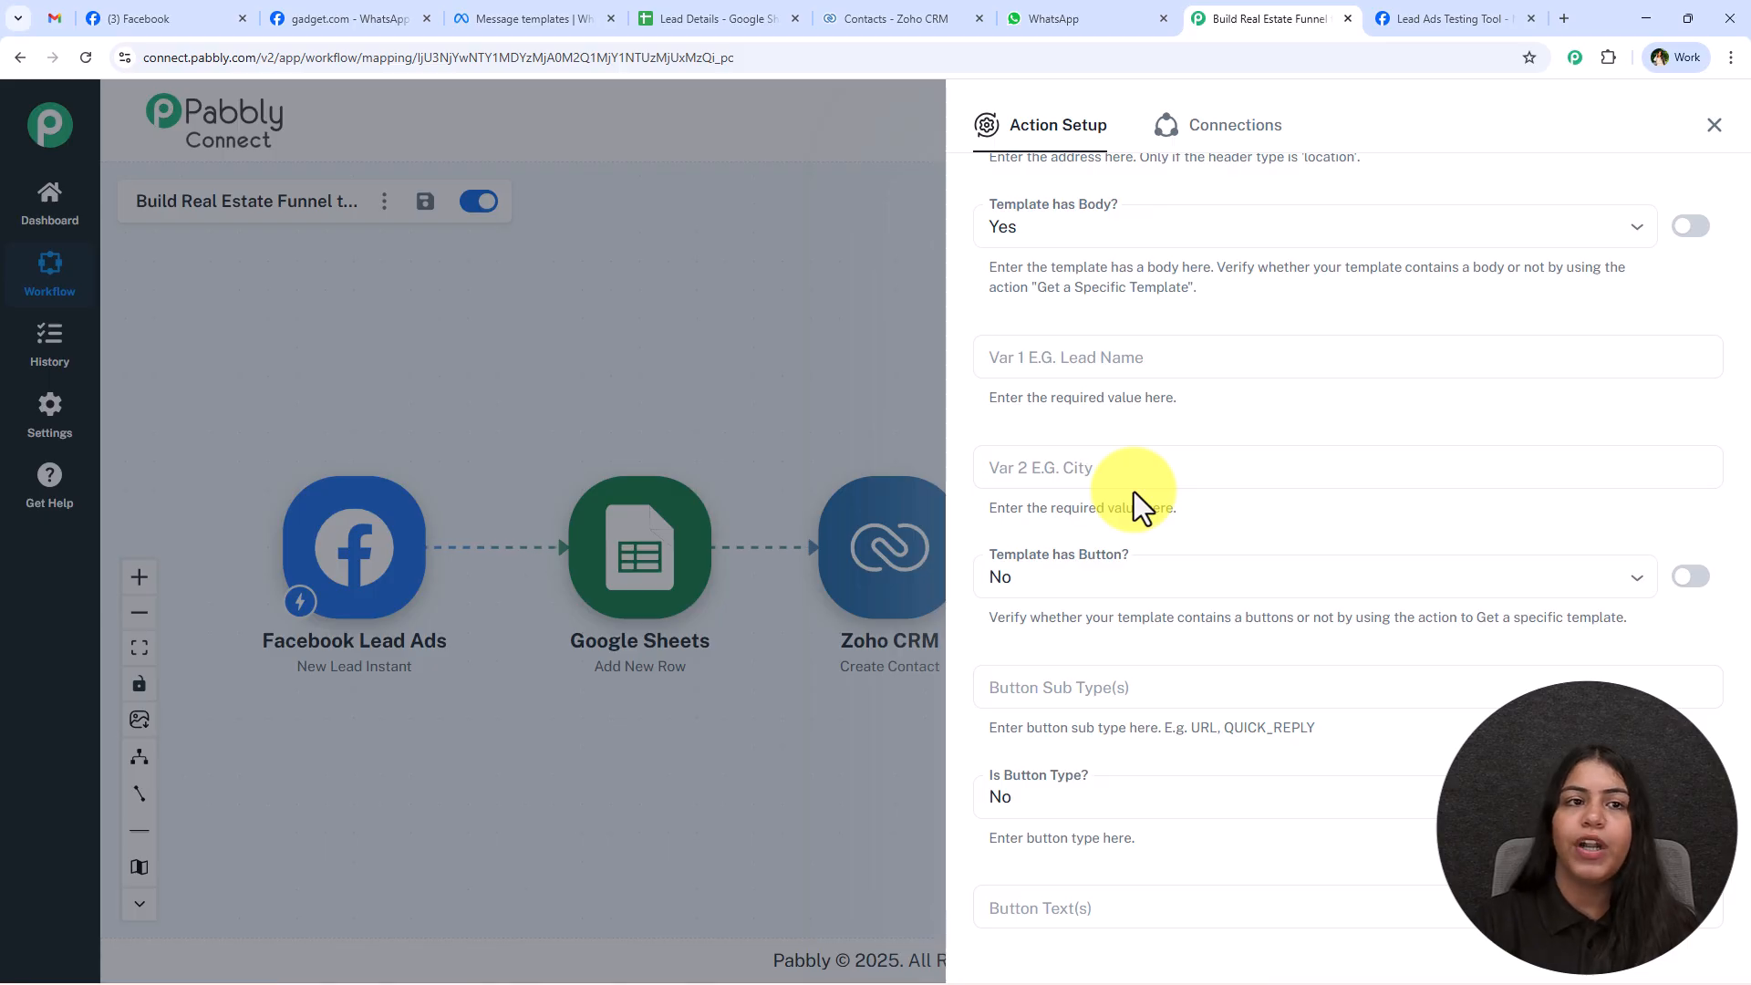
left_click(529, 18)
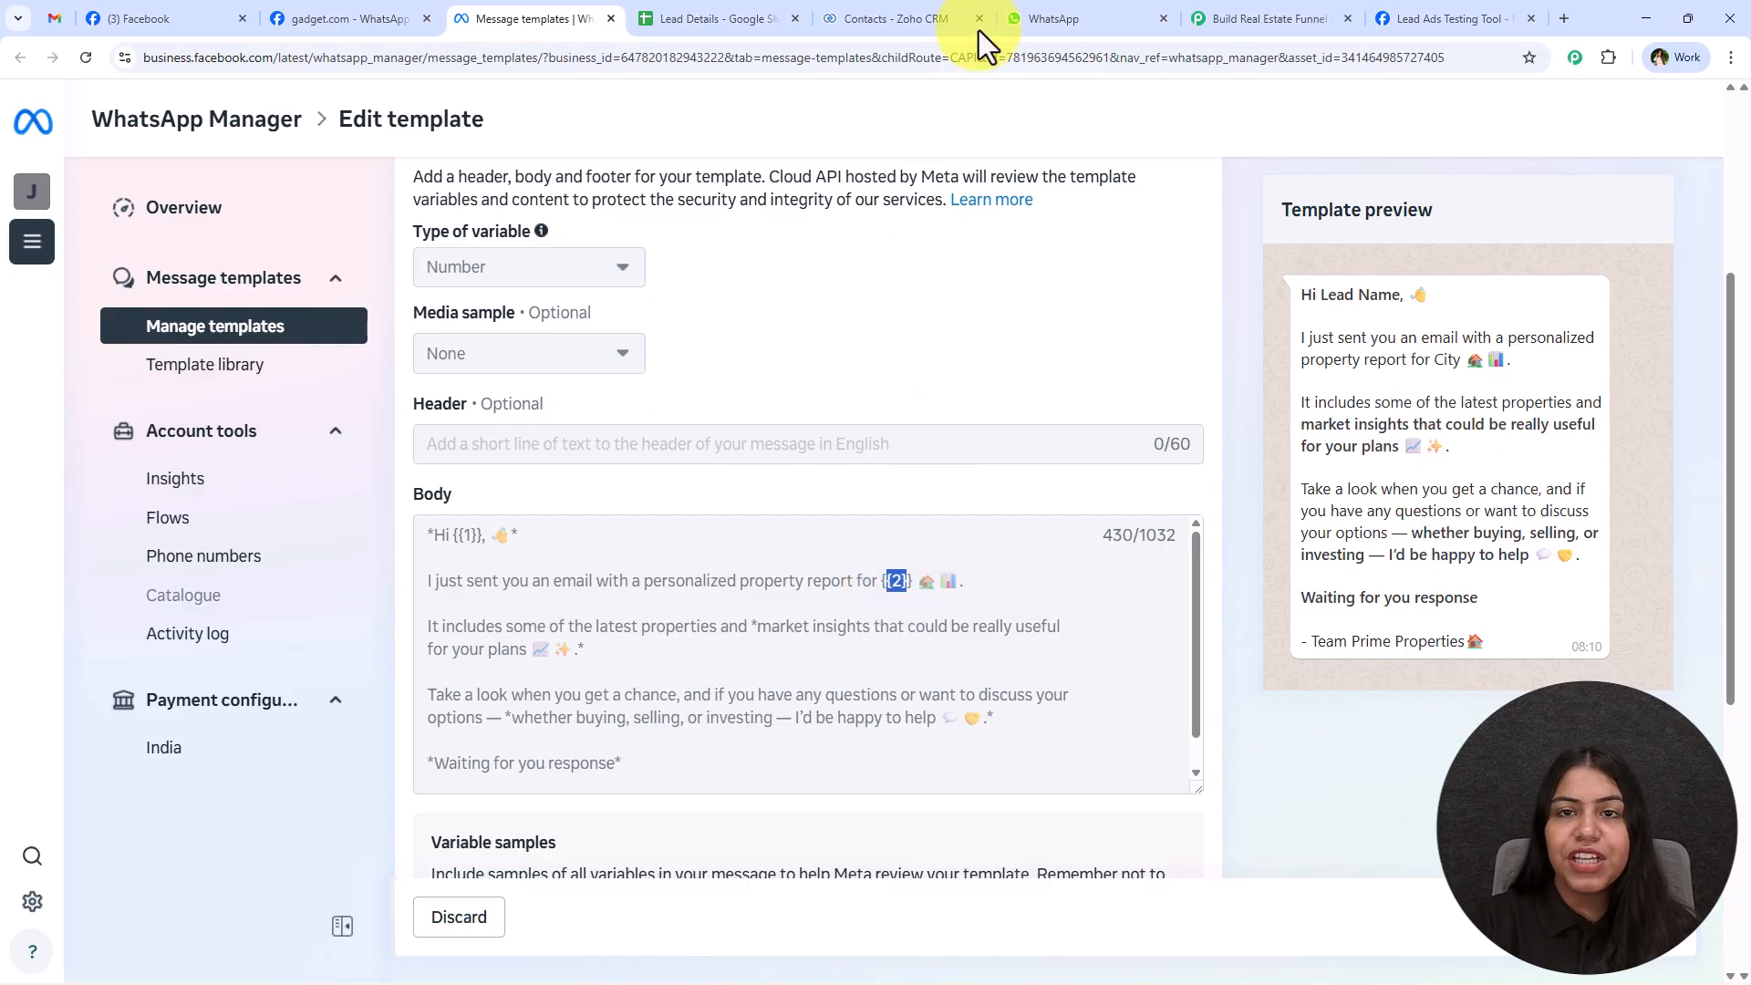
left_click(1038, 14)
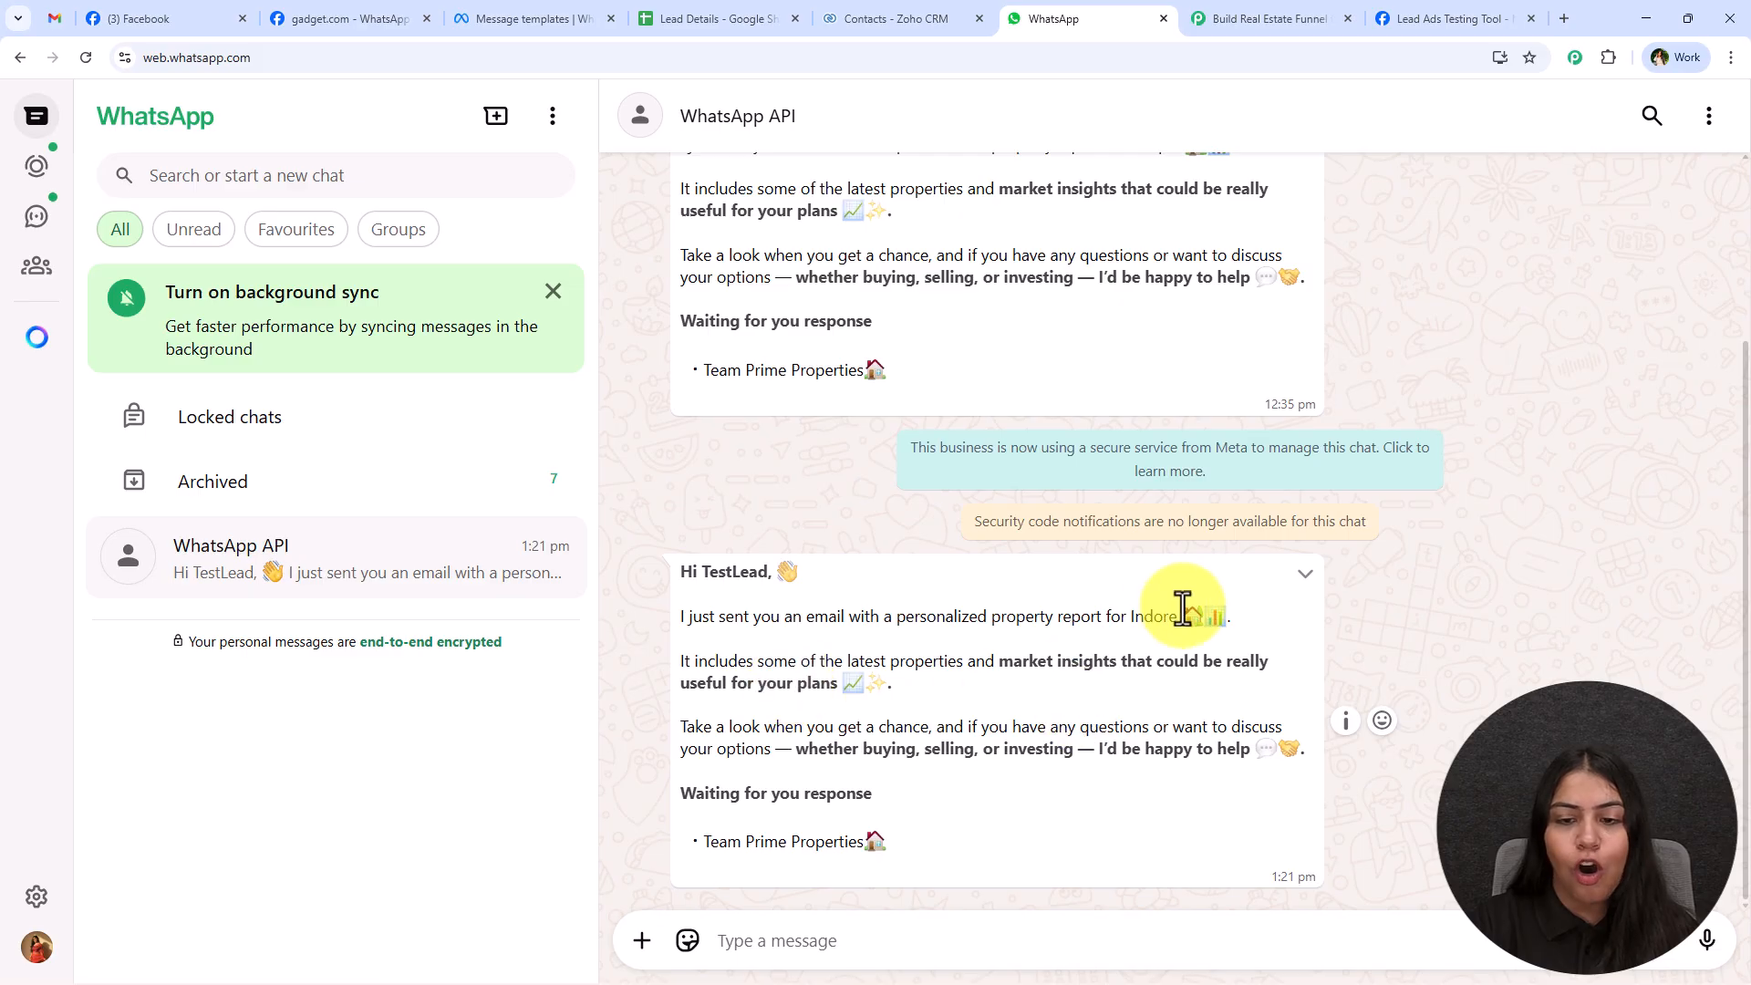
double_click(1140, 616)
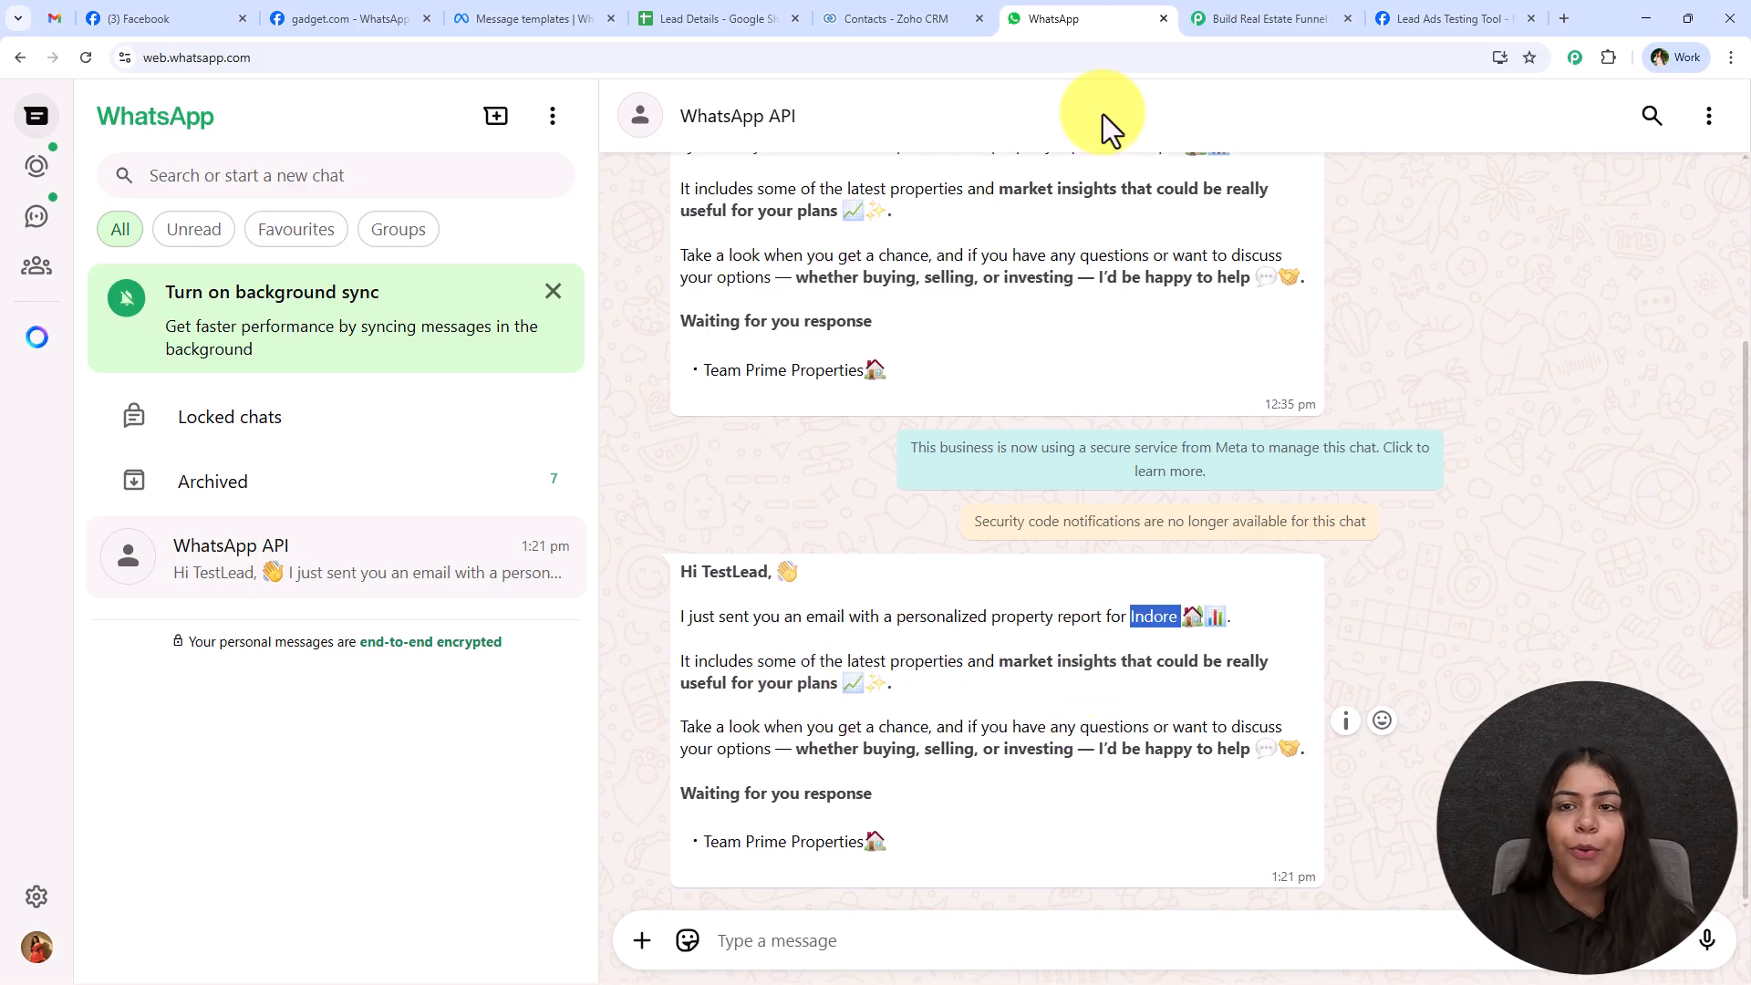
left_click(1224, 11)
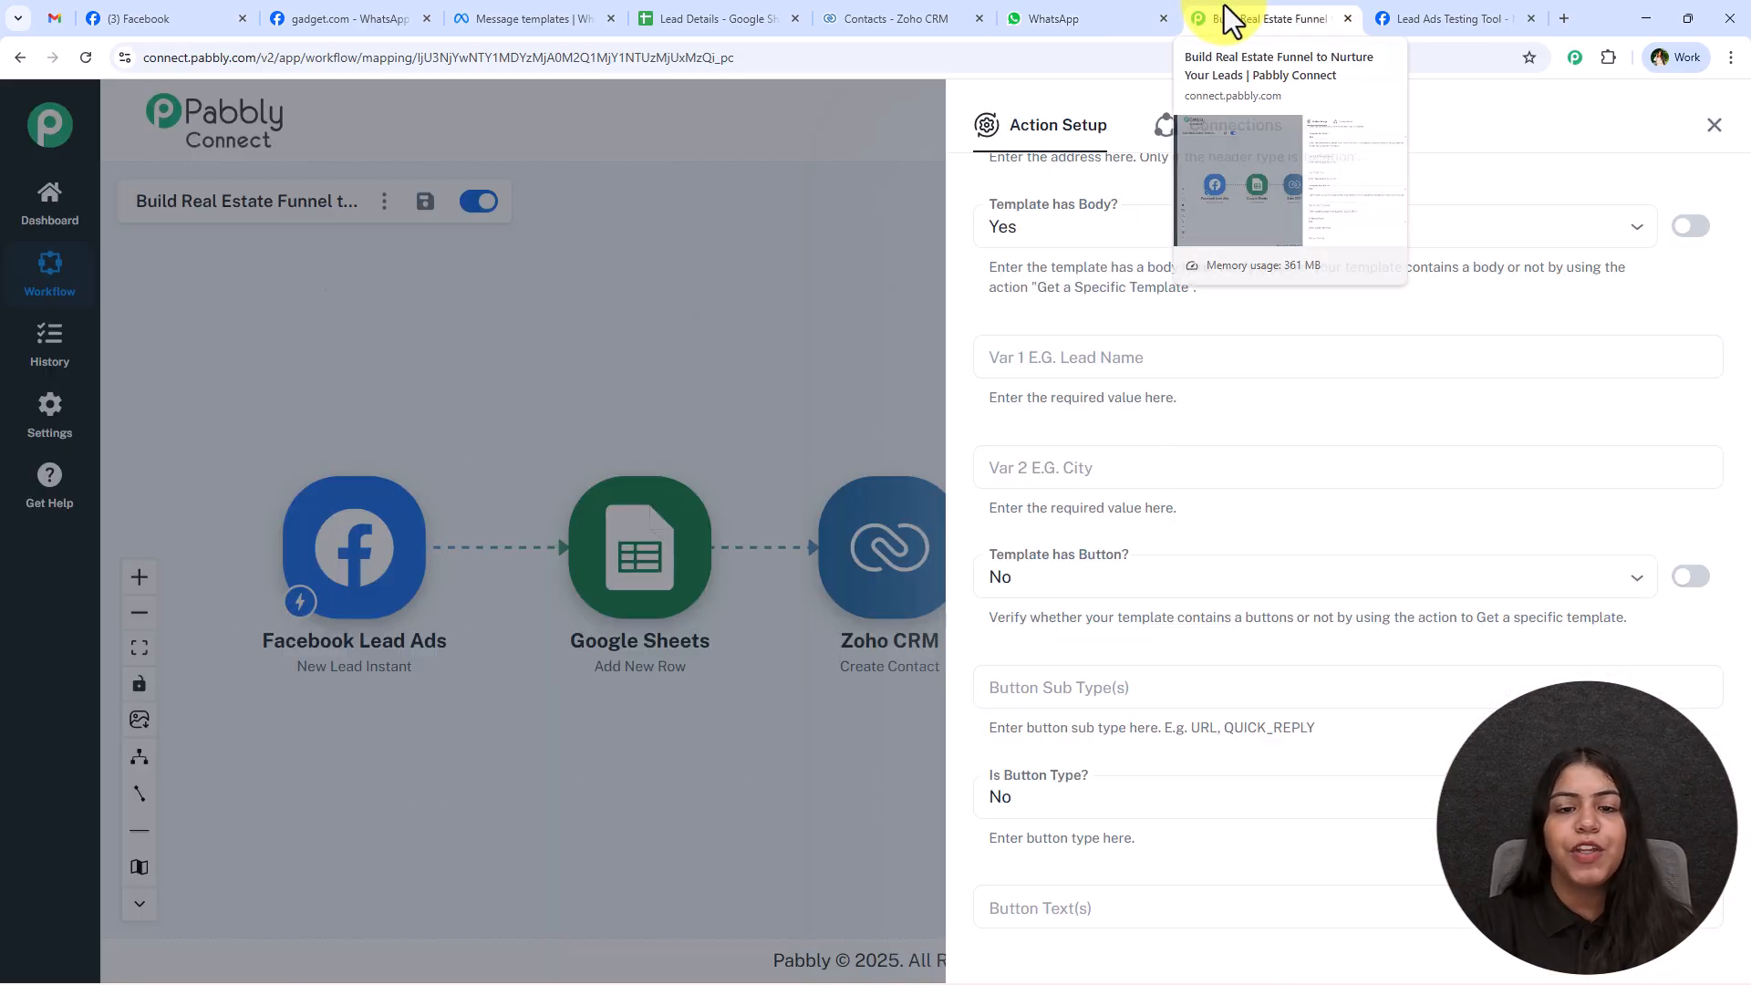
Map Var 1 (Lead Name) to the first_name and last_name values from Facebook Lead Ads.
left_click(1095, 354)
left_click(1073, 421)
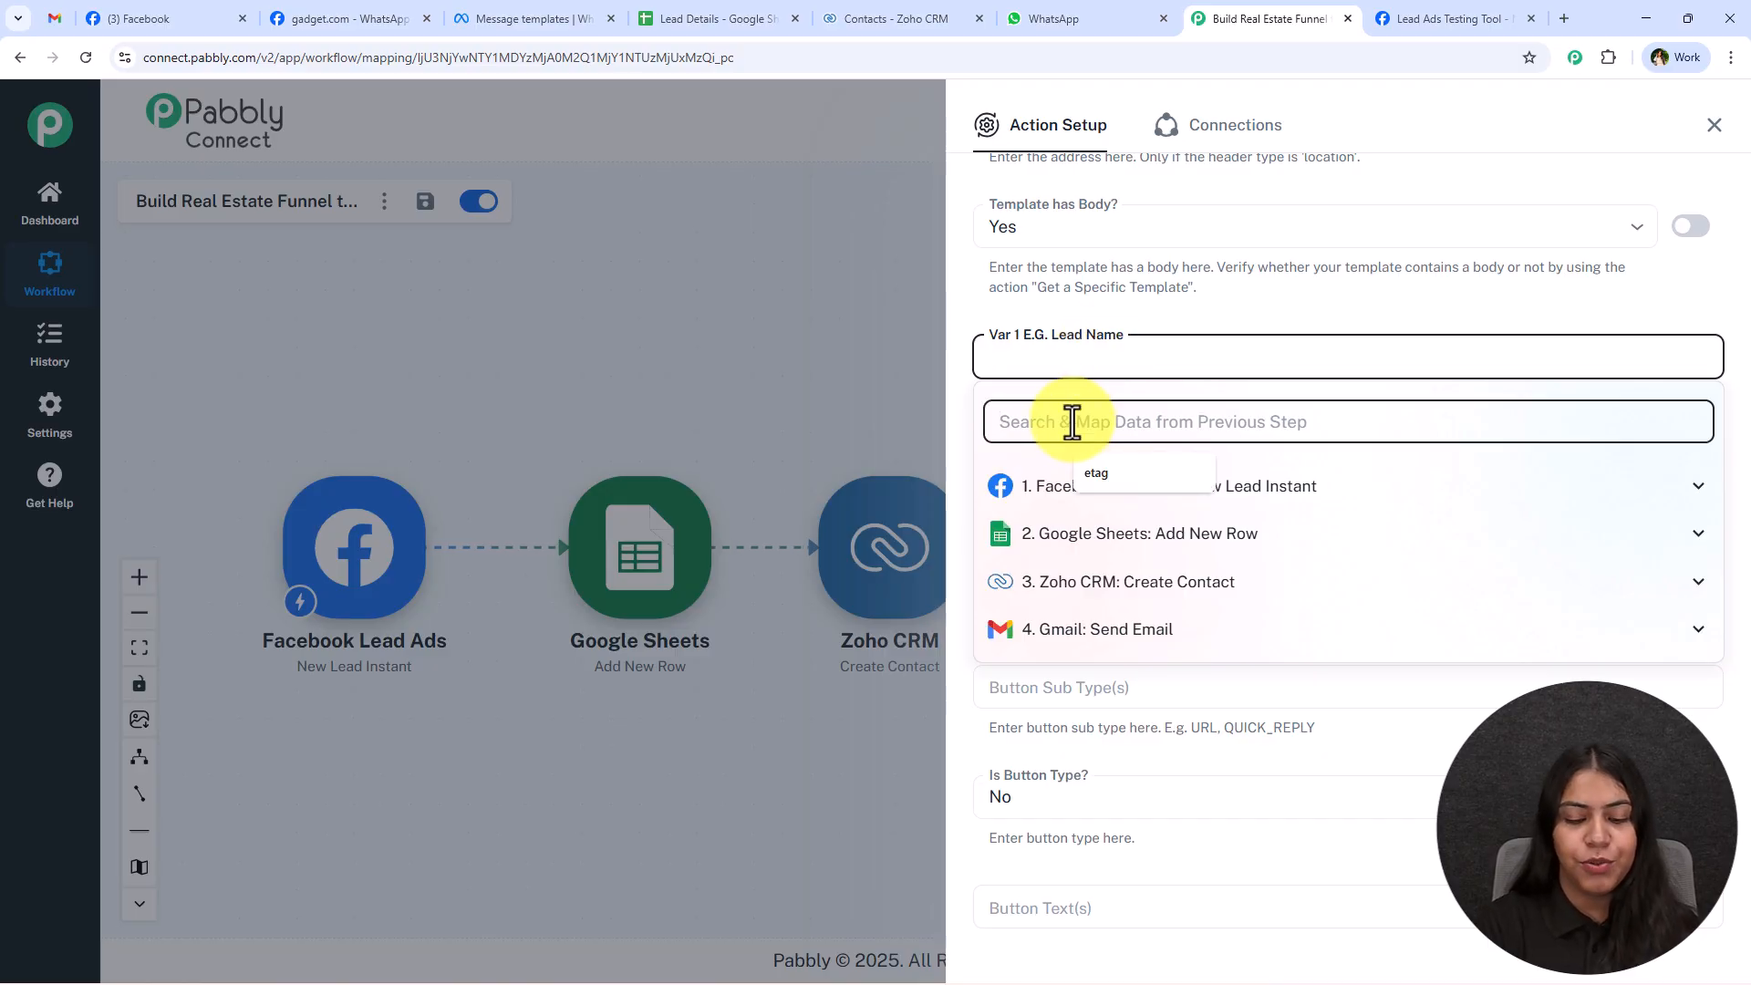
type("na")
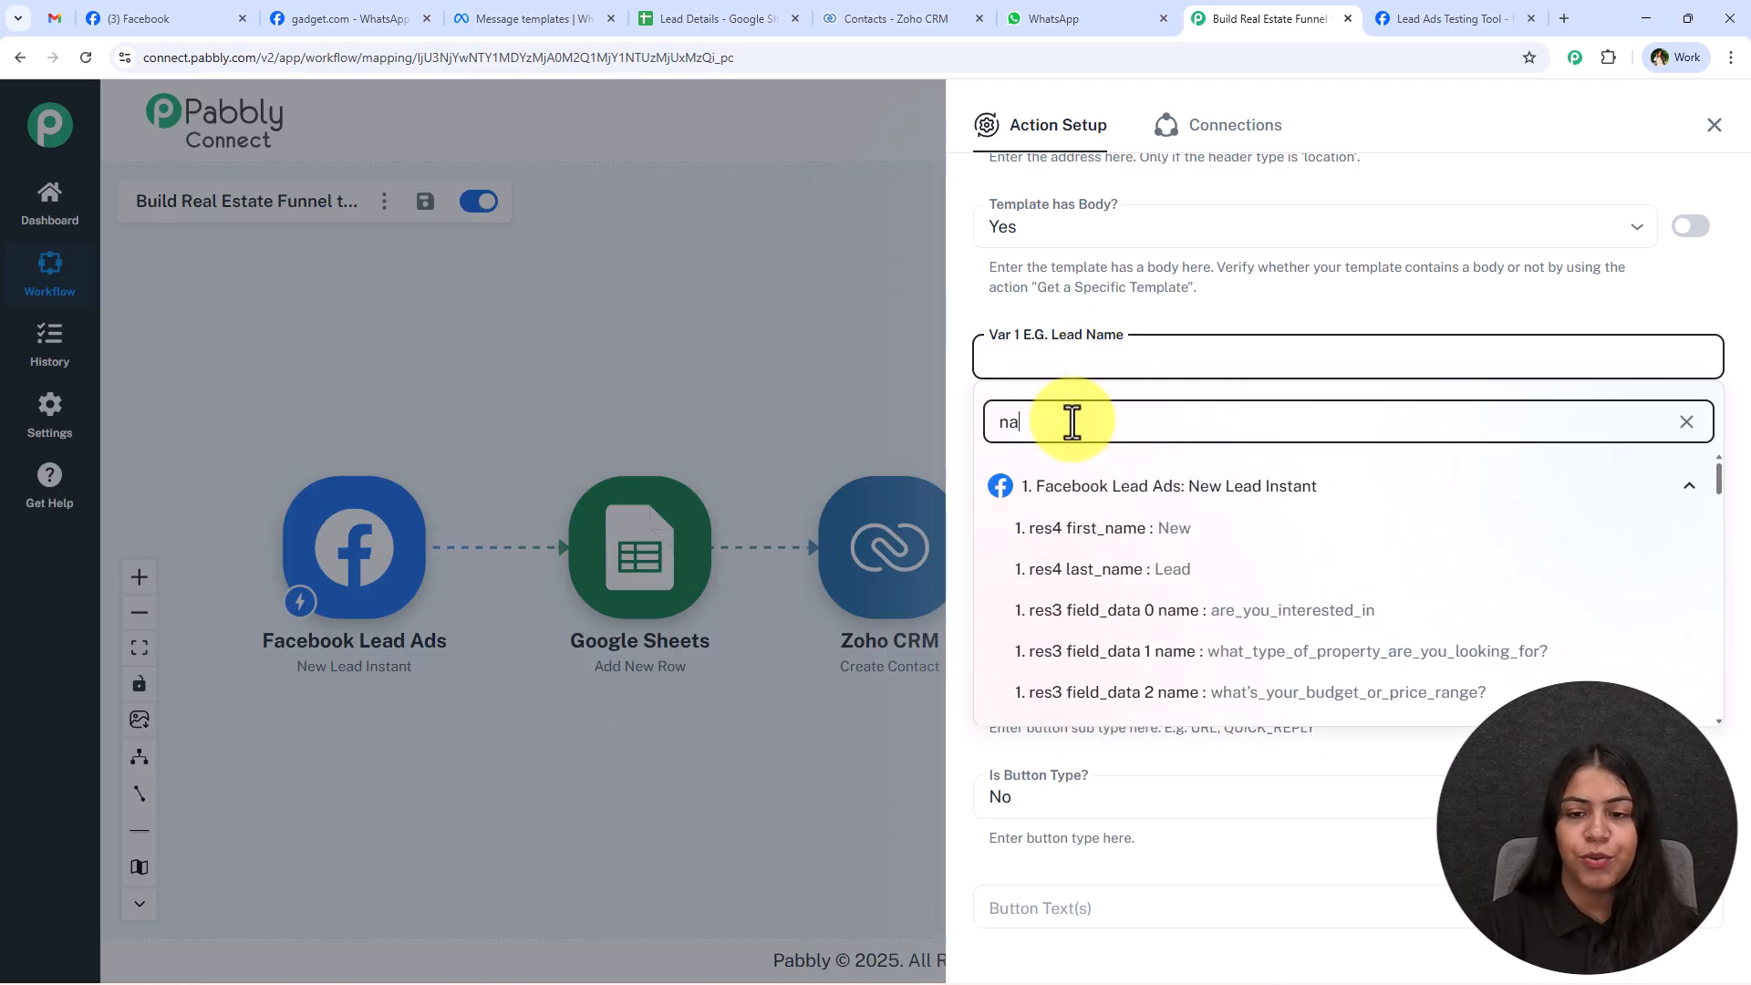
left_click(1178, 545)
left_click(1200, 693)
left_click(1189, 351)
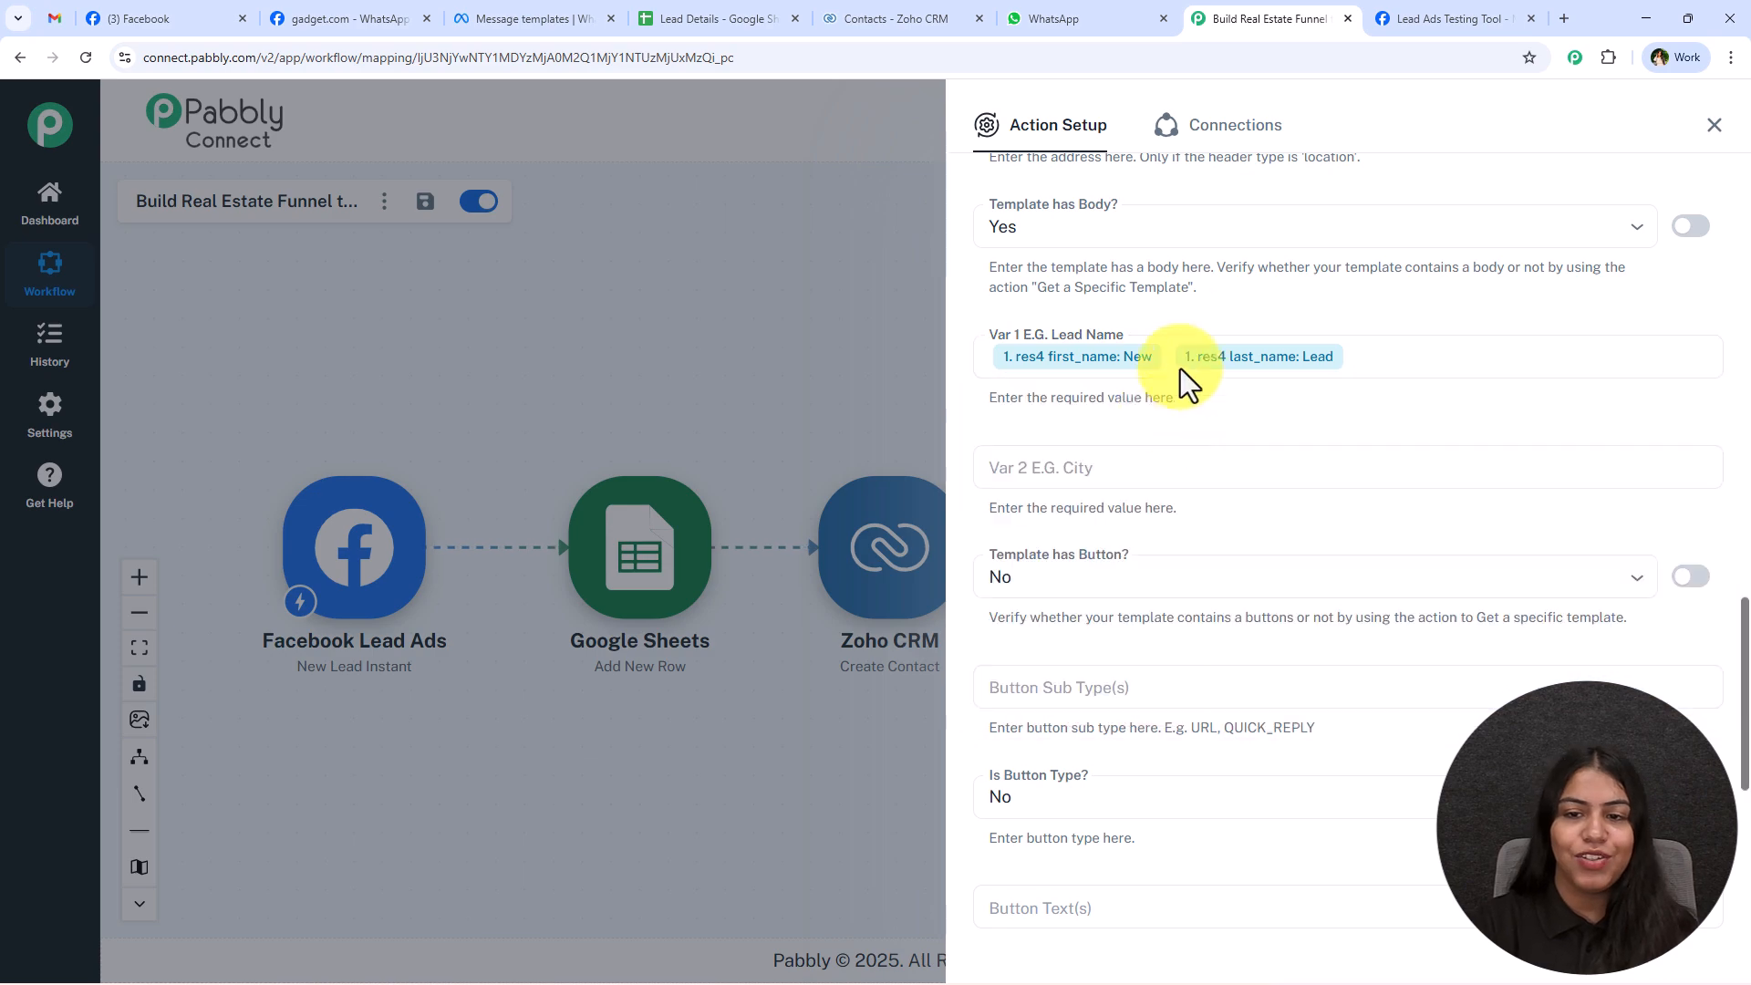
Map Var 2 (City) to the res4 city value from Facebook Lead Ads.
left_click(1131, 471)
type("ci")
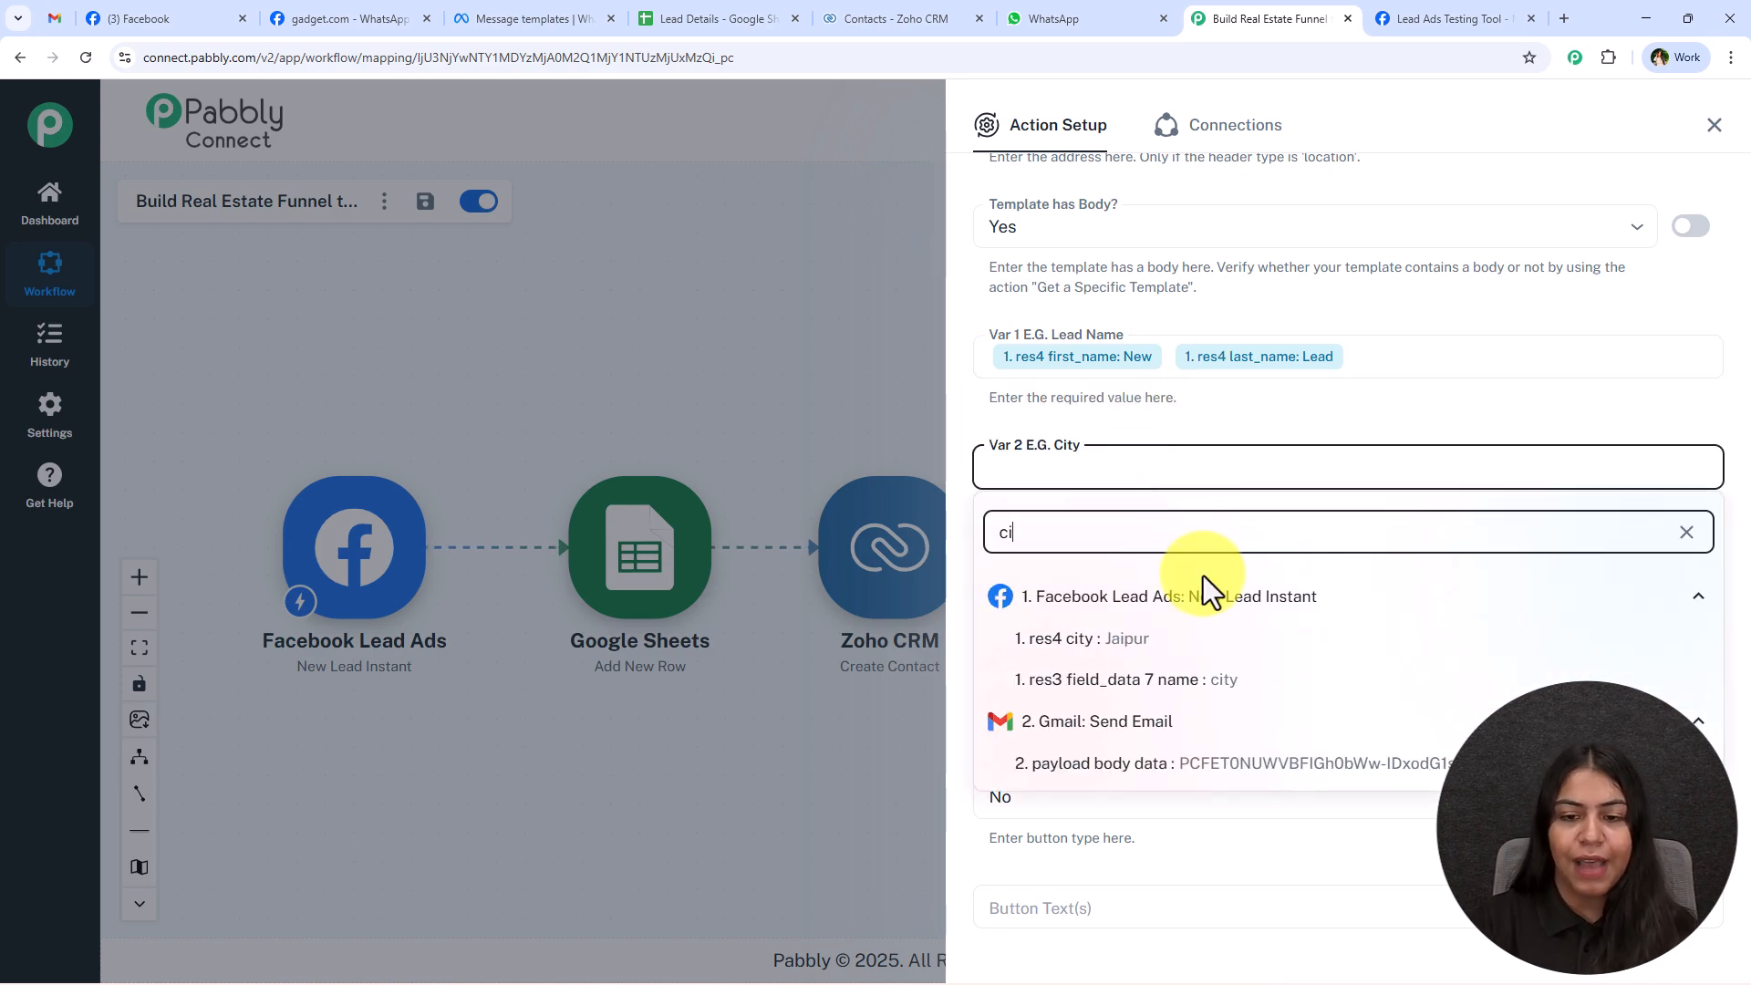
left_click(1219, 641)
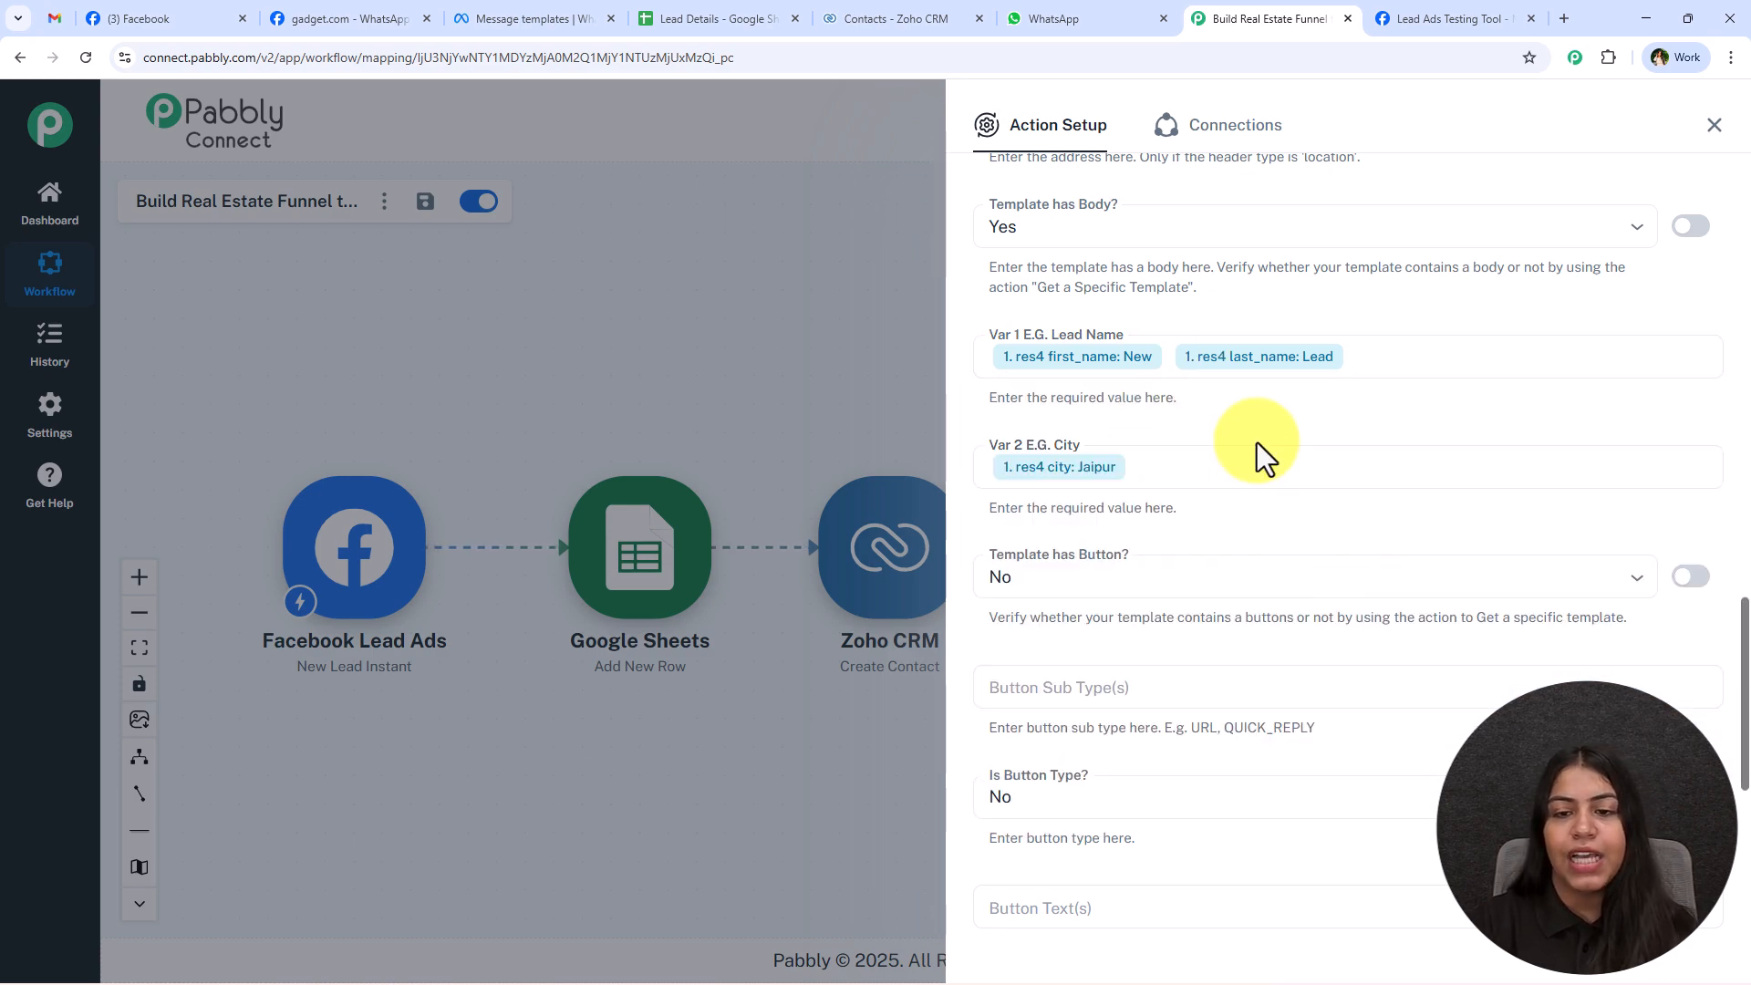
Replace the mapped value in the Receiver phone number field with a manually entered WhatsApp test number.
scroll(1257, 451, "down", 1)
scroll(1186, 429, "down", 1)
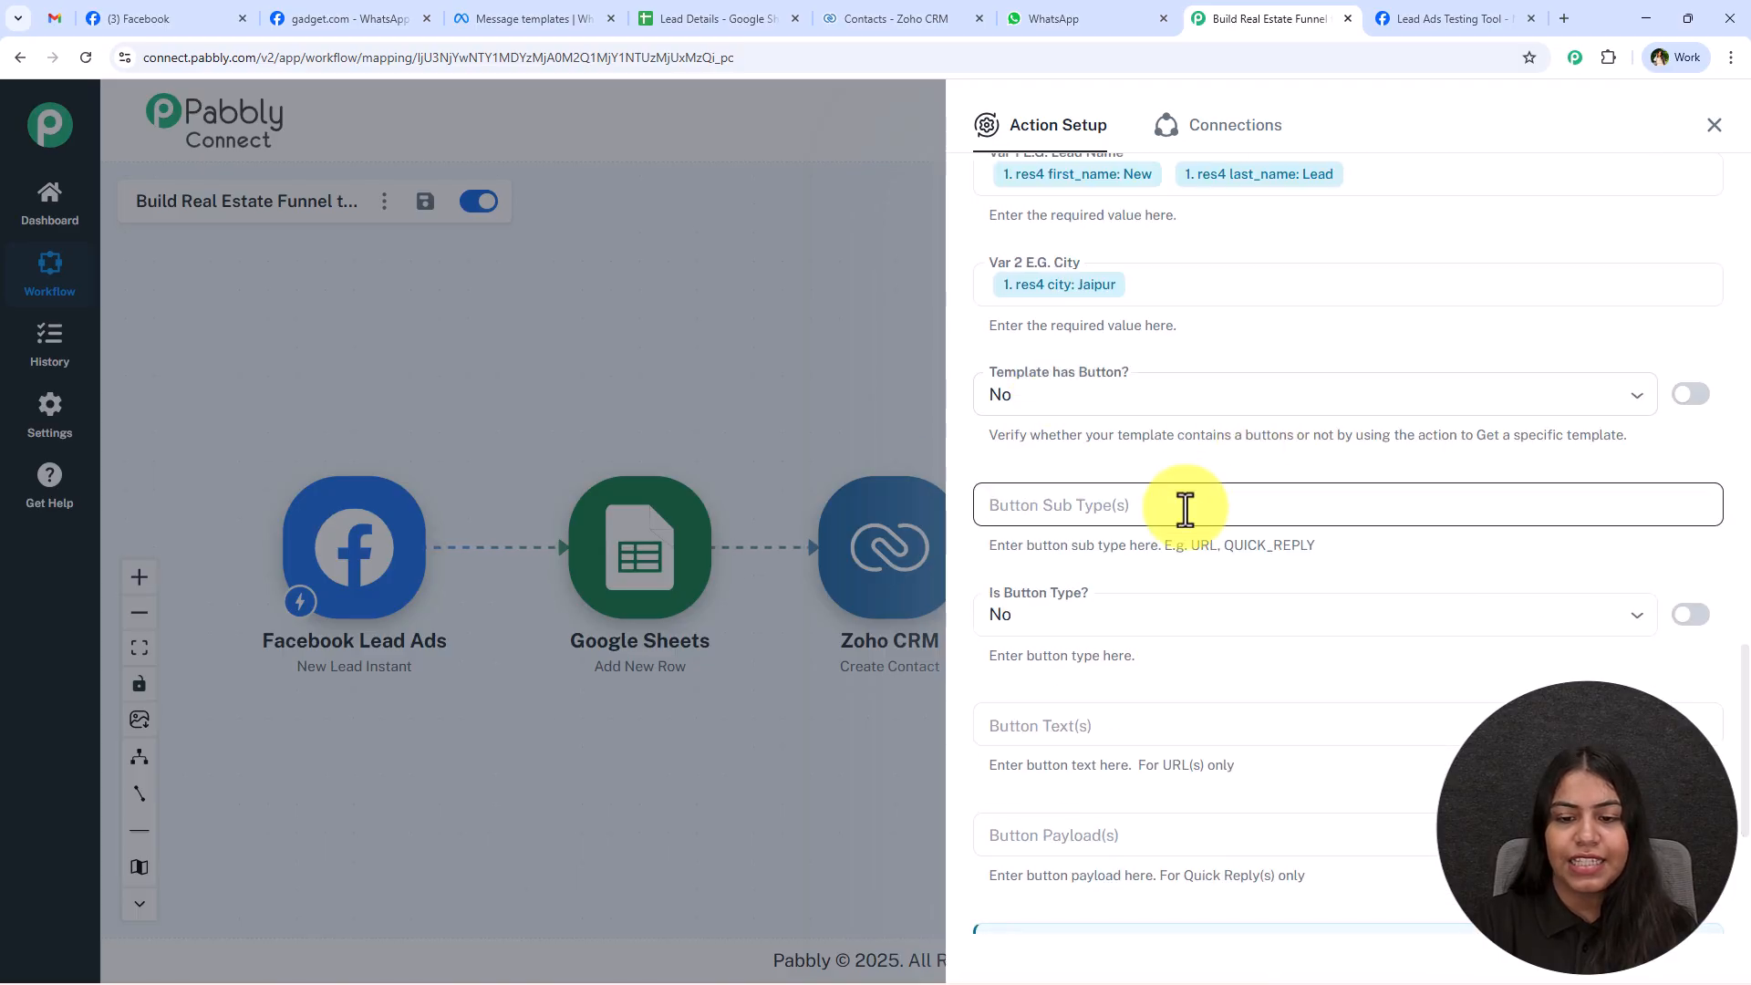
scroll(1172, 547, "down", 3)
scroll(1149, 502, "up", 4)
scroll(1125, 611, "down", 5)
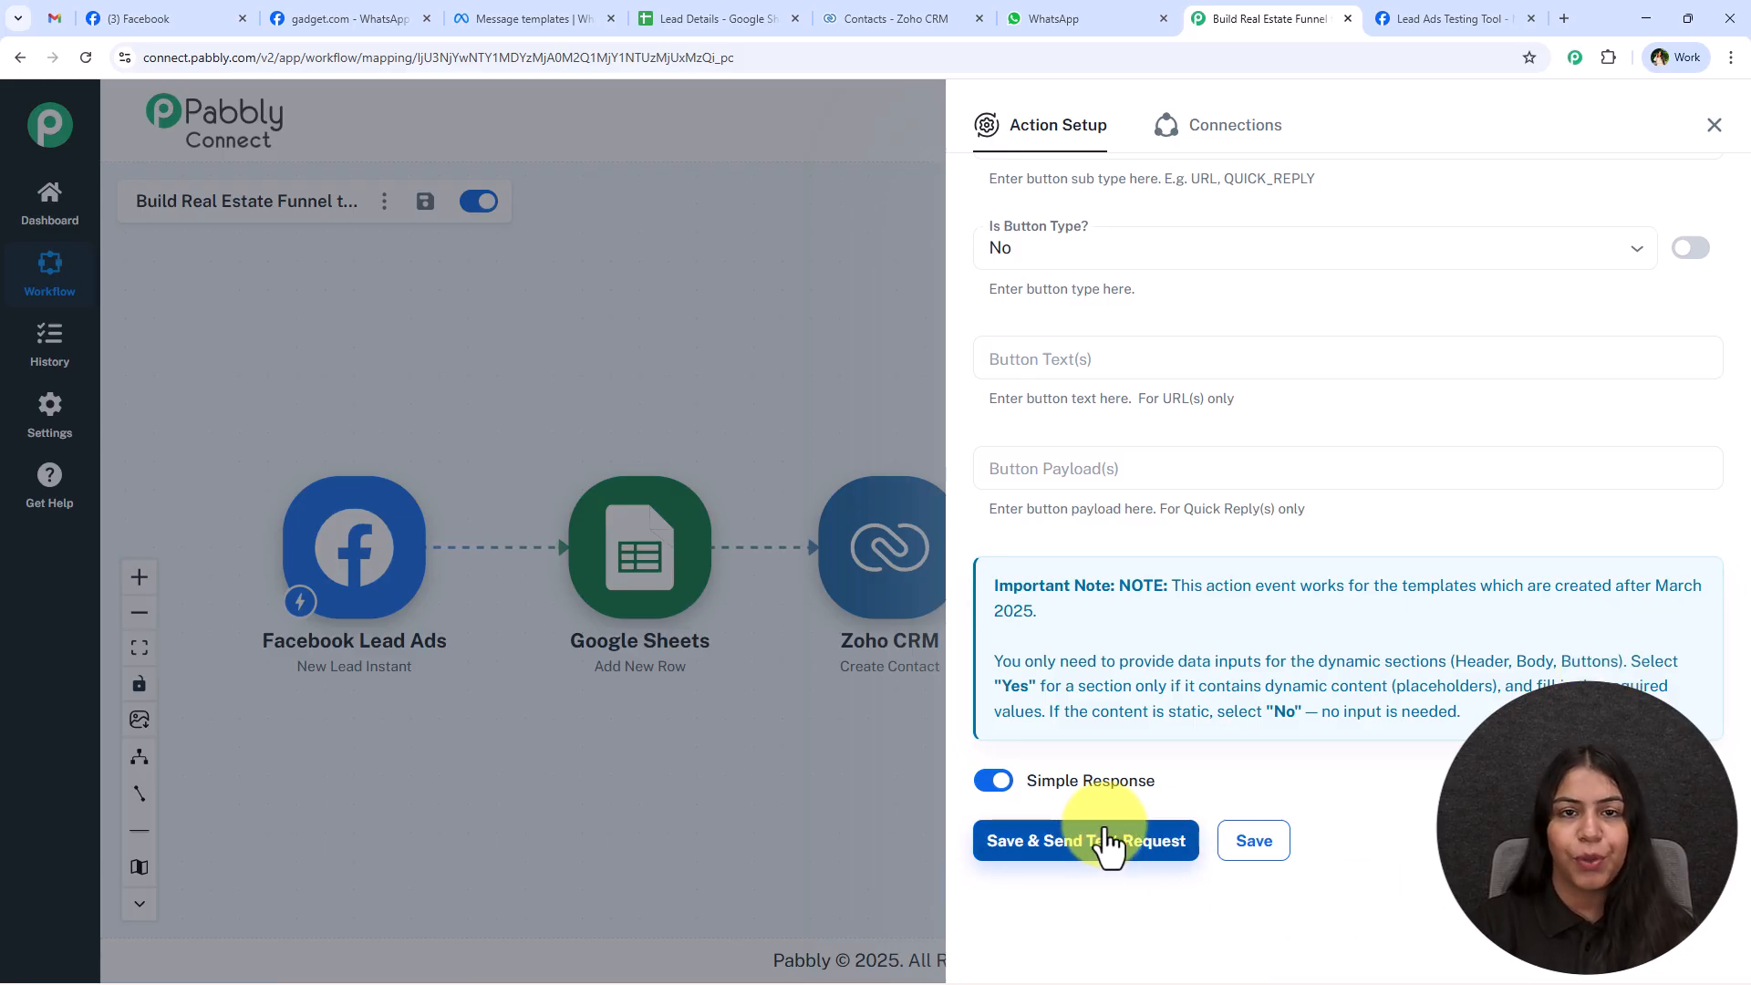
scroll(1434, 790, "up", 15)
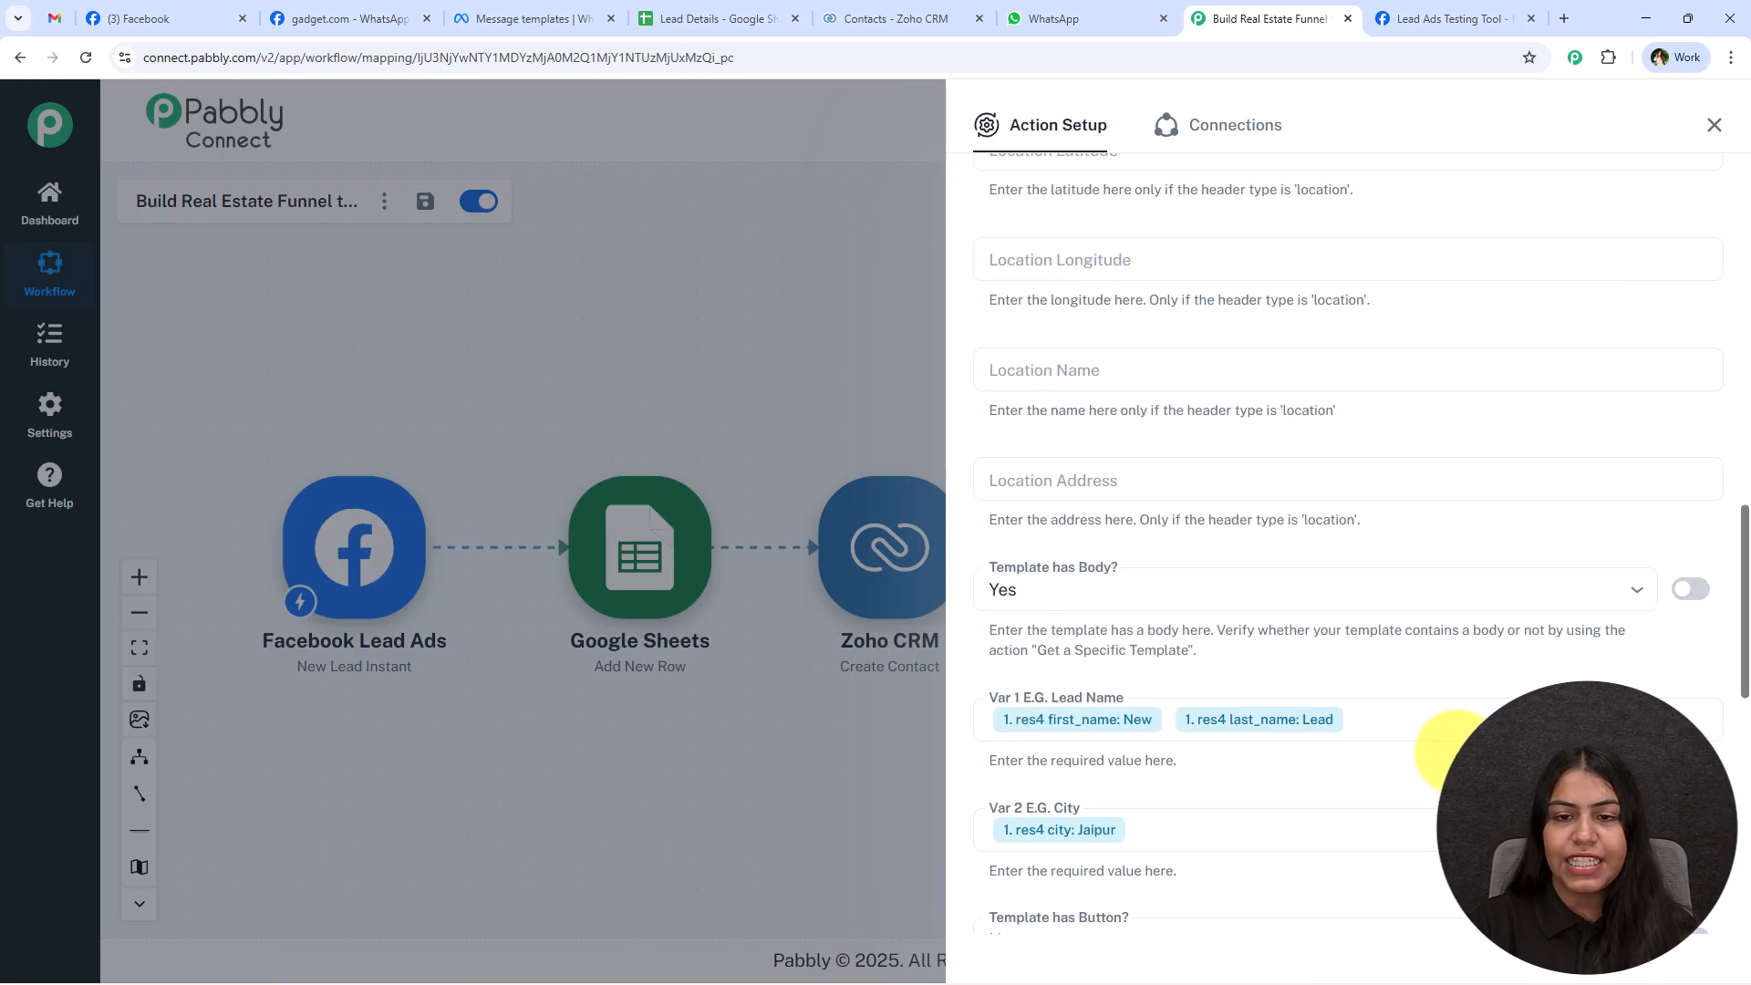
scroll(1514, 647, "up", 2)
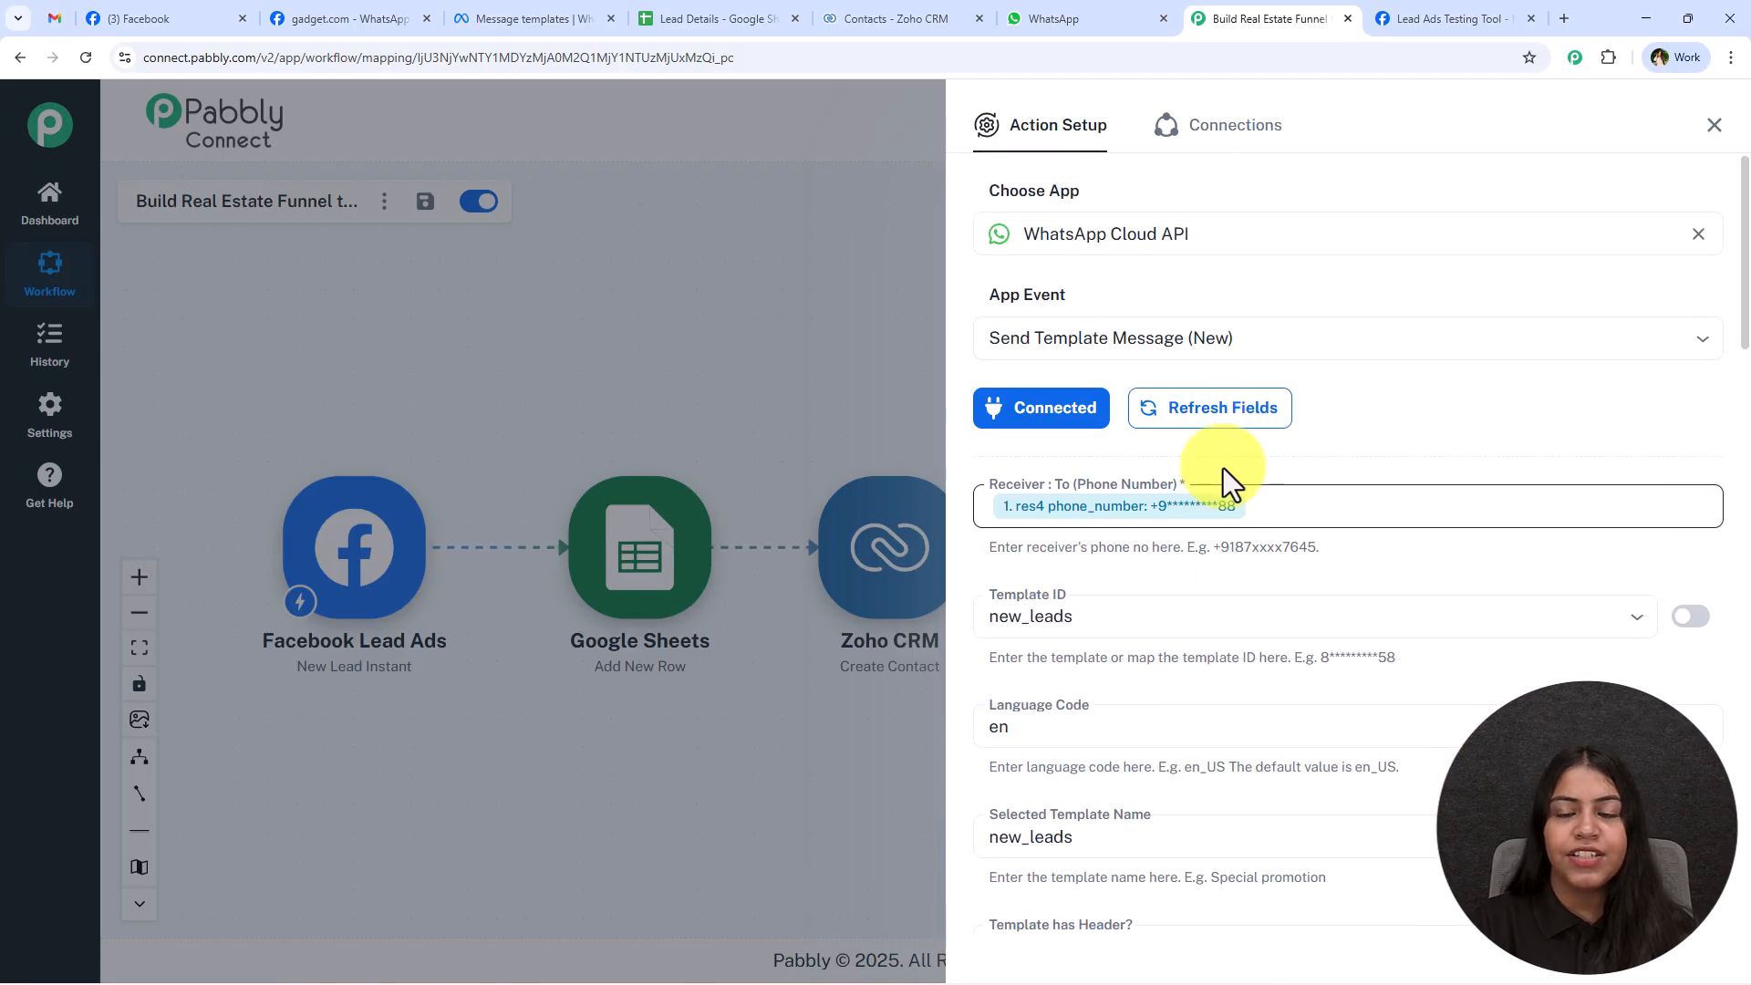
left_click(1285, 503)
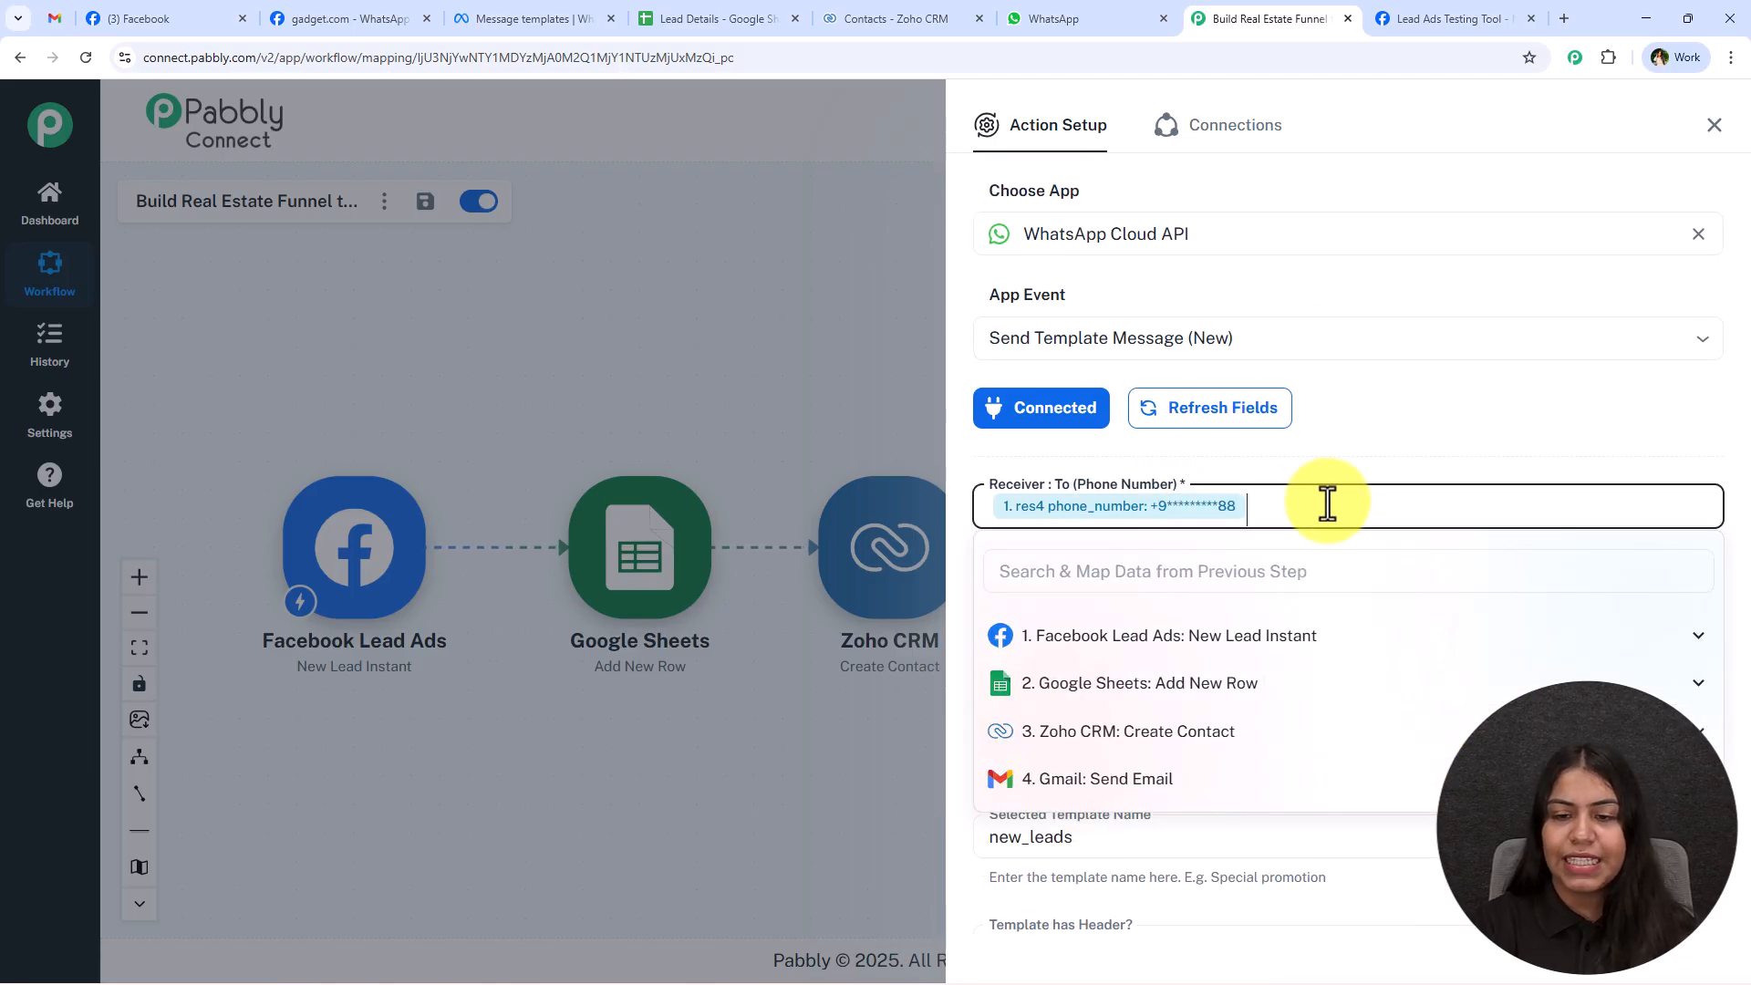
key("BackSpace")
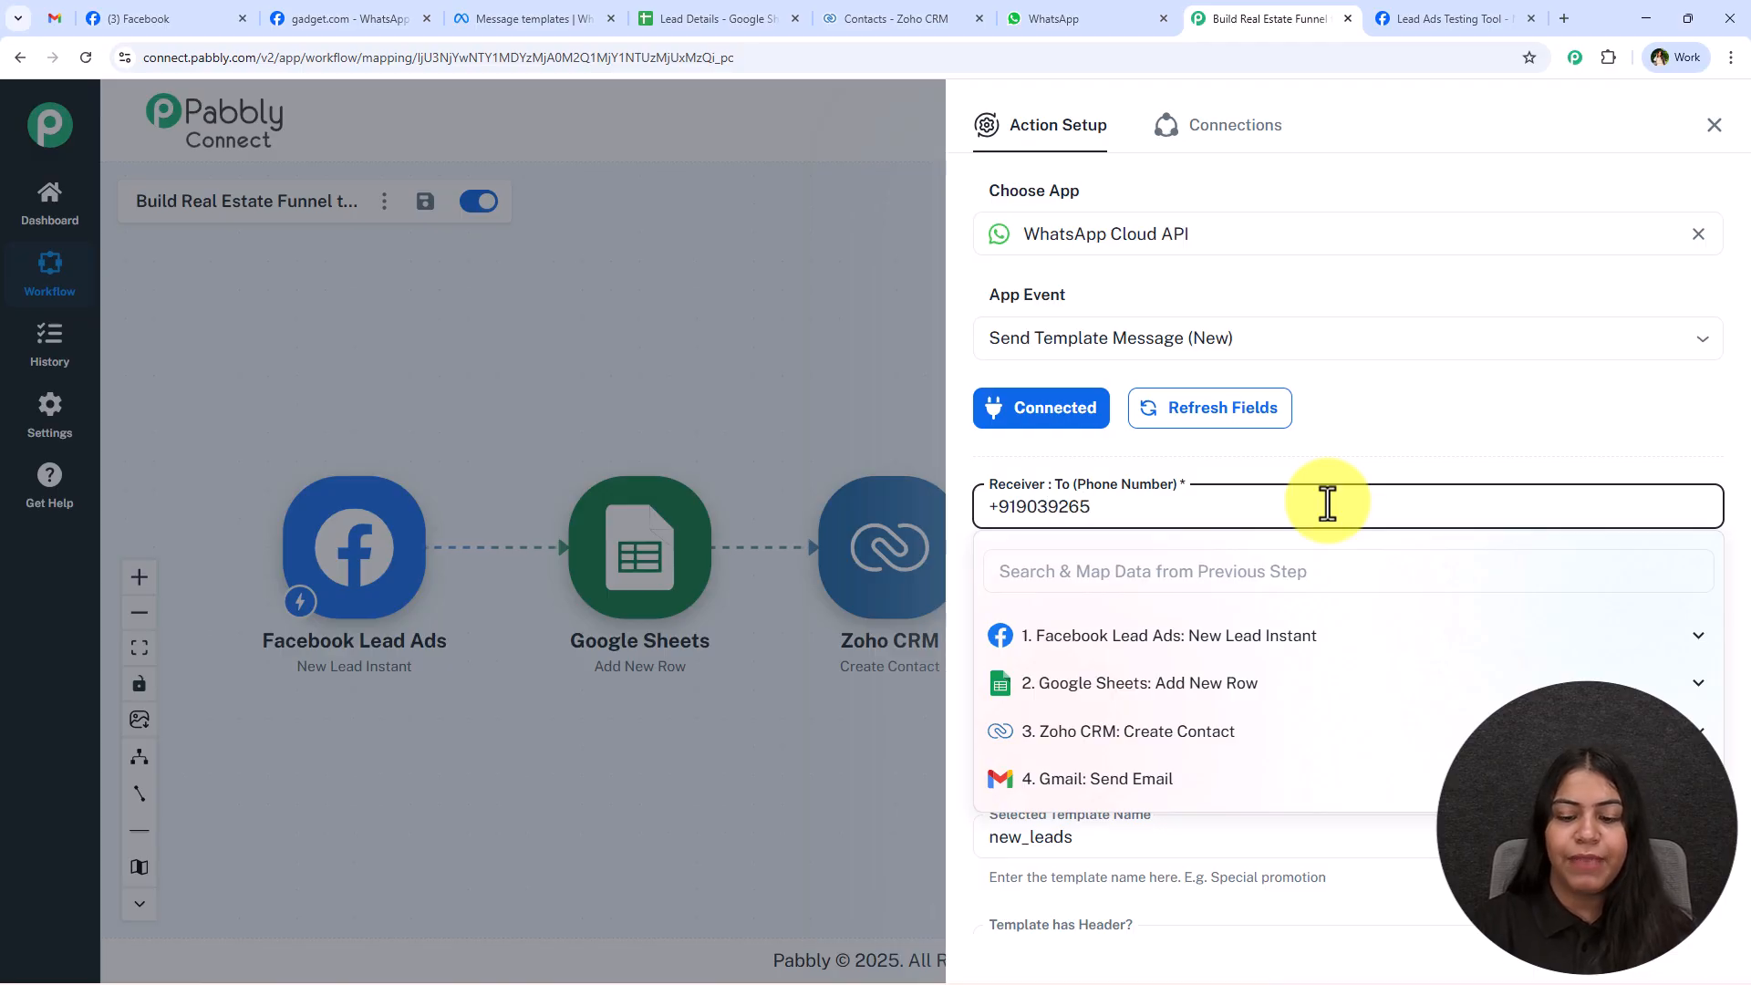
Save the WhatsApp Cloud API action and send a test request.
scroll(1327, 504, "down", 15)
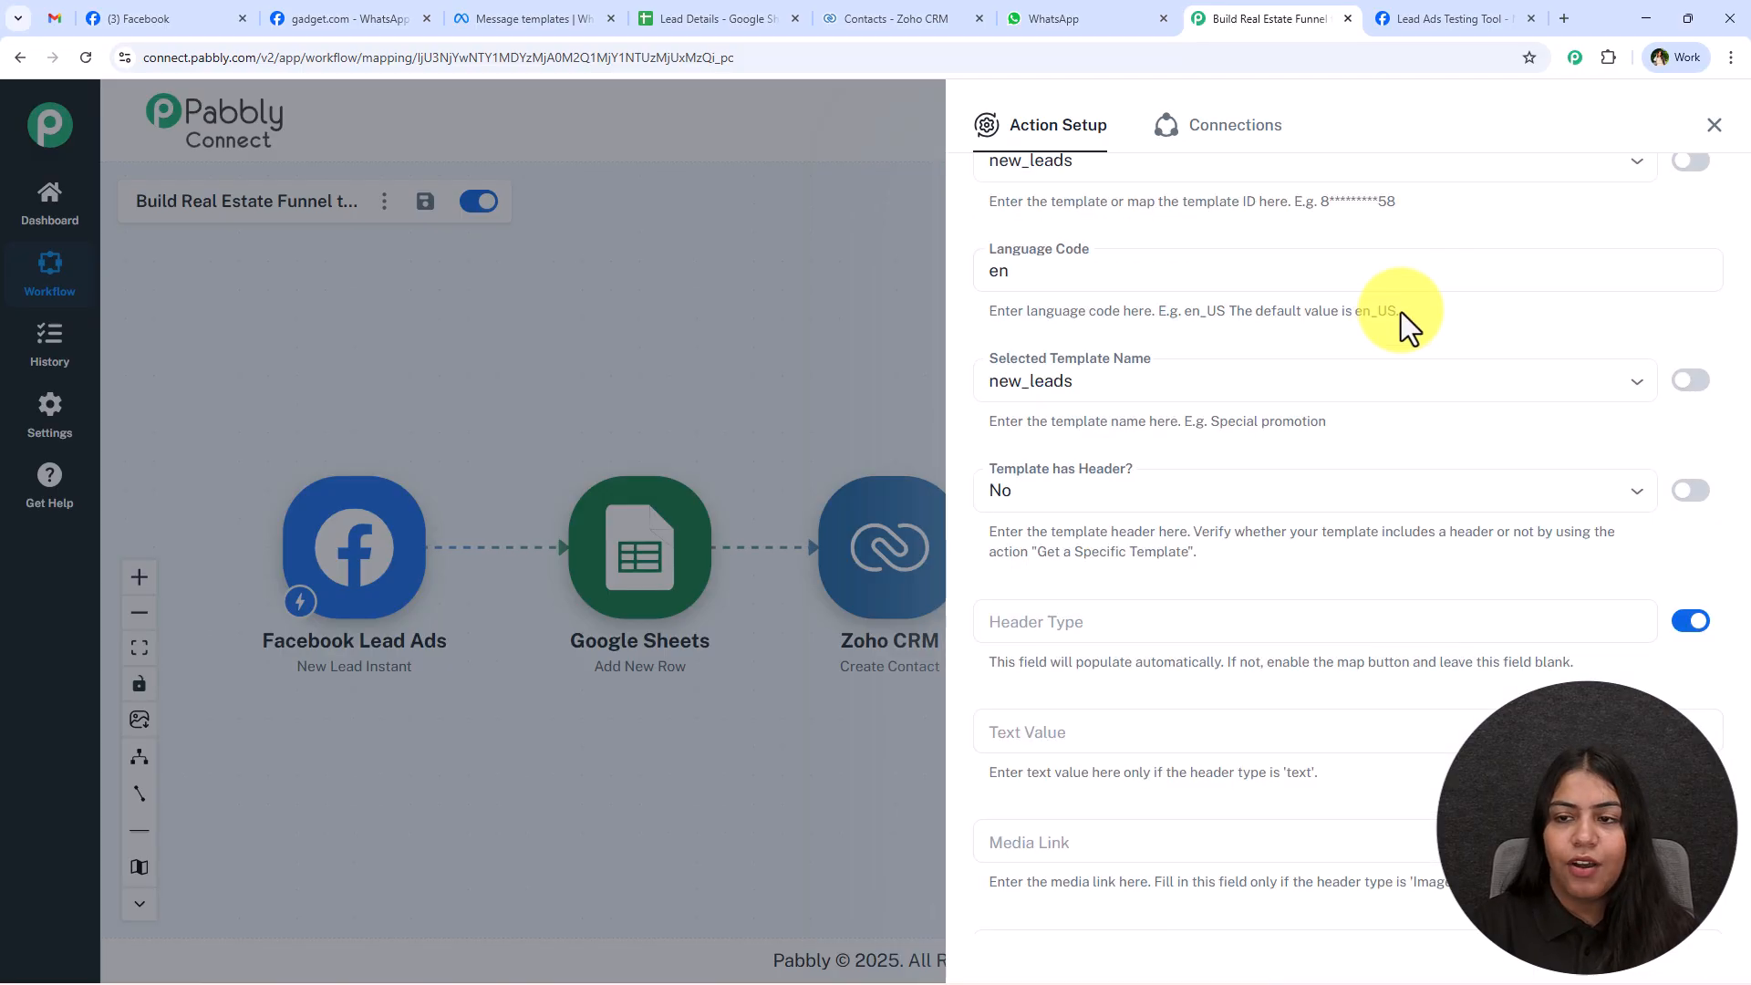
scroll(1473, 403, "down", 8)
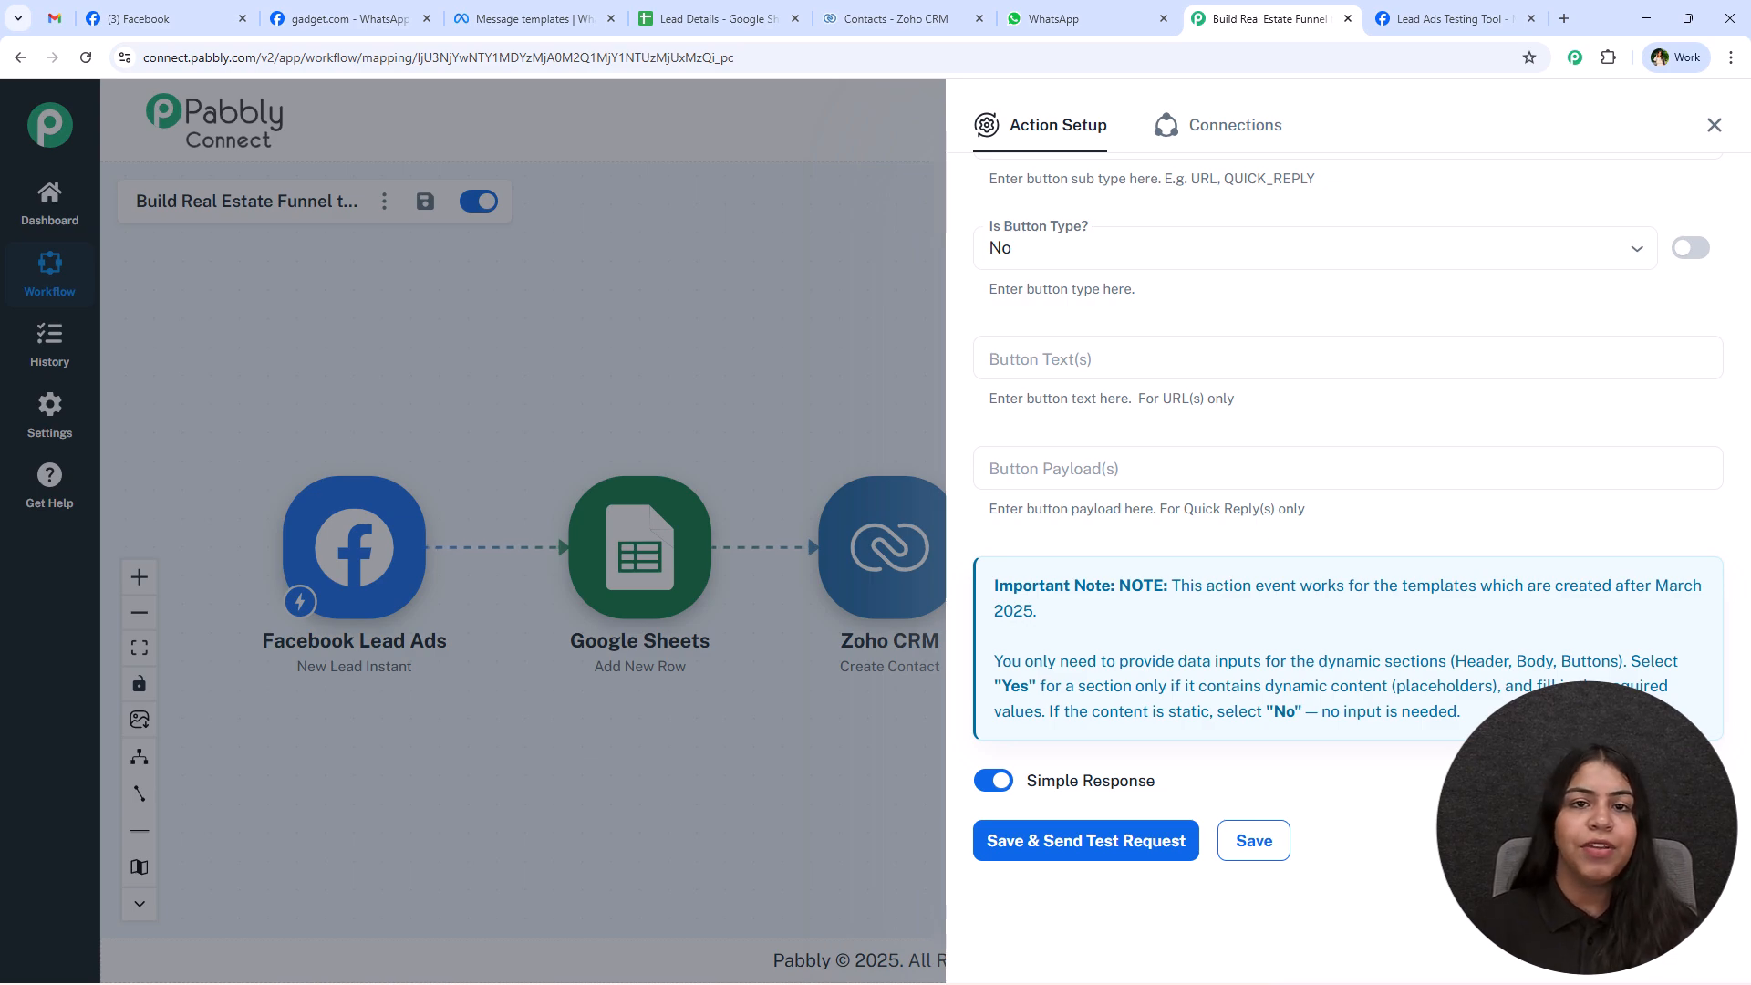
left_click(1030, 841)
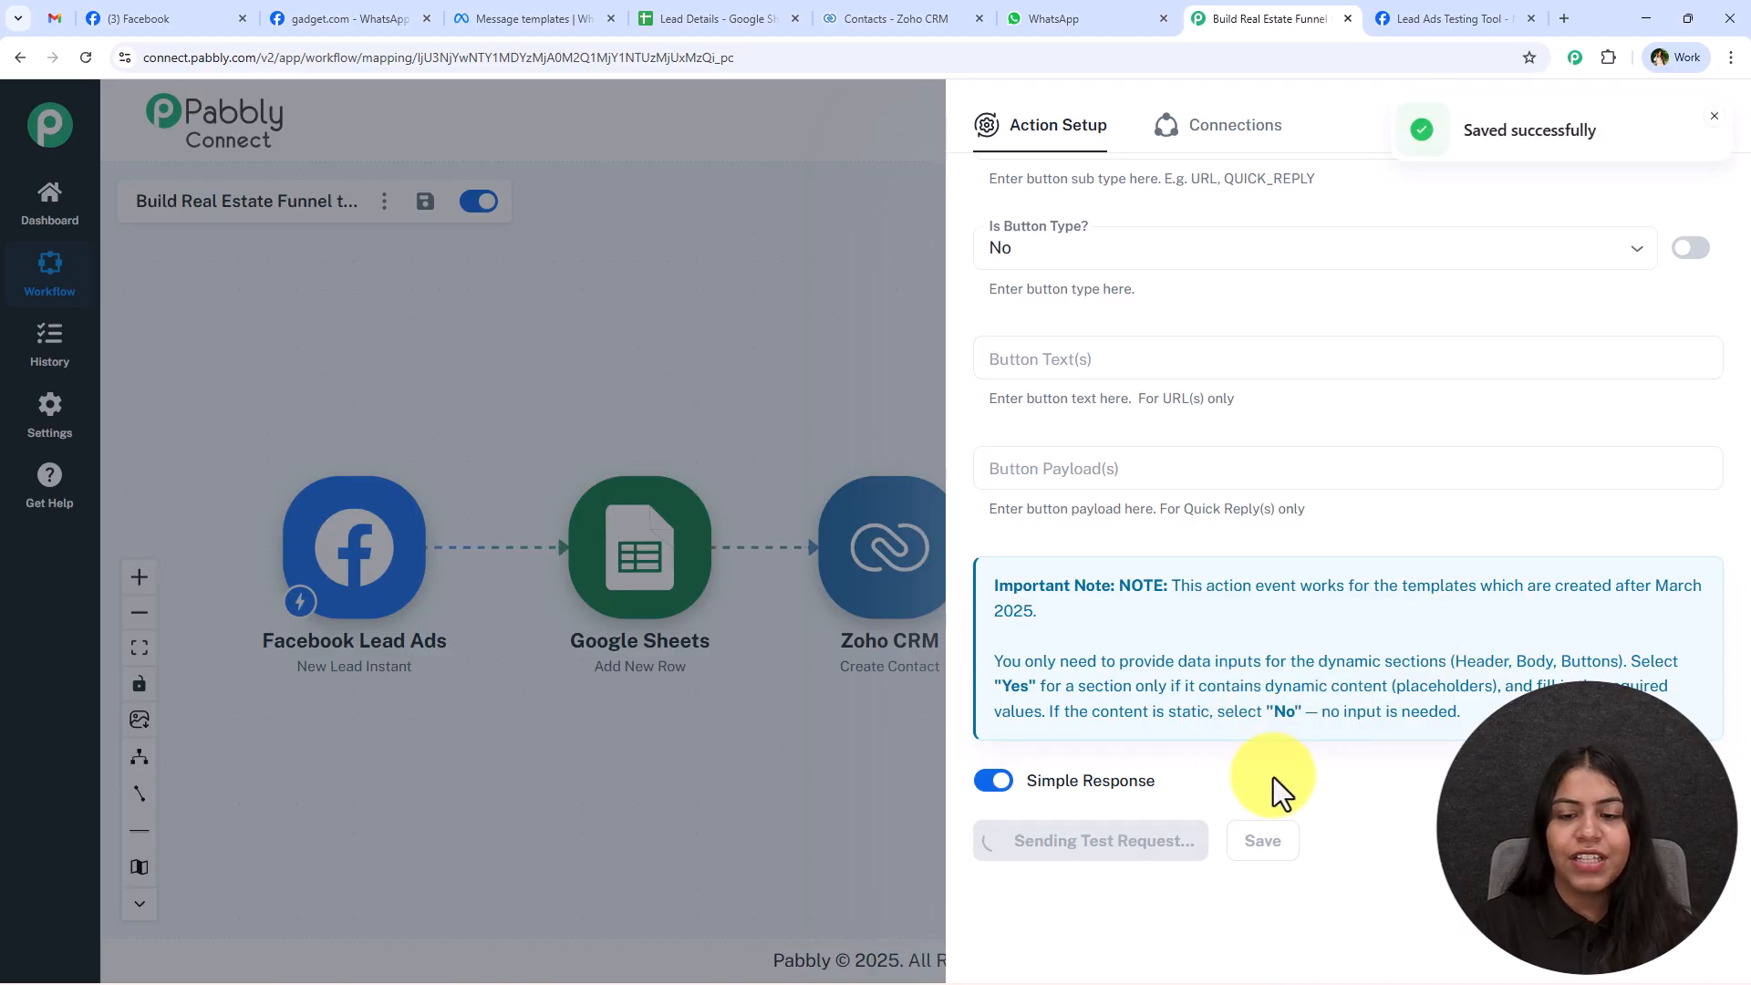
Examine the response received from the WhatsApp test request and close the action setup.
scroll(1431, 677, "down", 2)
scroll(1432, 676, "down", 1)
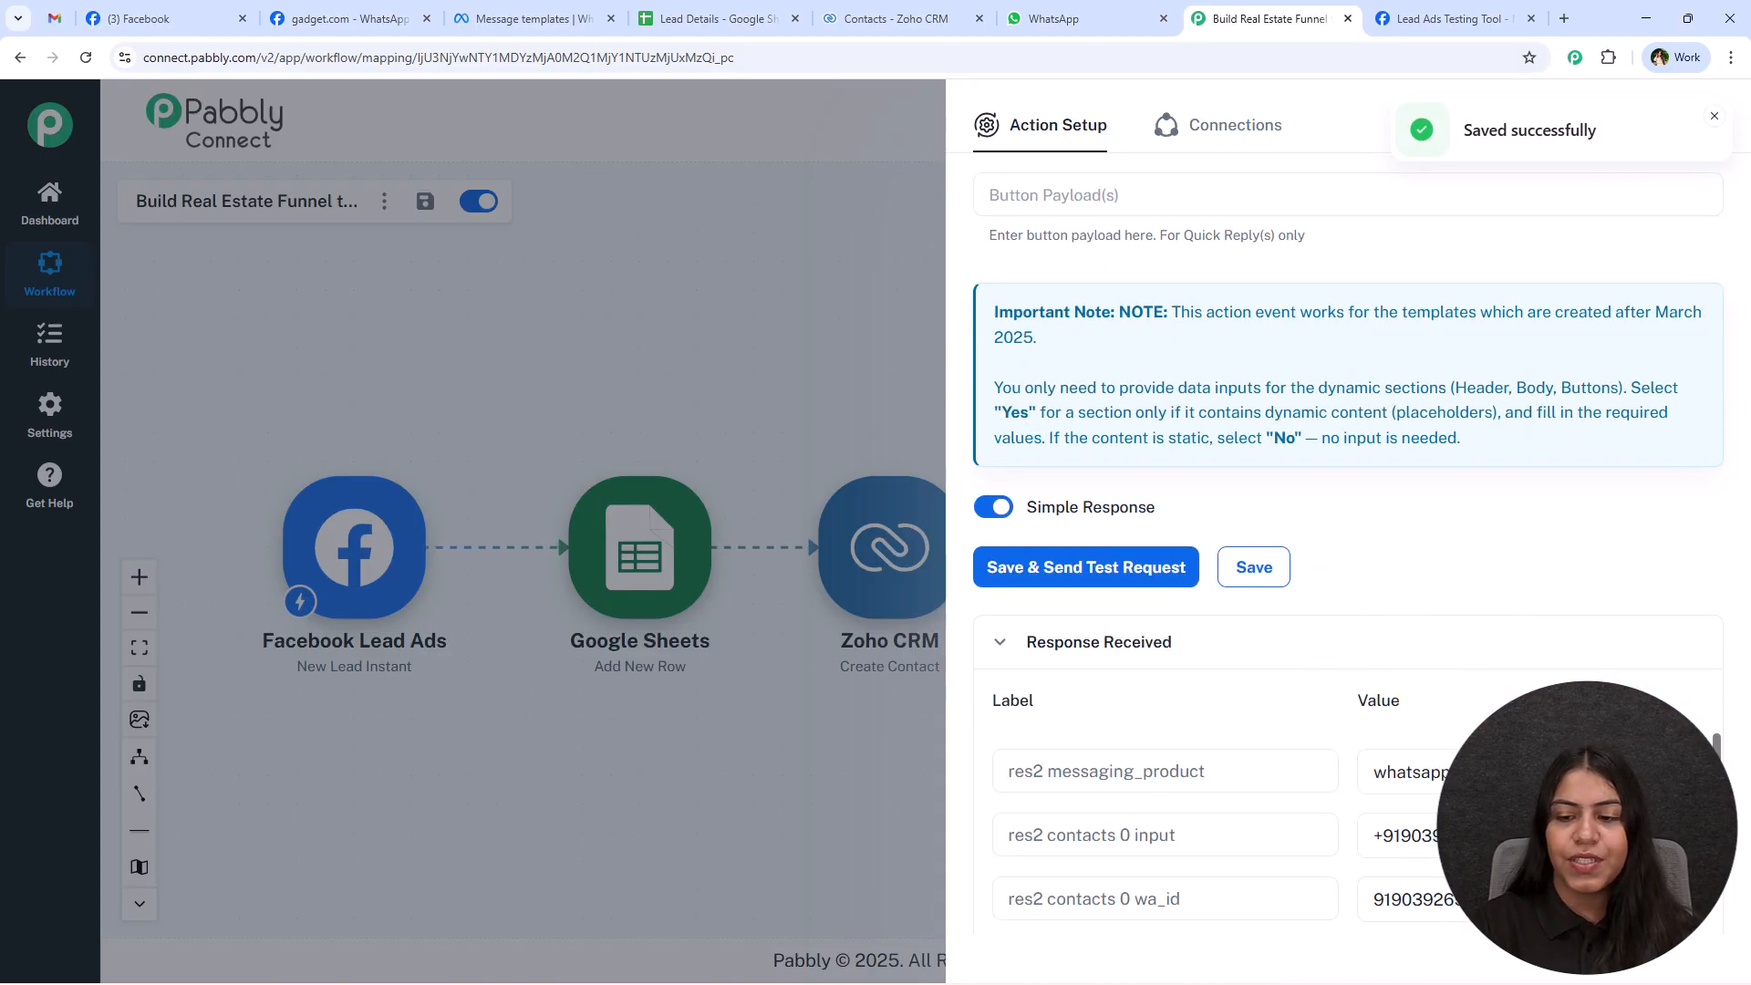
scroll(1439, 683, "up", 2)
scroll(1439, 671, "up", 3)
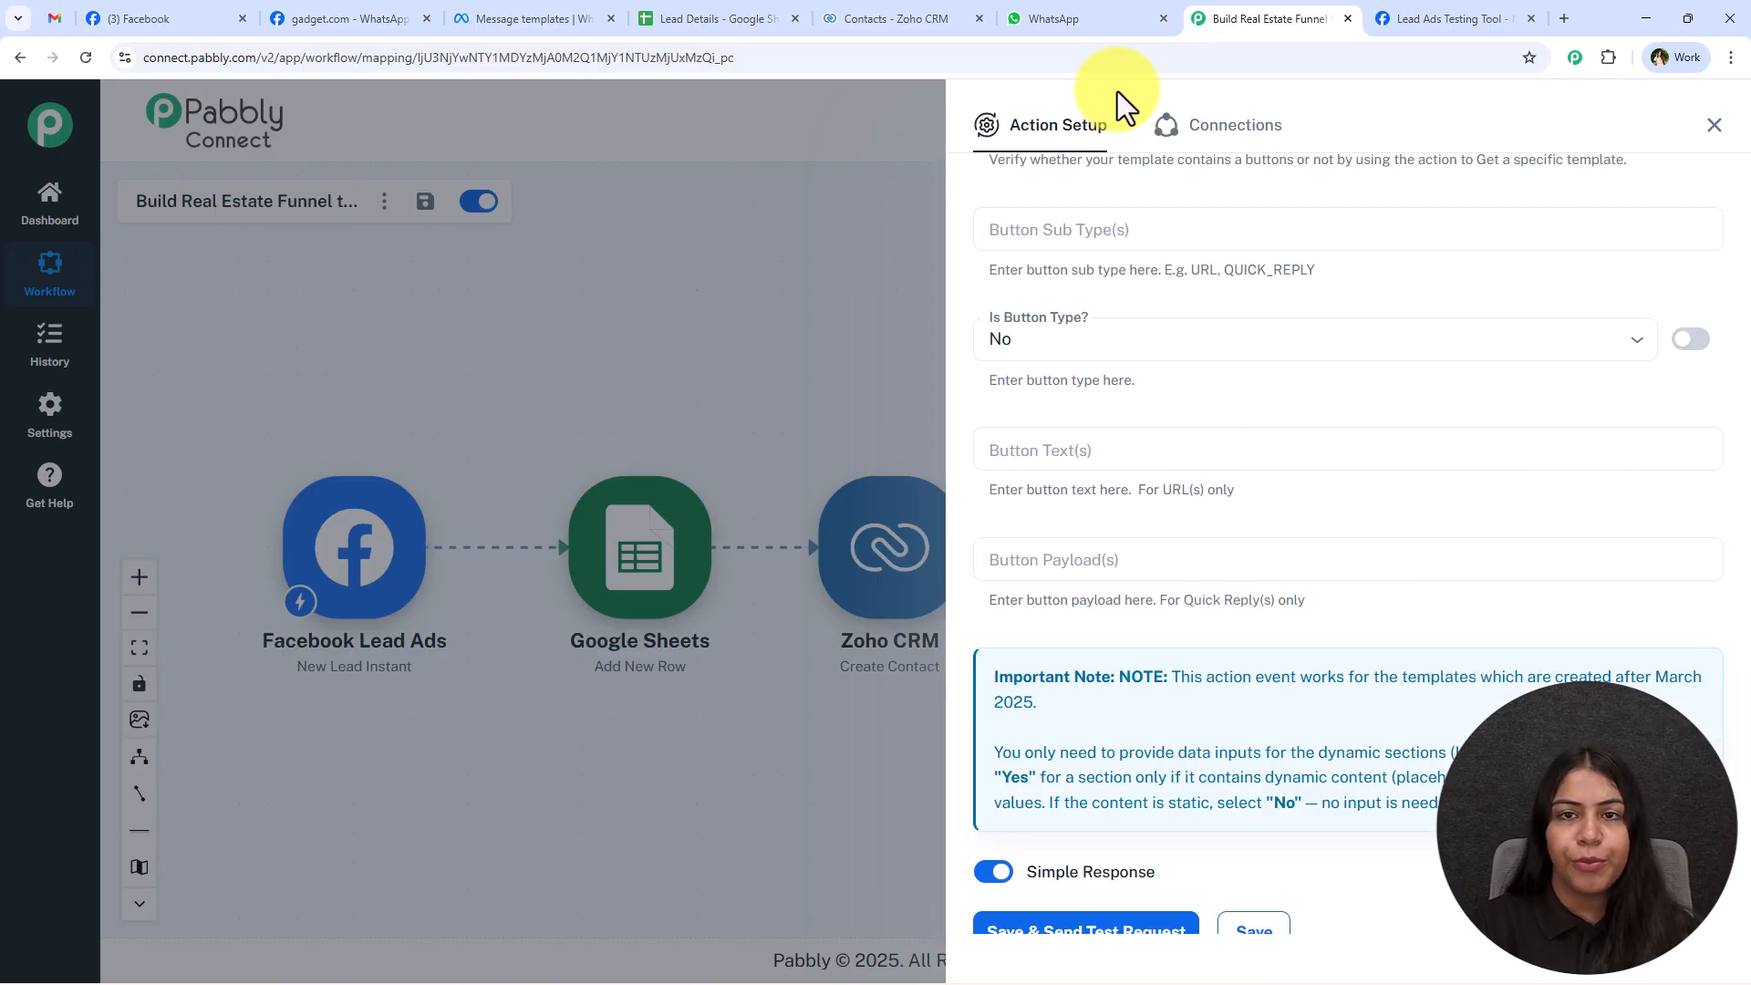
left_click(1116, 4)
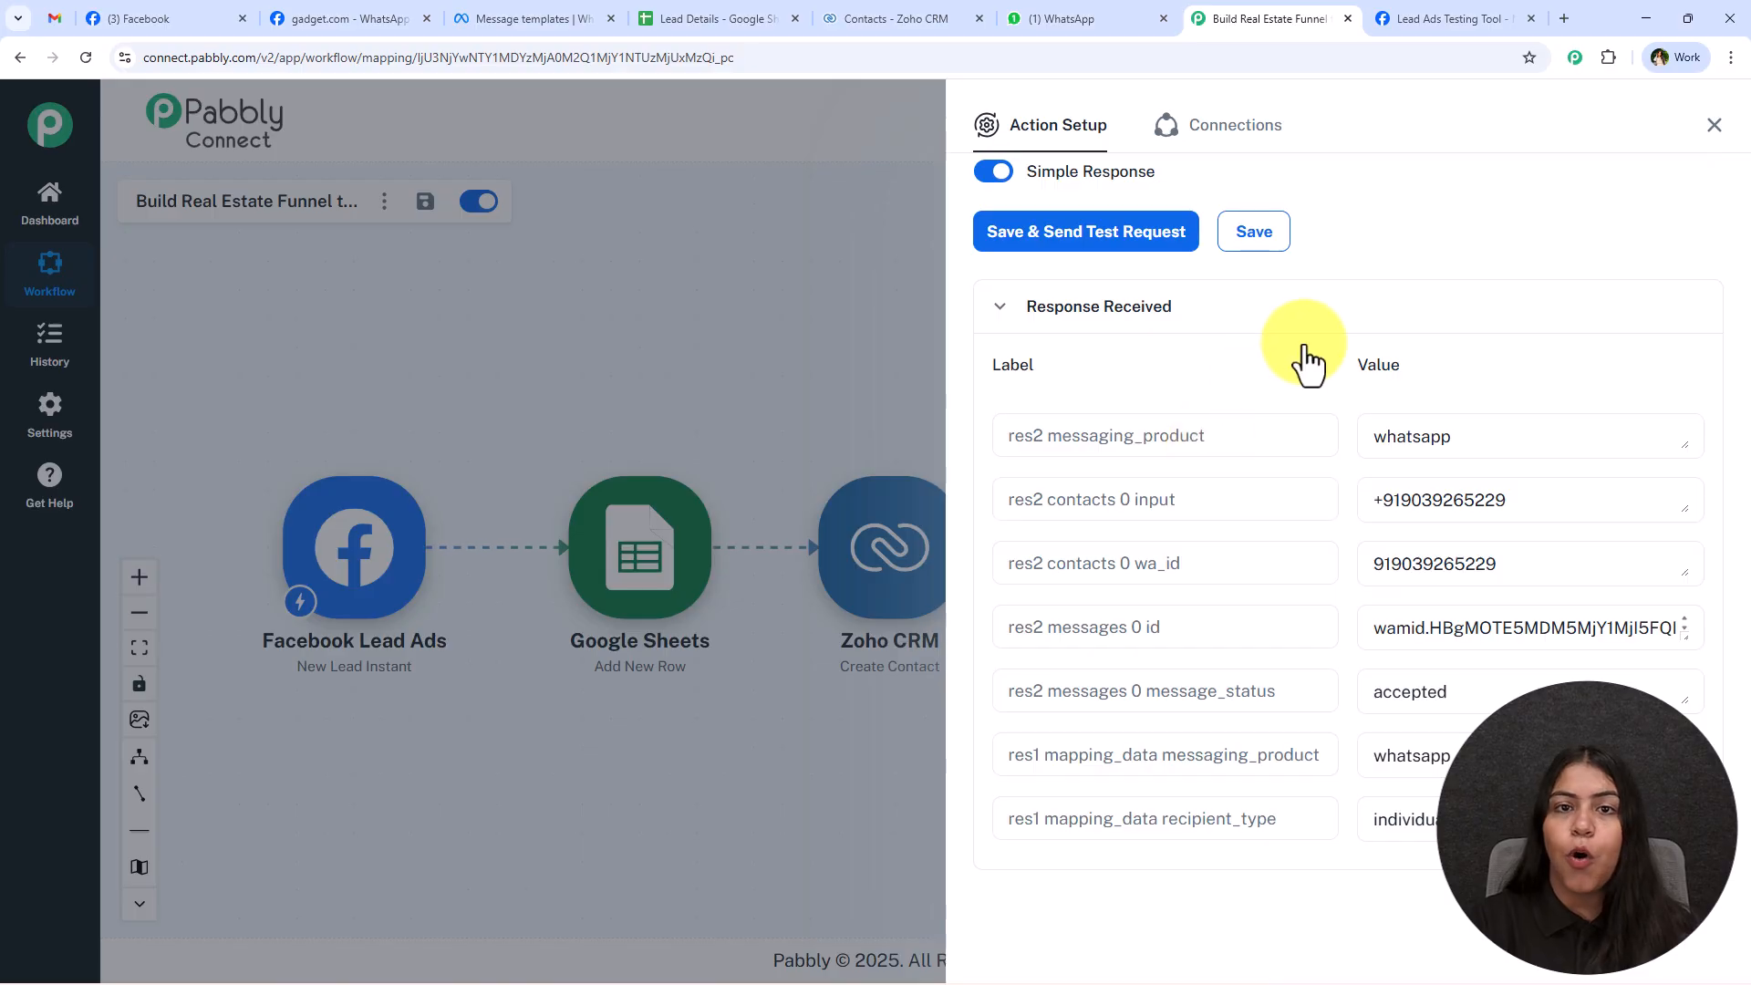
left_click(1714, 125)
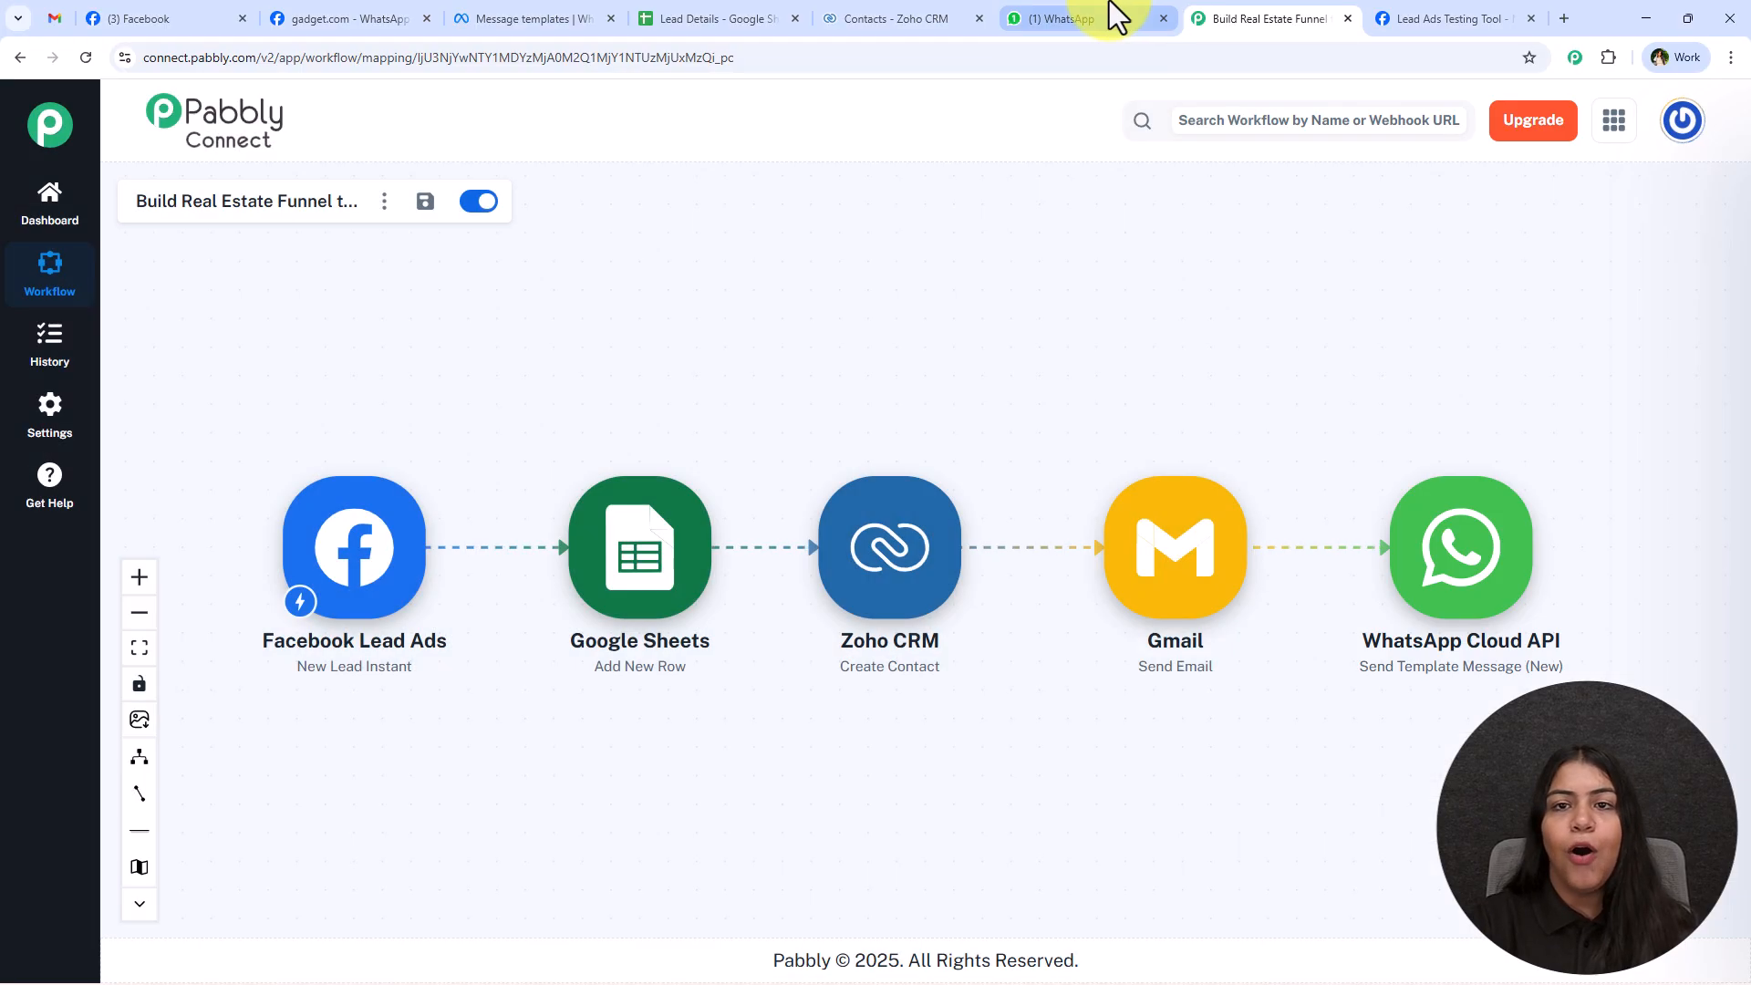
Open the WhatsApp API chat, check the lead name and city in the newest template message, and return to the workflow.
left_click(1114, 17)
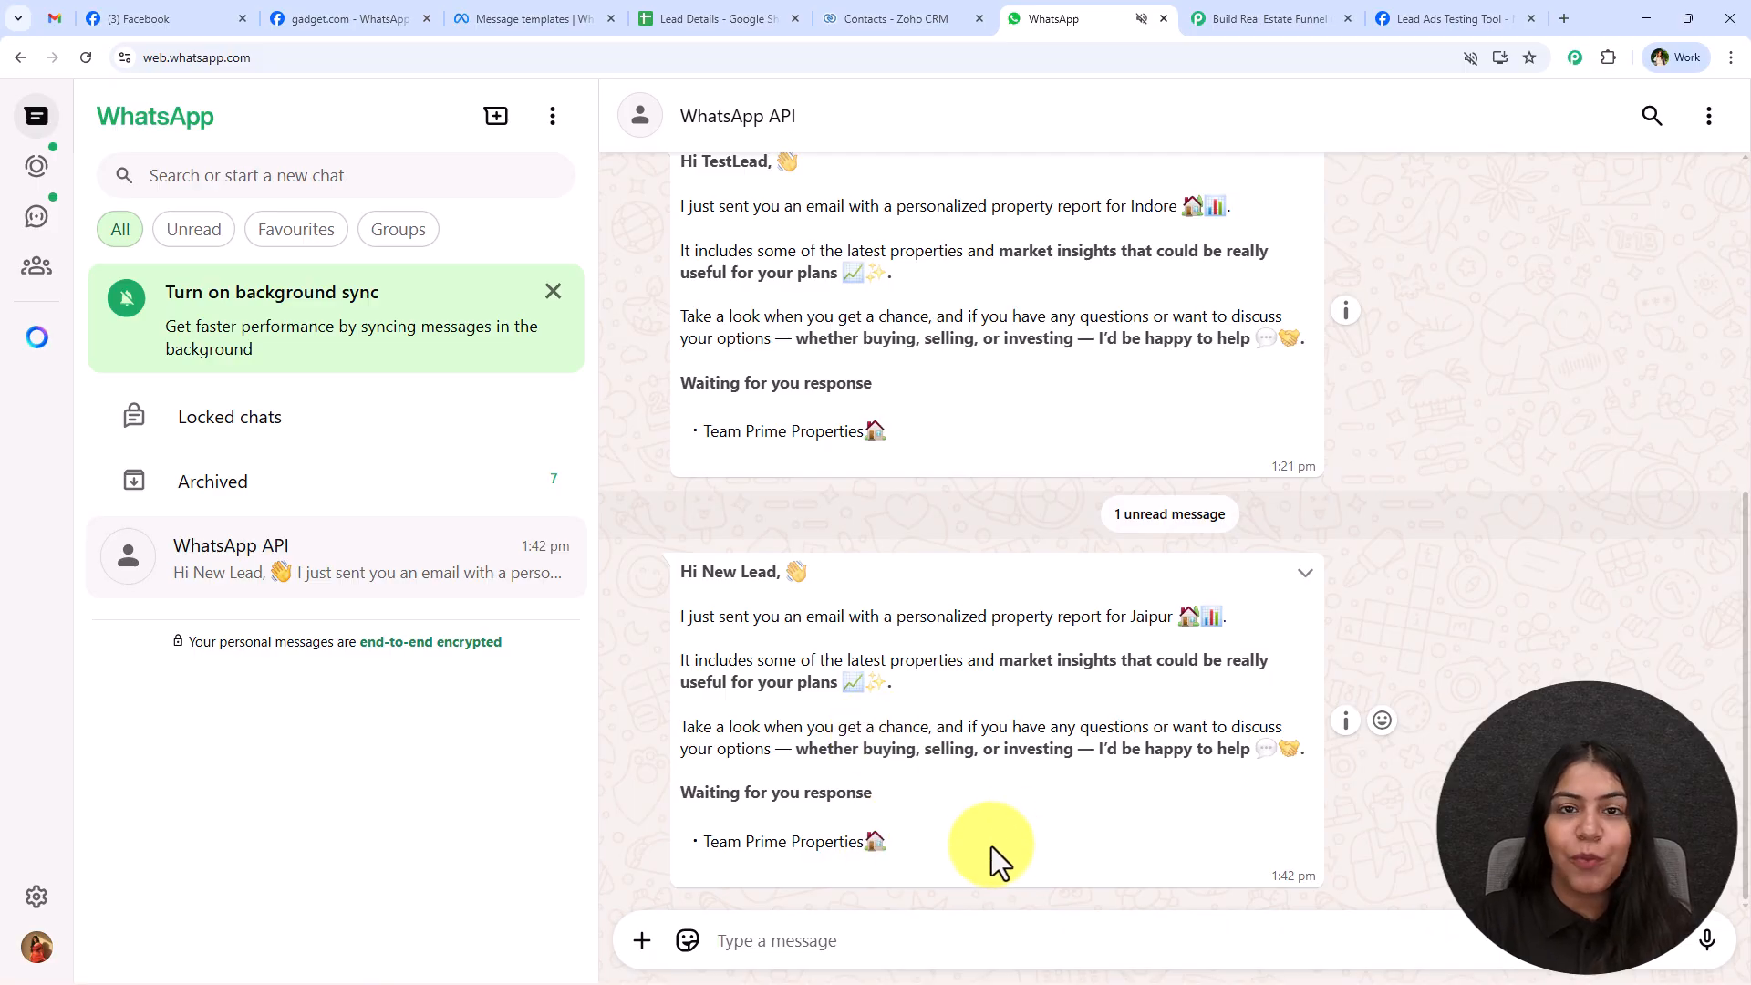
left_click_drag(702, 573, 760, 588)
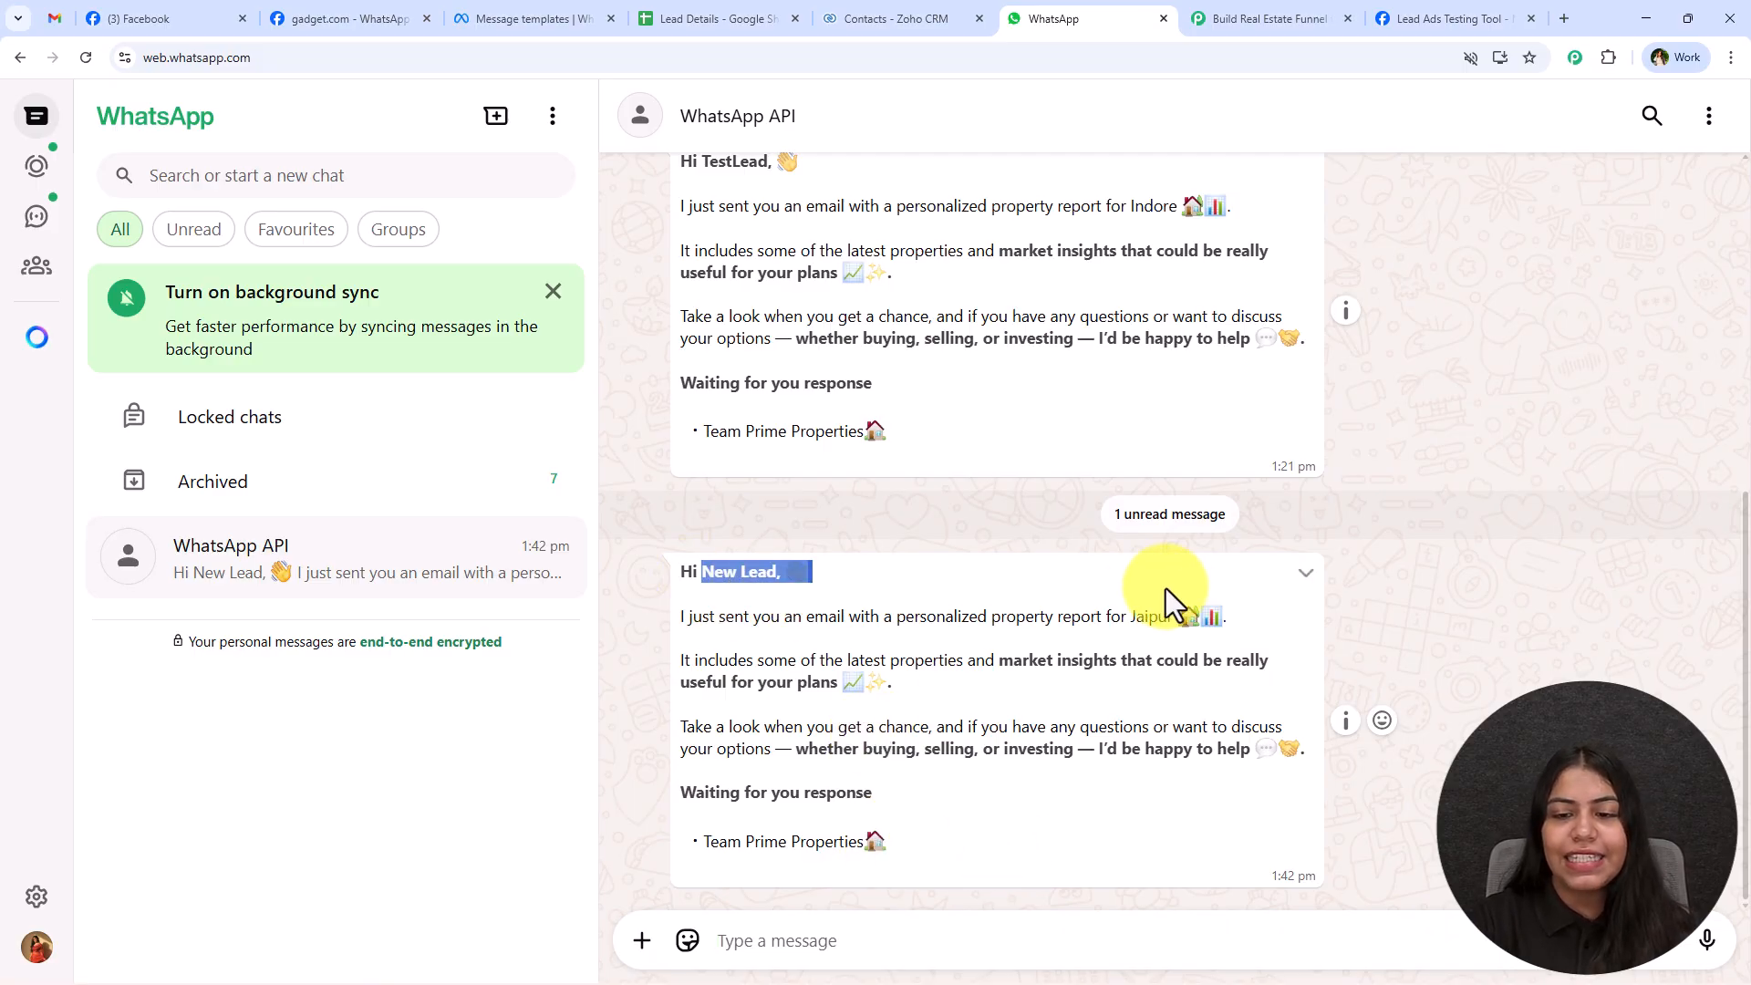
left_click(1138, 628)
left_click(1107, 676)
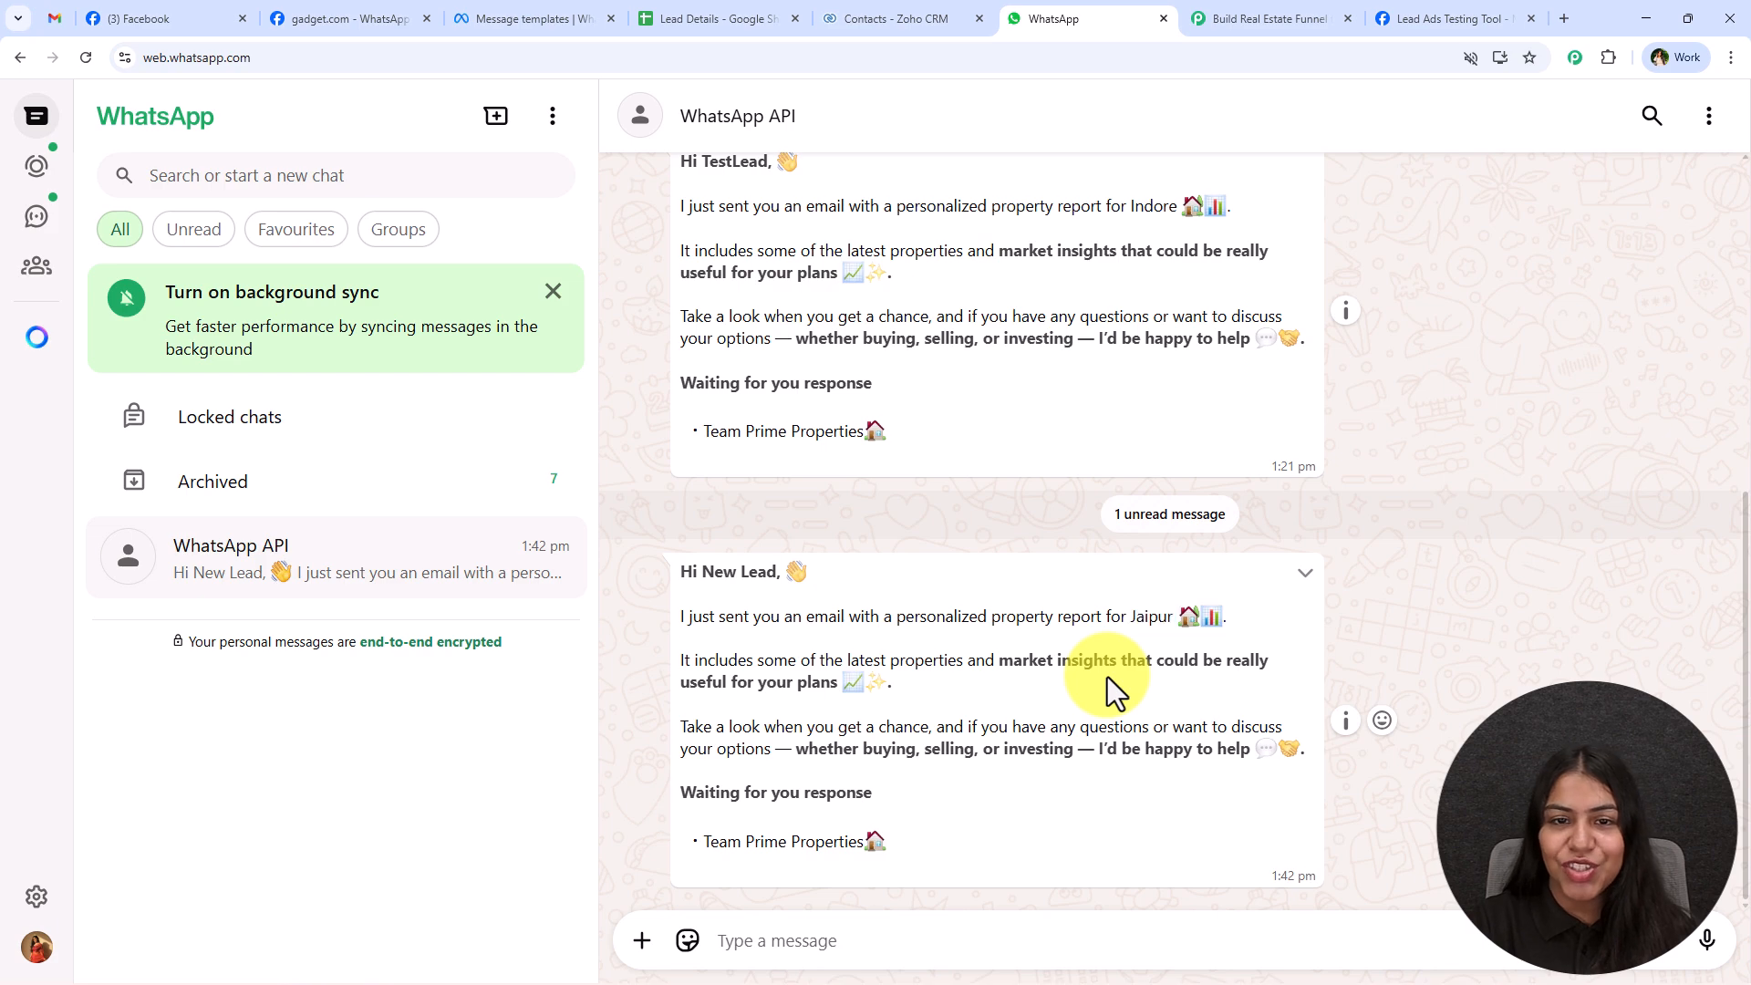
scroll(1107, 676, "up", 1)
scroll(1033, 547, "down", 1)
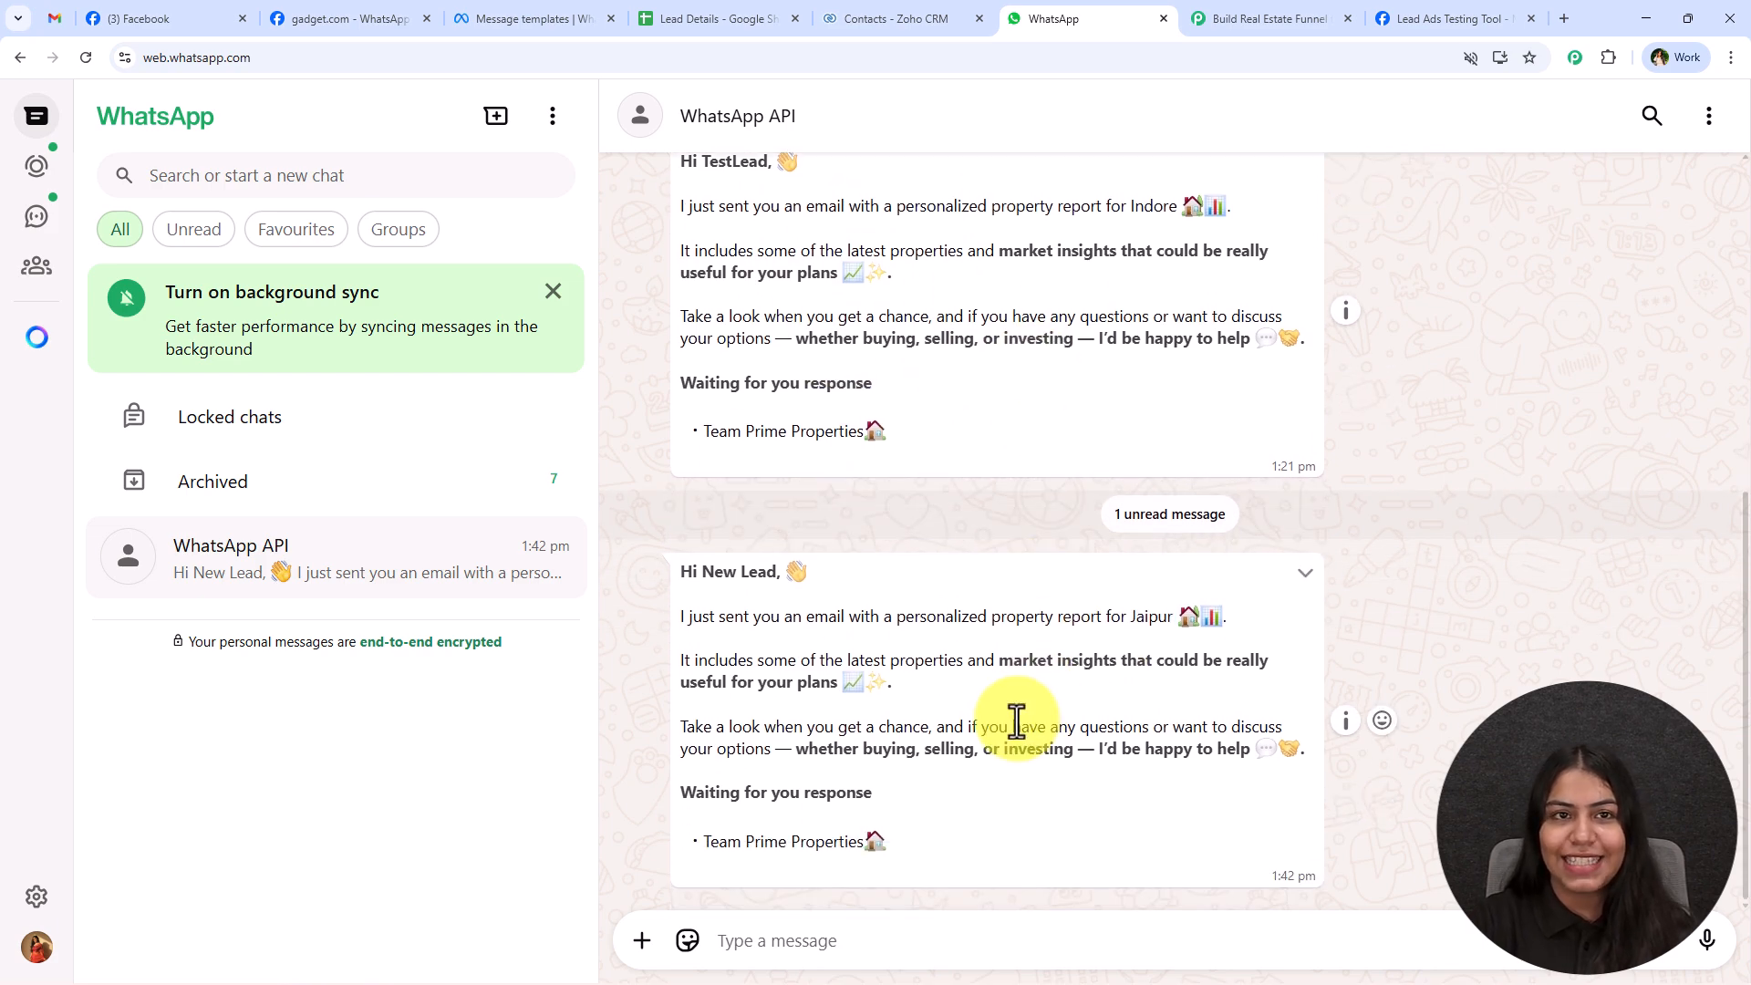
left_click(1340, 19)
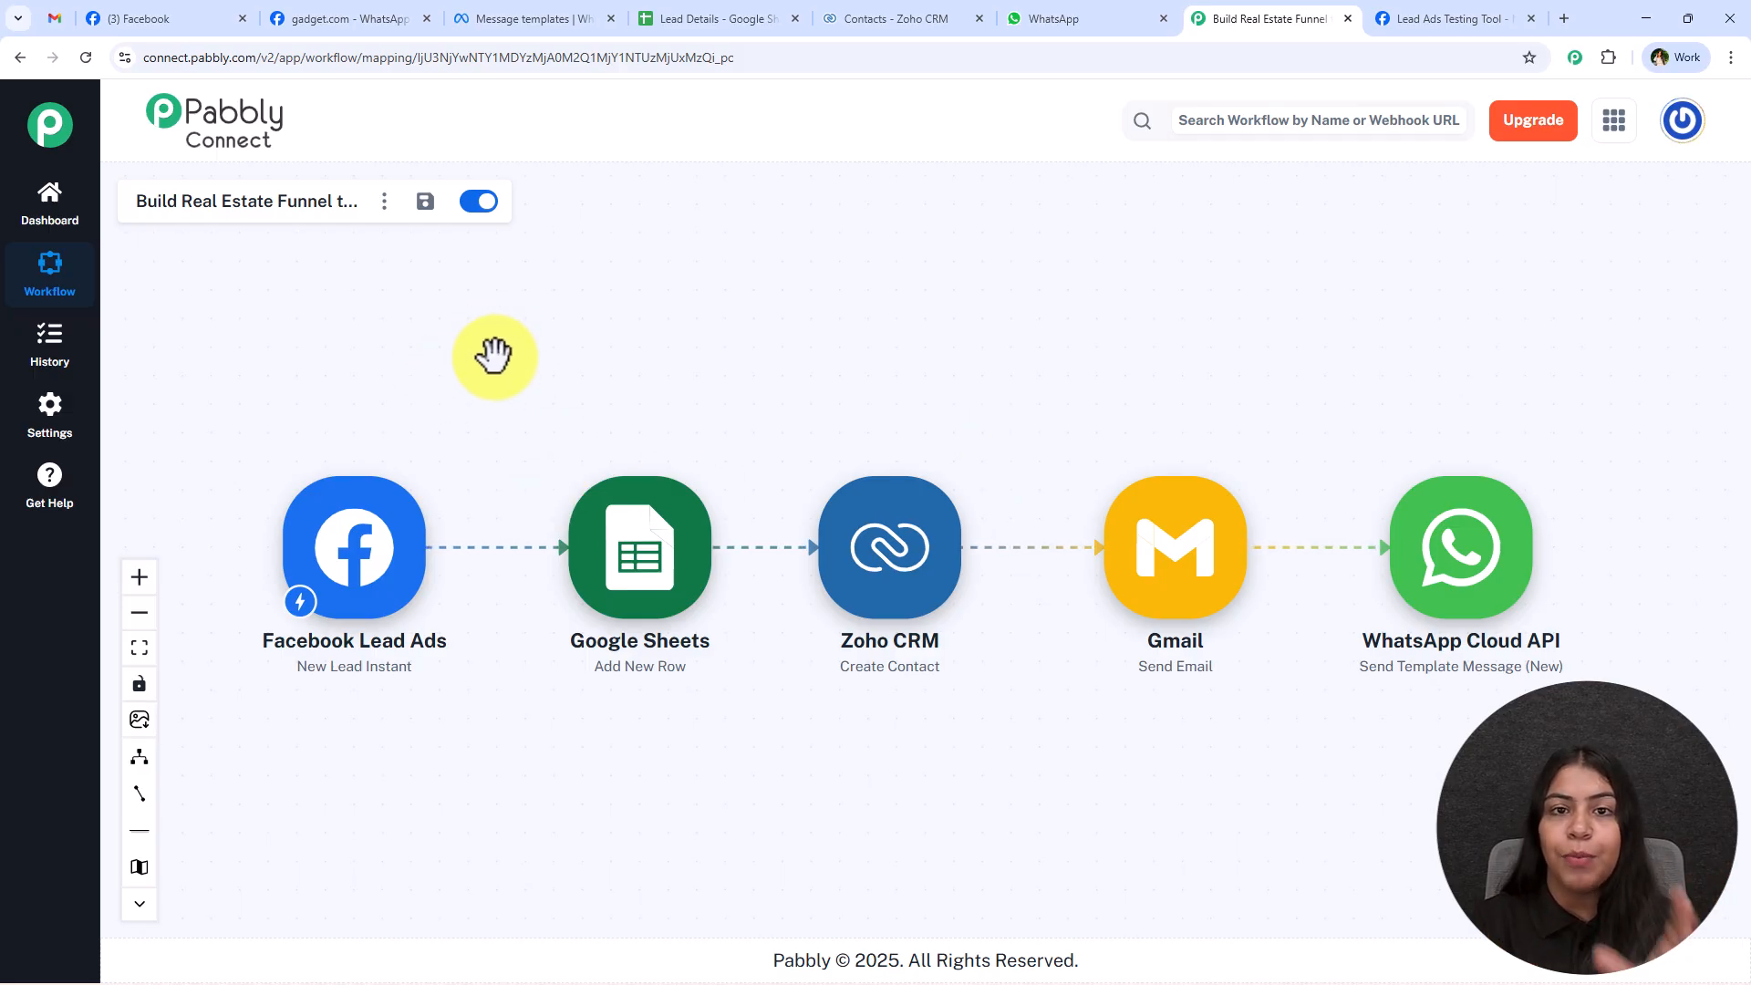
Review the new lead's results in the Lead Details sheet, Zoho CRM contacts, Gmail and WhatsApp, and return to the workflow.
left_click(706, 18)
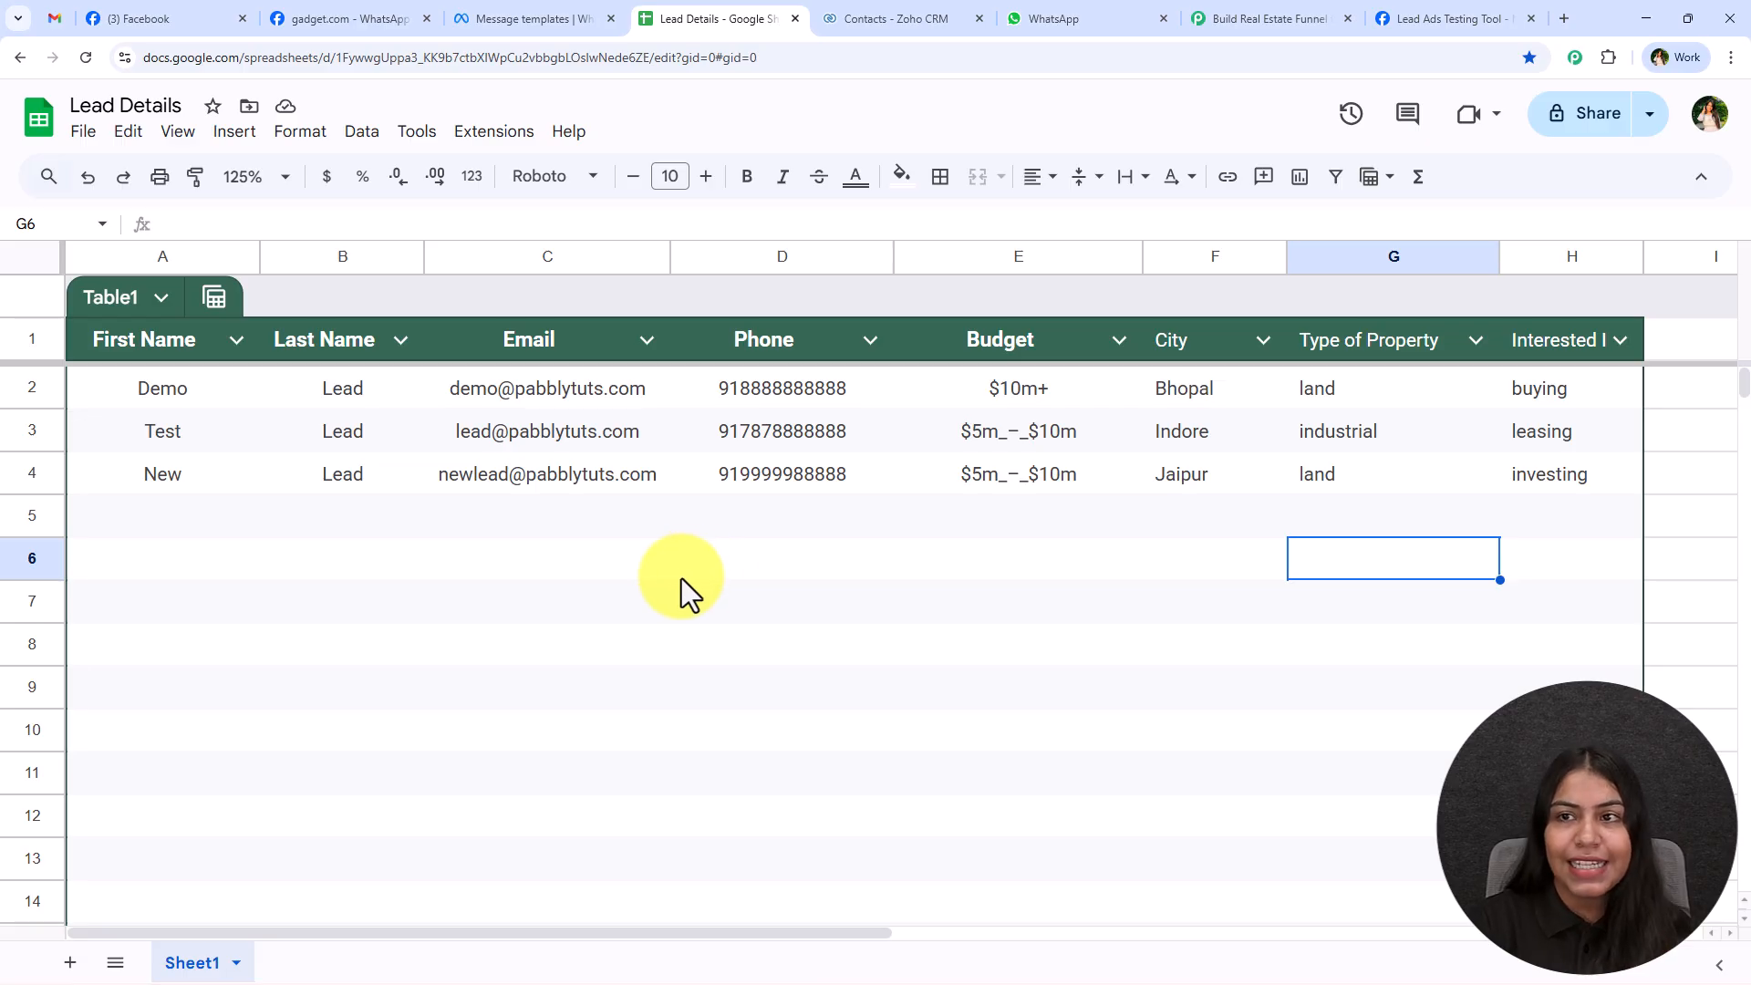
left_click(852, 33)
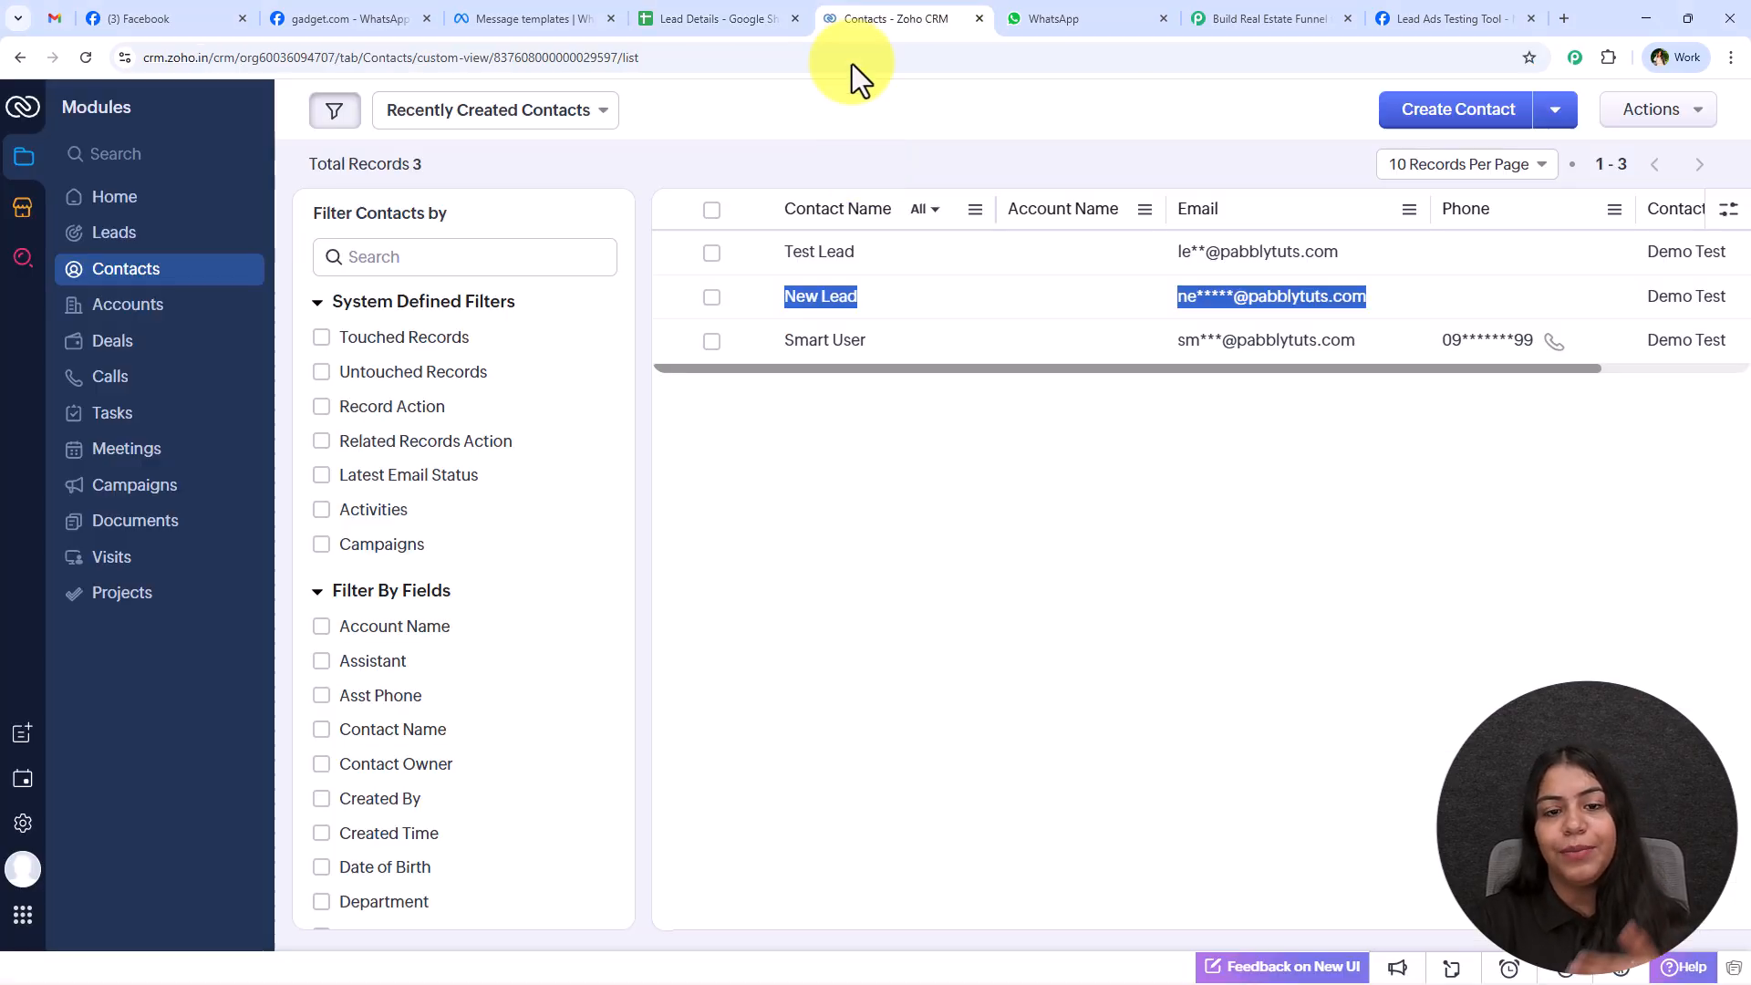
left_click(888, 447)
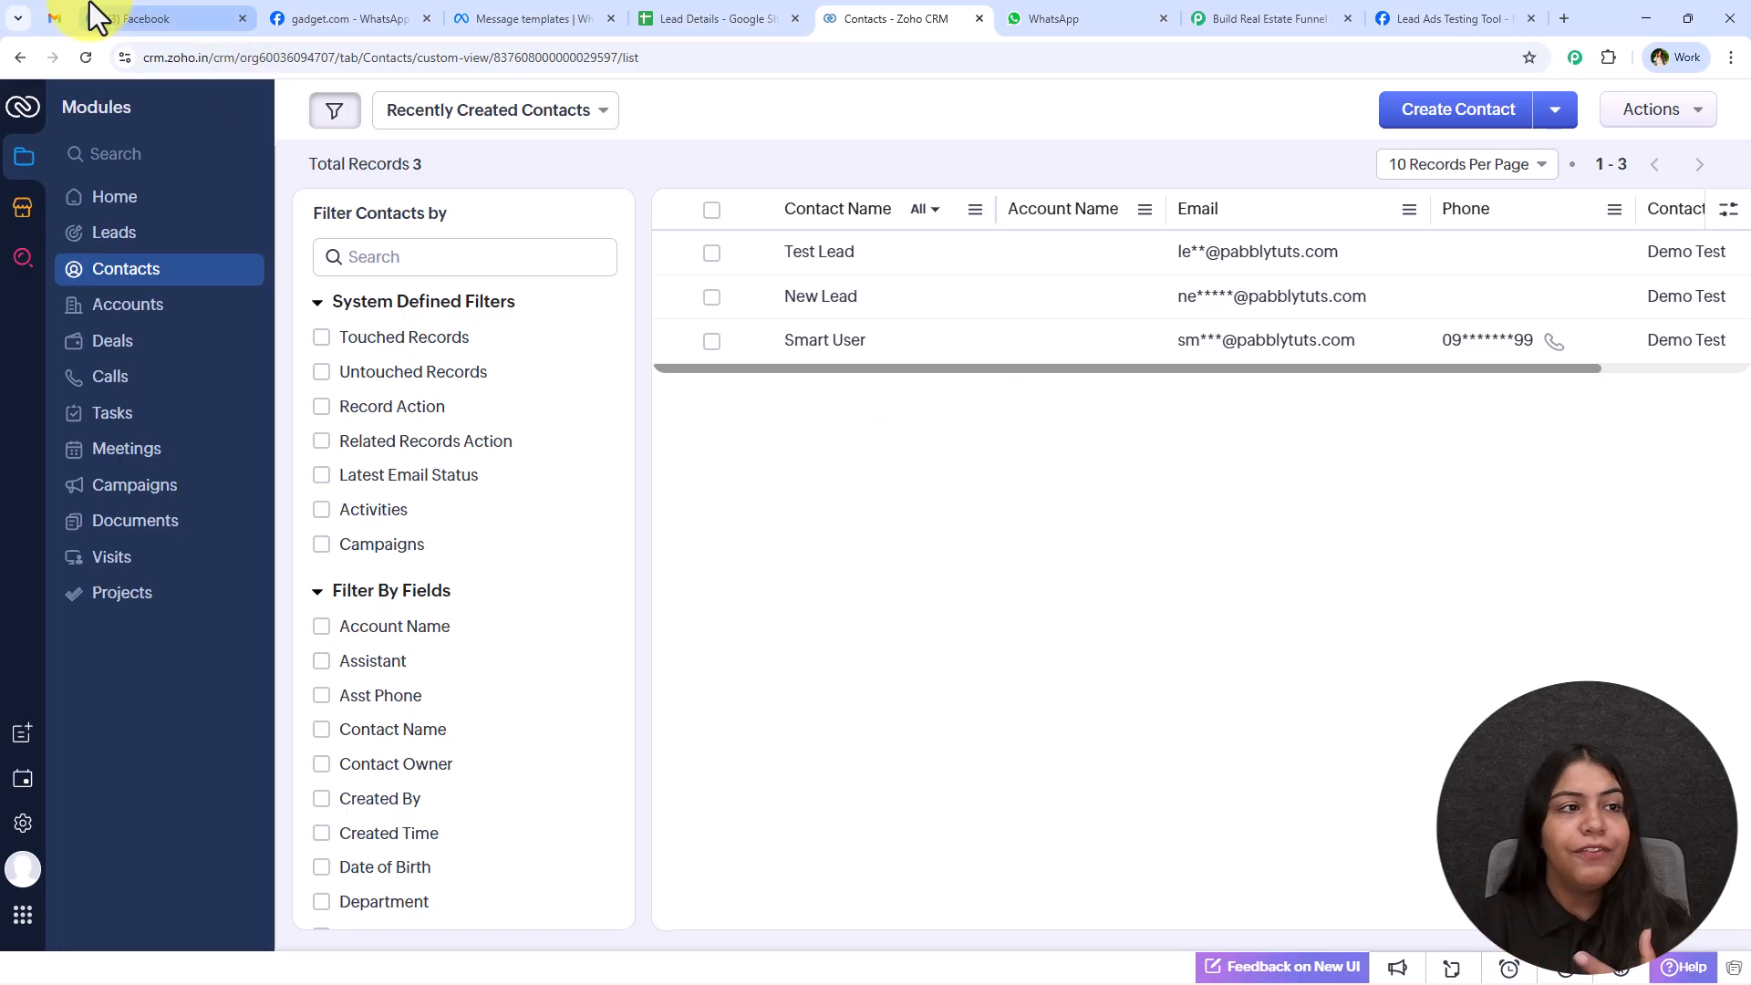
left_click(53, 18)
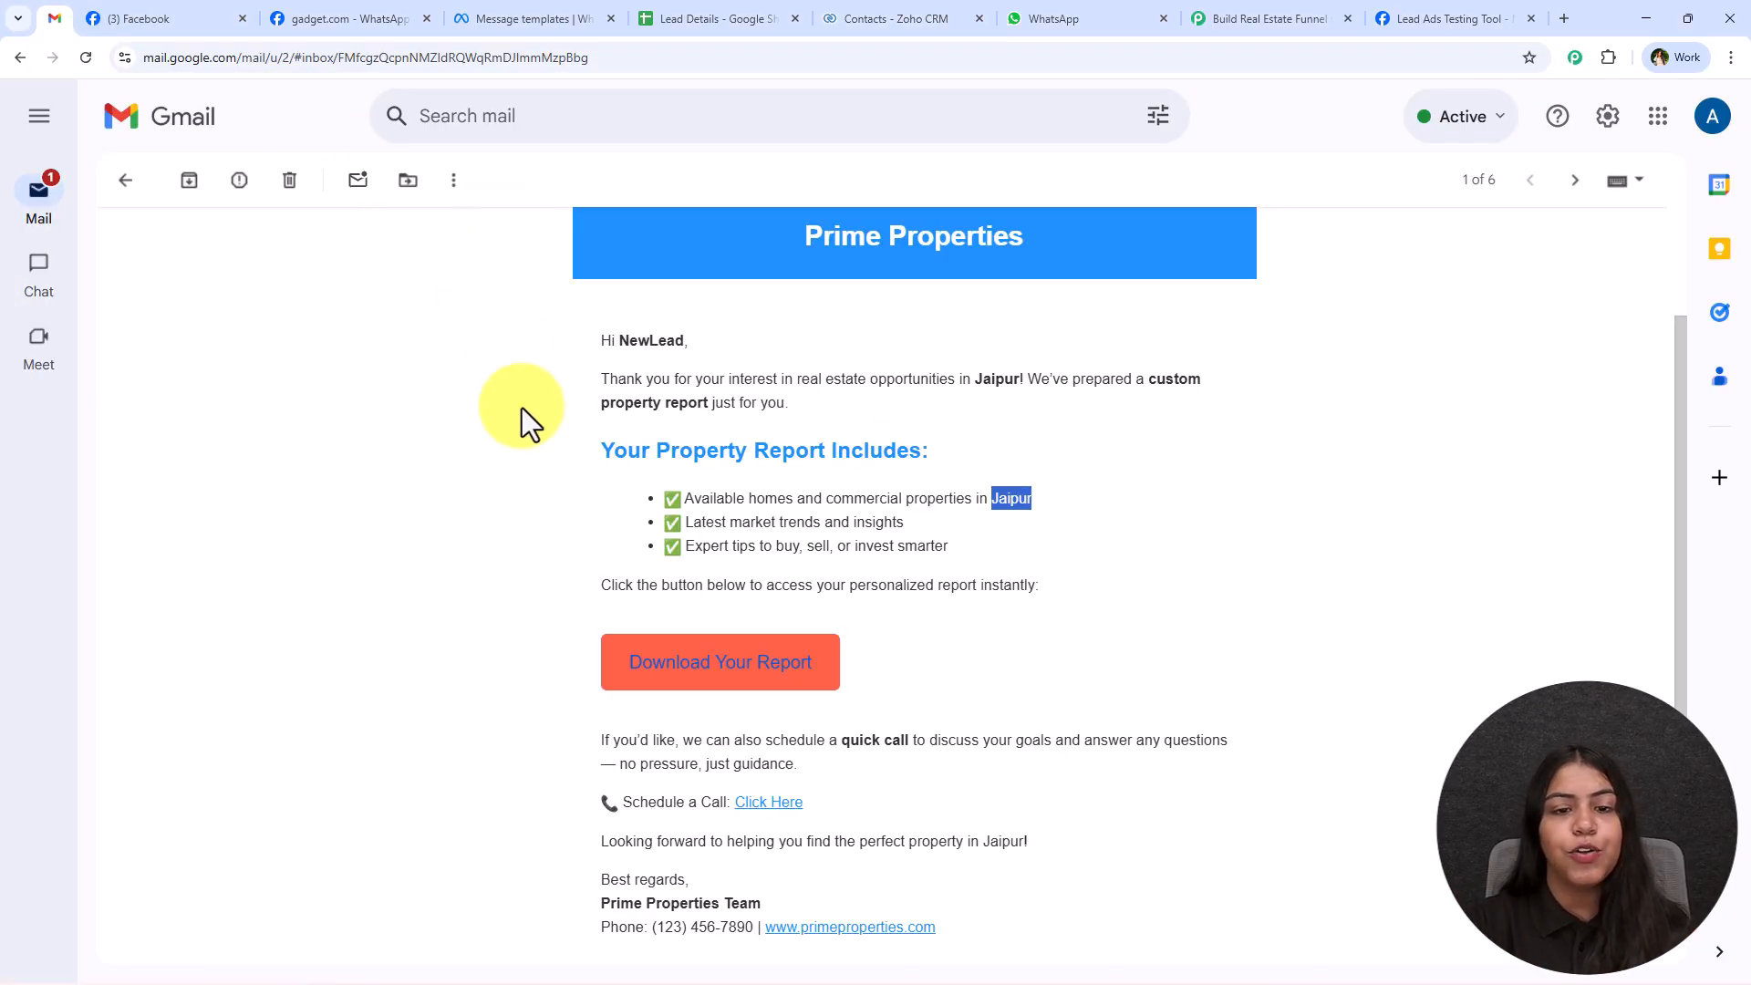
left_click(1085, 18)
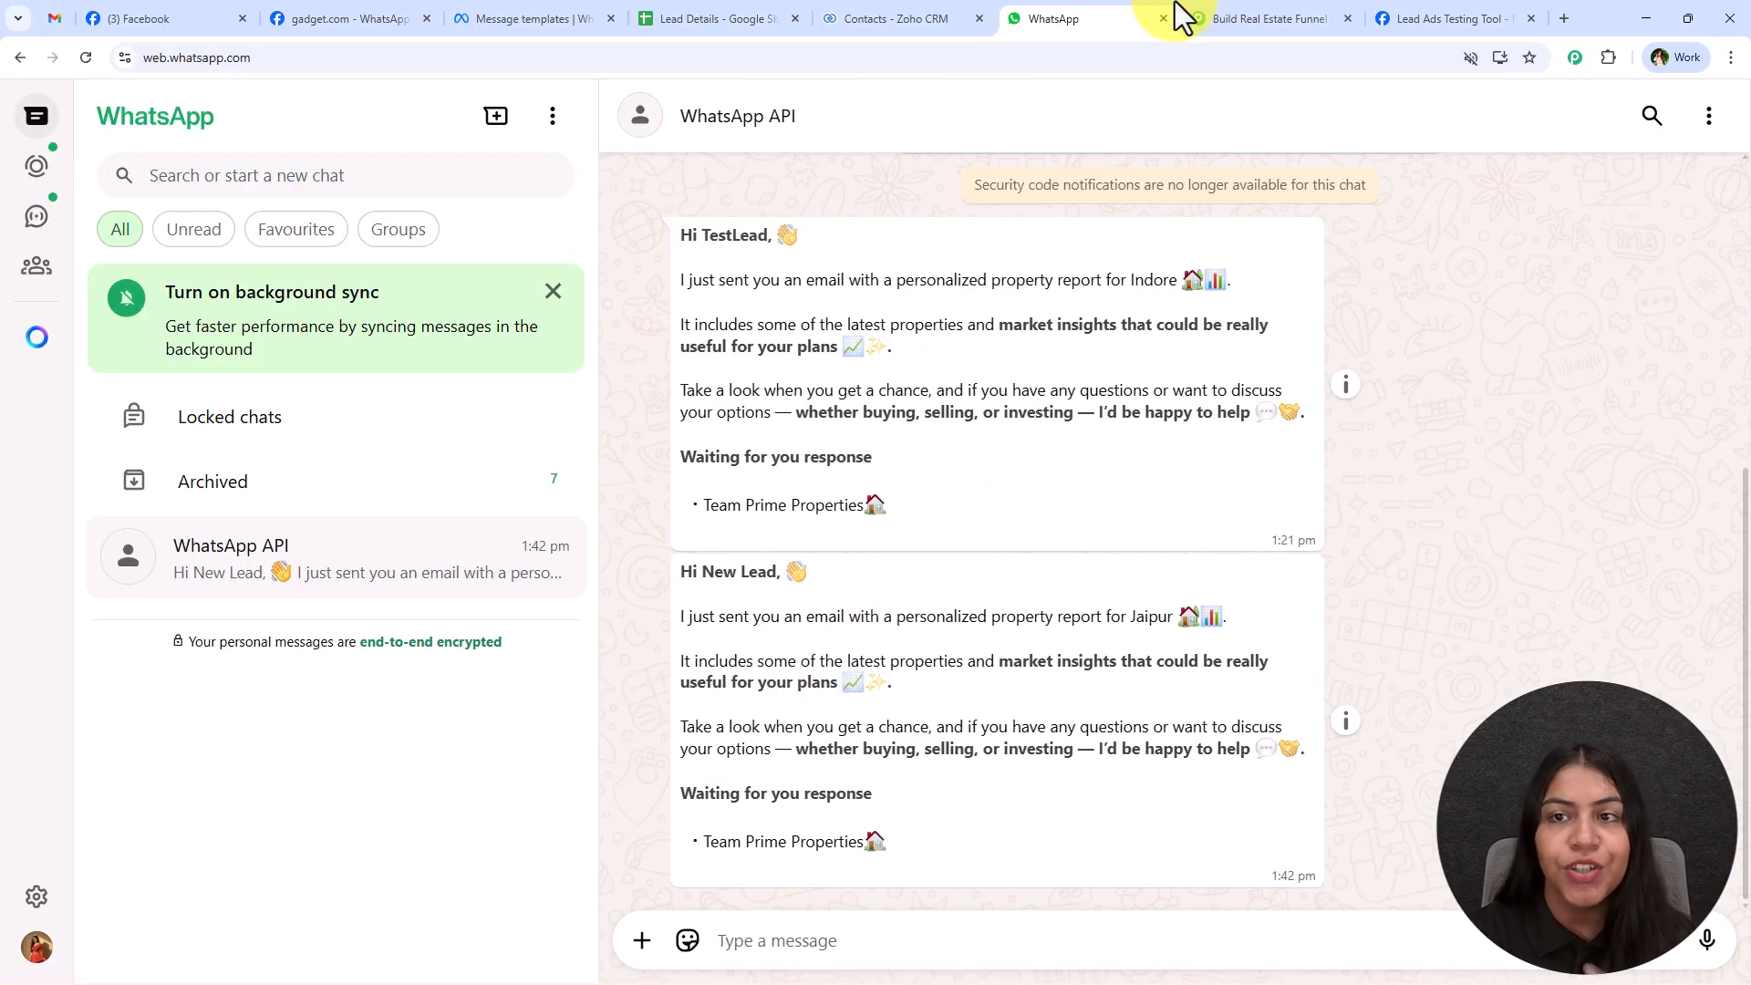
left_click(1240, 19)
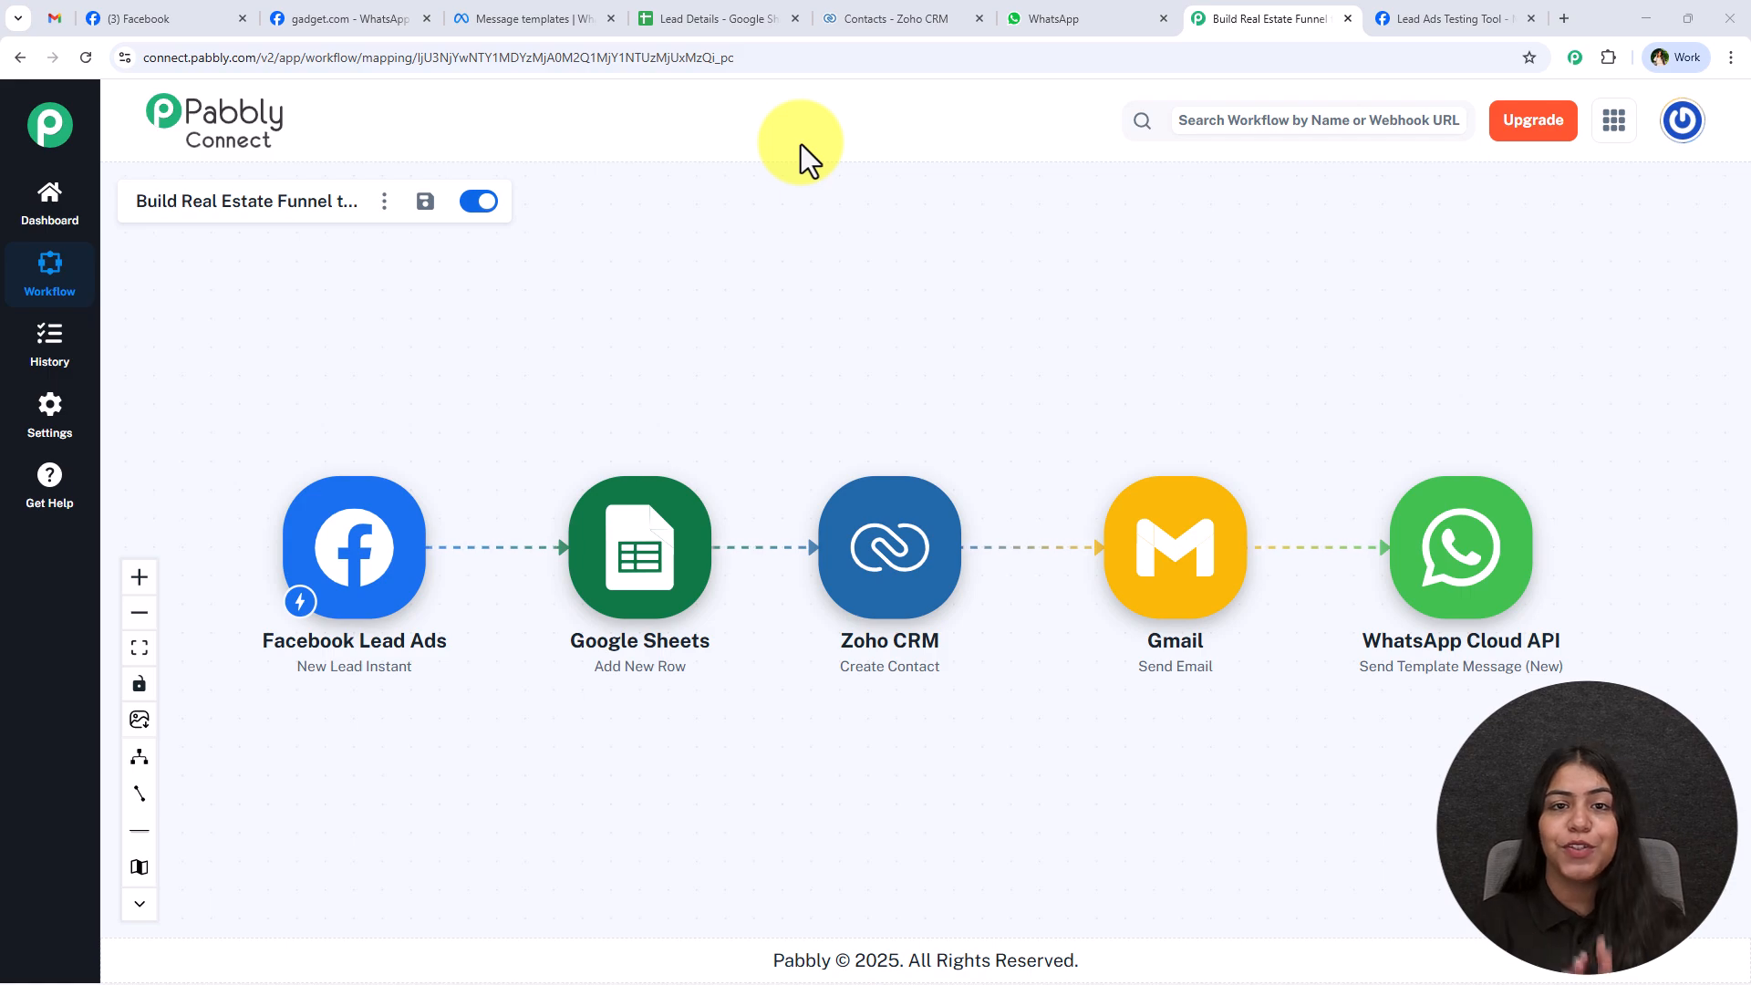